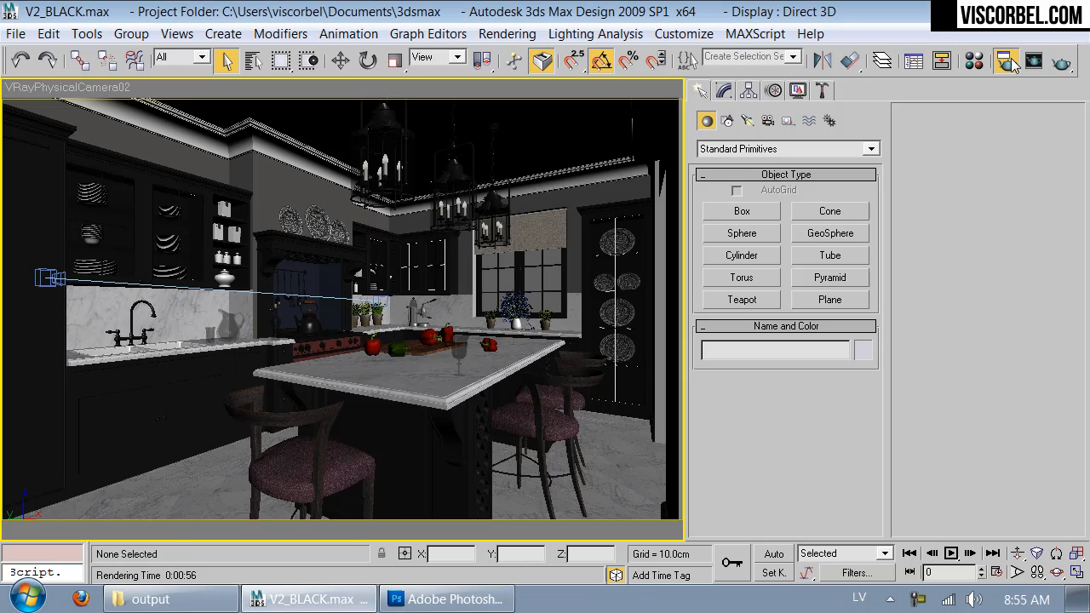
Step: Set the render output width to 4000 in the common render parameters, keeping the image aspect locked
{"action": "left_click_drag", "start_coordinate": [588, 63], "coordinate": [613, 27]}
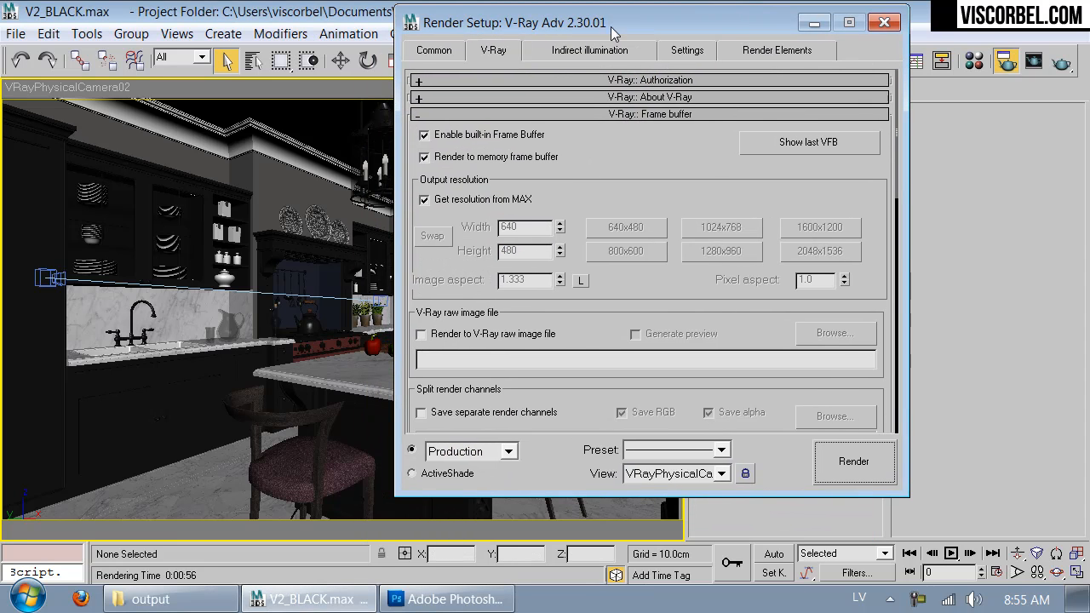
{"action": "left_click", "coordinate": [434, 54]}
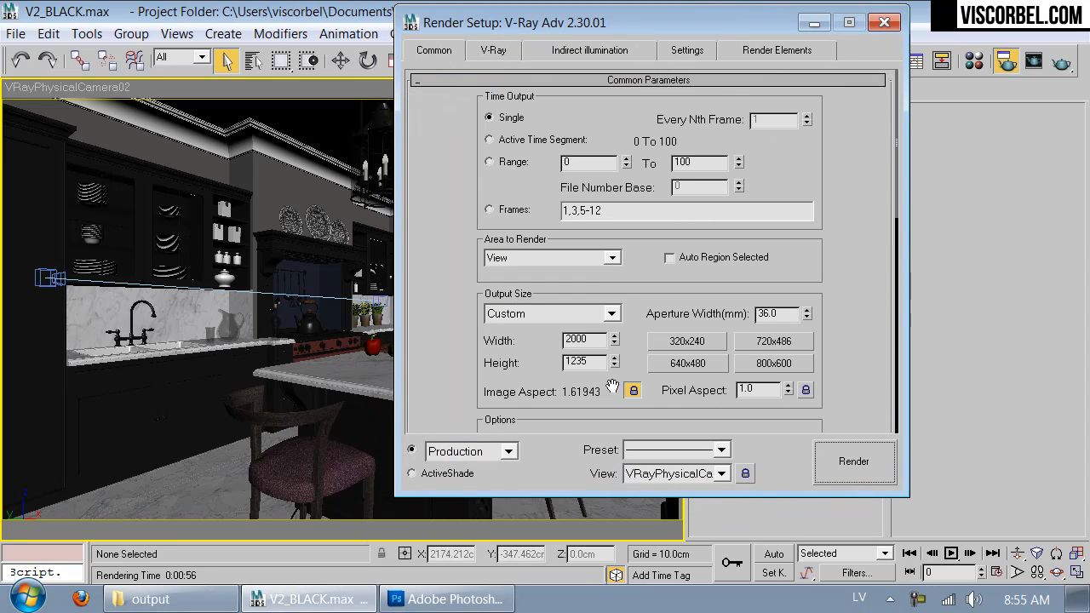
{"action": "double_click", "coordinate": [588, 341]}
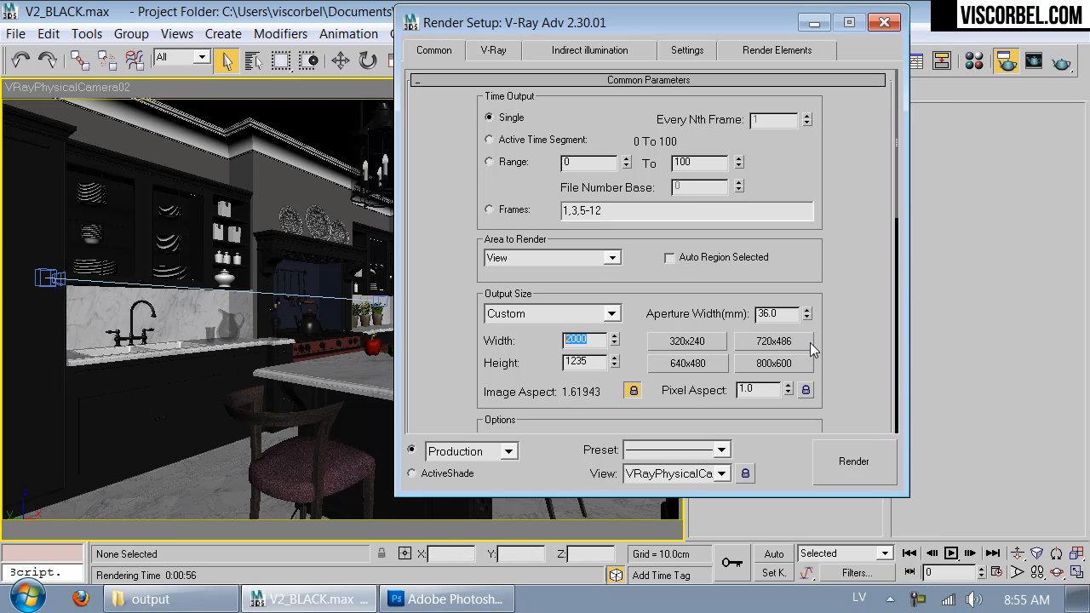
{"action": "type", "text": "4000"}
{"action": "key", "text": "Return"}
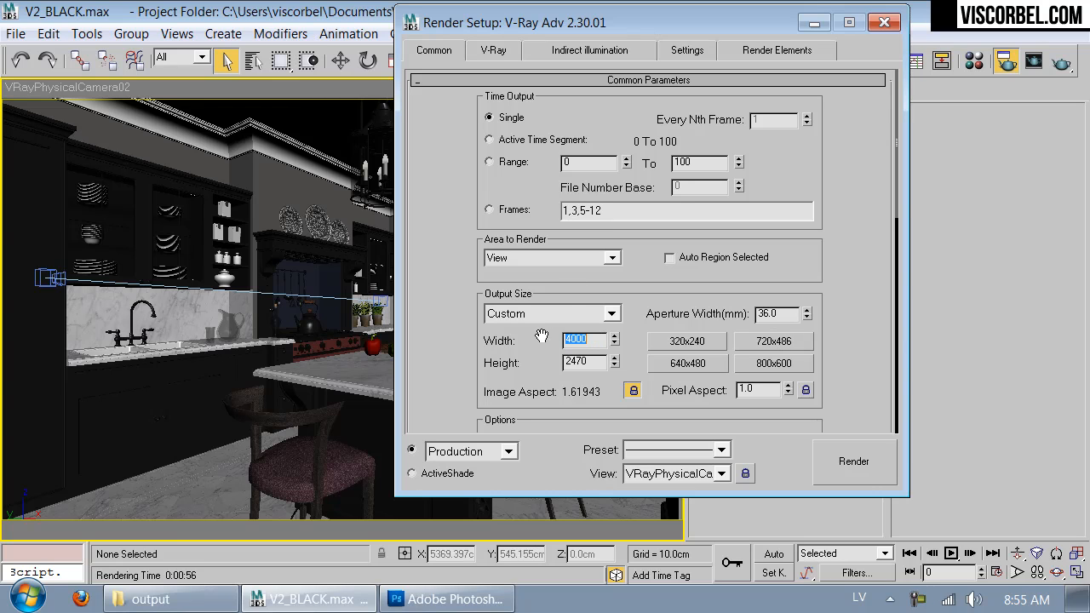
{"action": "left_click_drag", "start_coordinate": [434, 315], "coordinate": [415, 29]}
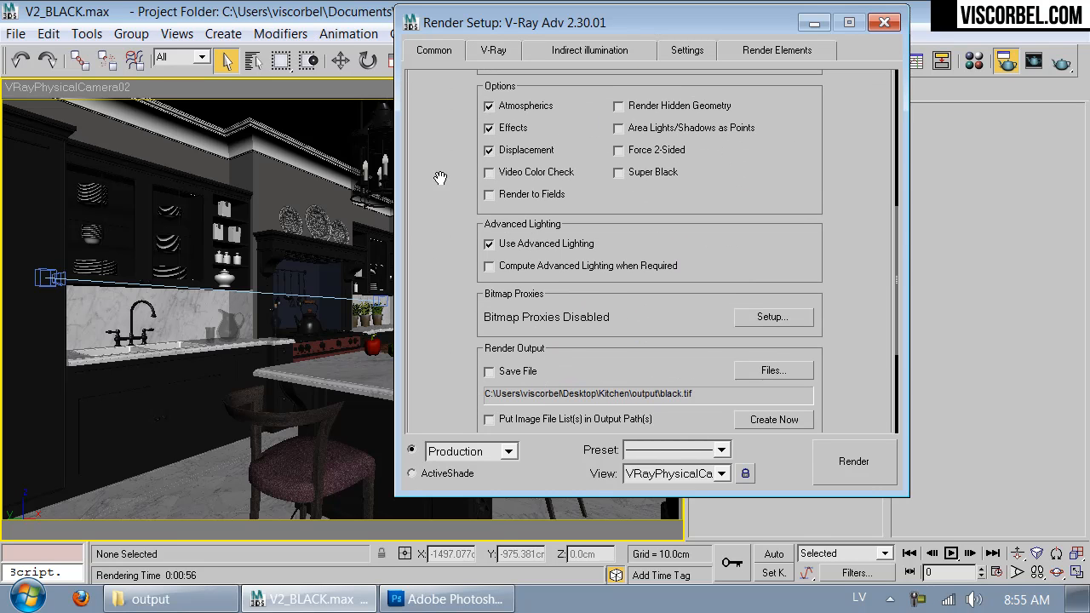
{"action": "left_click_drag", "start_coordinate": [433, 134], "coordinate": [449, 409]}
{"action": "left_click_drag", "start_coordinate": [479, 182], "coordinate": [476, 232]}
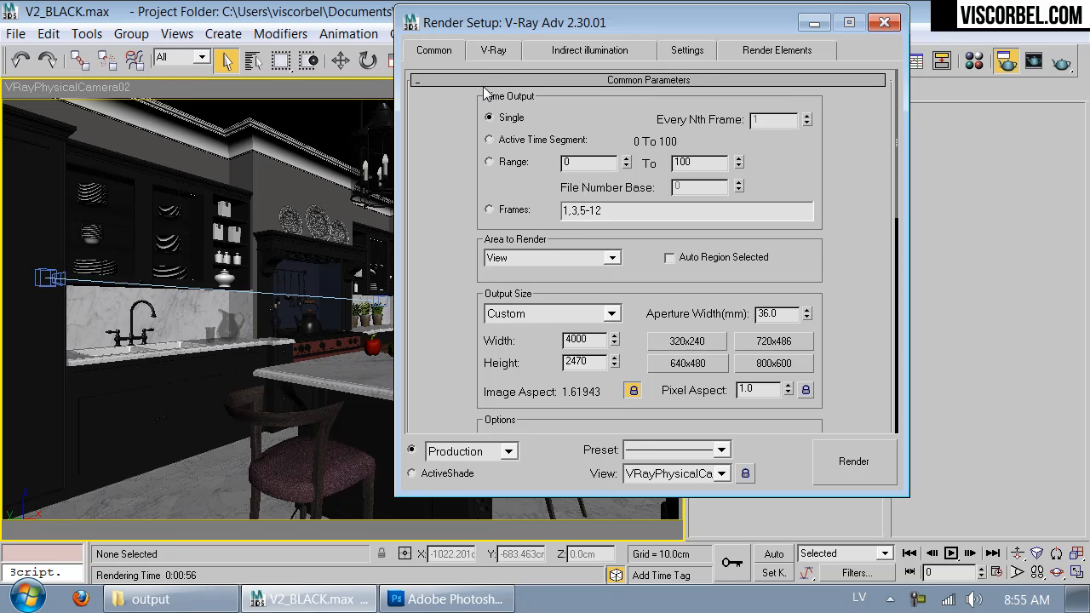
Step: Switch off Lights in the V-Ray global switches
{"action": "left_click", "coordinate": [490, 51]}
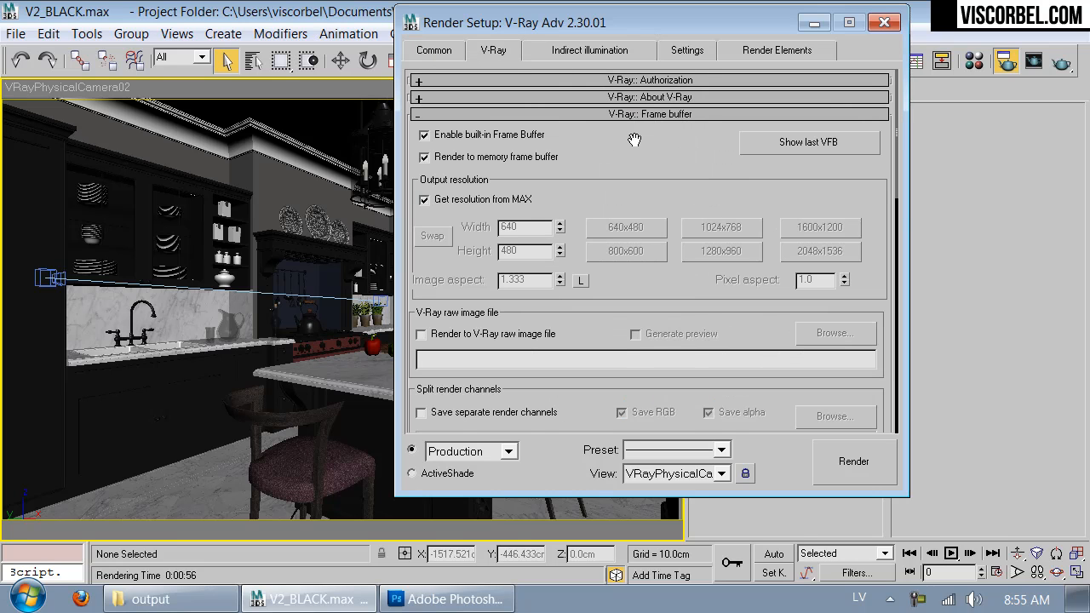
{"action": "left_click_drag", "start_coordinate": [655, 181], "coordinate": [656, 25]}
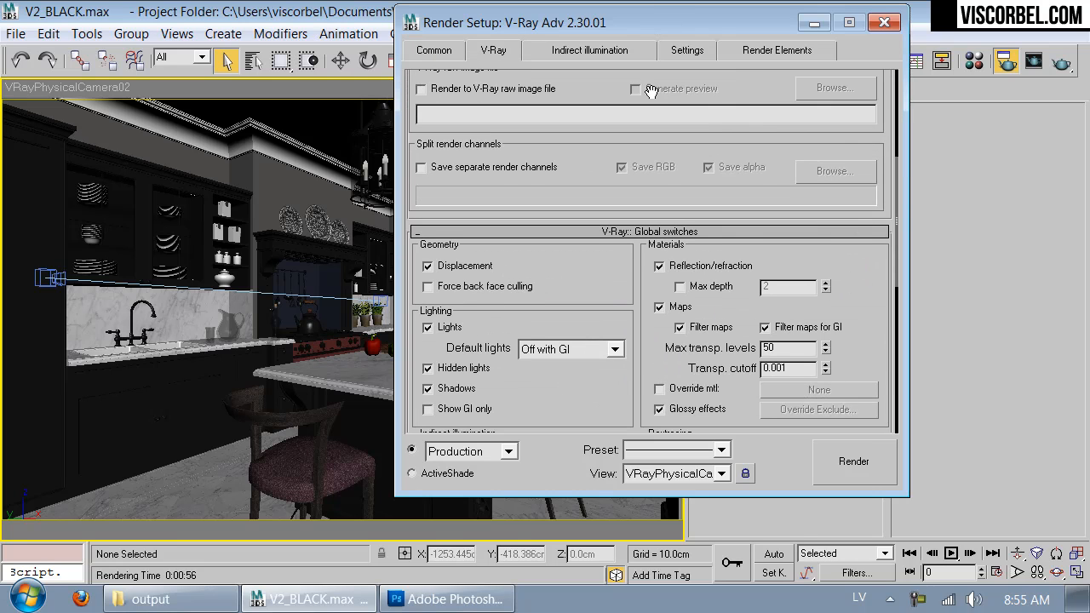
{"action": "left_click_drag", "start_coordinate": [596, 285], "coordinate": [579, 236]}
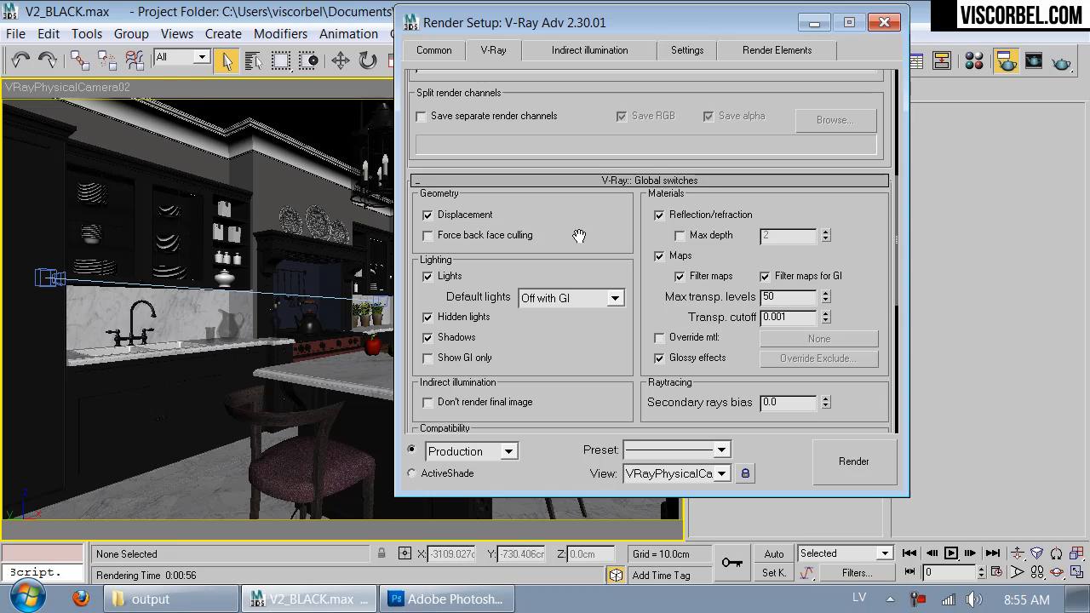
{"action": "left_click", "coordinate": [440, 280]}
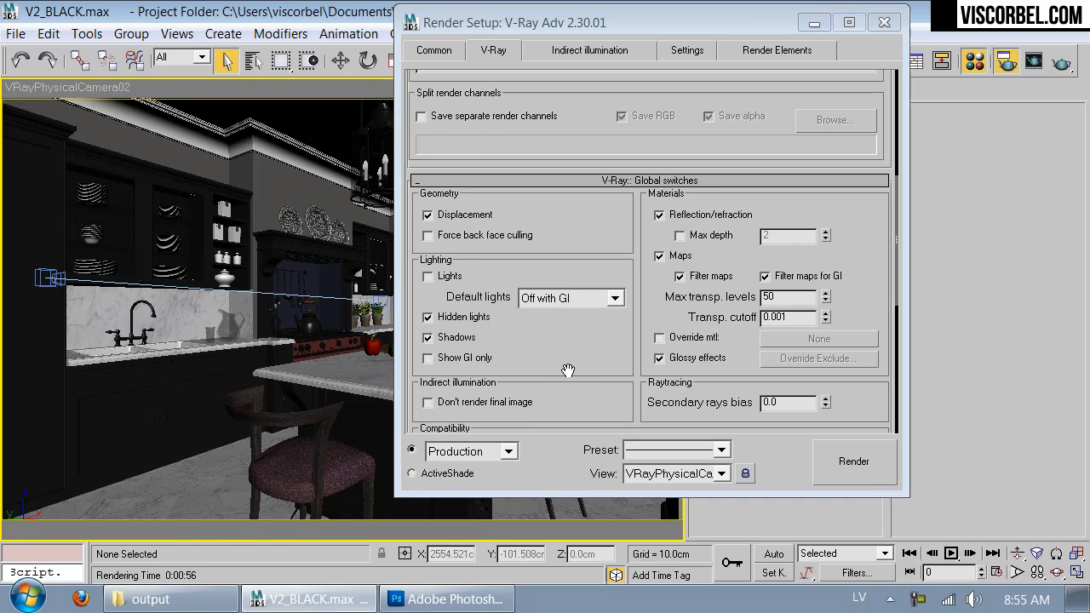
Step: Create a new VRayMtl in the current material slot and assign it as the enabled override material in the V-Ray global switches
{"action": "key", "text": "m"}
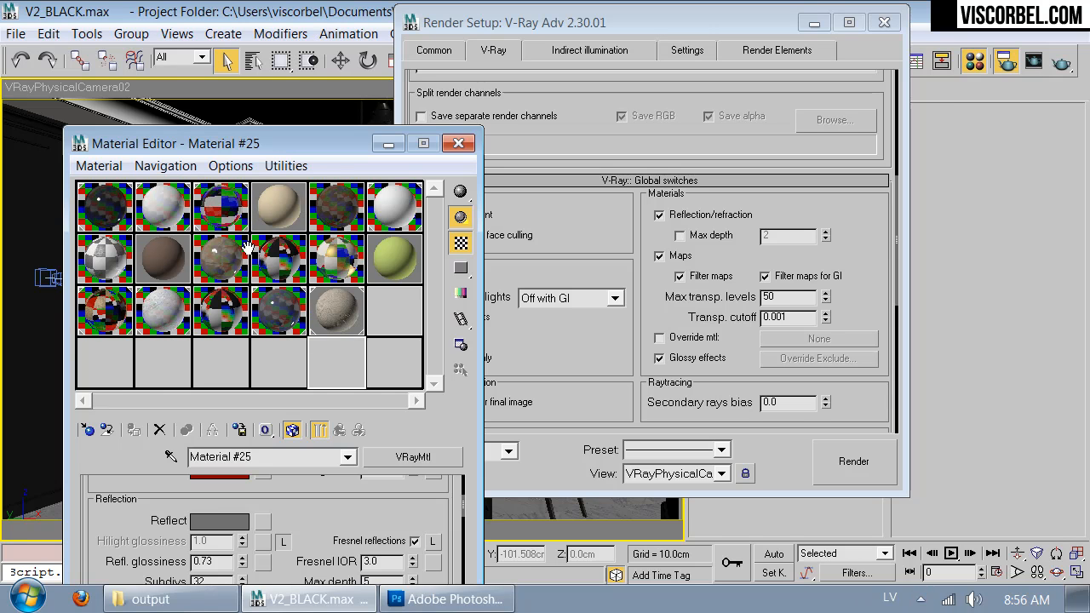
{"action": "left_click", "coordinate": [86, 429]}
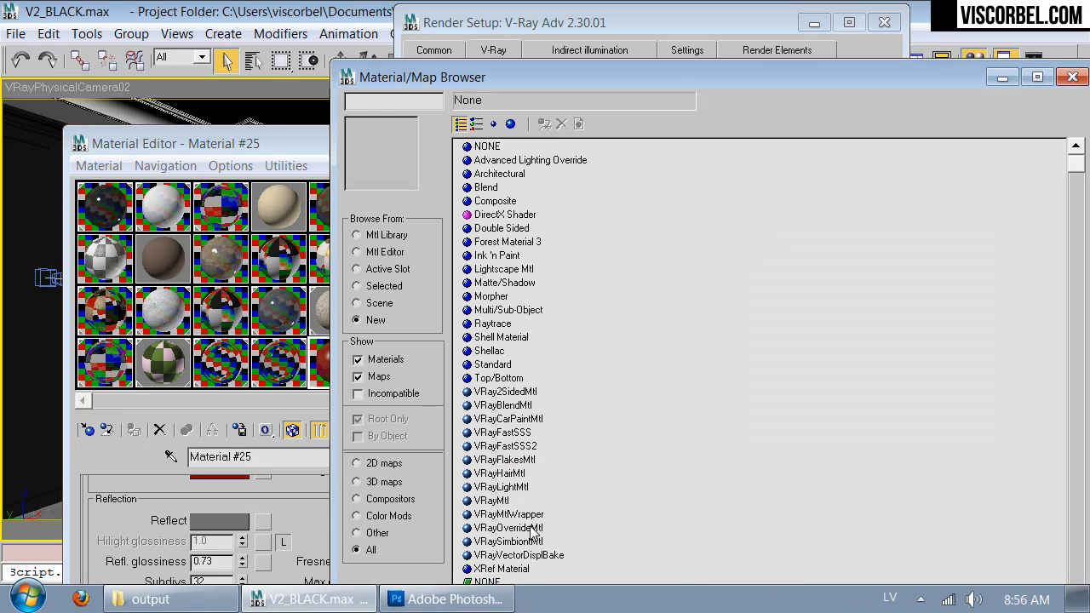
{"action": "double_click", "coordinate": [495, 501]}
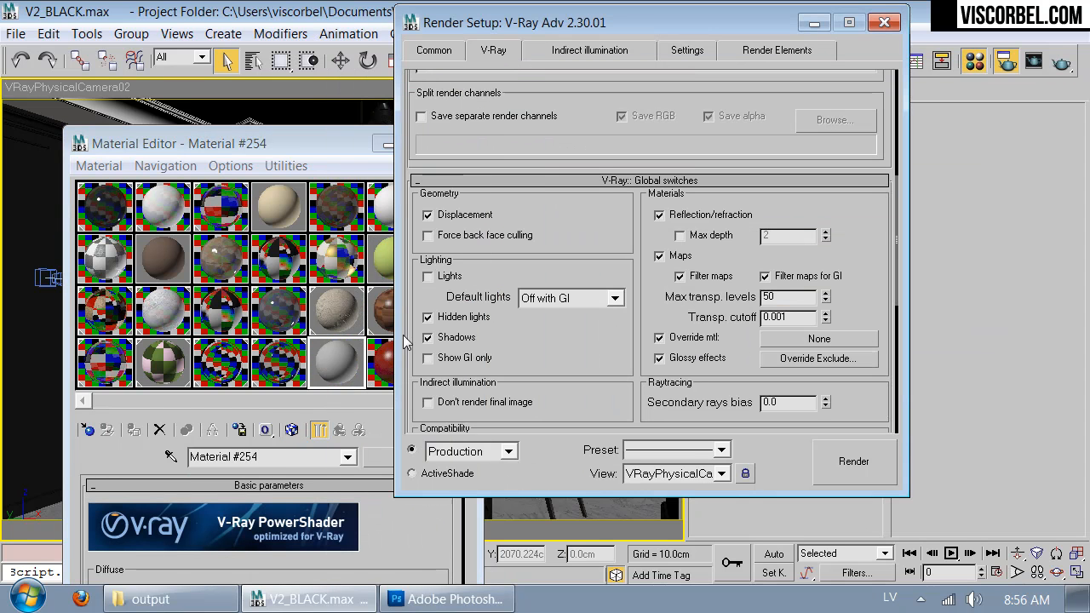
{"action": "left_click_drag", "start_coordinate": [336, 357], "coordinate": [784, 339]}
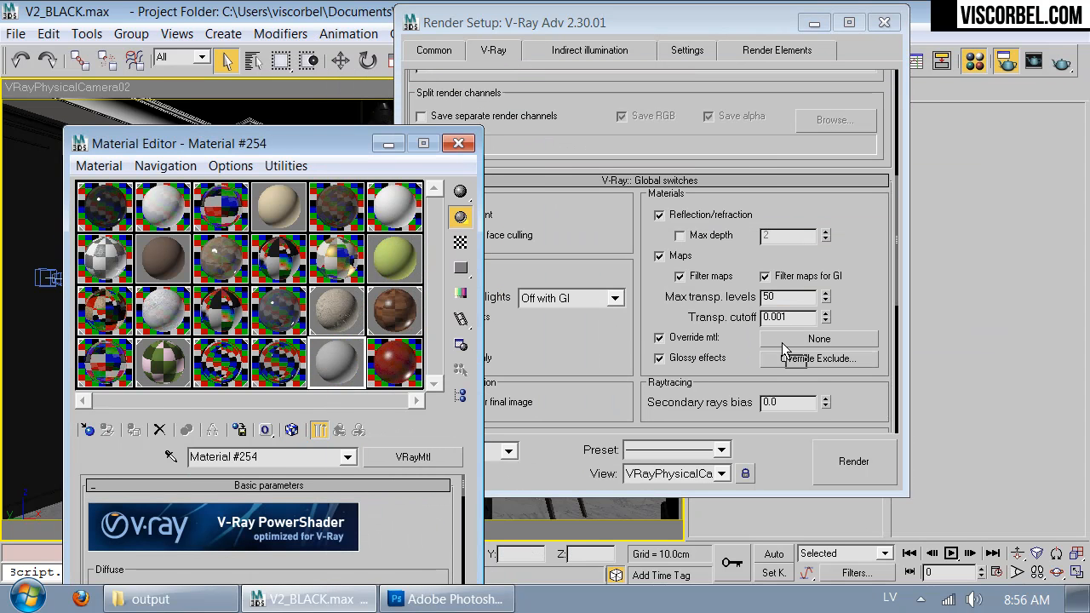
{"action": "left_click", "coordinate": [596, 324]}
{"action": "left_click", "coordinate": [331, 143]}
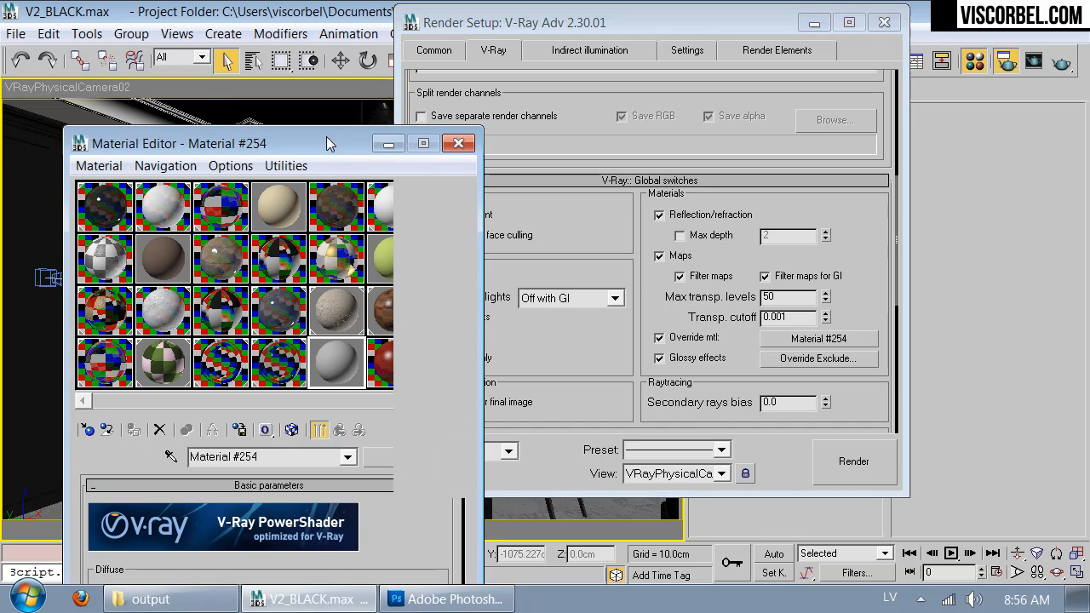
{"action": "left_click", "coordinate": [458, 143]}
Step: Turn off the antialiasing filter and set the Adaptive DMC image sampler's max subdivs to 1
{"action": "scroll", "coordinate": [538, 244], "scroll_direction": "down", "scroll_amount": 6}
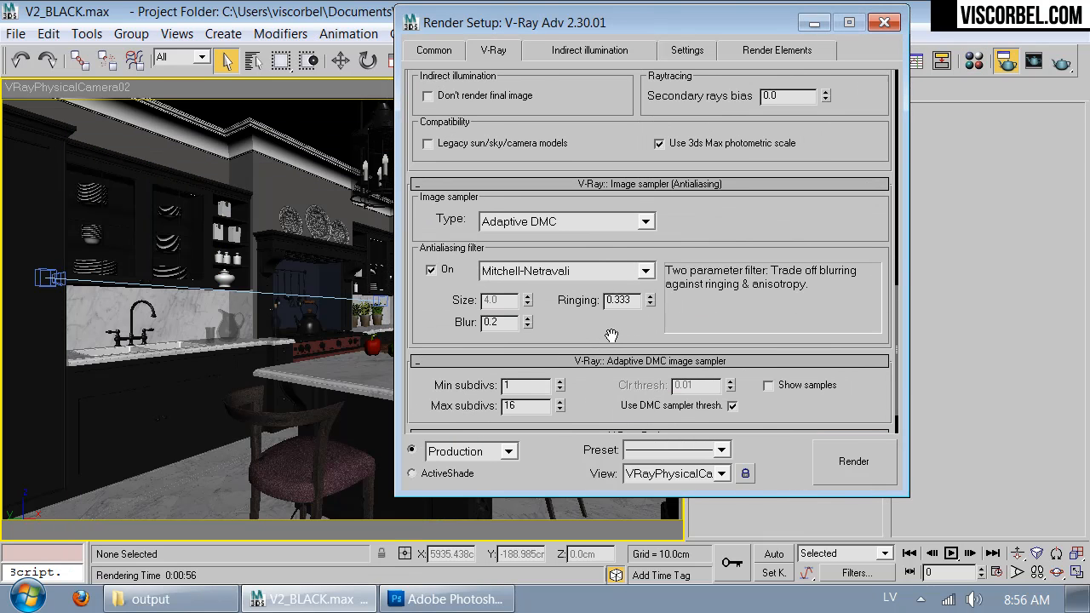
{"action": "left_click", "coordinate": [431, 270]}
{"action": "scroll", "coordinate": [530, 287], "scroll_direction": "down", "scroll_amount": 2}
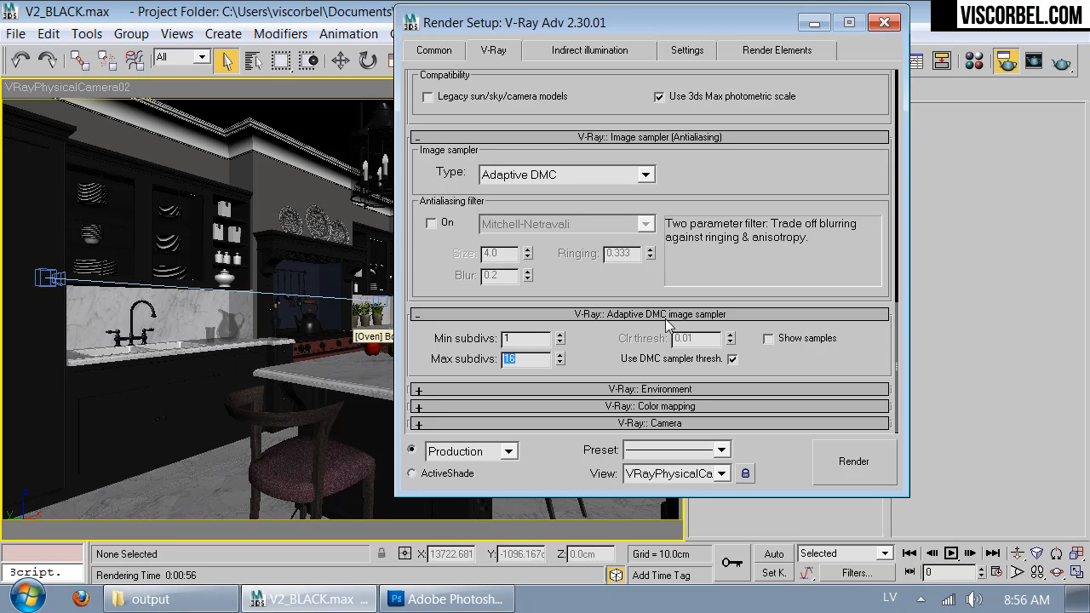
{"action": "type", "text": "1"}
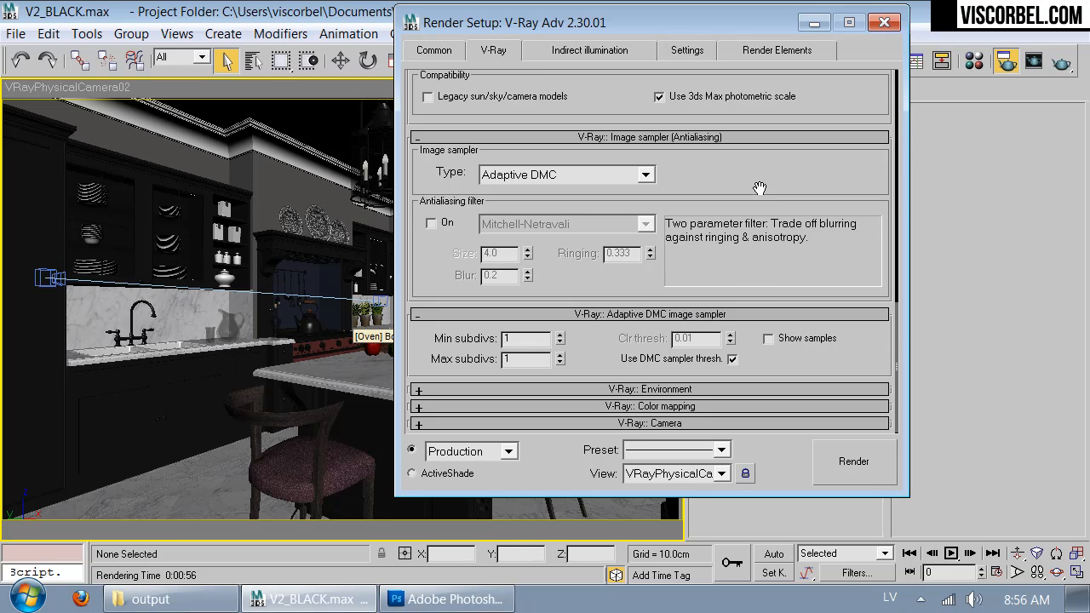
Step: Turn off V-Ray indirect illumination (GI) and review the remaining V-Ray render settings
{"action": "left_click", "coordinate": [578, 51]}
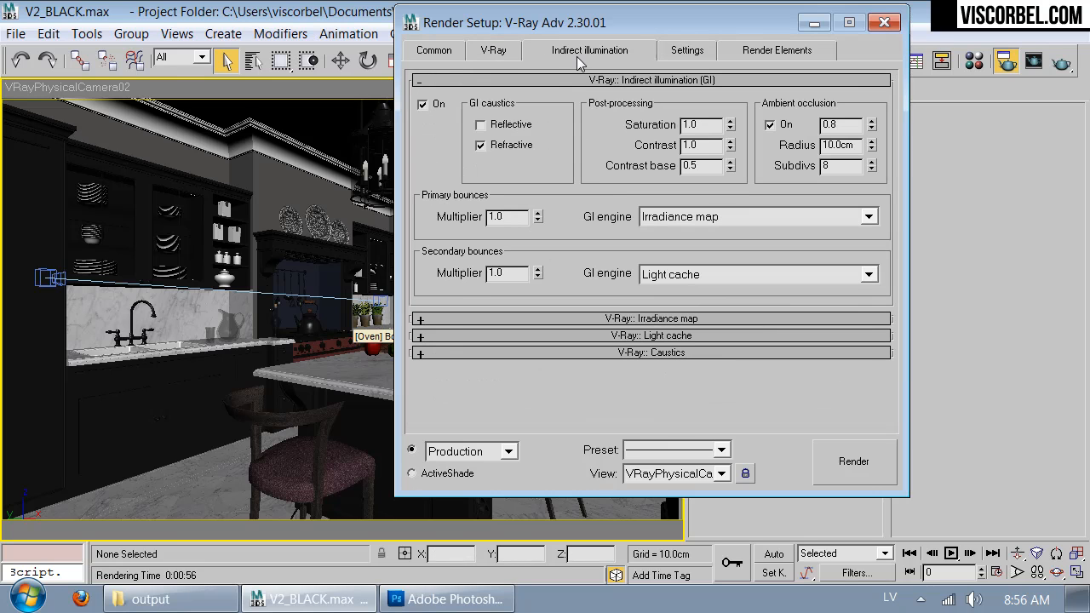
{"action": "left_click", "coordinate": [422, 105]}
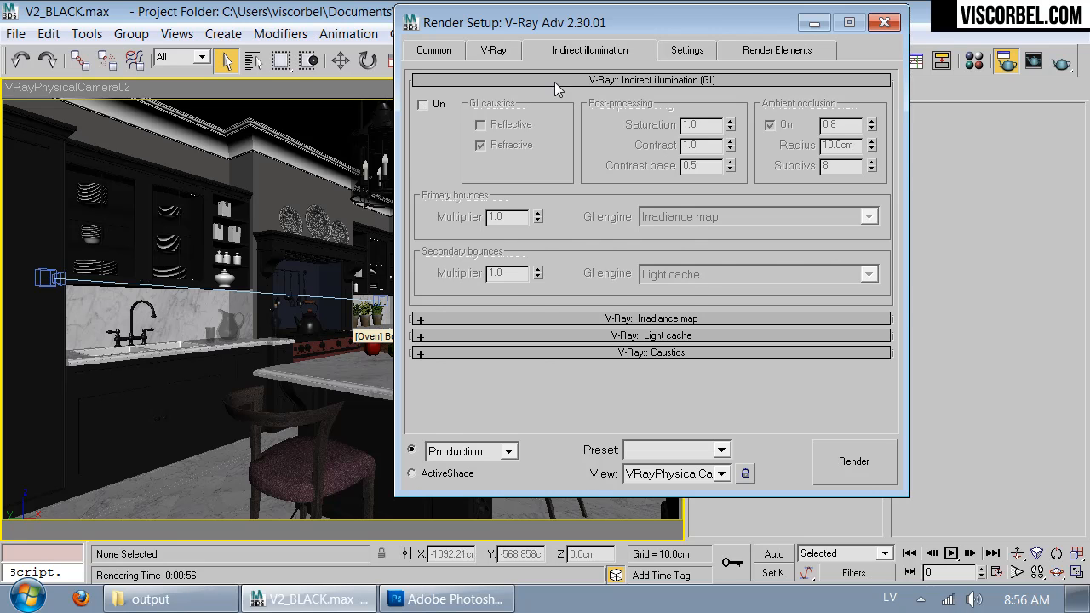
{"action": "left_click", "coordinate": [669, 53]}
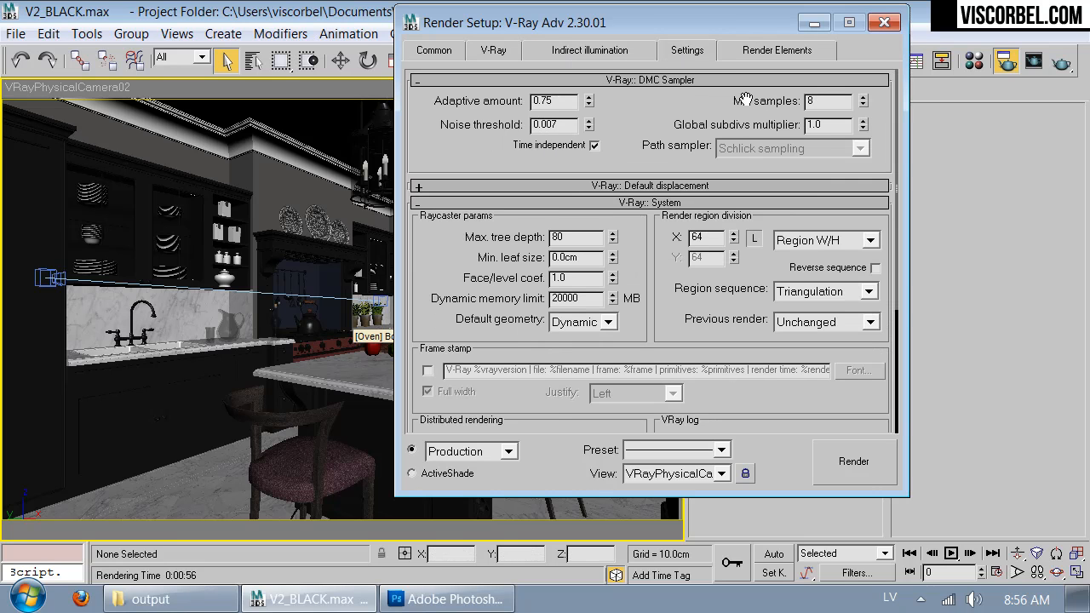
{"action": "left_click", "coordinate": [500, 52]}
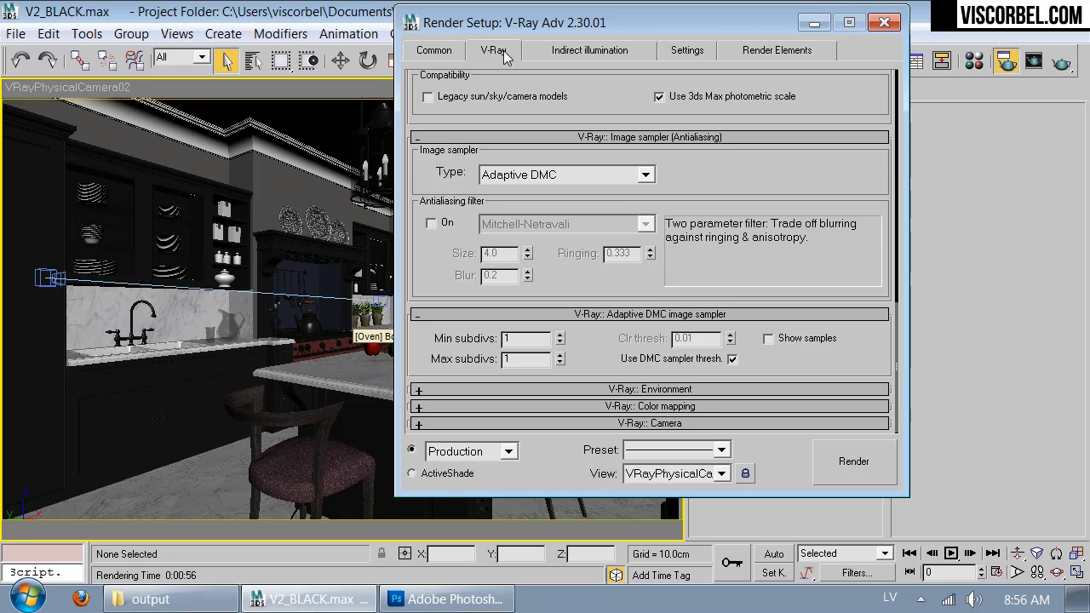
{"action": "left_click", "coordinate": [576, 54]}
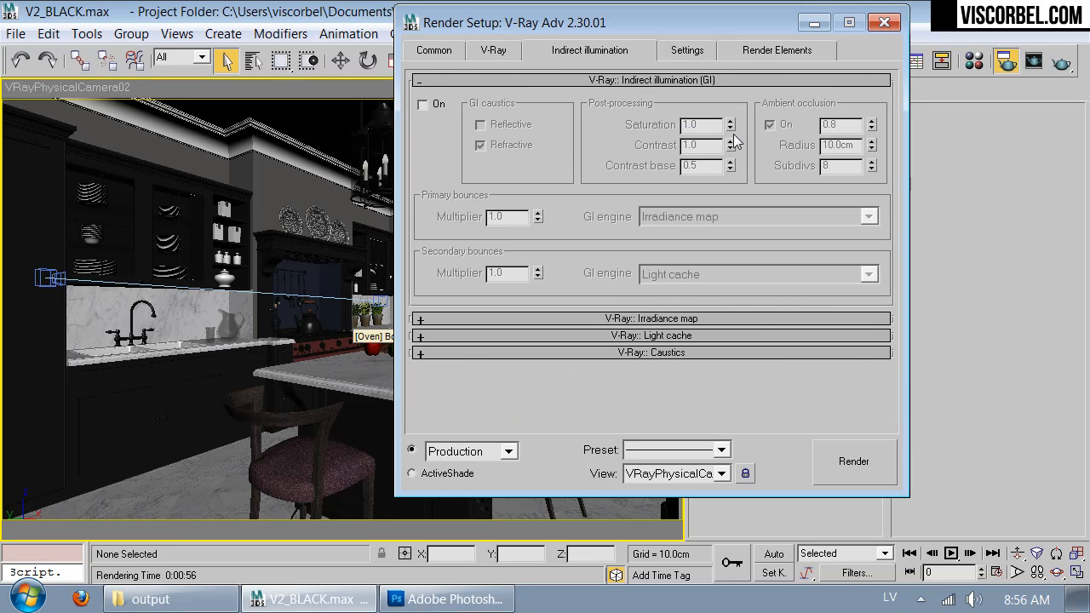
Step: Add a VRayZDepth render element to the render
{"action": "left_click", "coordinate": [752, 54]}
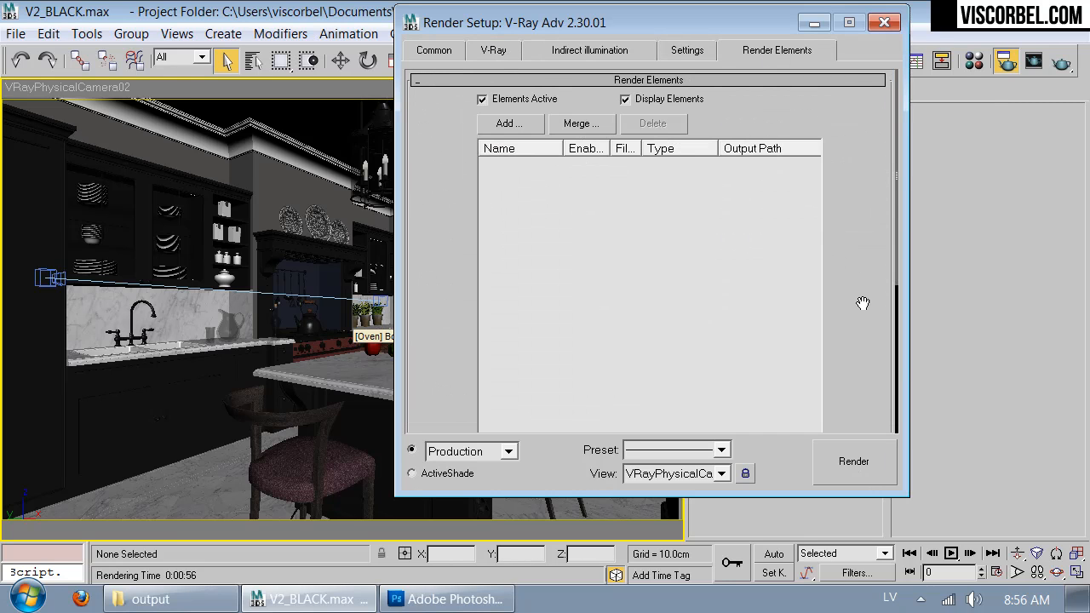
{"action": "left_click_drag", "start_coordinate": [863, 321], "coordinate": [839, 253]}
{"action": "scroll", "coordinate": [539, 125], "scroll_direction": "up", "scroll_amount": 2}
{"action": "left_click", "coordinate": [509, 123]}
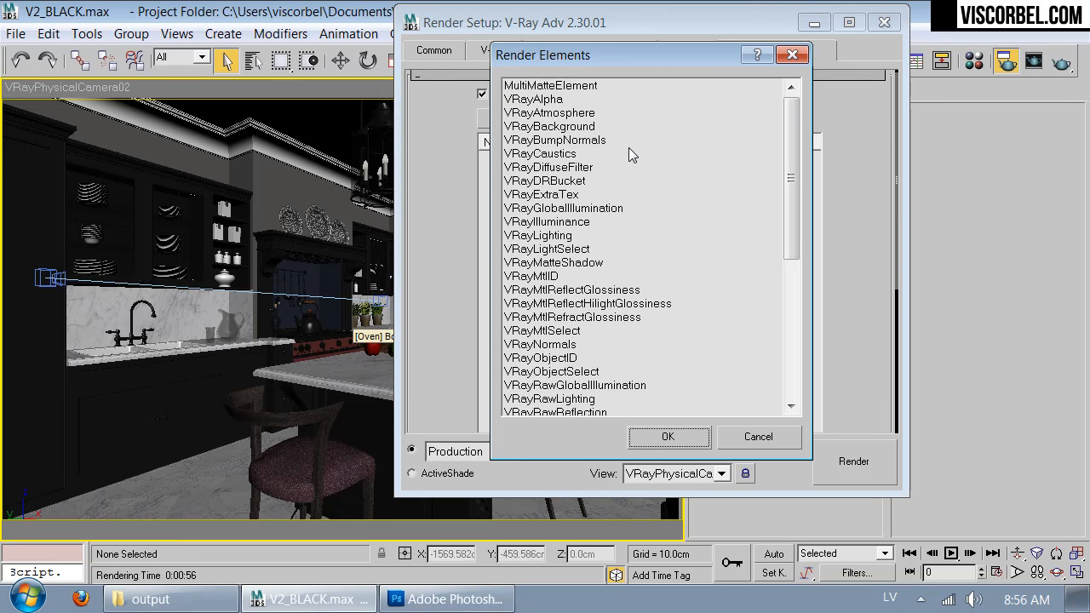
{"action": "left_click_drag", "start_coordinate": [791, 188], "coordinate": [788, 375]}
{"action": "left_click", "coordinate": [537, 401]}
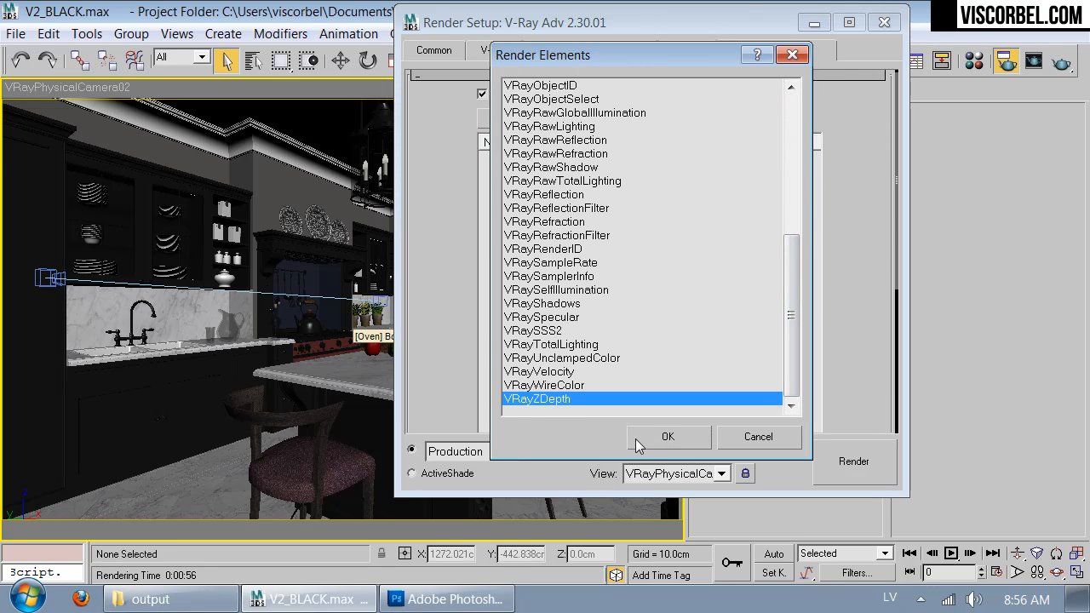
{"action": "left_click", "coordinate": [664, 438]}
Step: Set the VRayZDepth element's zdepth max to 700 cm
{"action": "scroll", "coordinate": [854, 380], "scroll_direction": "down", "scroll_amount": 8}
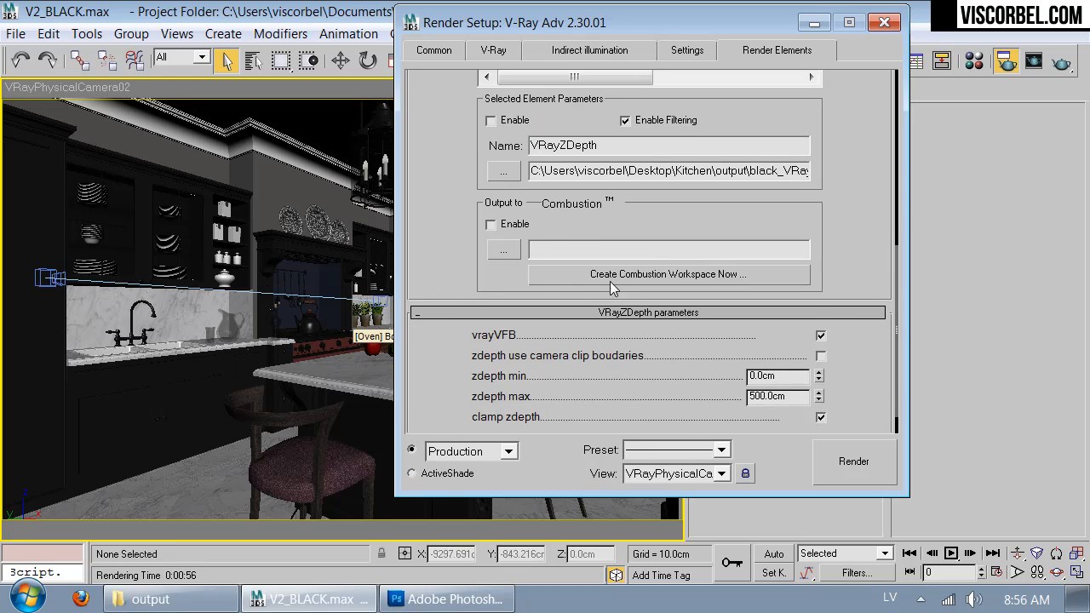
{"action": "double_click", "coordinate": [799, 367]}
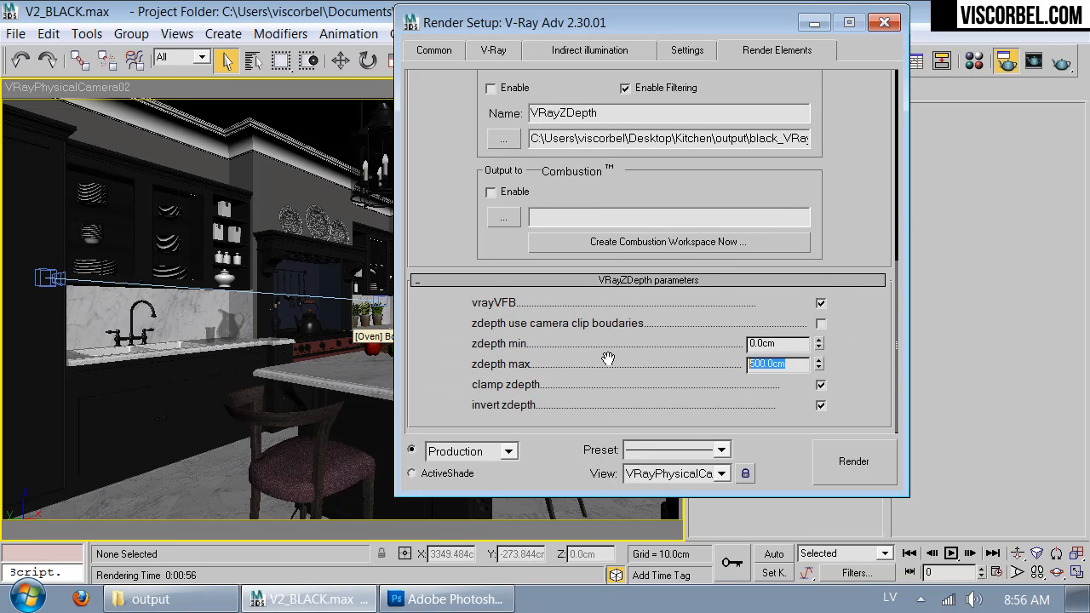
{"action": "type", "text": "700"}
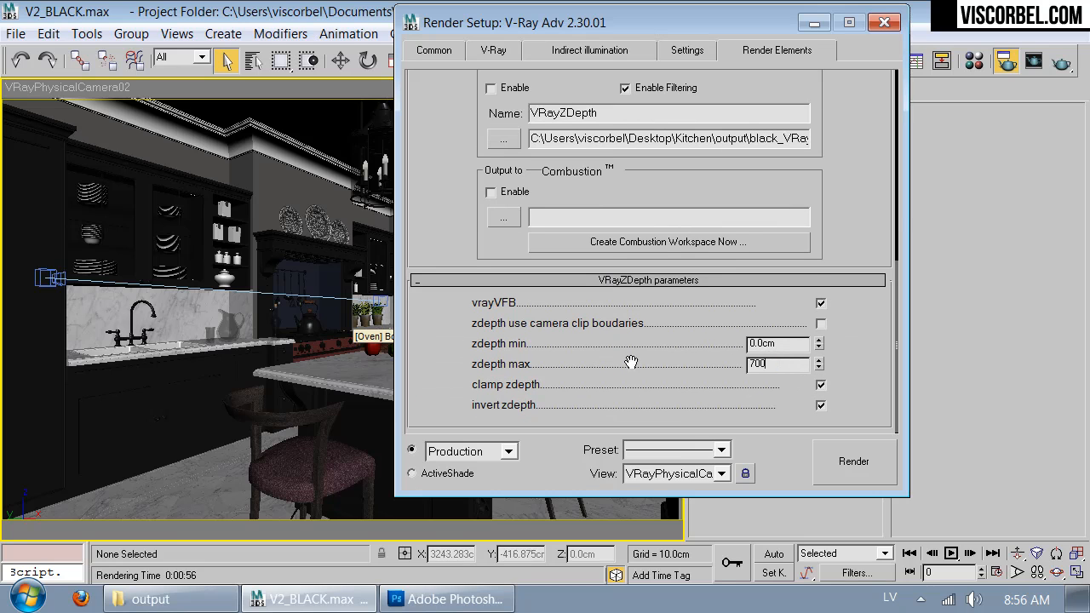
{"action": "key", "text": "Return"}
Step: Render the camera view and display the VRayZDepth channel in the V-Ray frame buffer
{"action": "left_click", "coordinate": [832, 452]}
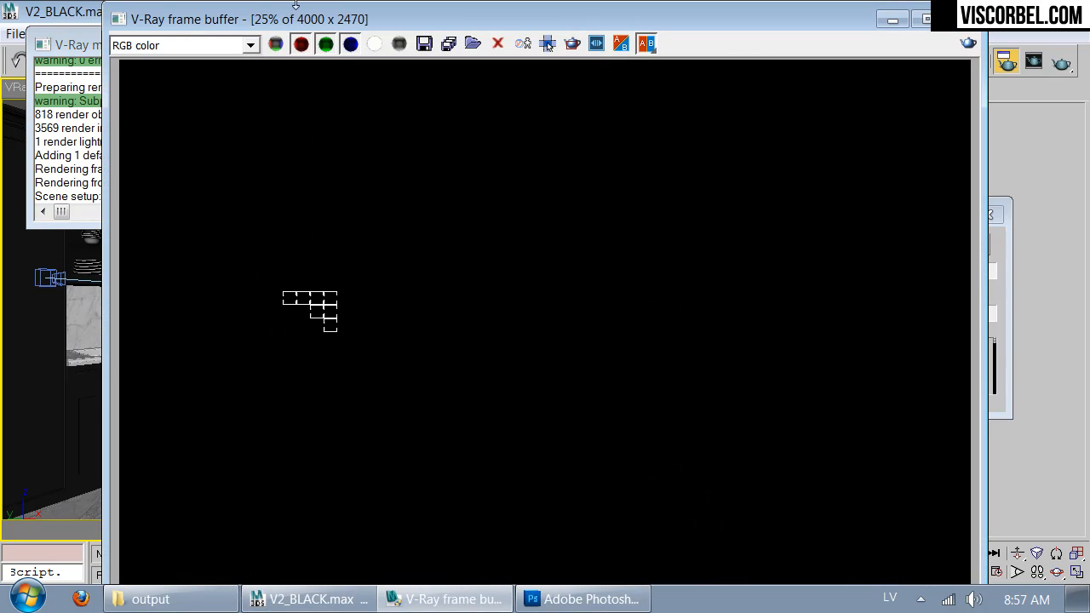
{"action": "left_click", "coordinate": [221, 50]}
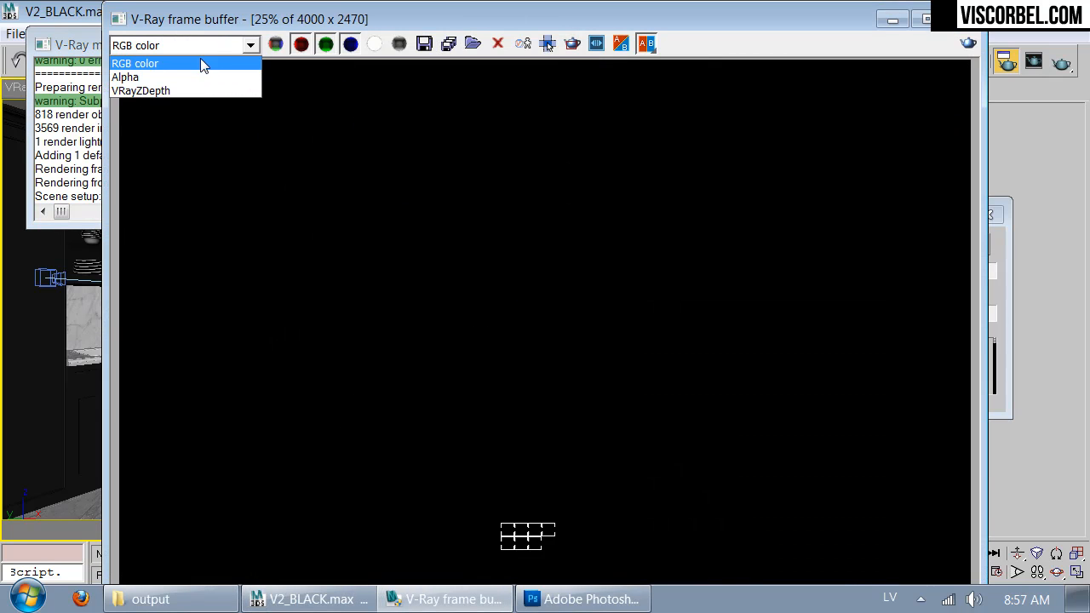
{"action": "left_click", "coordinate": [164, 88]}
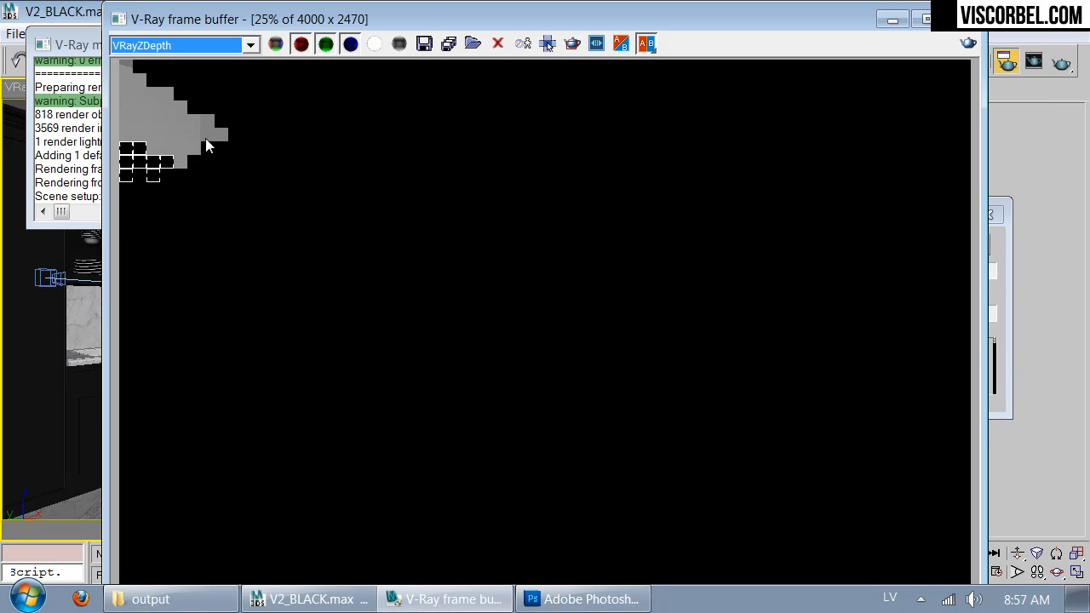
Step: Examine the depth pass up close around the kitchen counter, cabinets and island as it renders
{"action": "scroll", "coordinate": [213, 372], "scroll_direction": "up", "scroll_amount": 1}
{"action": "scroll", "coordinate": [237, 252], "scroll_direction": "down", "scroll_amount": 1}
{"action": "left_click", "coordinate": [236, 261]}
{"action": "scroll", "coordinate": [237, 260], "scroll_direction": "up", "scroll_amount": 1}
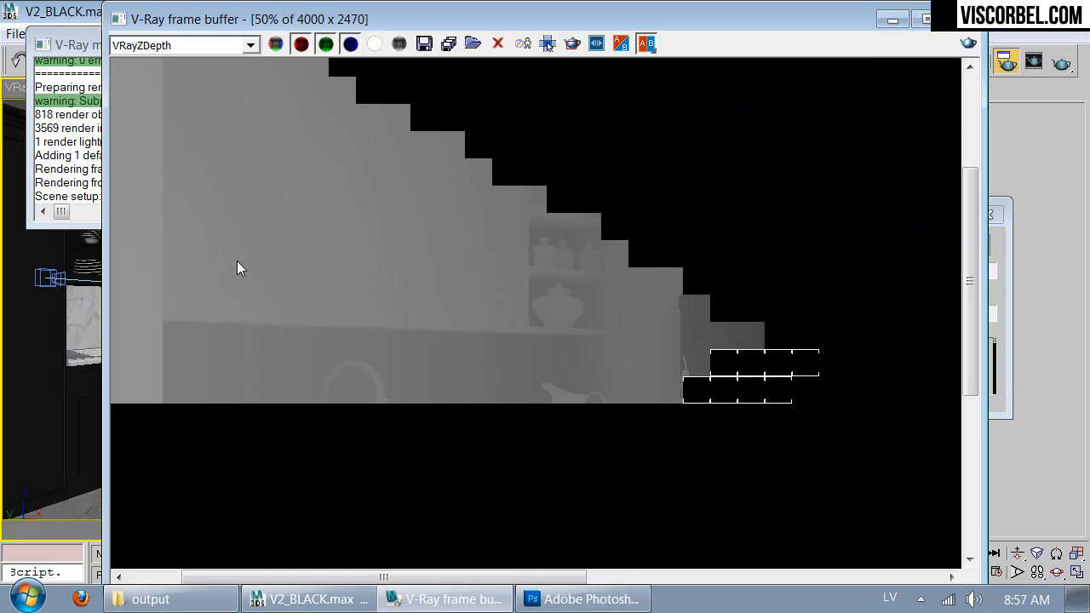
{"action": "scroll", "coordinate": [305, 311], "scroll_direction": "up", "scroll_amount": 1}
{"action": "scroll", "coordinate": [304, 311], "scroll_direction": "down", "scroll_amount": 1}
{"action": "left_click_drag", "start_coordinate": [540, 430], "coordinate": [479, 196]}
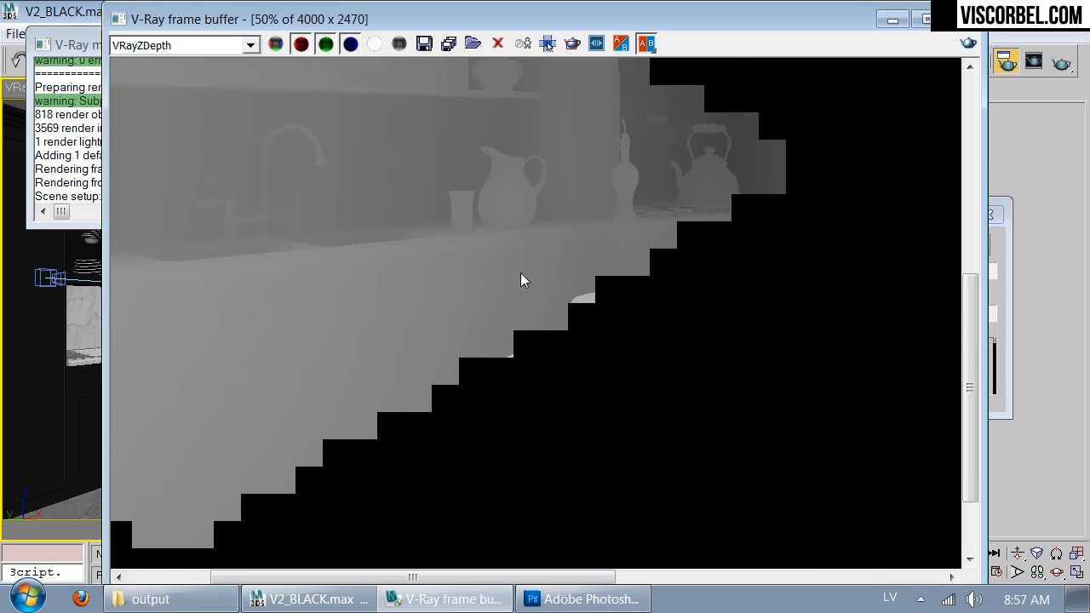
{"action": "left_click_drag", "start_coordinate": [623, 228], "coordinate": [486, 388]}
{"action": "scroll", "coordinate": [486, 388], "scroll_direction": "down", "scroll_amount": 1}
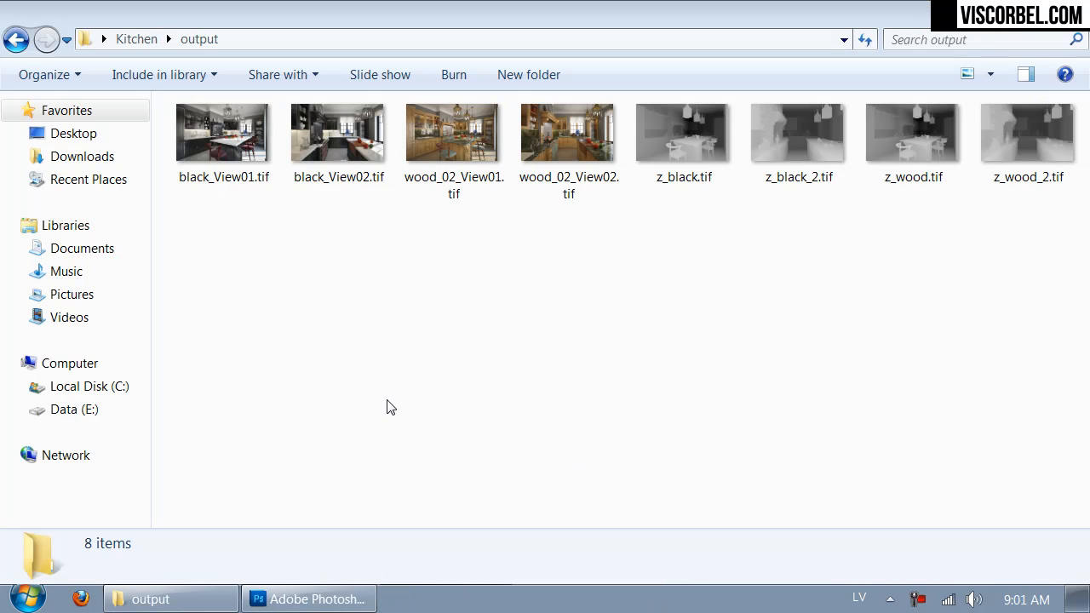
Step: Open wood_02_View01.tif from the output folder in Photoshop and duplicate its Background layer
{"action": "left_click_drag", "start_coordinate": [386, 400], "coordinate": [507, 437]}
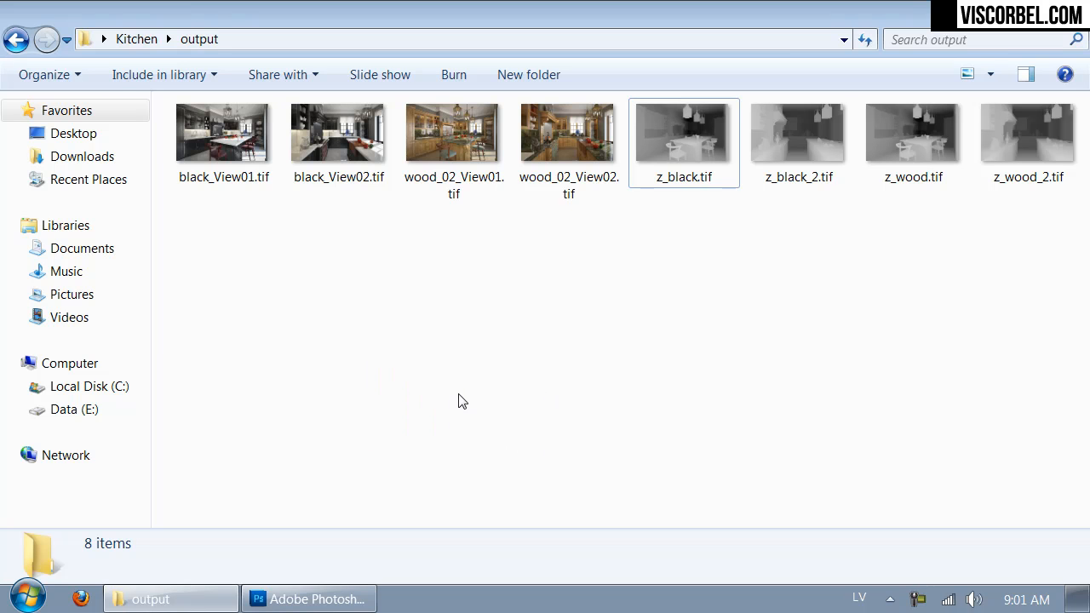
{"action": "left_click", "coordinate": [460, 150]}
{"action": "left_click_drag", "start_coordinate": [459, 150], "coordinate": [405, 176]}
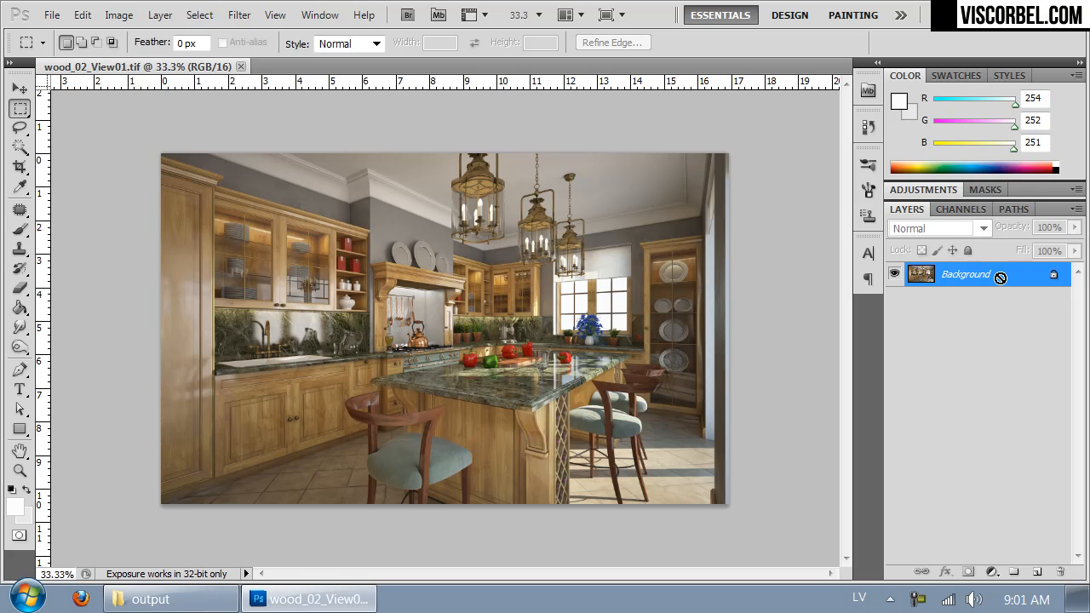
{"action": "key", "text": "ctrl+j"}
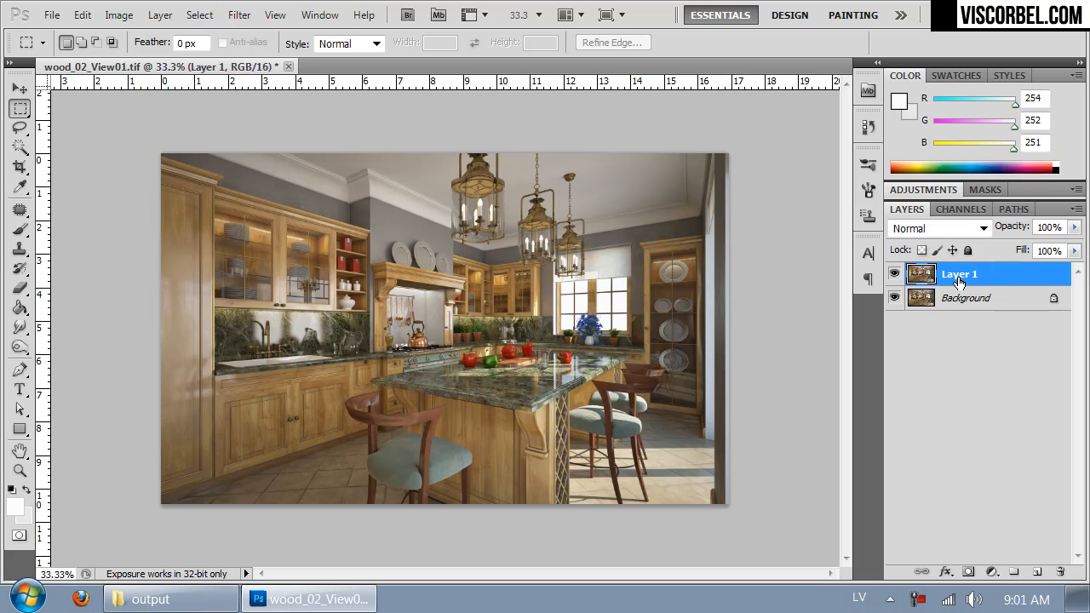
{"action": "left_click", "coordinate": [893, 298]}
Step: Save the document in Photoshop format as wood_02_View01.psd in the output folder with Maximize Compatibility on
{"action": "left_click", "coordinate": [51, 14]}
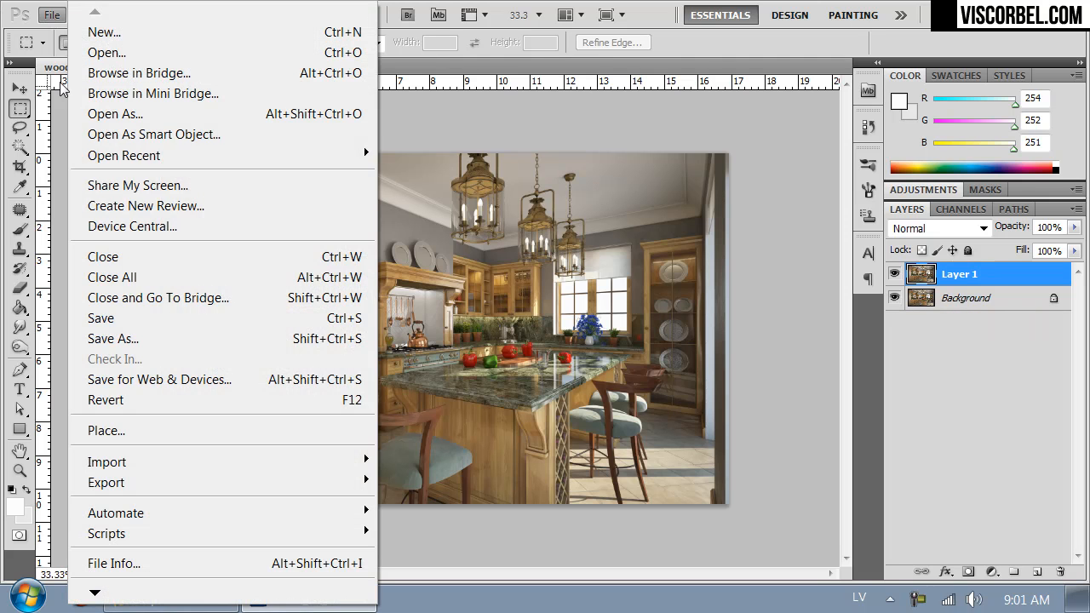
{"action": "left_click", "coordinate": [139, 338]}
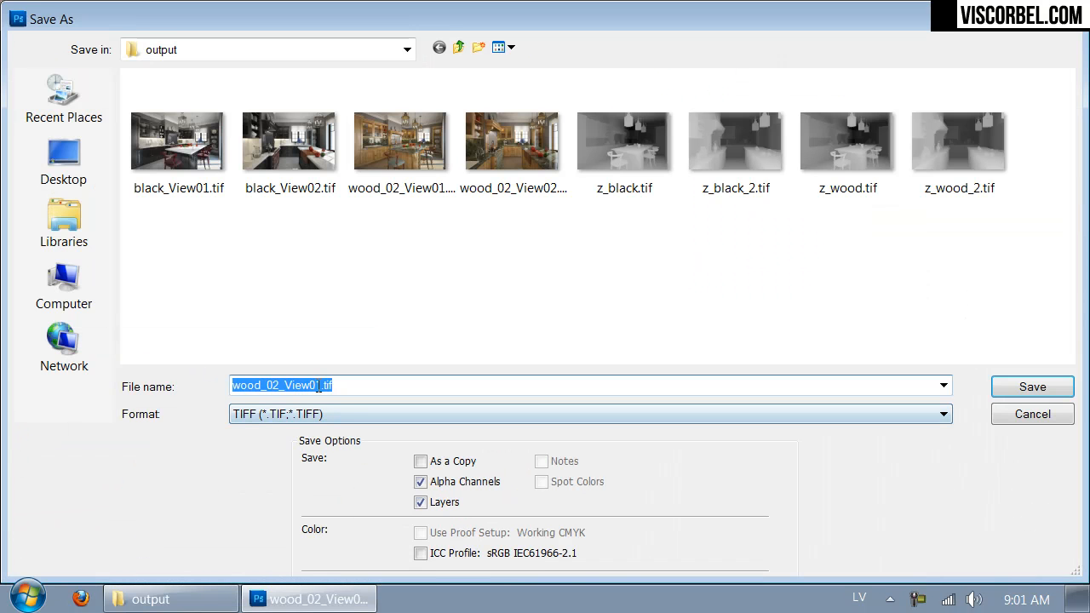
{"action": "left_click", "coordinate": [328, 415]}
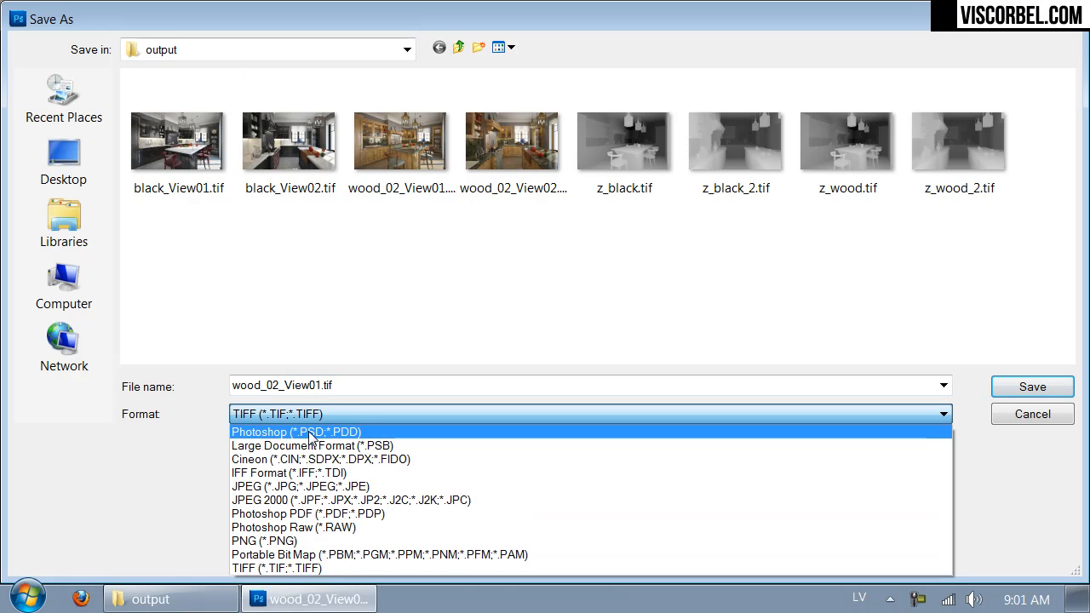
{"action": "left_click", "coordinate": [310, 432]}
{"action": "left_click", "coordinate": [302, 384]}
{"action": "left_click", "coordinate": [1018, 386]}
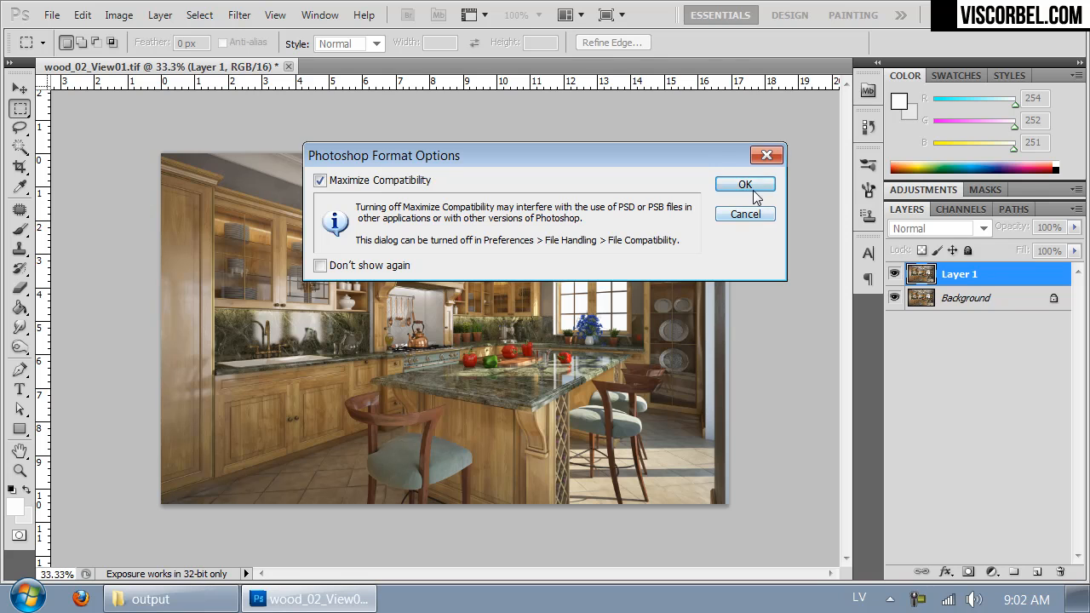
{"action": "left_click", "coordinate": [754, 196]}
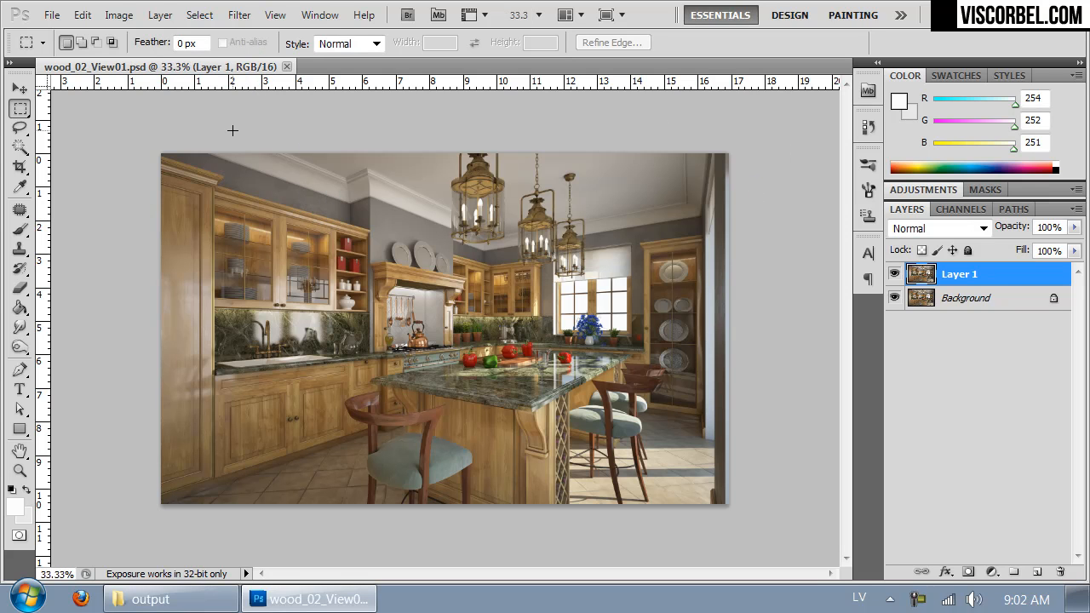
{"action": "key", "text": "ctrl+1"}
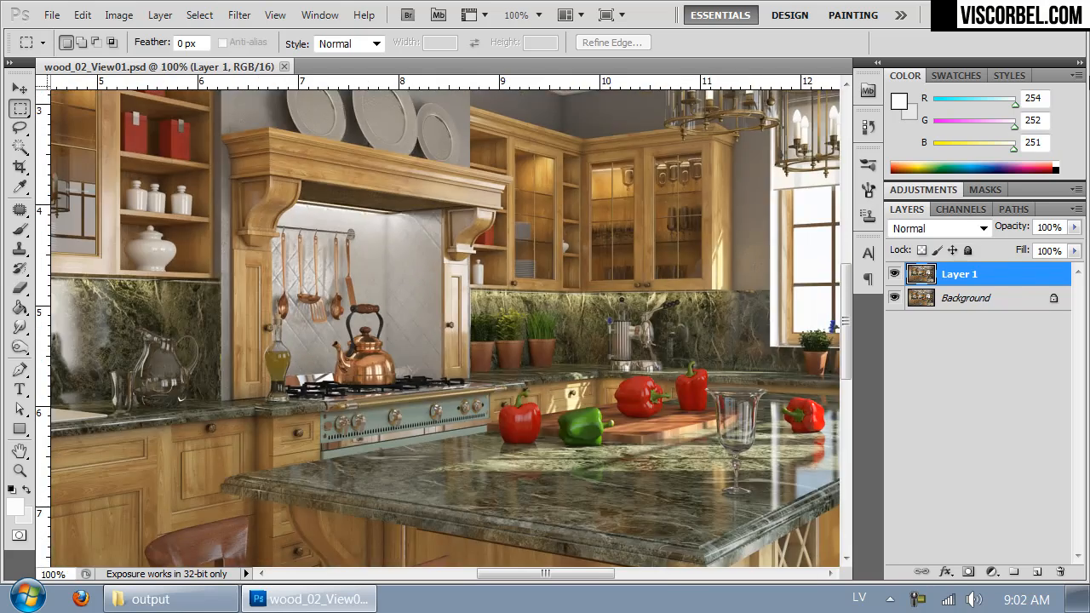
{"action": "key", "text": "ctrl+minus"}
{"action": "key", "text": "ctrl+minus"}
{"action": "key", "text": "ctrl+minus"}
{"action": "key", "text": "ctrl+plus"}
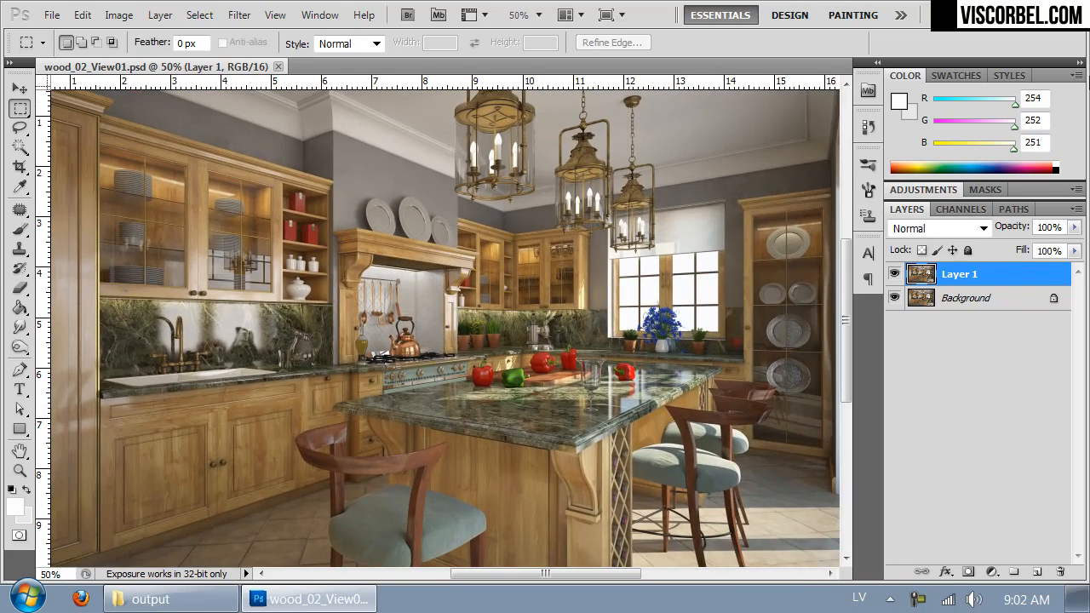
{"action": "key", "text": "ctrl+minus"}
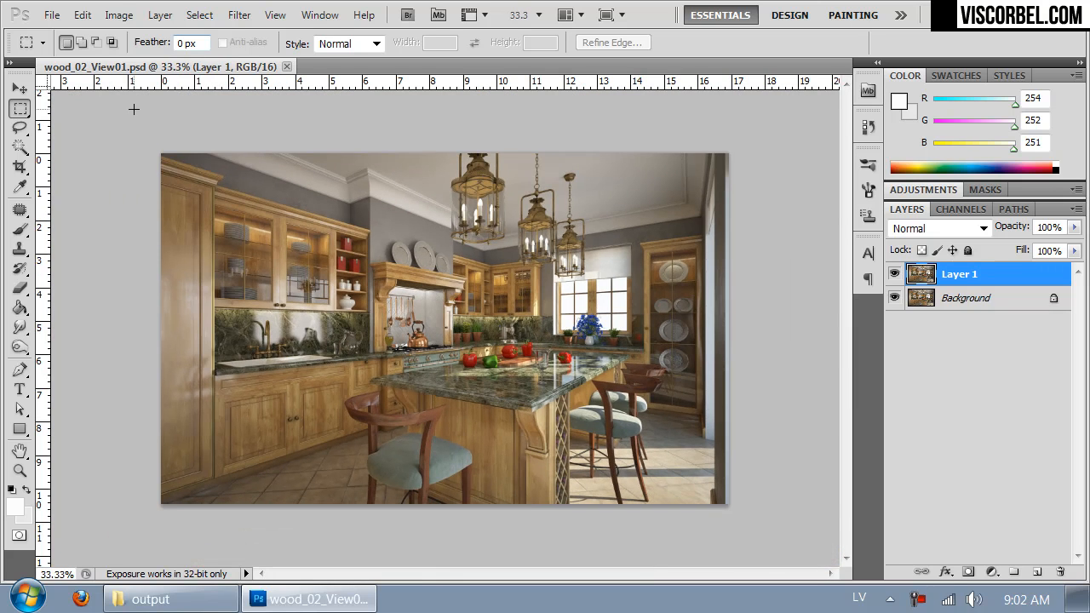
Step: Add a Curves adjustment layer above the duplicated kitchen image layer
{"action": "left_click", "coordinate": [126, 19]}
{"action": "mouse_move", "coordinate": [180, 59]}
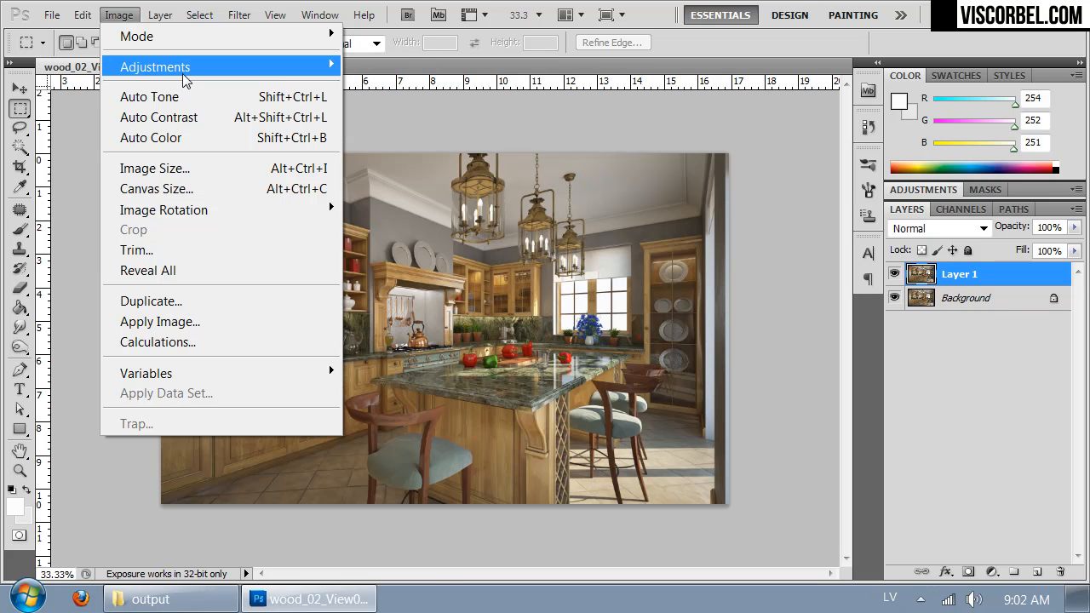
{"action": "mouse_move", "coordinate": [160, 15]}
{"action": "mouse_move", "coordinate": [376, 196]}
{"action": "left_click", "coordinate": [51, 232]}
{"action": "left_click", "coordinate": [968, 250]}
Step: Brighten the image by raising the RGB curve, with points at input 178, output 200 and input 36, output 41
{"action": "left_click_drag", "start_coordinate": [988, 330], "coordinate": [1014, 290]}
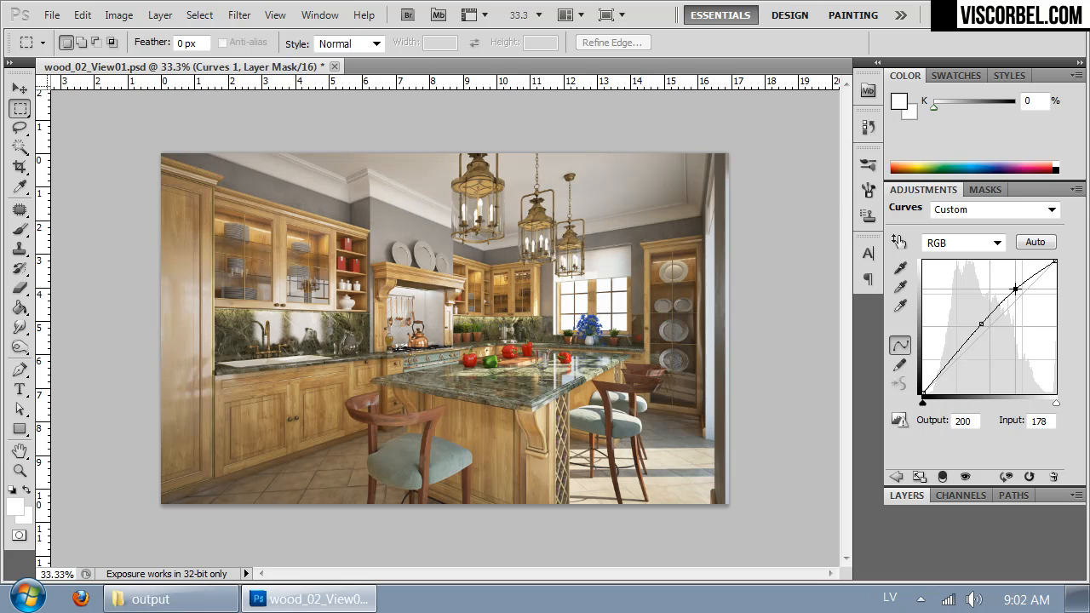
{"action": "left_click", "coordinate": [942, 371]}
{"action": "left_click_drag", "start_coordinate": [942, 371], "coordinate": [941, 371]}
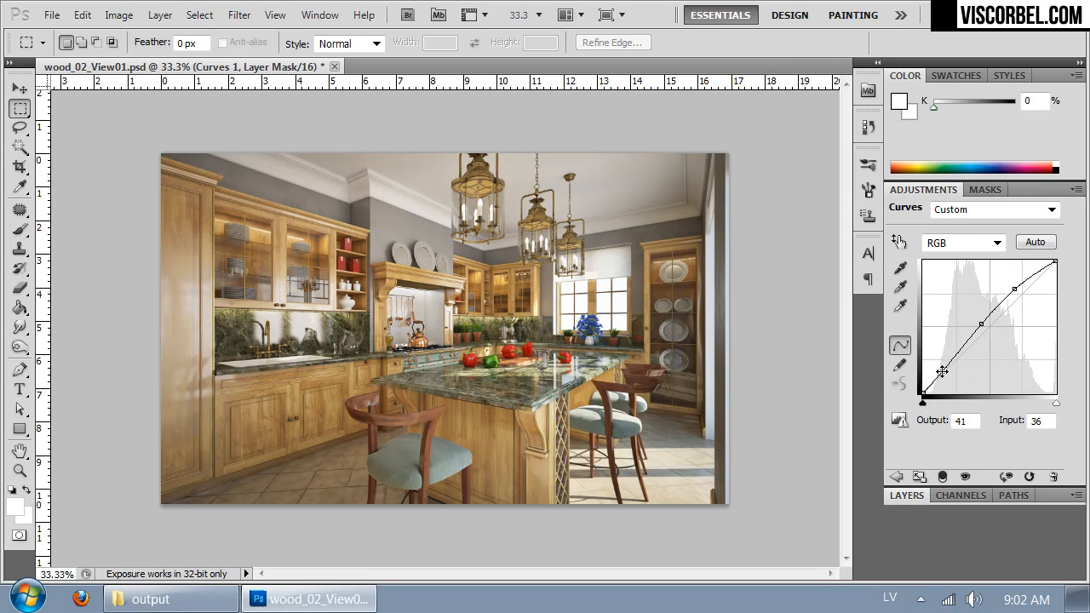
{"action": "left_click", "coordinate": [911, 495]}
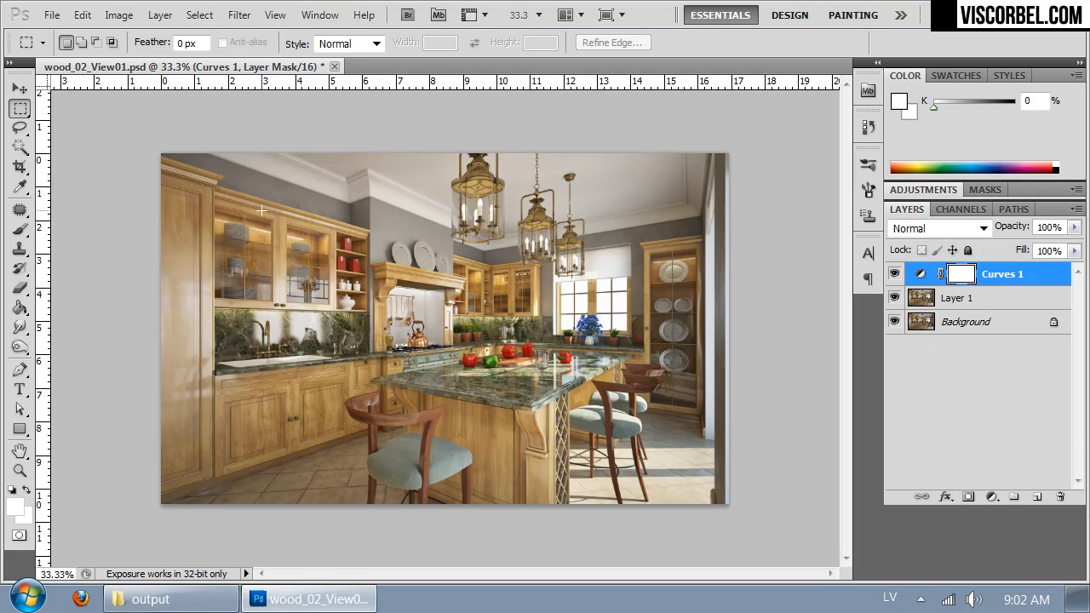
Step: Add a Black & White adjustment layer on top of the Curves layer
{"action": "left_click", "coordinate": [114, 14]}
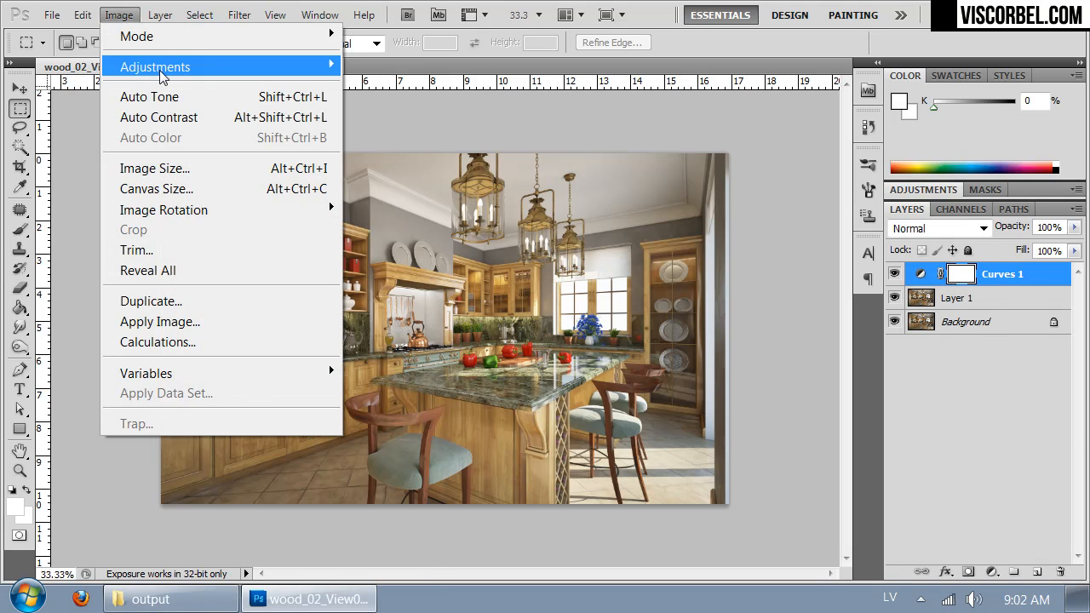
{"action": "mouse_move", "coordinate": [293, 128]}
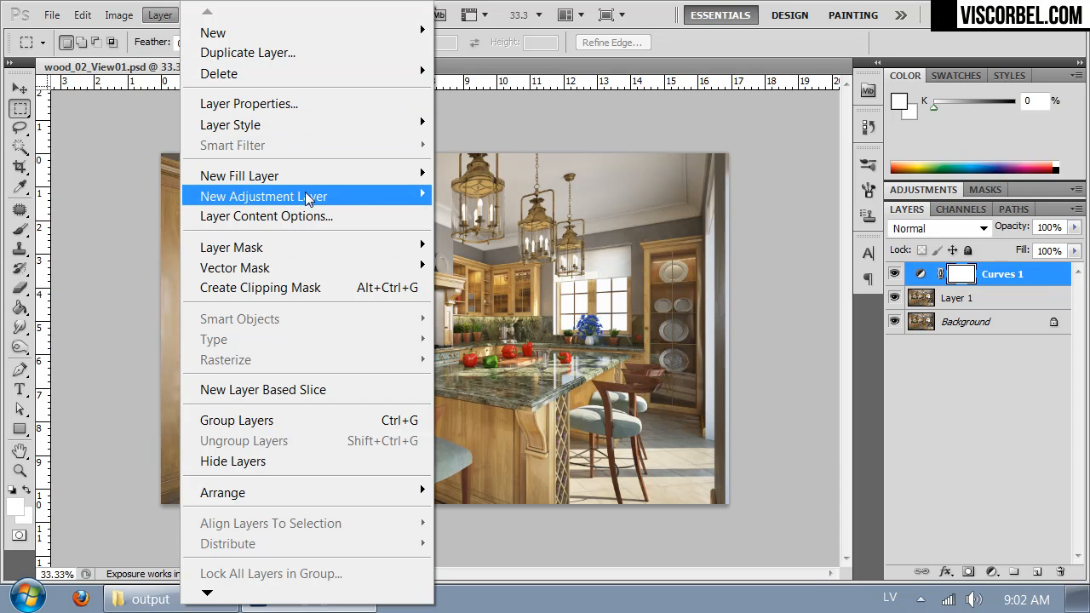
{"action": "mouse_move", "coordinate": [299, 189]}
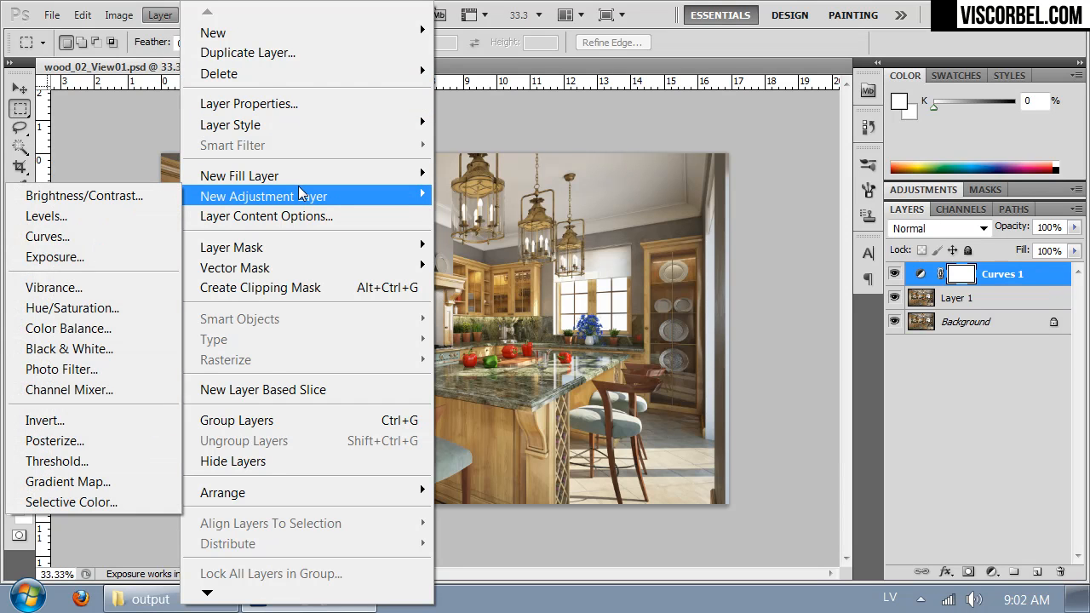
{"action": "left_click", "coordinate": [100, 349]}
{"action": "left_click", "coordinate": [968, 249]}
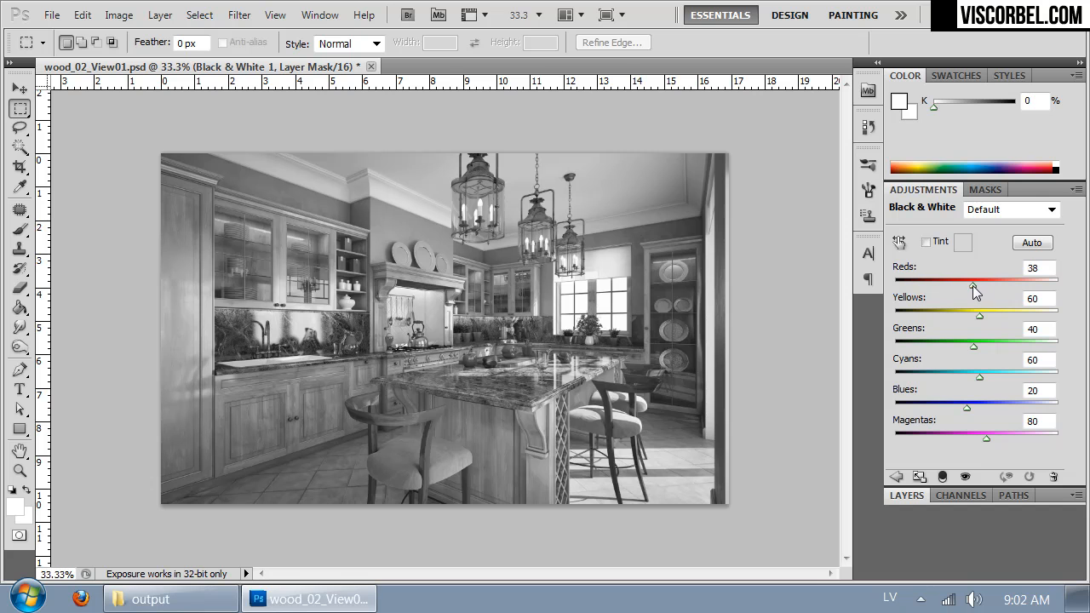
Step: Set the Black & White adjustment's reds to 43 and compare the image with that layer hidden and shown
{"action": "left_click_drag", "start_coordinate": [972, 285], "coordinate": [981, 285]}
{"action": "mouse_move", "coordinate": [994, 286]}
{"action": "left_mouse_down"}
{"action": "mouse_move", "coordinate": [1024, 296]}
{"action": "mouse_move", "coordinate": [974, 291]}
{"action": "left_mouse_up"}
{"action": "left_click", "coordinate": [908, 495]}
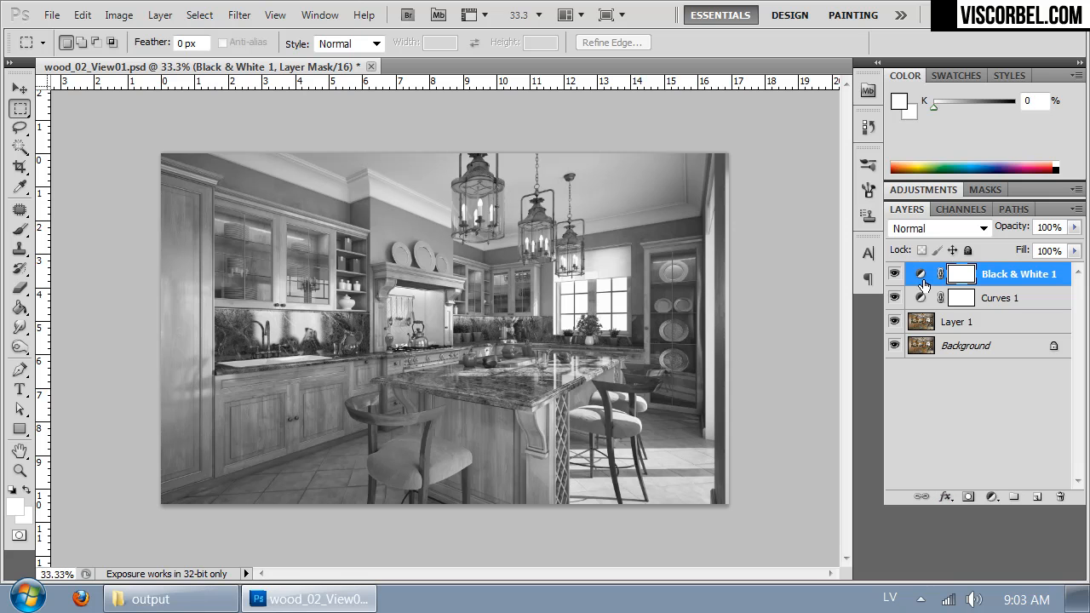
{"action": "left_click", "coordinate": [895, 274]}
{"action": "left_click", "coordinate": [896, 275]}
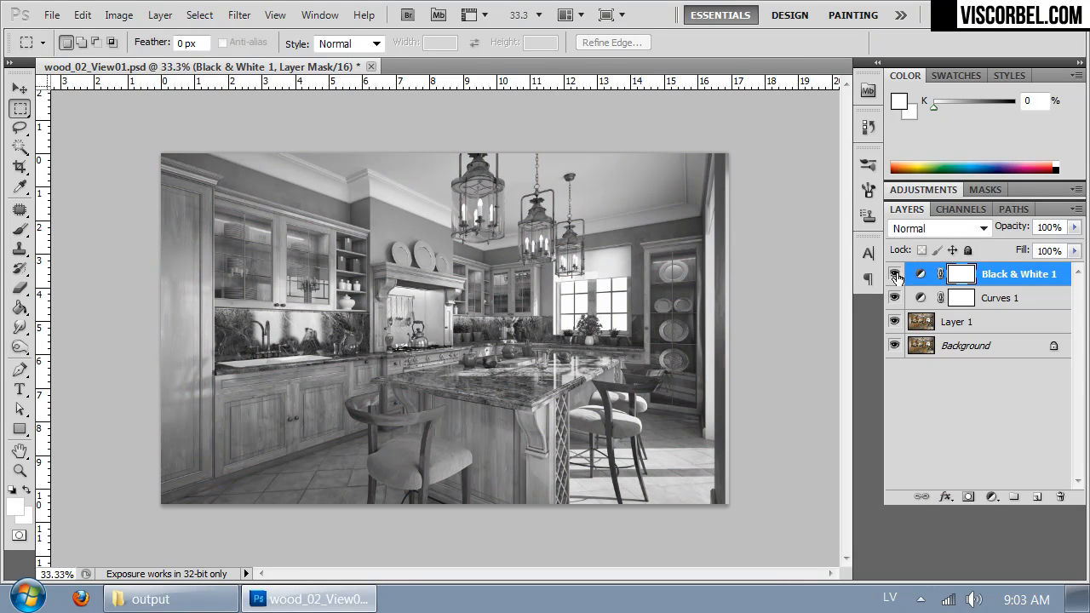
Step: Step through blend modes on the Black & White layer, compare Overlay with Soft Light, and choose Overlay
{"action": "left_click", "coordinate": [982, 226]}
{"action": "left_click", "coordinate": [924, 186]}
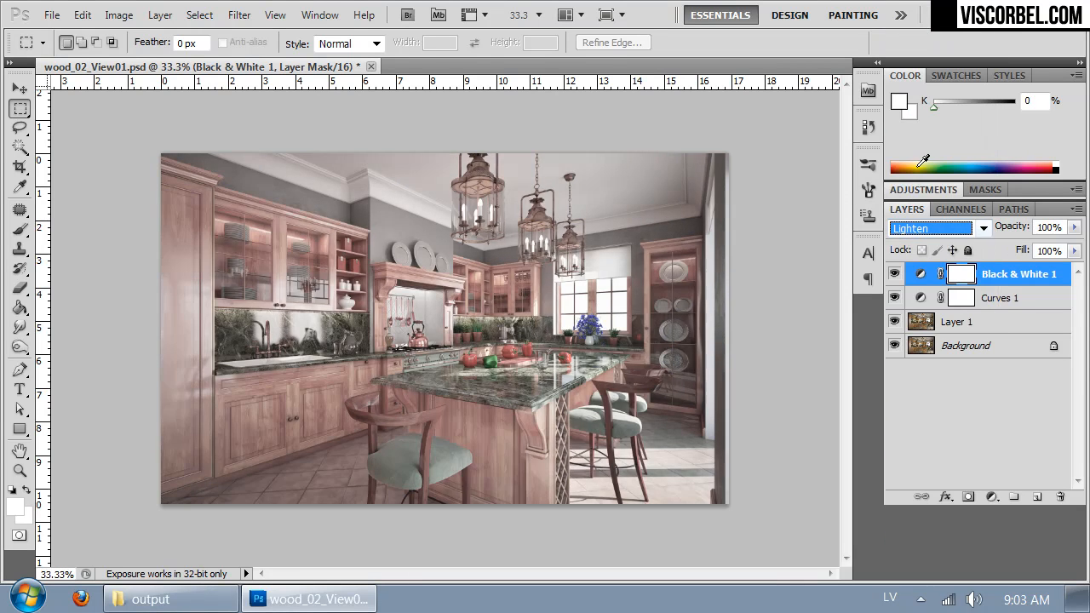
{"action": "key", "text": "Down"}
{"action": "key", "text": "Down"}
{"action": "key", "text": "Down"}
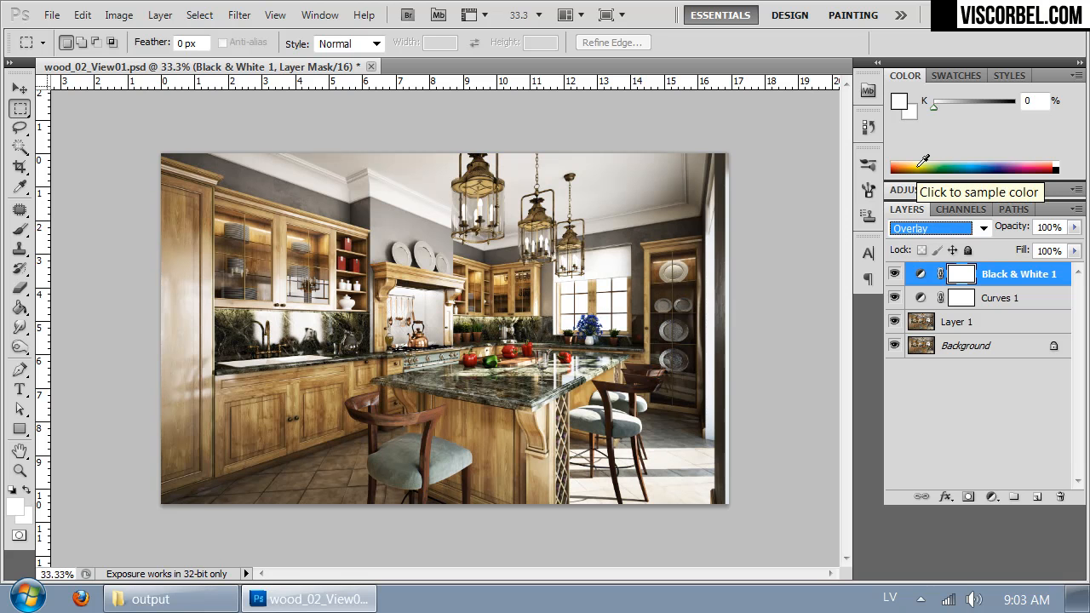
{"action": "key", "text": "Down"}
{"action": "key", "text": "Up"}
{"action": "key", "text": "Down"}
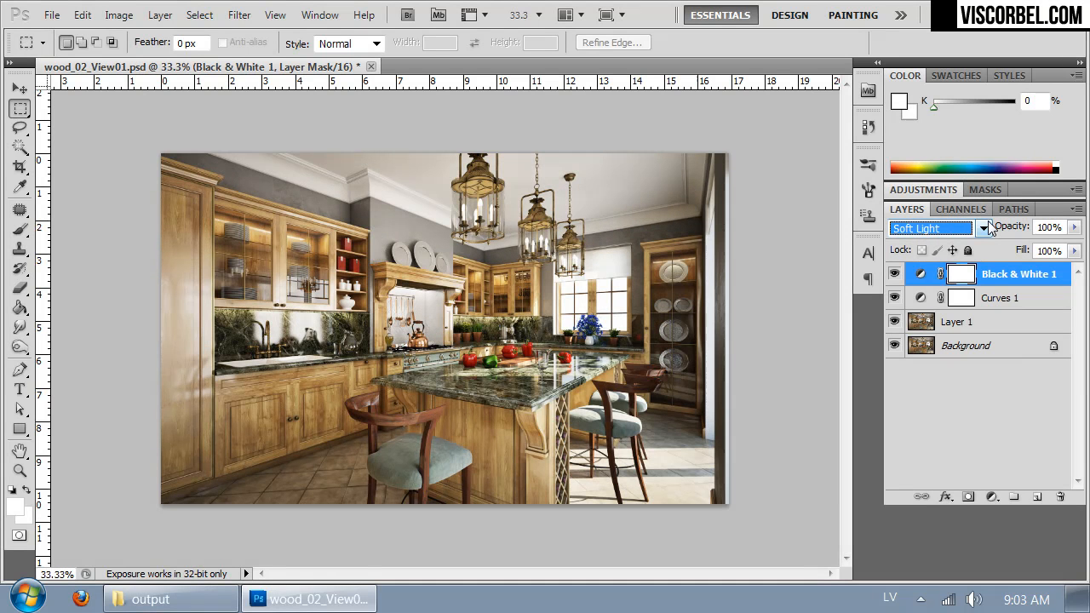
{"action": "key", "text": "Down"}
{"action": "key", "text": "Up"}
{"action": "key", "text": "Down"}
{"action": "key", "text": "Up"}
{"action": "key", "text": "Up"}
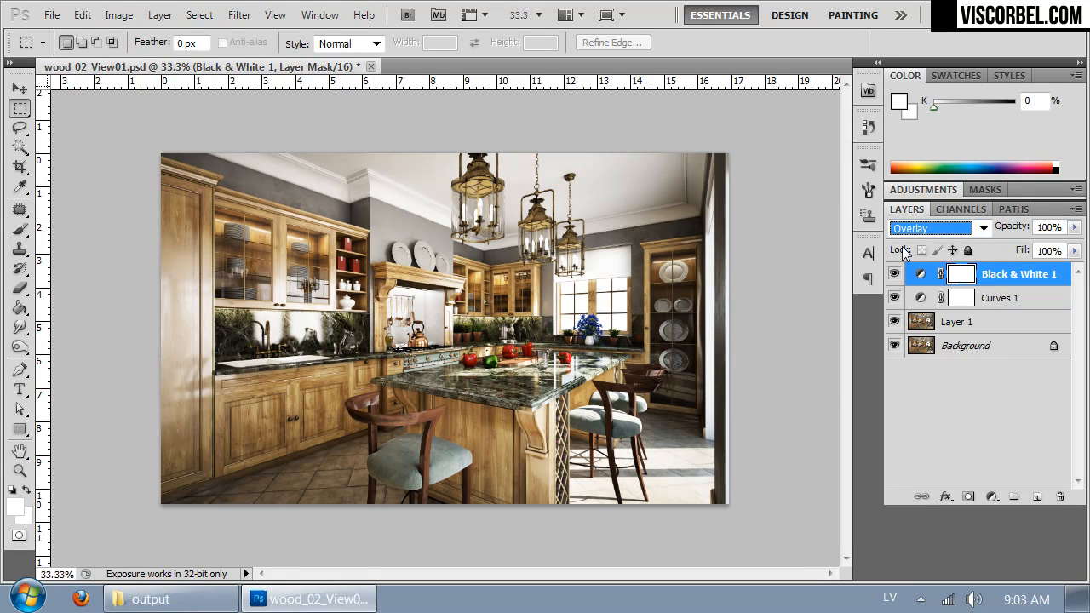
{"action": "key", "text": "Down"}
{"action": "key", "text": "Down"}
{"action": "key", "text": "Down"}
{"action": "key", "text": "Up"}
{"action": "key", "text": "Up"}
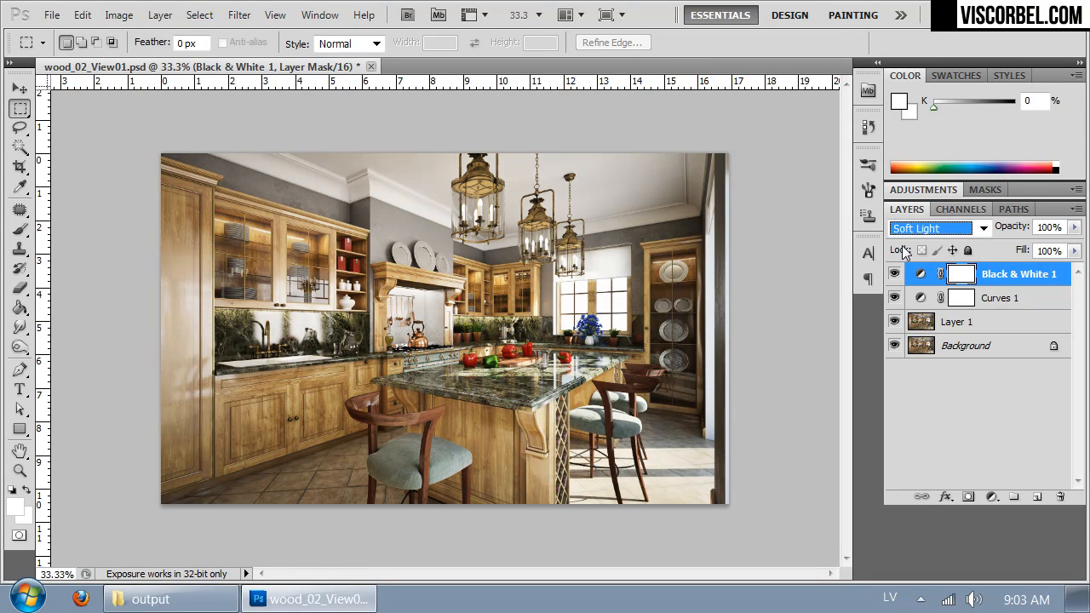
{"action": "key", "text": "Up"}
{"action": "key", "text": "Down"}
{"action": "key", "text": "Up"}
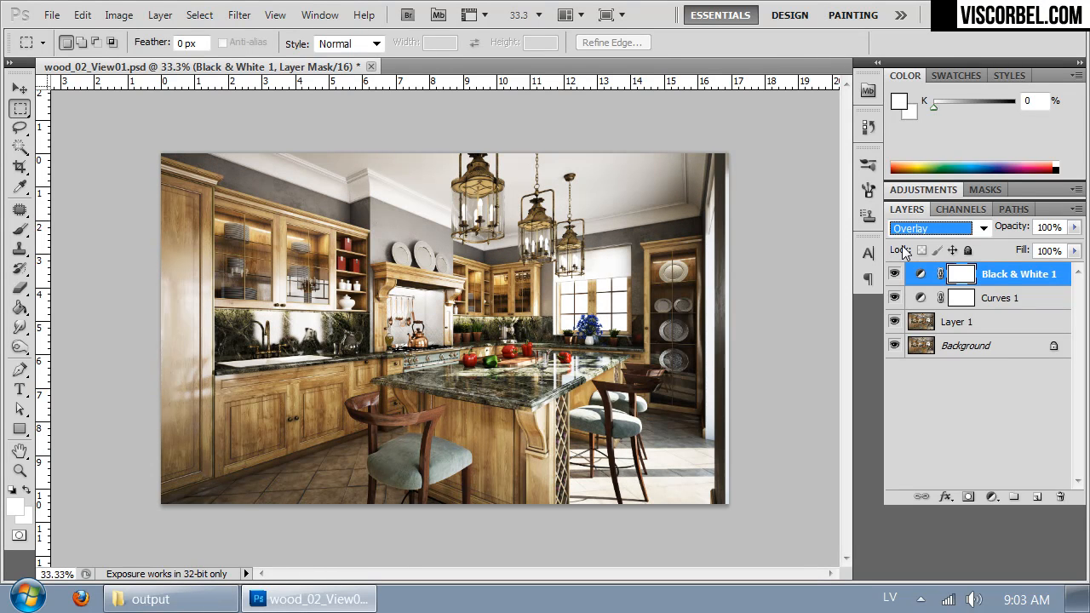
{"action": "key", "text": "Down"}
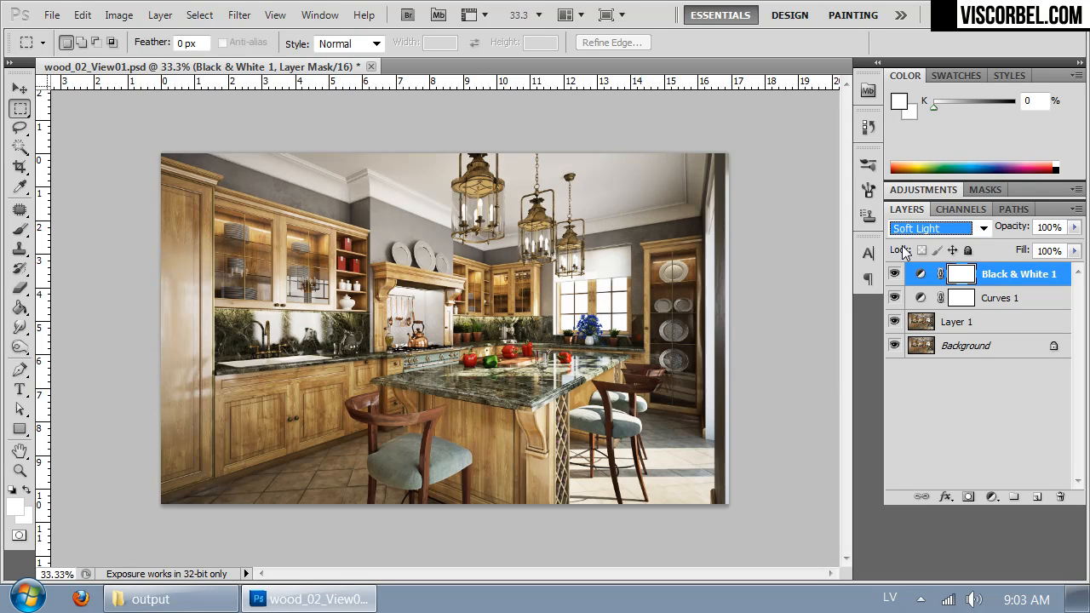
{"action": "key", "text": "Up"}
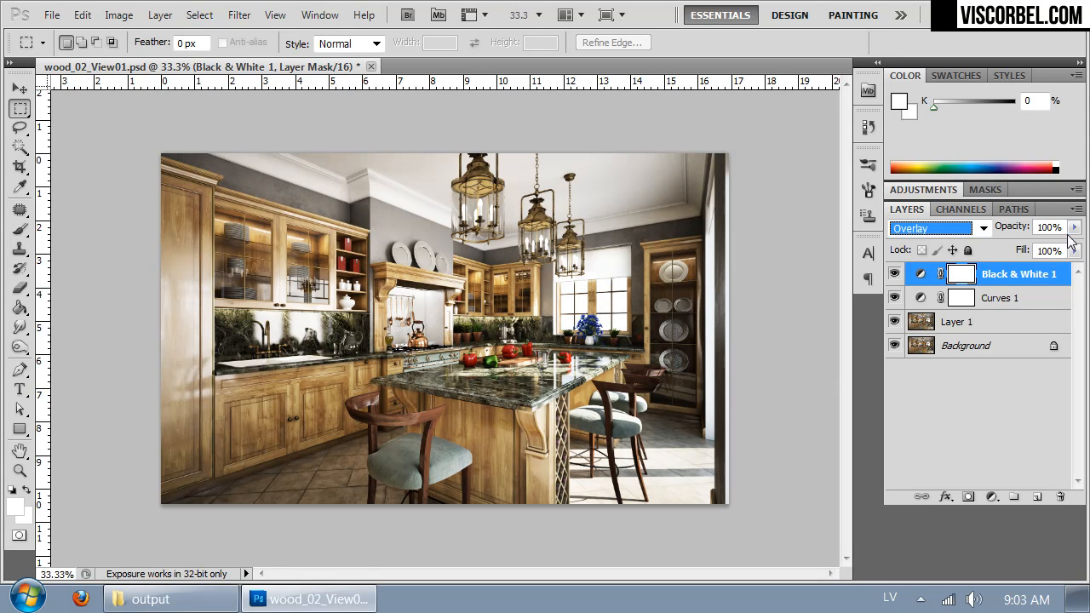
Step: Lower the Black & White layer's opacity to 47%
{"action": "left_click", "coordinate": [1074, 227]}
{"action": "left_click_drag", "start_coordinate": [1062, 248], "coordinate": [1030, 248]}
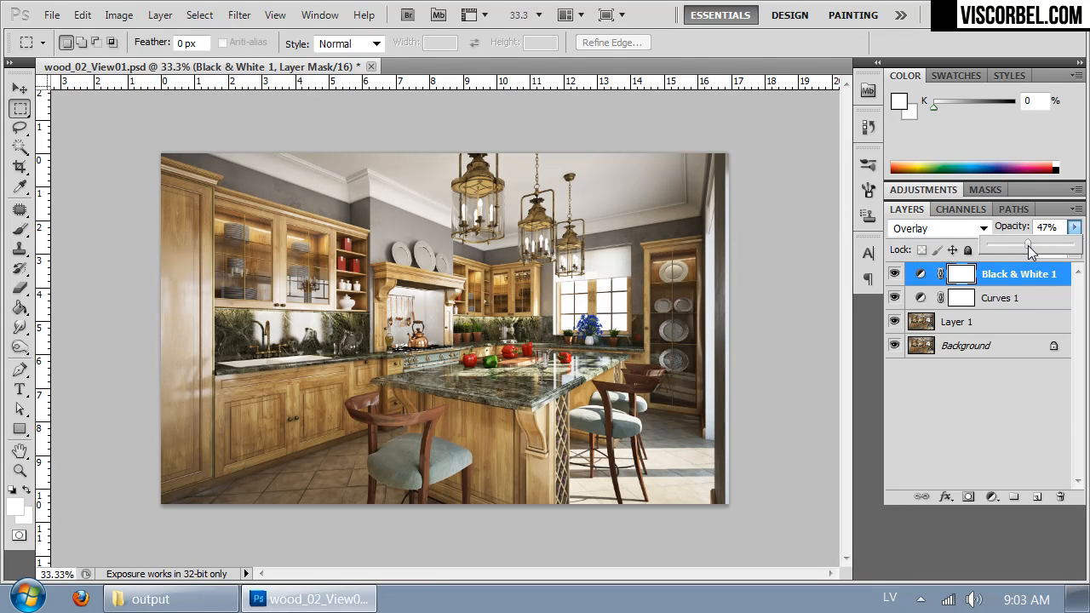
{"action": "left_click", "coordinate": [822, 272]}
Step: Add a Color Balance adjustment layer above the Black & White layer
{"action": "key", "text": "ctrl+plus"}
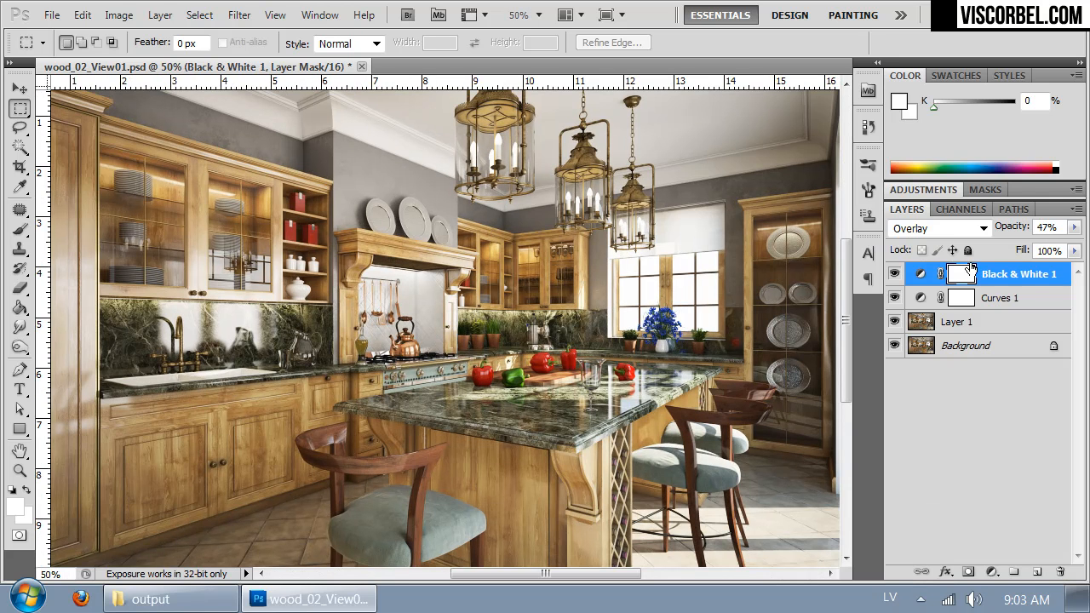
{"action": "left_click", "coordinate": [121, 18]}
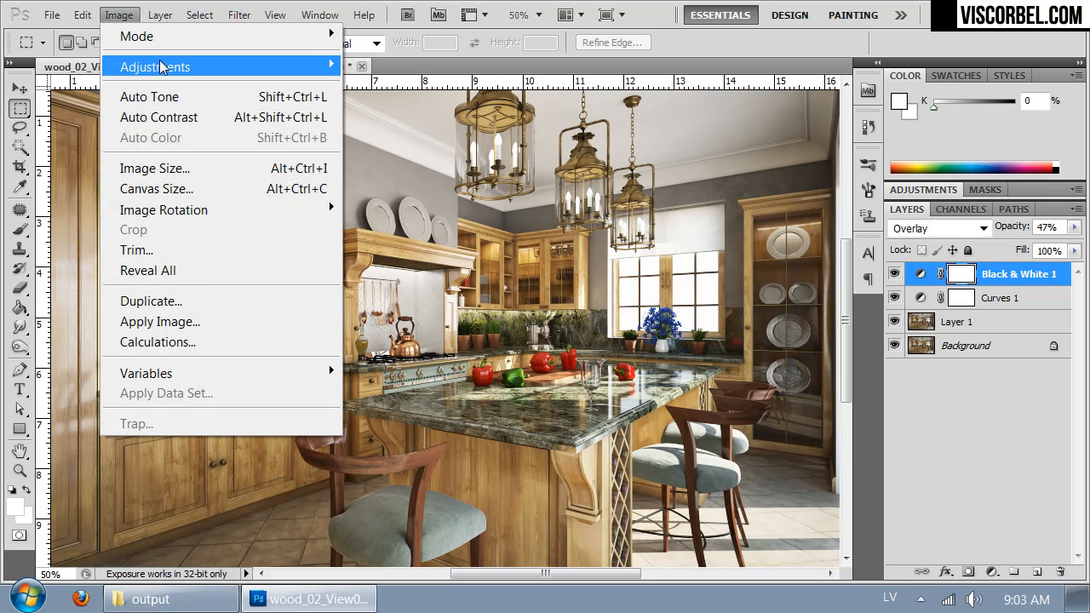
{"action": "mouse_move", "coordinate": [160, 14]}
{"action": "mouse_move", "coordinate": [255, 196]}
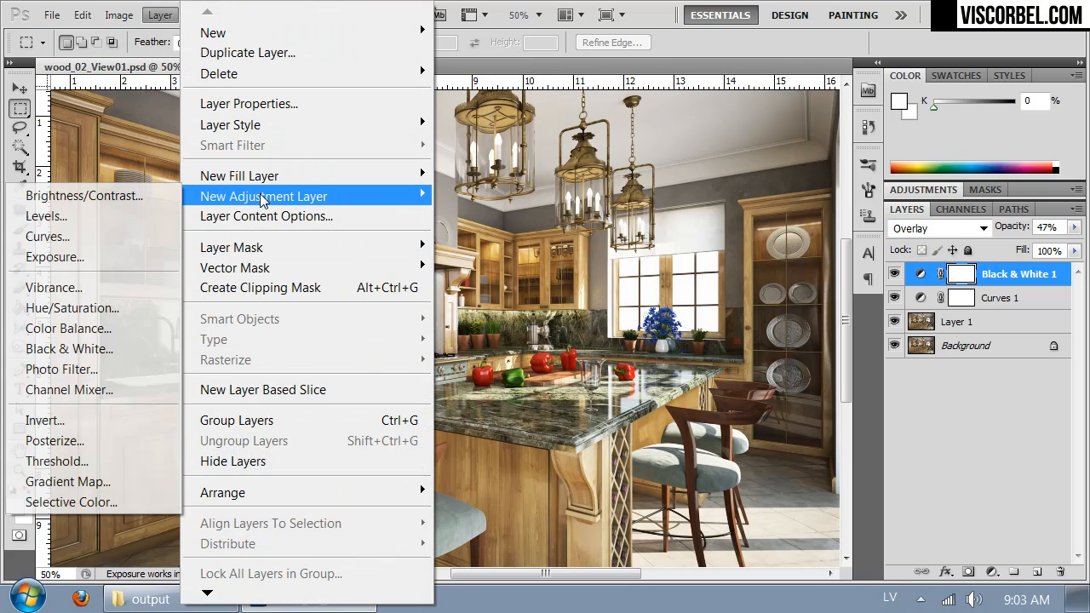
{"action": "left_click", "coordinate": [69, 332]}
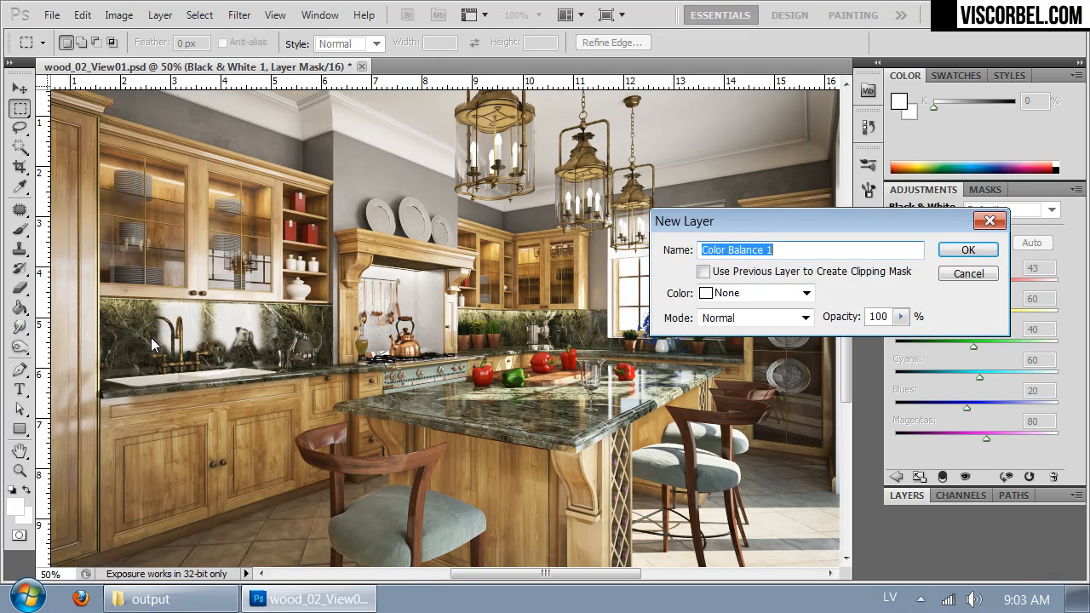
{"action": "left_click", "coordinate": [967, 251]}
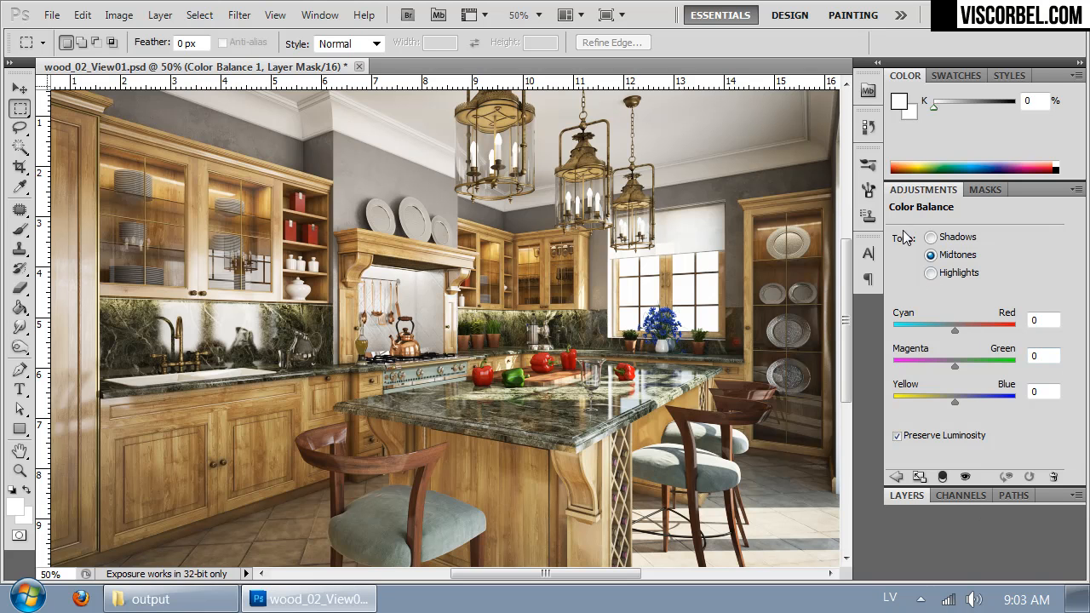
Step: Shift the midtones slightly toward yellow and red, and set the highlights to Cyan/Red +2 and Yellow/Blue -3
{"action": "left_click_drag", "start_coordinate": [955, 401], "coordinate": [952, 401]}
{"action": "left_click_drag", "start_coordinate": [954, 330], "coordinate": [957, 330]}
{"action": "left_click", "coordinate": [930, 272]}
{"action": "left_click_drag", "start_coordinate": [955, 400], "coordinate": [953, 400]}
{"action": "left_click_drag", "start_coordinate": [954, 330], "coordinate": [956, 329]}
{"action": "left_click_drag", "start_coordinate": [954, 401], "coordinate": [951, 402]}
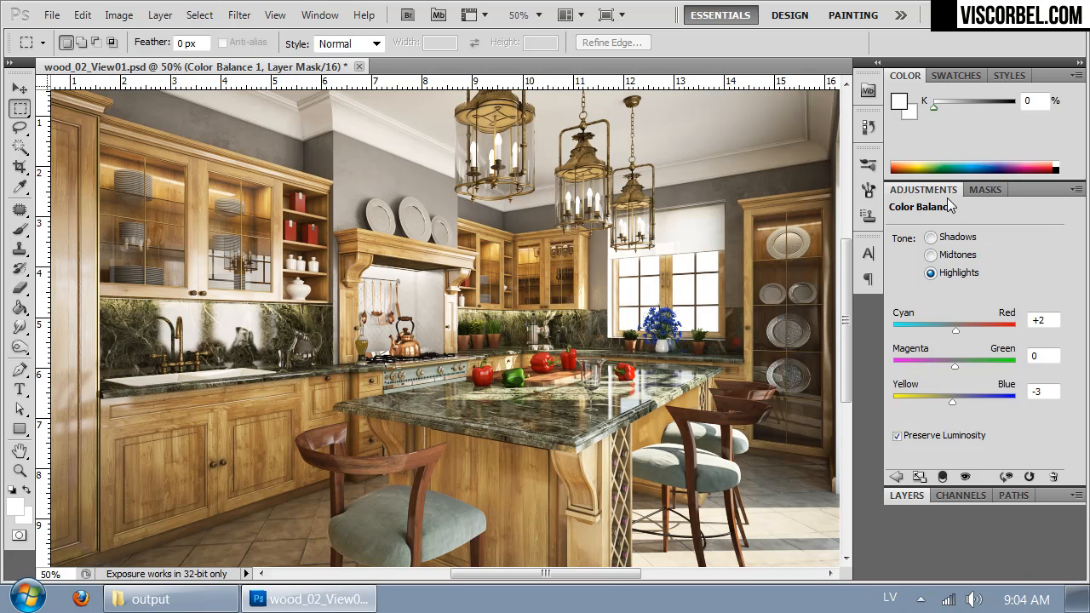
Step: Set the Color Balance shadows to Cyan/Red -3 and Yellow/Blue +5
{"action": "left_click", "coordinate": [952, 240]}
{"action": "left_click_drag", "start_coordinate": [955, 404], "coordinate": [956, 405]}
{"action": "left_click_drag", "start_coordinate": [954, 401], "coordinate": [957, 403]}
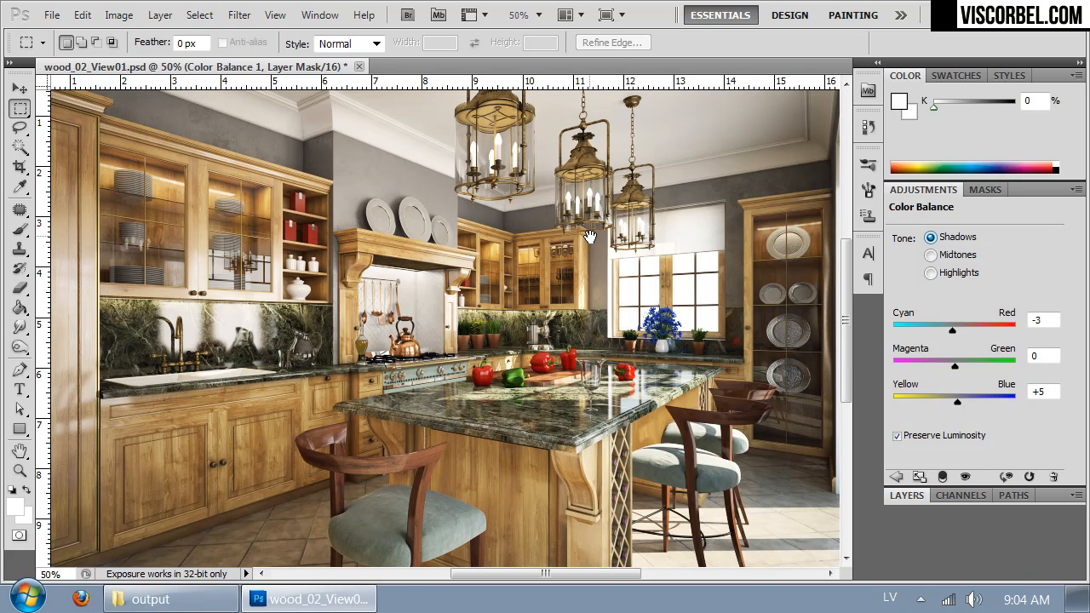
Step: Add a Hue/Saturation adjustment layer above the Color Balance layer
{"action": "left_click", "coordinate": [904, 495]}
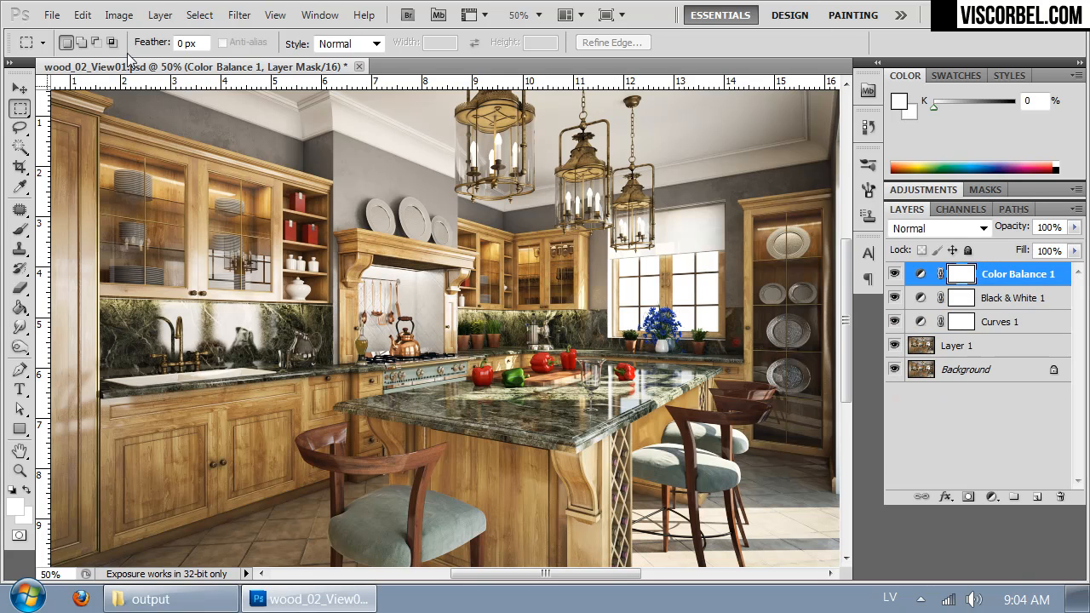
{"action": "left_click", "coordinate": [160, 15]}
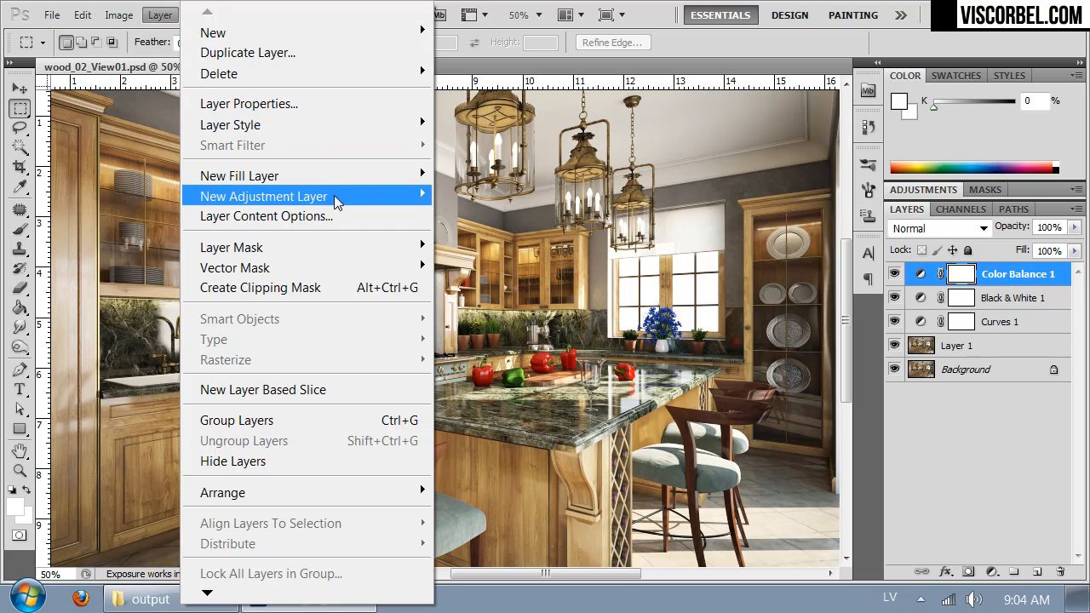
{"action": "mouse_move", "coordinate": [334, 195]}
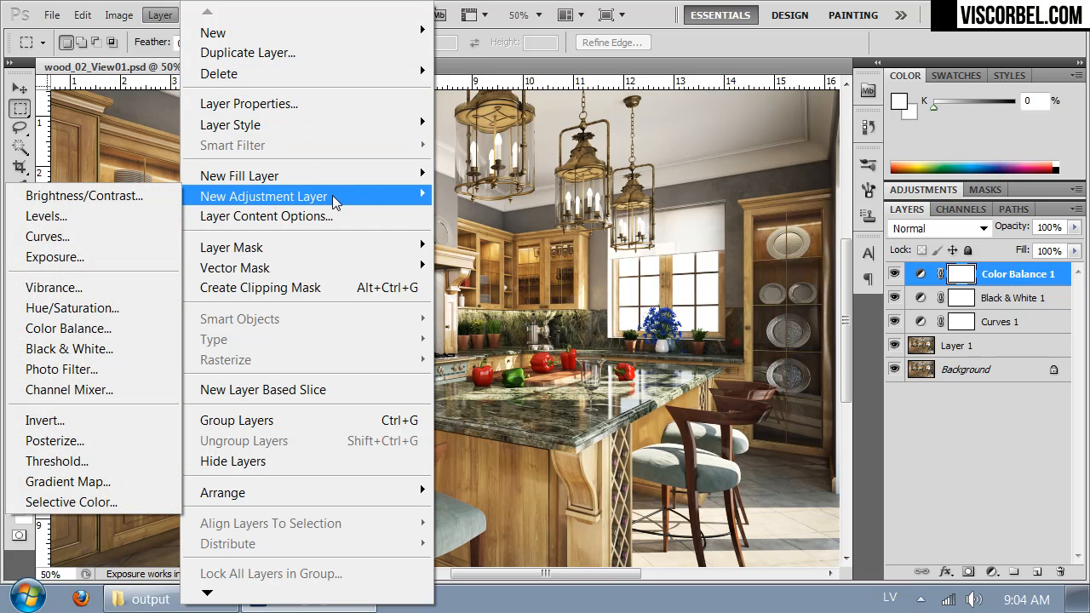
{"action": "left_click", "coordinate": [88, 315]}
{"action": "left_click", "coordinate": [970, 249]}
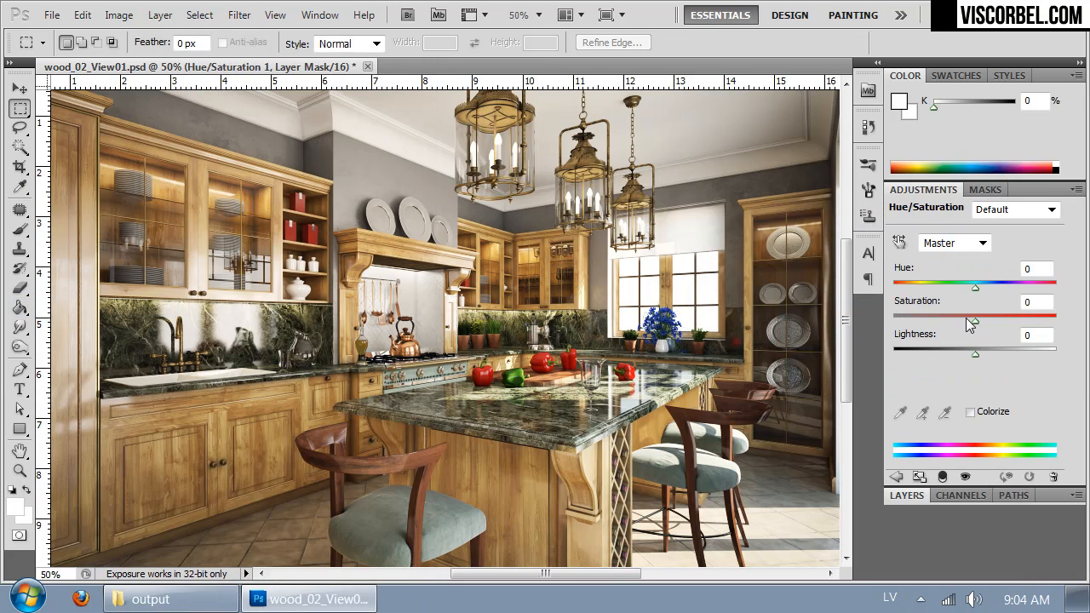
Step: Set the Hue/Saturation layer's Saturation to -6 and Lightness to +2, and return to the layer list
{"action": "left_click_drag", "start_coordinate": [976, 320], "coordinate": [973, 322]}
{"action": "left_click_drag", "start_coordinate": [970, 320], "coordinate": [976, 351]}
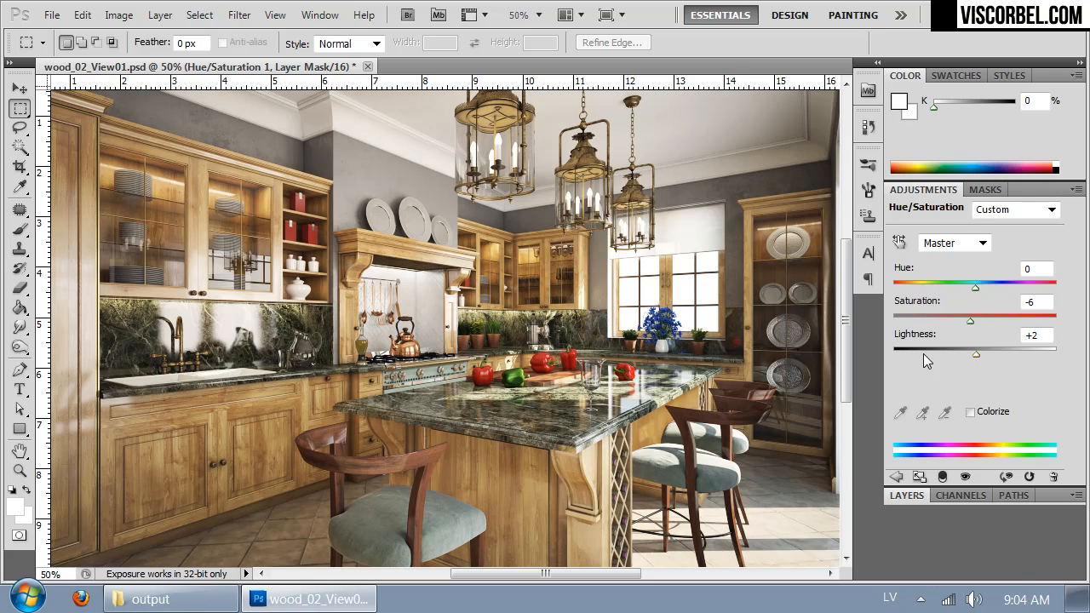
{"action": "left_click_drag", "start_coordinate": [489, 373], "coordinate": [573, 357]}
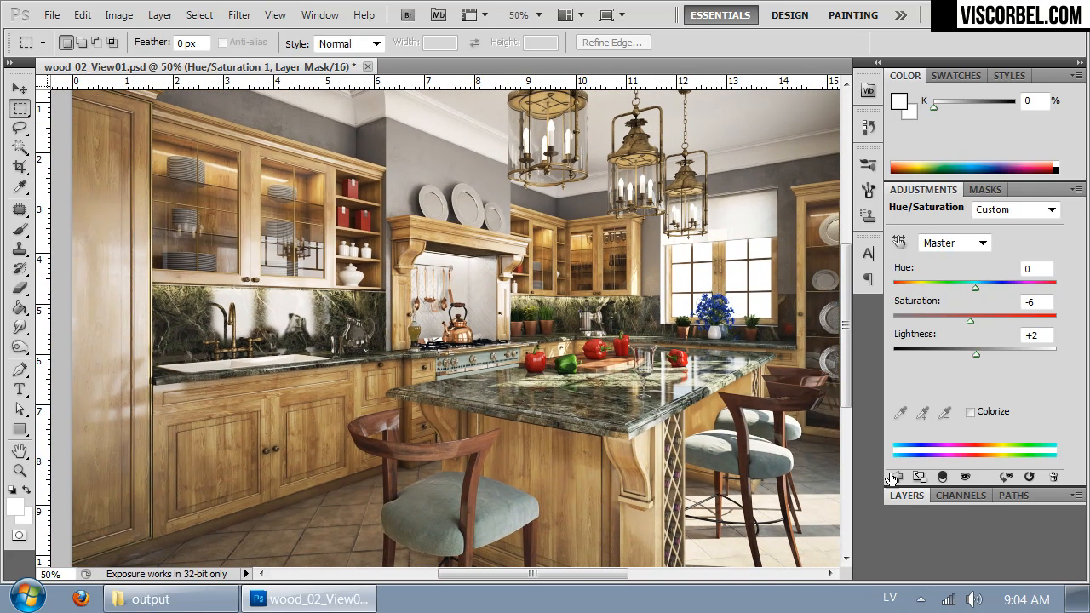
{"action": "left_click", "coordinate": [908, 496]}
{"action": "left_click_drag", "start_coordinate": [592, 216], "coordinate": [568, 205]}
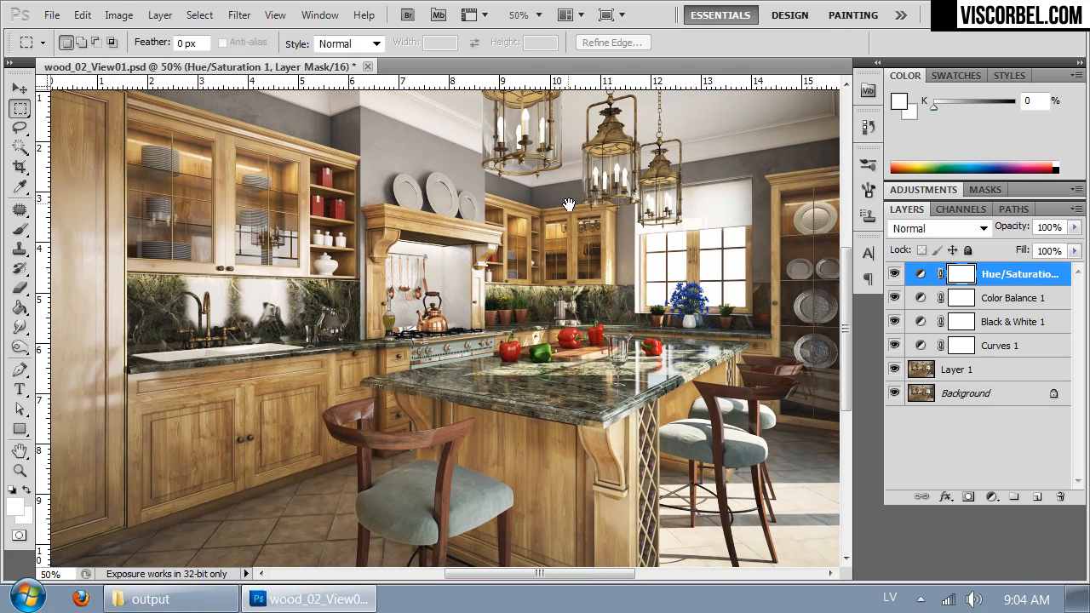
{"action": "key", "text": "ctrl+minus"}
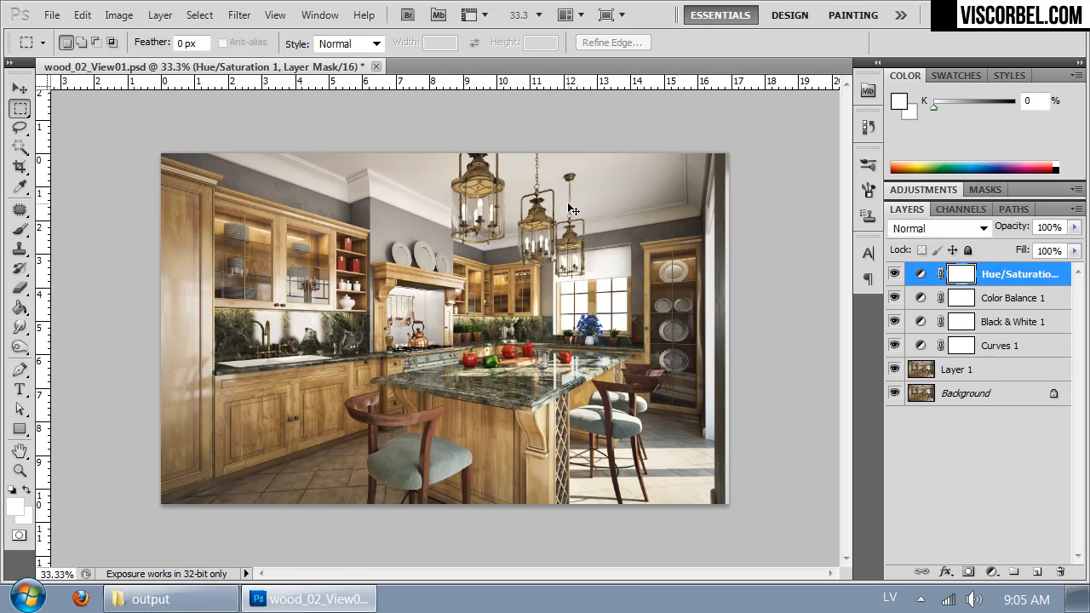
{"action": "key", "text": "ctrl+plus"}
Step: Switch to Firefox and search Google Images for "landscape"
{"action": "left_click", "coordinate": [81, 598]}
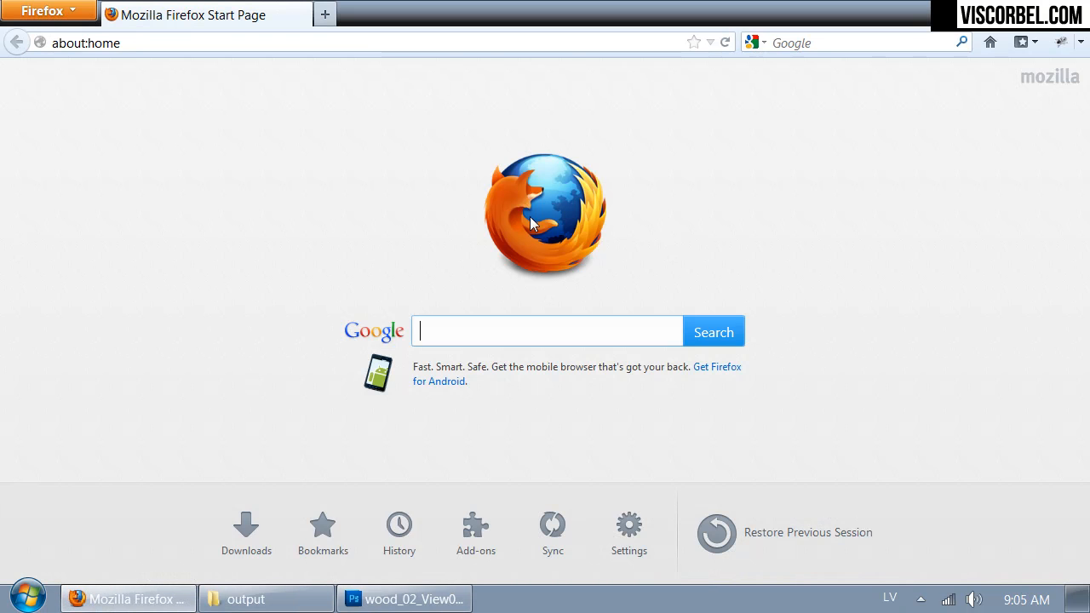
{"action": "left_click", "coordinate": [846, 43]}
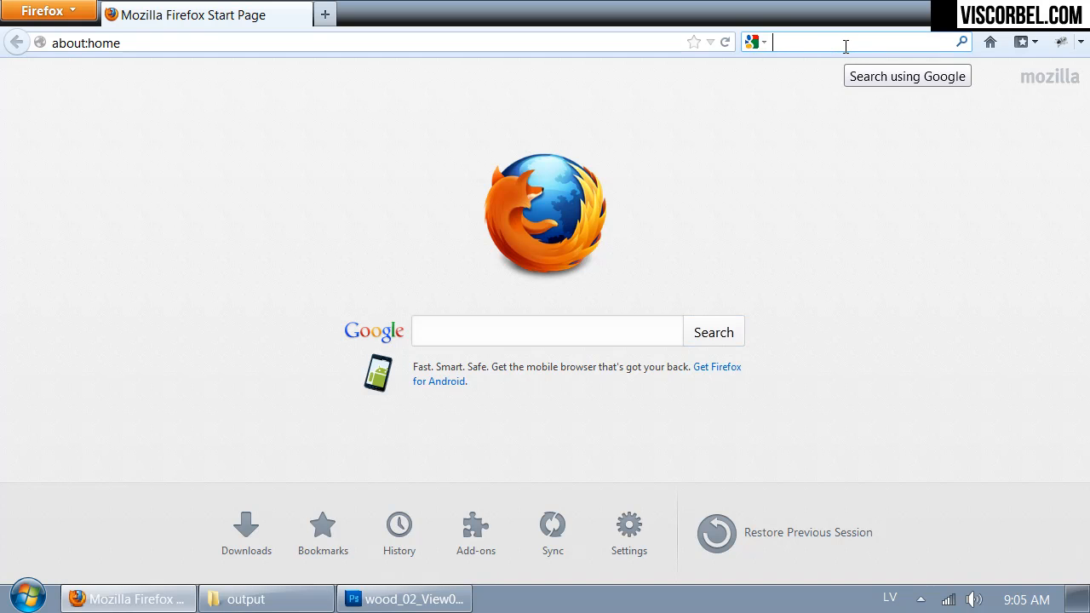
{"action": "type", "text": "landscape"}
{"action": "key", "text": "Return"}
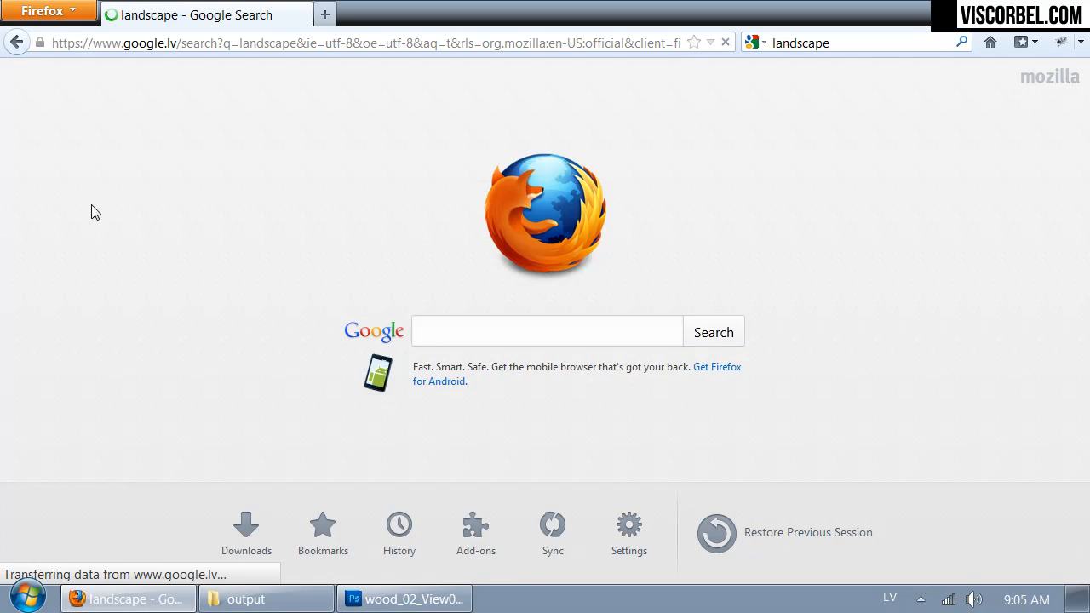
{"action": "left_click", "coordinate": [141, 71]}
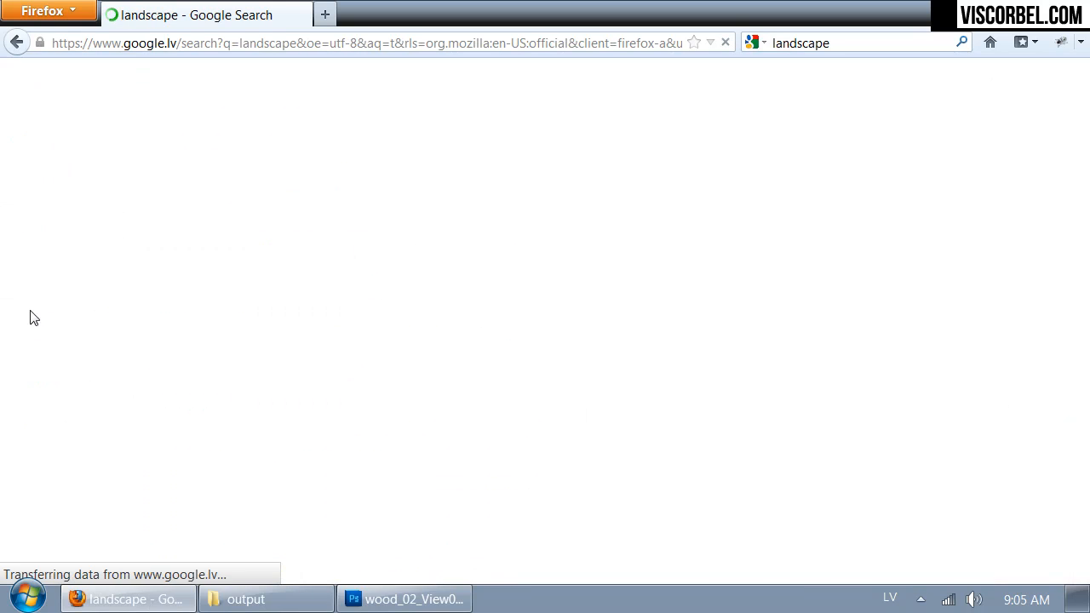
Step: Filter the landscape image results to sizes larger than 4 MP (2272×1704)
{"action": "scroll", "coordinate": [48, 355], "scroll_direction": "down", "scroll_amount": 5}
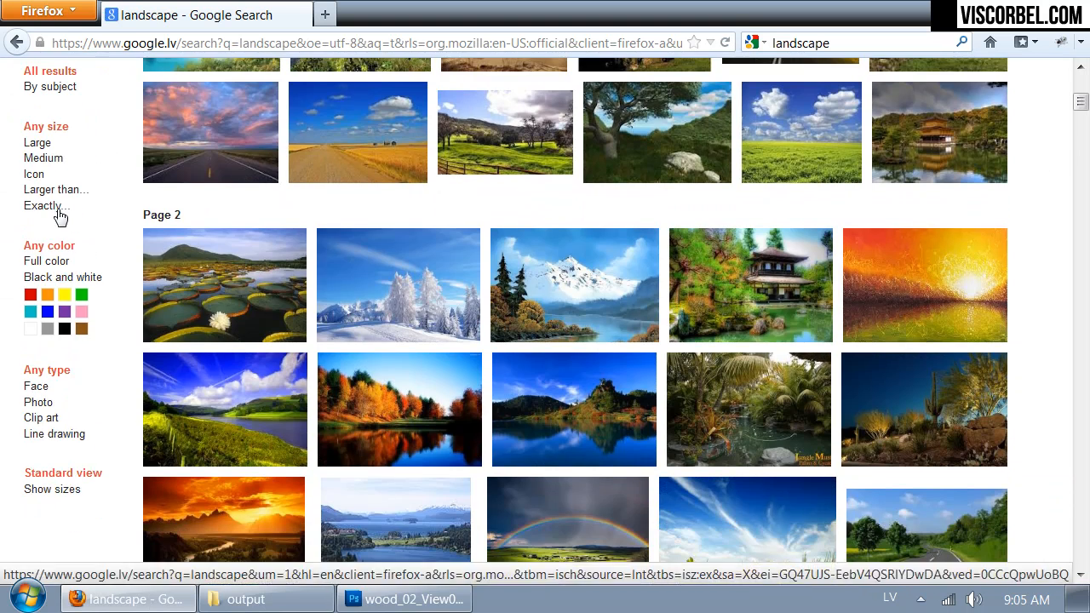
{"action": "left_click", "coordinate": [56, 206]}
{"action": "left_click", "coordinate": [57, 189]}
{"action": "left_click", "coordinate": [83, 209]}
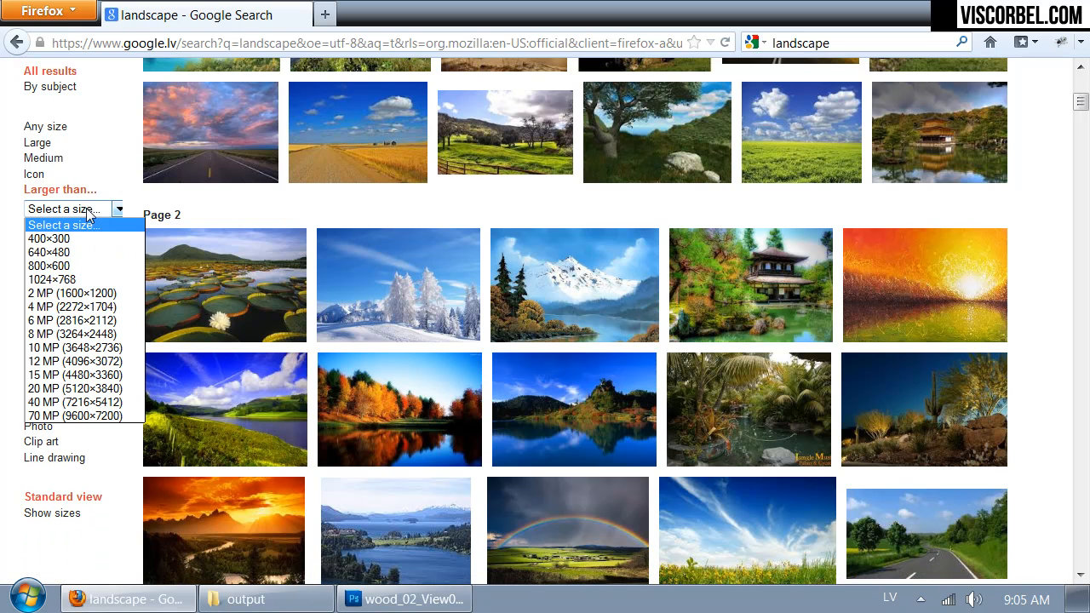
{"action": "left_click", "coordinate": [82, 310]}
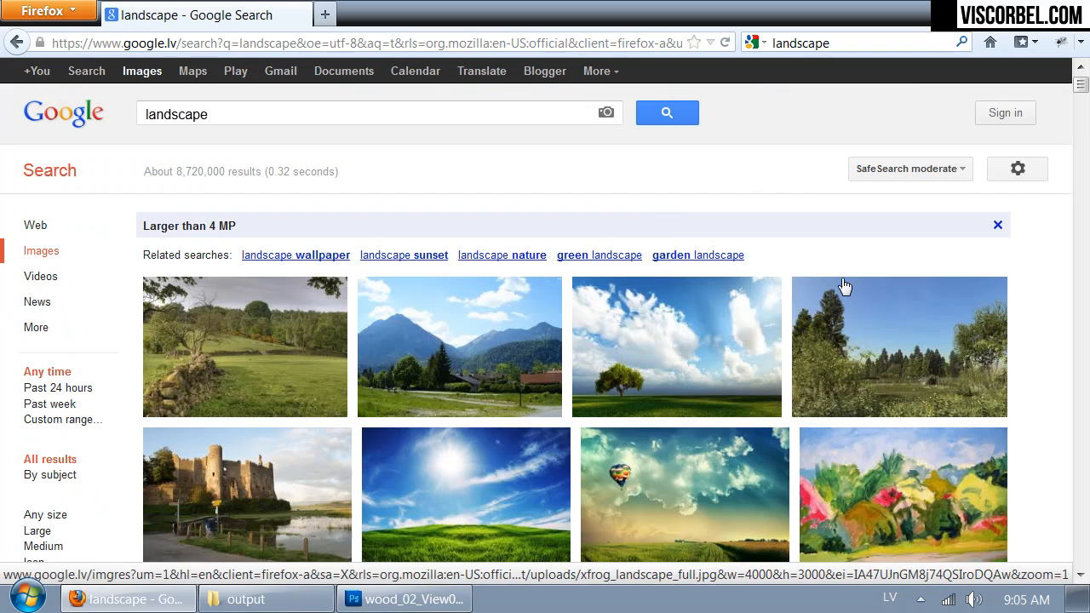
Step: Browse the large landscape photos for a suitable view to place behind the kitchen window, previewing the Lithuanian and Madagascar landscapes
{"action": "scroll", "coordinate": [666, 221], "scroll_direction": "down", "scroll_amount": 6}
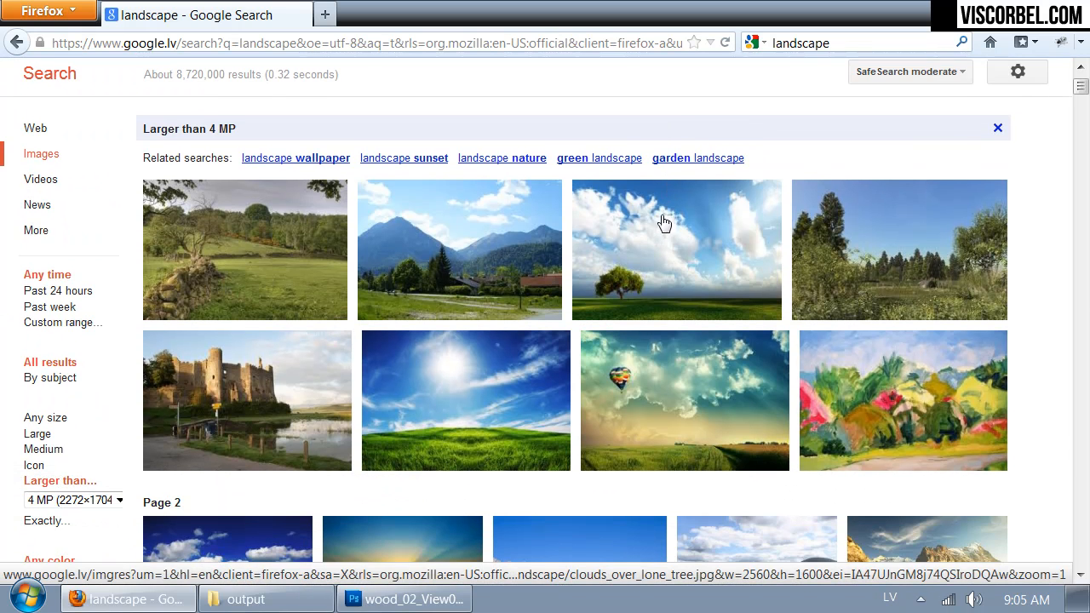
{"action": "scroll", "coordinate": [657, 226], "scroll_direction": "down", "scroll_amount": 4}
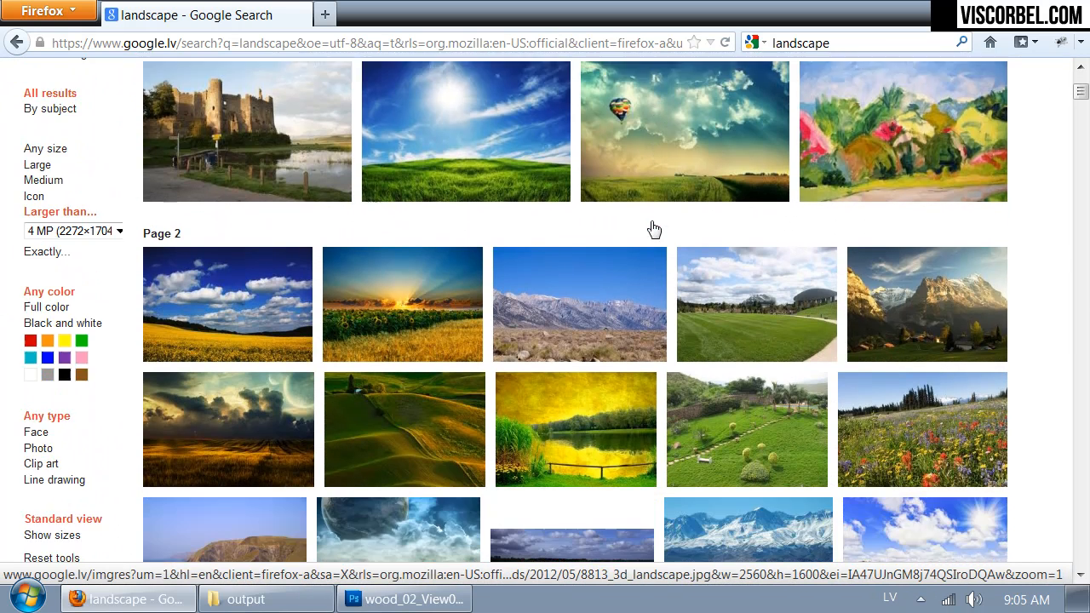
{"action": "scroll", "coordinate": [647, 228], "scroll_direction": "down", "scroll_amount": 6}
{"action": "scroll", "coordinate": [647, 228], "scroll_direction": "down", "scroll_amount": 2}
{"action": "scroll", "coordinate": [647, 230], "scroll_direction": "down", "scroll_amount": 8}
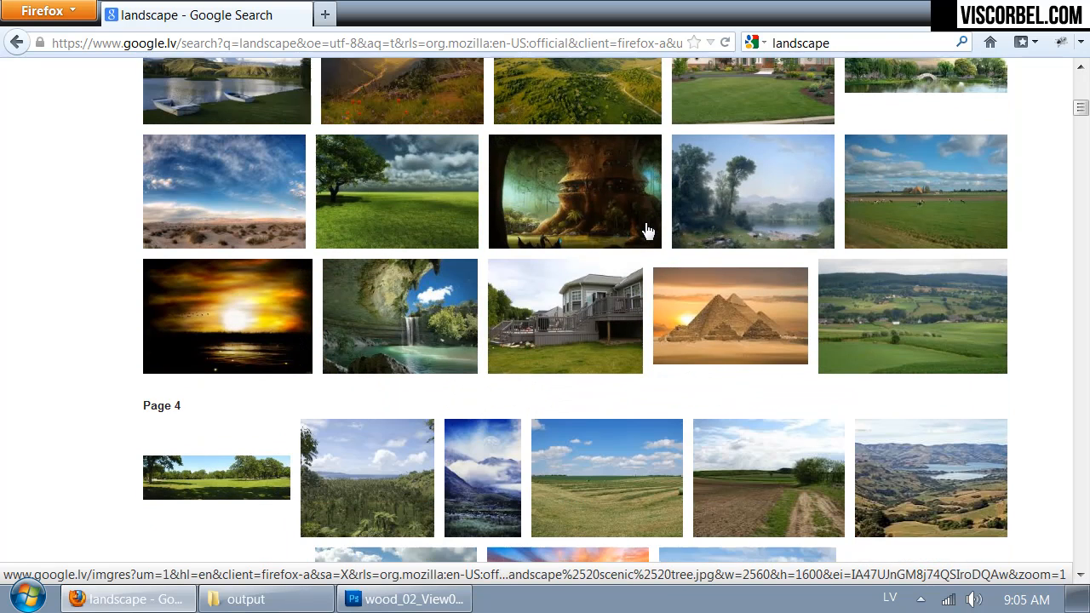
{"action": "scroll", "coordinate": [647, 230], "scroll_direction": "down", "scroll_amount": 6}
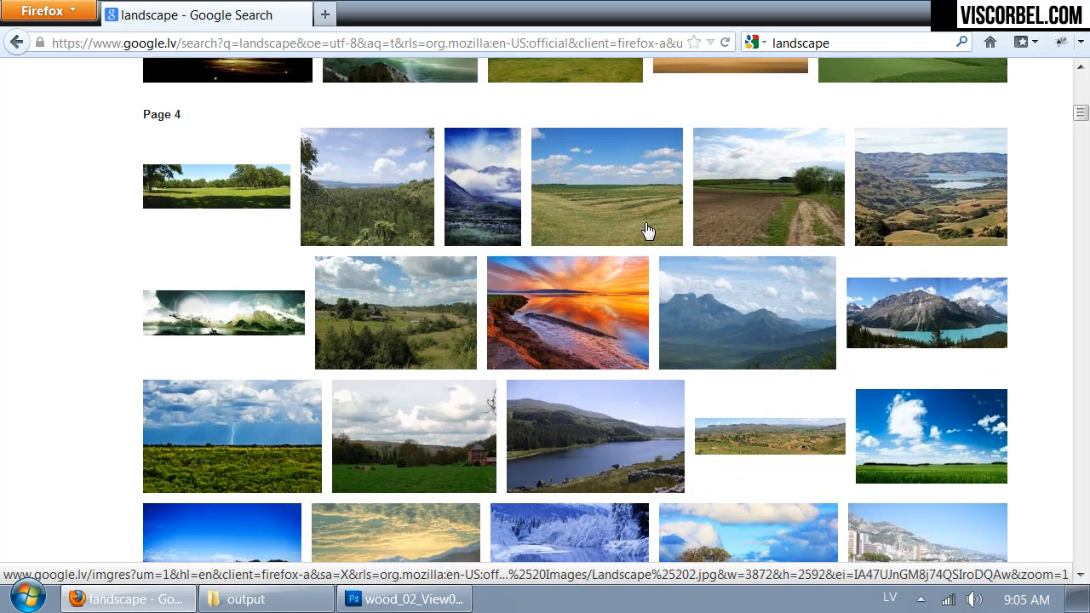
{"action": "scroll", "coordinate": [647, 230], "scroll_direction": "down", "scroll_amount": 2}
{"action": "mouse_move", "coordinate": [393, 244]}
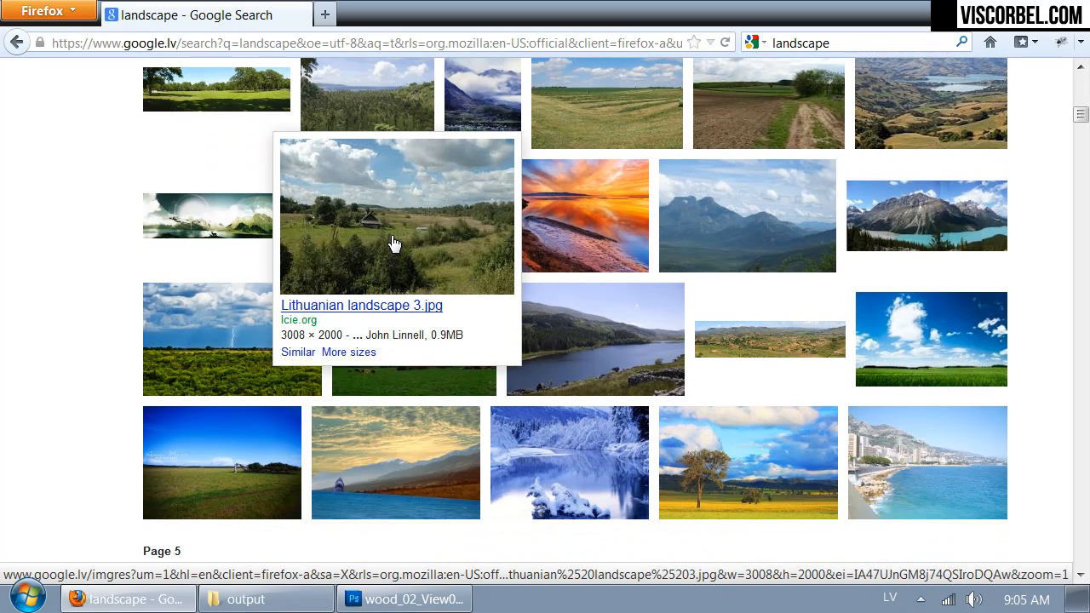
{"action": "scroll", "coordinate": [393, 244], "scroll_direction": "down", "scroll_amount": 2}
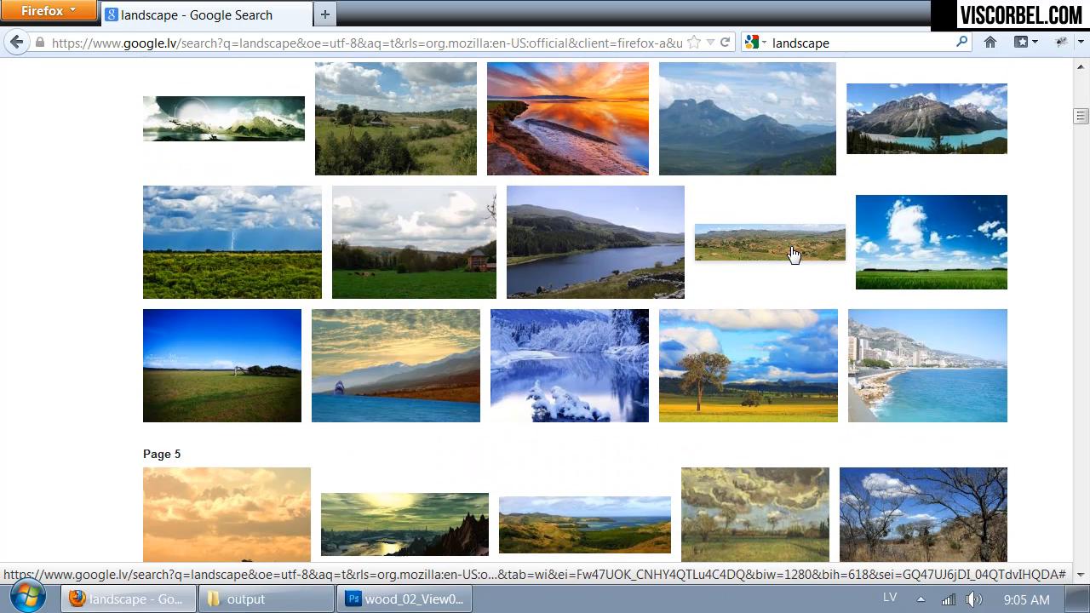
{"action": "mouse_move", "coordinate": [793, 252]}
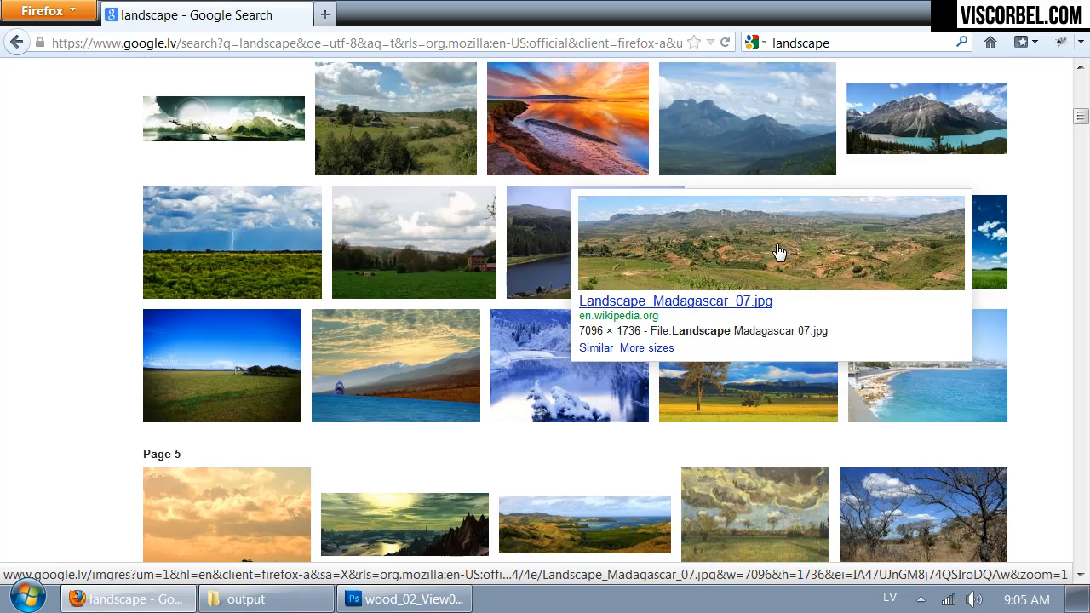
{"action": "scroll", "coordinate": [778, 252], "scroll_direction": "down", "scroll_amount": 4}
{"action": "scroll", "coordinate": [762, 250], "scroll_direction": "down", "scroll_amount": 6}
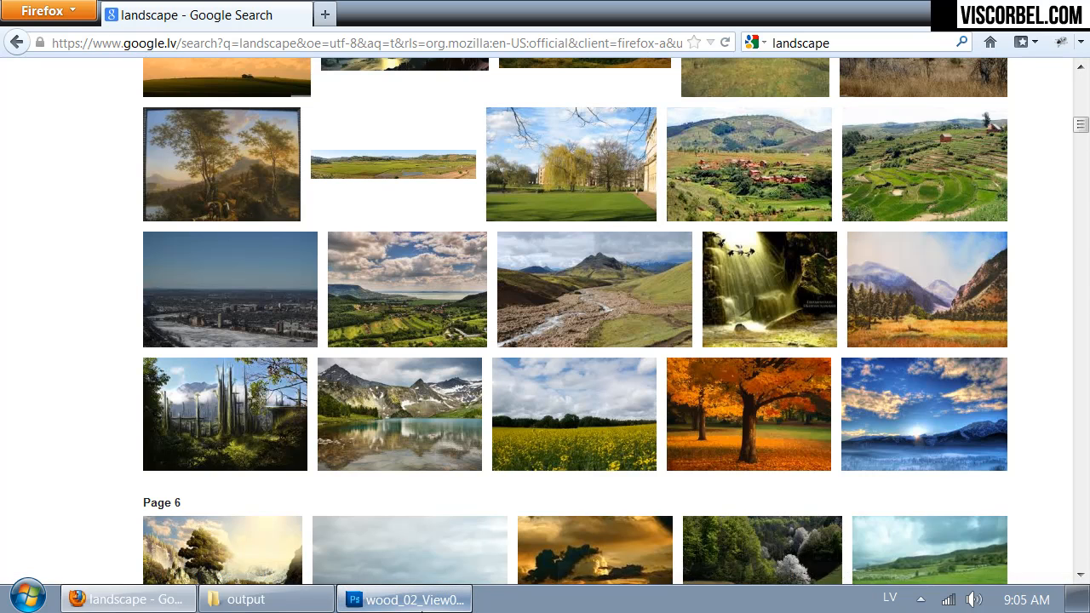
Step: Check the kitchen window in Photoshop, return to Firefox and examine further large landscape photos for a matching view
{"action": "left_click", "coordinate": [422, 606]}
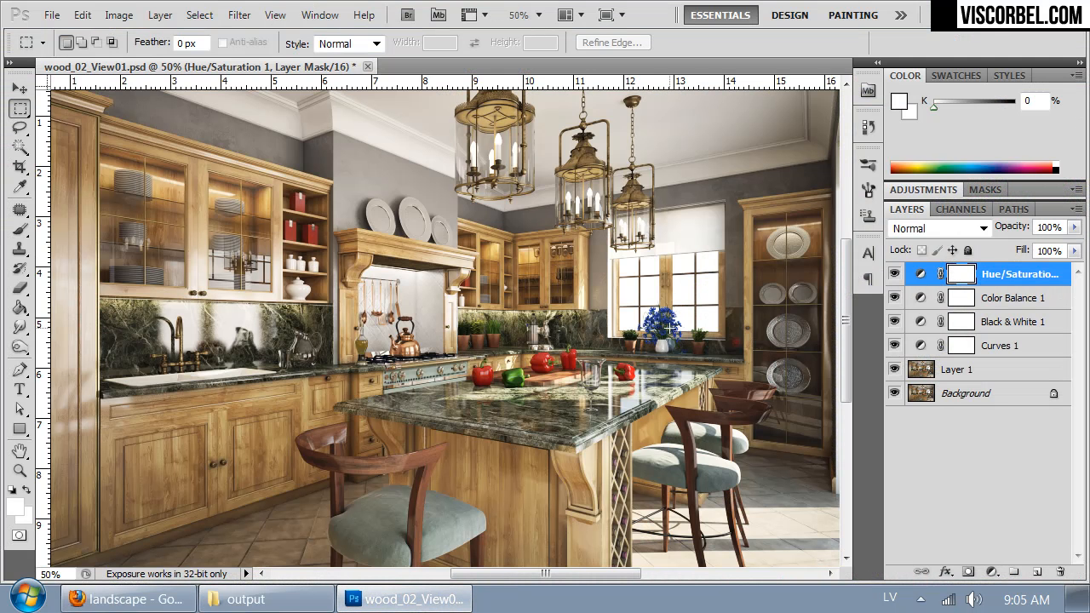
{"action": "left_click", "coordinate": [128, 599]}
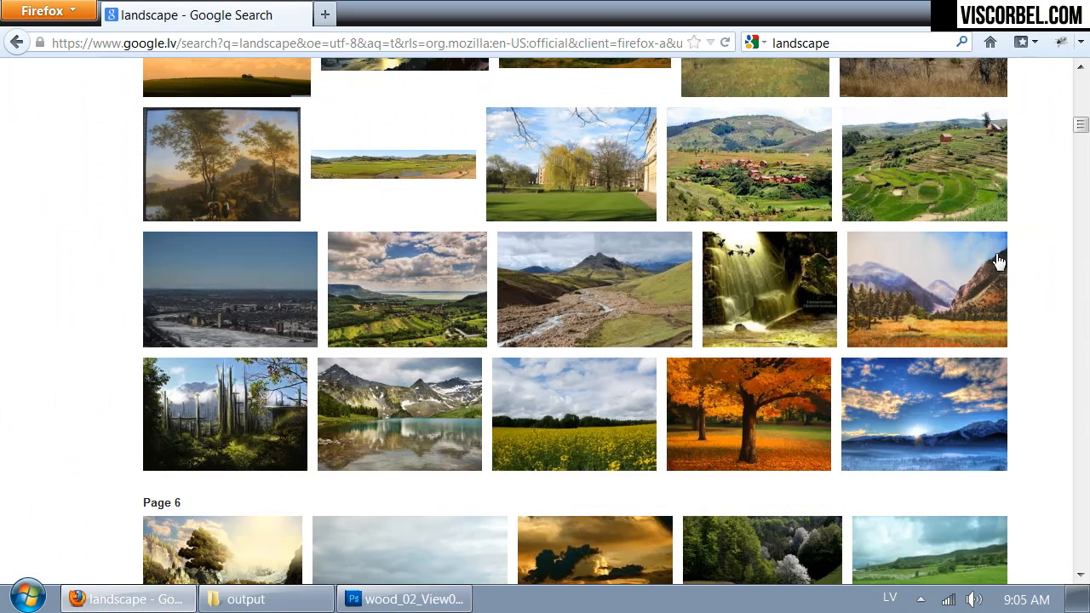
{"action": "scroll", "coordinate": [792, 261], "scroll_direction": "down", "scroll_amount": 5}
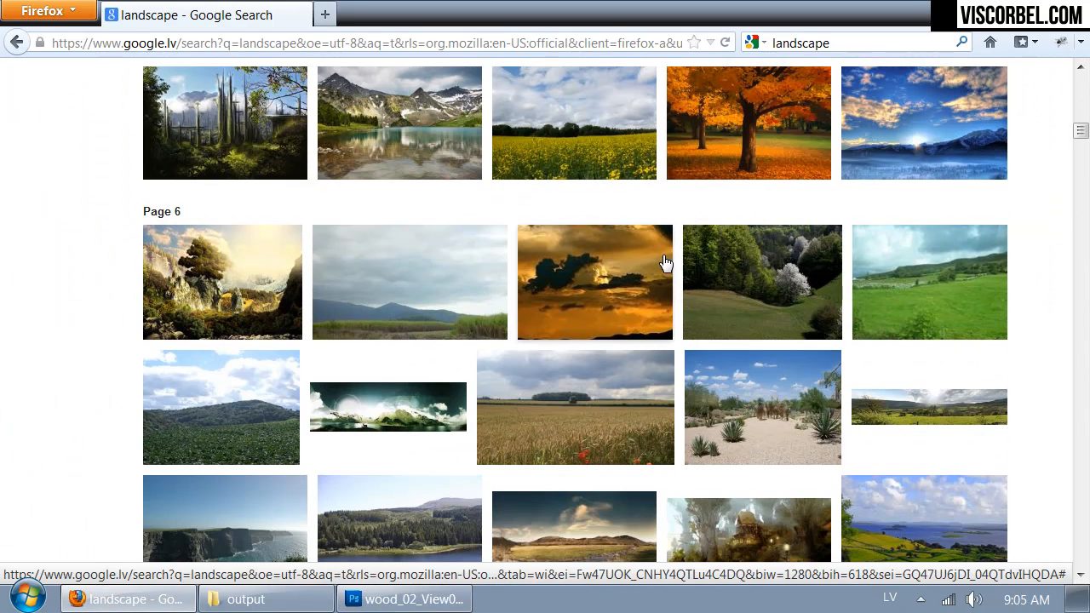
{"action": "scroll", "coordinate": [743, 214], "scroll_direction": "down", "scroll_amount": 8}
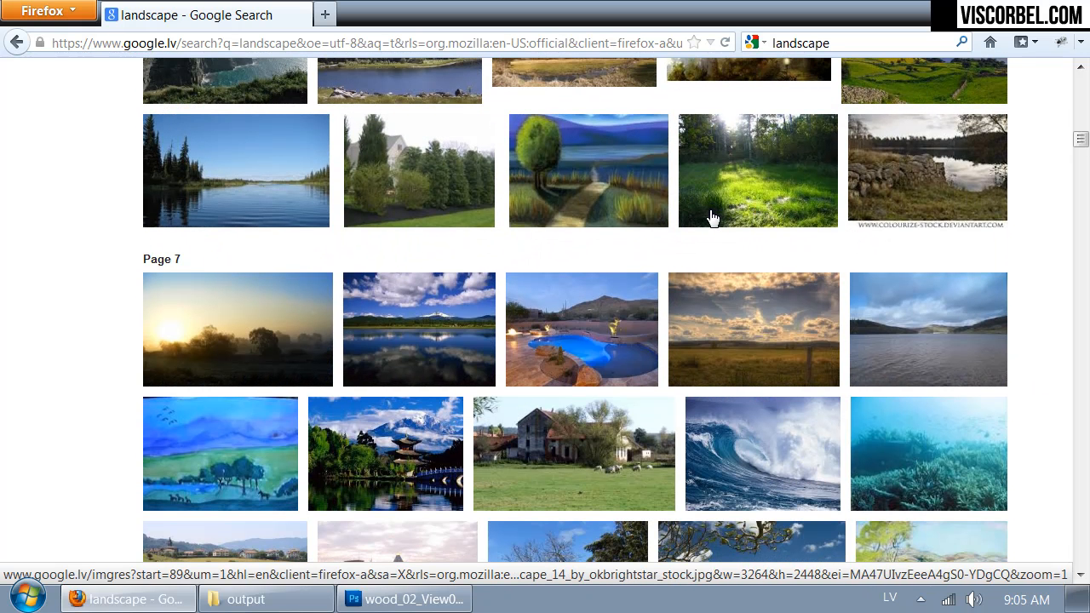
{"action": "scroll", "coordinate": [713, 219], "scroll_direction": "down", "scroll_amount": 6}
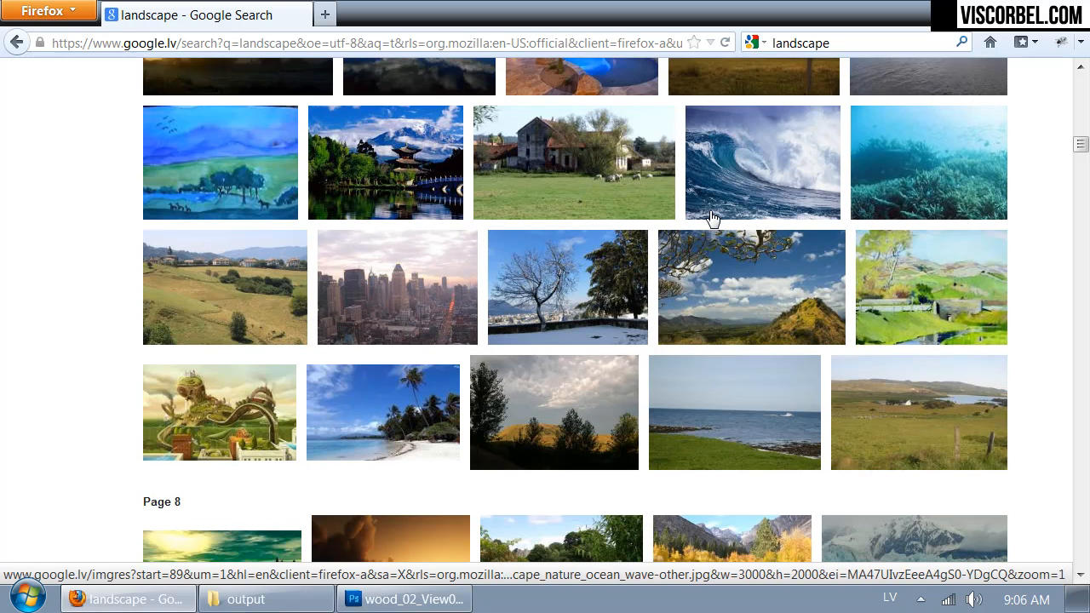
{"action": "scroll", "coordinate": [712, 219], "scroll_direction": "down", "scroll_amount": 3}
{"action": "scroll", "coordinate": [713, 219], "scroll_direction": "down", "scroll_amount": 2}
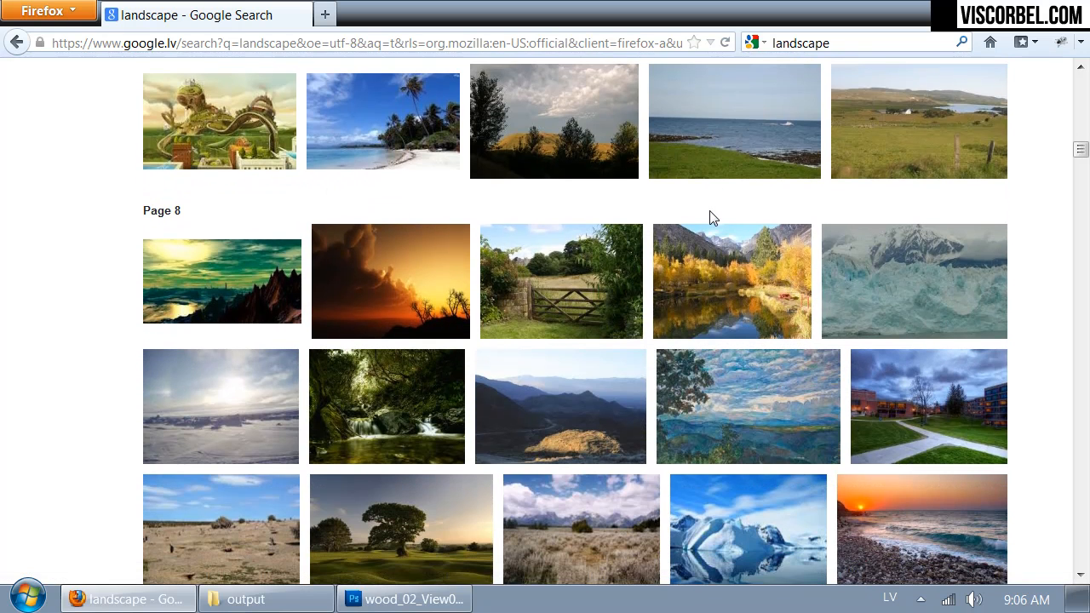
{"action": "scroll", "coordinate": [713, 219], "scroll_direction": "down", "scroll_amount": 3}
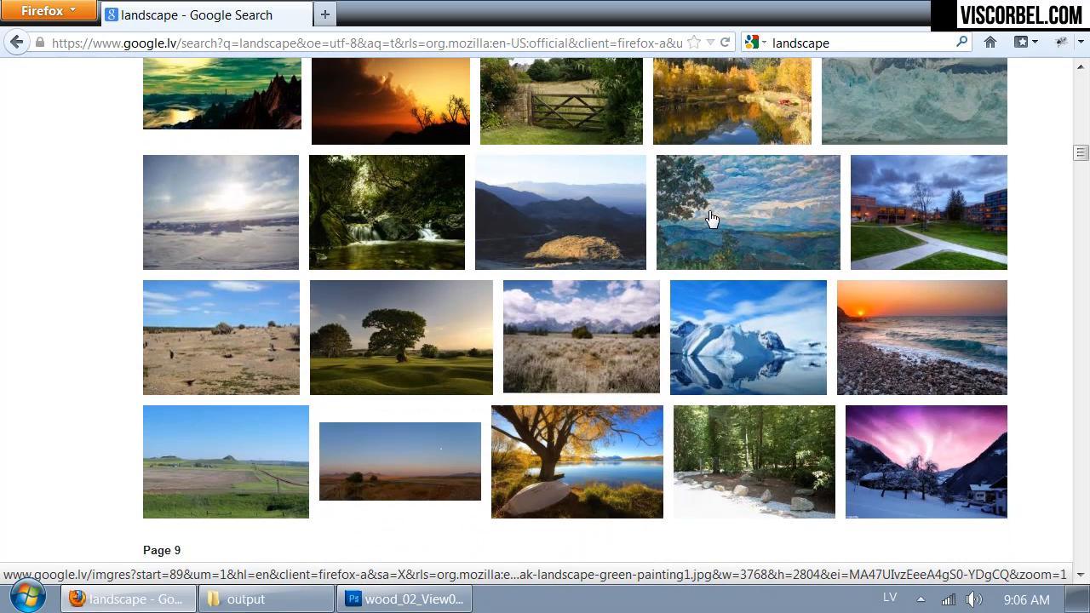
{"action": "scroll", "coordinate": [712, 219], "scroll_direction": "down", "scroll_amount": 4}
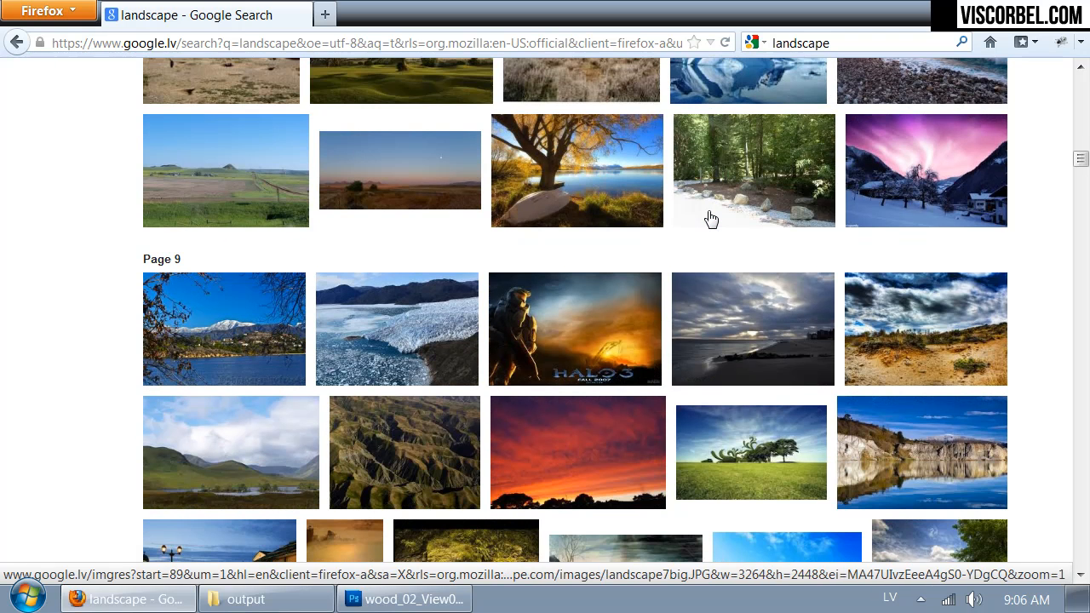
{"action": "scroll", "coordinate": [709, 214], "scroll_direction": "down", "scroll_amount": 3}
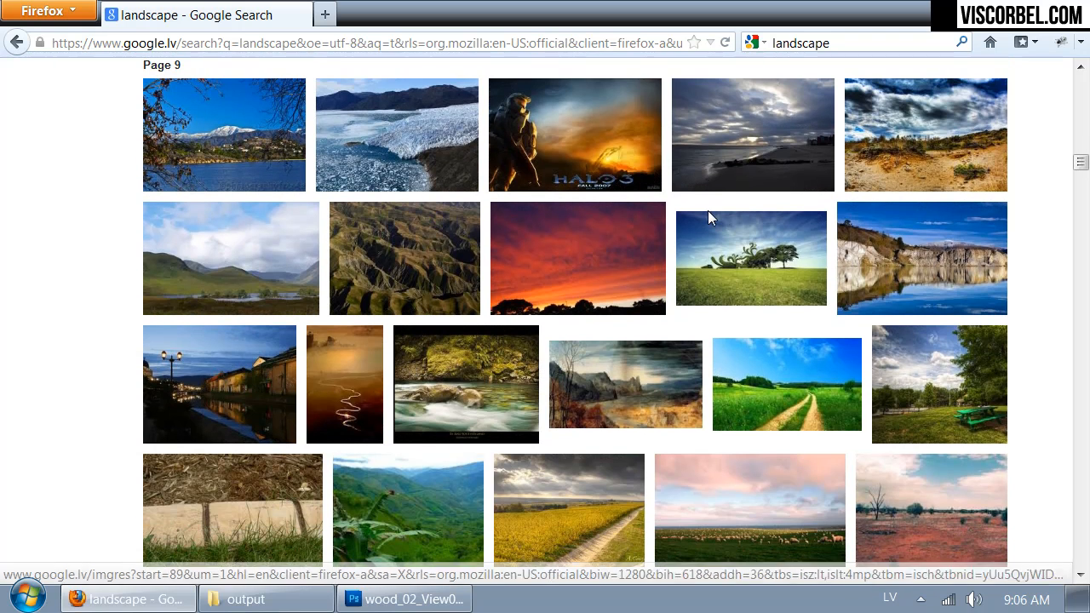
{"action": "scroll", "coordinate": [708, 214], "scroll_direction": "down", "scroll_amount": 2}
{"action": "scroll", "coordinate": [708, 219], "scroll_direction": "down", "scroll_amount": 2}
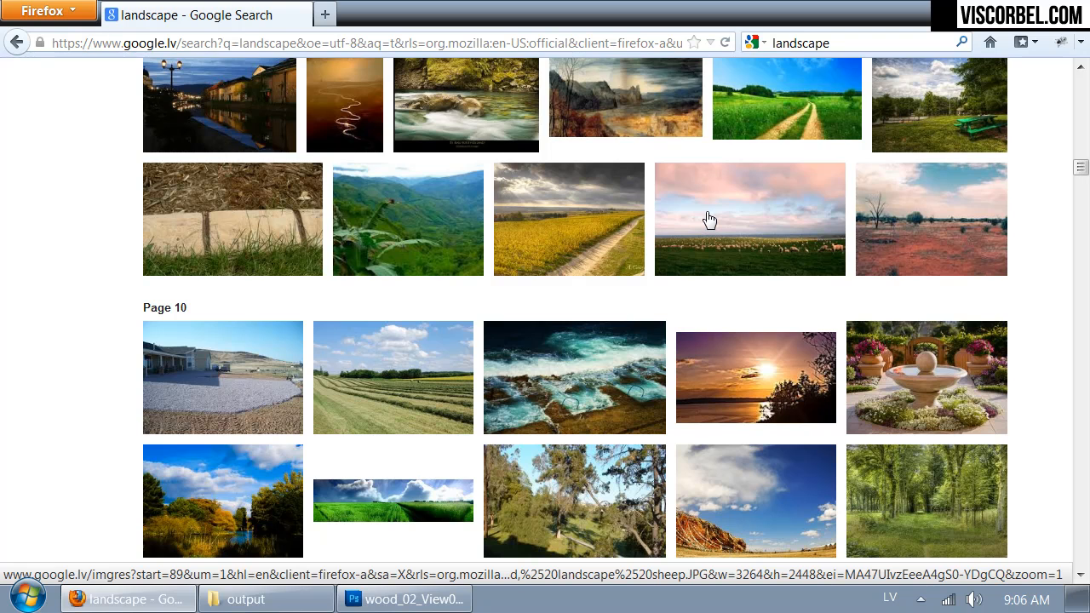
{"action": "scroll", "coordinate": [709, 220], "scroll_direction": "down", "scroll_amount": 3}
{"action": "scroll", "coordinate": [707, 220], "scroll_direction": "down", "scroll_amount": 1}
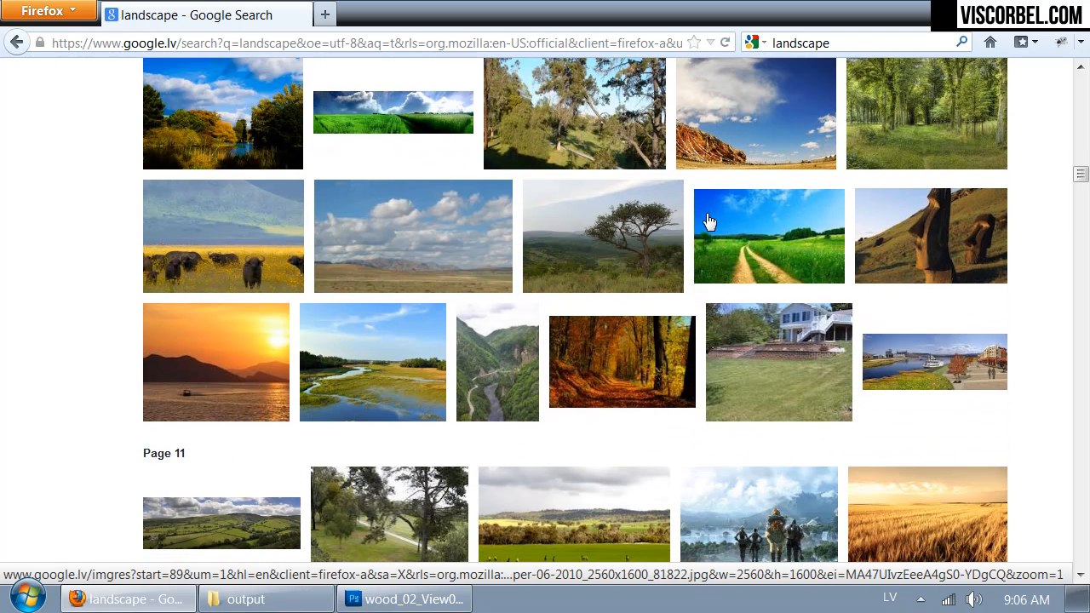
{"action": "scroll", "coordinate": [686, 222], "scroll_direction": "down", "scroll_amount": 3}
{"action": "scroll", "coordinate": [687, 222], "scroll_direction": "down", "scroll_amount": 1}
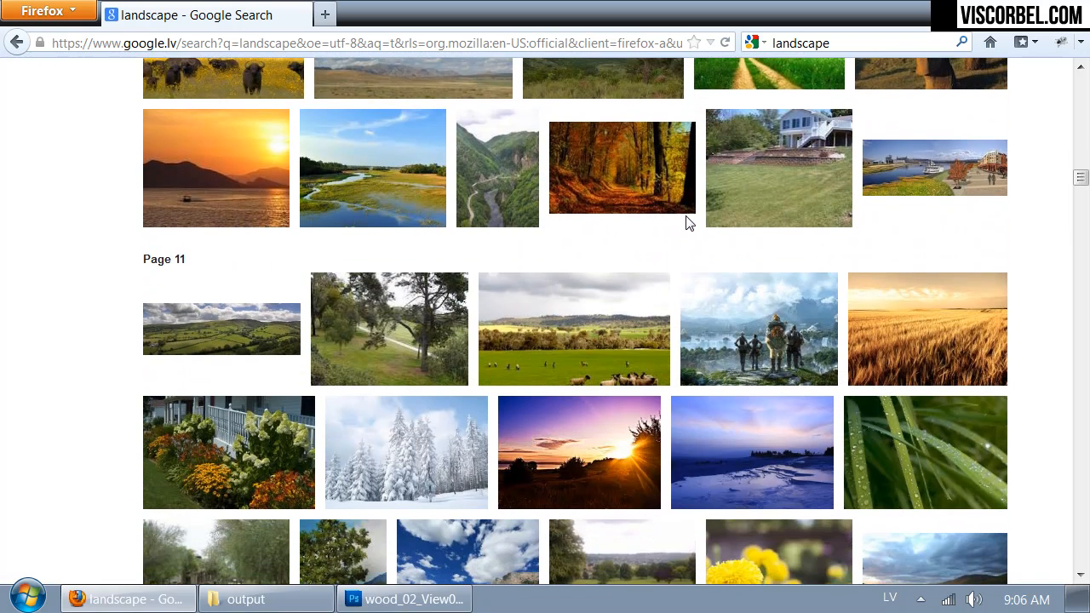
Step: Open the 4724 × 1562 green hills panorama landscape15.jpg from the image results and copy the picture
{"action": "mouse_move", "coordinate": [242, 329]}
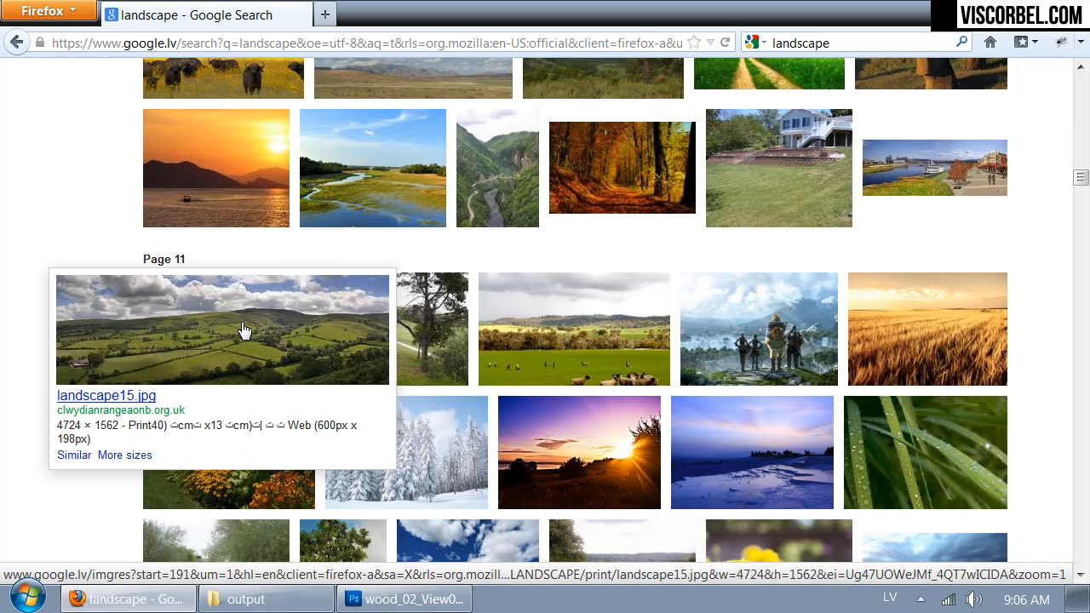
{"action": "left_click", "coordinate": [242, 330]}
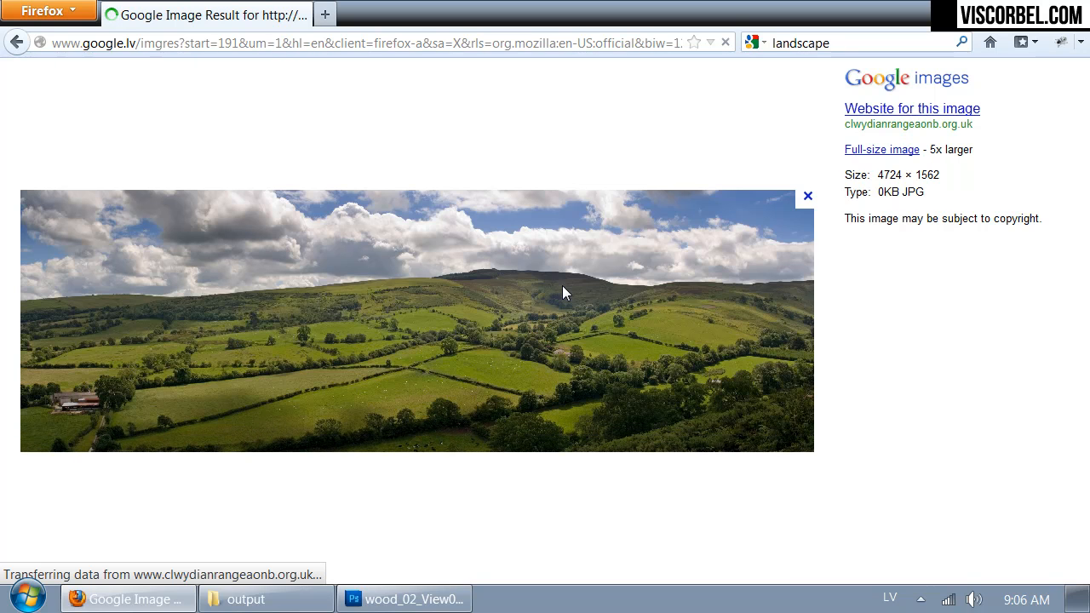
{"action": "right_click", "coordinate": [531, 248]}
{"action": "left_click", "coordinate": [572, 281]}
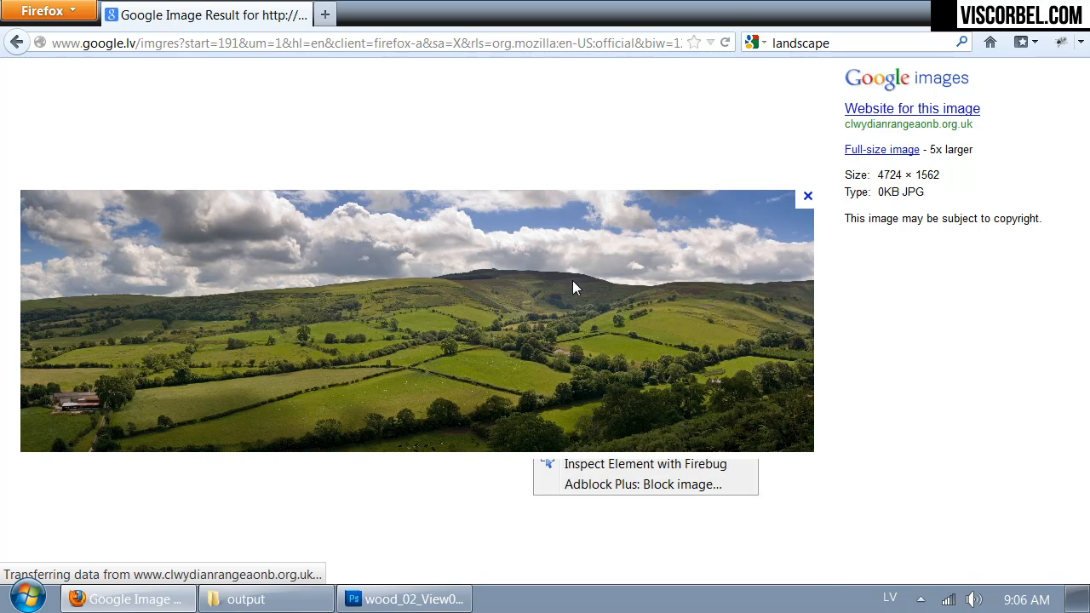
Step: Switch to Photoshop, load the Alpha 1 channel as a selection, copy that area of Layer 1 to a new layer and hide Layer 1
{"action": "left_click", "coordinate": [405, 598]}
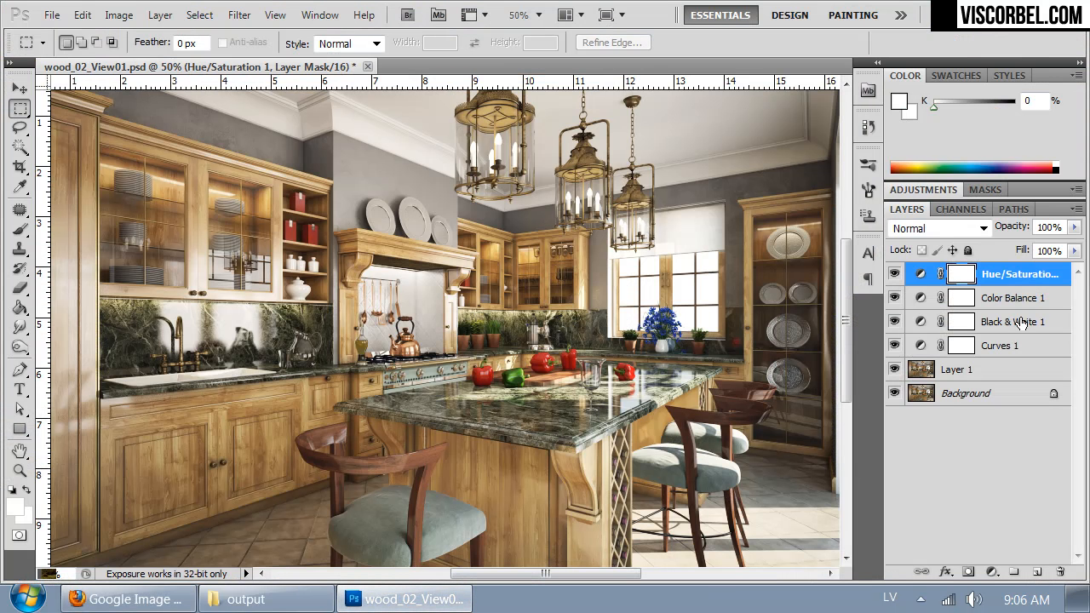
{"action": "left_click", "coordinate": [931, 371]}
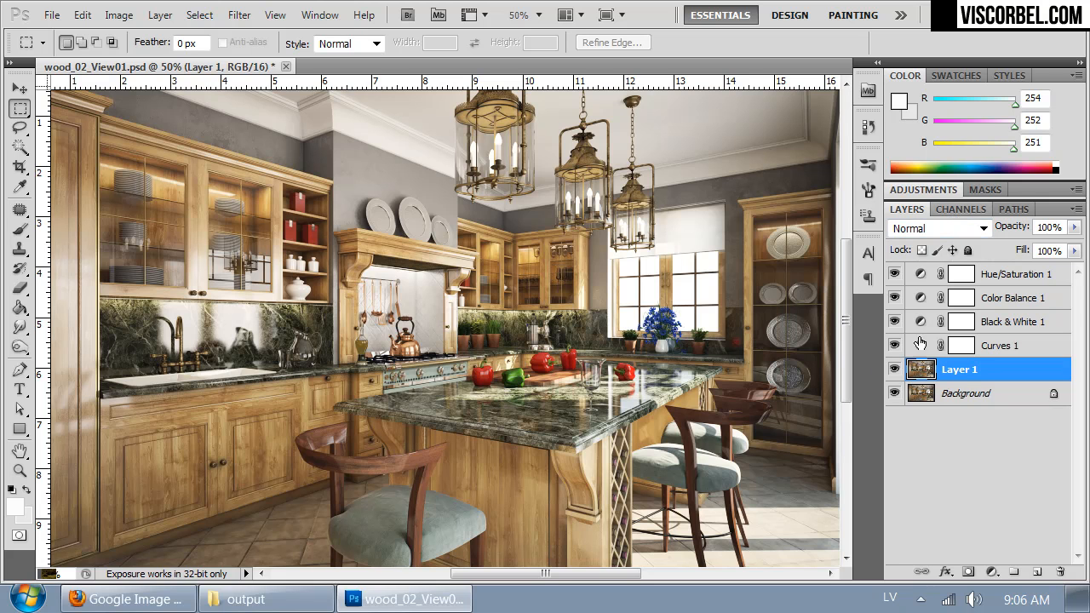
{"action": "left_click", "coordinate": [936, 208]}
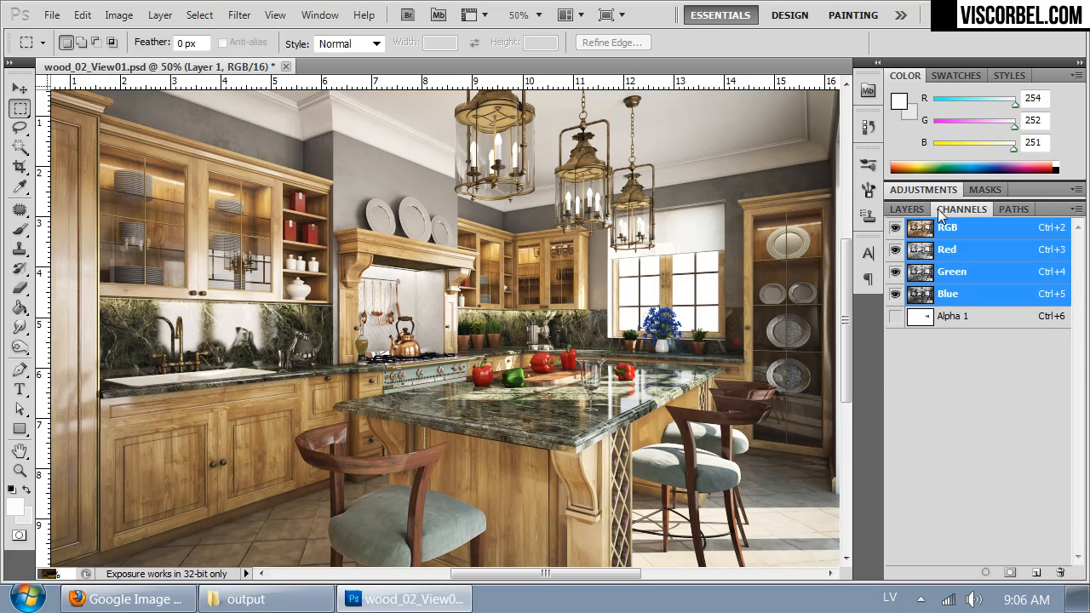
{"action": "left_click", "coordinate": [925, 322], "text": "ctrl"}
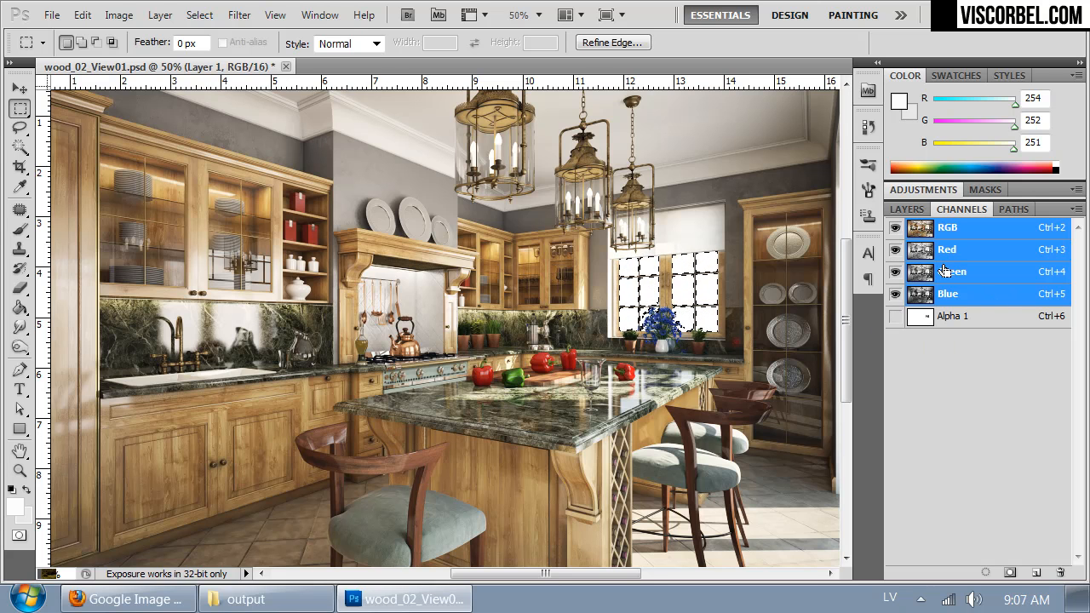
{"action": "left_click", "coordinate": [906, 209]}
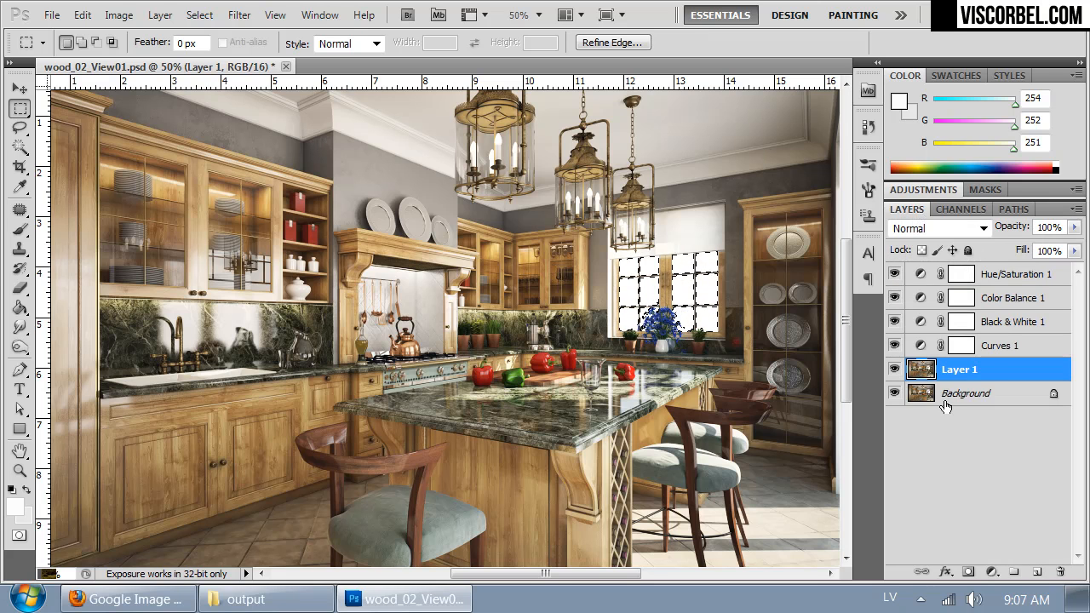
{"action": "key", "text": "ctrl+j"}
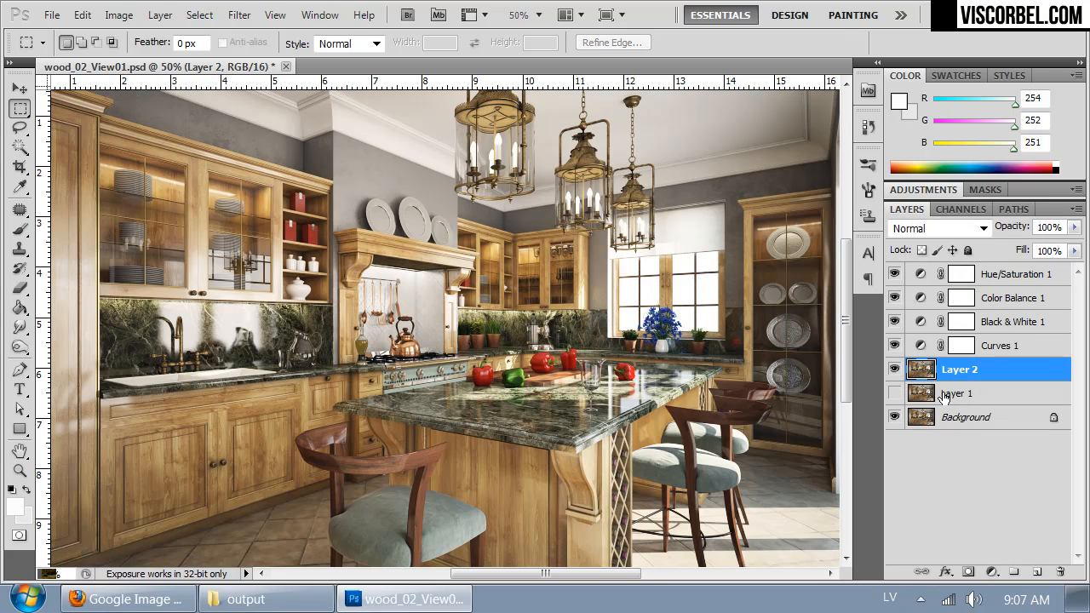
Step: Paste the landscape photo directly above Layer 1 and move it so the hills sit behind the window
{"action": "left_click", "coordinate": [945, 394]}
{"action": "key", "text": "ctrl+v"}
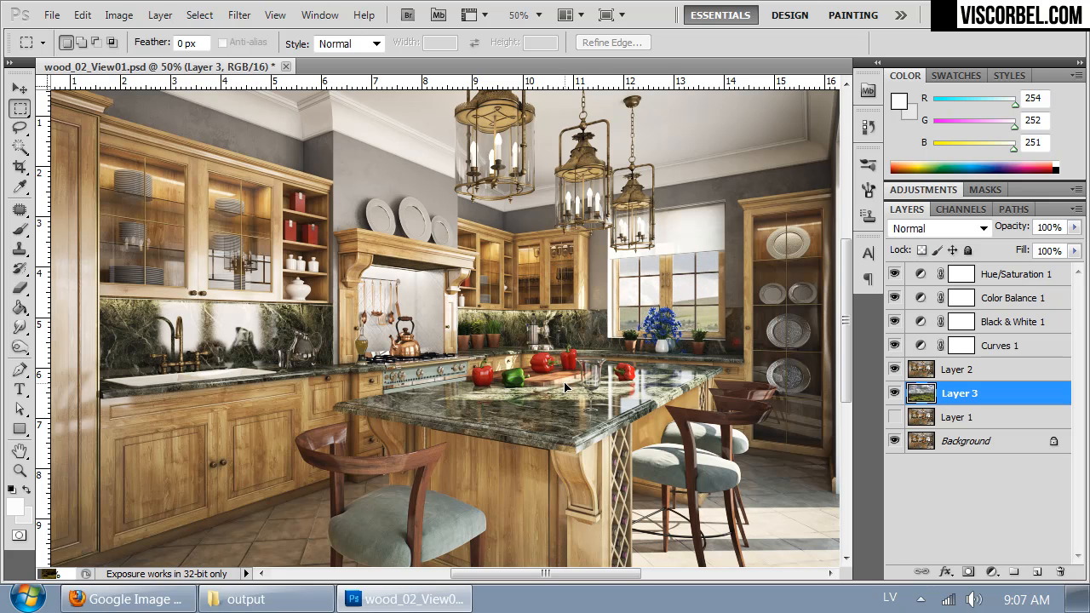
{"action": "left_click_drag", "start_coordinate": [562, 387], "coordinate": [750, 322]}
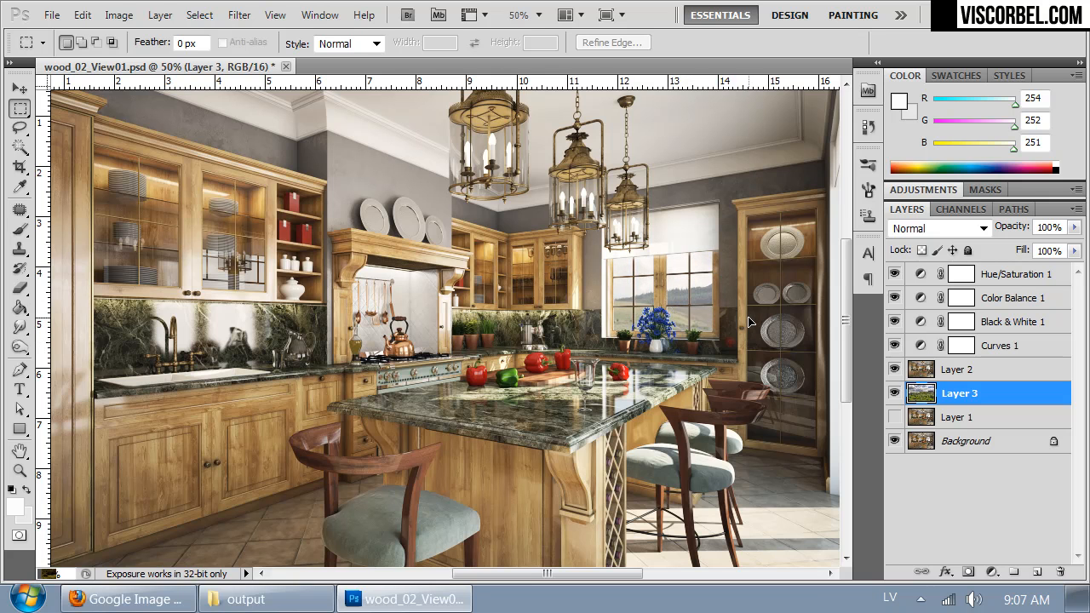
Step: Free-transform the landscape layer to 50.50% size, rotate it 4.39° and position it behind the kitchen window
{"action": "key", "text": "ctrl+minus"}
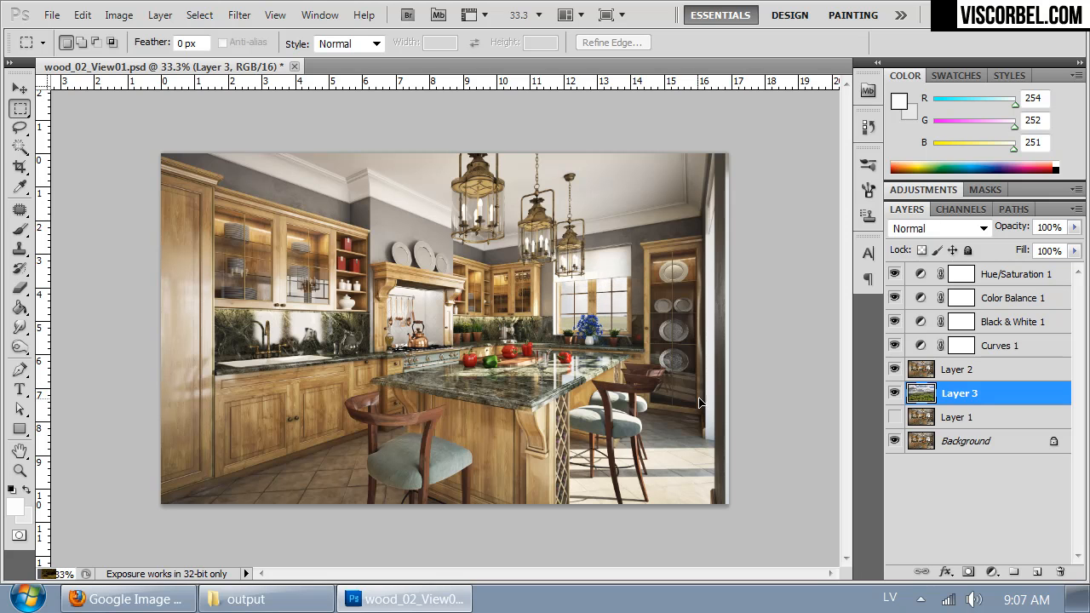
{"action": "right_click", "coordinate": [562, 295]}
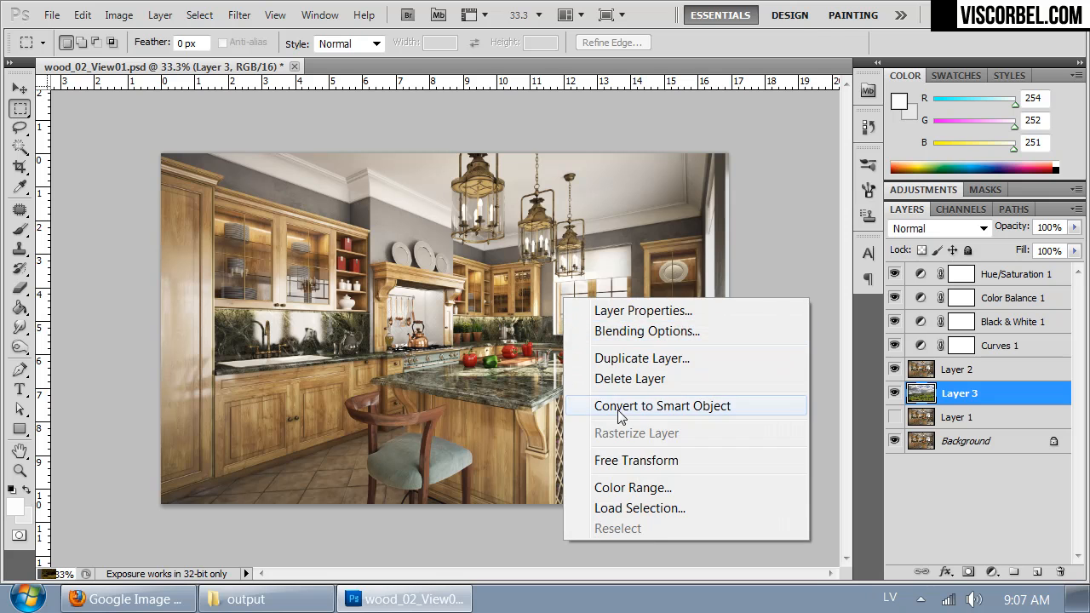
{"action": "left_click", "coordinate": [622, 459]}
{"action": "key", "text": "ctrl+minus"}
{"action": "key", "text": "ctrl+minus"}
{"action": "key", "text": "ctrl+minus"}
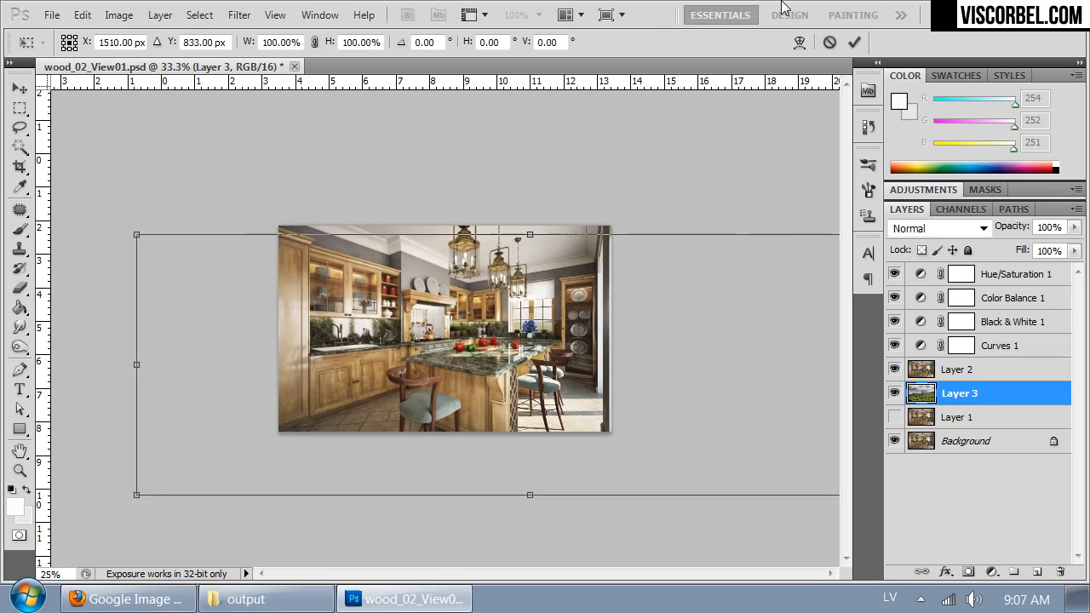
{"action": "left_click_drag", "start_coordinate": [750, 435], "coordinate": [586, 379]}
{"action": "key", "text": "ctrl+plus"}
{"action": "key", "text": "ctrl+plus"}
{"action": "key", "text": "ctrl+plus"}
{"action": "left_click_drag", "start_coordinate": [399, 264], "coordinate": [725, 332]}
{"action": "left_click_drag", "start_coordinate": [424, 338], "coordinate": [647, 329]}
{"action": "left_click_drag", "start_coordinate": [501, 333], "coordinate": [440, 339]}
{"action": "left_click_drag", "start_coordinate": [539, 348], "coordinate": [477, 364]}
{"action": "left_click_drag", "start_coordinate": [277, 504], "coordinate": [257, 490]}
{"action": "mouse_move", "coordinate": [624, 366]}
{"action": "left_mouse_down"}
{"action": "mouse_move", "coordinate": [638, 349]}
{"action": "mouse_move", "coordinate": [624, 354]}
{"action": "left_mouse_up"}
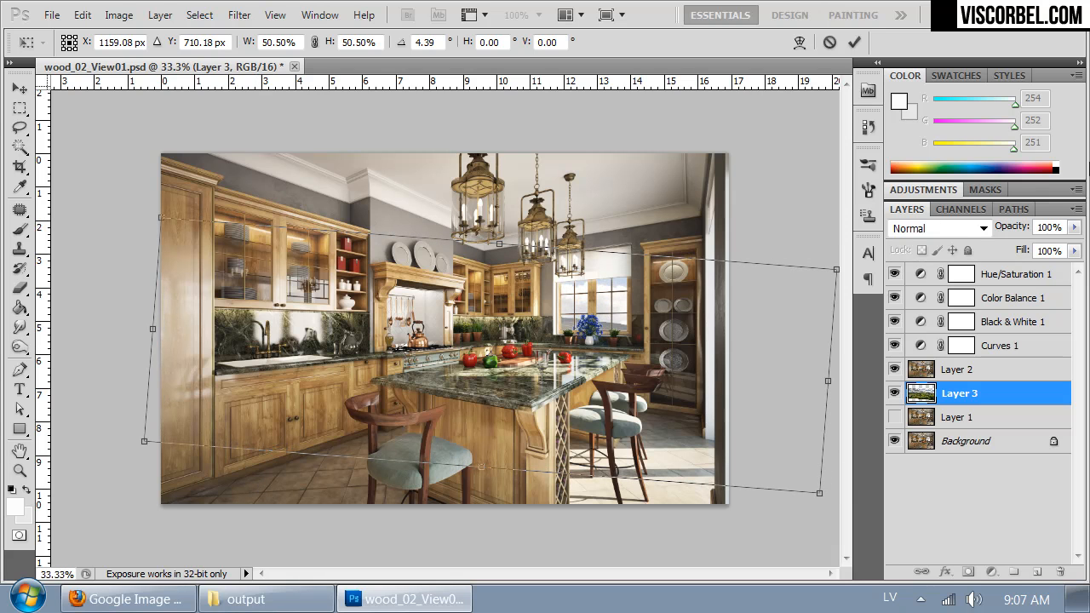
{"action": "key", "text": "Return"}
{"action": "left_click", "coordinate": [1018, 74]}
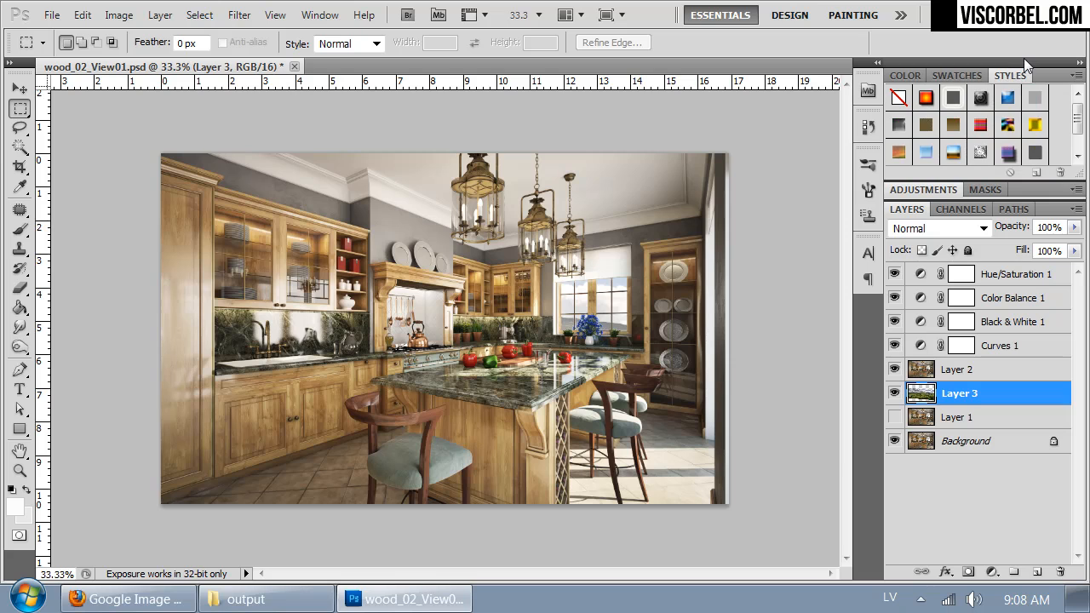
Step: Apply Levels to the landscape on Layer 3 with a black input level of 24 and a white input level of 236
{"action": "key", "text": "ctrl+1"}
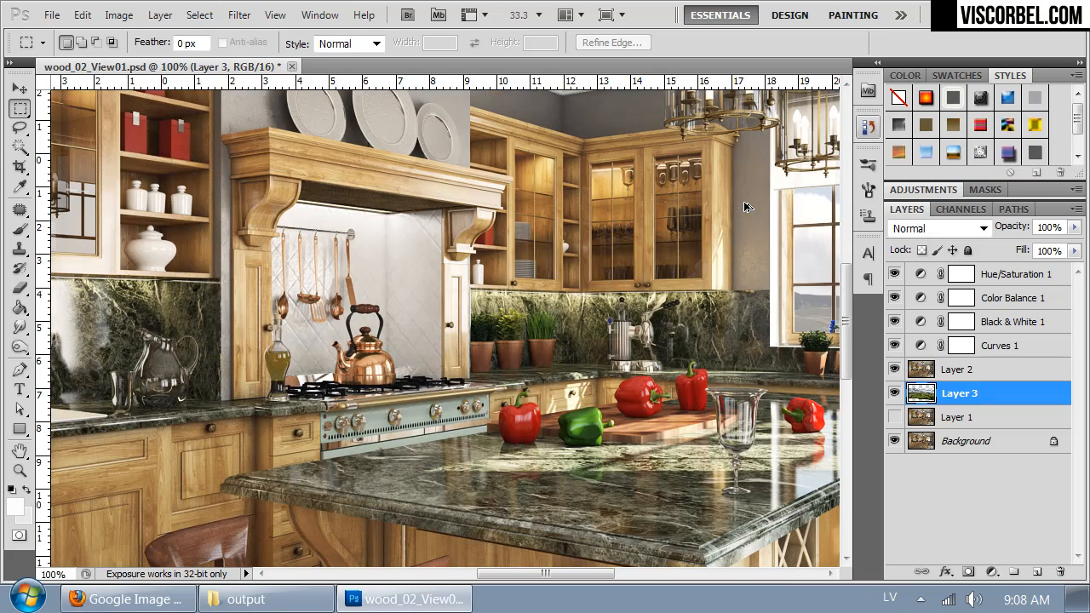
{"action": "left_click_drag", "start_coordinate": [681, 285], "coordinate": [252, 289]}
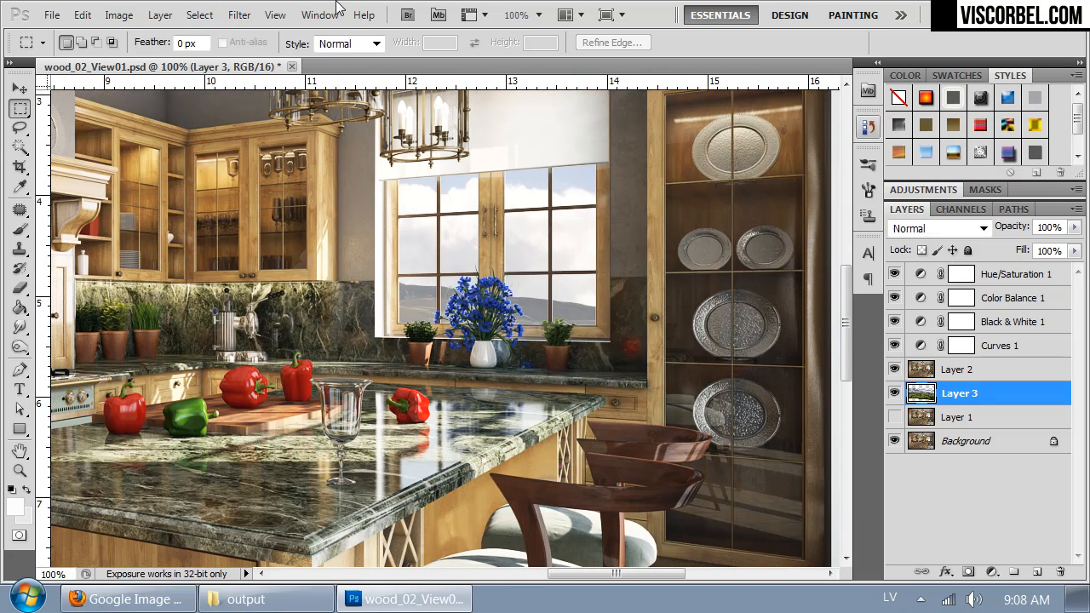
{"action": "key", "text": "ctrl+minus"}
{"action": "key", "text": "ctrl+minus"}
{"action": "key", "text": "ctrl+minus"}
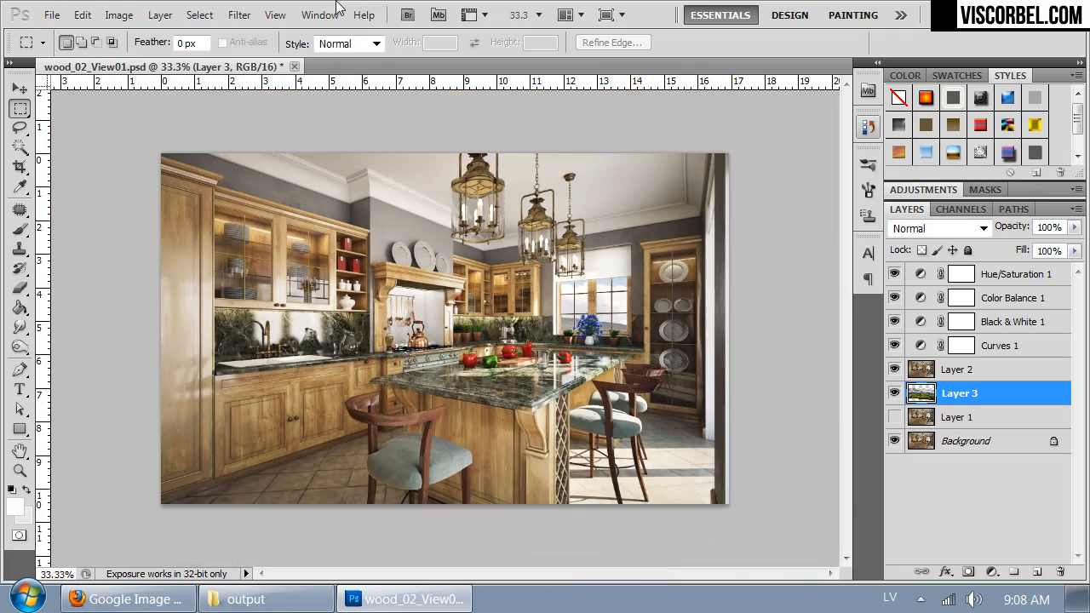
{"action": "key", "text": "ctrl+plus"}
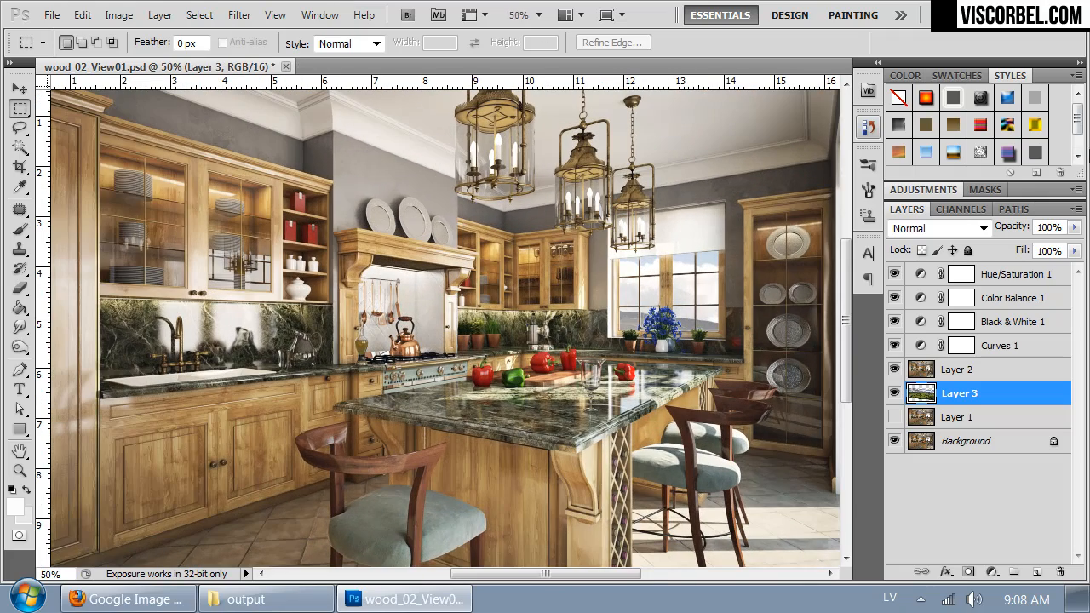
{"action": "key", "text": "ctrl+l"}
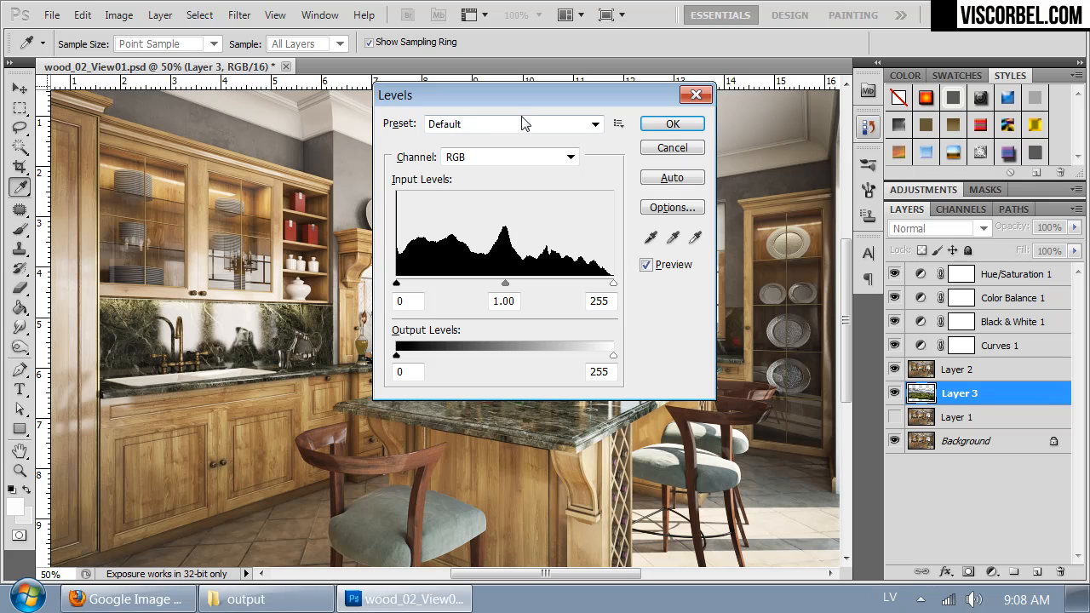
{"action": "left_click_drag", "start_coordinate": [519, 98], "coordinate": [347, 323]}
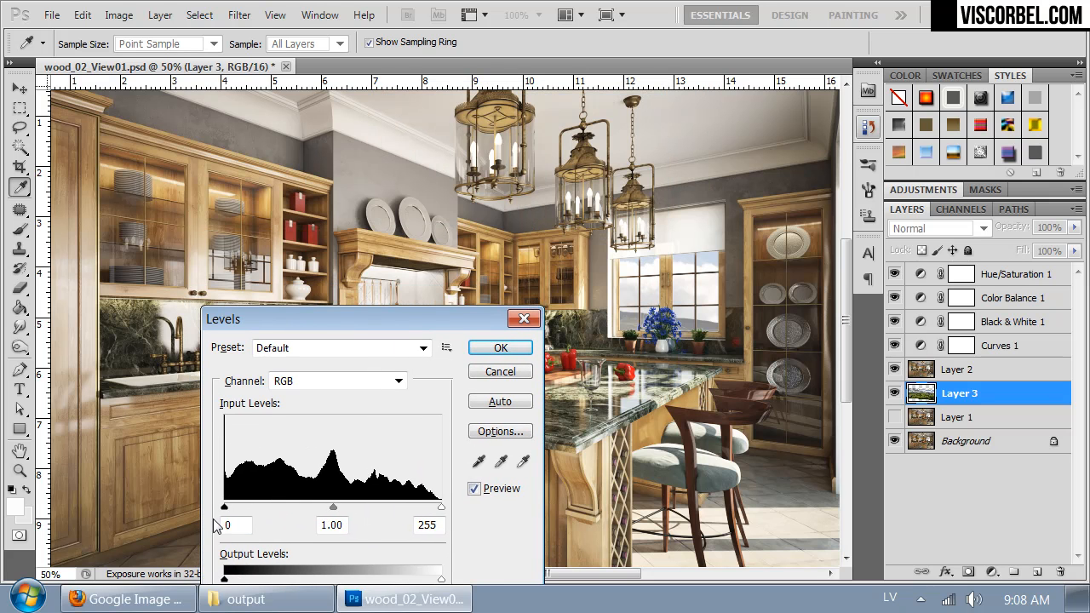
{"action": "left_click_drag", "start_coordinate": [441, 509], "coordinate": [416, 512]}
{"action": "left_click_drag", "start_coordinate": [225, 509], "coordinate": [247, 513]}
{"action": "mouse_move", "coordinate": [421, 513]}
{"action": "left_mouse_down"}
{"action": "mouse_move", "coordinate": [382, 512]}
{"action": "mouse_move", "coordinate": [427, 513]}
{"action": "left_mouse_up"}
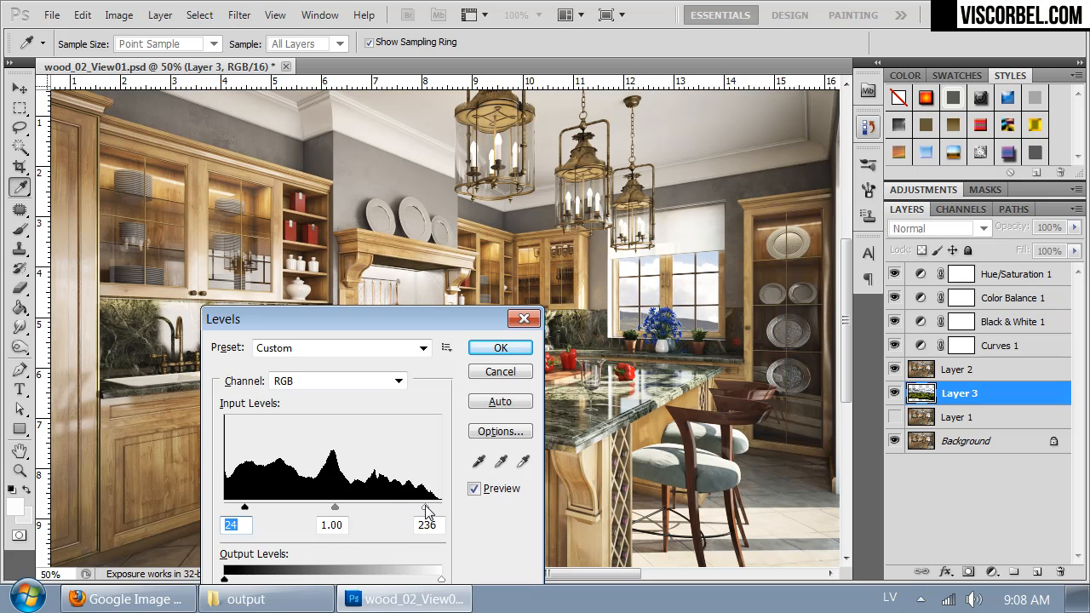
{"action": "left_click", "coordinate": [484, 349]}
Step: Add a Photo Filter adjustment layer above Hue/Saturation 1, keeping the default name, Normal mode and 100% opacity
{"action": "mouse_move", "coordinate": [721, 378]}
{"action": "left_mouse_down"}
{"action": "mouse_move", "coordinate": [642, 316]}
{"action": "mouse_move", "coordinate": [724, 366]}
{"action": "left_mouse_up"}
{"action": "key", "text": "ctrl+minus"}
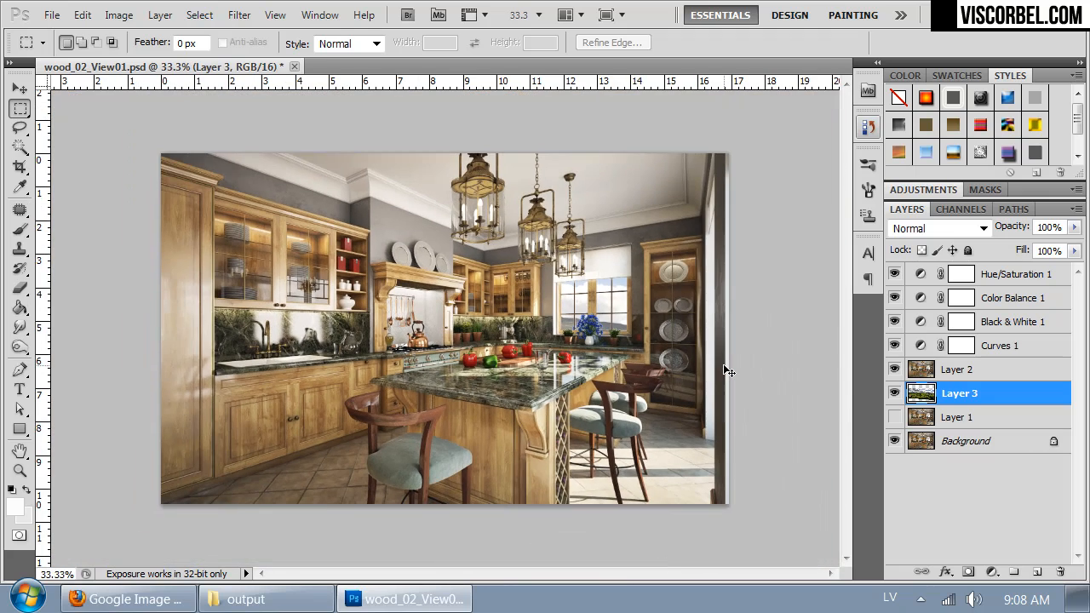
{"action": "key", "text": "ctrl+plus"}
{"action": "left_click_drag", "start_coordinate": [481, 247], "coordinate": [497, 270]}
{"action": "left_click", "coordinate": [1032, 280]}
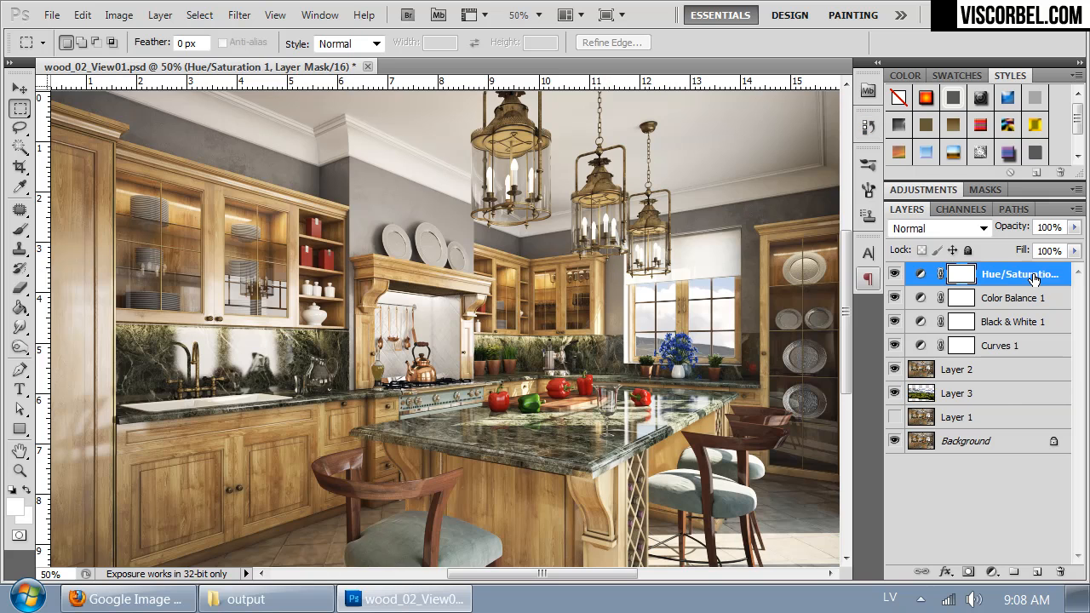
{"action": "key", "text": "ctrl+minus"}
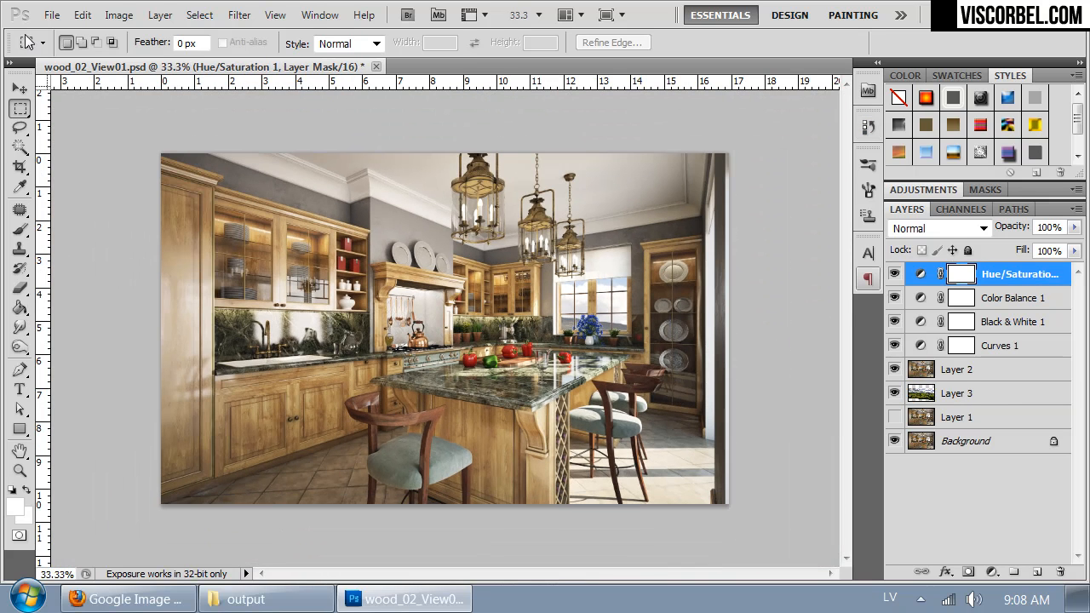
{"action": "left_click", "coordinate": [119, 14]}
{"action": "mouse_move", "coordinate": [160, 15]}
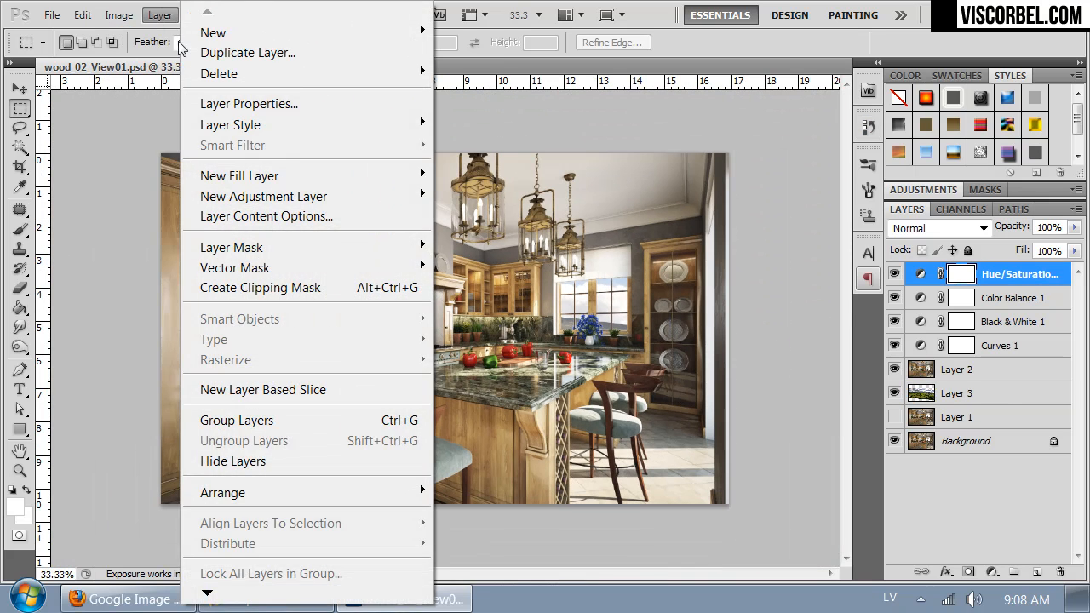
{"action": "mouse_move", "coordinate": [295, 122]}
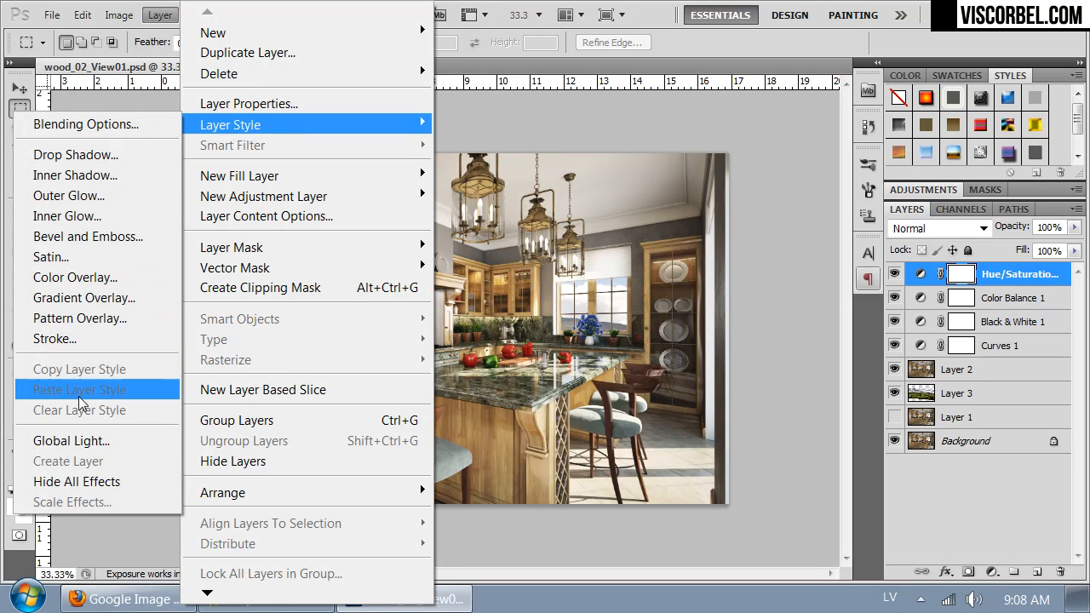
{"action": "mouse_move", "coordinate": [258, 195]}
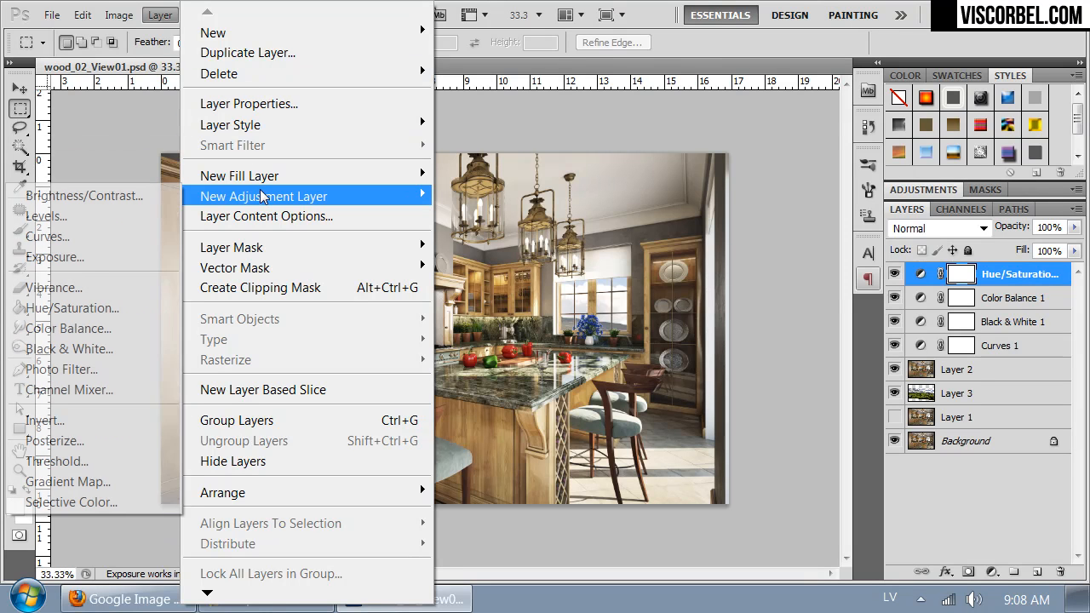
{"action": "left_click", "coordinate": [85, 368]}
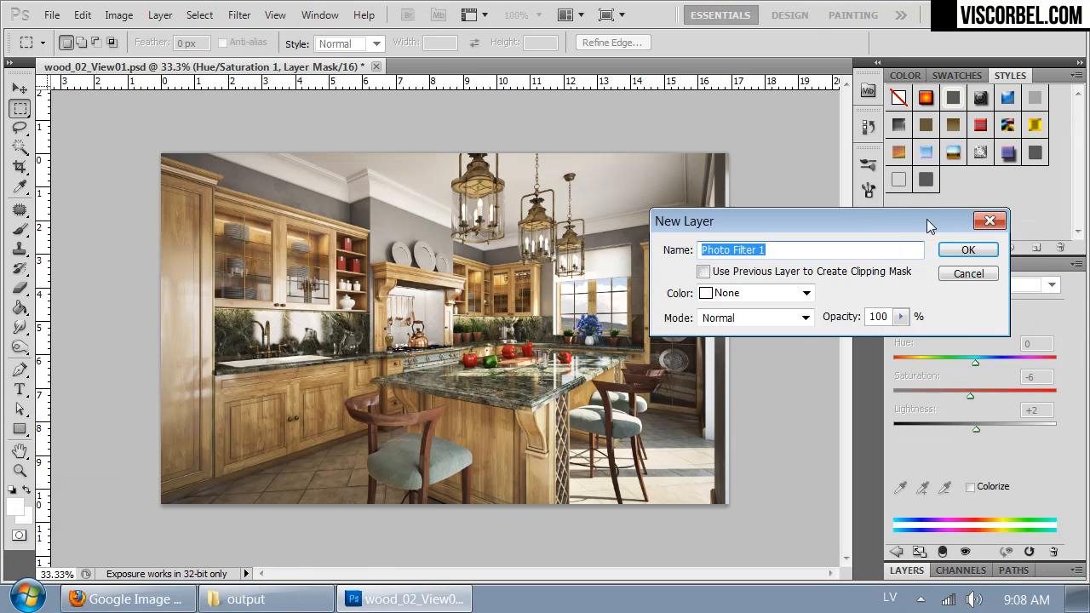
{"action": "left_click", "coordinate": [967, 249]}
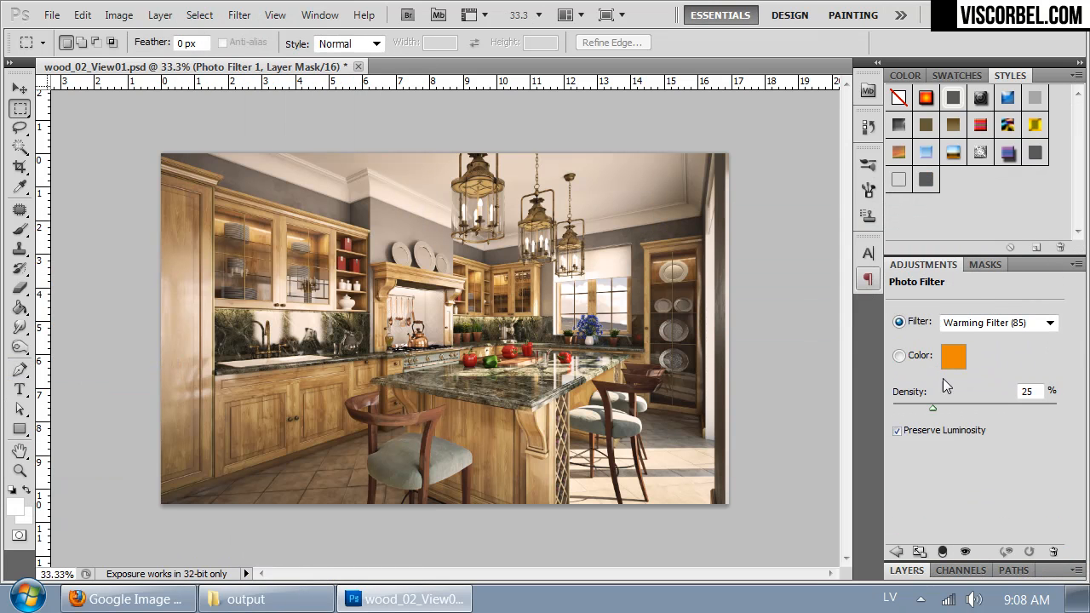
Step: Set the photo filter to Cooling Filter (80) and return to the layer list
{"action": "left_click", "coordinate": [1035, 323]}
{"action": "left_click", "coordinate": [987, 75]}
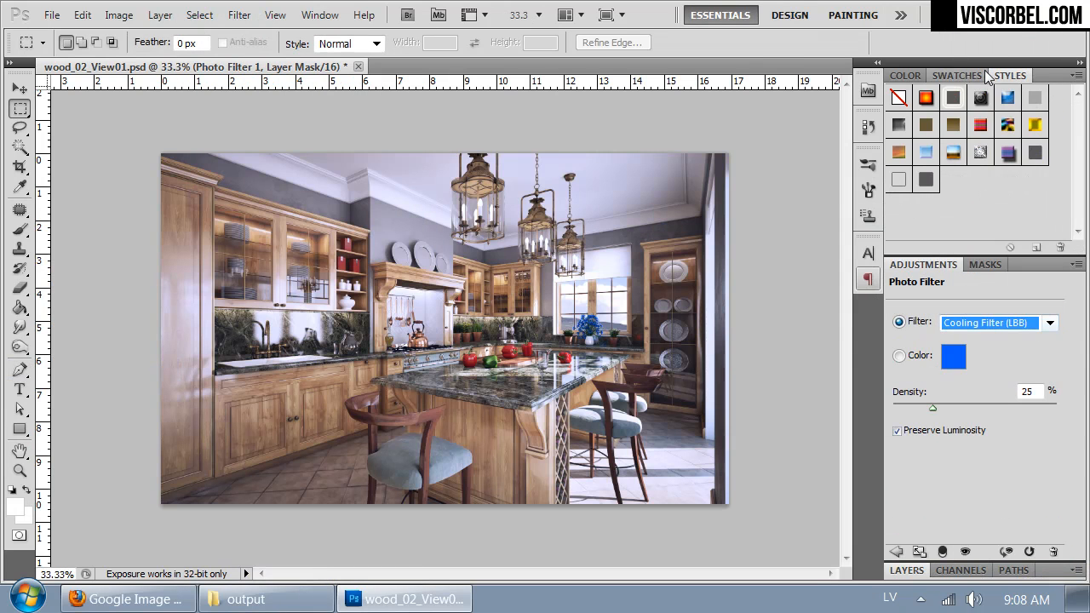
{"action": "key", "text": "Down"}
{"action": "key", "text": "Down"}
{"action": "key", "text": "Up"}
{"action": "key", "text": "Up"}
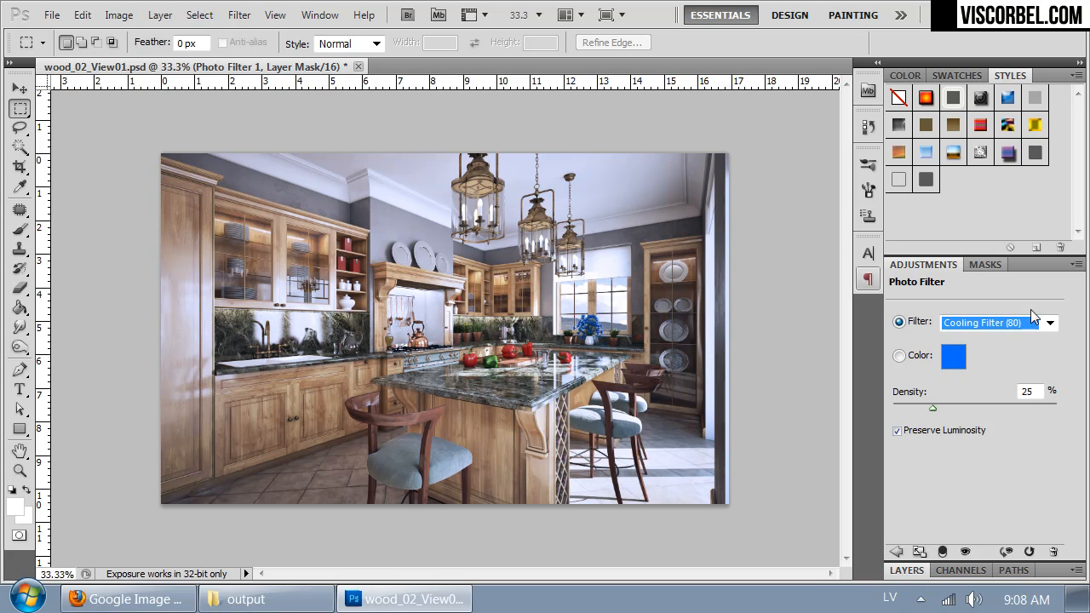
{"action": "left_click", "coordinate": [918, 569]}
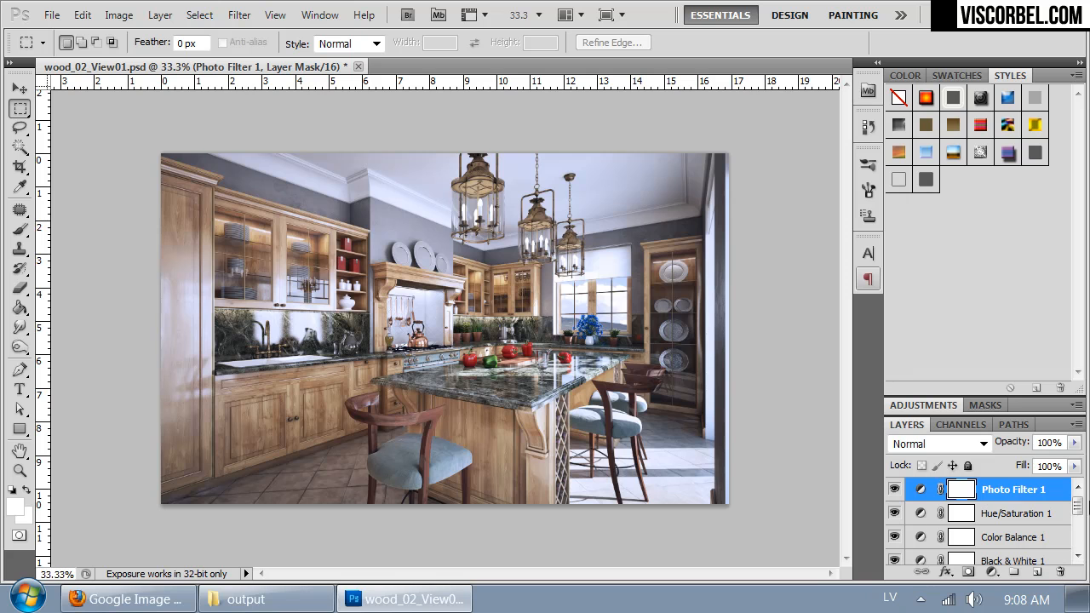
Step: Fill the Photo Filter 1 mask with a reversed black-to-white radial gradient, limiting the cooling effect to the sunlit lower-right part of the kitchen
{"action": "left_click", "coordinate": [19, 308]}
{"action": "left_click", "coordinate": [94, 308]}
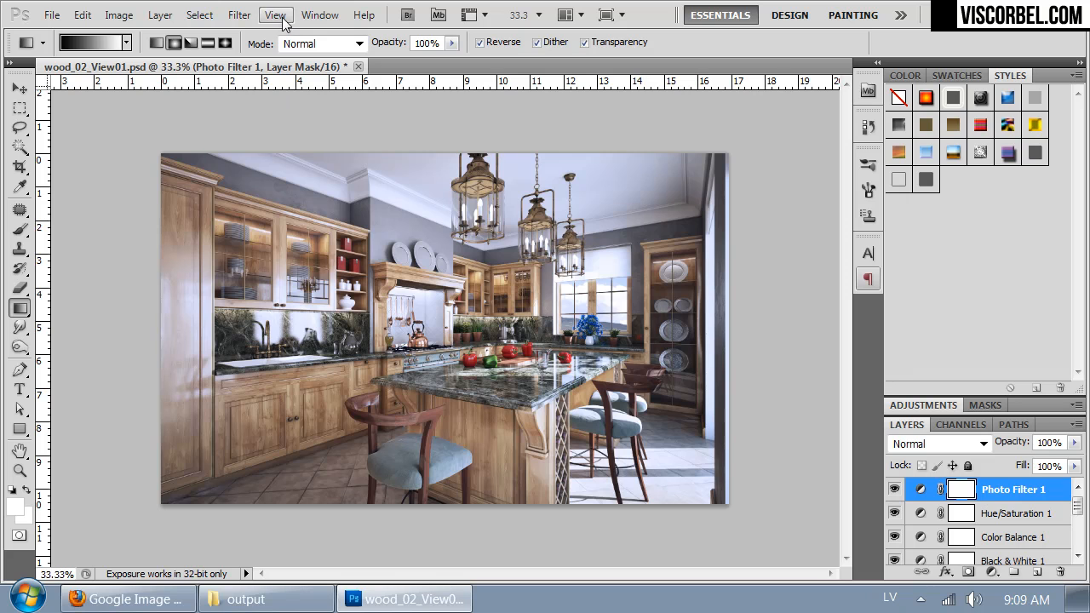
{"action": "left_click", "coordinate": [180, 46]}
{"action": "left_click_drag", "start_coordinate": [551, 280], "coordinate": [753, 482]}
{"action": "left_click_drag", "start_coordinate": [669, 416], "coordinate": [347, 412]}
{"action": "left_click_drag", "start_coordinate": [715, 465], "coordinate": [567, 348]}
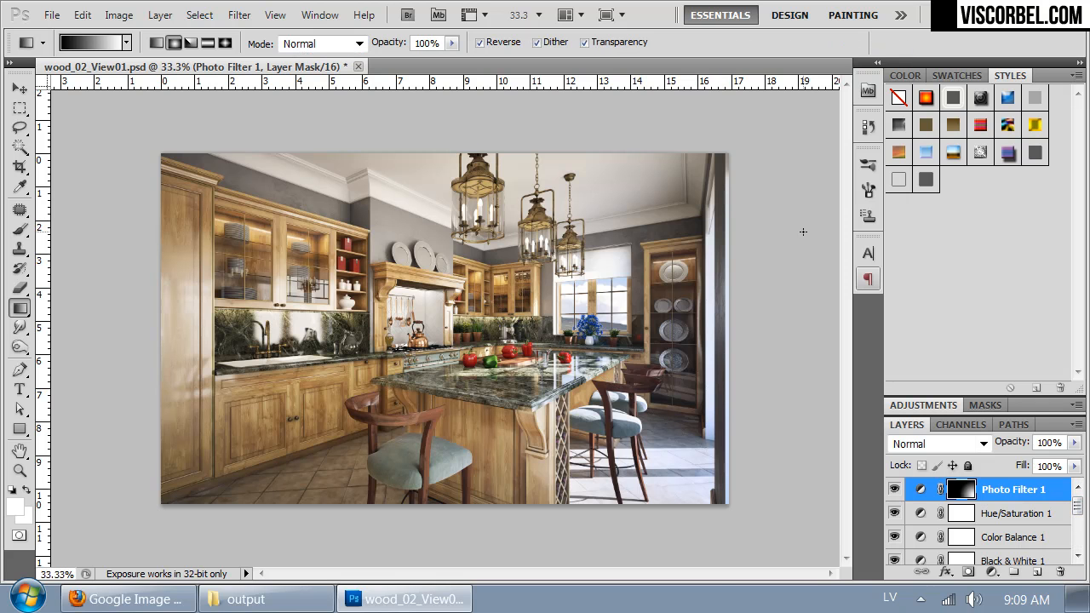
Step: Examine the masked cooling effect around the window and countertop up close and across the whole render, and review the layer stack
{"action": "key", "text": "ctrl+plus"}
{"action": "left_click_drag", "start_coordinate": [691, 382], "coordinate": [545, 356]}
{"action": "key", "text": "ctrl+plus"}
{"action": "key", "text": "ctrl+plus"}
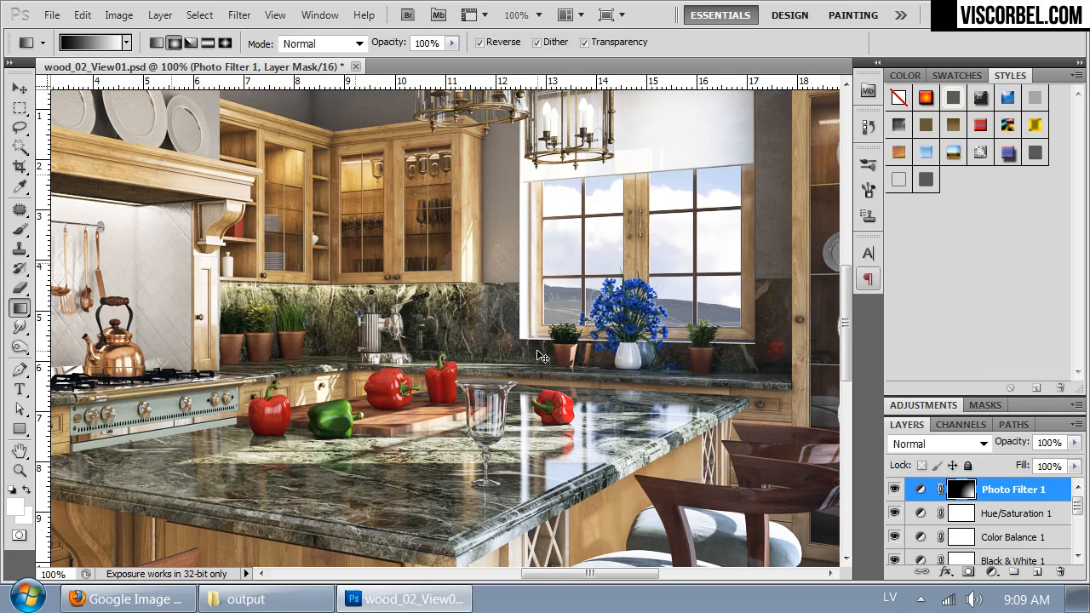
{"action": "key", "text": "ctrl+minus"}
{"action": "key", "text": "ctrl+minus"}
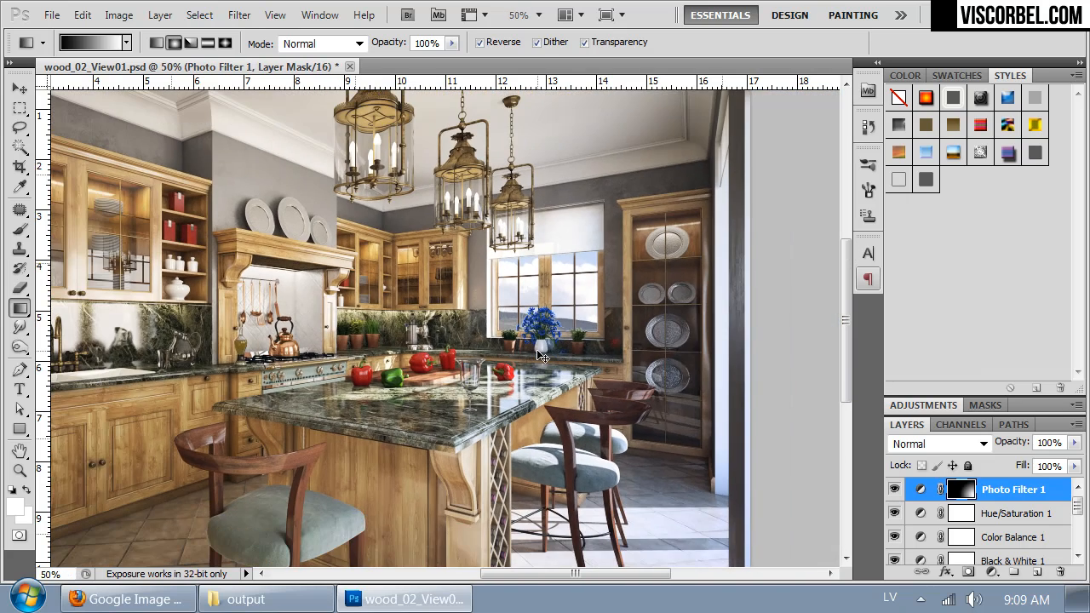
{"action": "key", "text": "ctrl+minus"}
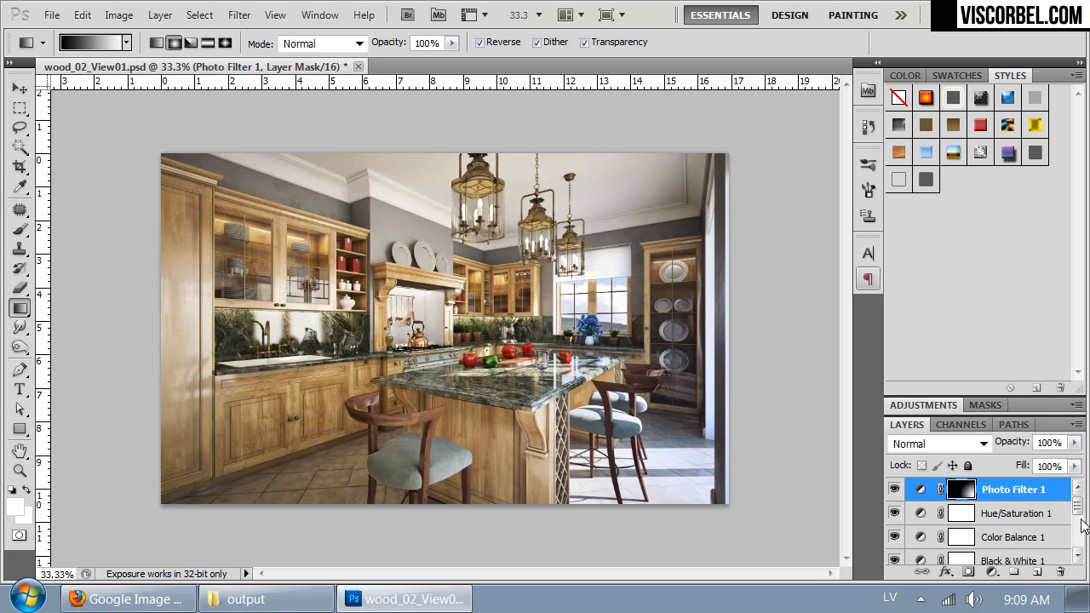
{"action": "scroll", "coordinate": [1082, 545], "scroll_direction": "down", "scroll_amount": 4}
{"action": "scroll", "coordinate": [1081, 528], "scroll_direction": "up", "scroll_amount": 4}
Step: Add a Curves adjustment layer above Photo Filter 1, raising the midtones from input 111 to output 122 and adding a shadow point
{"action": "left_click", "coordinate": [1038, 493]}
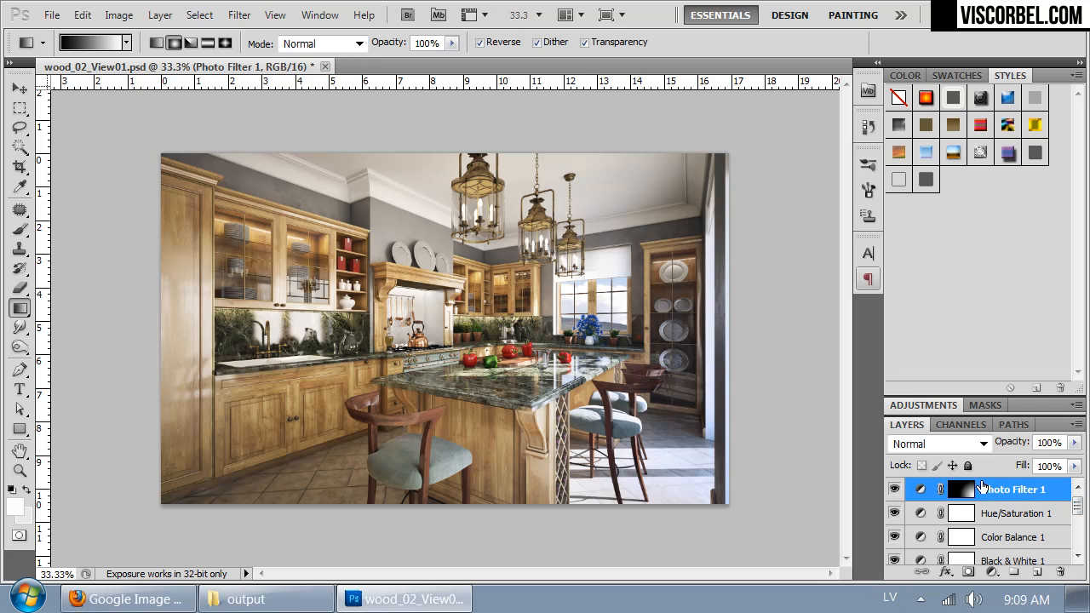
{"action": "mouse_move", "coordinate": [146, 11]}
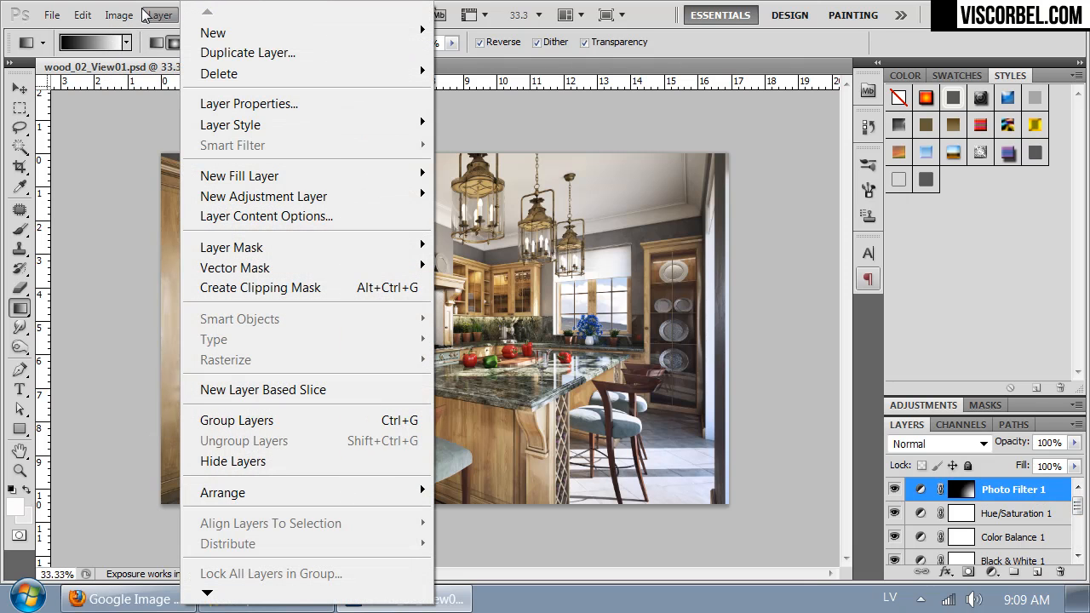
{"action": "mouse_move", "coordinate": [297, 201]}
{"action": "left_click", "coordinate": [74, 236]}
{"action": "left_click", "coordinate": [973, 248]}
{"action": "left_click", "coordinate": [980, 408]}
{"action": "left_click_drag", "start_coordinate": [979, 409], "coordinate": [980, 403]}
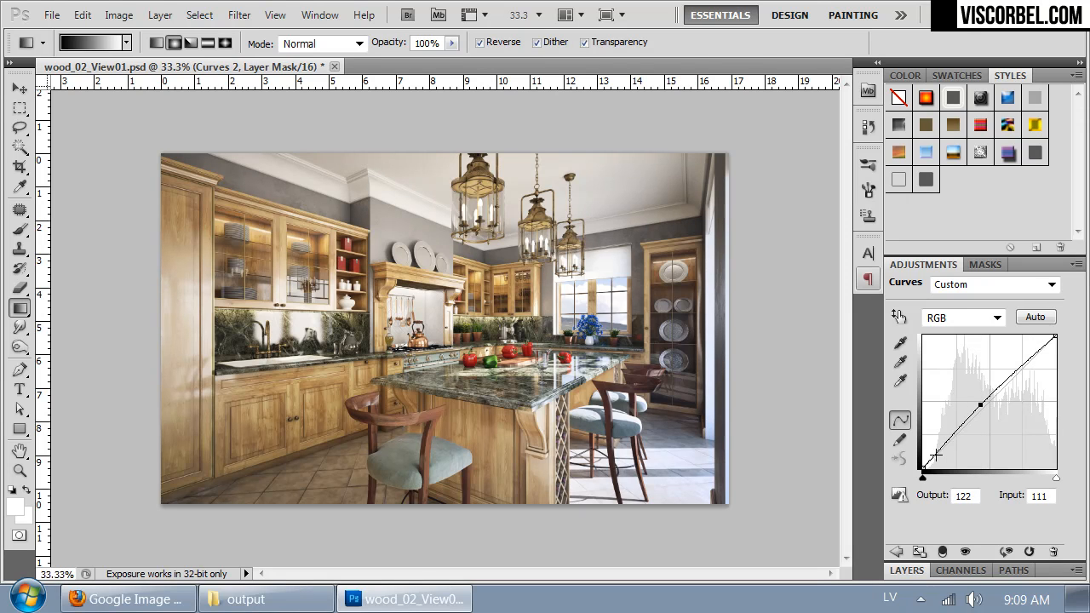
{"action": "left_click_drag", "start_coordinate": [934, 455], "coordinate": [935, 456]}
{"action": "left_click", "coordinate": [906, 570]}
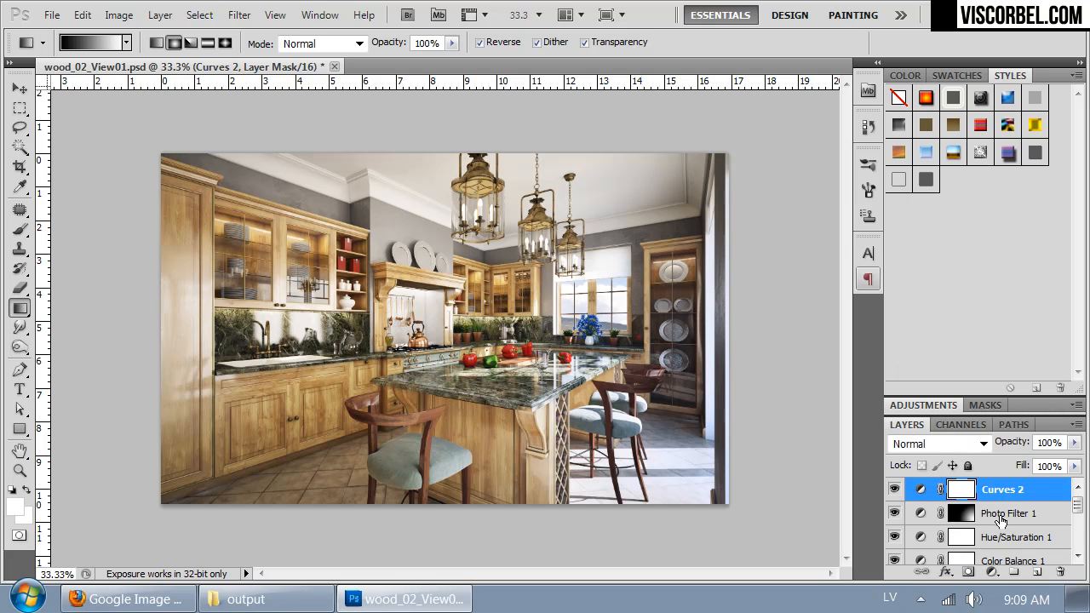
Step: Create a new layer above Curves 2, switch to the Brush tool and set the foreground color to black (000000)
{"action": "left_click", "coordinate": [1035, 575]}
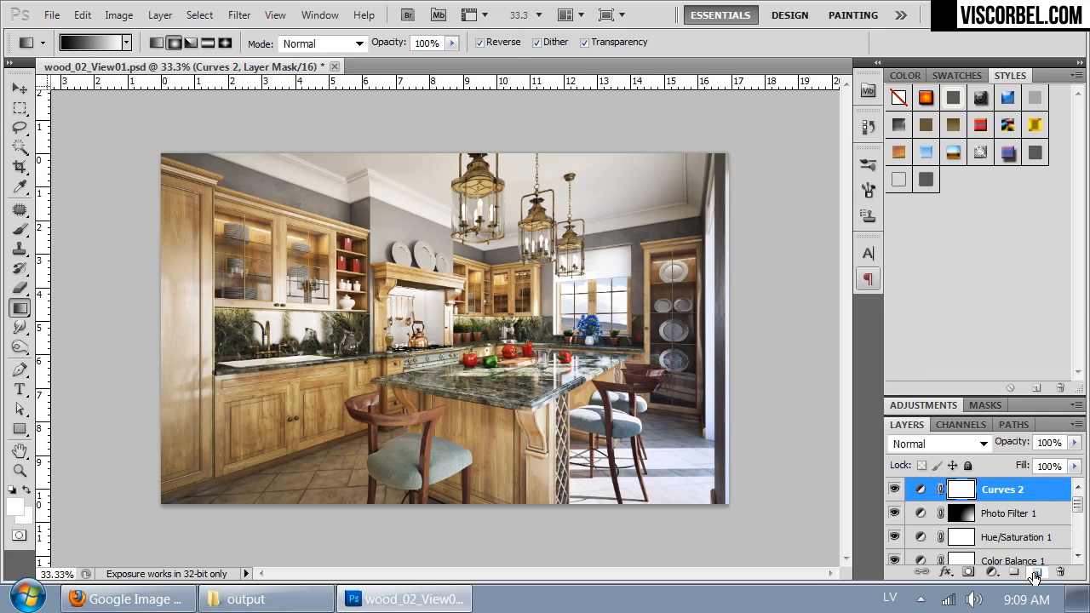
{"action": "left_click", "coordinate": [20, 229]}
{"action": "left_click", "coordinate": [22, 503]}
{"action": "left_click_drag", "start_coordinate": [722, 294], "coordinate": [401, 440]}
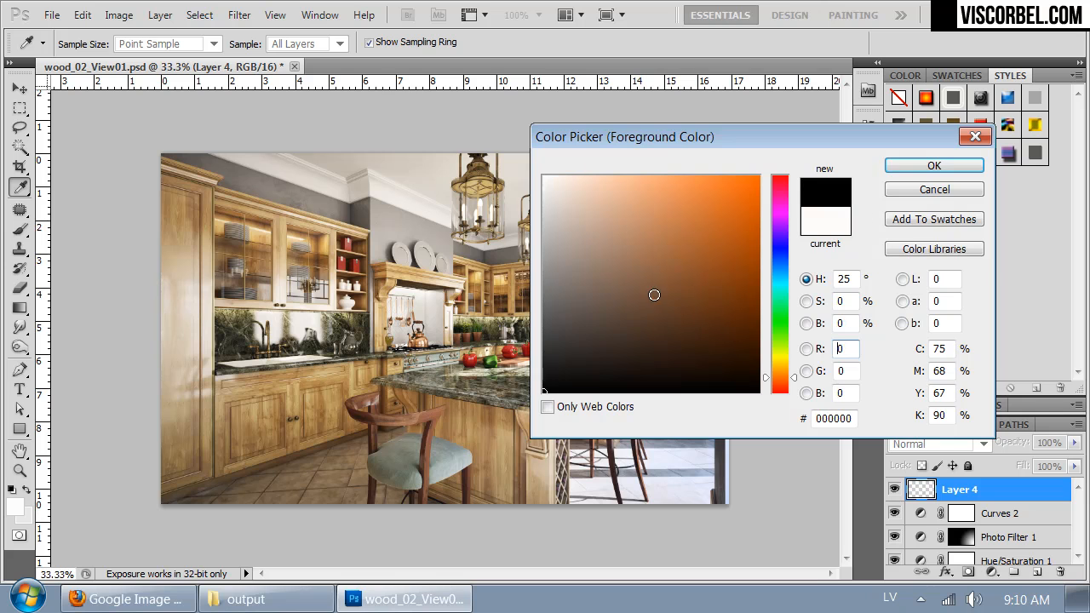
{"action": "left_click", "coordinate": [929, 168]}
Step: Paint a black vignette along the image edges and corners on Layer 4 with a 715 px brush at 0% hardness
{"action": "right_click", "coordinate": [543, 281]}
{"action": "left_click", "coordinate": [560, 353]}
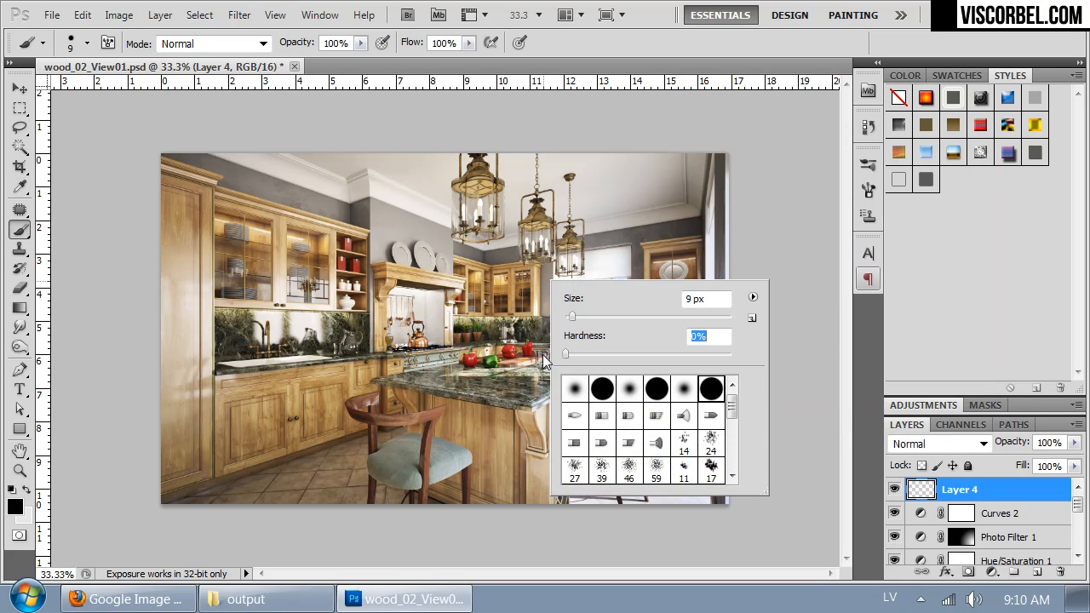
{"action": "left_click", "coordinate": [650, 316]}
{"action": "left_click_drag", "start_coordinate": [650, 316], "coordinate": [652, 316]}
{"action": "left_click_drag", "start_coordinate": [715, 315], "coordinate": [719, 315]}
{"action": "mouse_move", "coordinate": [125, 223]}
{"action": "left_mouse_down"}
{"action": "mouse_move", "coordinate": [258, 120]}
{"action": "mouse_move", "coordinate": [146, 122]}
{"action": "mouse_move", "coordinate": [97, 475]}
{"action": "mouse_move", "coordinate": [213, 587]}
{"action": "mouse_move", "coordinate": [341, 550]}
{"action": "mouse_move", "coordinate": [93, 409]}
{"action": "left_mouse_up"}
{"action": "mouse_move", "coordinate": [748, 149]}
{"action": "left_mouse_down"}
{"action": "mouse_move", "coordinate": [488, 97]}
{"action": "mouse_move", "coordinate": [730, 122]}
{"action": "mouse_move", "coordinate": [779, 255]}
{"action": "left_mouse_up"}
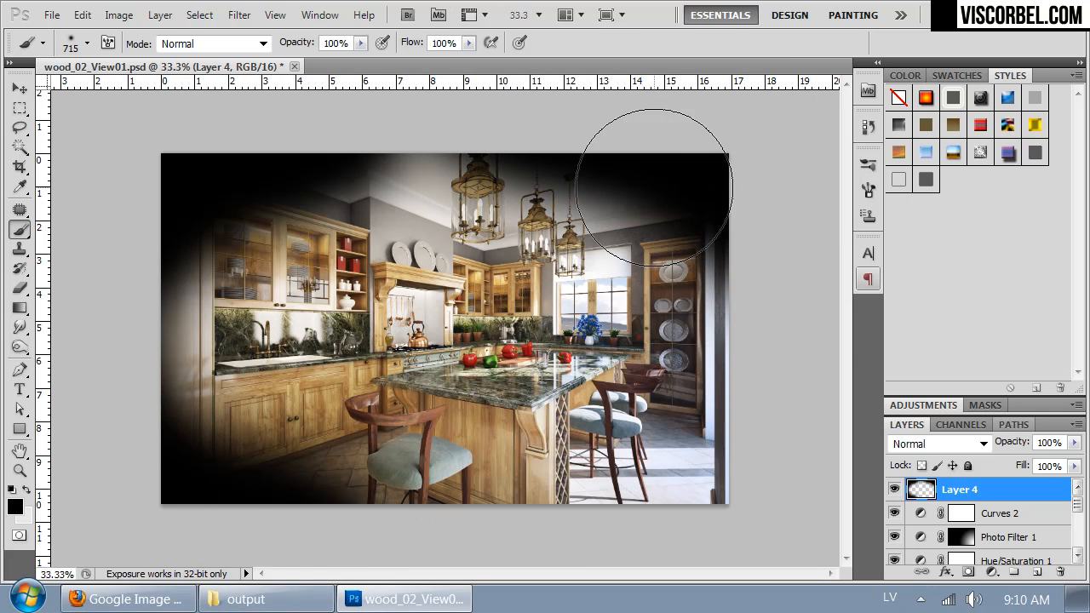
Step: Soften the painted vignette with a Gaussian Blur of 250 pixels radius
{"action": "left_click", "coordinate": [239, 15]}
{"action": "mouse_move", "coordinate": [335, 214]}
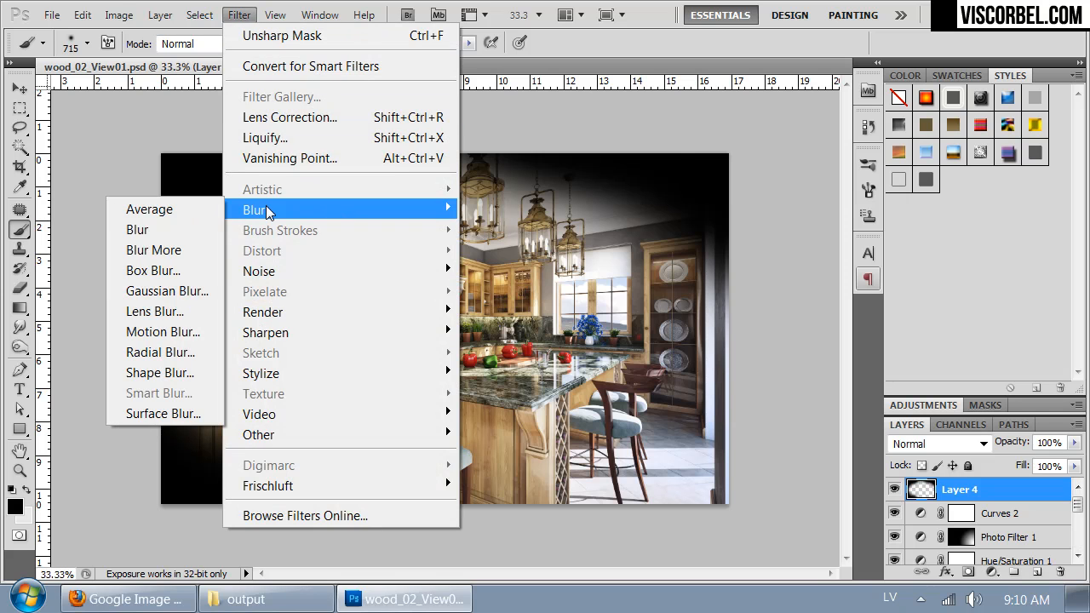
{"action": "left_click", "coordinate": [161, 290]}
{"action": "left_click", "coordinate": [576, 372]}
{"action": "left_click_drag", "start_coordinate": [571, 370], "coordinate": [627, 360]}
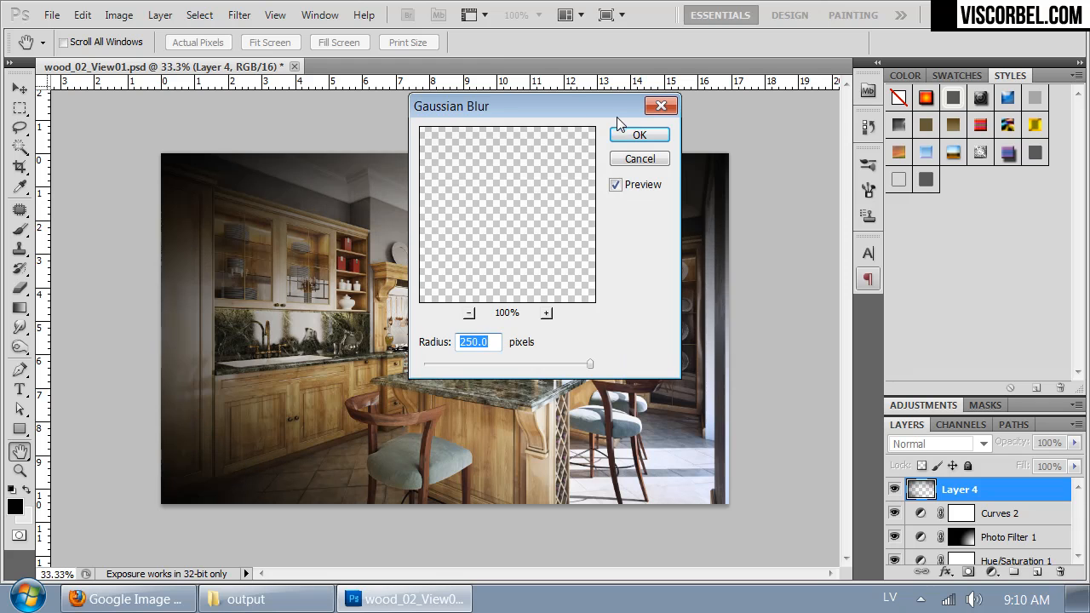
{"action": "mouse_move", "coordinate": [553, 98]}
{"action": "left_mouse_down"}
{"action": "mouse_move", "coordinate": [1088, 101]}
{"action": "mouse_move", "coordinate": [771, 106]}
{"action": "left_mouse_up"}
{"action": "left_click", "coordinate": [854, 139]}
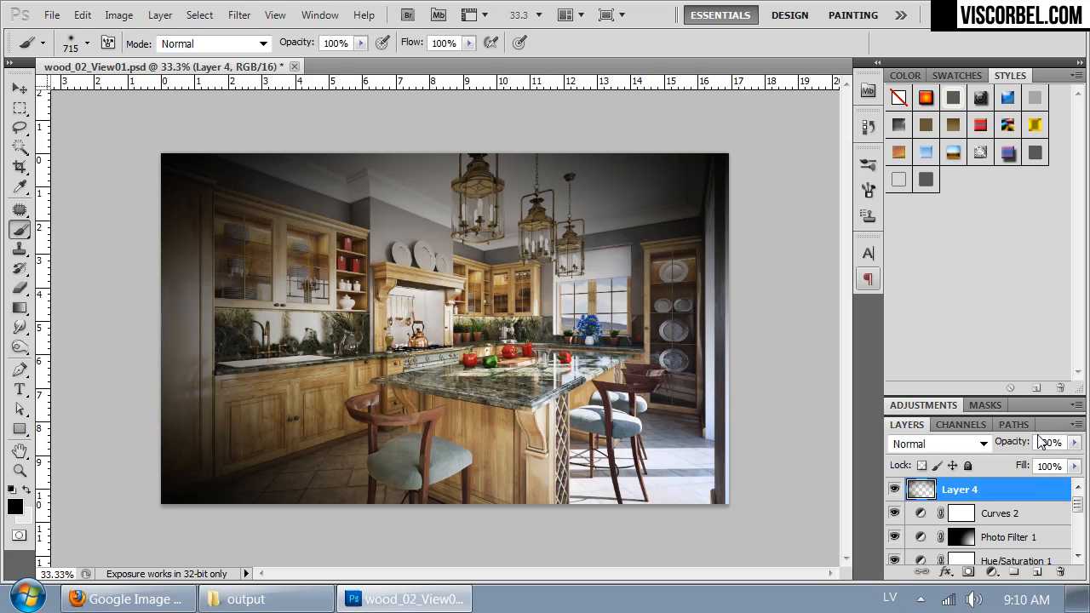
Step: Lower the vignette layer's opacity to about 26% and add a new empty layer above it
{"action": "left_click", "coordinate": [1074, 443]}
{"action": "left_click", "coordinate": [1012, 464]}
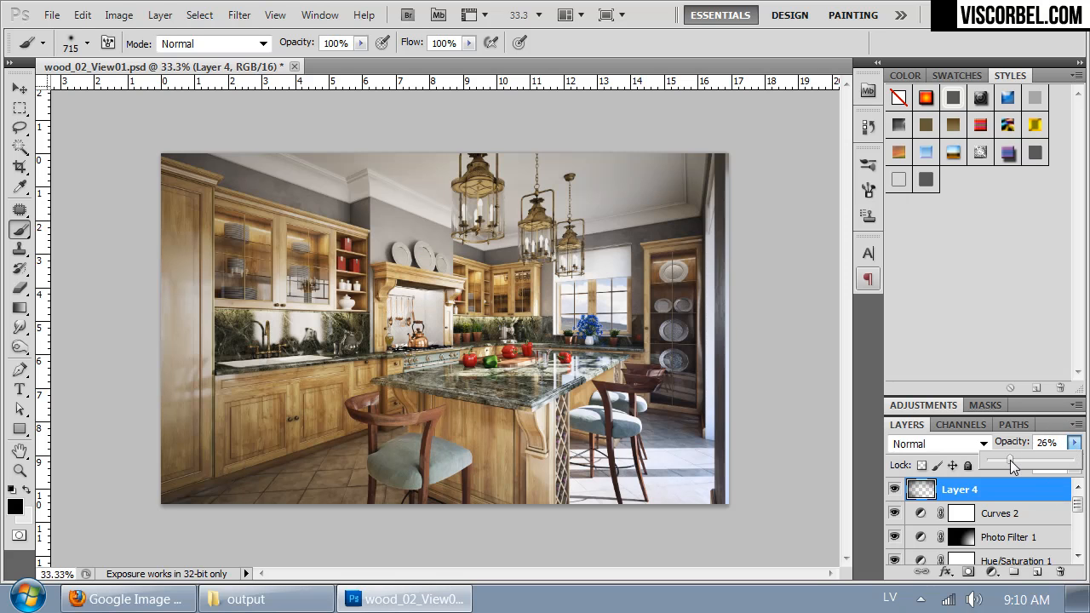
{"action": "left_click_drag", "start_coordinate": [1012, 464], "coordinate": [1009, 459]}
{"action": "left_click", "coordinate": [1036, 572]}
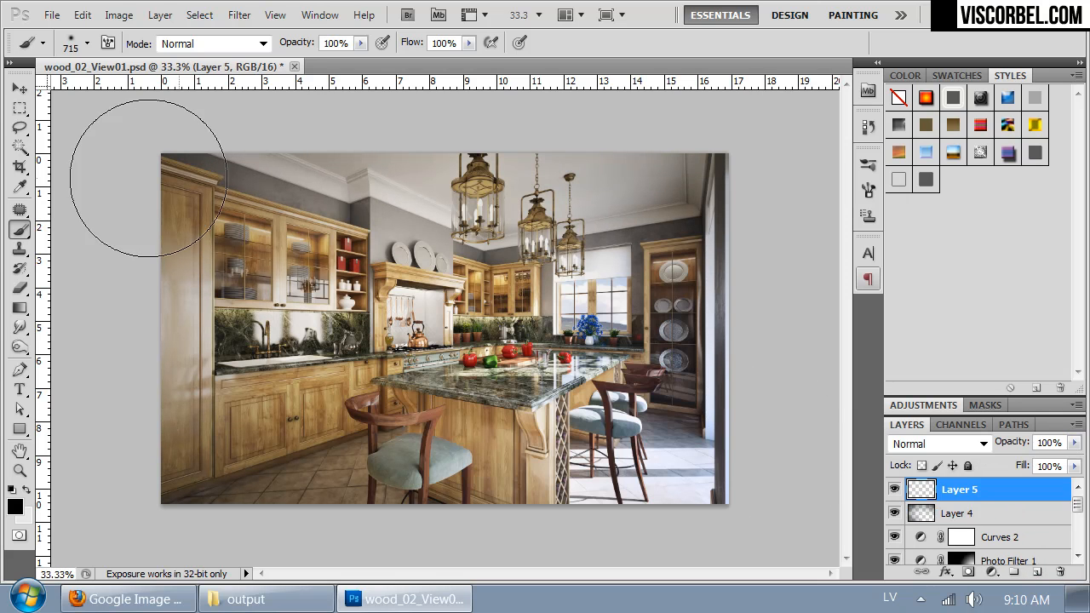
Step: Paint soft black over all four corners of the image on Layer 5 with the 715 px brush
{"action": "mouse_move", "coordinate": [85, 155]}
{"action": "left_mouse_down"}
{"action": "mouse_move", "coordinate": [105, 182]}
{"action": "mouse_move", "coordinate": [224, 103]}
{"action": "left_mouse_up"}
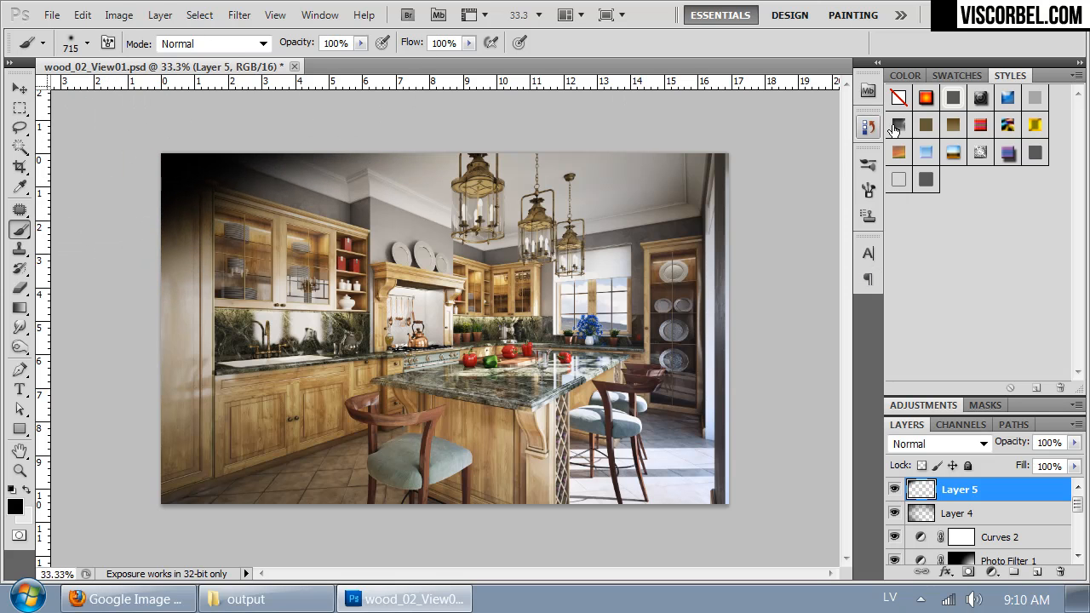
{"action": "left_click_drag", "start_coordinate": [809, 170], "coordinate": [643, 76]}
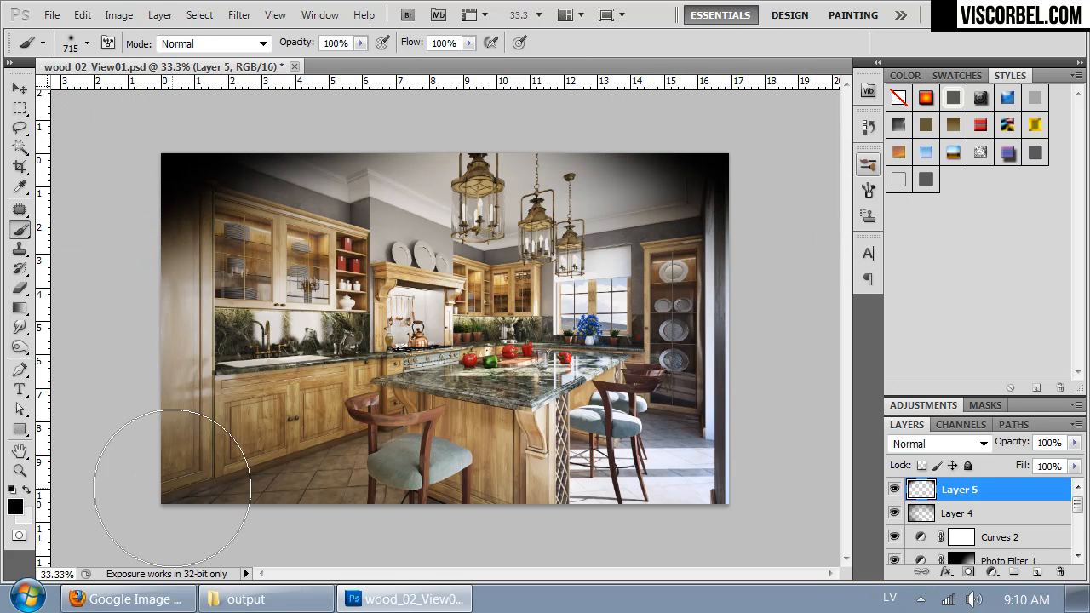
{"action": "mouse_move", "coordinate": [81, 474]}
{"action": "left_mouse_down"}
{"action": "mouse_move", "coordinate": [110, 511]}
{"action": "mouse_move", "coordinate": [201, 576]}
{"action": "mouse_move", "coordinate": [284, 588]}
{"action": "left_mouse_up"}
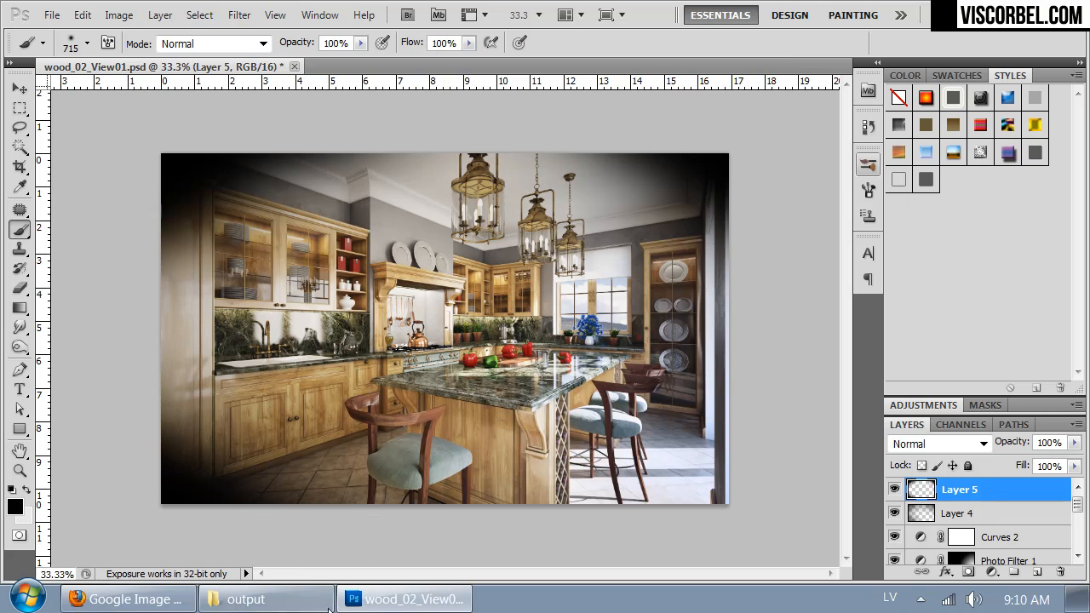
{"action": "mouse_move", "coordinate": [799, 536]}
{"action": "left_mouse_down"}
{"action": "mouse_move", "coordinate": [734, 555]}
{"action": "mouse_move", "coordinate": [668, 606]}
{"action": "left_mouse_up"}
{"action": "key", "text": "ctrl+z"}
{"action": "left_click_drag", "start_coordinate": [777, 543], "coordinate": [744, 576]}
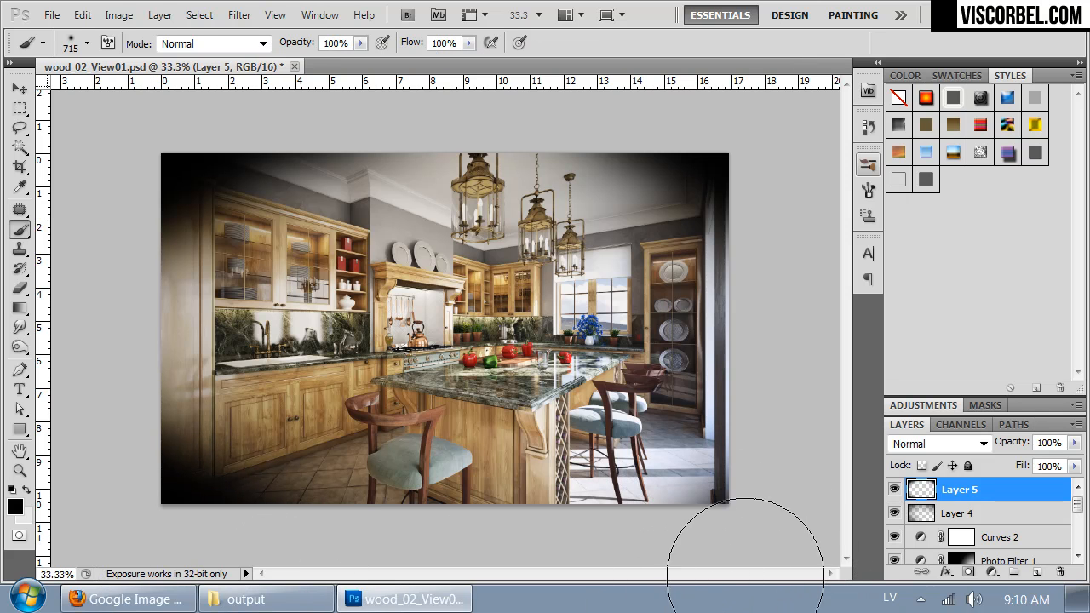
Step: Soften the painted corners on Layer 5 with a Gaussian Blur of 90.8 pixels radius
{"action": "left_click", "coordinate": [238, 16]}
{"action": "mouse_move", "coordinate": [377, 209]}
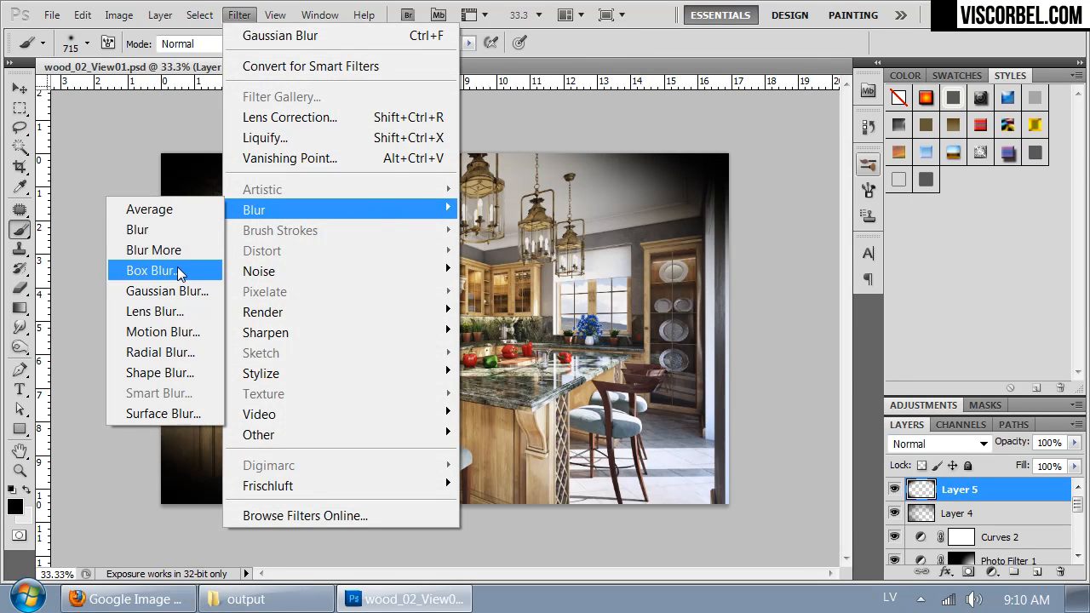
{"action": "left_click", "coordinate": [179, 292]}
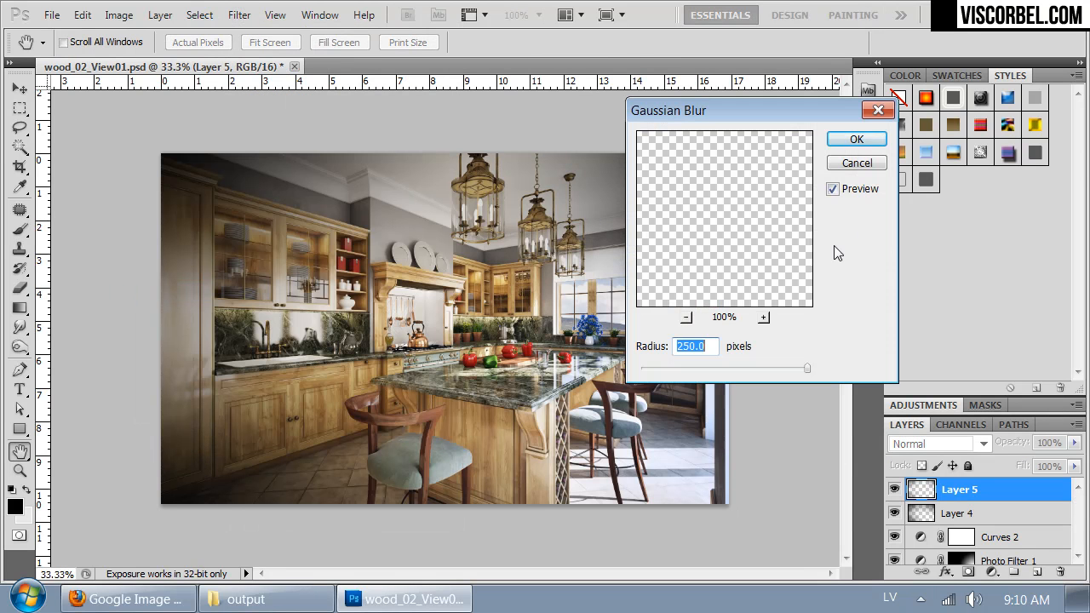
{"action": "left_click_drag", "start_coordinate": [721, 118], "coordinate": [779, 110]}
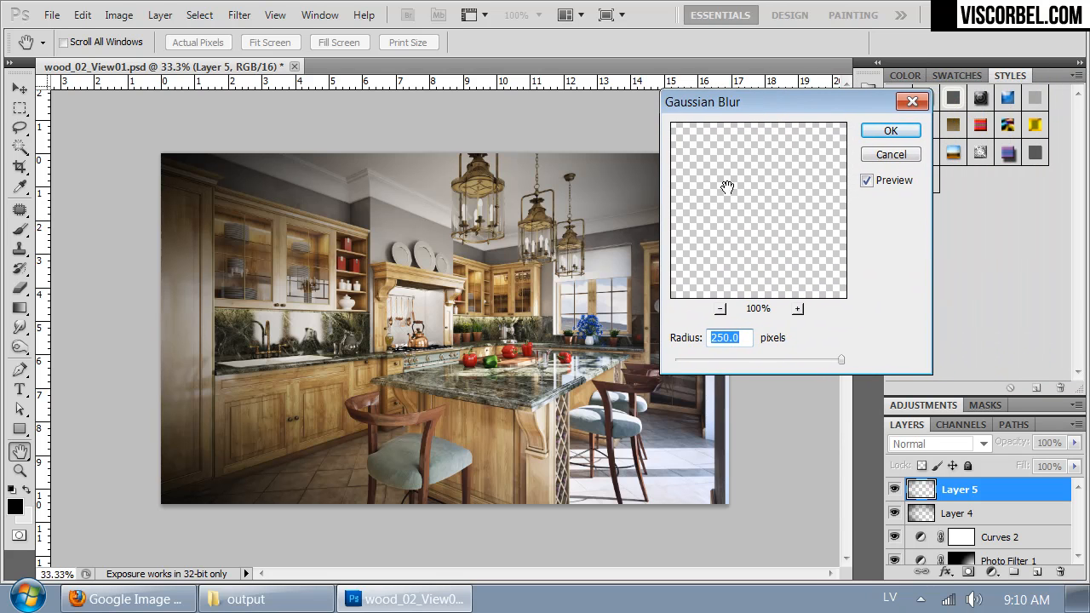
{"action": "left_click", "coordinate": [731, 362]}
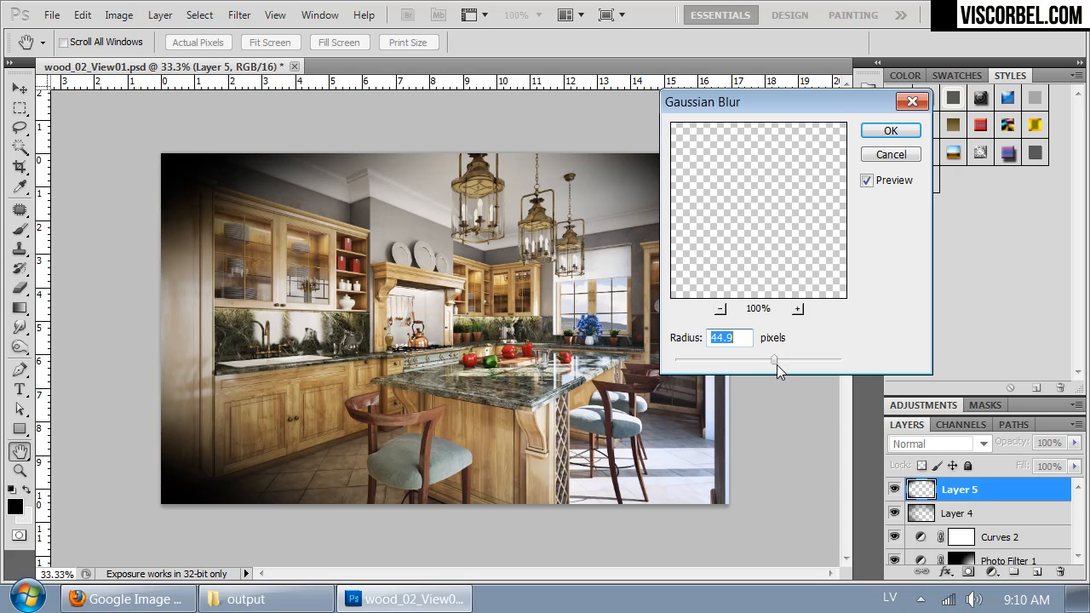
{"action": "left_click_drag", "start_coordinate": [780, 357], "coordinate": [816, 358]}
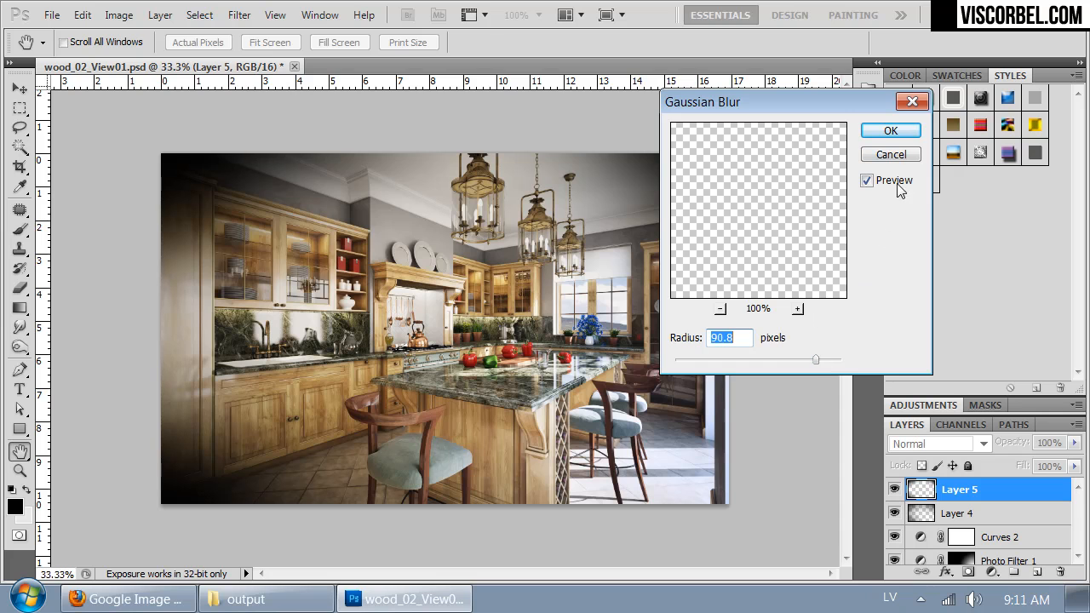
{"action": "left_click", "coordinate": [889, 130]}
Step: Lower Layer 5's opacity to 46%, comparing the image with and without the two vignette layers
{"action": "left_click", "coordinate": [1073, 443]}
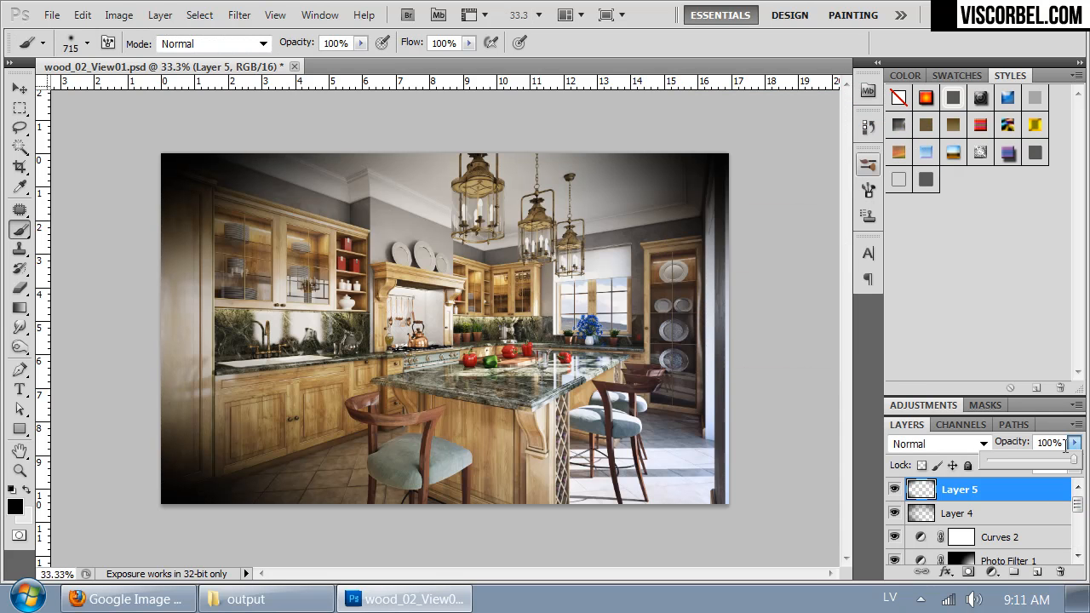
{"action": "left_click_drag", "start_coordinate": [1021, 460], "coordinate": [1012, 459]}
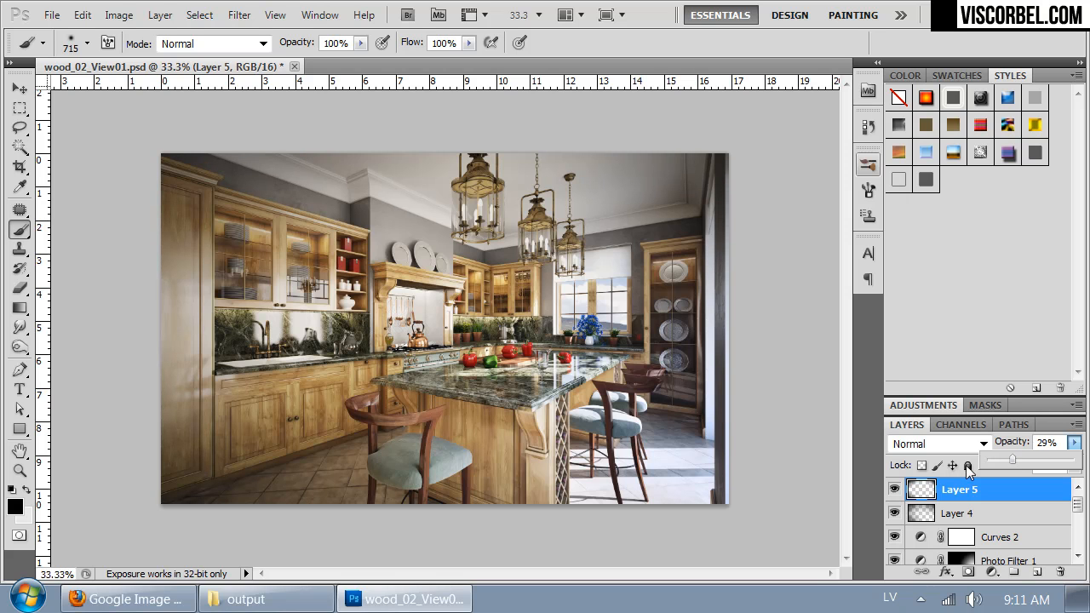
{"action": "left_click", "coordinate": [894, 489]}
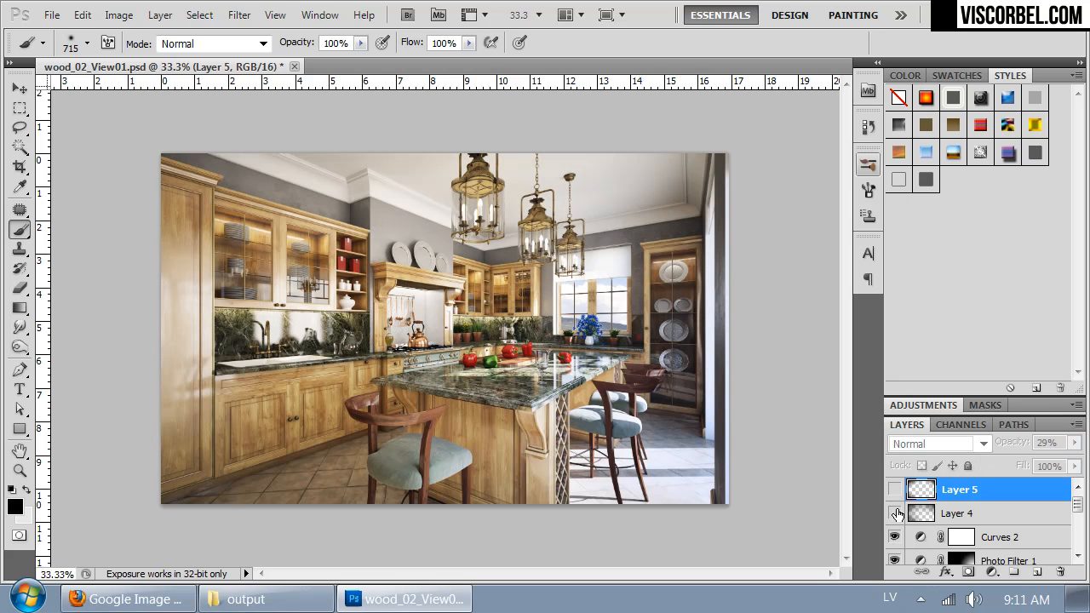
{"action": "left_click", "coordinate": [895, 513]}
{"action": "left_click", "coordinate": [894, 491]}
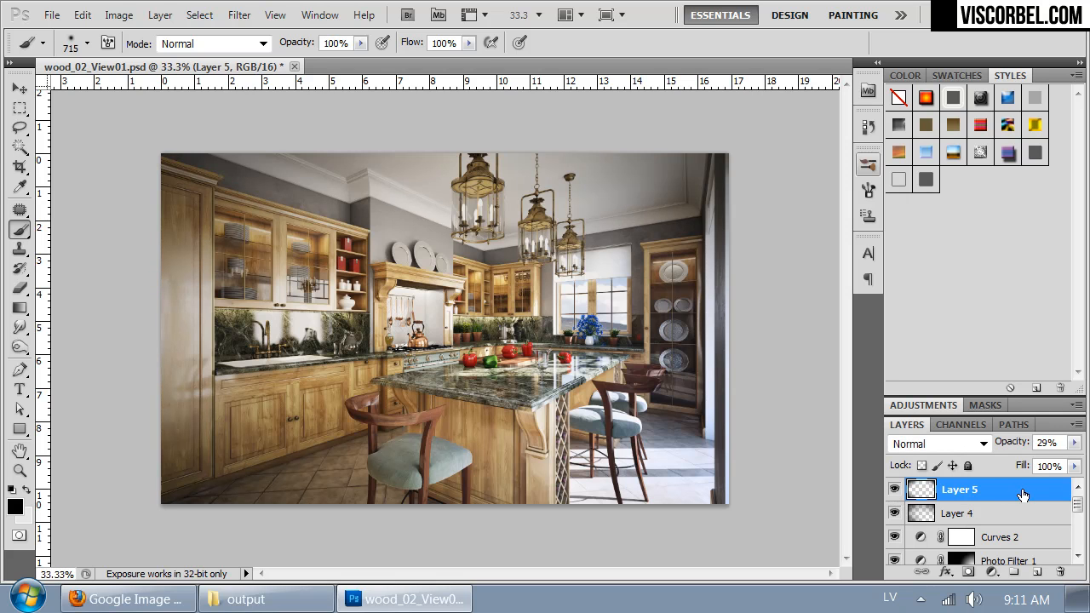
{"action": "left_click", "coordinate": [1074, 443]}
{"action": "left_click", "coordinate": [1027, 460]}
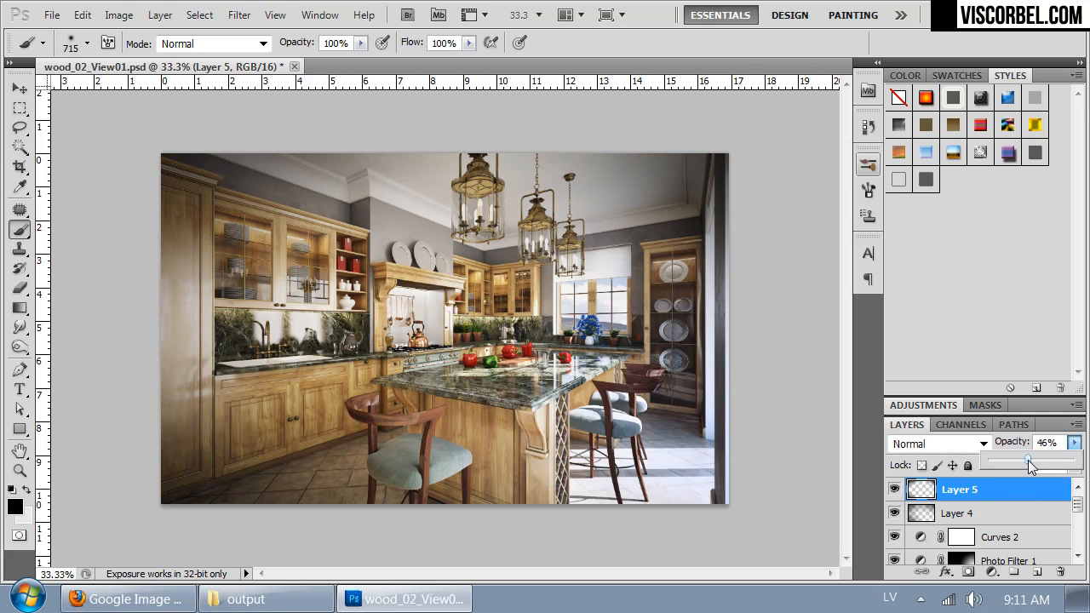
Step: Merge Layer 5 down into Layer 4 and reduce the merged vignette layer's opacity to 82%
{"action": "left_click", "coordinate": [984, 494]}
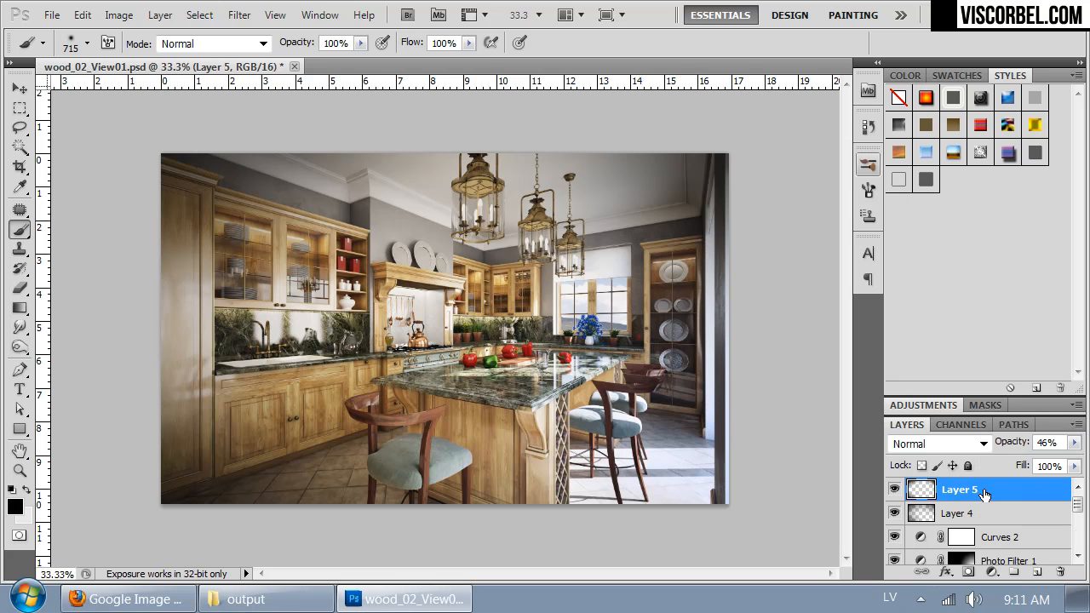
{"action": "key", "text": "ctrl+e"}
{"action": "left_click", "coordinate": [1073, 443]}
{"action": "left_click_drag", "start_coordinate": [1074, 460], "coordinate": [1055, 460]}
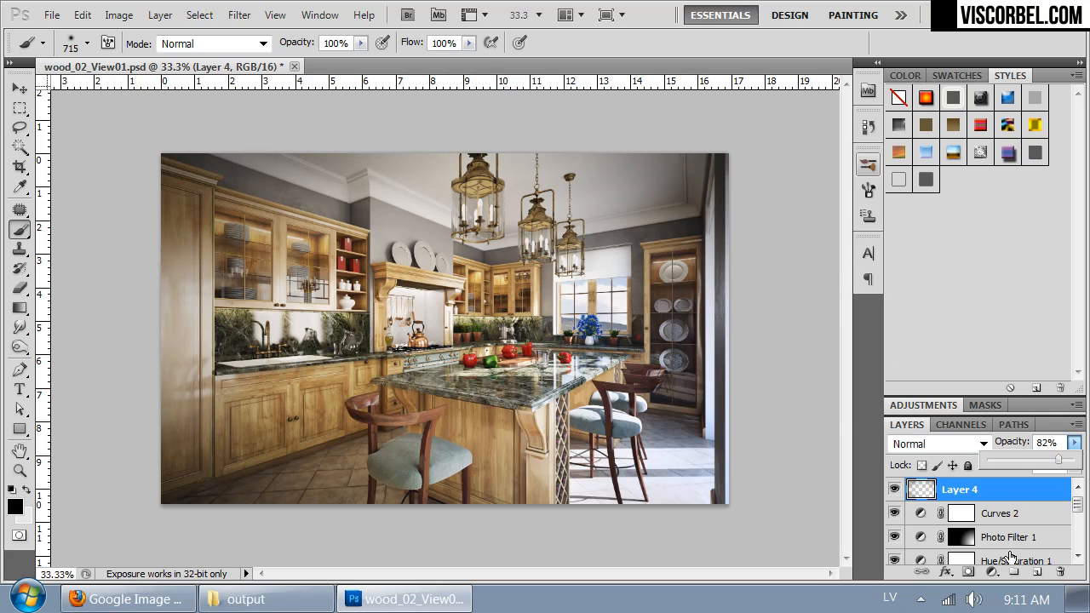
{"action": "left_click", "coordinate": [1078, 505]}
{"action": "key", "text": "space"}
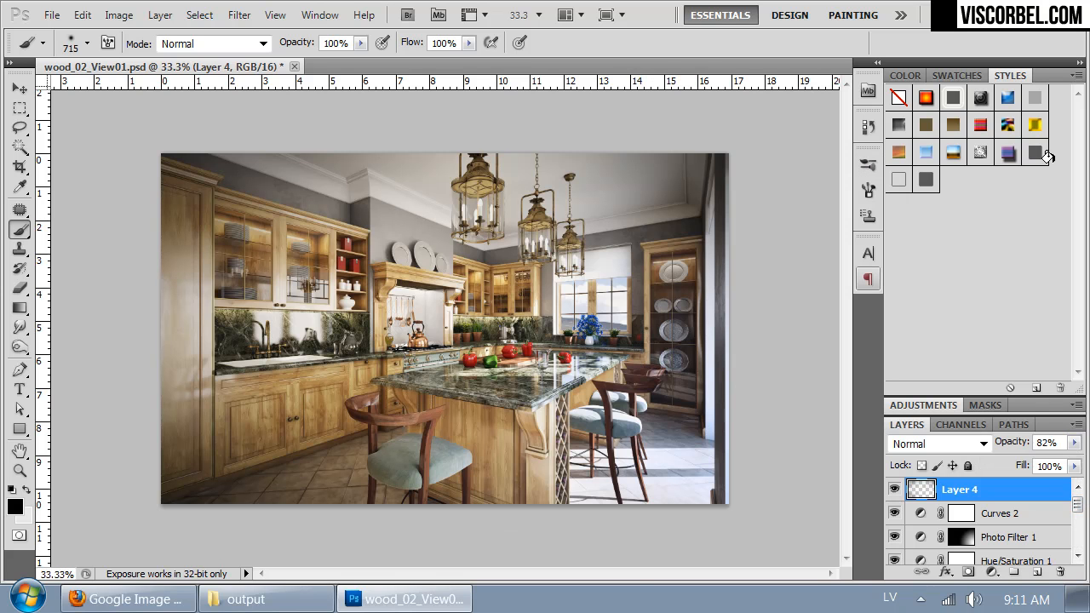
Step: Create a new empty layer between Curves 2 and the merged vignette layer
{"action": "key", "text": "ctrl+plus"}
{"action": "key", "text": "ctrl+plus"}
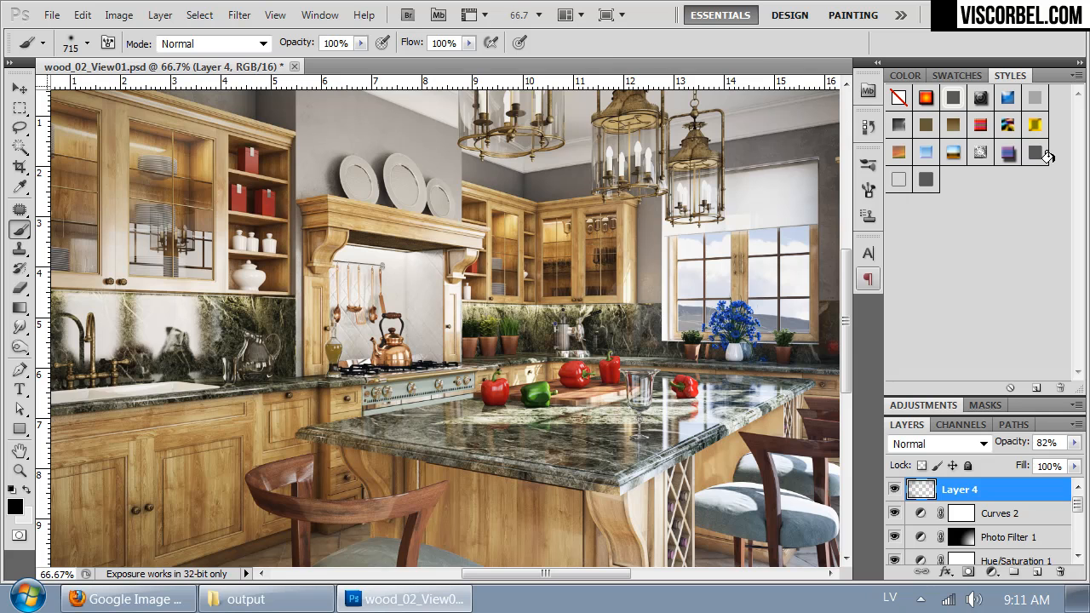
{"action": "key", "text": "space"}
{"action": "left_click_drag", "start_coordinate": [547, 277], "coordinate": [317, 312]}
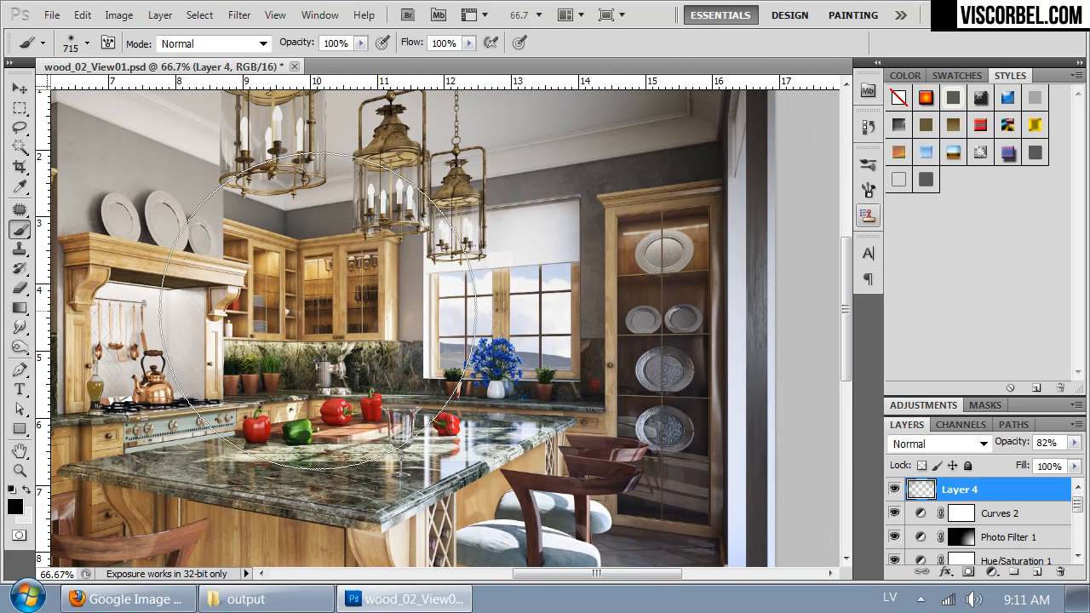
{"action": "key", "text": "ctrl+minus"}
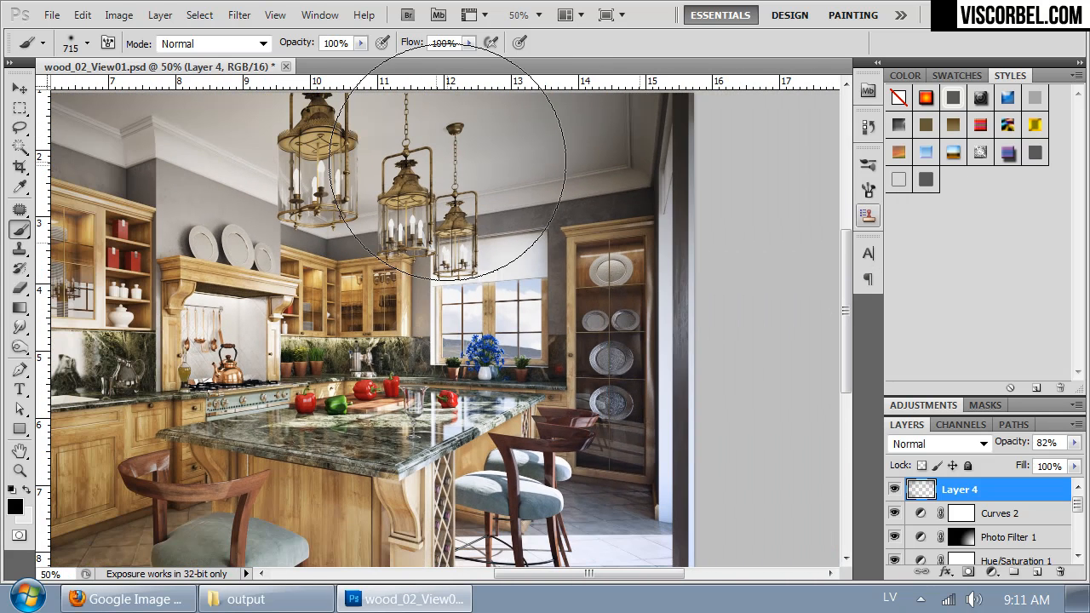
{"action": "left_click", "coordinate": [1001, 513]}
{"action": "left_click", "coordinate": [1036, 571]}
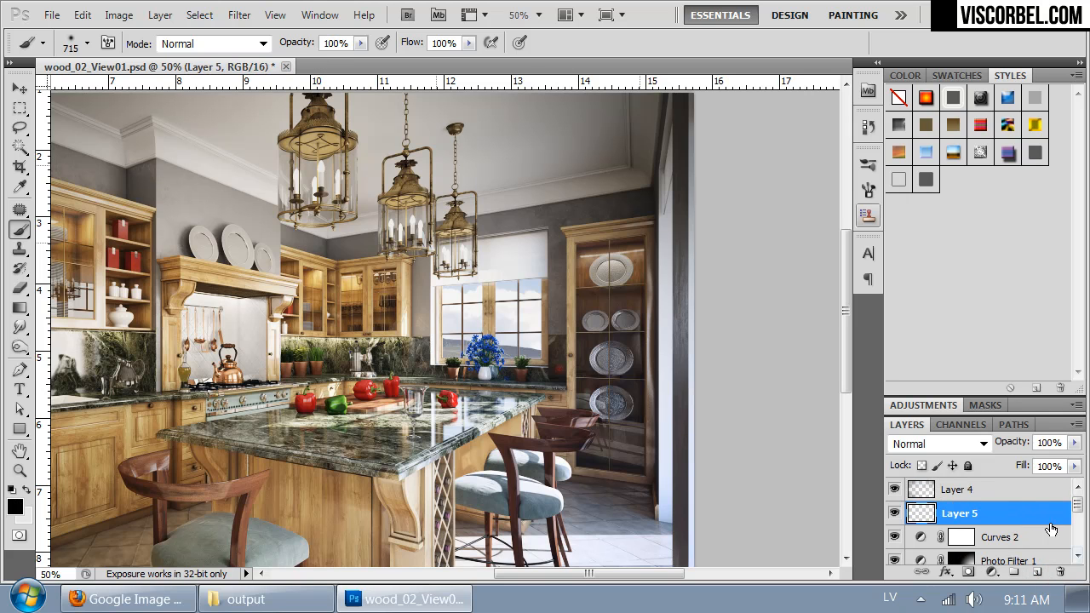
Step: Outline a light-beam area with the Polygonal Lasso, from beside the door frame diagonally to the countertop, along the island's edge and across the floor
{"action": "left_click", "coordinate": [19, 127]}
{"action": "left_click", "coordinate": [94, 143]}
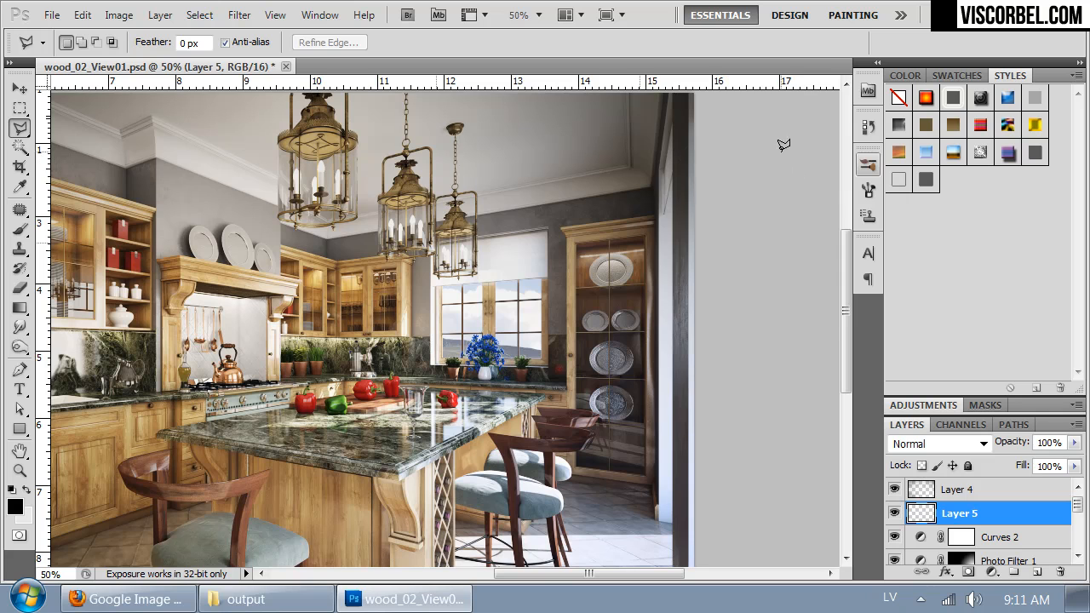
{"action": "left_click", "coordinate": [664, 167]}
{"action": "left_click", "coordinate": [269, 422]}
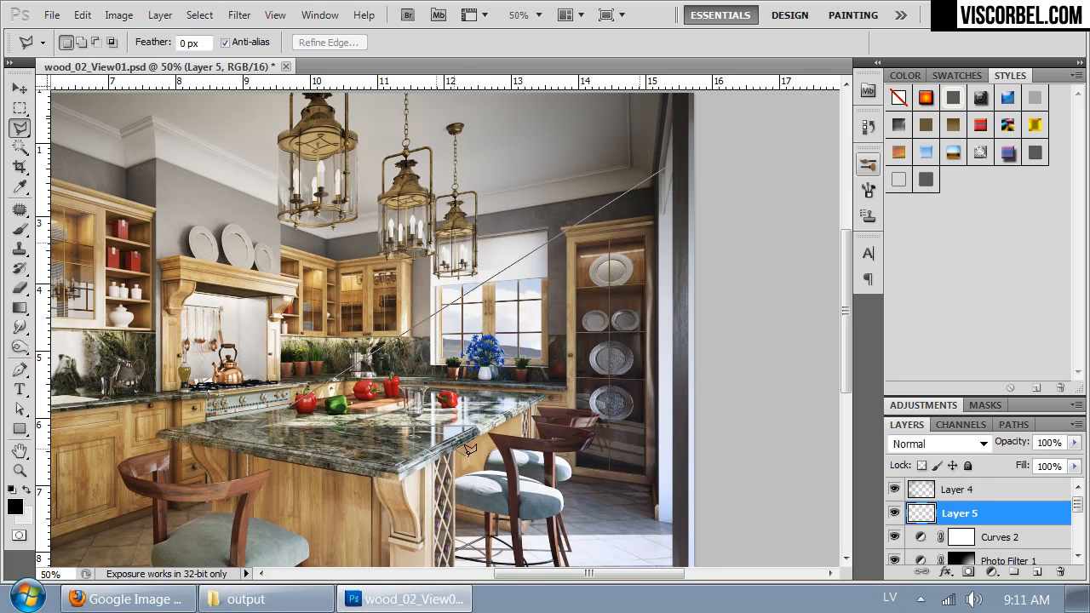
{"action": "left_click_drag", "start_coordinate": [462, 483], "coordinate": [430, 320]}
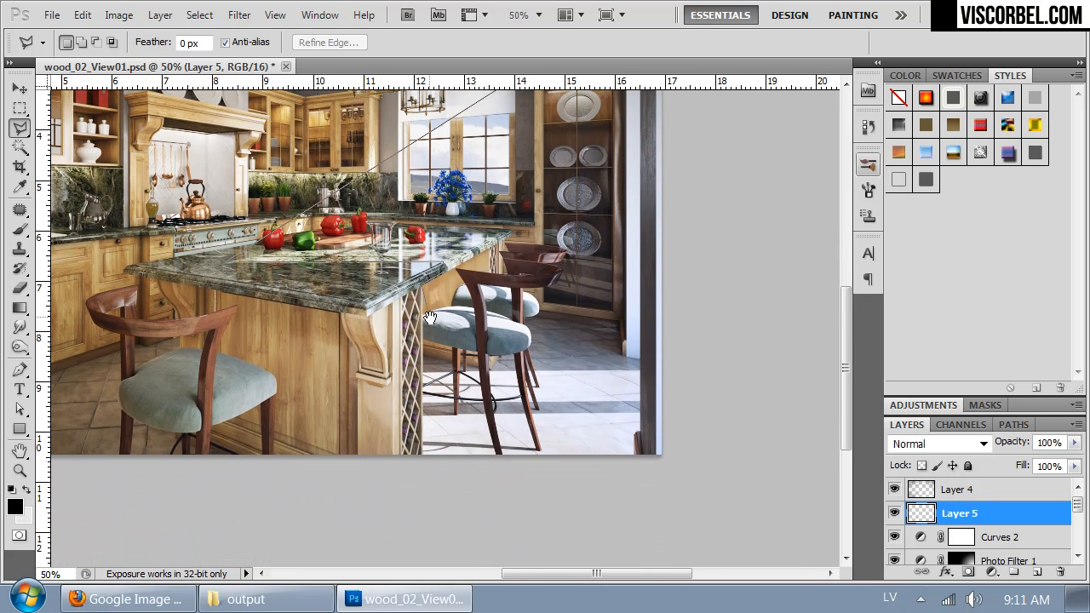
{"action": "left_click", "coordinate": [423, 452]}
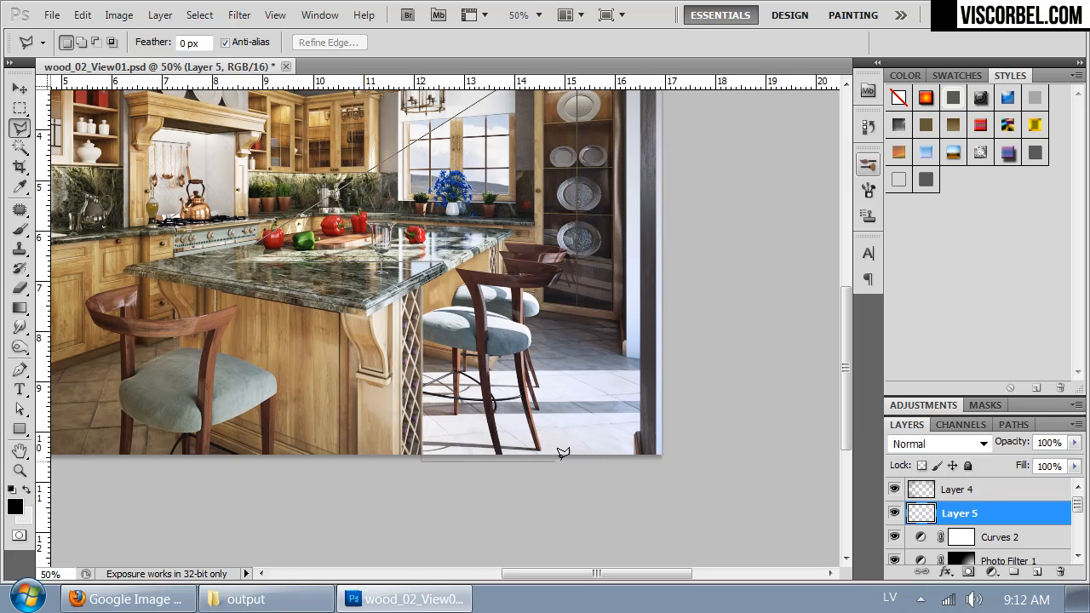
{"action": "left_click", "coordinate": [638, 428]}
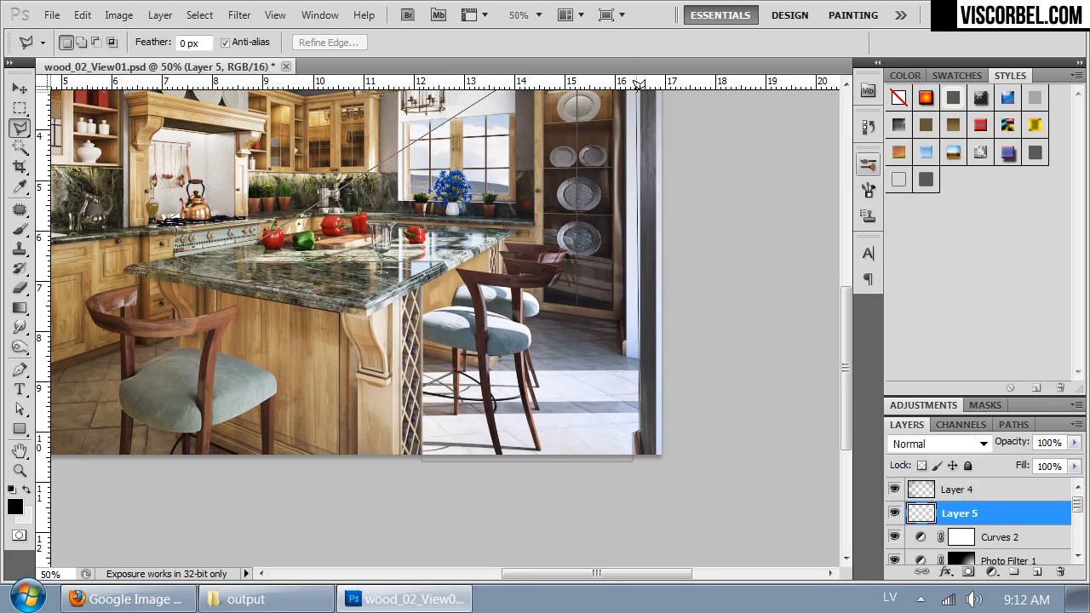
{"action": "left_click_drag", "start_coordinate": [620, 123], "coordinate": [577, 382]}
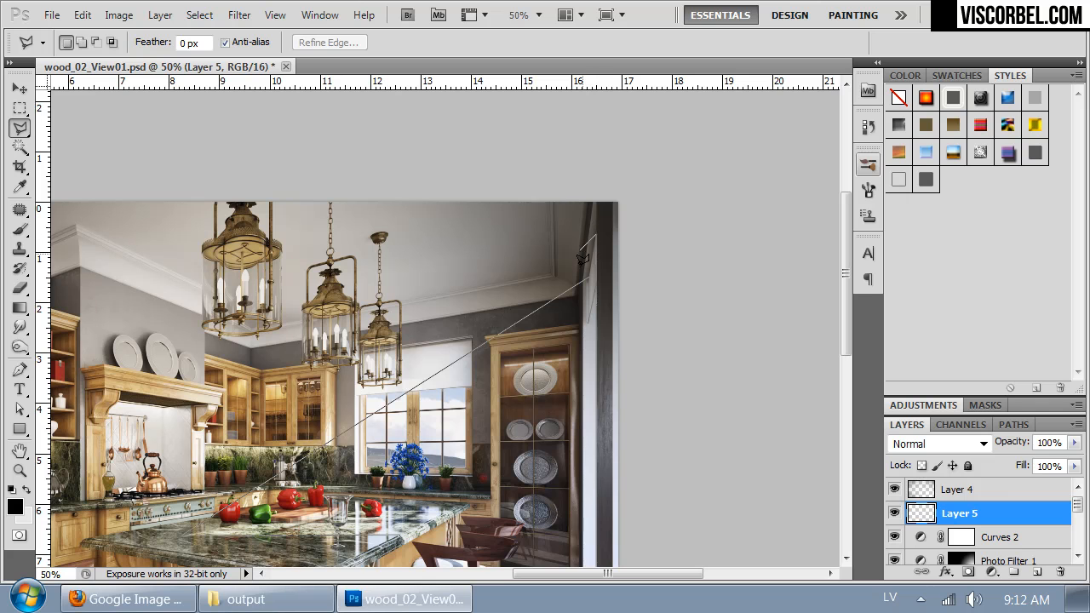
{"action": "double_click", "coordinate": [587, 246]}
{"action": "mouse_move", "coordinate": [651, 441]}
{"action": "left_mouse_down"}
{"action": "mouse_move", "coordinate": [700, 296]}
{"action": "mouse_move", "coordinate": [696, 239]}
{"action": "mouse_move", "coordinate": [705, 239]}
{"action": "left_mouse_up"}
Step: Set the foreground color to white, fill the light-beam selection on Layer 5 with the Paint Bucket, and deselect
{"action": "left_click", "coordinate": [20, 307]}
{"action": "left_click", "coordinate": [15, 506]}
{"action": "left_click", "coordinate": [543, 177]}
{"action": "left_click", "coordinate": [898, 164]}
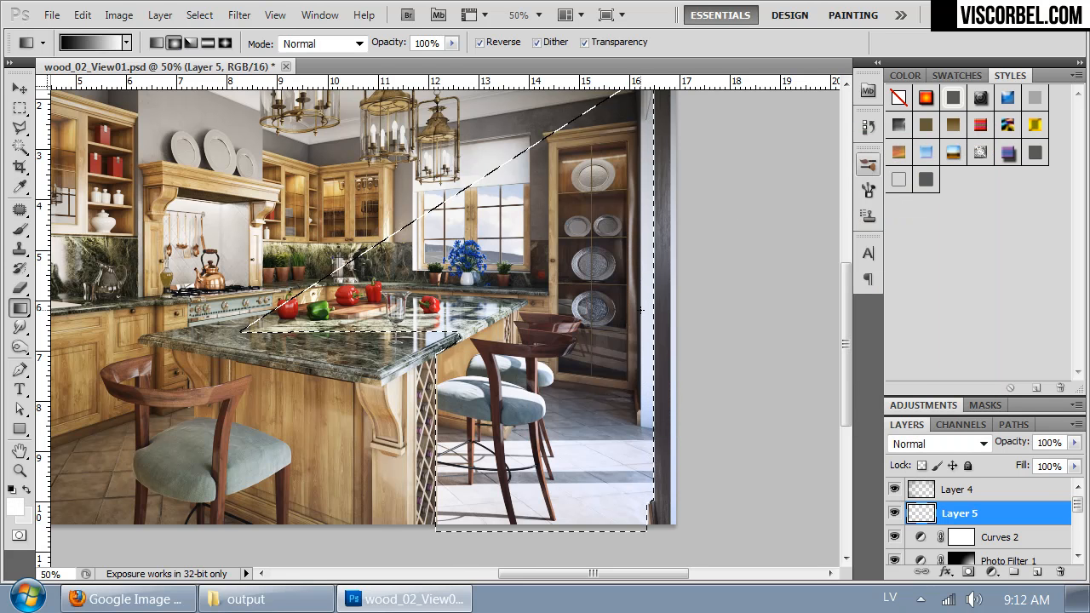
{"action": "key", "text": "shift+g"}
{"action": "left_click", "coordinate": [497, 291]}
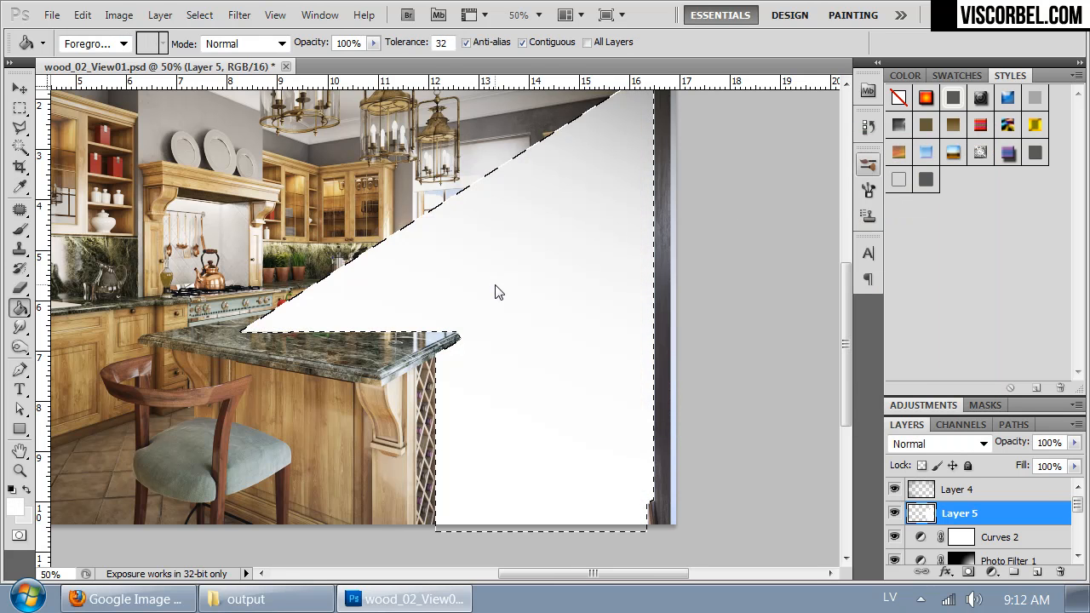
{"action": "key", "text": "ctrl+d"}
Step: Lower the white light-beam layer's opacity to 34% and set its blend mode to Overlay
{"action": "key", "text": "ctrl+minus"}
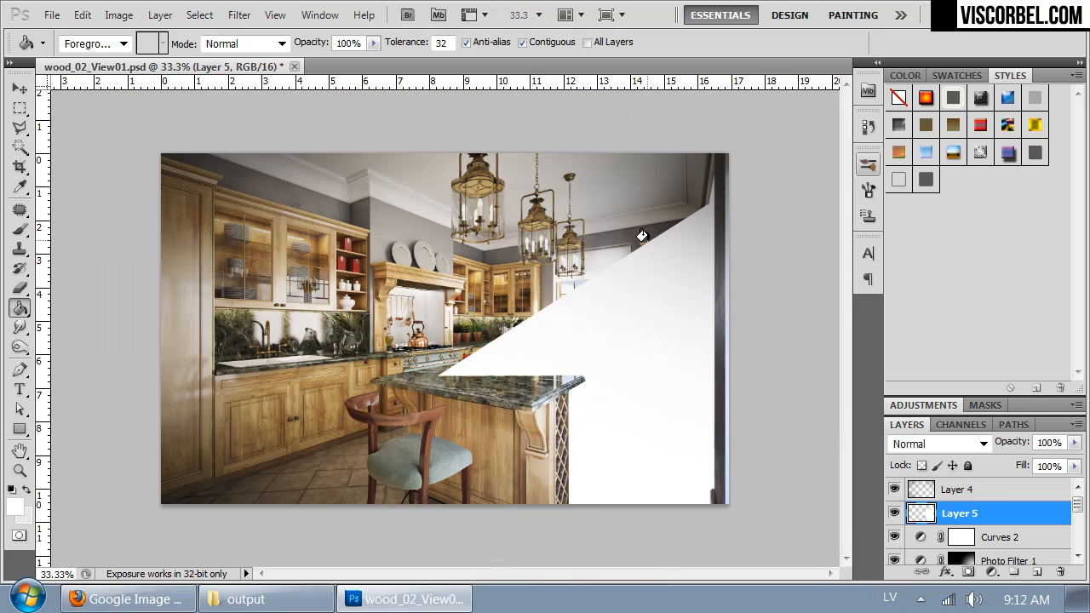
{"action": "left_click", "coordinate": [1074, 443]}
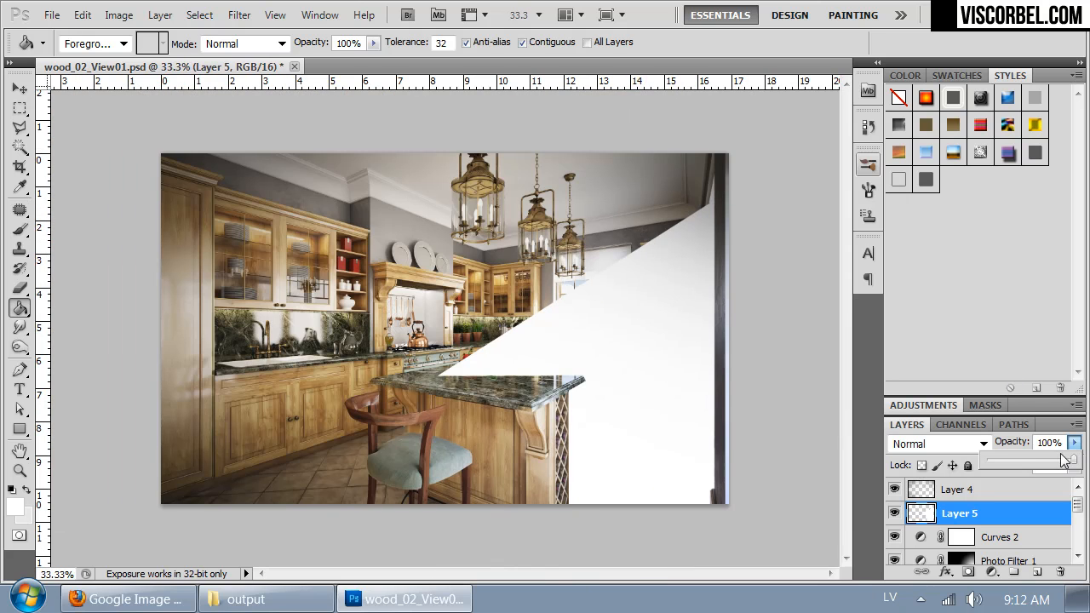
{"action": "left_click_drag", "start_coordinate": [1024, 457], "coordinate": [1012, 457]}
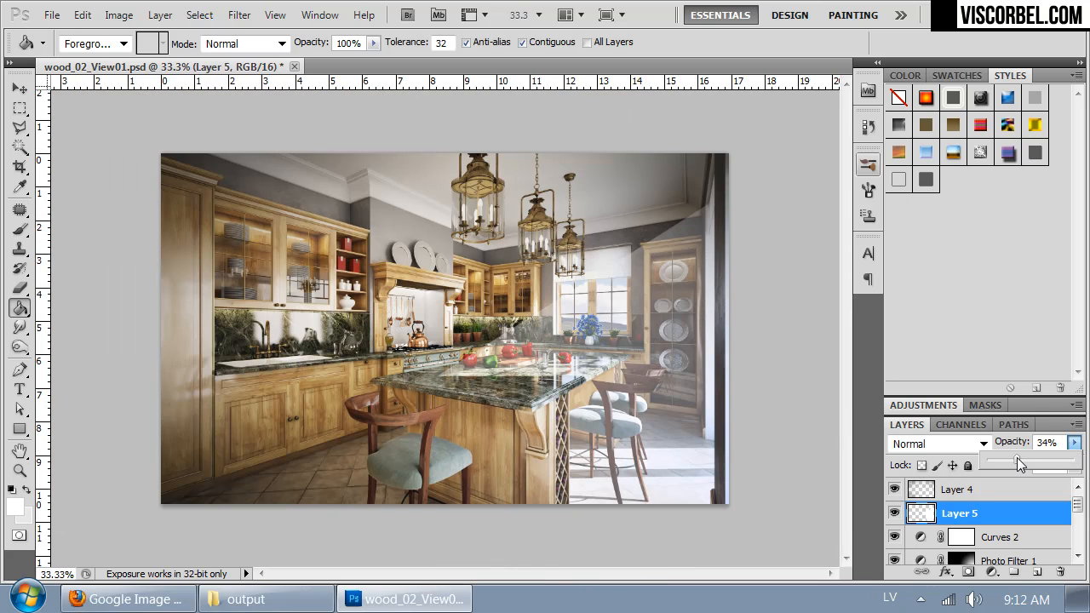
{"action": "left_click", "coordinate": [962, 443]}
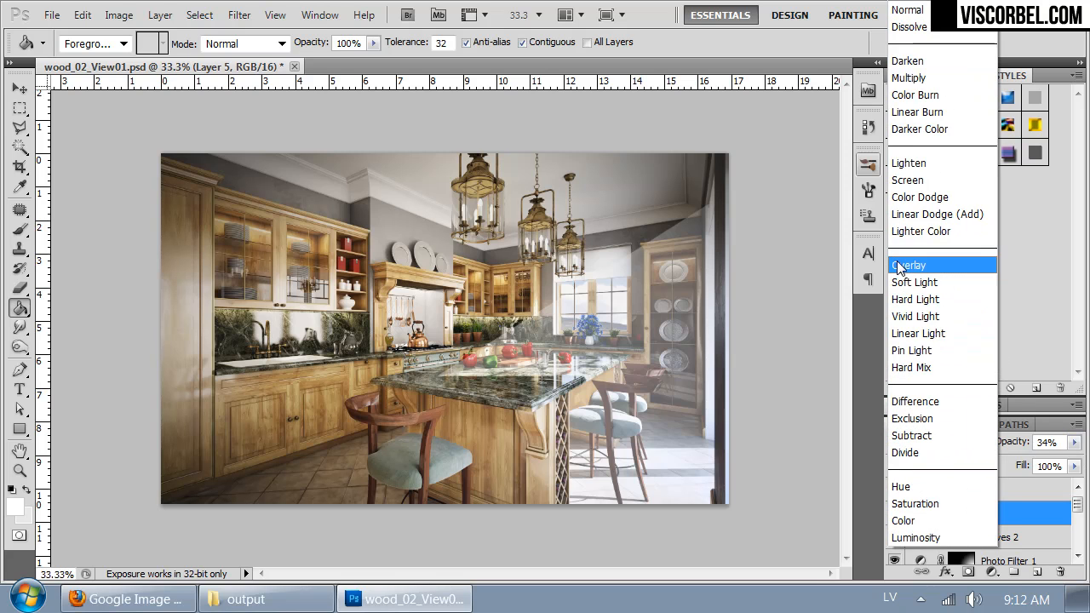
{"action": "left_click", "coordinate": [896, 259]}
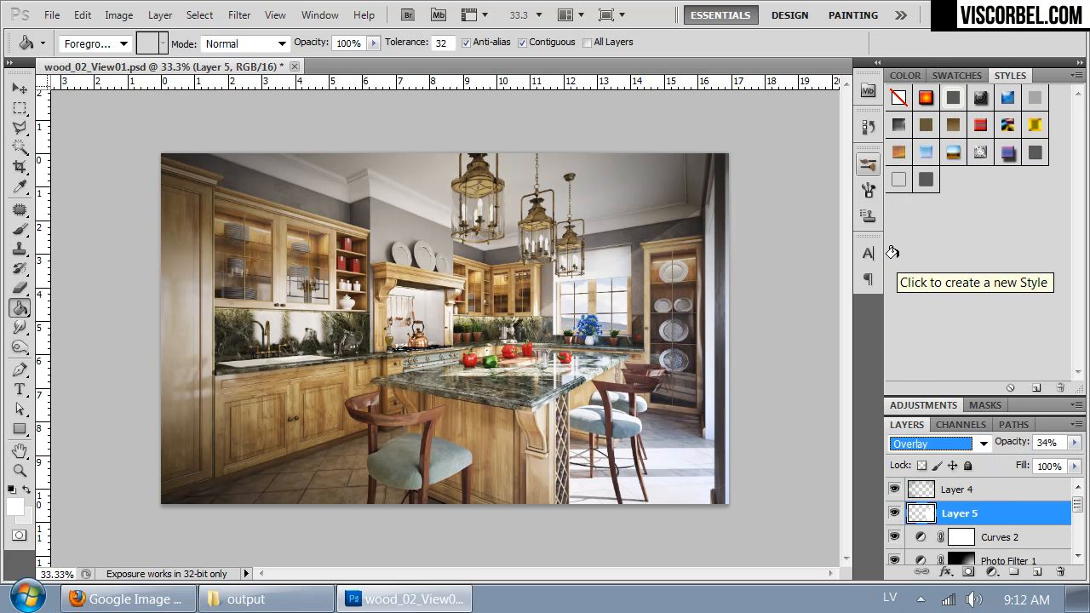
{"action": "key", "text": "Up"}
{"action": "key", "text": "ctrl+plus"}
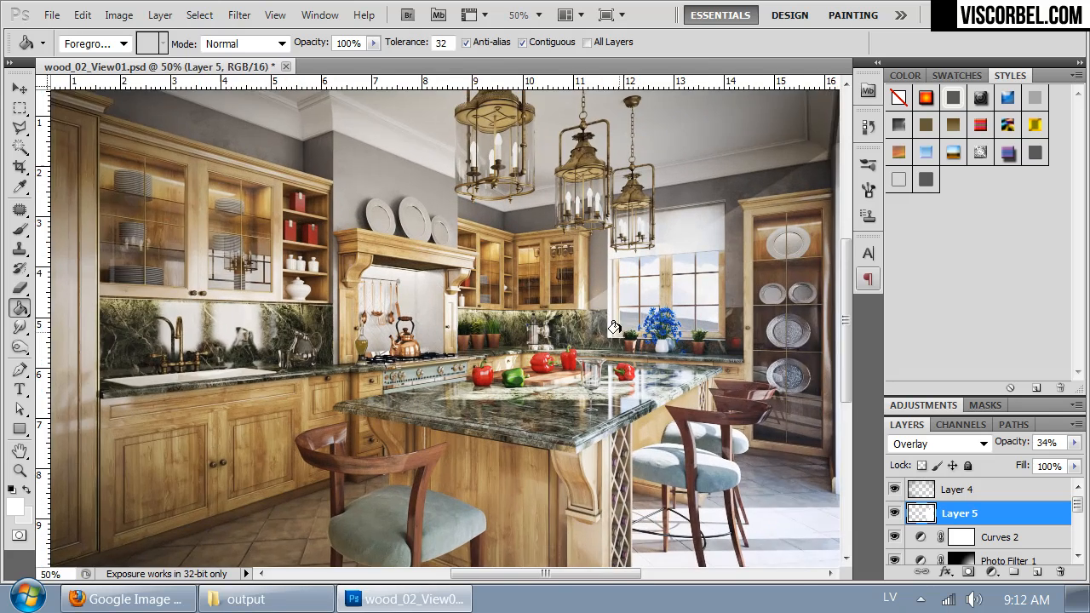
Step: Apply a Motion Blur to the light-beam layer with an angle of 15° and a distance of 62 pixels
{"action": "left_click_drag", "start_coordinate": [621, 336], "coordinate": [471, 321]}
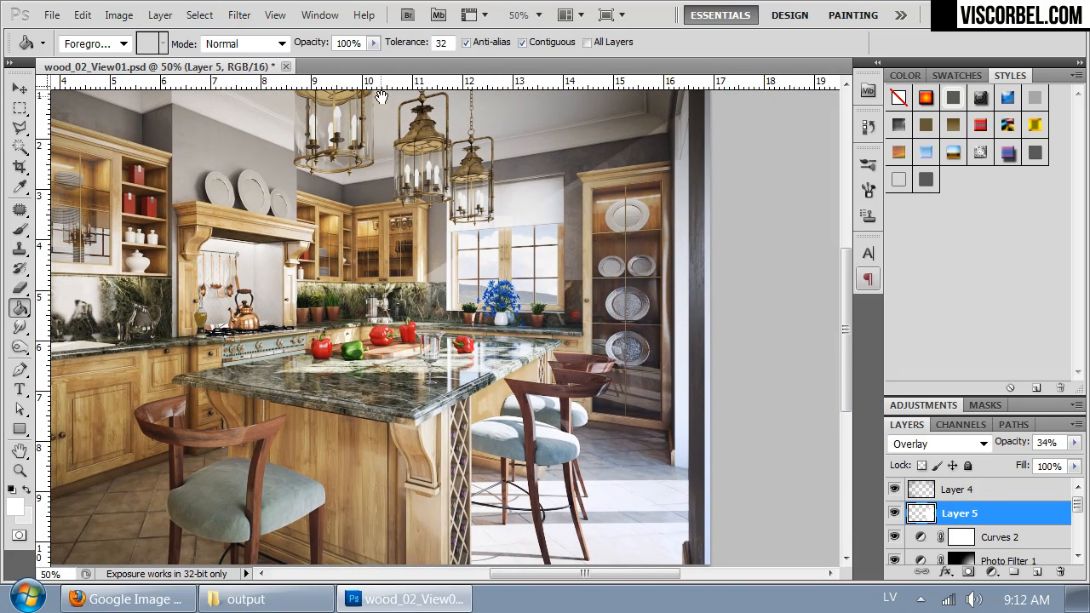
{"action": "left_click", "coordinate": [237, 14]}
{"action": "mouse_move", "coordinate": [364, 213]}
{"action": "left_click", "coordinate": [170, 331]}
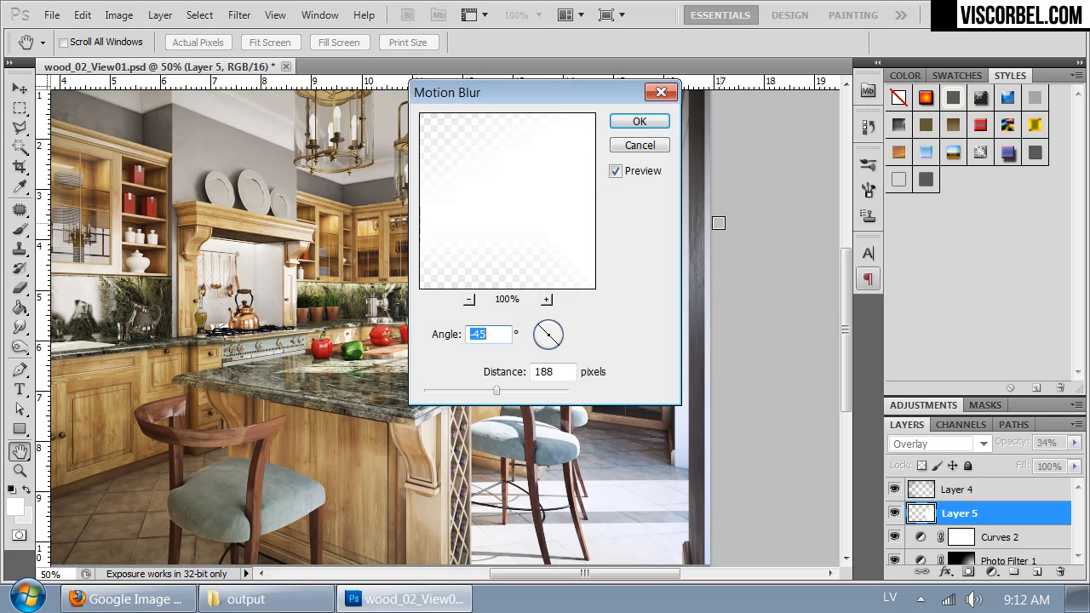
{"action": "left_click_drag", "start_coordinate": [560, 92], "coordinate": [923, 117]}
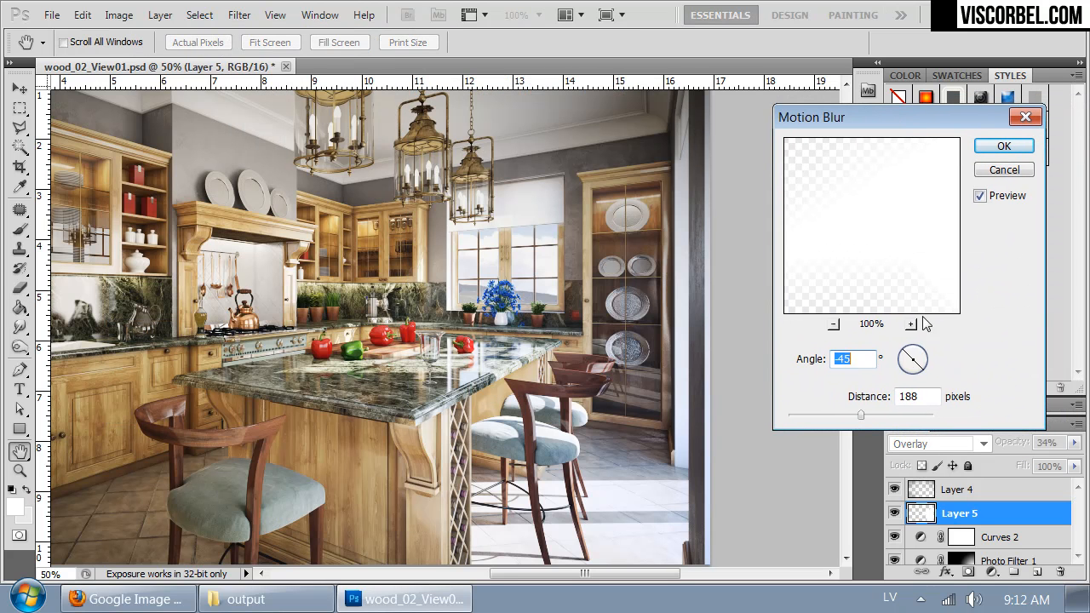
{"action": "left_click", "coordinate": [903, 364]}
{"action": "left_click_drag", "start_coordinate": [902, 364], "coordinate": [898, 362]}
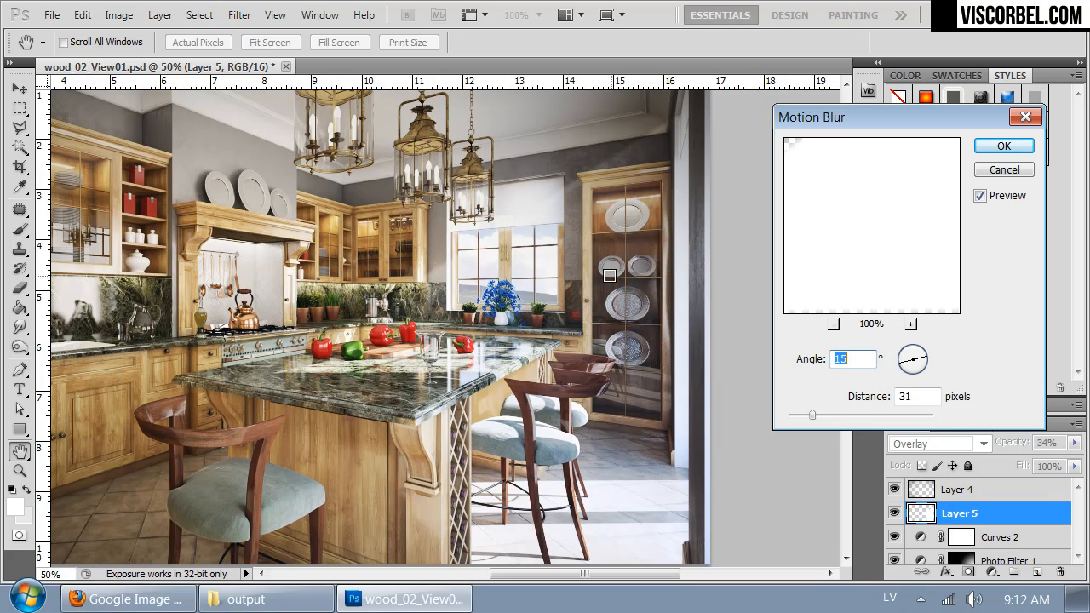
{"action": "left_click", "coordinate": [832, 416]}
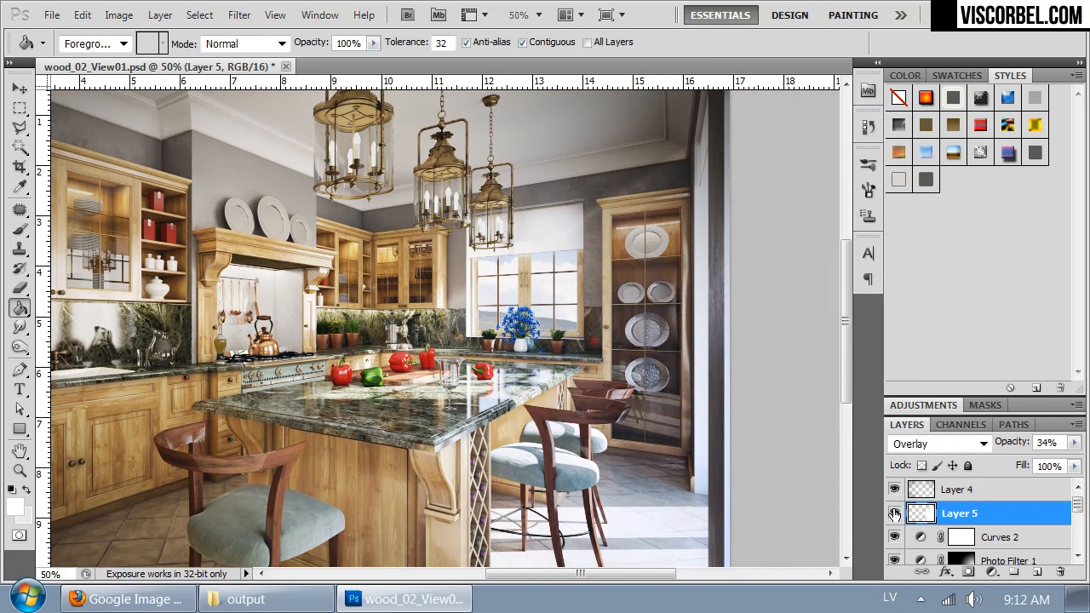
Step: Compare the kitchen image with and without the blurred light-beam layer
{"action": "left_click", "coordinate": [893, 514]}
{"action": "left_click", "coordinate": [894, 513]}
{"action": "left_click", "coordinate": [894, 514]}
{"action": "left_click", "coordinate": [894, 514]}
{"action": "left_click", "coordinate": [894, 513]}
{"action": "left_click", "coordinate": [894, 513]}
Step: Duplicate the light-beam layer, set the copy's blend mode to Normal and reduce its opacity to 10%
{"action": "key", "text": "ctrl+j"}
{"action": "left_click", "coordinate": [939, 443]}
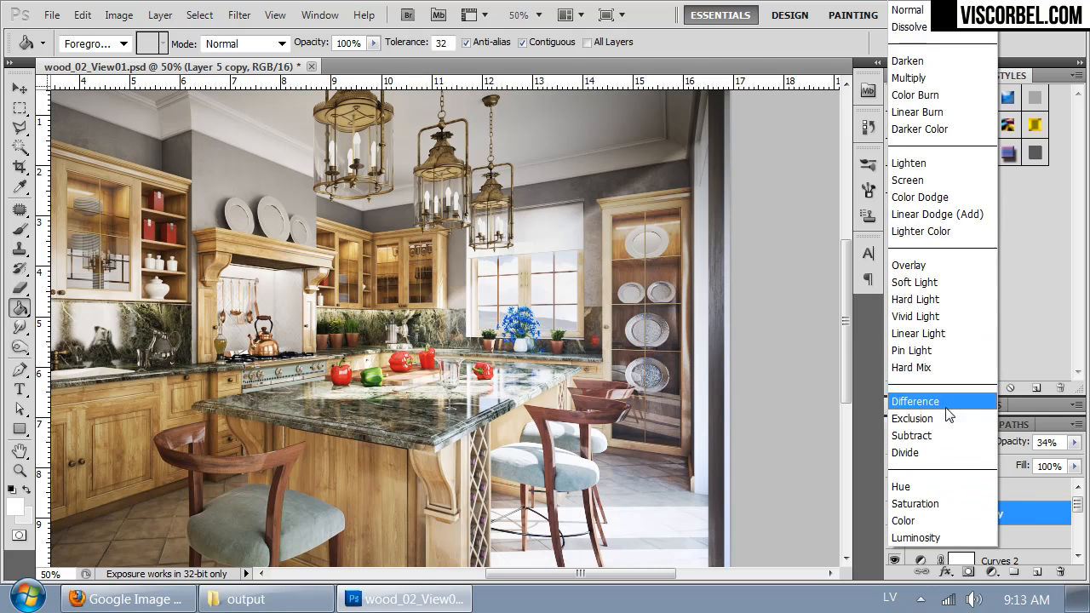
{"action": "left_click", "coordinate": [907, 10]}
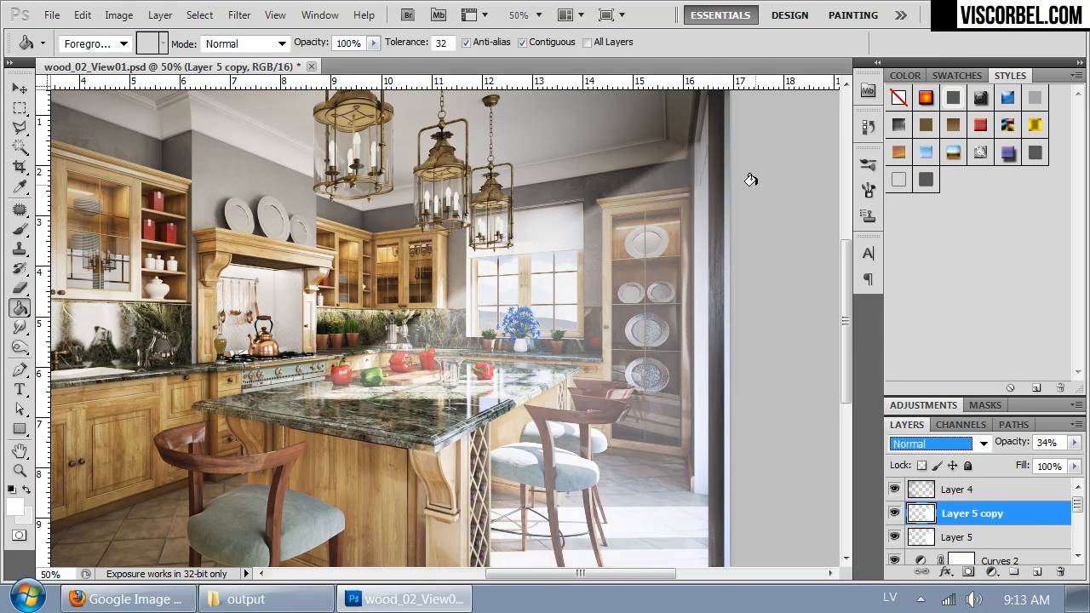
{"action": "left_click", "coordinate": [1072, 443]}
{"action": "left_click_drag", "start_coordinate": [1013, 462], "coordinate": [996, 458]}
{"action": "left_click", "coordinate": [791, 345]}
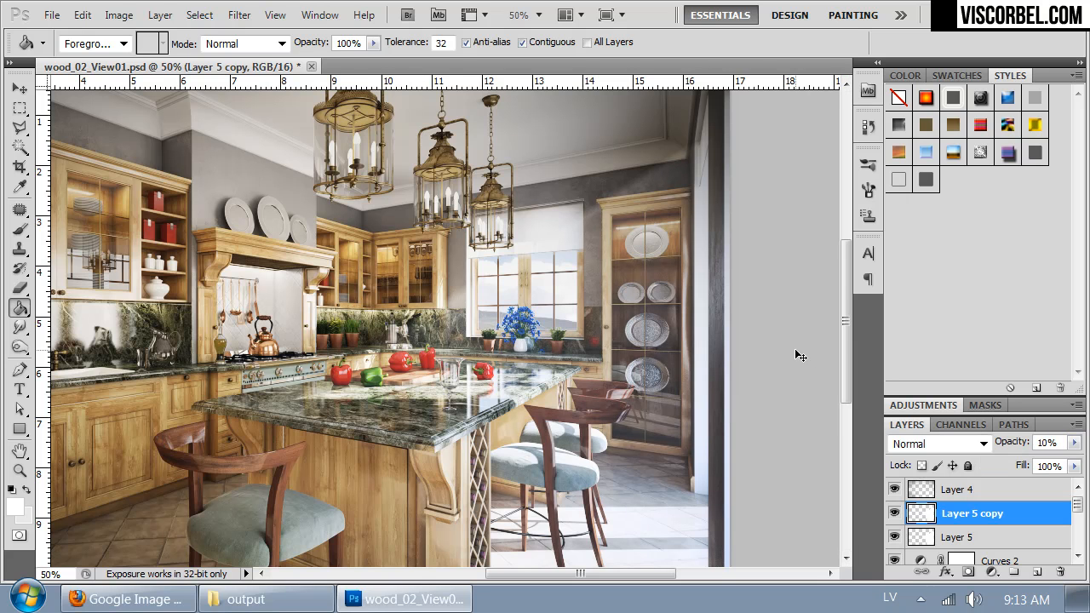
Step: Lower the opacity of the original Overlay light-beam layer, Layer 5, to 22%
{"action": "key", "text": "ctrl+minus"}
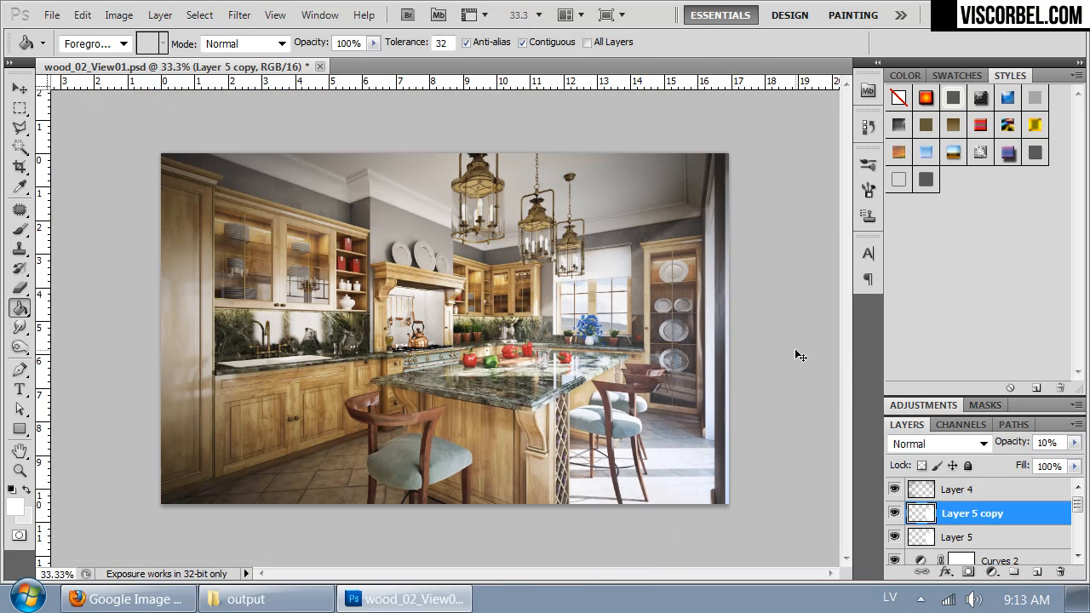
{"action": "left_click", "coordinate": [985, 538]}
{"action": "left_click", "coordinate": [1074, 442]}
{"action": "left_click_drag", "start_coordinate": [1021, 461], "coordinate": [1007, 461]}
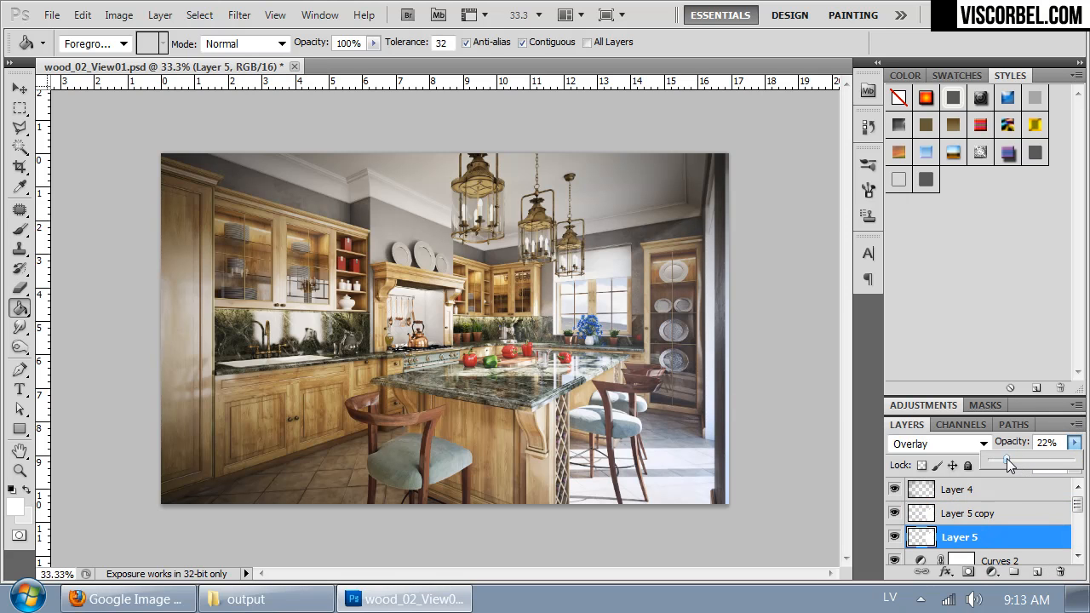
Step: Move Layer 5 copy below Layer 5 and compare the image with and without Layer 5
{"action": "left_click_drag", "start_coordinate": [979, 522], "coordinate": [975, 545]}
{"action": "left_click", "coordinate": [894, 513]}
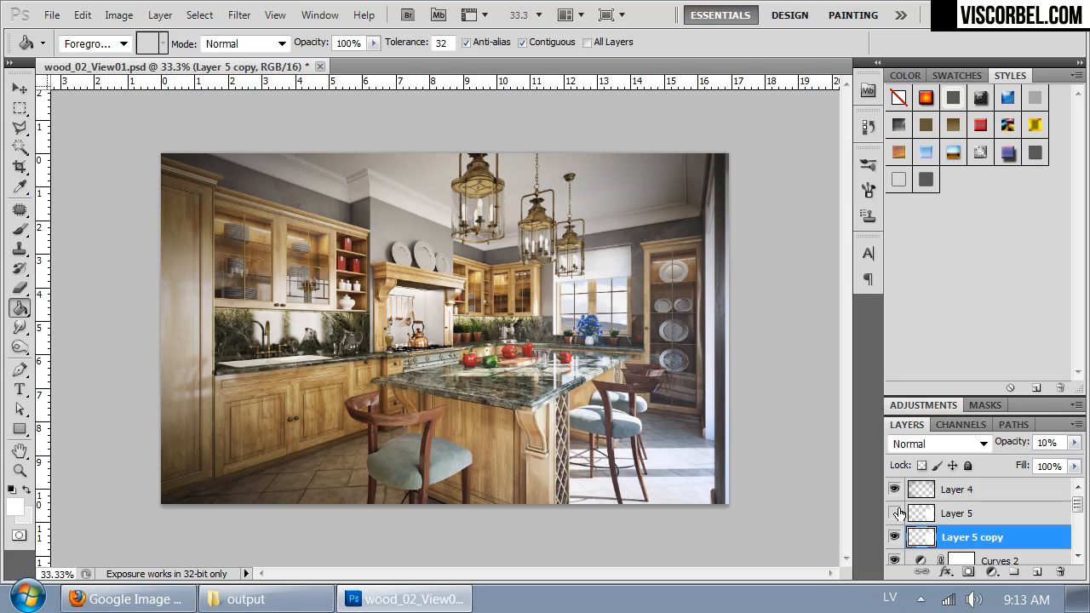
{"action": "left_click", "coordinate": [898, 514]}
{"action": "left_click", "coordinate": [898, 513]}
{"action": "left_click", "coordinate": [899, 513]}
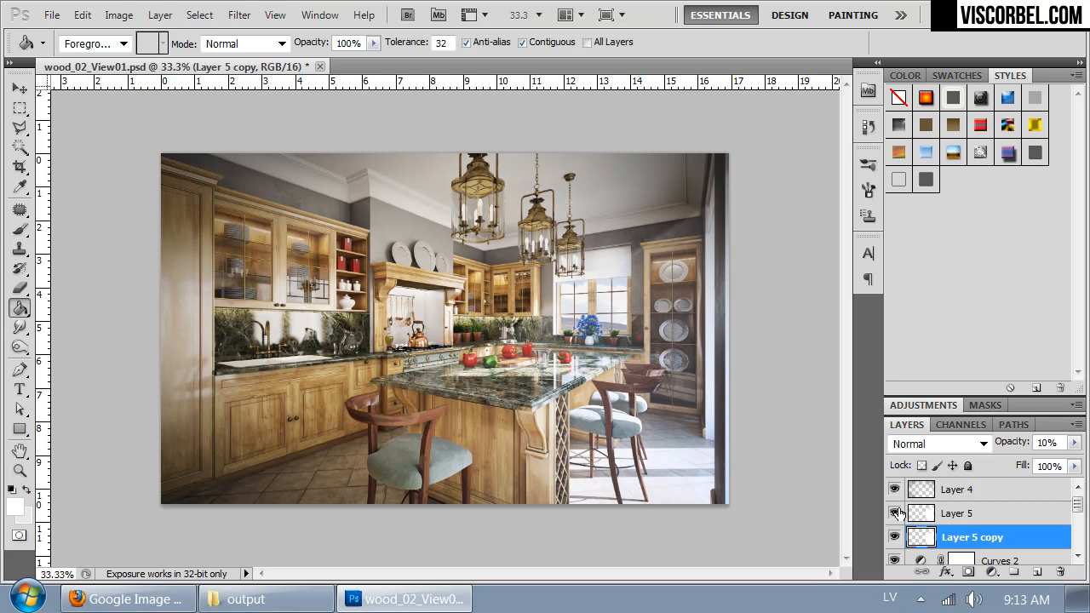
{"action": "left_click", "coordinate": [991, 518]}
{"action": "left_click", "coordinate": [894, 513]}
{"action": "left_click", "coordinate": [894, 513]}
{"action": "left_click", "coordinate": [894, 513]}
{"action": "left_click", "coordinate": [894, 514]}
Step: Apply a Motion Blur to Layer 5 copy with an angle of 23° and a distance of 155 pixels
{"action": "left_click", "coordinate": [930, 536]}
{"action": "left_click", "coordinate": [239, 14]}
{"action": "mouse_move", "coordinate": [339, 214]}
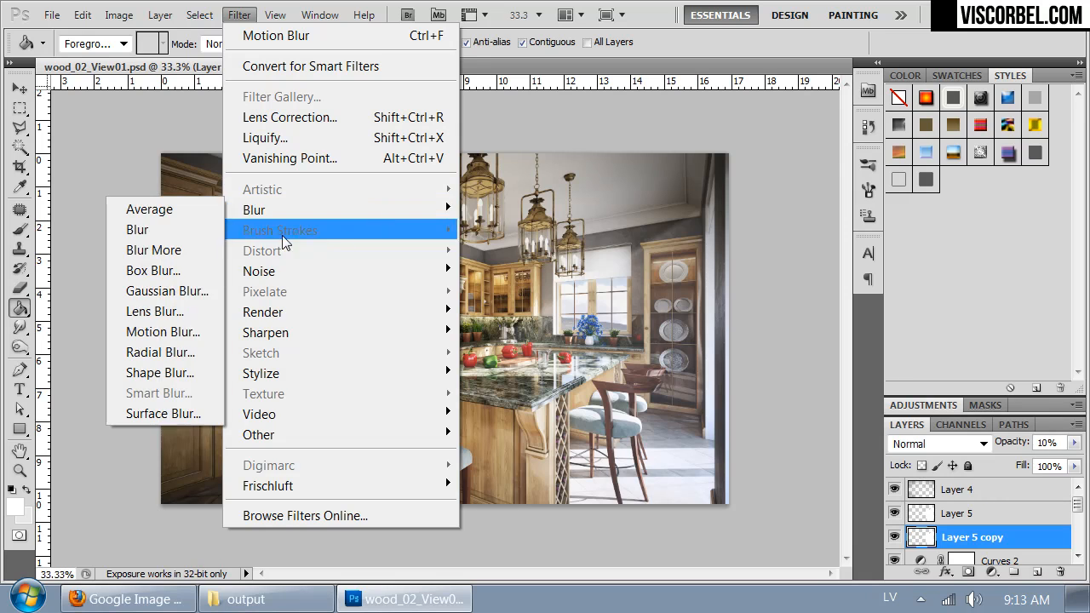
{"action": "left_click", "coordinate": [162, 334]}
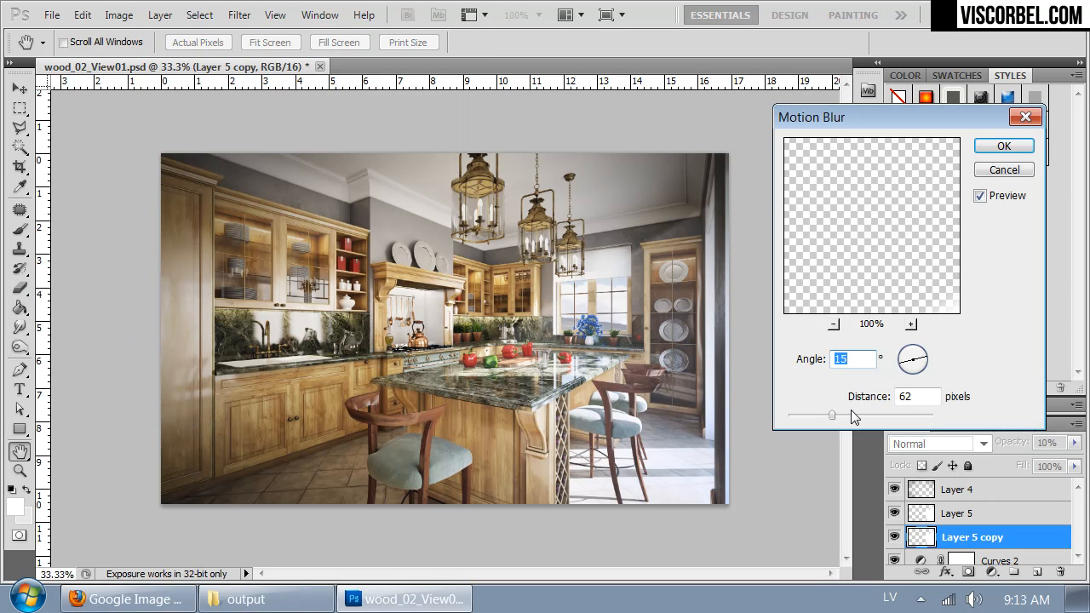
{"action": "left_click_drag", "start_coordinate": [865, 416], "coordinate": [855, 415]}
{"action": "left_click", "coordinate": [904, 365]}
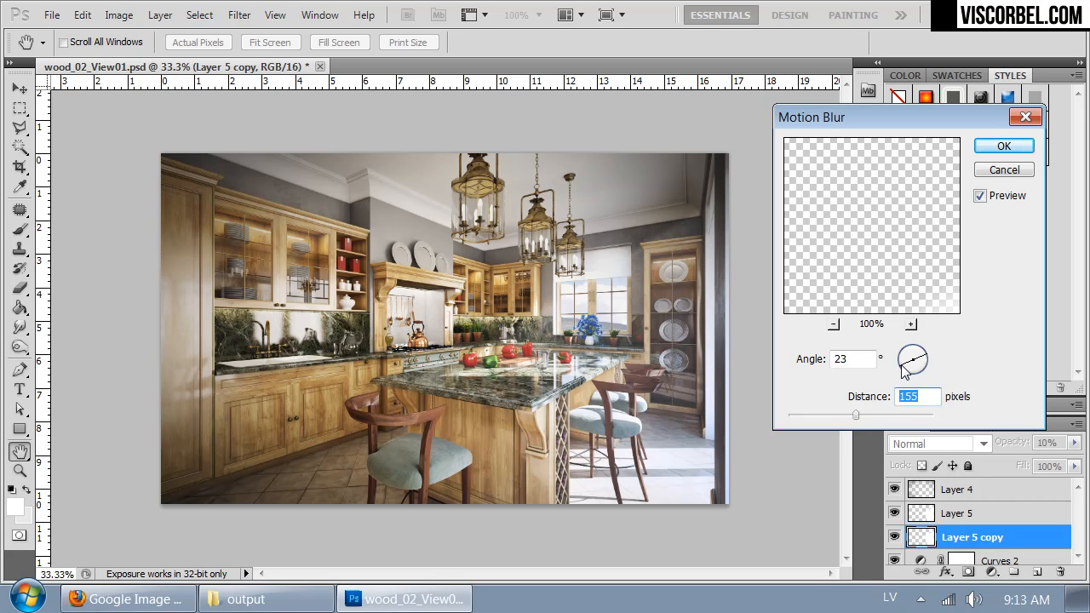
{"action": "left_click", "coordinate": [1004, 146]}
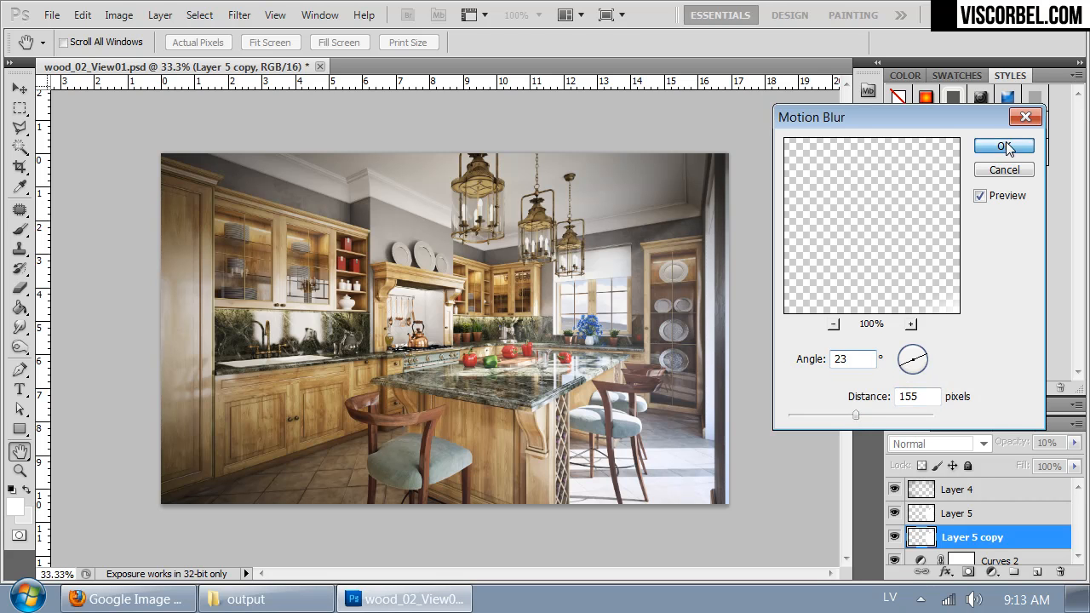
Step: Set the opacity of Layer 5 copy to 7% and the opacity of Layer 5 to 15%
{"action": "left_click_drag", "start_coordinate": [1063, 441], "coordinate": [986, 446]}
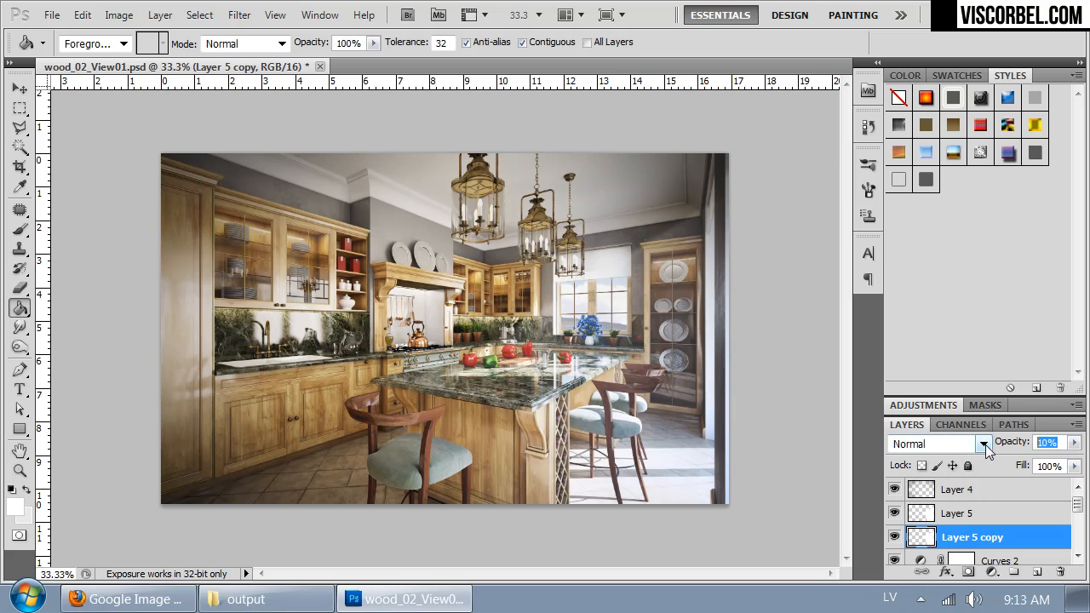
{"action": "type", "text": "7"}
{"action": "key", "text": "Return"}
{"action": "left_click", "coordinate": [953, 515]}
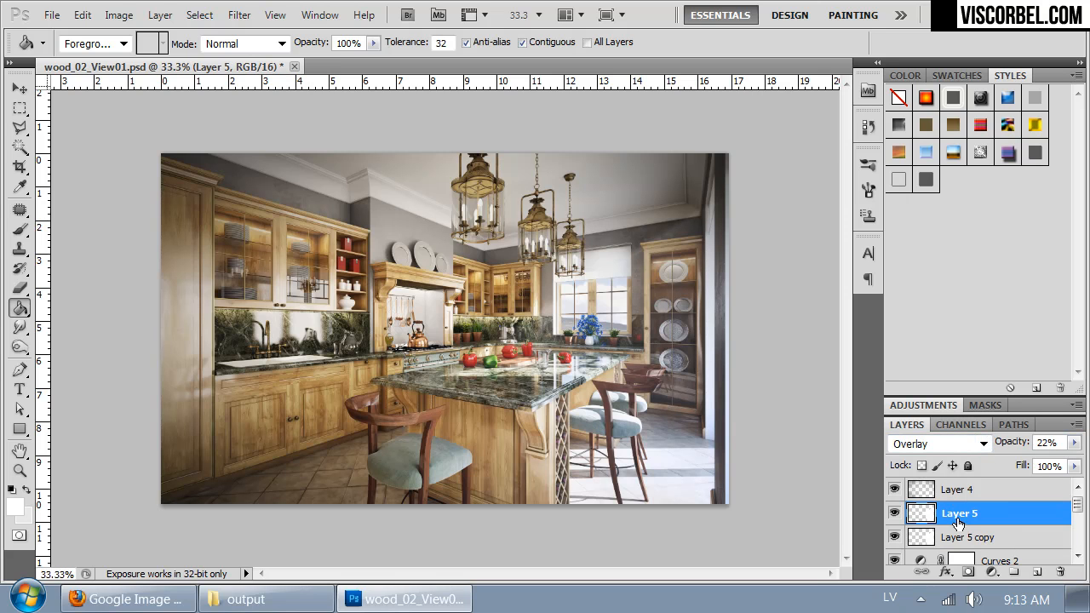
{"action": "left_click_drag", "start_coordinate": [1066, 441], "coordinate": [969, 450]}
{"action": "type", "text": "15"}
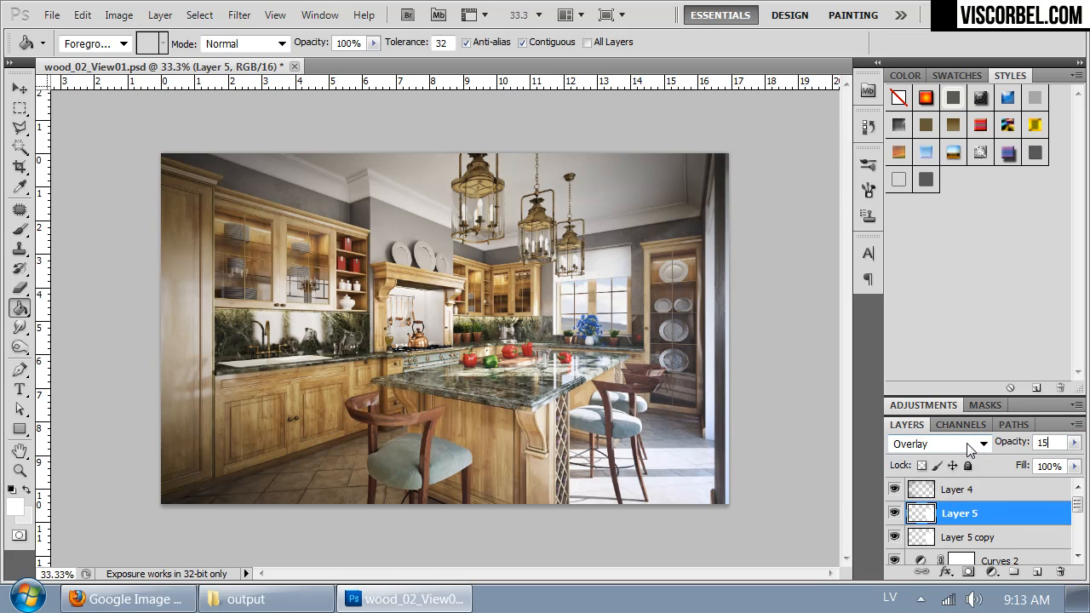
{"action": "left_click", "coordinate": [966, 536]}
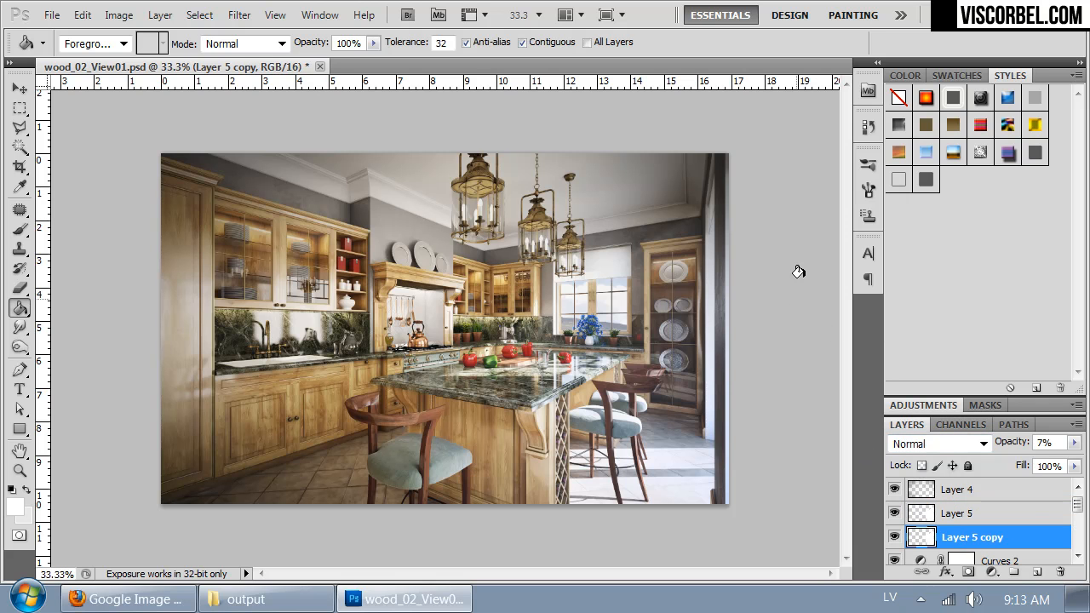
Step: Create a new empty layer directly above Layer 5
{"action": "key", "text": "ctrl+plus"}
{"action": "left_click_drag", "start_coordinate": [692, 362], "coordinate": [673, 447]}
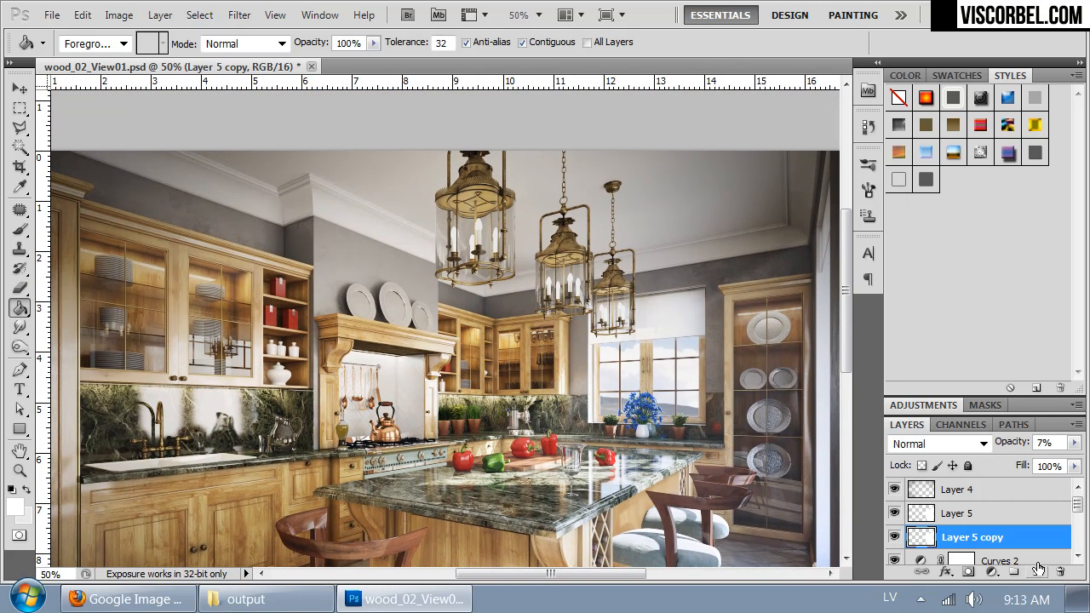
{"action": "left_click", "coordinate": [987, 515]}
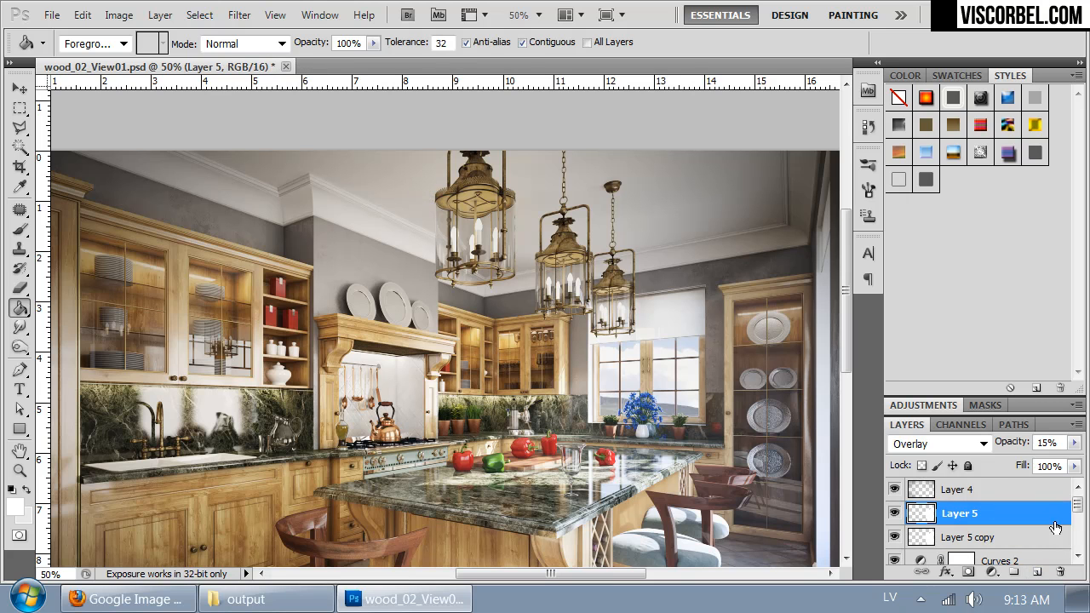
{"action": "left_click", "coordinate": [1036, 571]}
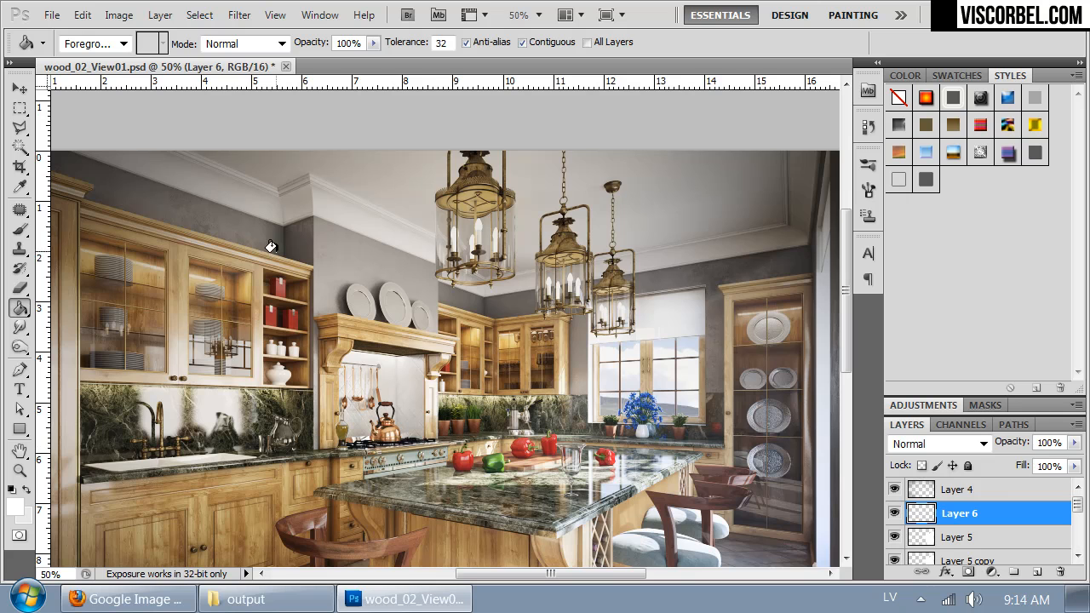
Step: Outline the candles of the three hanging lanterns in one freehand selection with the Lasso tool
{"action": "key", "text": "ctrl+plus"}
{"action": "left_click_drag", "start_coordinate": [674, 281], "coordinate": [546, 345]}
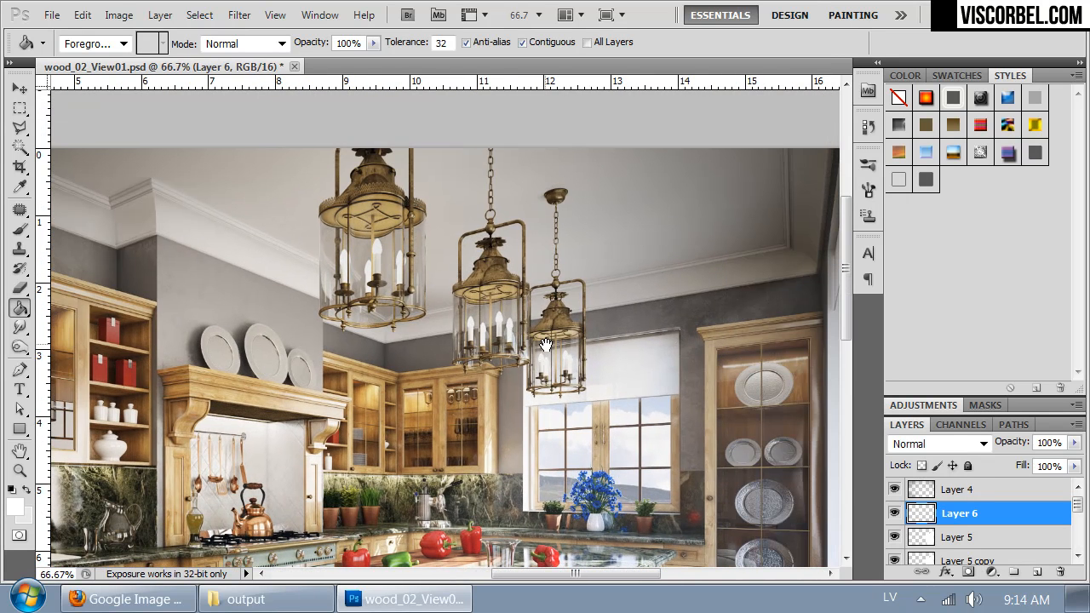
{"action": "key", "text": "l"}
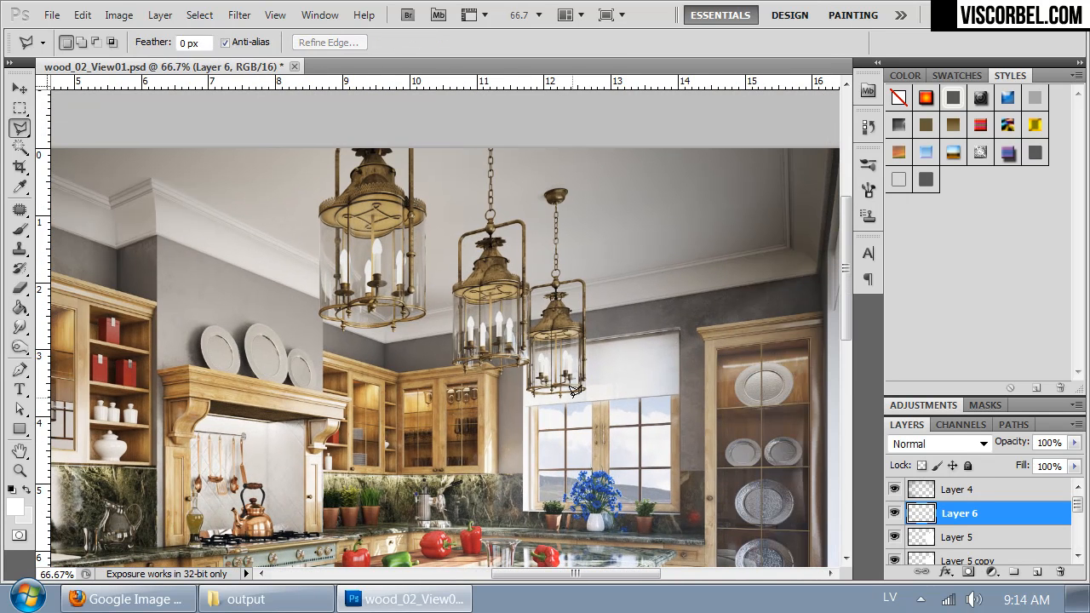
{"action": "key", "text": "shift+l"}
{"action": "key", "text": "shift+l"}
{"action": "left_click_drag", "start_coordinate": [349, 215], "coordinate": [359, 336]}
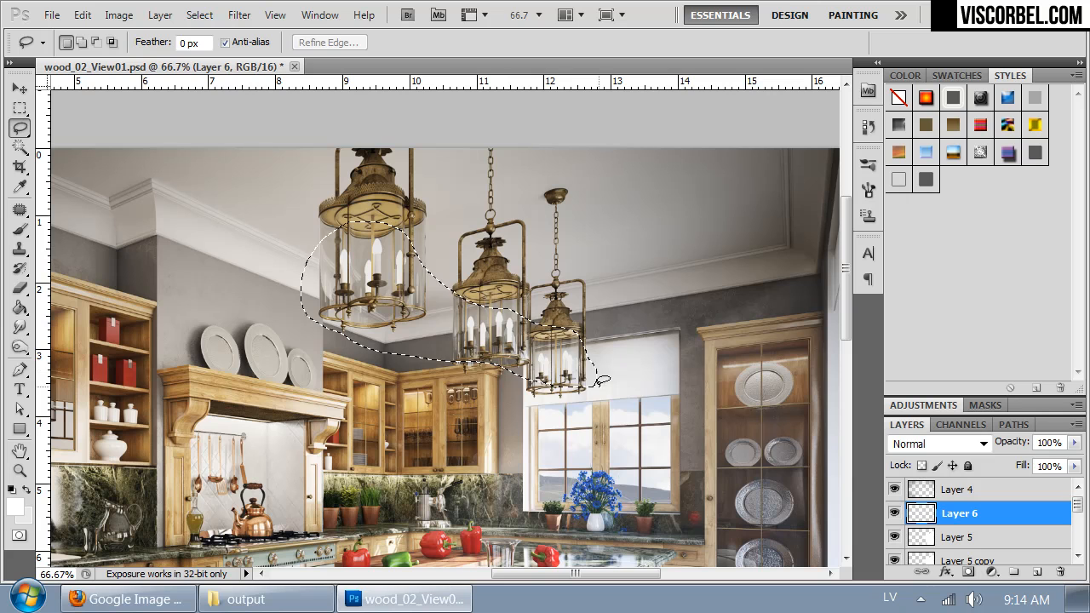
{"action": "left_click_drag", "start_coordinate": [598, 381], "coordinate": [596, 381]}
Step: Start a Color Range selection using Sampled Colors within the lantern outline, keeping the dialog clear of the lanterns
{"action": "left_click", "coordinate": [197, 15]}
{"action": "mouse_move", "coordinate": [174, 21]}
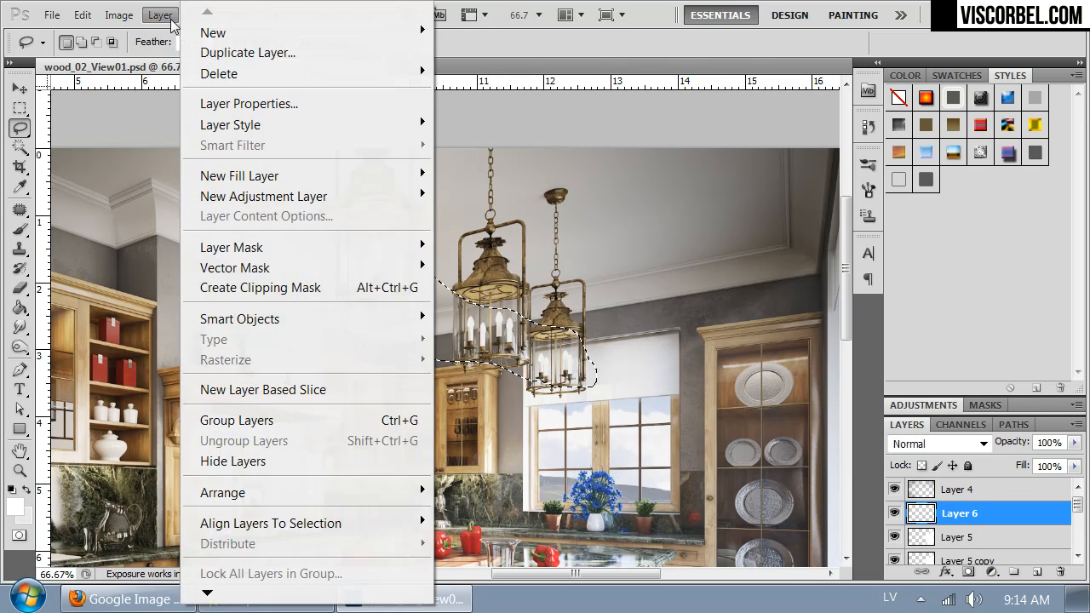
{"action": "mouse_move", "coordinate": [137, 18]}
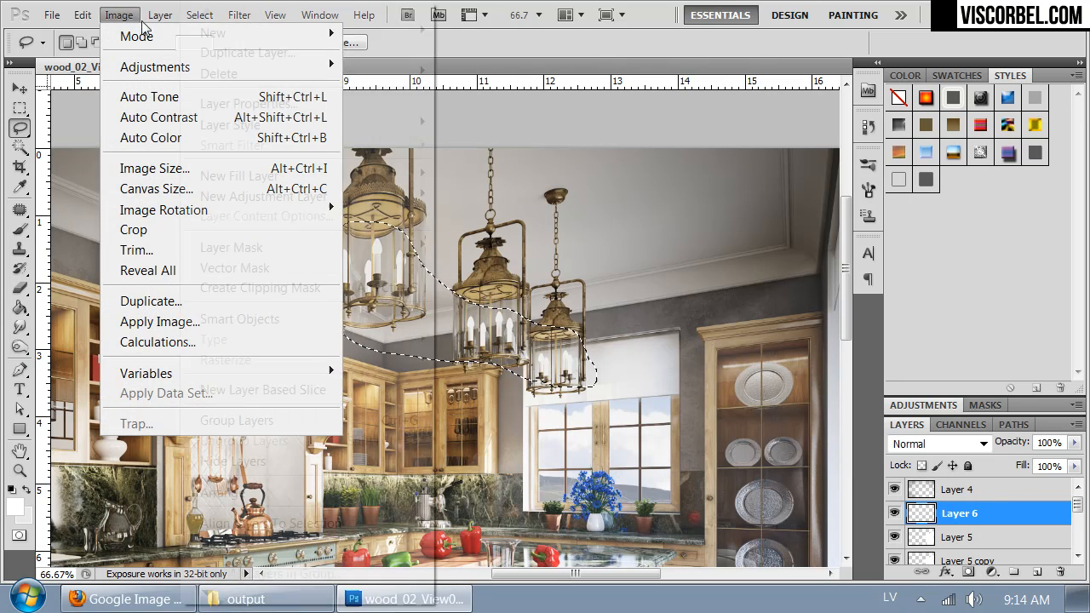
{"action": "left_click", "coordinate": [656, 4]}
{"action": "left_click", "coordinate": [212, 15]}
{"action": "left_click", "coordinate": [244, 198]}
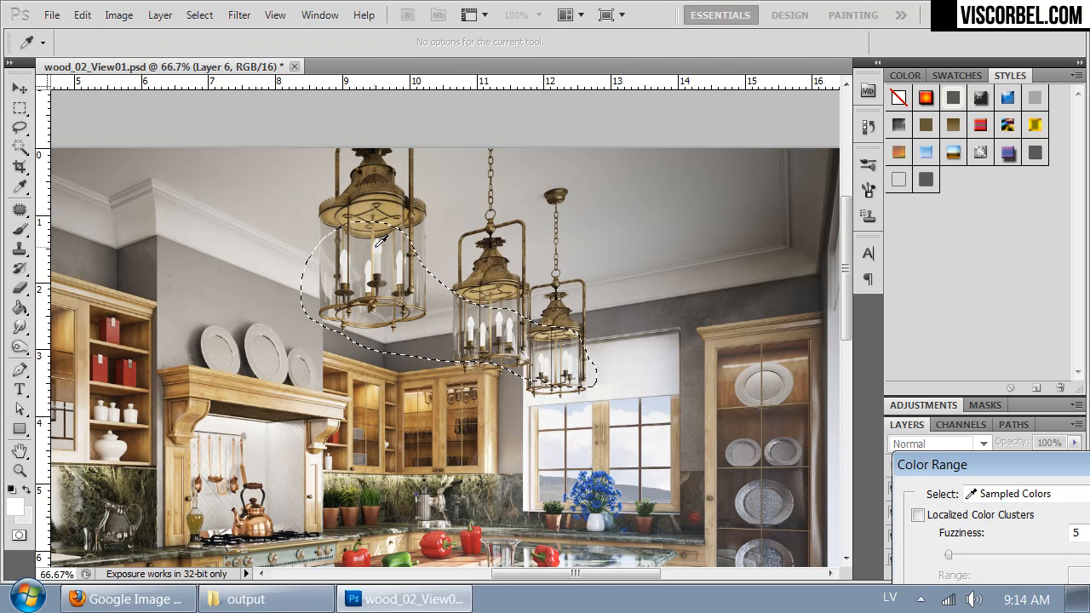
{"action": "left_click_drag", "start_coordinate": [997, 462], "coordinate": [758, 215]}
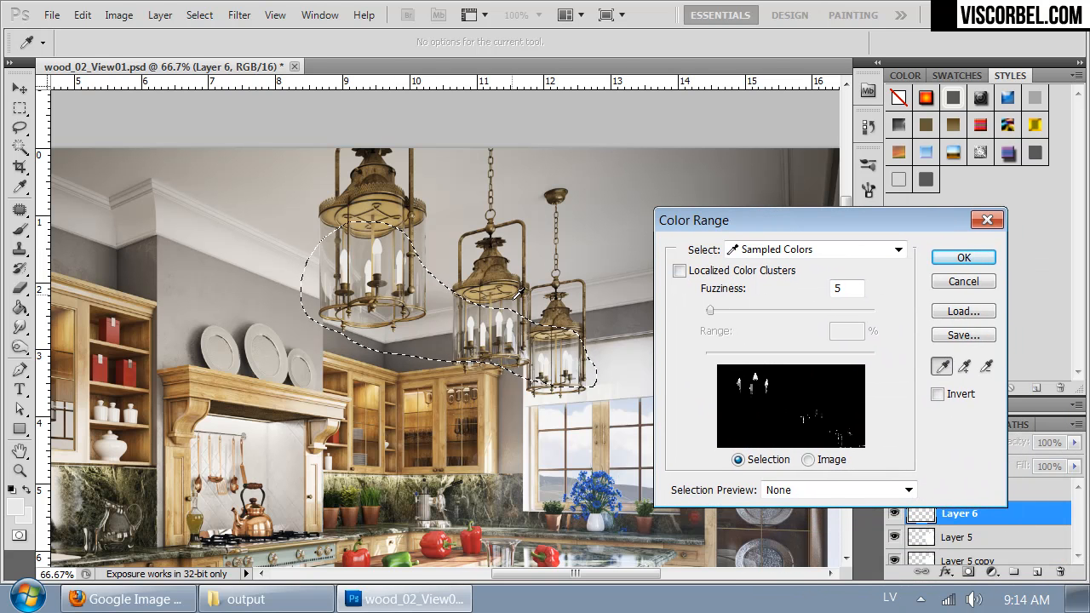
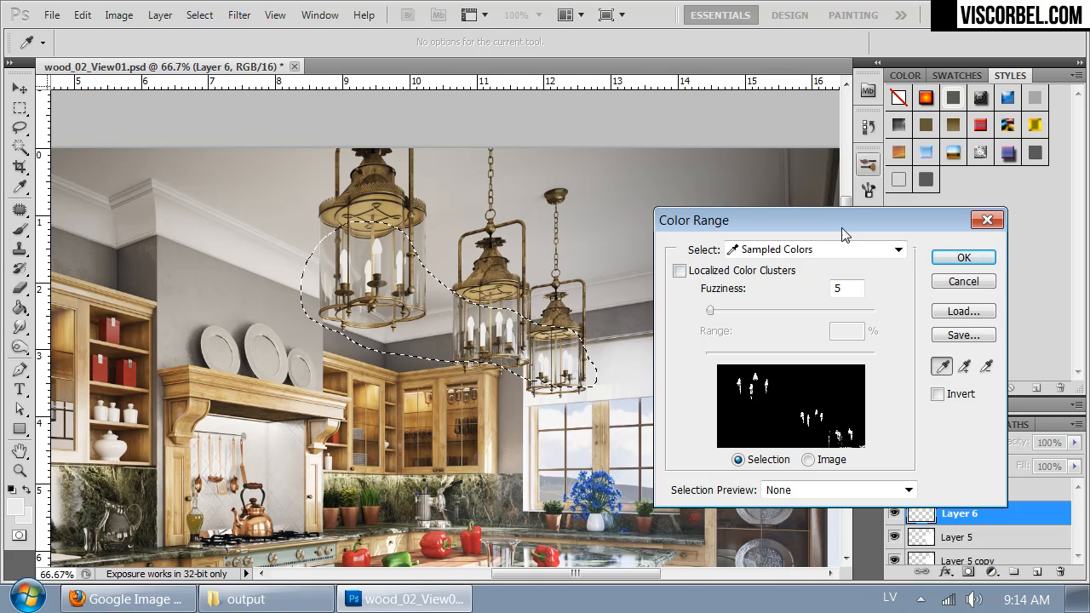
Step: Confirm the Color Range selection of the candles, then copy the merged image and paste it in place on Layer 6
{"action": "left_click", "coordinate": [963, 254]}
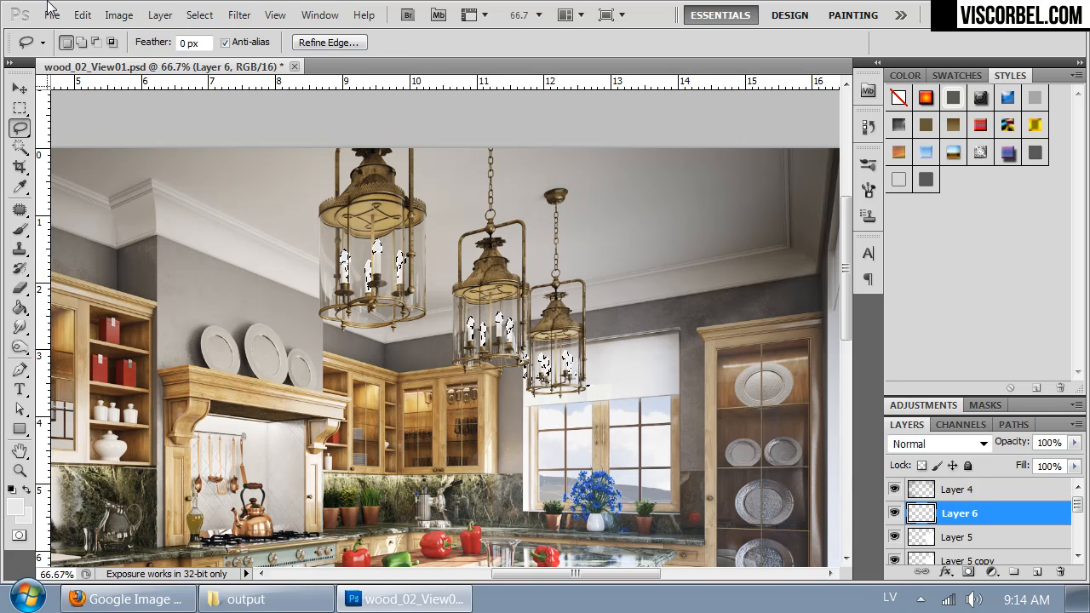
{"action": "left_click", "coordinate": [82, 15]}
{"action": "left_click", "coordinate": [247, 174]}
{"action": "left_click", "coordinate": [82, 15]}
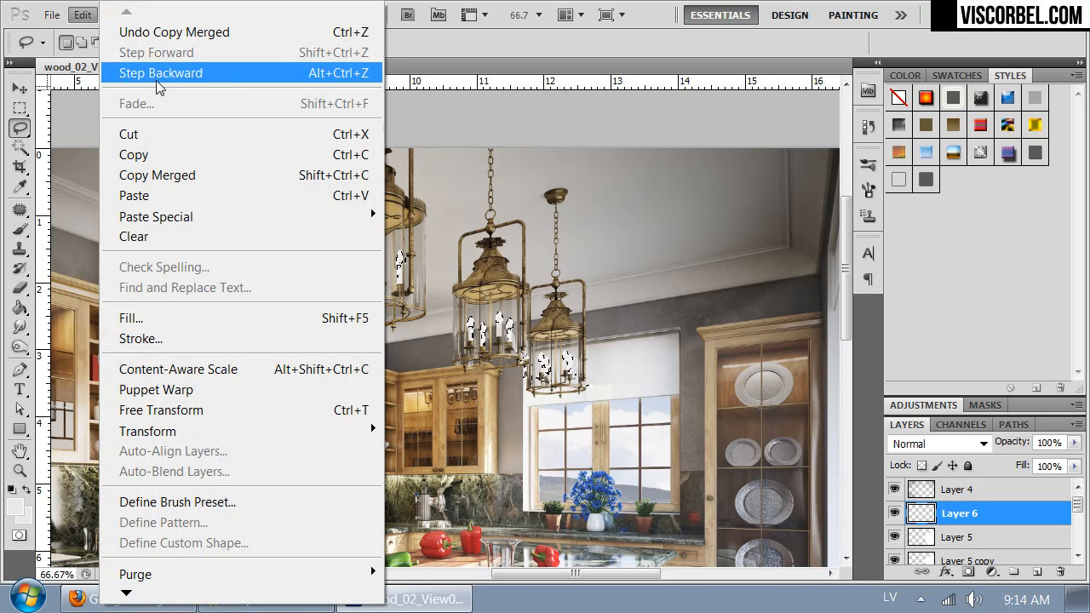
{"action": "mouse_move", "coordinate": [189, 214]}
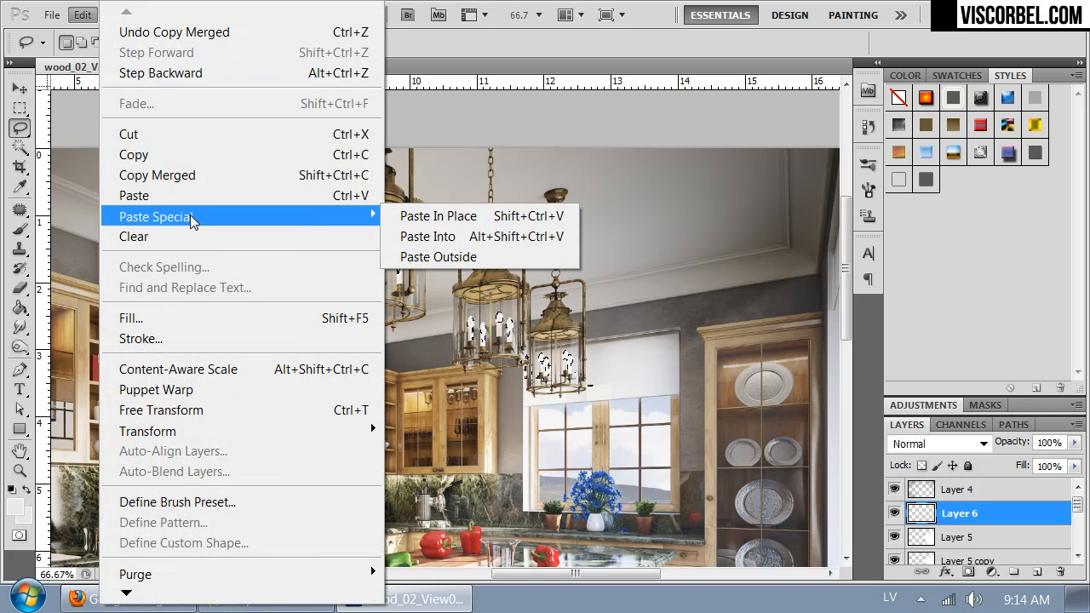
{"action": "left_click", "coordinate": [434, 216]}
Step: Toggle Layer 6's visibility to compare the lanterns with and without the pasted candles
{"action": "left_click", "coordinate": [893, 513]}
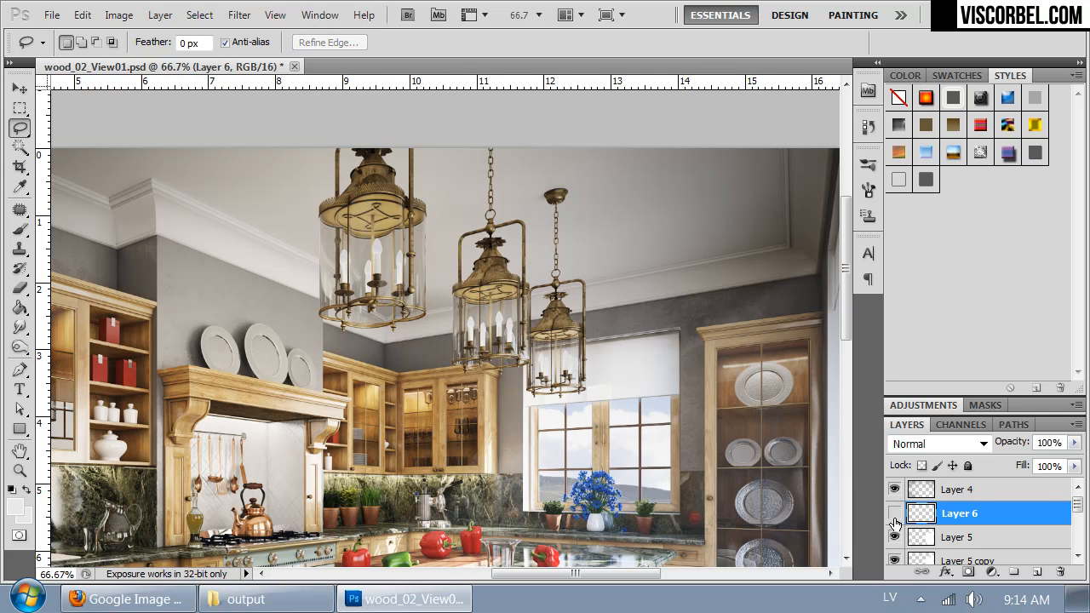
{"action": "left_click", "coordinate": [893, 513]}
{"action": "left_click", "coordinate": [893, 513]}
{"action": "left_click", "coordinate": [893, 513]}
{"action": "left_click", "coordinate": [897, 513]}
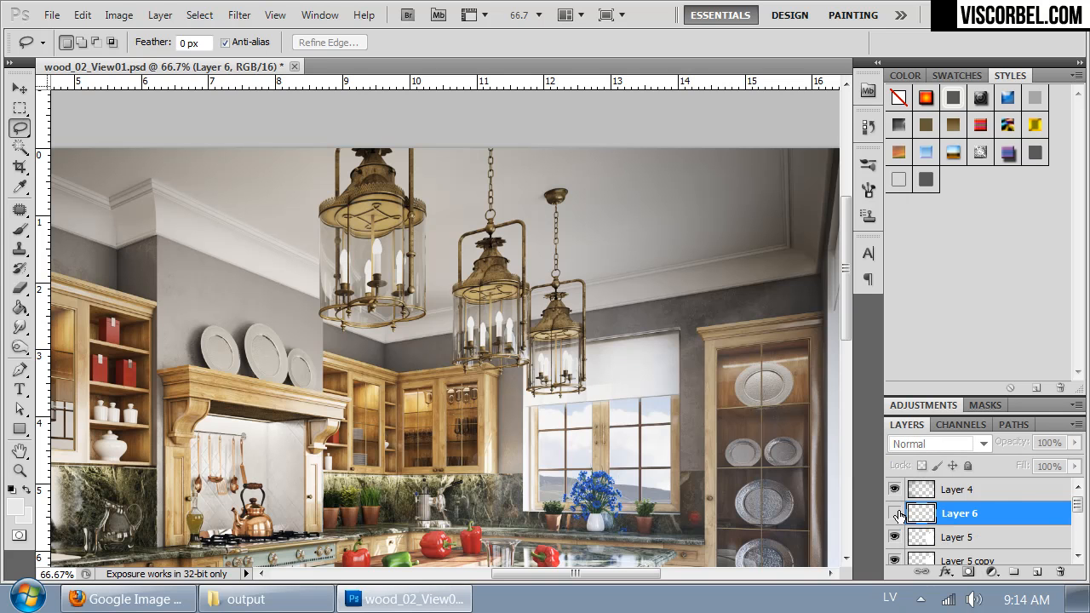
Step: Hide Layer 4, keep Layer 6 shown, and undo the candle paste so the candle selection is active again
{"action": "left_click", "coordinate": [896, 491]}
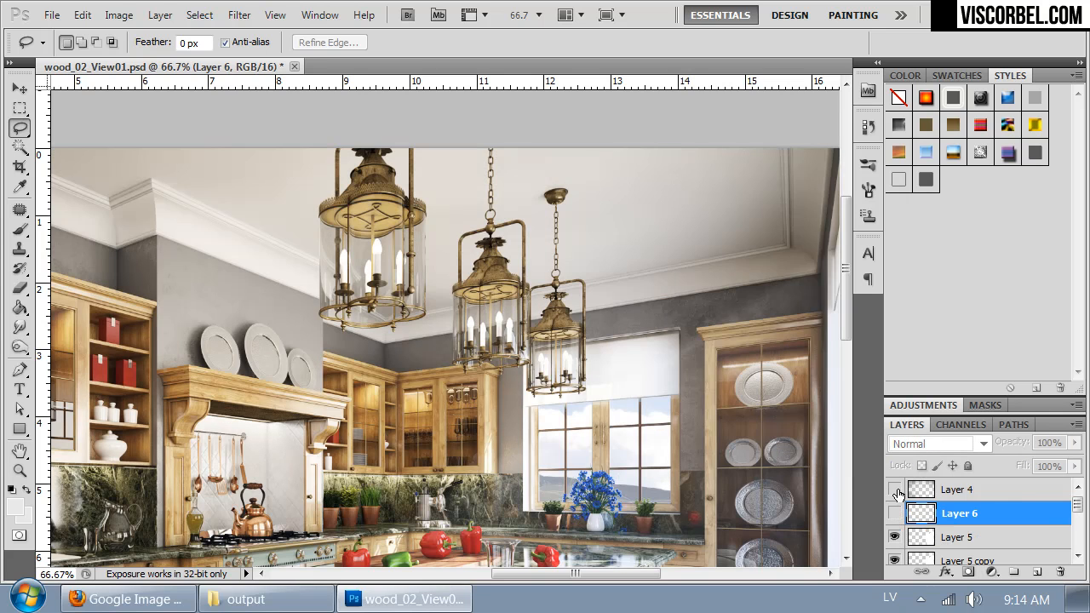
{"action": "left_click", "coordinate": [896, 513]}
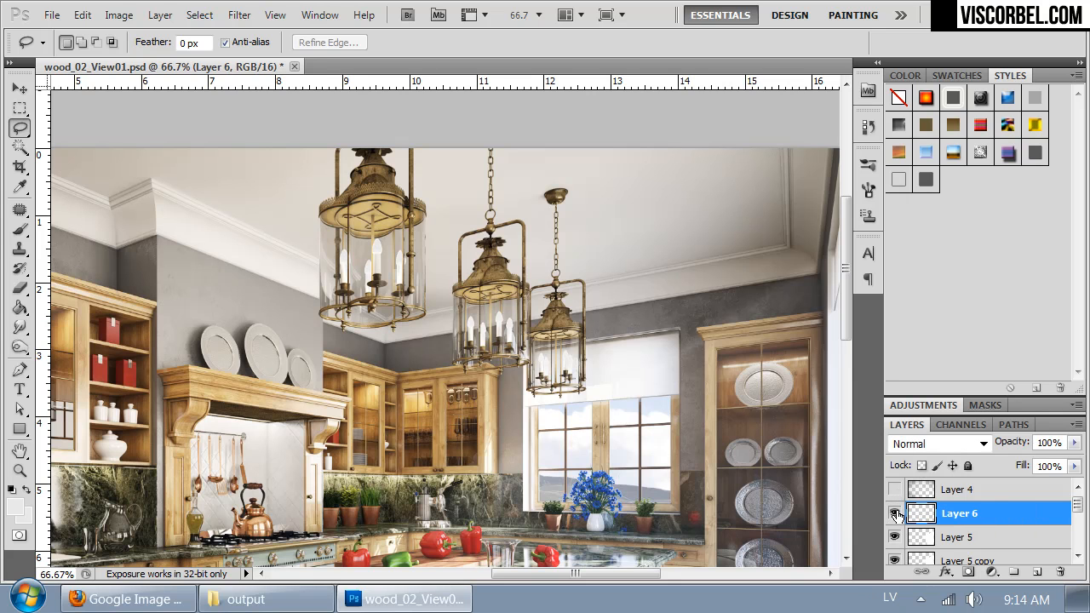
{"action": "key", "text": "ctrl+z"}
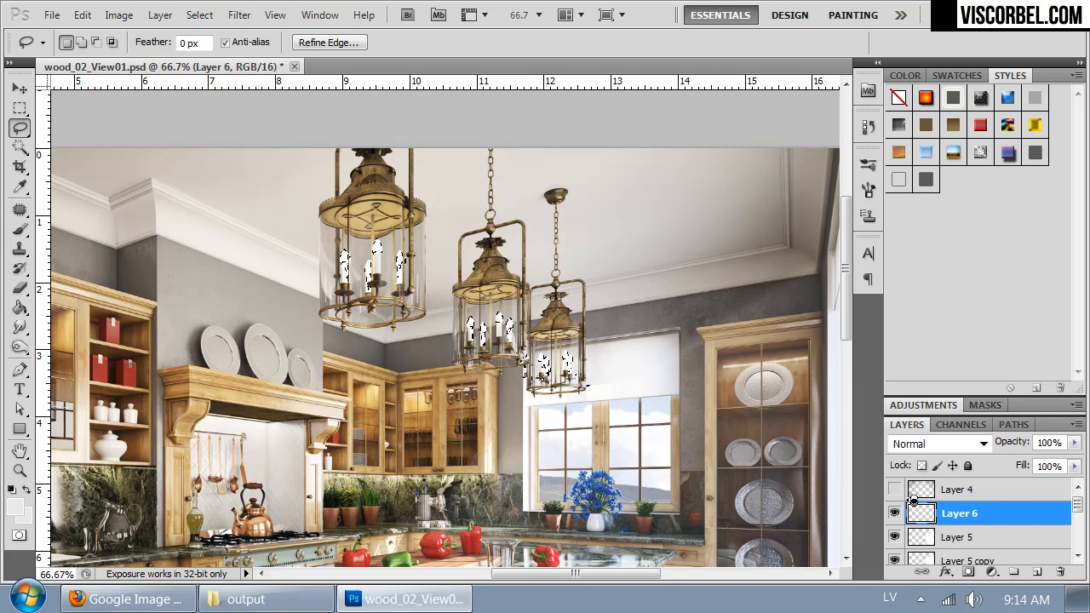
{"action": "left_click", "coordinate": [894, 492]}
{"action": "left_click", "coordinate": [894, 492]}
{"action": "left_click", "coordinate": [893, 492]}
{"action": "left_click", "coordinate": [894, 492]}
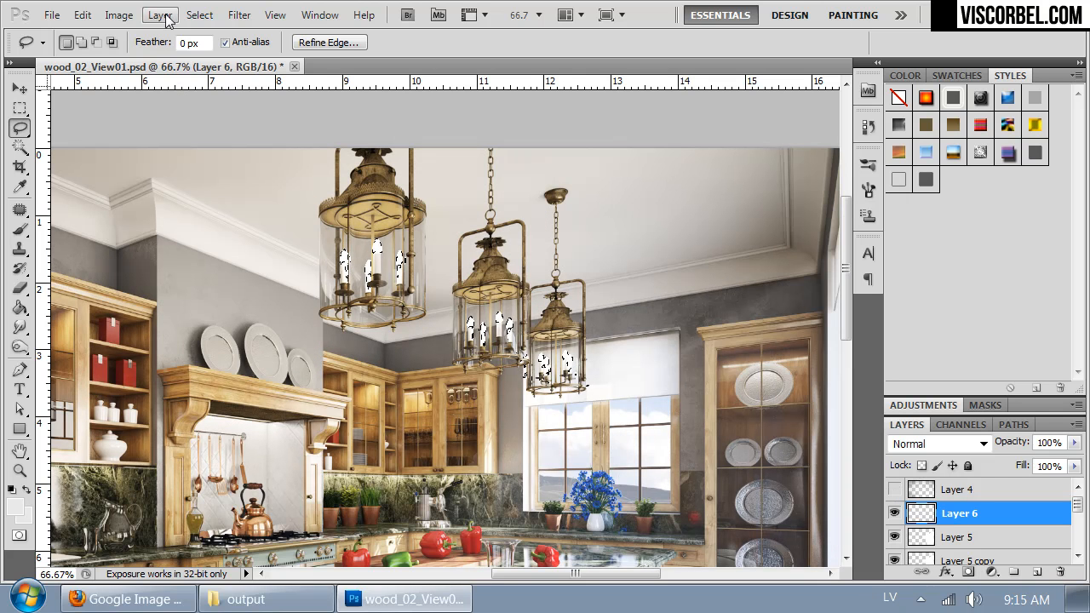
Step: With Layer 4 hidden, copy the selected candles merged and paste them in place on Layer 6
{"action": "left_click", "coordinate": [82, 15]}
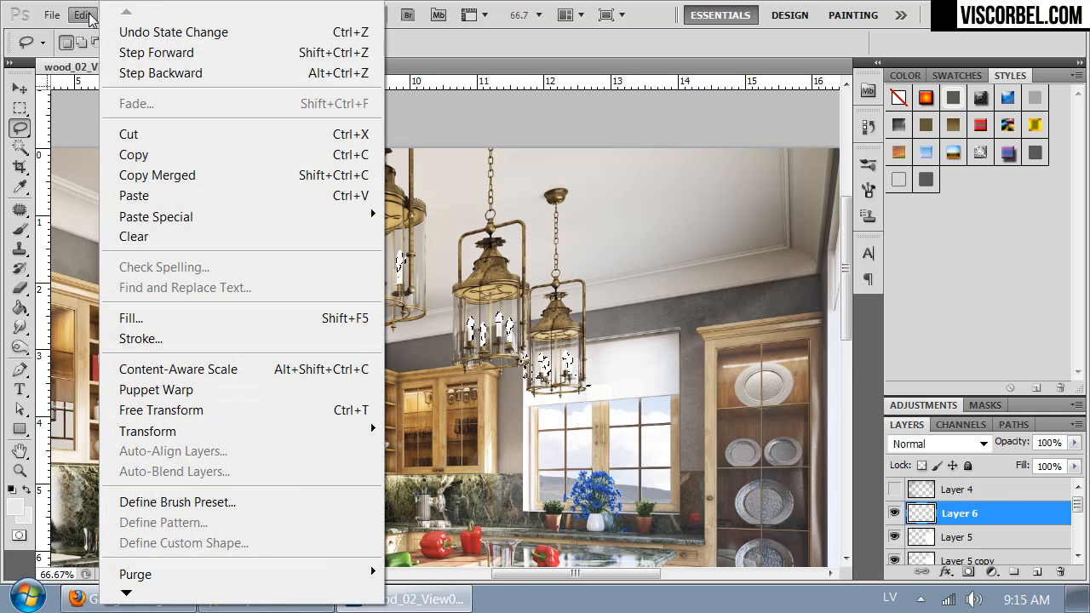
{"action": "left_click", "coordinate": [158, 174]}
{"action": "left_click", "coordinate": [89, 17]}
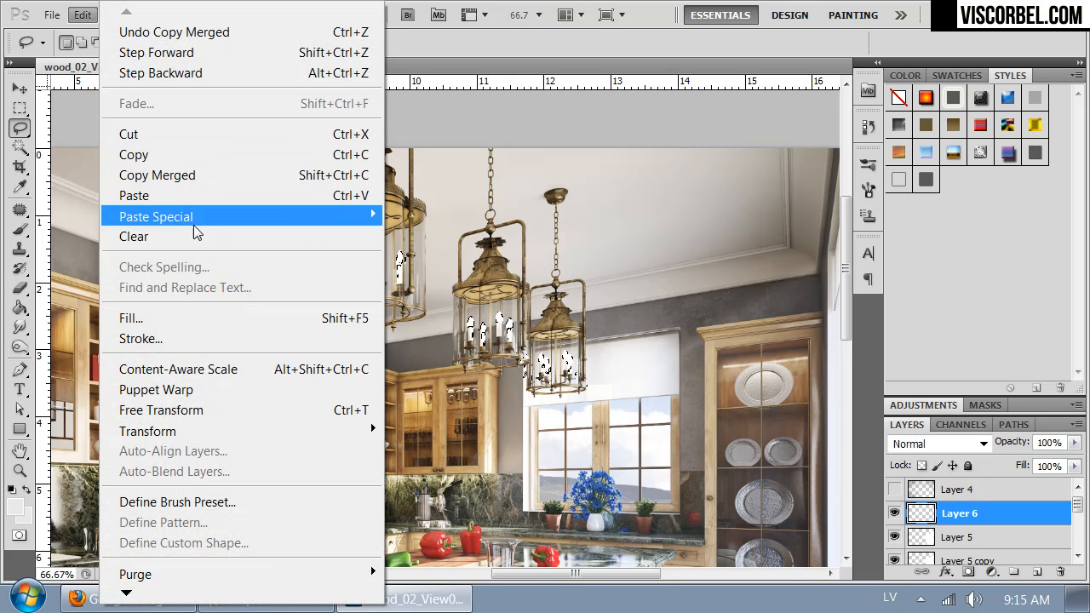
{"action": "mouse_move", "coordinate": [352, 213]}
{"action": "left_click", "coordinate": [460, 215]}
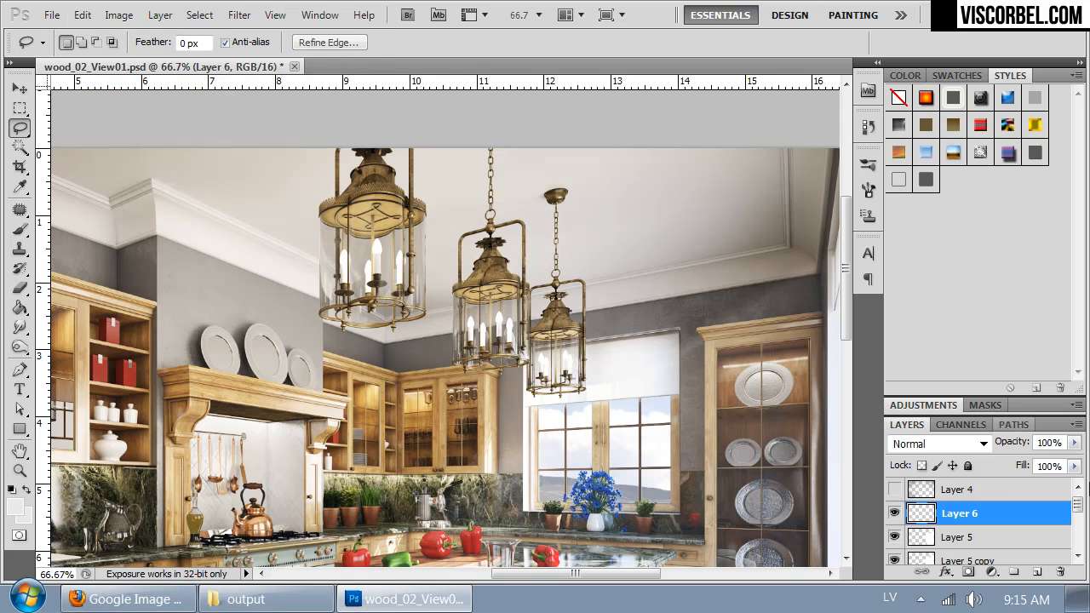
Step: Show Layer 4 again and move Layer 6 directly above it in the layer stack
{"action": "left_click", "coordinate": [893, 489]}
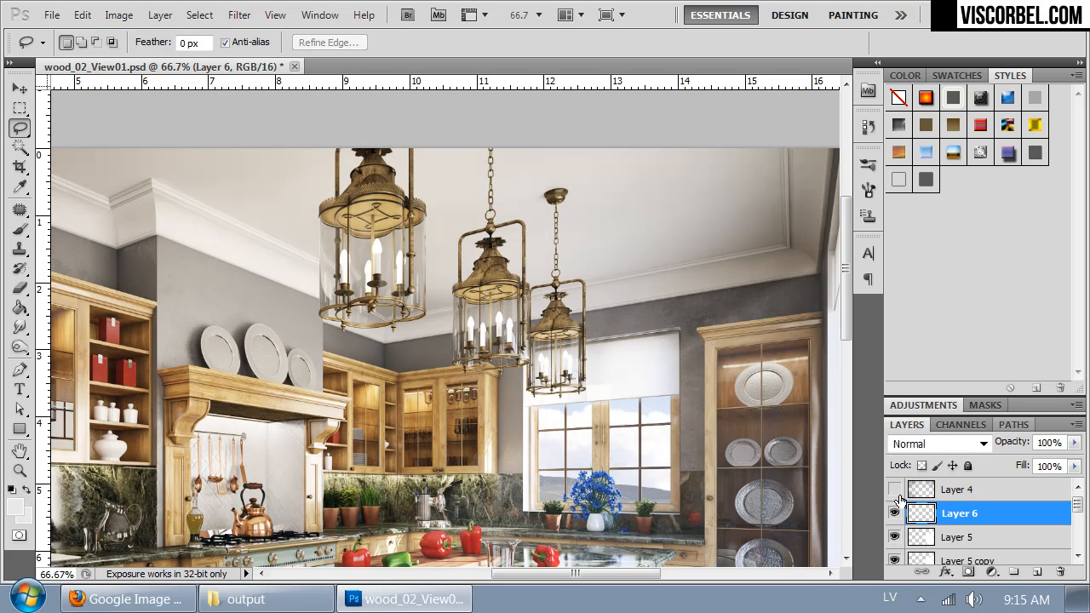
{"action": "left_click", "coordinate": [893, 489]}
{"action": "left_click_drag", "start_coordinate": [926, 514], "coordinate": [928, 487]}
{"action": "key", "text": "ctrl+minus"}
{"action": "key", "text": "ctrl+minus"}
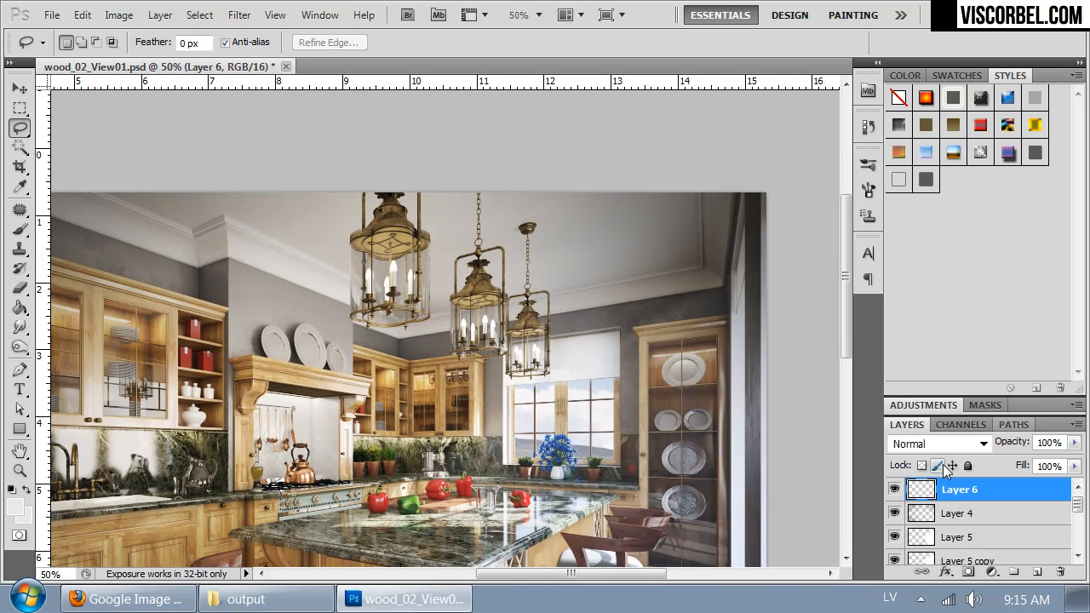
Step: Rename Layer 6 as lights
{"action": "key", "text": "ctrl+plus"}
{"action": "key", "text": "ctrl+plus"}
{"action": "left_click_drag", "start_coordinate": [713, 422], "coordinate": [600, 543]}
{"action": "double_click", "coordinate": [966, 490]}
{"action": "type", "text": "o"}
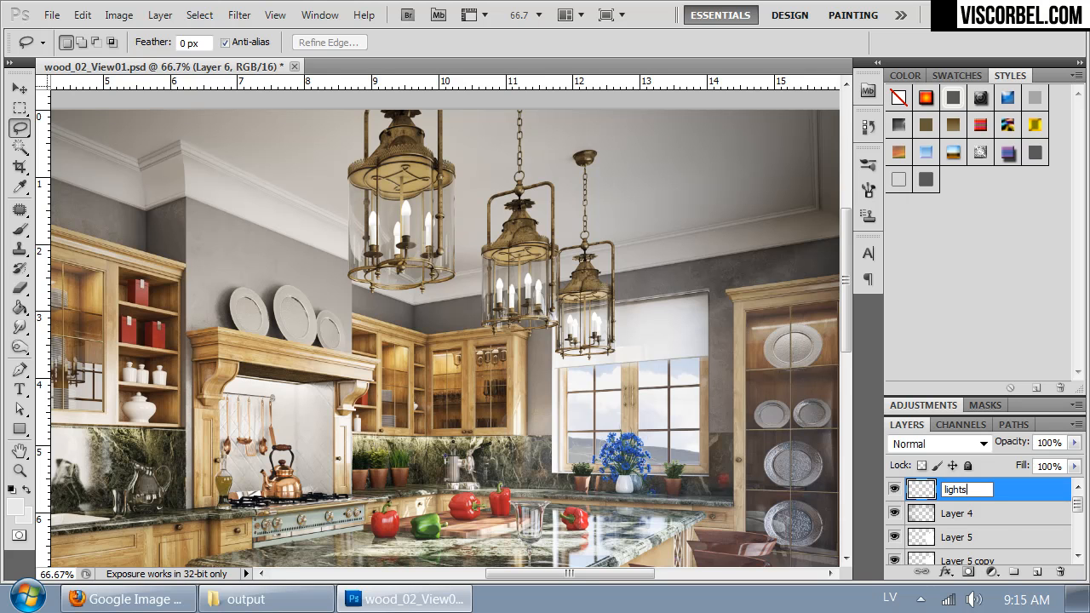
{"action": "key", "text": "Return"}
Step: Duplicate the lights layer and apply a Gaussian Blur with a radius of 3.5 pixels to the duplicate
{"action": "key", "text": "ctrl+j"}
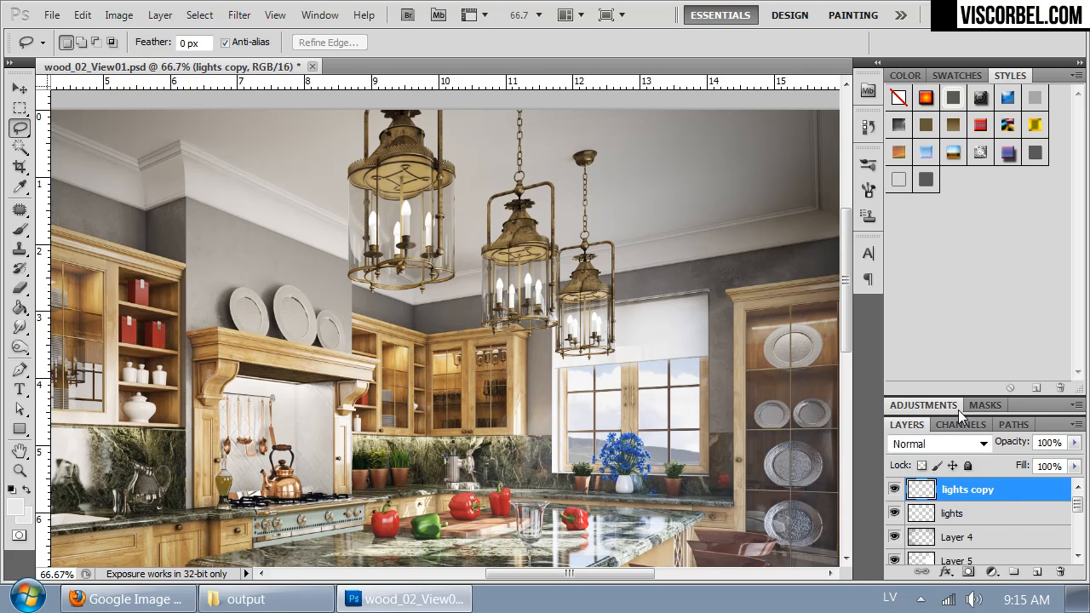
{"action": "left_click", "coordinate": [239, 15]}
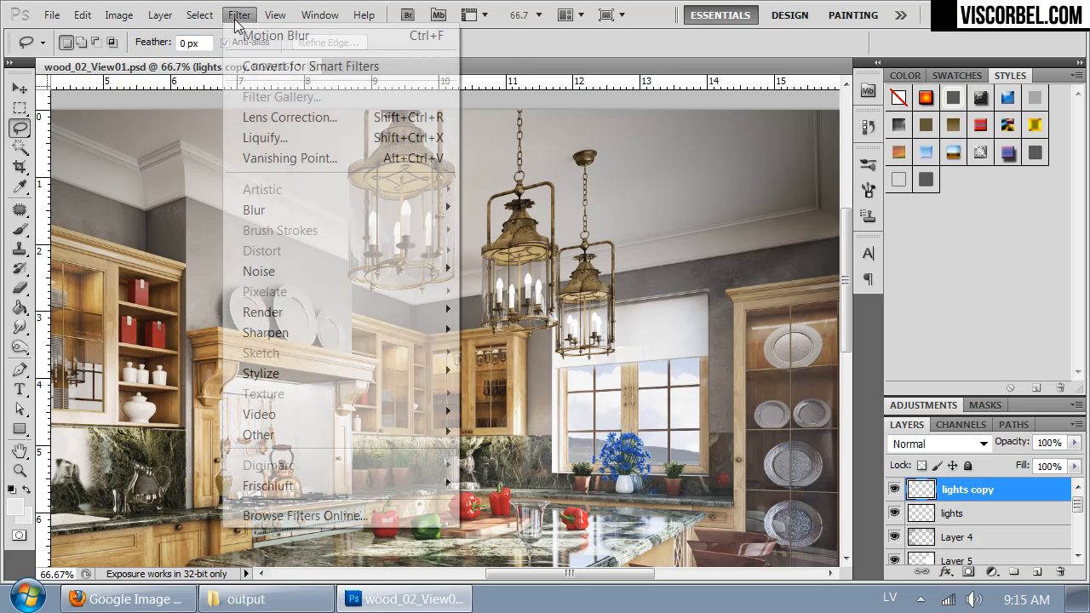
{"action": "mouse_move", "coordinate": [398, 213]}
{"action": "left_click", "coordinate": [193, 290]}
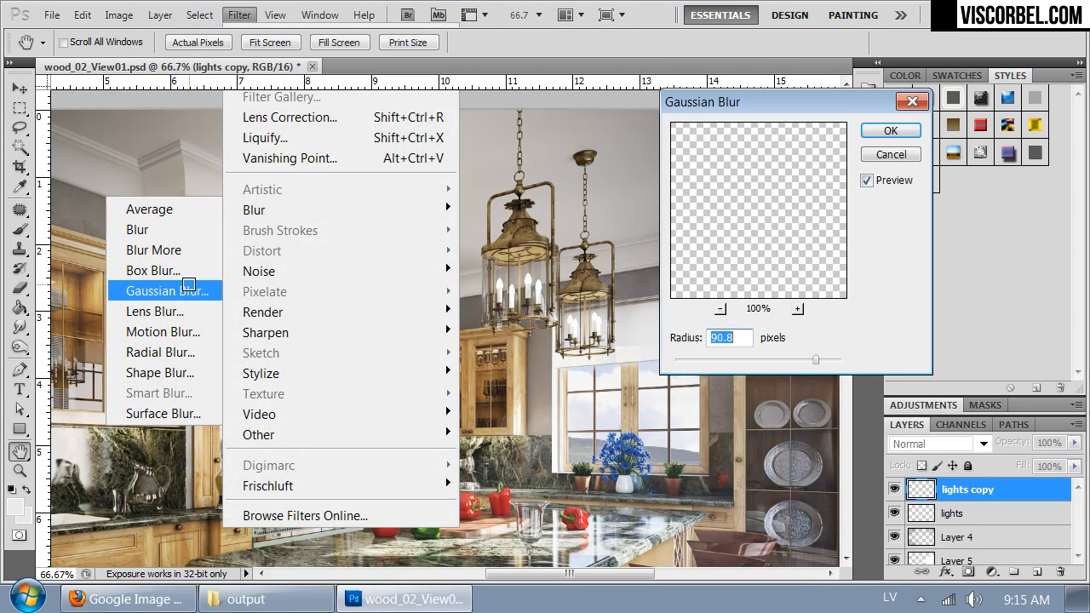
{"action": "left_click_drag", "start_coordinate": [694, 359], "coordinate": [695, 358]}
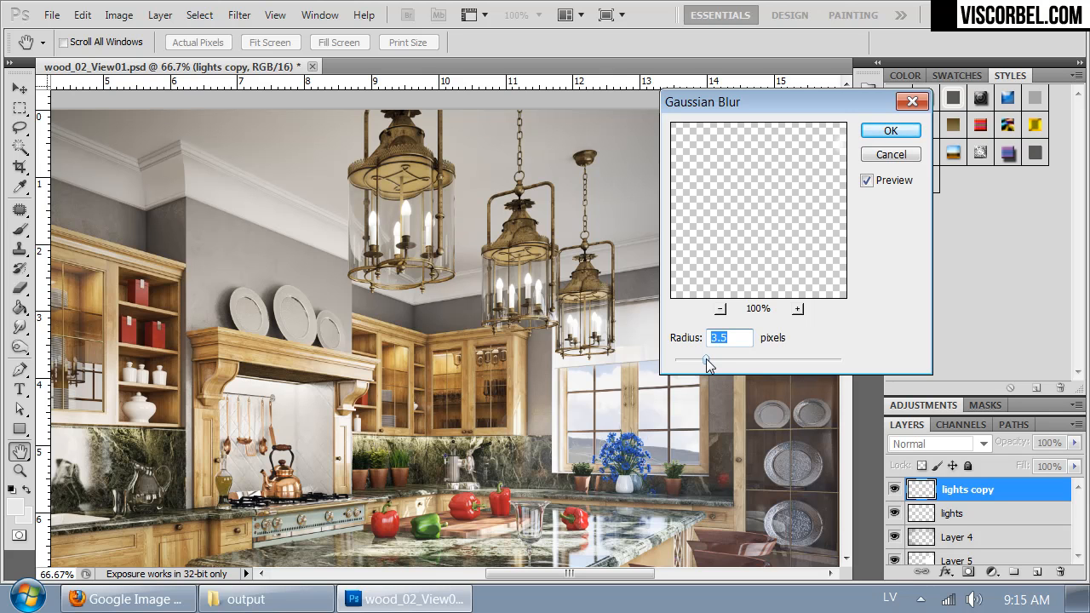
{"action": "left_click", "coordinate": [888, 133]}
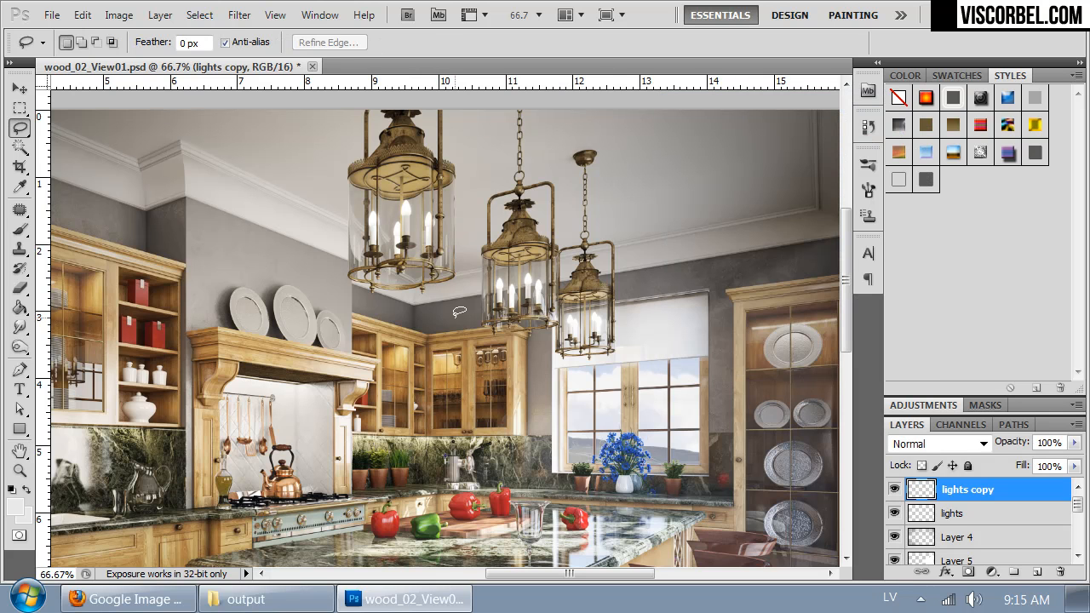
Step: Duplicate the blurred lights copy layer and try a Gaussian Blur with a radius of 4.8 pixels on it
{"action": "key", "text": "ctrl+j"}
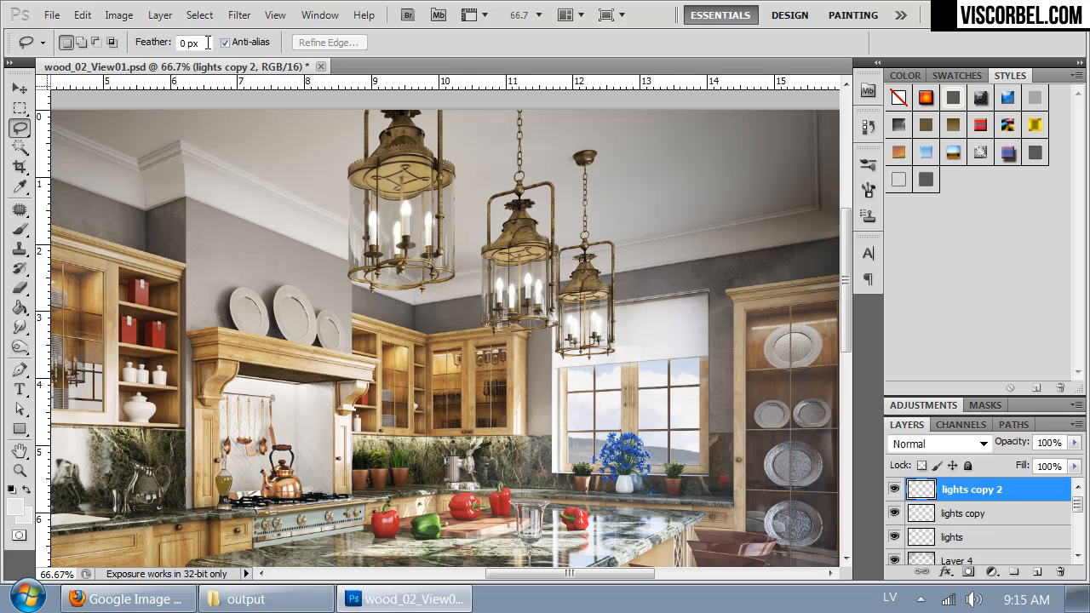
{"action": "left_click", "coordinate": [238, 16]}
{"action": "mouse_move", "coordinate": [381, 209]}
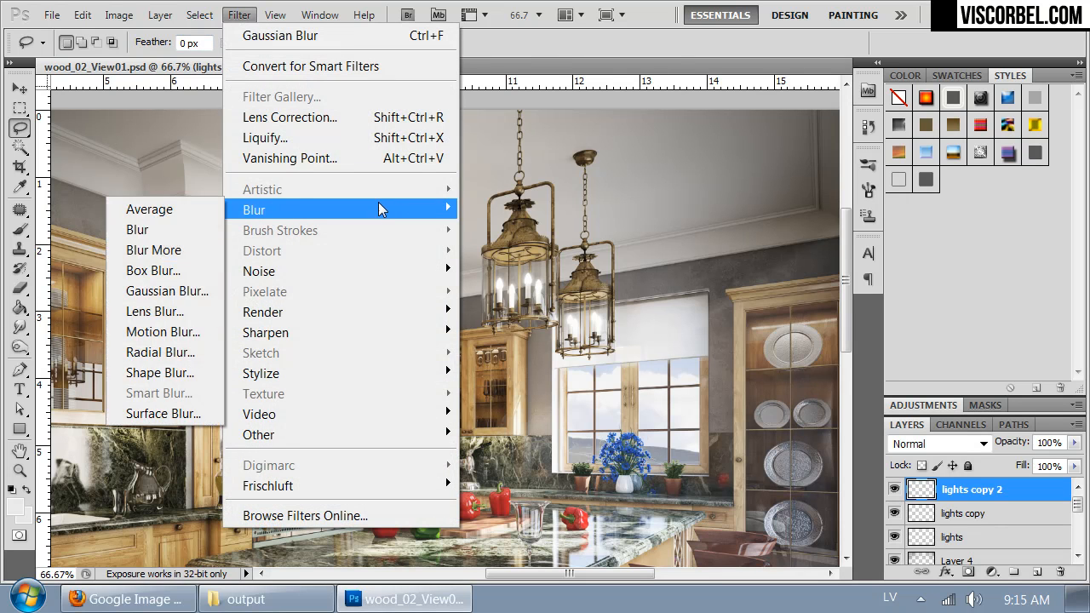
{"action": "left_click", "coordinate": [163, 290]}
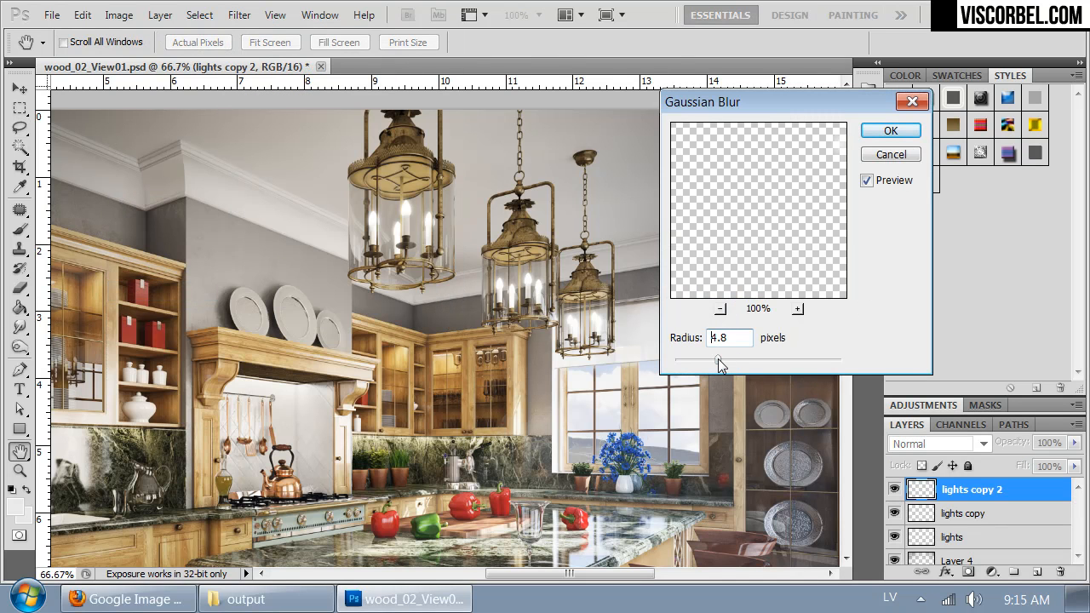
{"action": "left_click", "coordinate": [885, 133]}
Step: Compare the image with and without the lights copy 2 layer, then delete that layer
{"action": "key", "text": "l"}
{"action": "left_click", "coordinate": [892, 490]}
{"action": "left_click", "coordinate": [892, 490]}
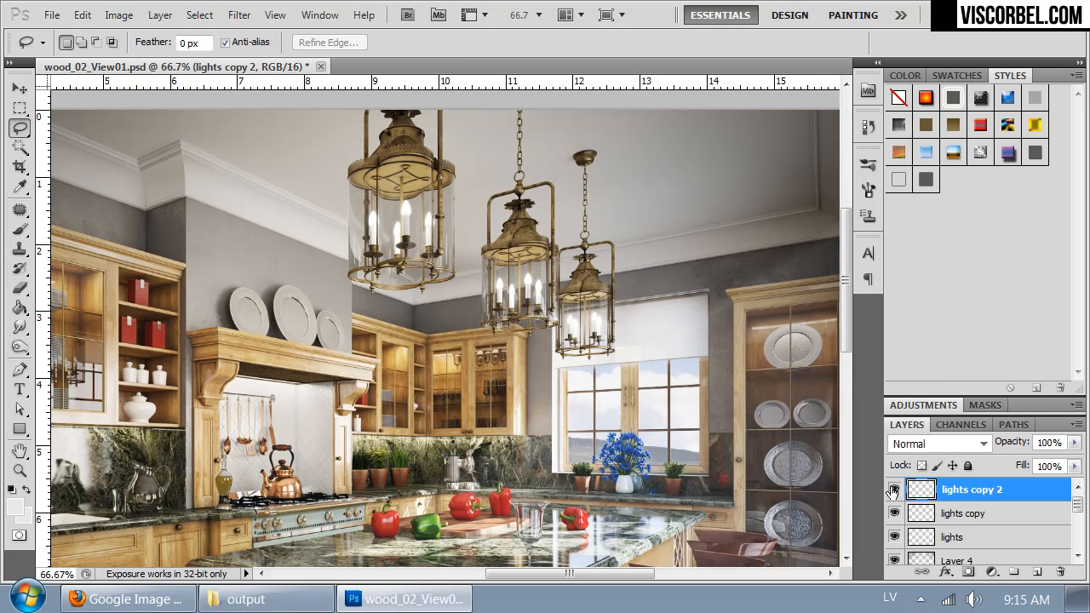
{"action": "key", "text": "Delete"}
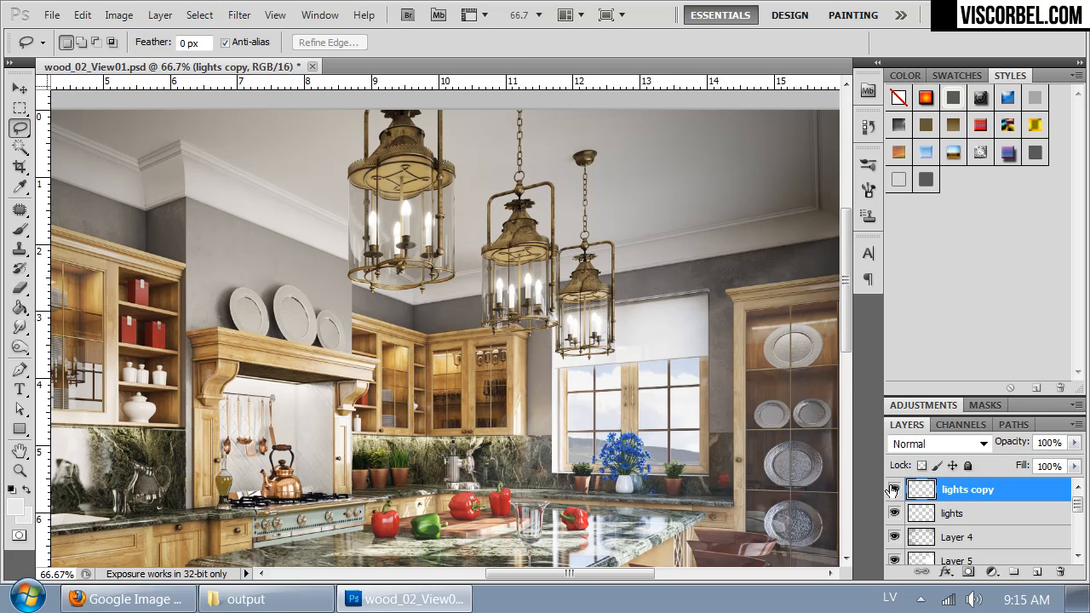
Step: Set the opacity of the lights copy layer to 81% and check the glow with the layer hidden and shown
{"action": "left_click", "coordinate": [1073, 443]}
{"action": "left_click_drag", "start_coordinate": [1067, 461], "coordinate": [1060, 464]}
{"action": "left_click", "coordinate": [891, 494]}
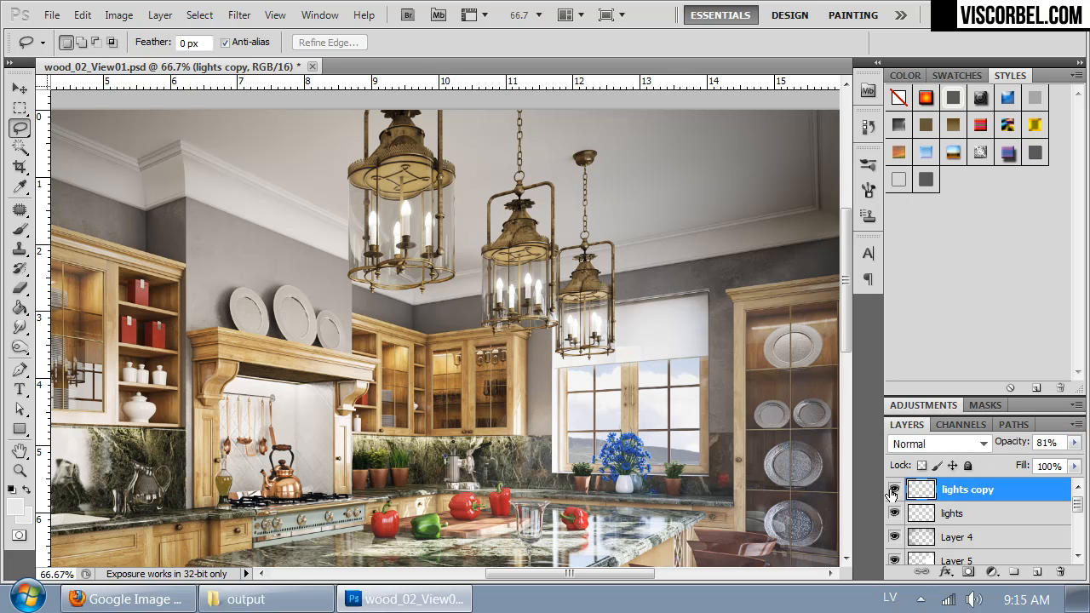
{"action": "left_click", "coordinate": [892, 492]}
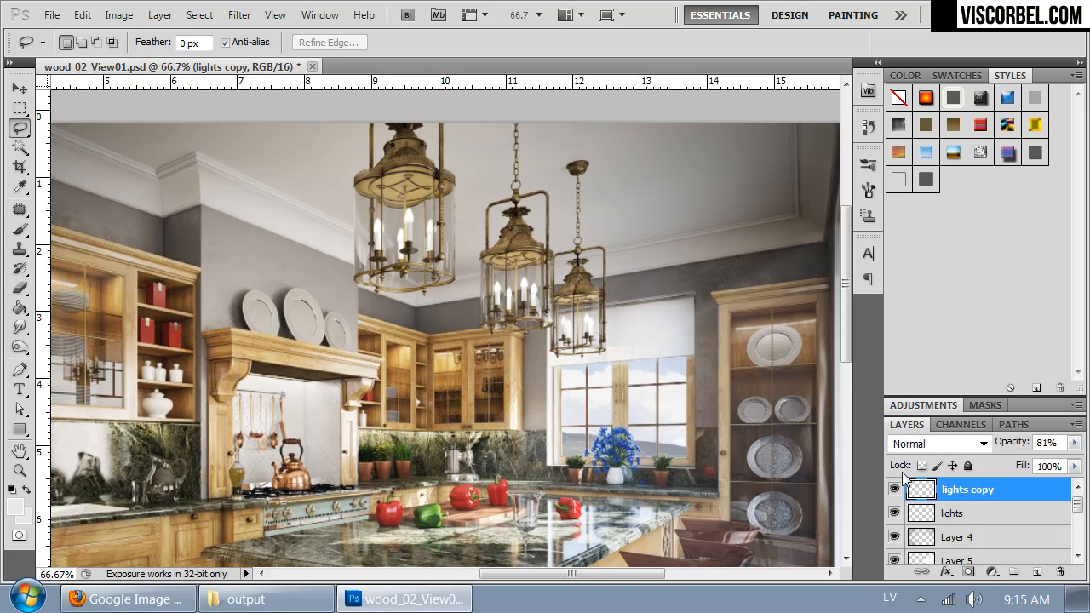
{"action": "key", "text": "ctrl+minus"}
{"action": "key", "text": "ctrl+minus"}
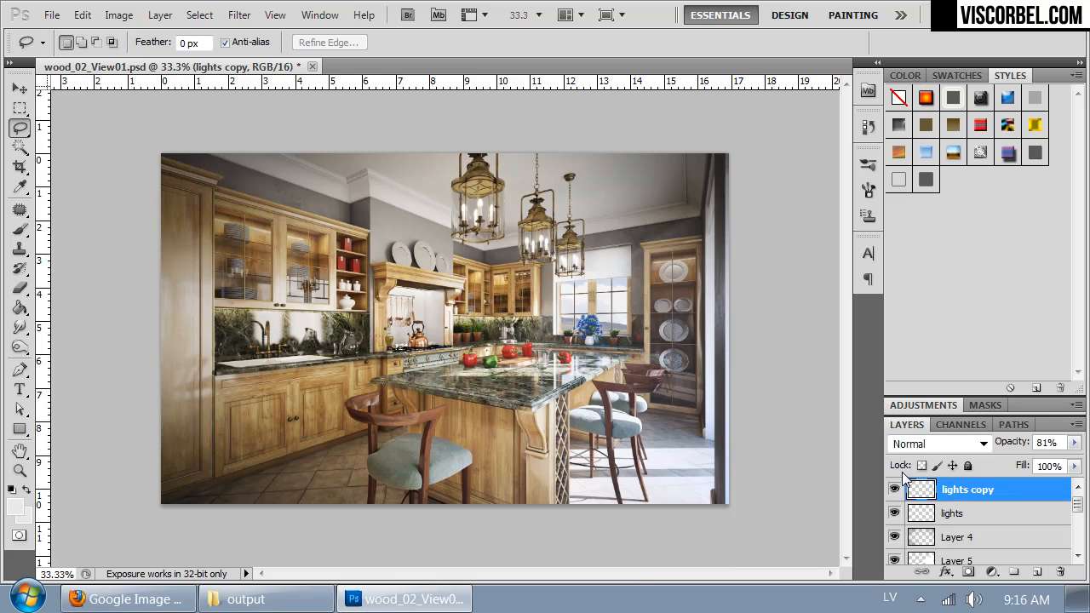
Step: Duplicate the lights layer and apply a Motion Blur at 45° with a distance of 231 pixels to the duplicate
{"action": "key", "text": "ctrl+plus"}
{"action": "key", "text": "ctrl+plus"}
{"action": "left_click_drag", "start_coordinate": [296, 360], "coordinate": [201, 516]}
{"action": "left_click", "coordinate": [970, 515]}
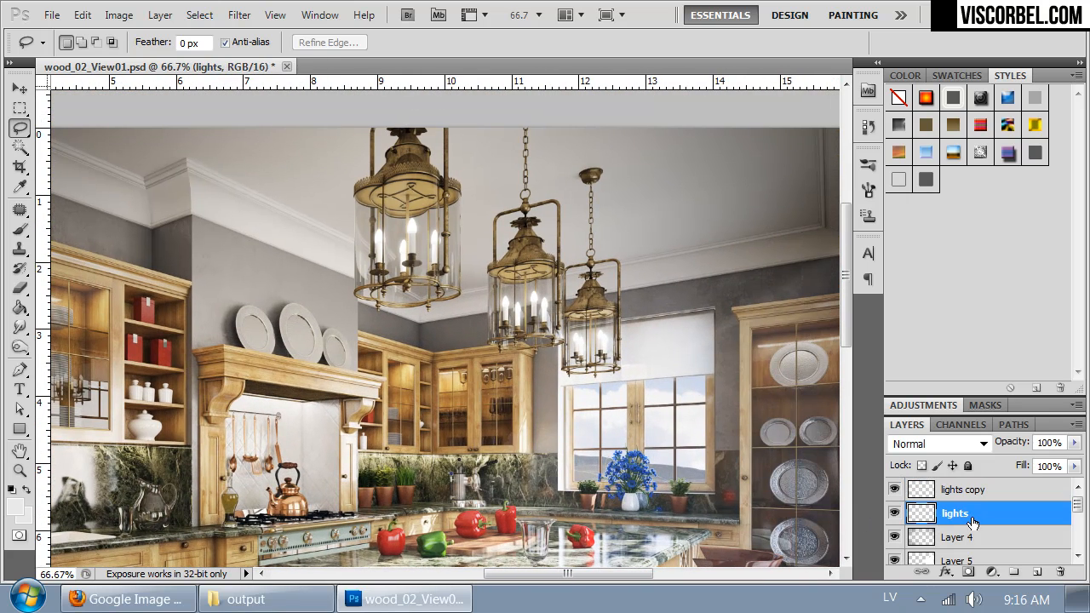
{"action": "key", "text": "ctrl+j"}
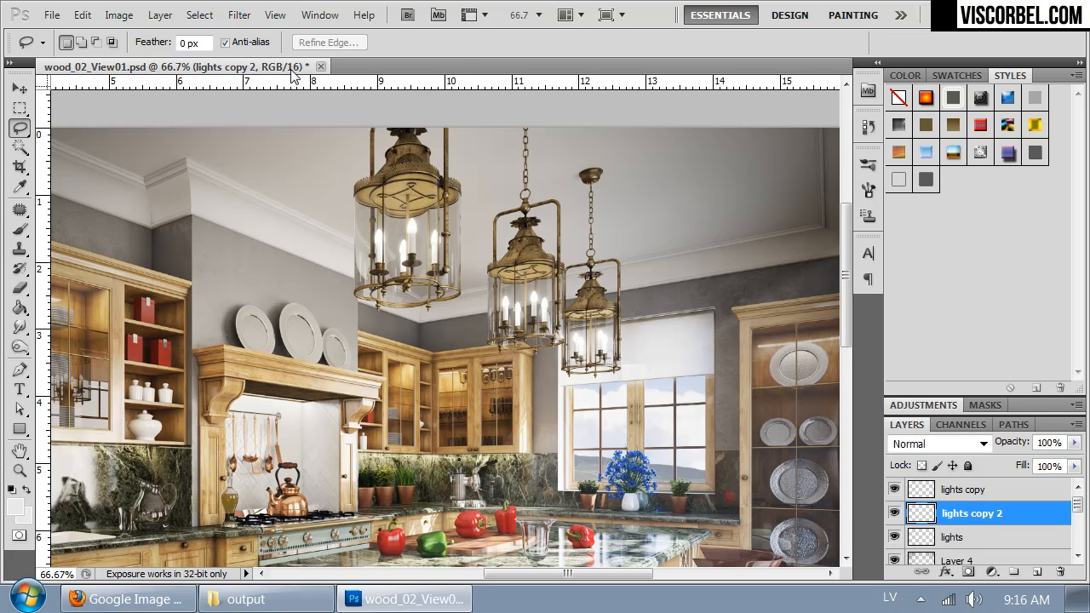
{"action": "left_click", "coordinate": [239, 15]}
{"action": "mouse_move", "coordinate": [365, 207]}
{"action": "left_click", "coordinate": [183, 331]}
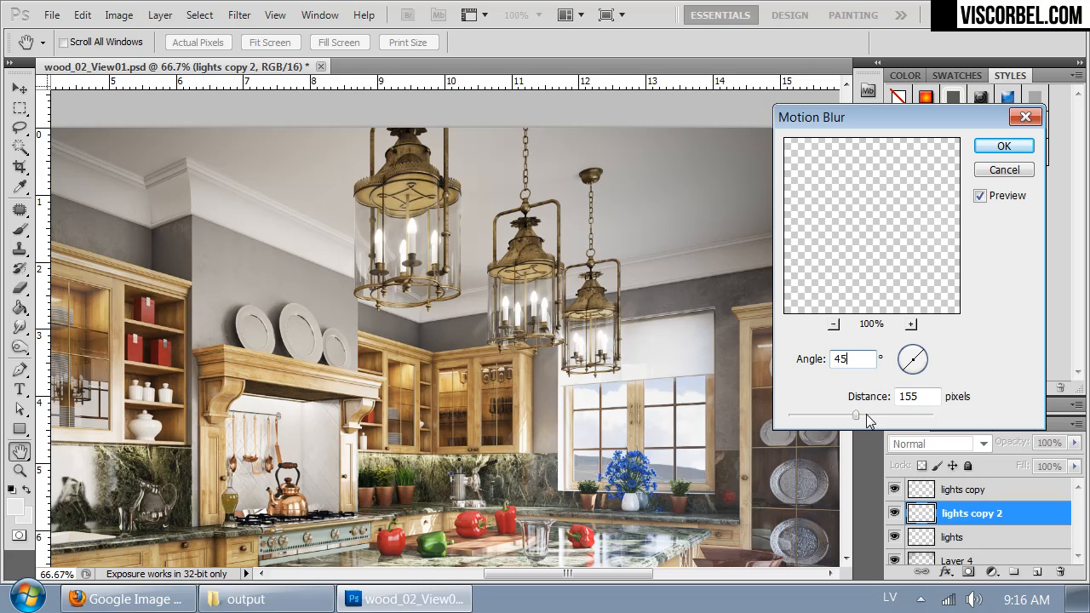
{"action": "left_click_drag", "start_coordinate": [867, 413], "coordinate": [867, 413]}
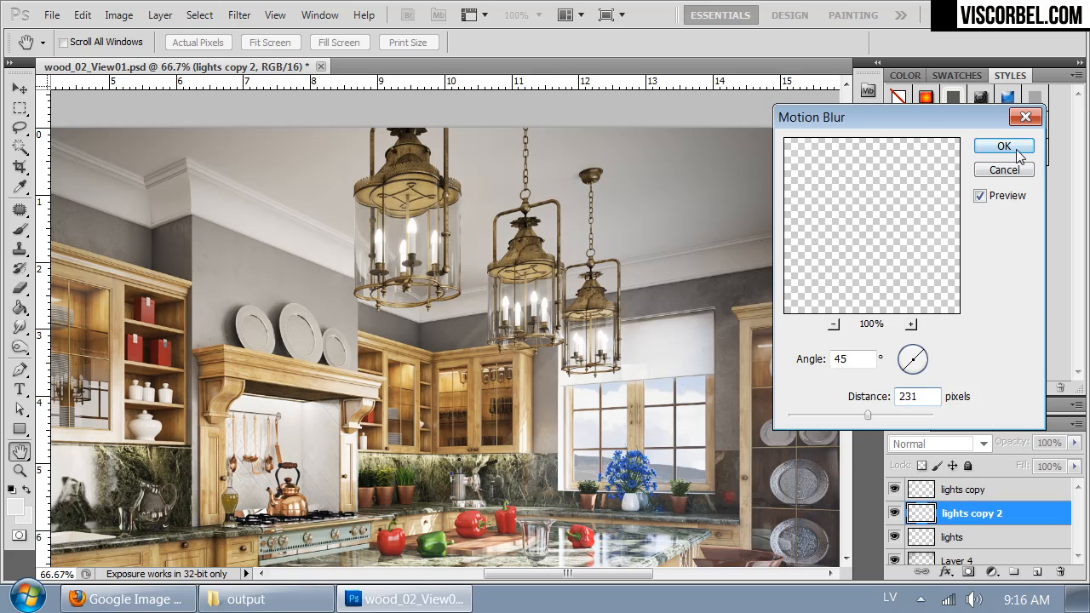
{"action": "left_click", "coordinate": [1004, 146]}
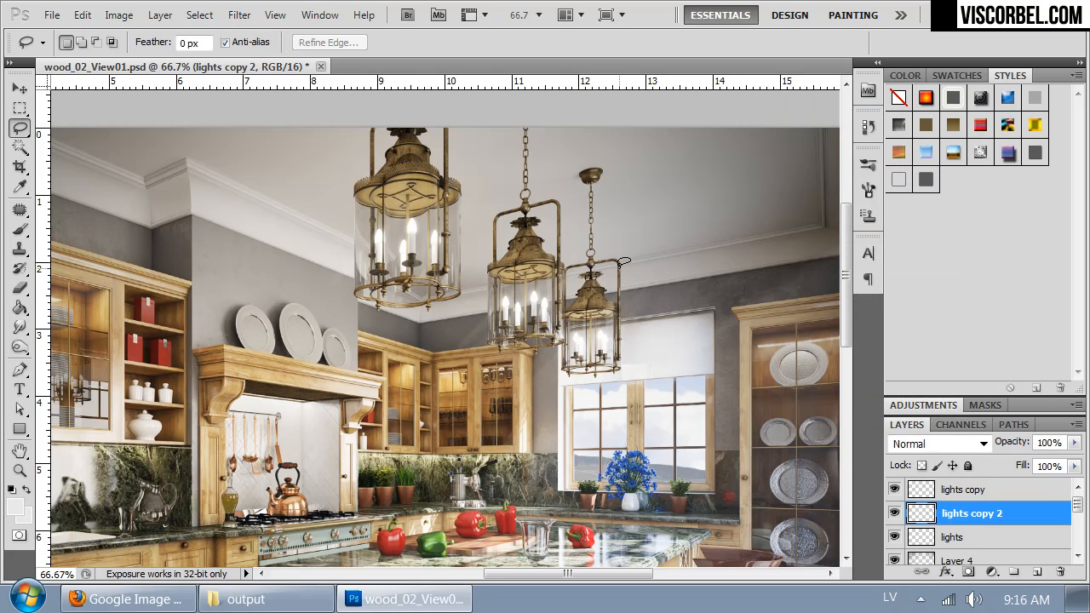
Step: Duplicate the motion-blurred lights copy 2 layer three times to strengthen the light streaks
{"action": "key", "text": "ctrl+j"}
{"action": "key", "text": "ctrl+j"}
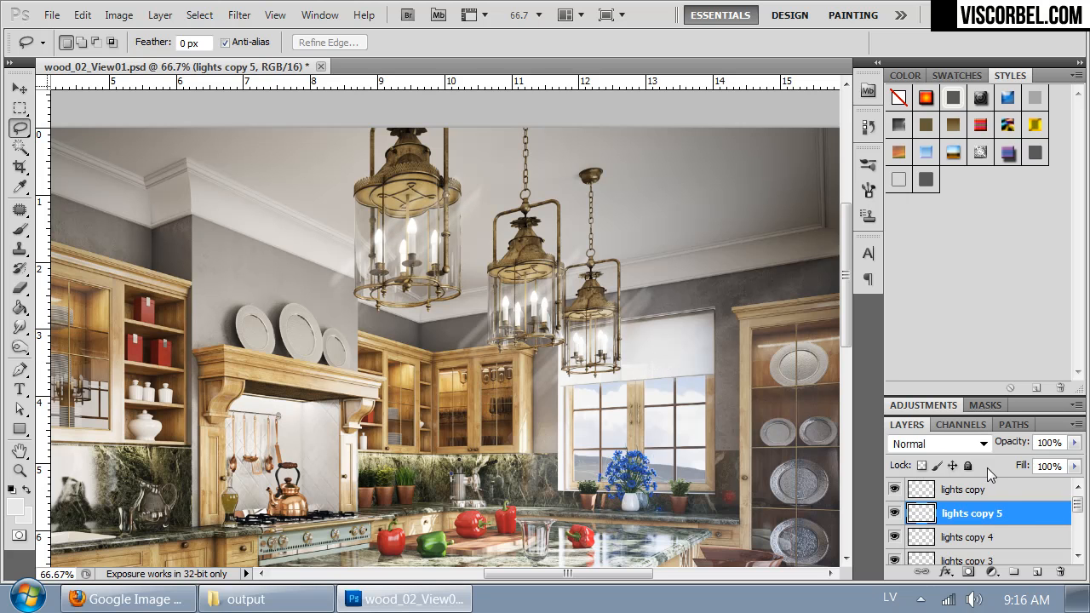
{"action": "scroll", "coordinate": [1077, 509], "scroll_direction": "down", "scroll_amount": 4}
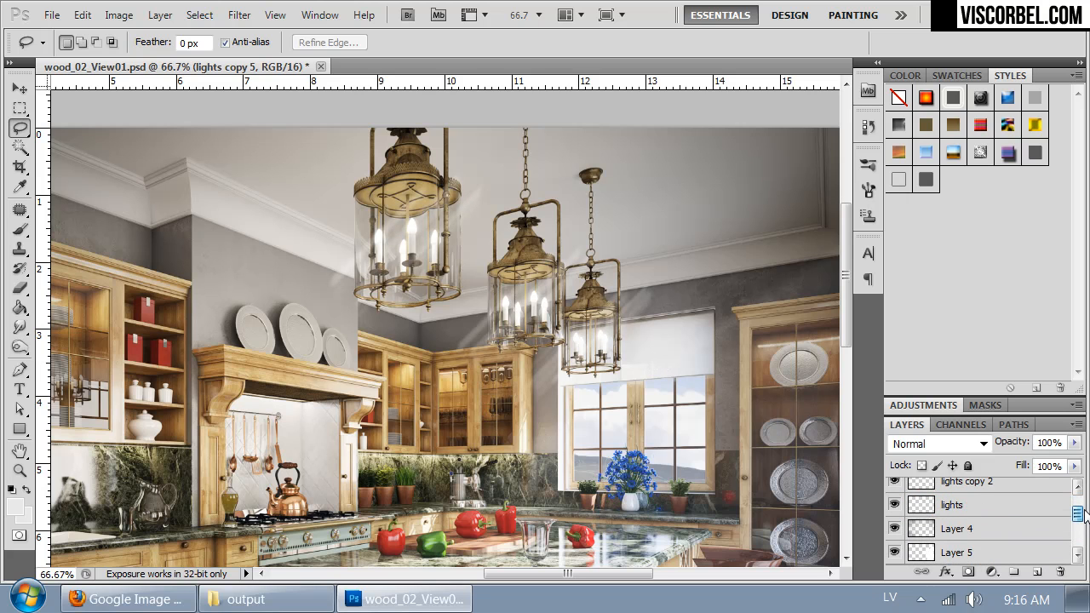
Step: Merge the duplicated motion-blurred lights copy layers 2 to 5 into one layer and compare the image with it hidden and shown
{"action": "left_click", "coordinate": [959, 490], "text": "shift"}
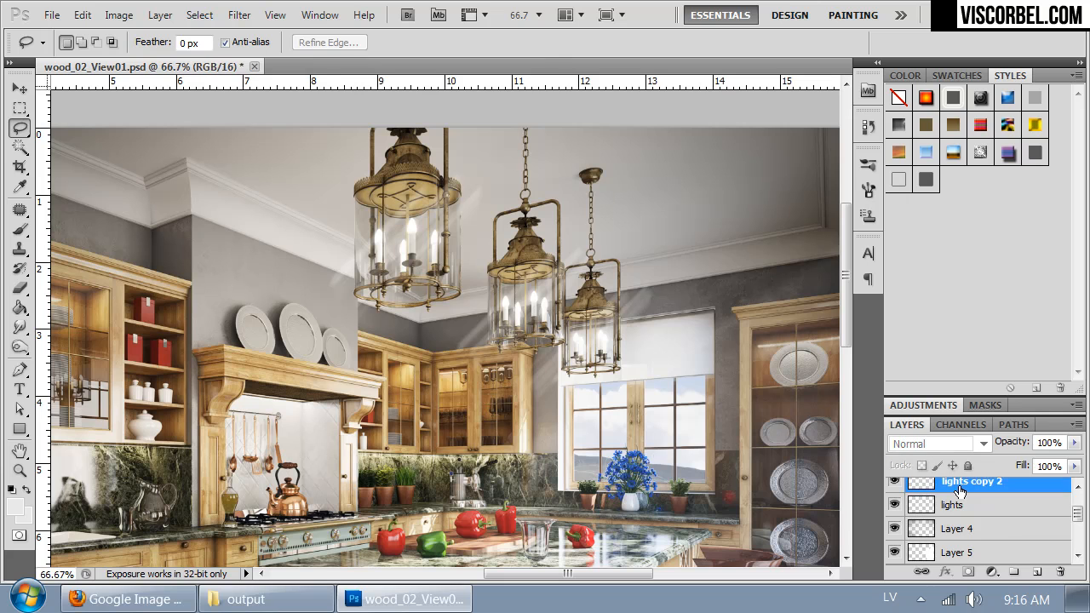
{"action": "key", "text": "ctrl+e"}
{"action": "left_click", "coordinate": [894, 482]}
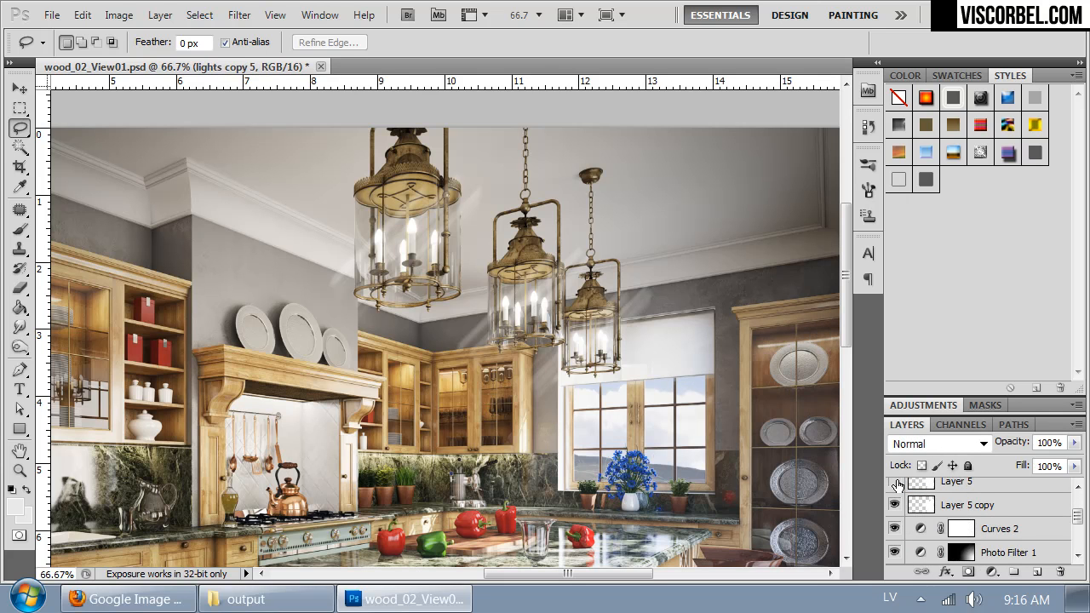
{"action": "left_click", "coordinate": [895, 482]}
{"action": "scroll", "coordinate": [979, 506], "scroll_direction": "up", "scroll_amount": 3}
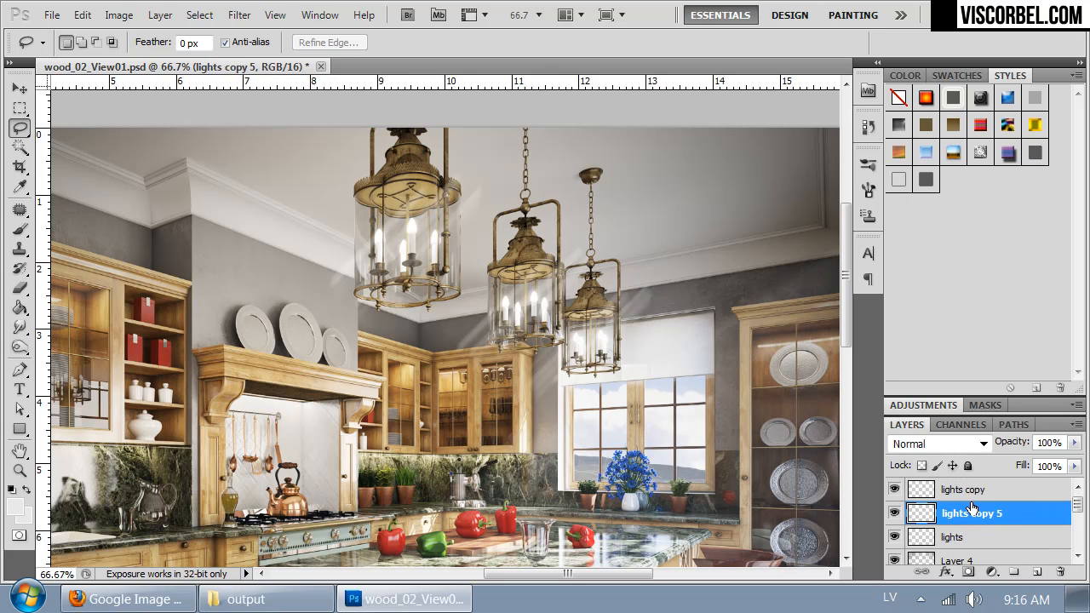
{"action": "left_click", "coordinate": [892, 515]}
{"action": "left_click", "coordinate": [892, 515]}
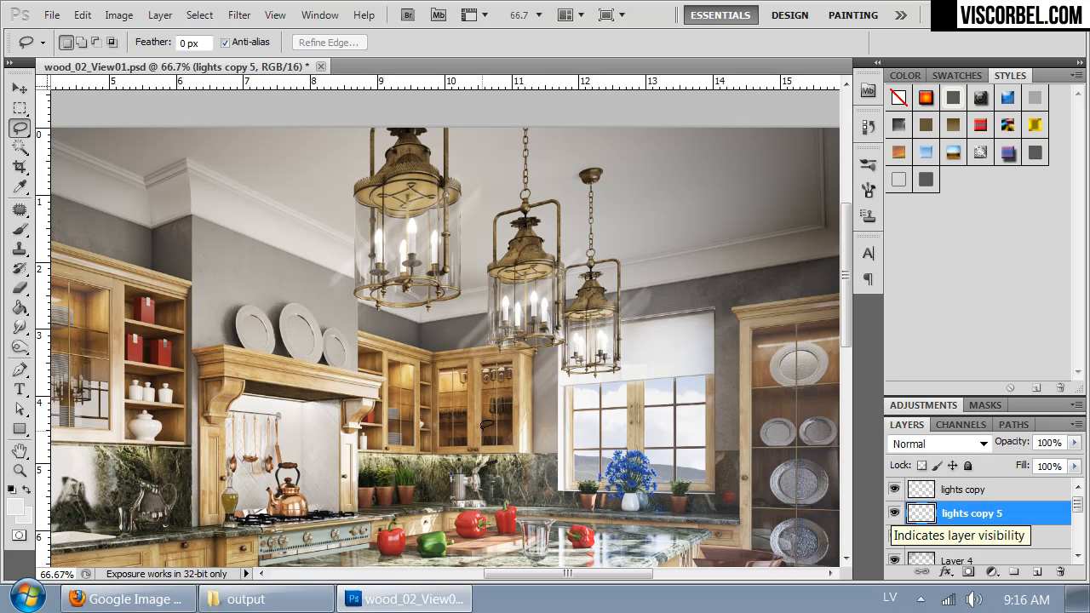
Step: Erase the excess light streaks around the large lantern on the merged layer with a soft eraser of 380 px at 0% hardness
{"action": "left_click", "coordinate": [20, 288]}
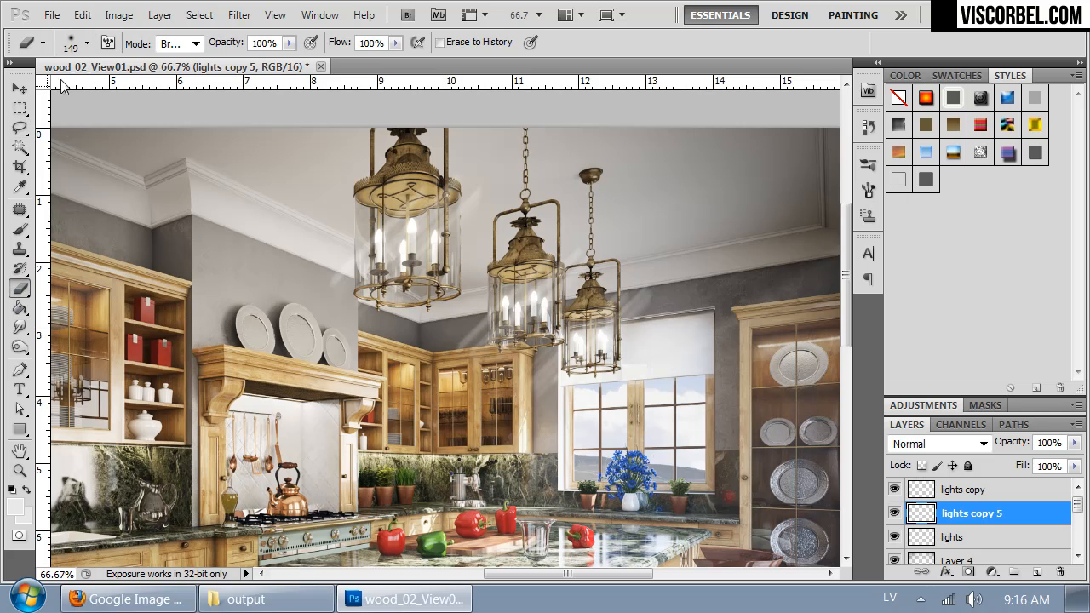
{"action": "right_click", "coordinate": [358, 274]}
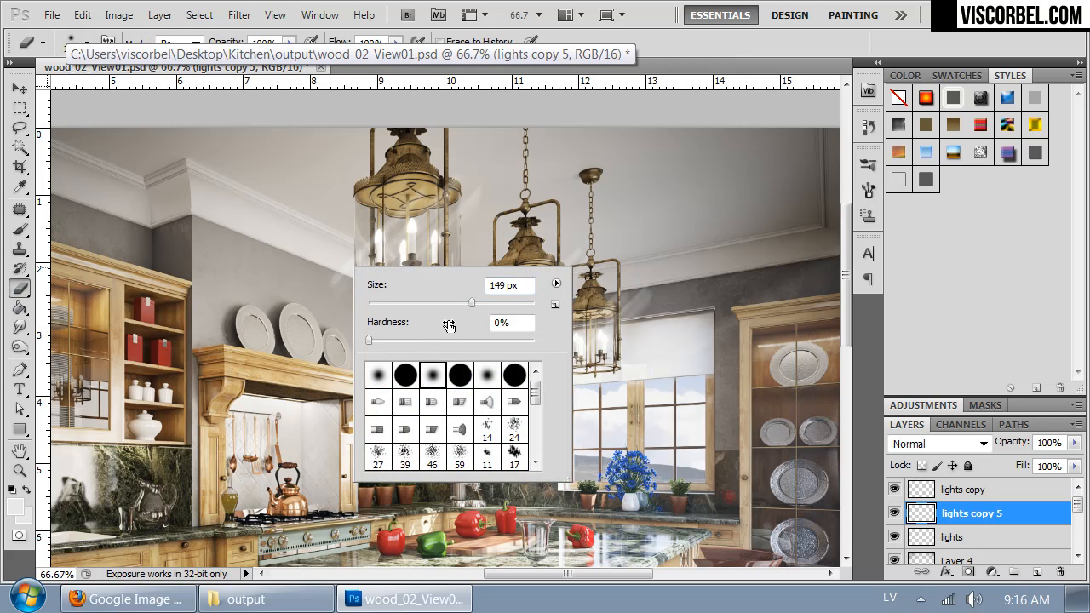
{"action": "left_click_drag", "start_coordinate": [493, 300], "coordinate": [489, 301]}
{"action": "left_click", "coordinate": [303, 270]}
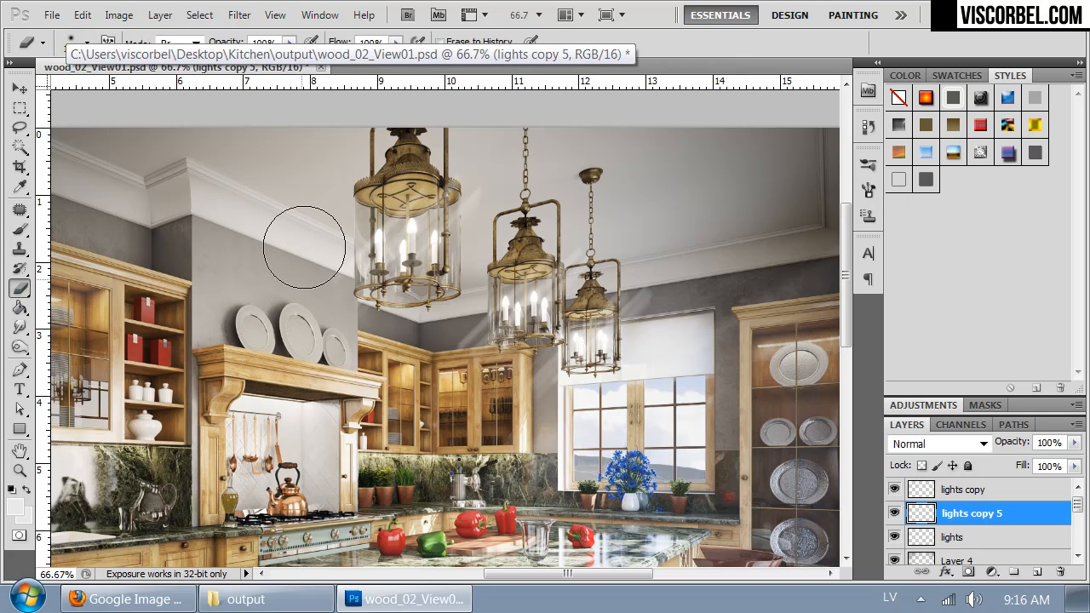
{"action": "right_click", "coordinate": [327, 346]}
{"action": "left_click_drag", "start_coordinate": [461, 382], "coordinate": [489, 382]}
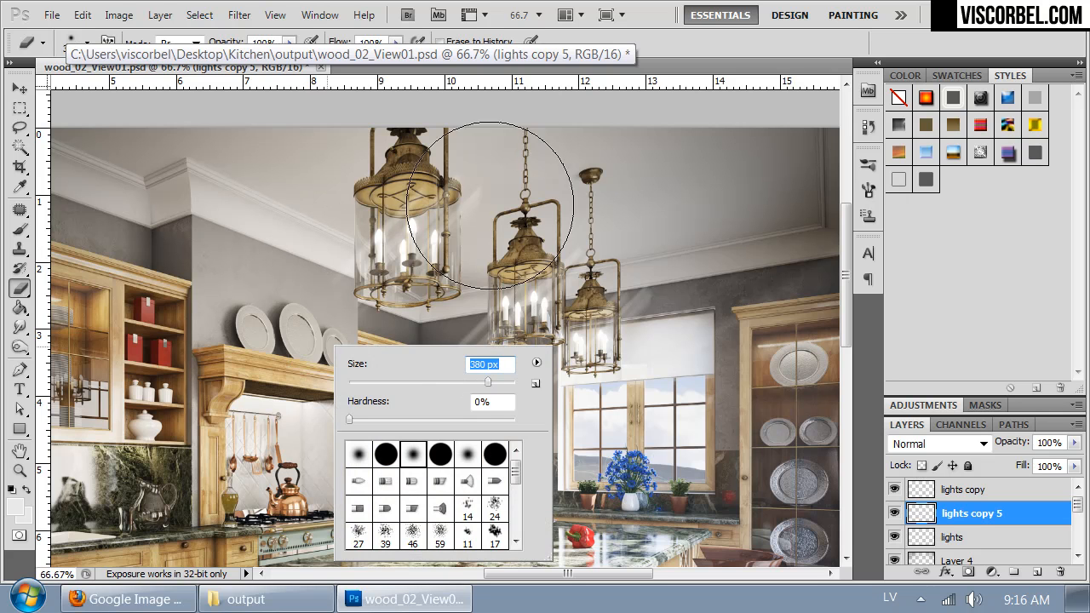
{"action": "left_click", "coordinate": [504, 132]}
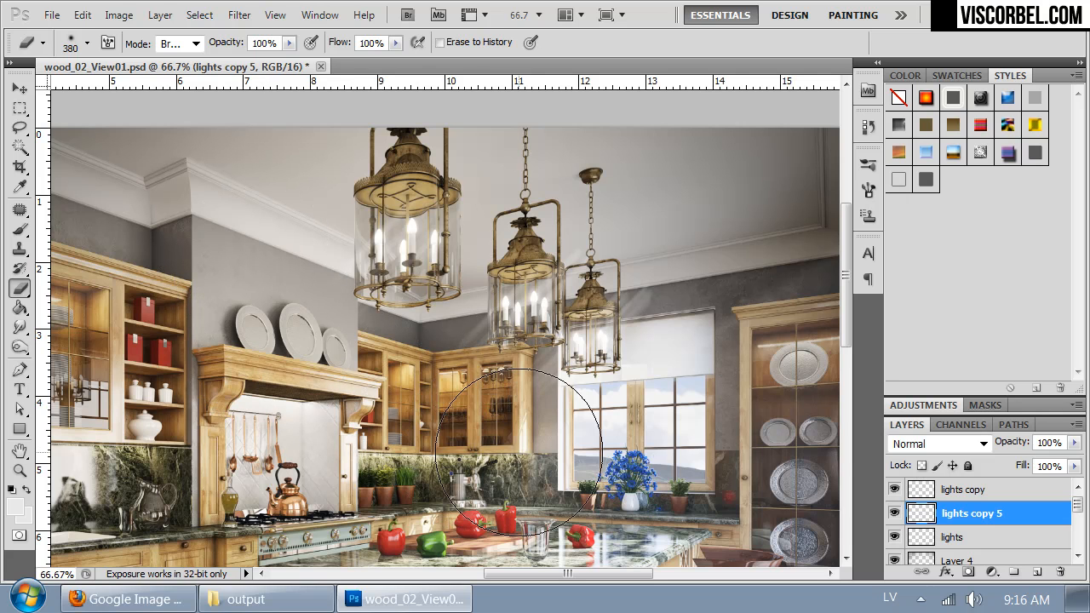
Step: Reduce the eraser to 257 px and erase the excess streaks around the two smaller lanterns by the window
{"action": "right_click", "coordinate": [753, 247]}
{"action": "left_click_drag", "start_coordinate": [913, 287], "coordinate": [901, 286]}
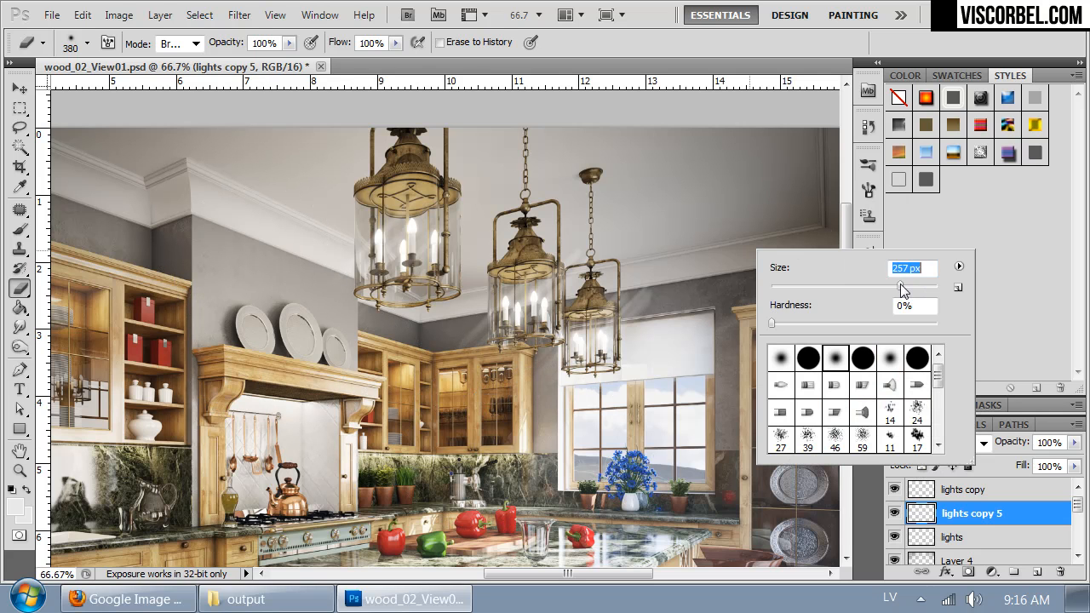
{"action": "mouse_move", "coordinate": [689, 272]}
{"action": "left_mouse_down"}
{"action": "mouse_move", "coordinate": [644, 257]}
{"action": "mouse_move", "coordinate": [664, 272]}
{"action": "mouse_move", "coordinate": [570, 226]}
{"action": "left_mouse_up"}
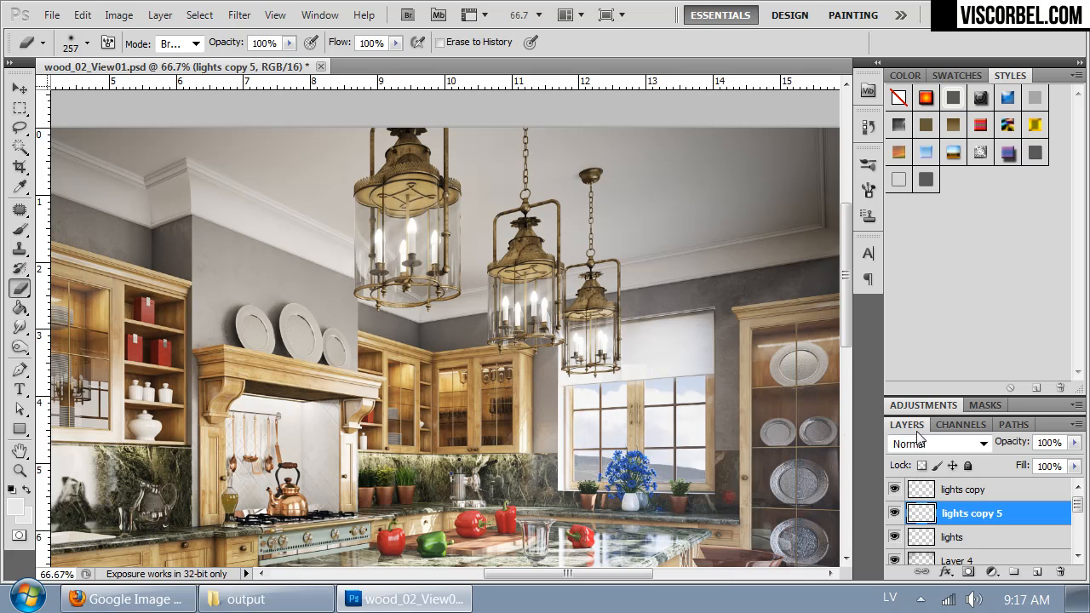
{"action": "left_click_drag", "start_coordinate": [657, 373], "coordinate": [647, 335]}
Step: Duplicate the original lights layer and apply a Motion Blur to the duplicate for a second set of streaks
{"action": "left_click", "coordinate": [962, 538]}
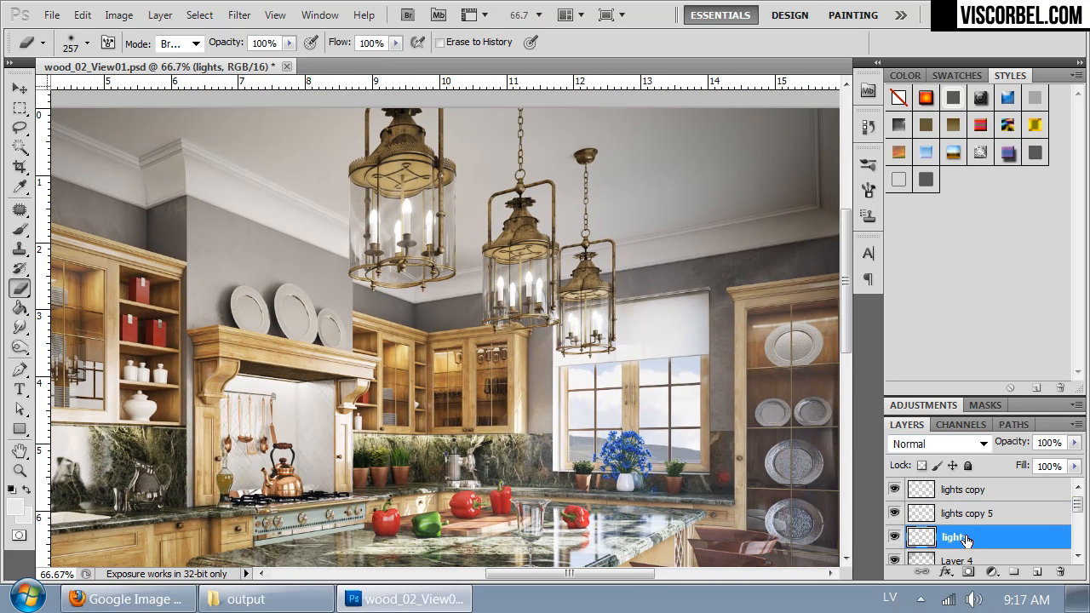
{"action": "key", "text": "ctrl+j"}
{"action": "left_click", "coordinate": [239, 14]}
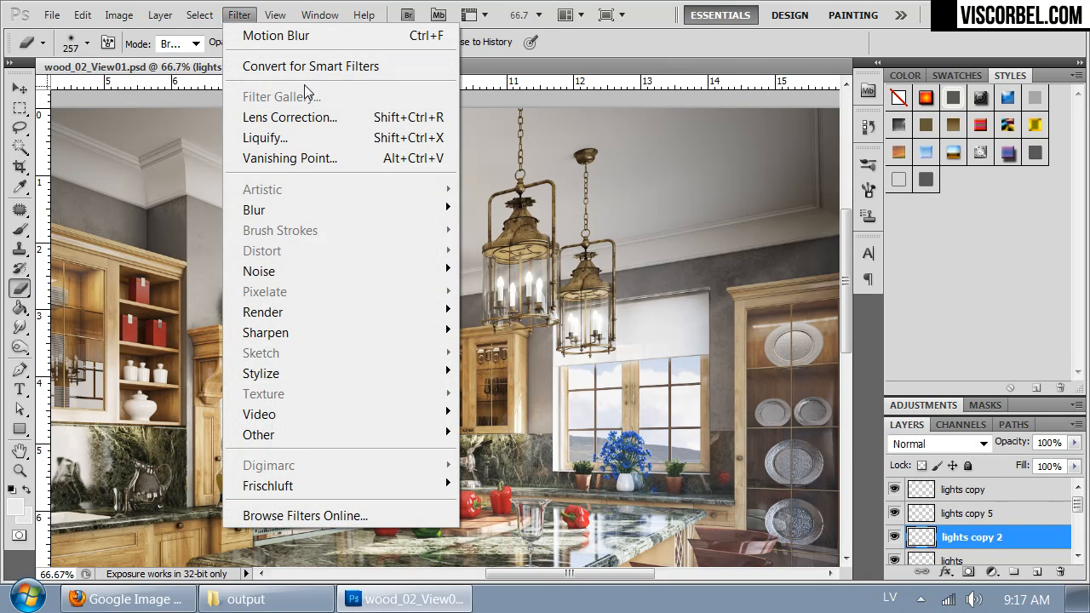
{"action": "mouse_move", "coordinate": [375, 208]}
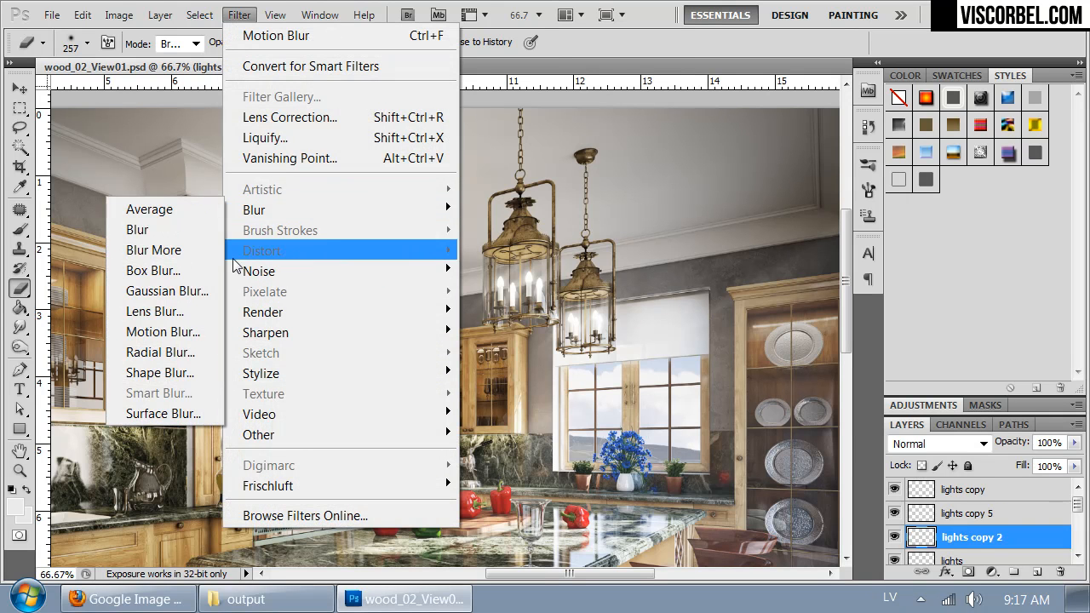
{"action": "left_click", "coordinate": [162, 331]}
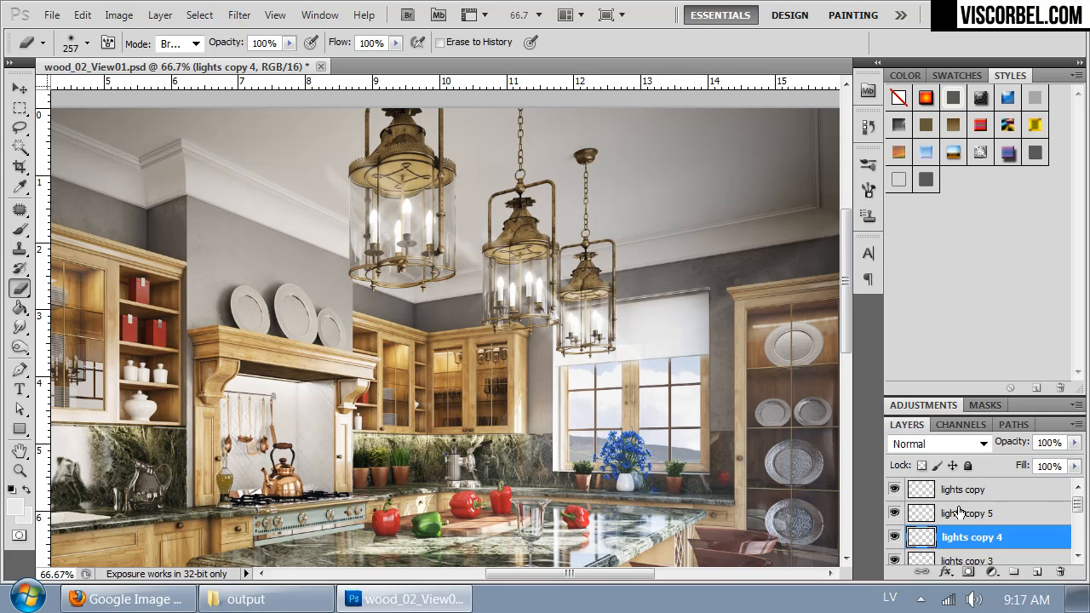
Step: Merge the second set of motion-blurred copies, lights copy 2 to 4, into a single layer
{"action": "scroll", "coordinate": [960, 532], "scroll_direction": "down", "scroll_amount": 2}
{"action": "left_click", "coordinate": [960, 538], "text": "shift"}
{"action": "key", "text": "ctrl+e"}
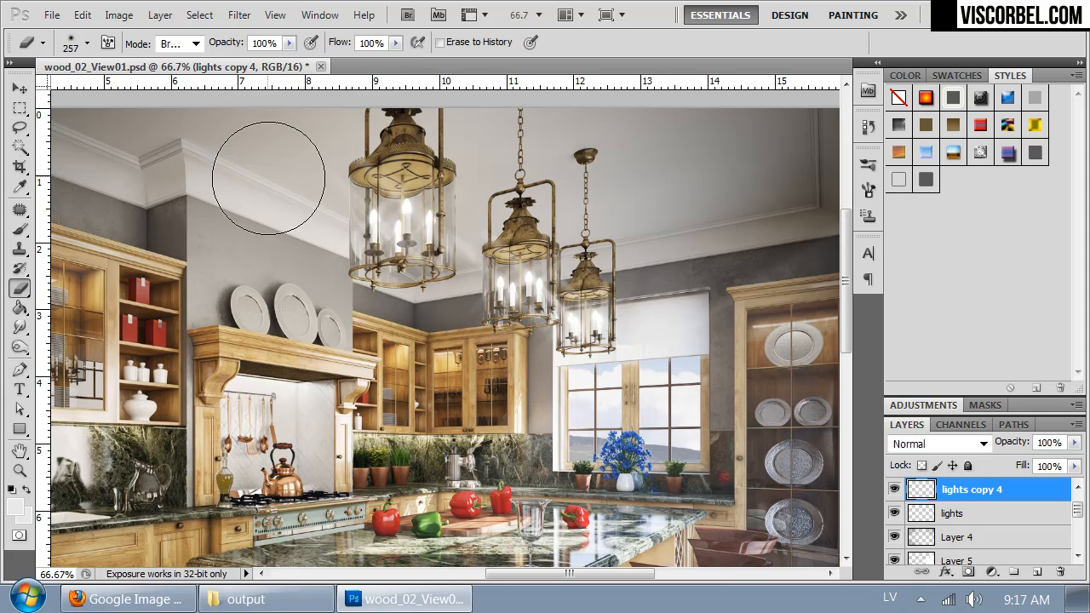
Step: Erase the excess streaks on the lights copy 4 layer with a soft 119 px eraser and check the layer's effect on the whole image
{"action": "right_click", "coordinate": [501, 360]}
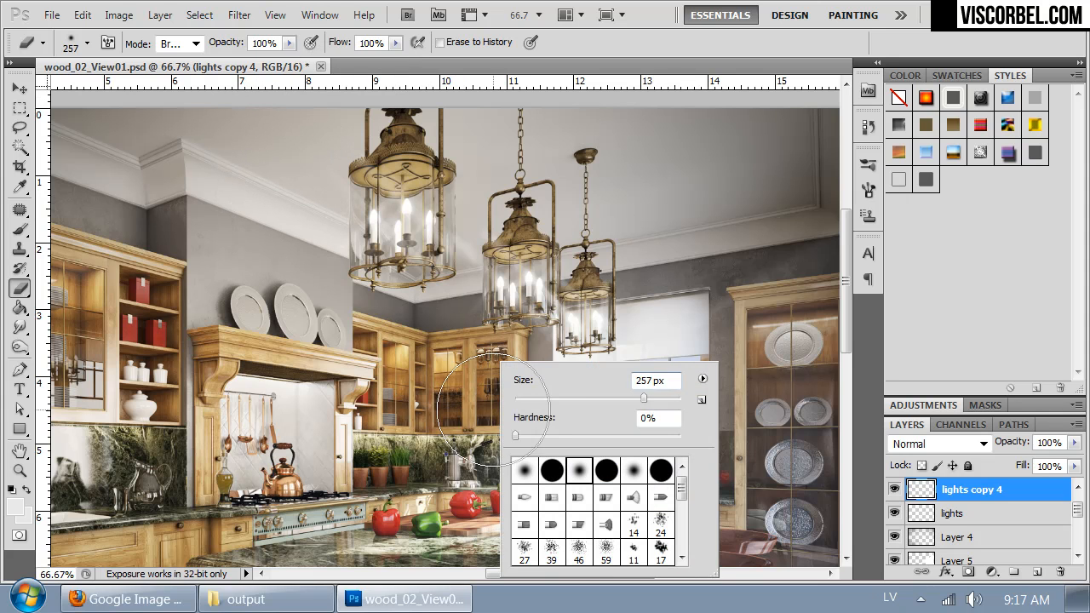
{"action": "left_click_drag", "start_coordinate": [646, 397], "coordinate": [606, 398]}
{"action": "left_click", "coordinate": [470, 260]}
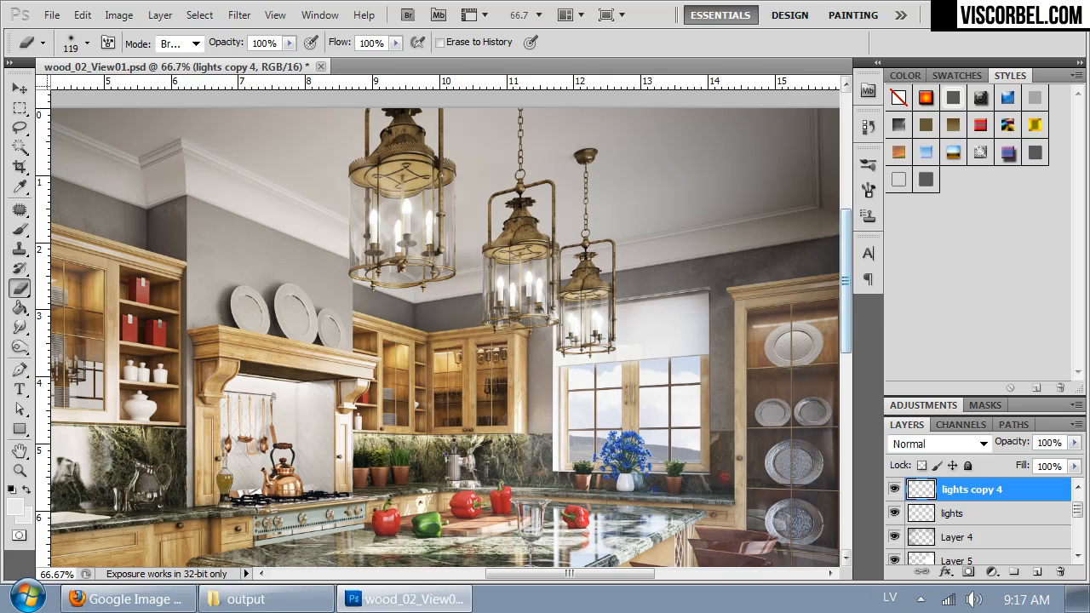
{"action": "key", "text": "ctrl+minus"}
{"action": "key", "text": "ctrl+minus"}
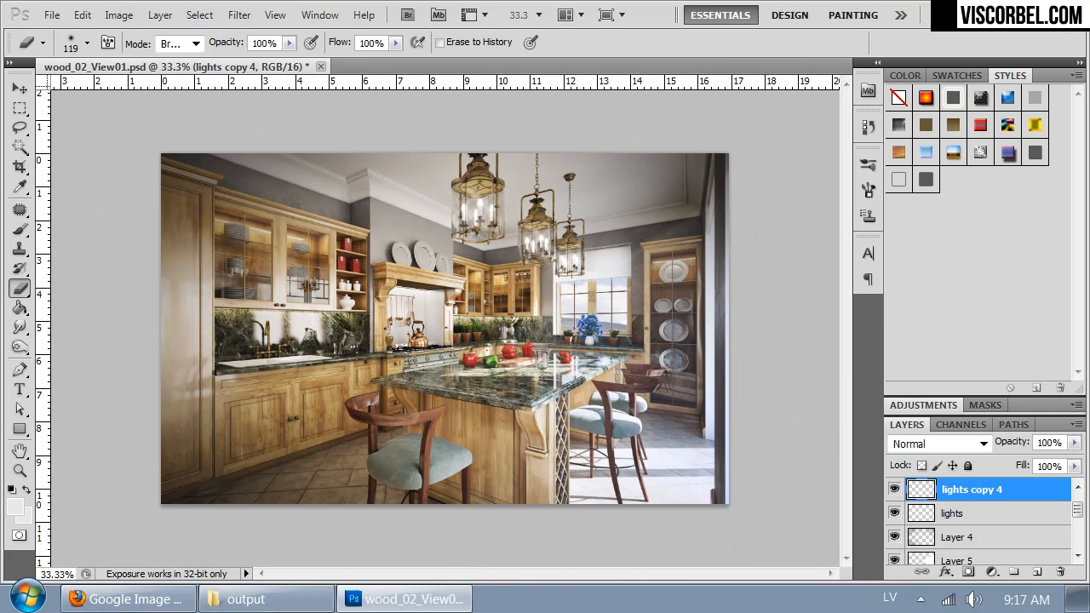
{"action": "left_click", "coordinate": [894, 491]}
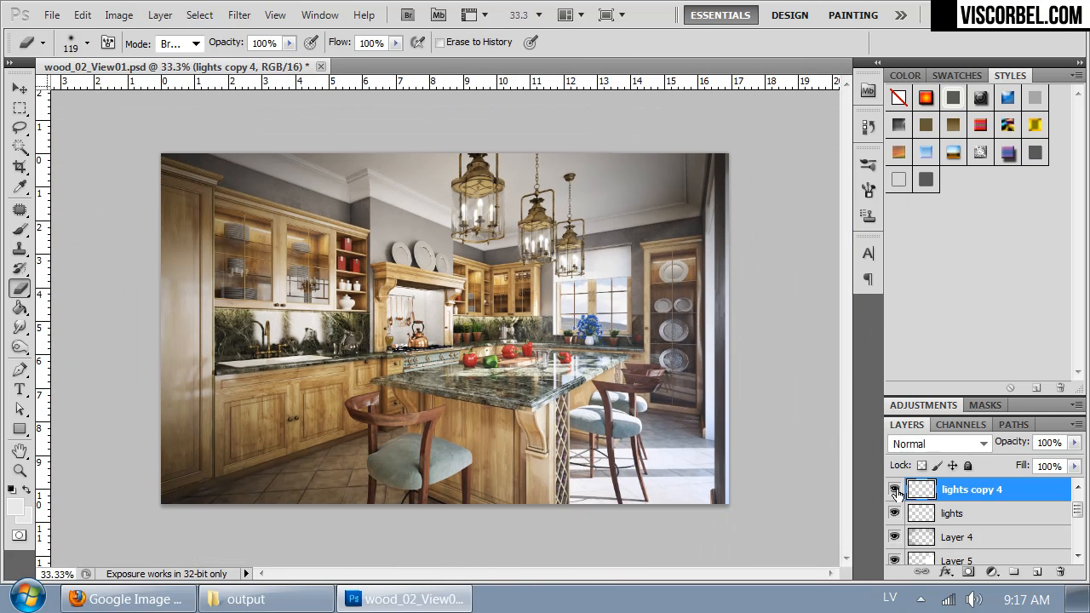
Step: Compare Normal and Overlay blending for the lights copy 4 layer and set its blend mode to Overlay
{"action": "key", "text": "ctrl+plus"}
{"action": "key", "text": "ctrl+plus"}
{"action": "left_click_drag", "start_coordinate": [667, 277], "coordinate": [555, 451]}
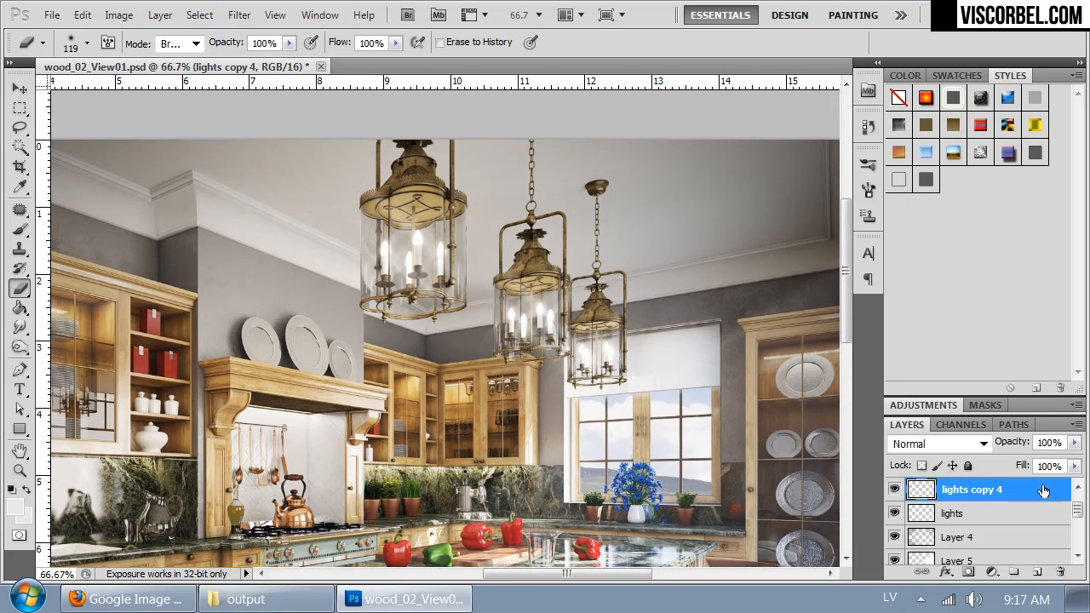
{"action": "left_click", "coordinate": [952, 444]}
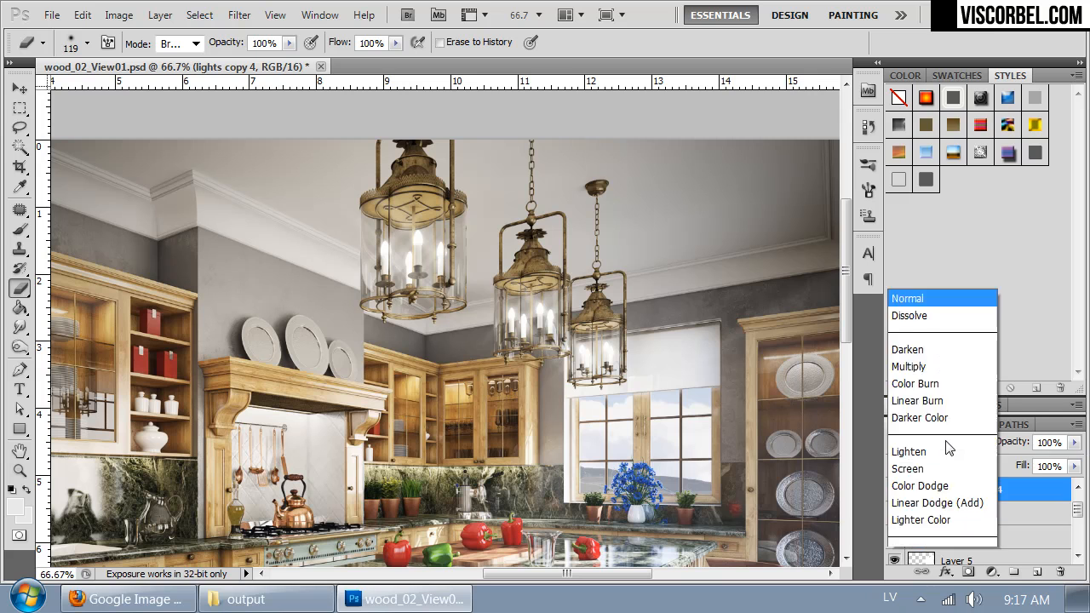
{"action": "left_click", "coordinate": [917, 268]}
{"action": "key", "text": "Up"}
{"action": "key", "text": "Down"}
{"action": "key", "text": "Up"}
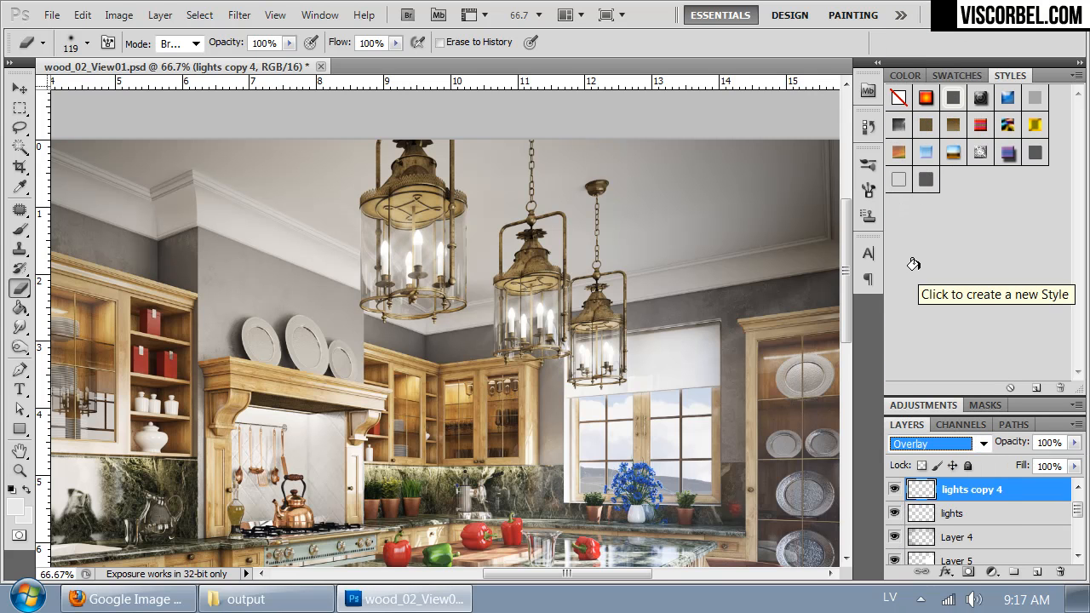
{"action": "left_click", "coordinate": [935, 449]}
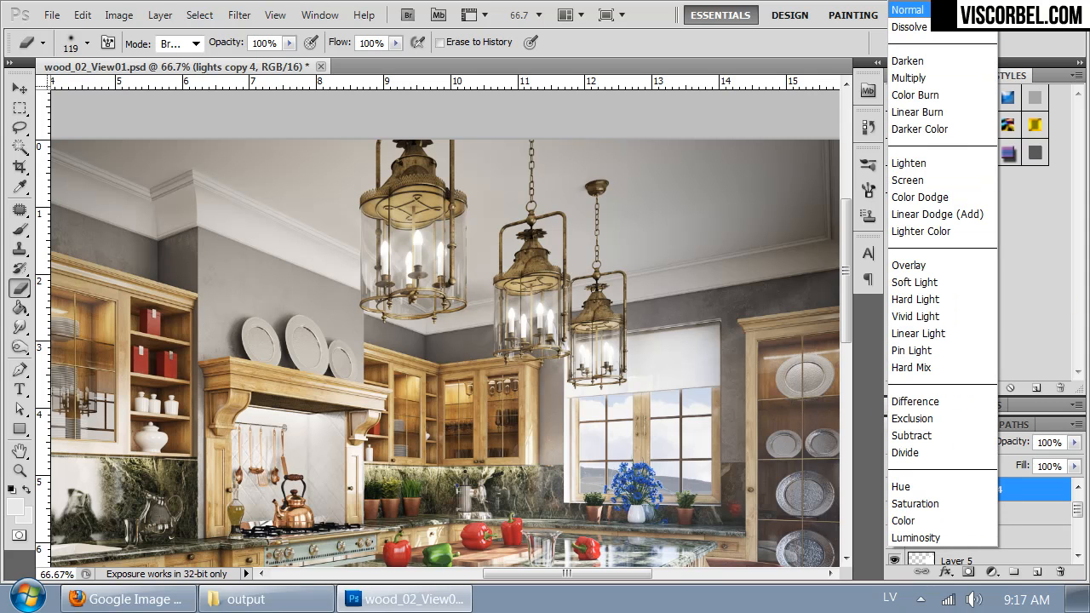
{"action": "key", "text": "Return"}
{"action": "left_click", "coordinate": [955, 456]}
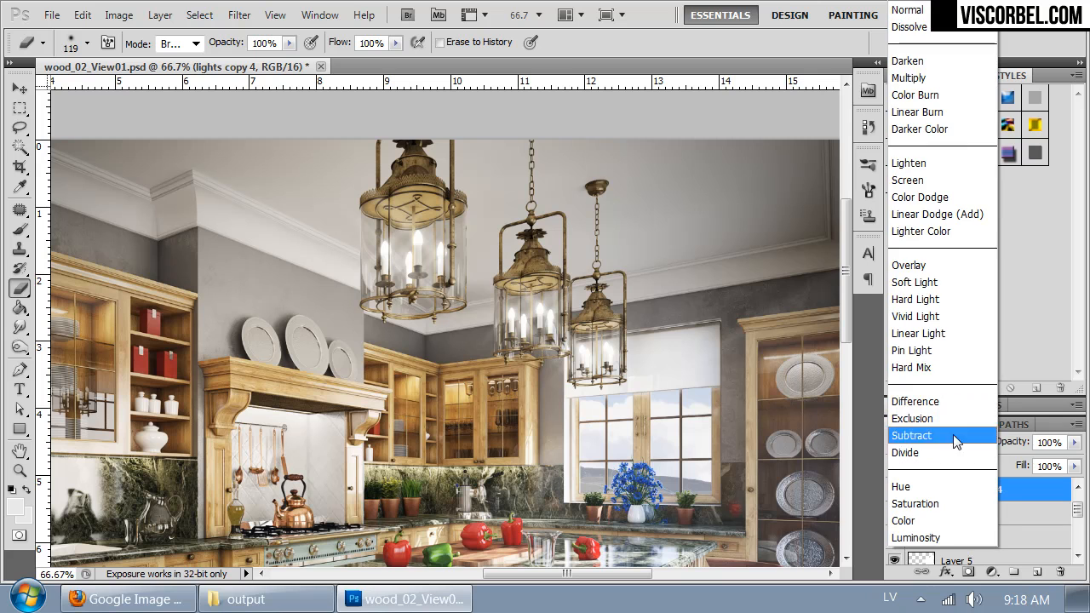
{"action": "left_click", "coordinate": [924, 274]}
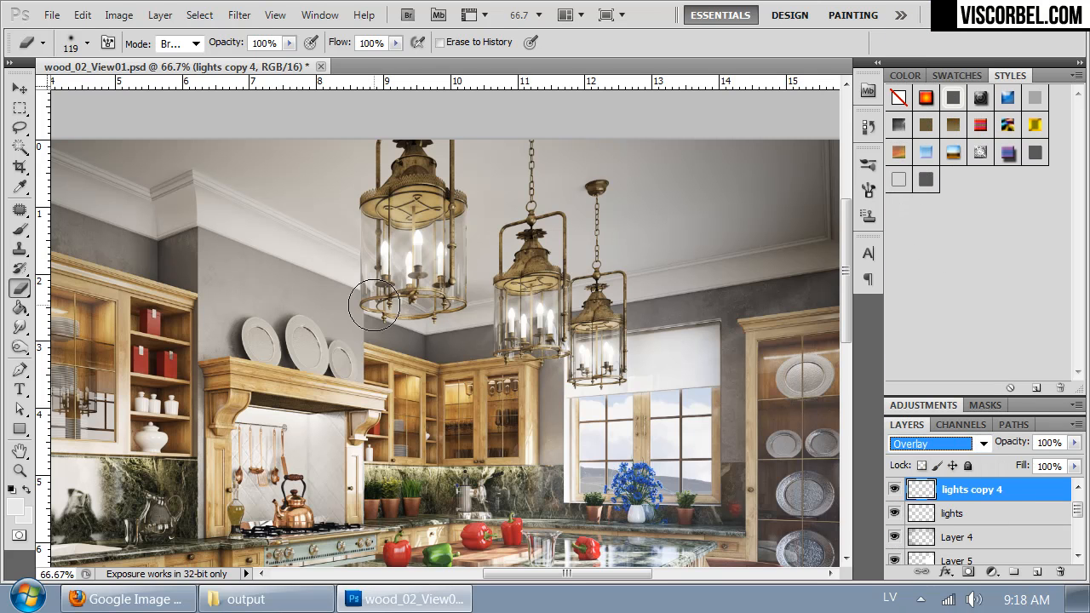
Step: Set the blend mode of the lights copy 5 layer to Overlay
{"action": "left_click", "coordinate": [959, 519]}
{"action": "left_click", "coordinate": [959, 499]}
{"action": "scroll", "coordinate": [959, 499], "scroll_direction": "up", "scroll_amount": 1}
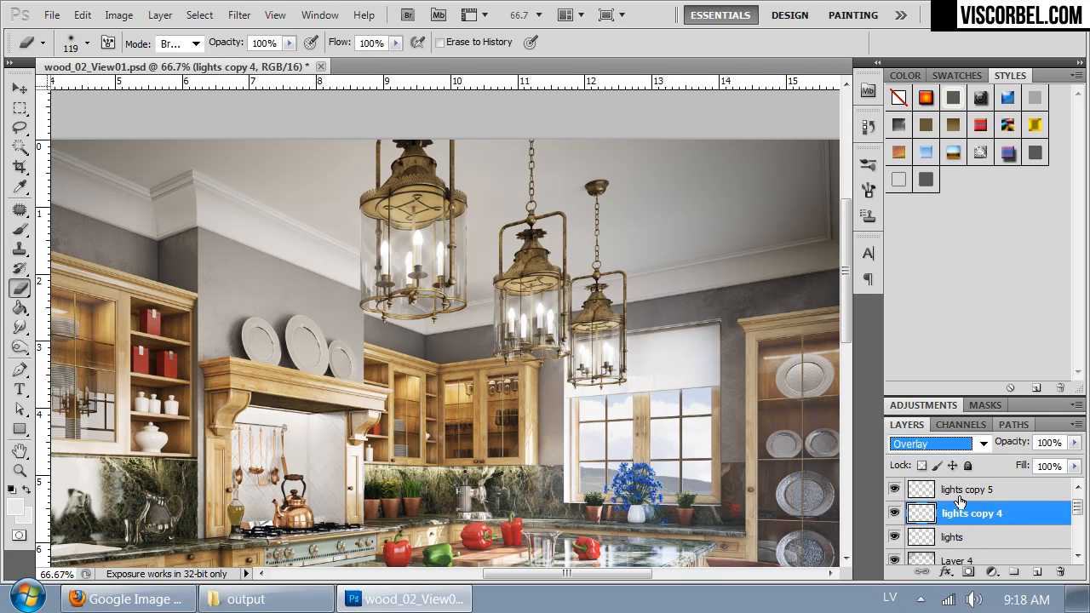
{"action": "left_click", "coordinate": [960, 498]}
{"action": "left_click", "coordinate": [937, 444]}
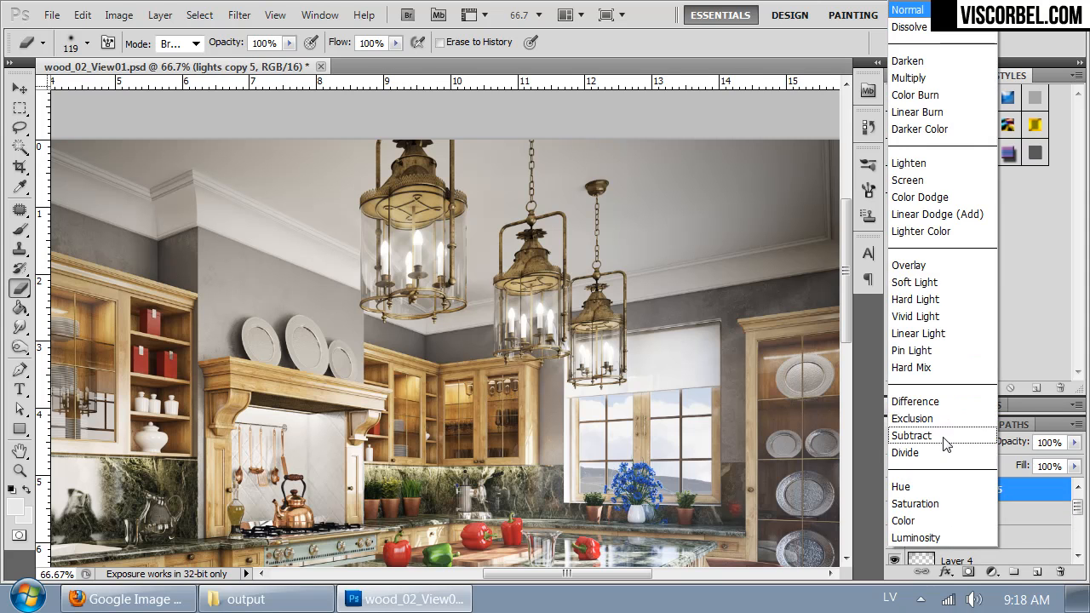
{"action": "left_click", "coordinate": [921, 266]}
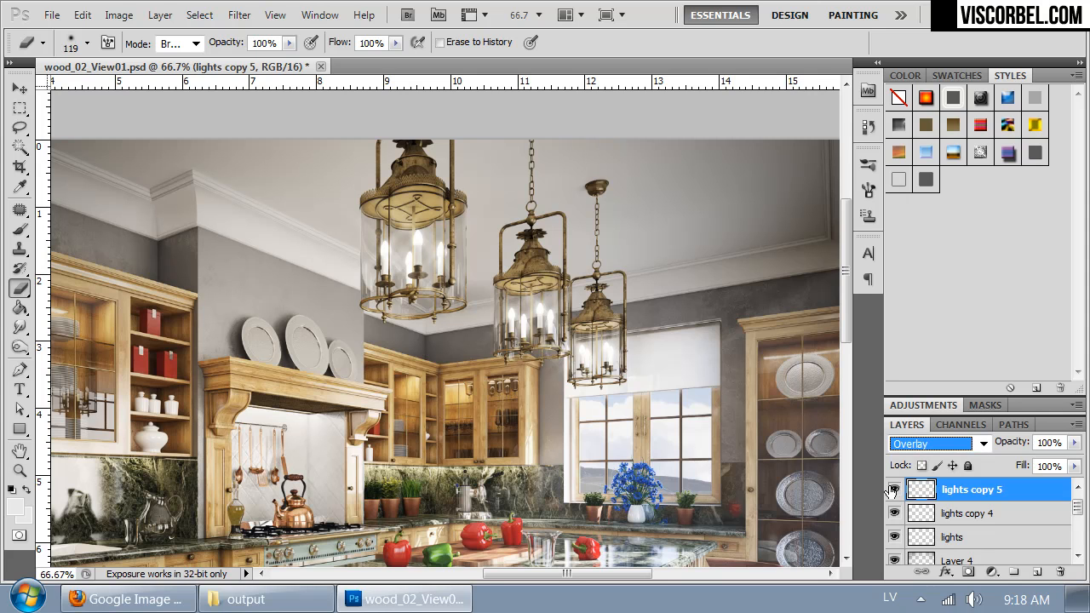
Step: Examine the lantern streaks up close and their effect on the whole kitchen image
{"action": "left_click_drag", "start_coordinate": [338, 296], "coordinate": [353, 250]}
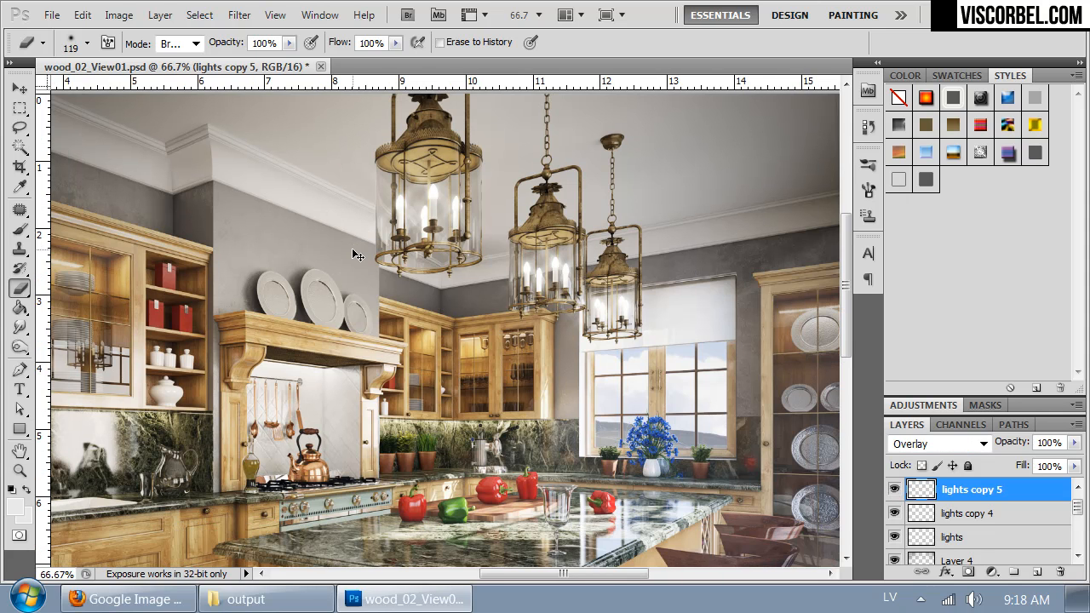
{"action": "key", "text": "ctrl+minus"}
{"action": "key", "text": "ctrl+minus"}
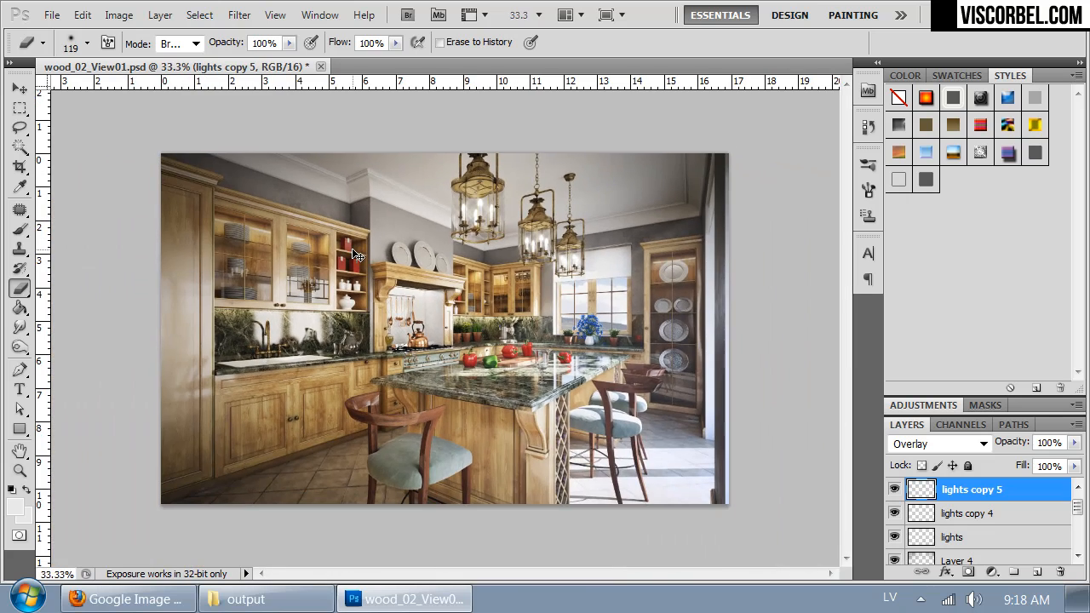
{"action": "key", "text": "ctrl+plus"}
{"action": "left_click_drag", "start_coordinate": [429, 305], "coordinate": [475, 274]}
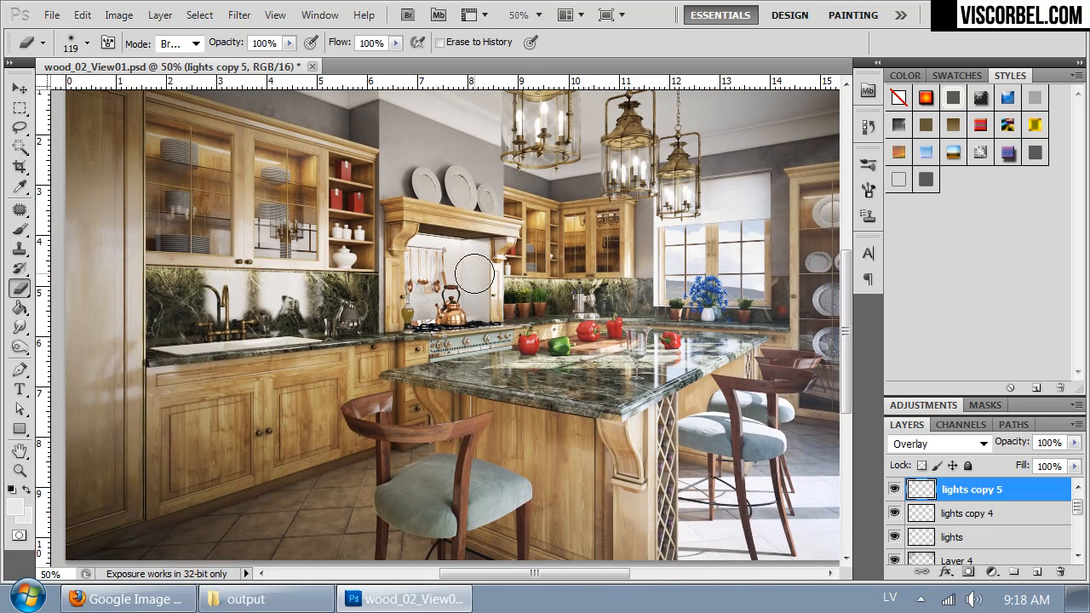
{"action": "key", "text": "ctrl+minus"}
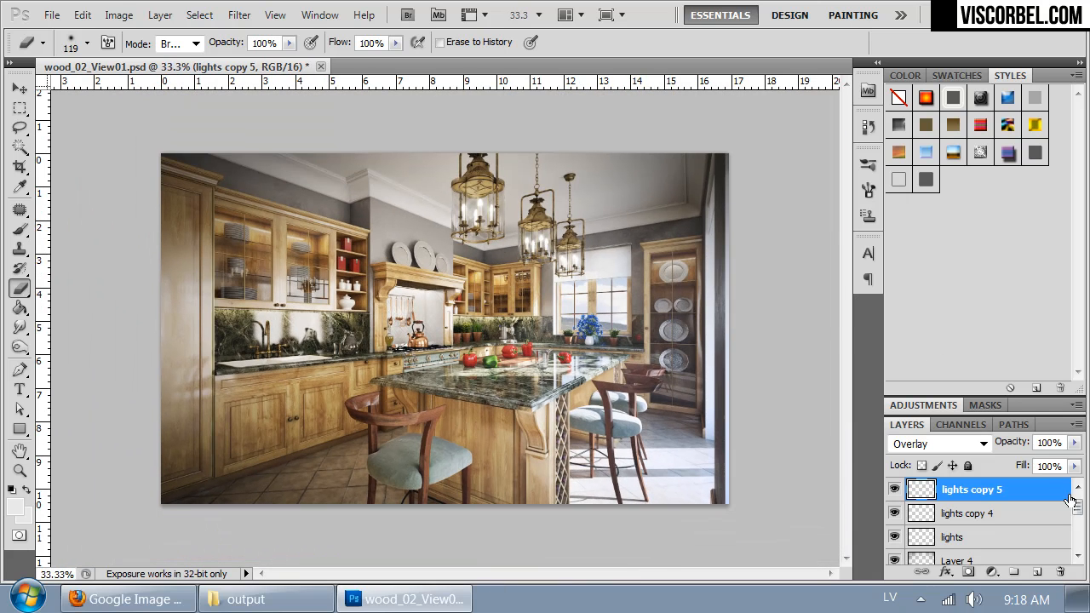
Step: Select the brightest areas of the lights copy layer with Color Range at fuzziness 5 and copy them to a new layer
{"action": "scroll", "coordinate": [1077, 506], "scroll_direction": "up", "scroll_amount": 1}
{"action": "left_click", "coordinate": [1001, 493]}
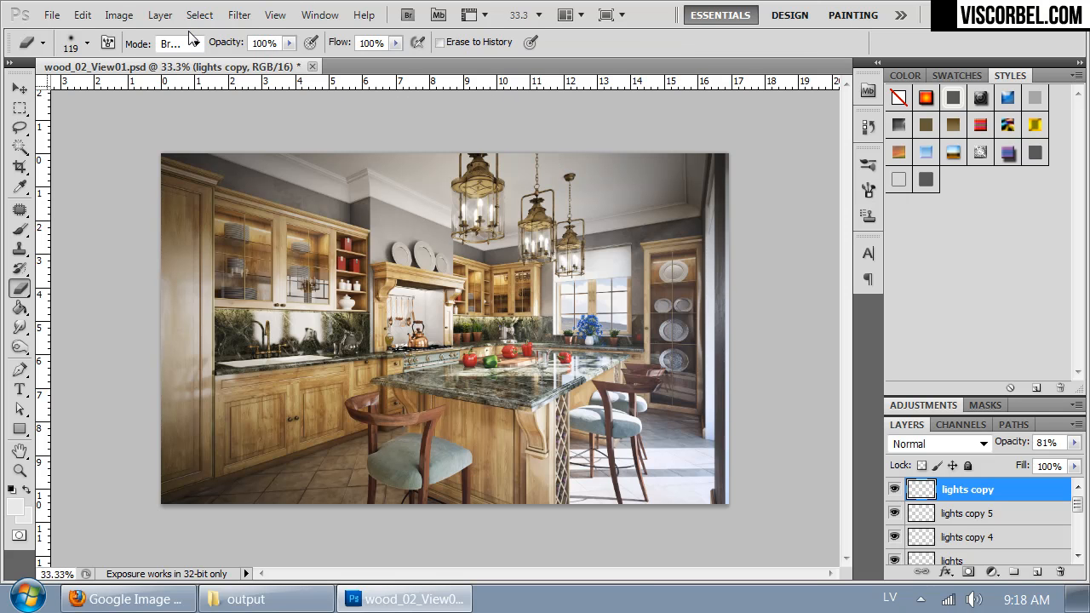
{"action": "key", "text": "ctrl+plus"}
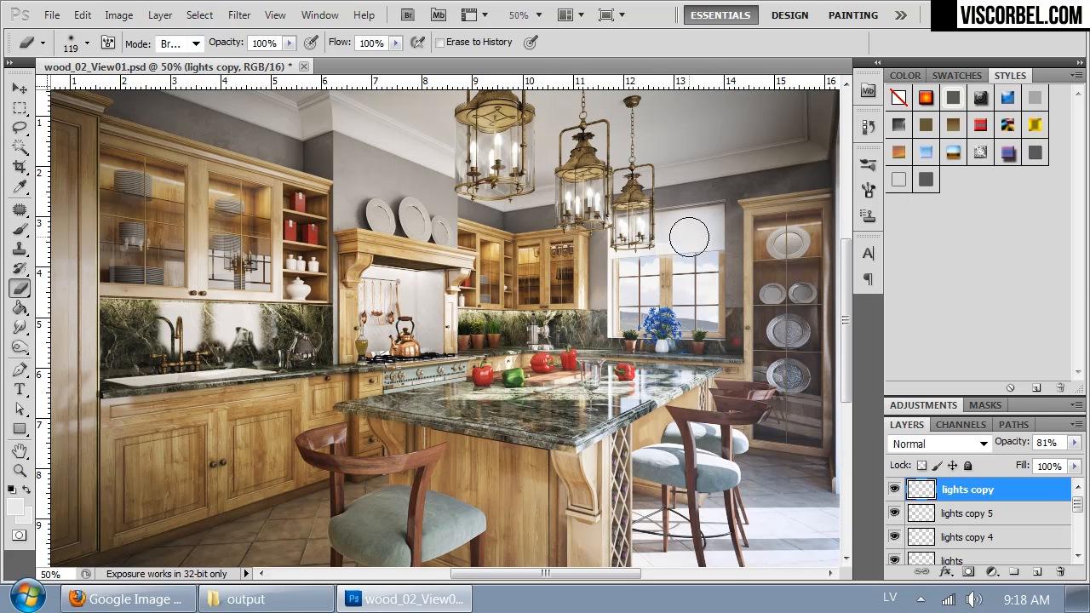
{"action": "left_click", "coordinate": [200, 14]}
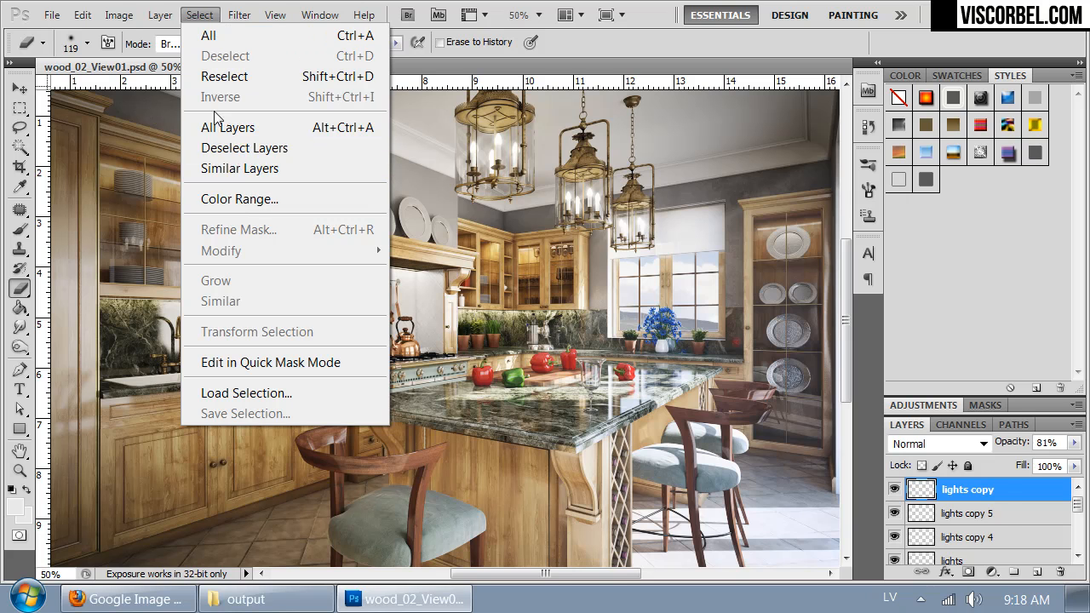
{"action": "left_click", "coordinate": [238, 199]}
{"action": "left_click", "coordinate": [633, 267]}
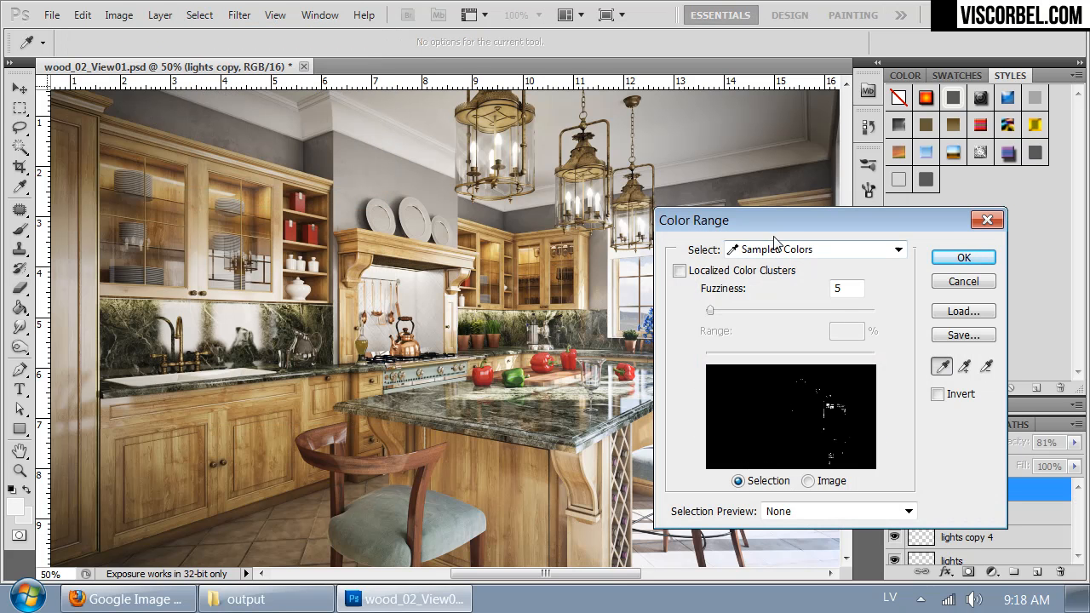
{"action": "left_click_drag", "start_coordinate": [789, 223], "coordinate": [406, 236]}
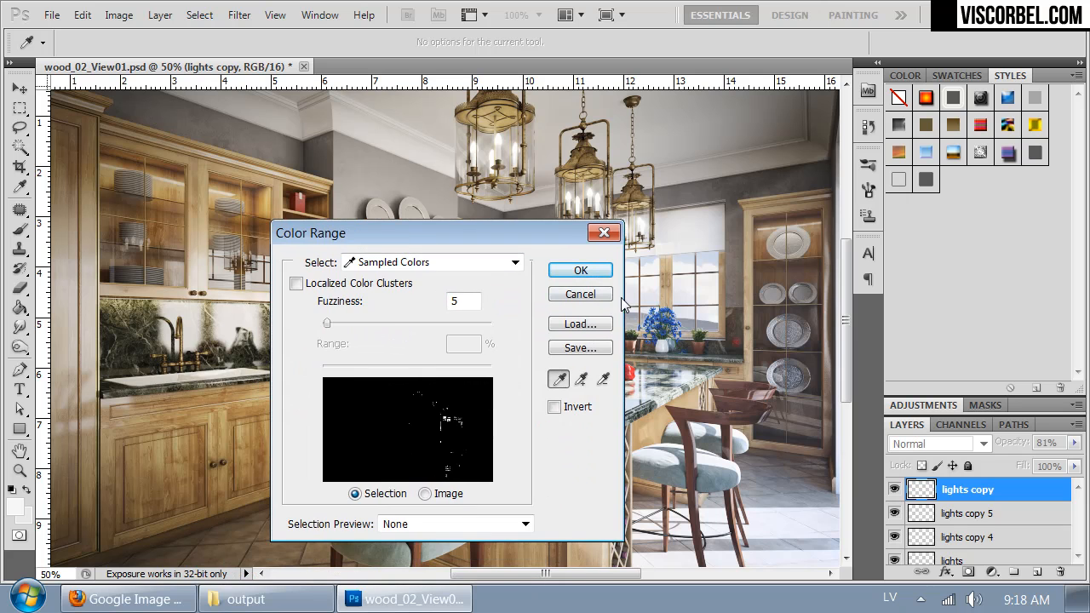
{"action": "left_click", "coordinate": [578, 271]}
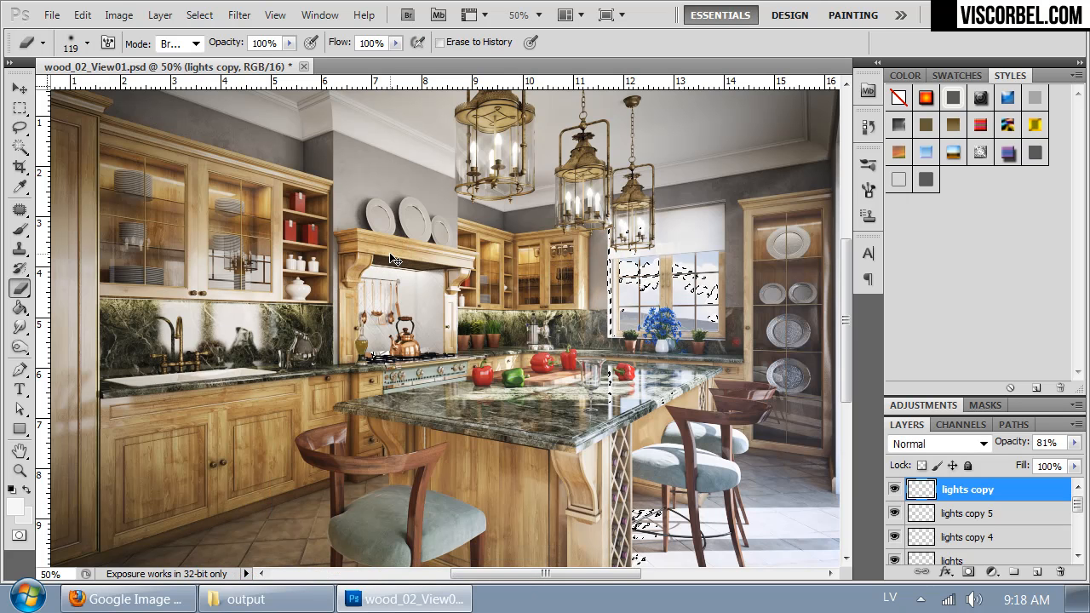
{"action": "key", "text": "ctrl+j"}
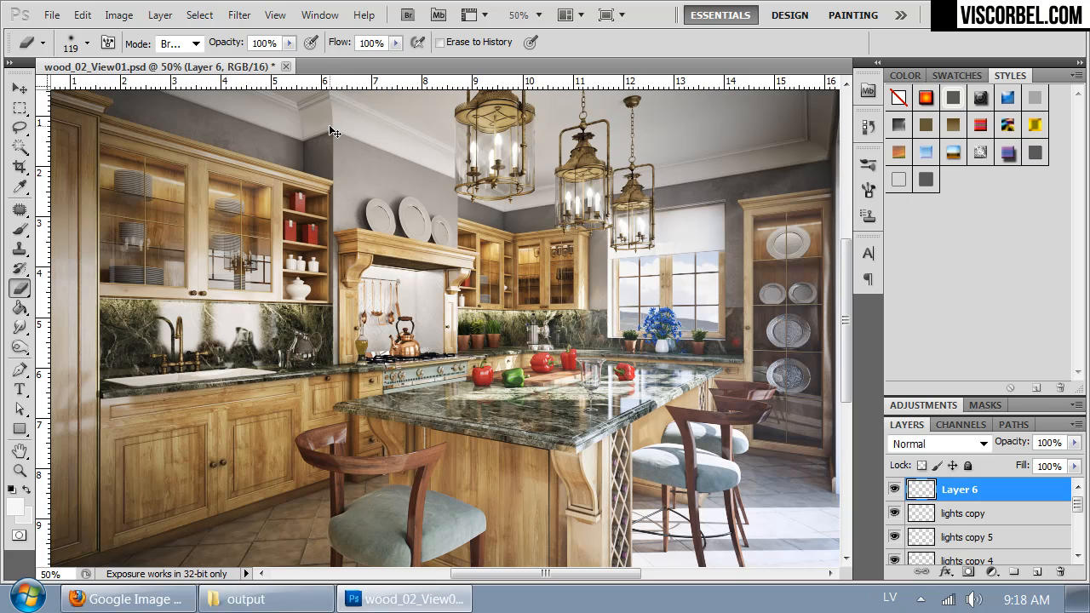
Step: Apply a Gaussian Blur with a radius of 14.8 pixels to Layer 6
{"action": "left_click", "coordinate": [231, 19]}
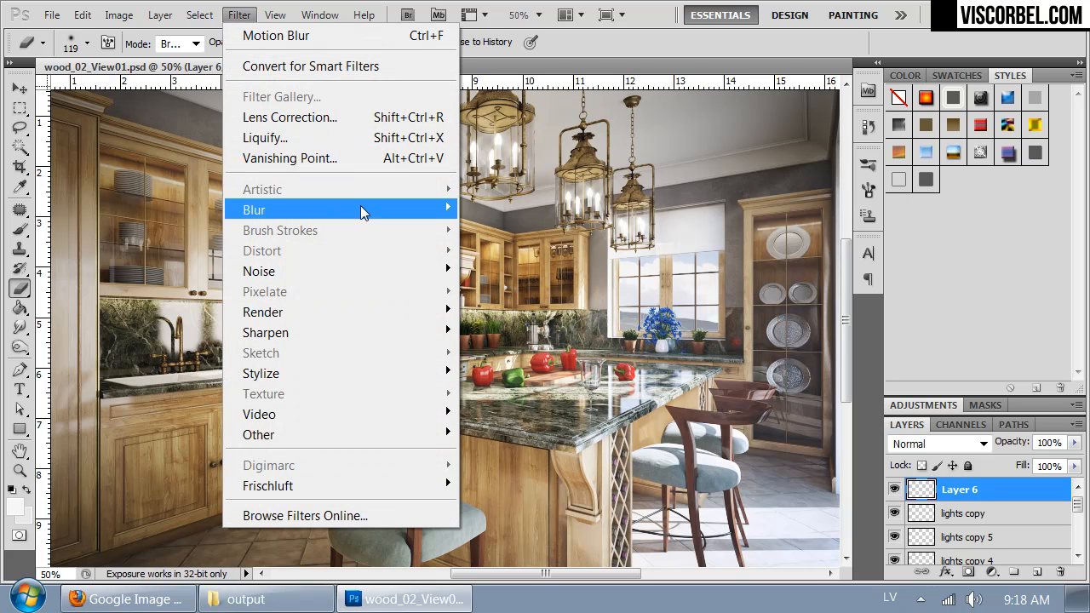
{"action": "mouse_move", "coordinate": [364, 209]}
{"action": "left_click", "coordinate": [170, 292]}
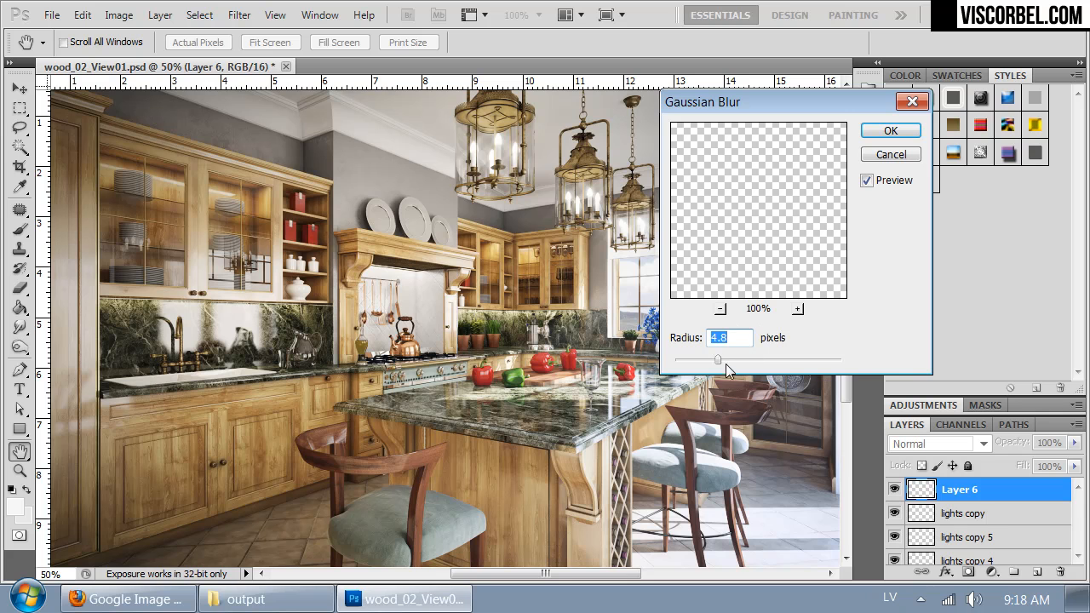
{"action": "left_click_drag", "start_coordinate": [757, 99], "coordinate": [877, 122]}
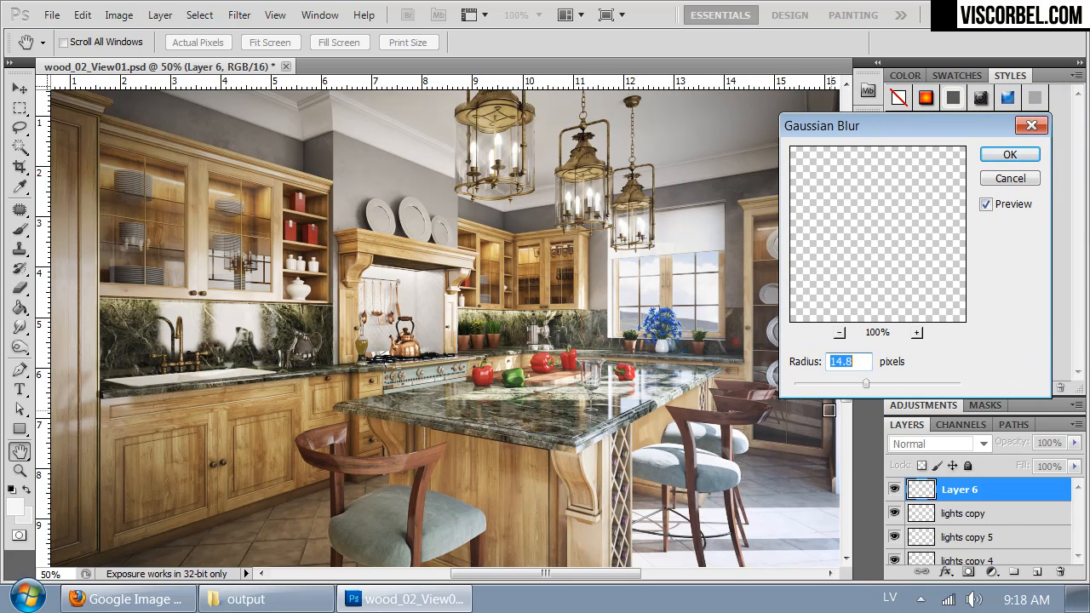
{"action": "left_click", "coordinate": [1020, 158]}
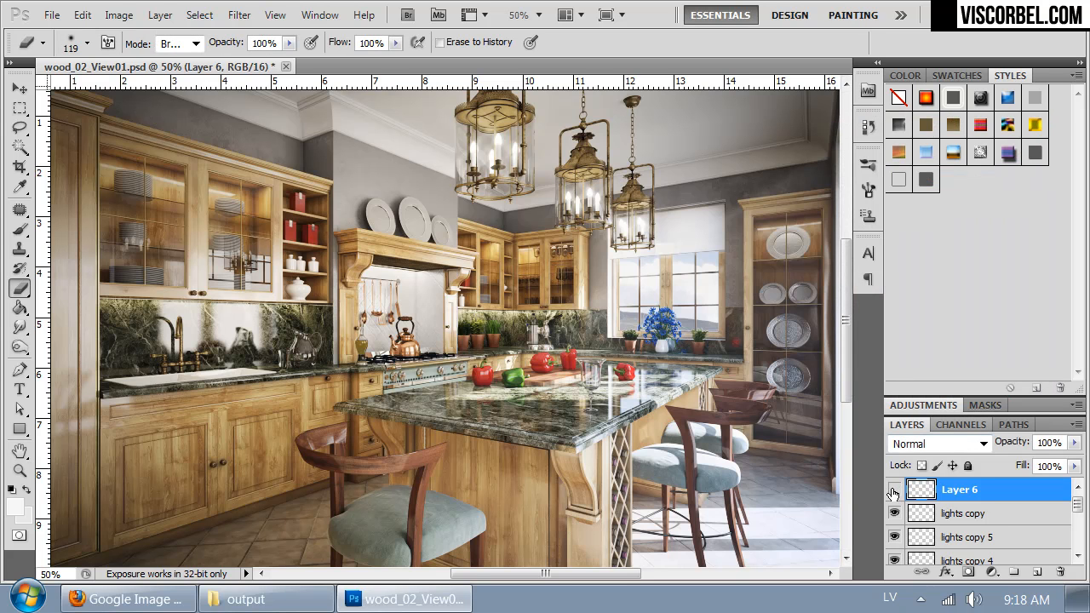
{"action": "key", "text": "ctrl+j"}
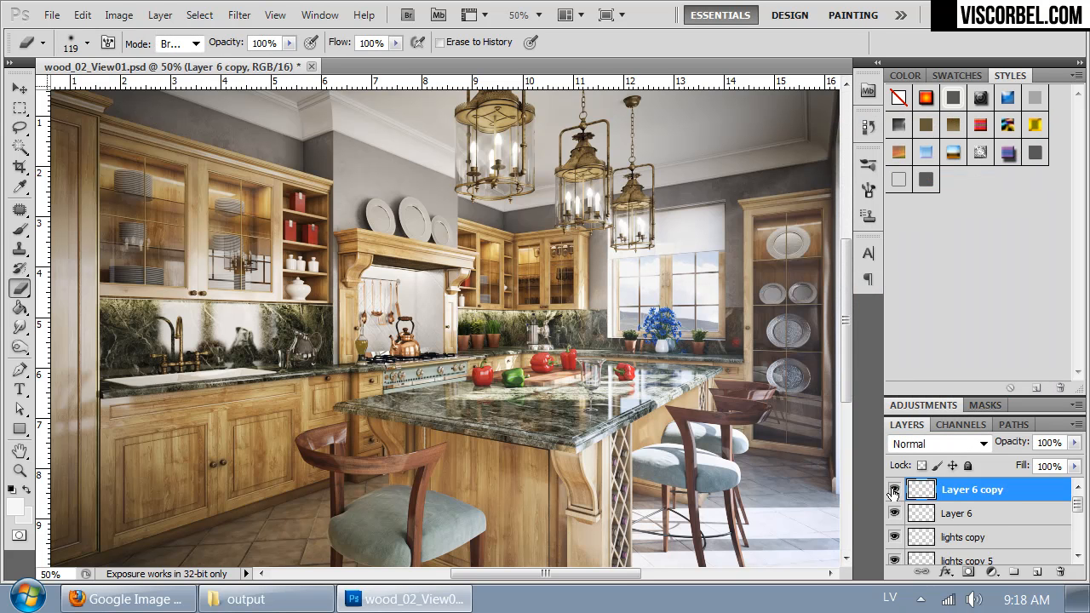
{"action": "key", "text": "ctrl+z"}
Step: Set the blend mode of Layer 6 to Soft Light
{"action": "key", "text": "ctrl+minus"}
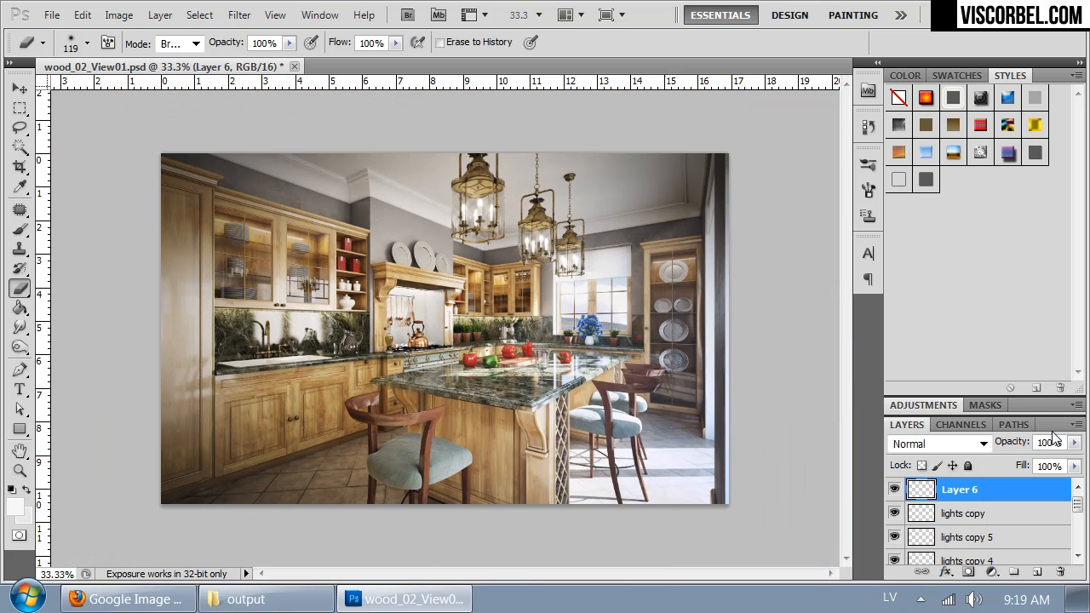
{"action": "left_click", "coordinate": [937, 443]}
{"action": "left_click", "coordinate": [923, 260]}
{"action": "key", "text": "Down"}
{"action": "key", "text": "Up"}
{"action": "key", "text": "Down"}
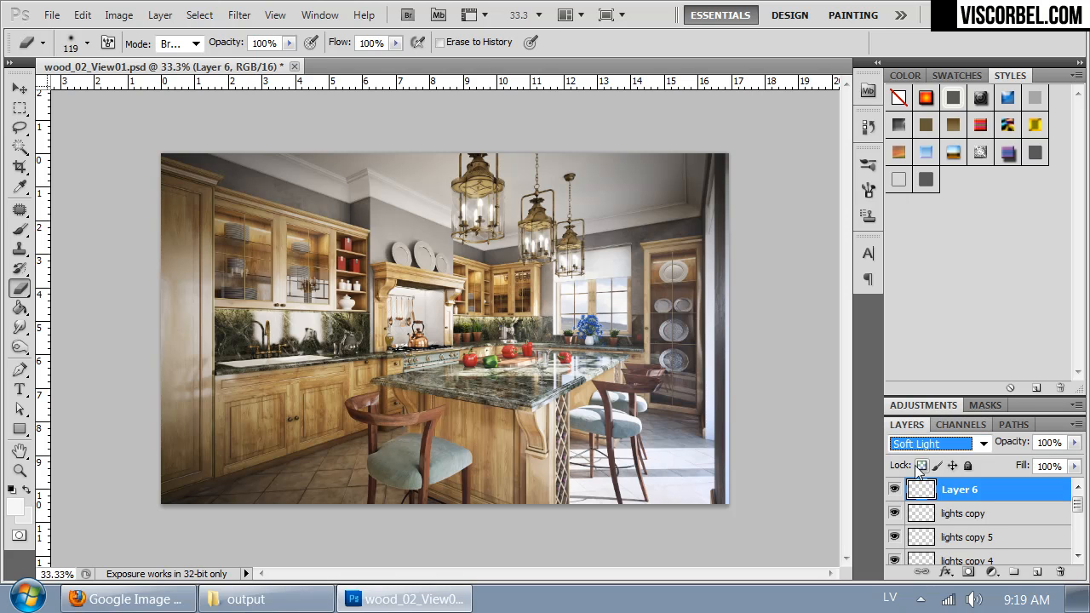
{"action": "key", "text": "Return"}
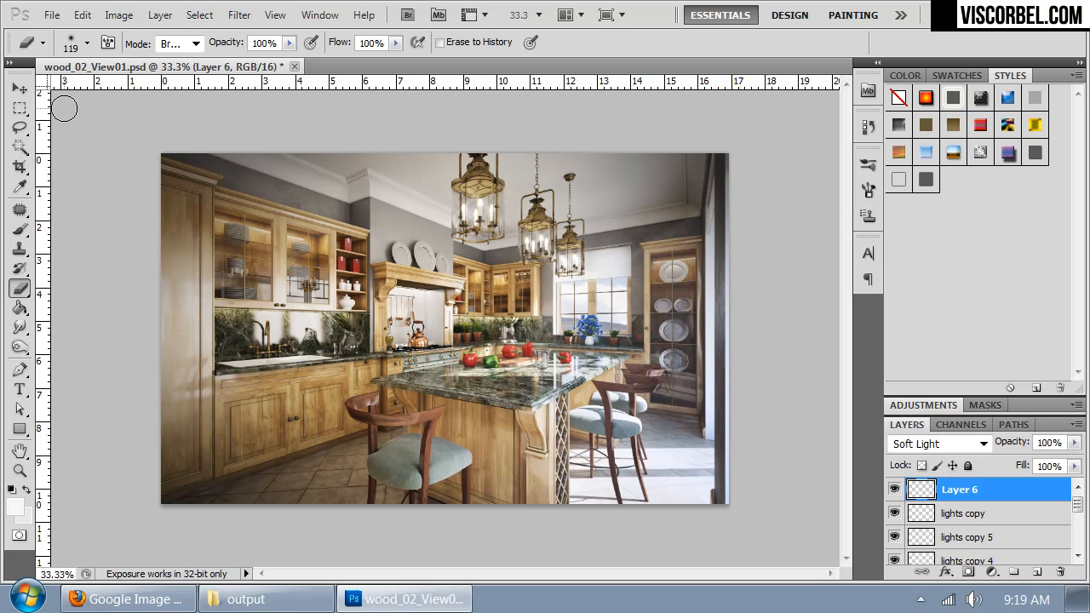
Step: Examine the blended image up close and check what Layer 3 contributes to the view through the window
{"action": "key", "text": "ctrl+plus"}
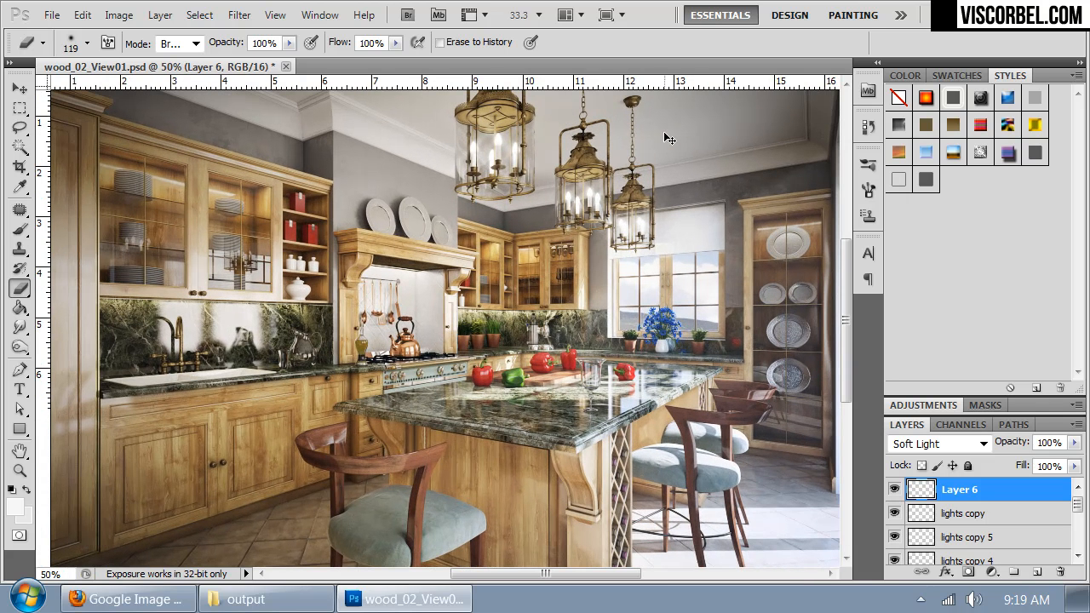
{"action": "mouse_move", "coordinate": [513, 417]}
{"action": "left_mouse_down"}
{"action": "mouse_move", "coordinate": [546, 359]}
{"action": "mouse_move", "coordinate": [653, 445]}
{"action": "mouse_move", "coordinate": [552, 472]}
{"action": "mouse_move", "coordinate": [487, 353]}
{"action": "mouse_move", "coordinate": [298, 375]}
{"action": "mouse_move", "coordinate": [366, 443]}
{"action": "mouse_move", "coordinate": [554, 443]}
{"action": "left_mouse_up"}
{"action": "key", "text": "ctrl+minus"}
{"action": "key", "text": "ctrl+plus"}
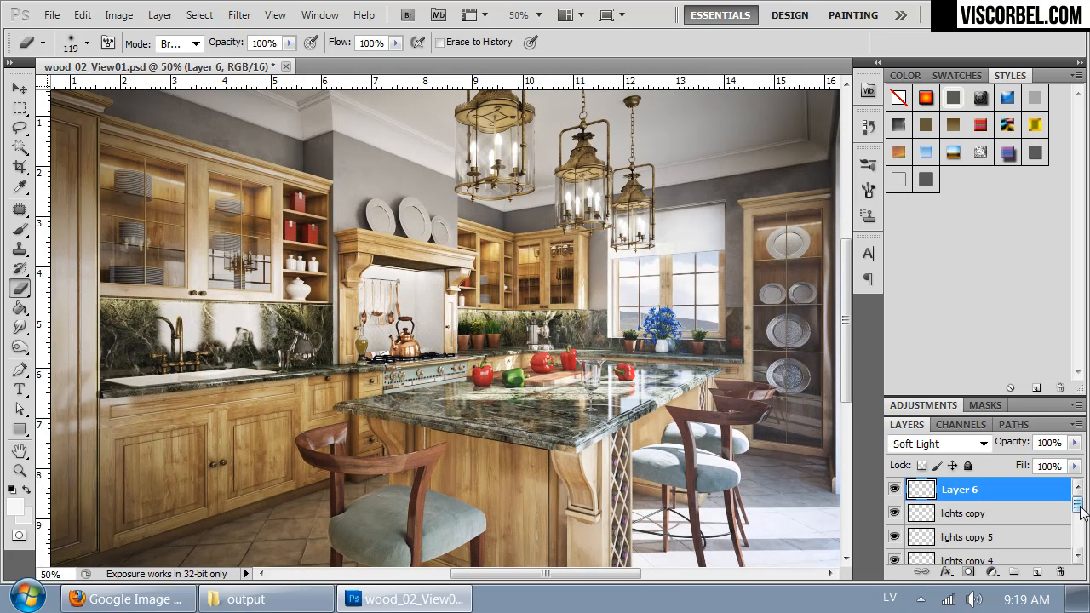
{"action": "left_click_drag", "start_coordinate": [1078, 506], "coordinate": [1077, 538]}
{"action": "left_click", "coordinate": [955, 508]}
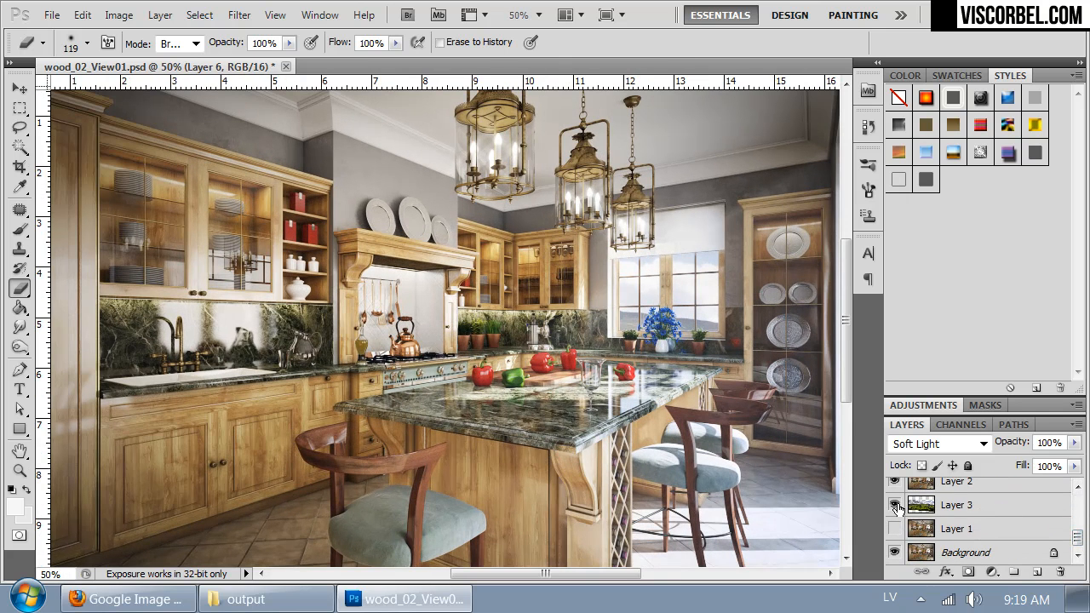
{"action": "left_click_drag", "start_coordinate": [724, 312], "coordinate": [844, 301]}
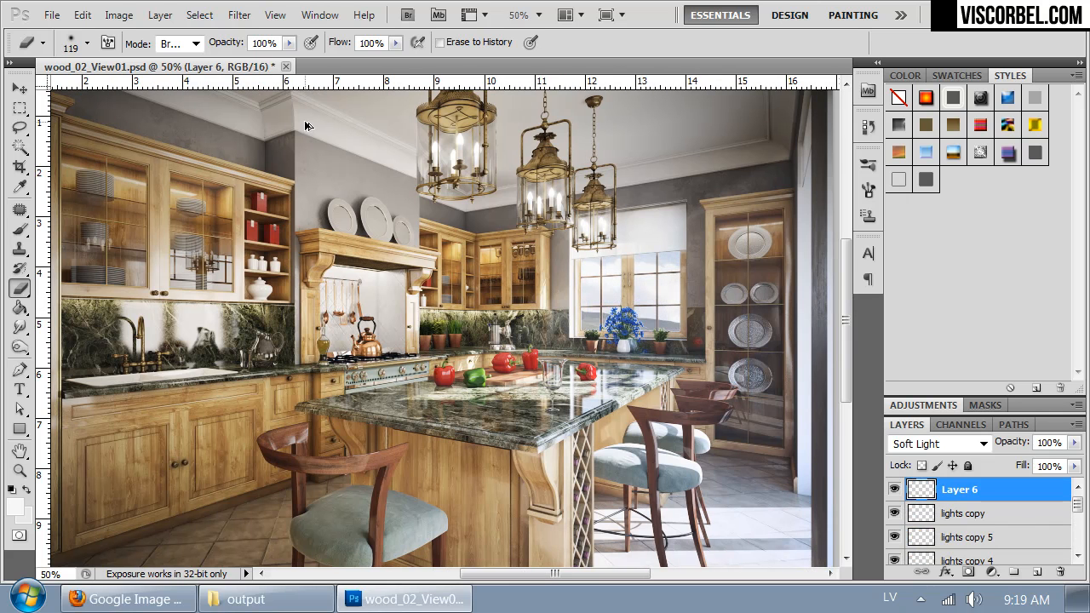
Step: Apply another Gaussian Blur to Layer 6 with a radius of 3 pixels
{"action": "left_click", "coordinate": [239, 14]}
{"action": "mouse_move", "coordinate": [356, 209]}
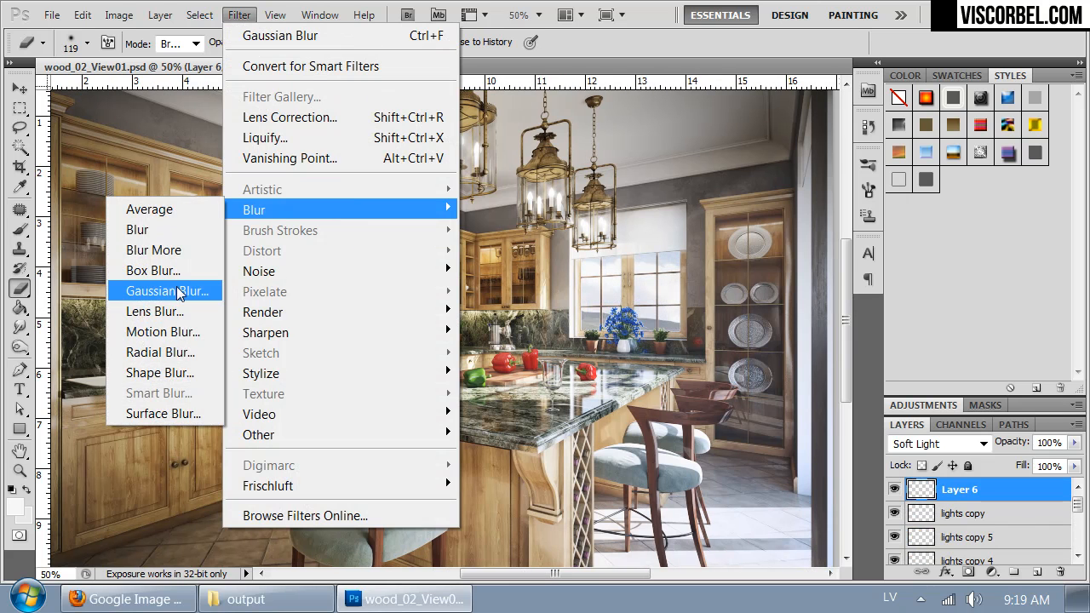
{"action": "left_click", "coordinate": [171, 291]}
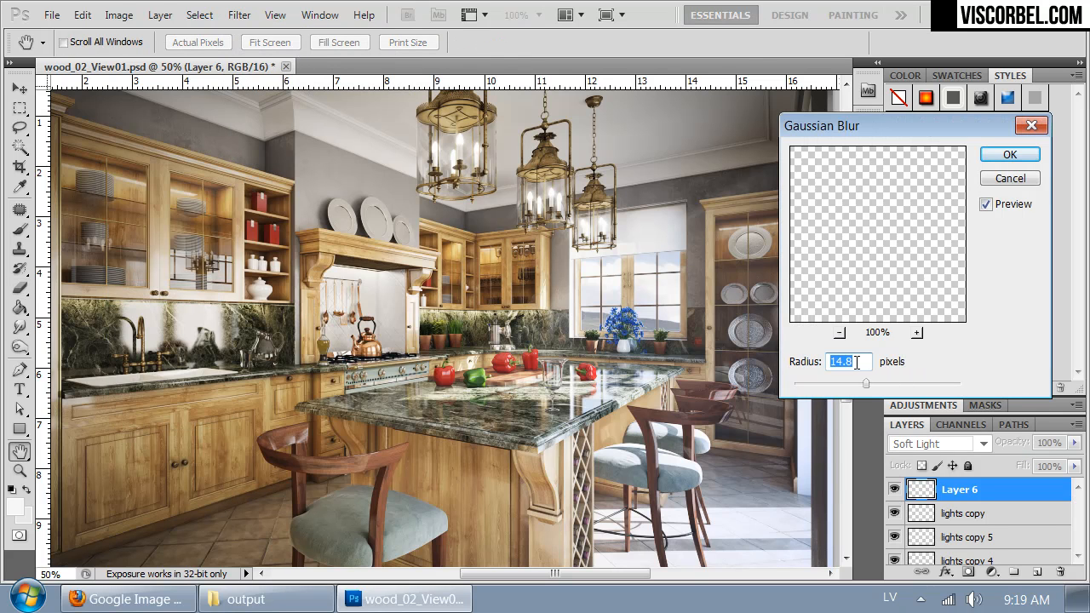
{"action": "type", "text": "8"}
{"action": "left_click", "coordinate": [997, 159]}
Step: Soften the landscape outside the window on Layer 3 with a Gaussian Blur of 0.3 pixels
{"action": "key", "text": "ctrl+plus"}
{"action": "key", "text": "ctrl+plus"}
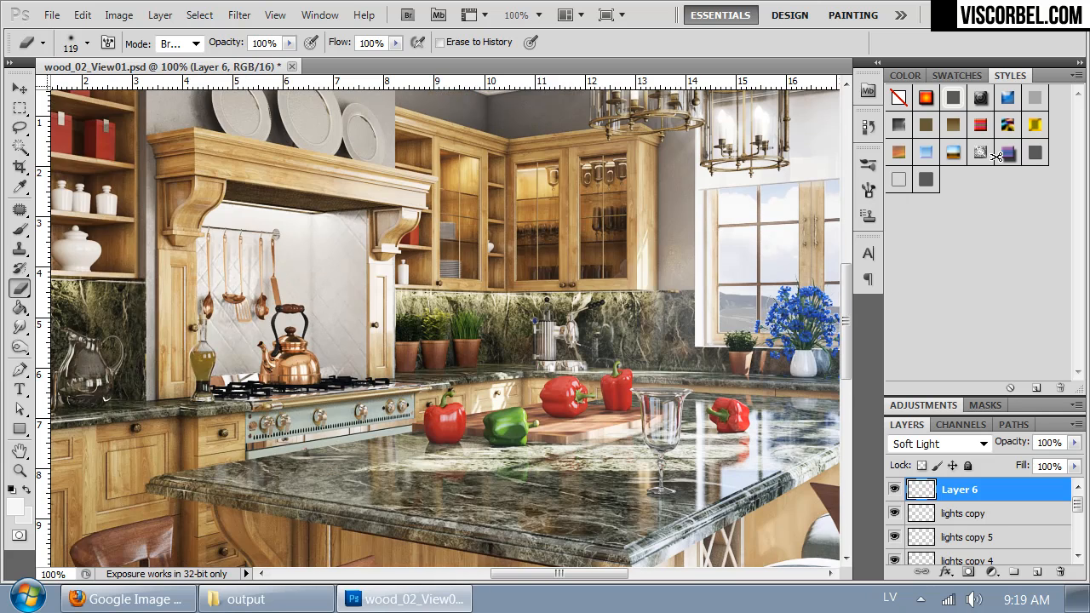
{"action": "left_click_drag", "start_coordinate": [660, 315], "coordinate": [448, 332]}
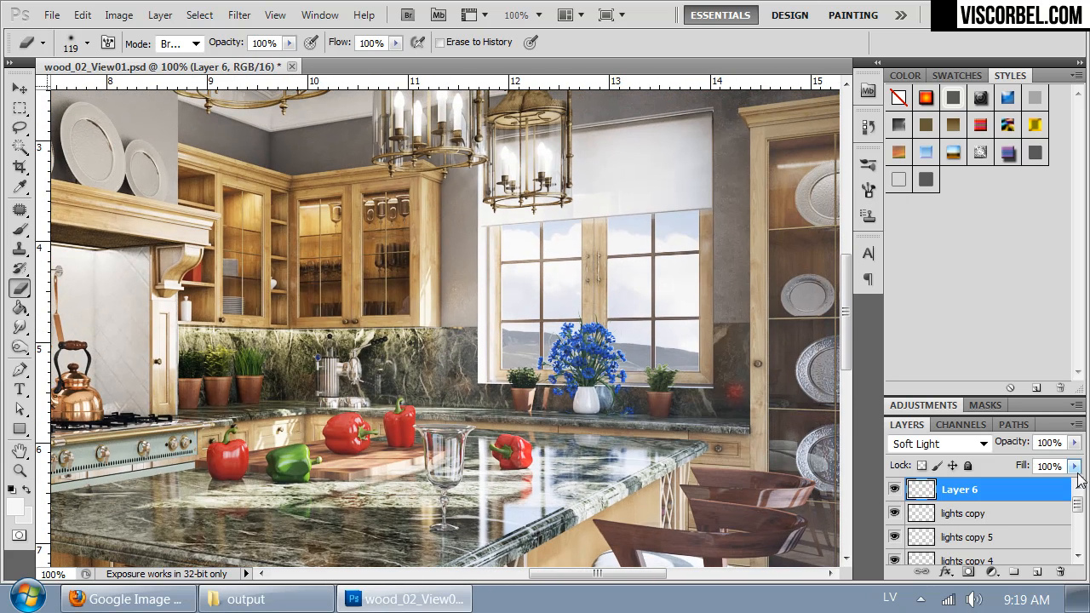
{"action": "left_click_drag", "start_coordinate": [1078, 505], "coordinate": [1078, 534]}
{"action": "left_click", "coordinate": [926, 545]}
{"action": "left_click", "coordinate": [239, 14]}
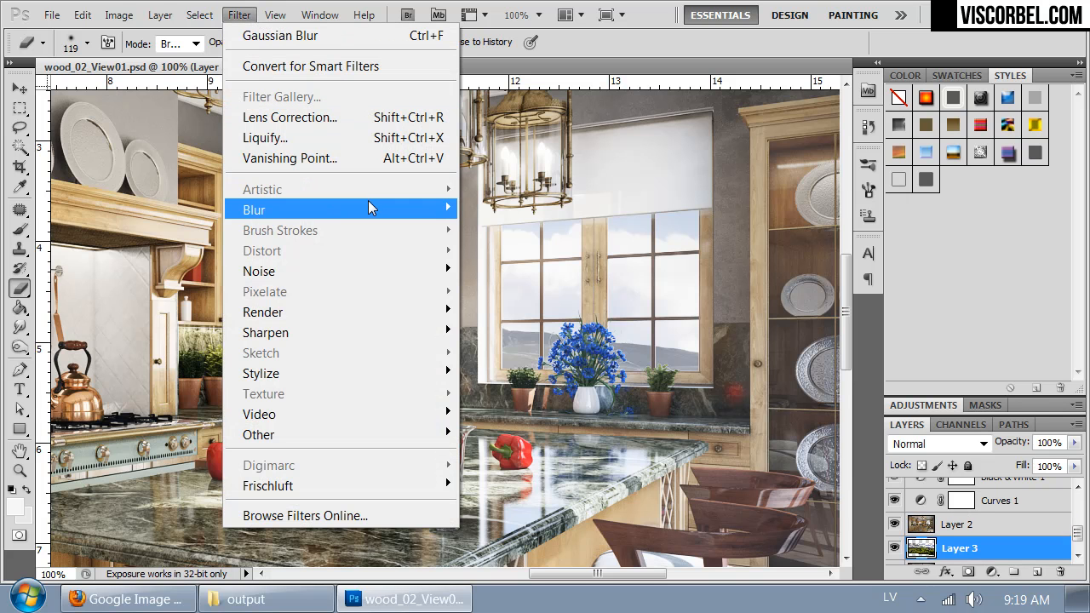
{"action": "mouse_move", "coordinate": [367, 205]}
{"action": "left_click", "coordinate": [170, 289]}
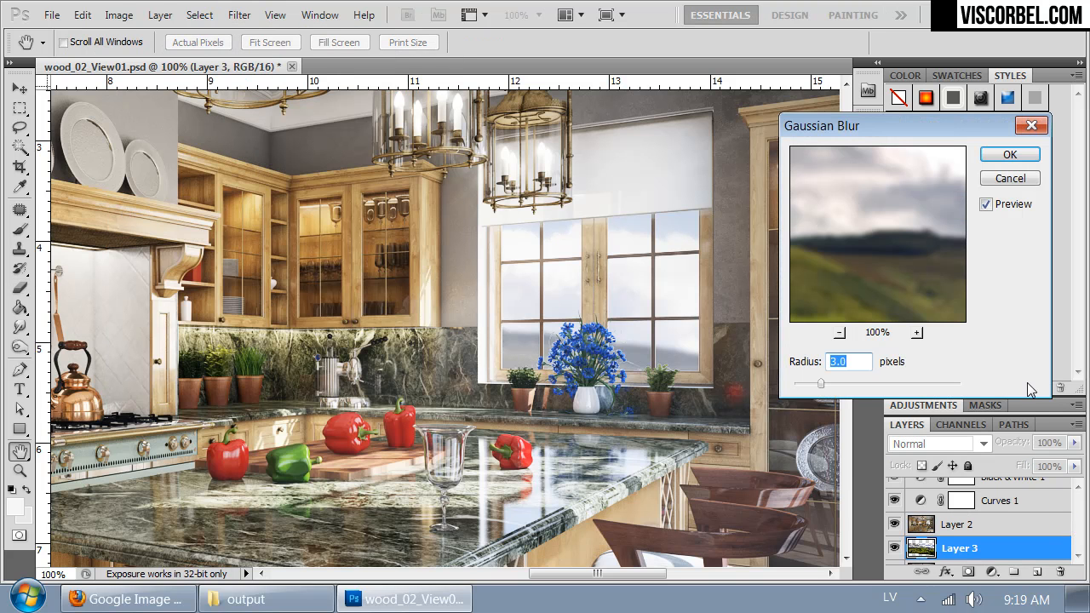
{"action": "left_click", "coordinate": [794, 384]}
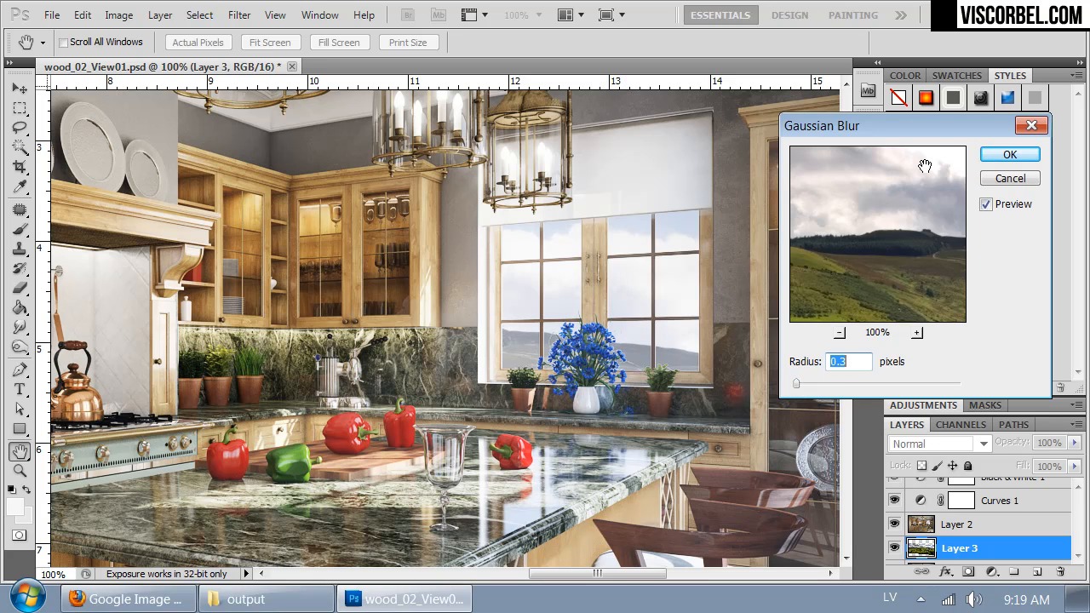
{"action": "left_click", "coordinate": [1007, 156]}
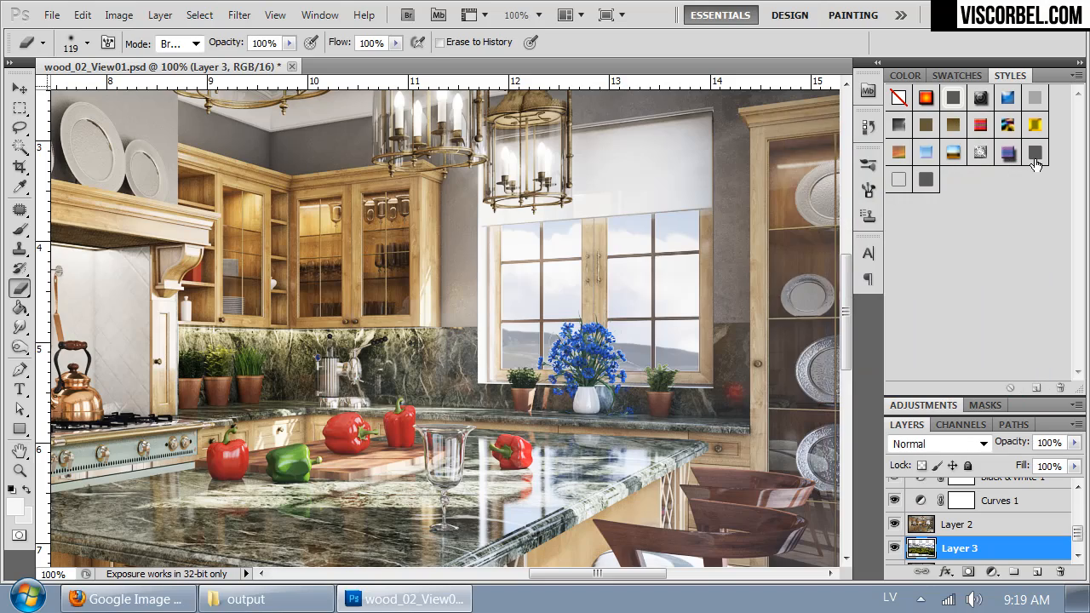
Step: Check the whole kitchen image and save the document
{"action": "key", "text": "ctrl+minus"}
{"action": "key", "text": "ctrl+minus"}
{"action": "key", "text": "ctrl+minus"}
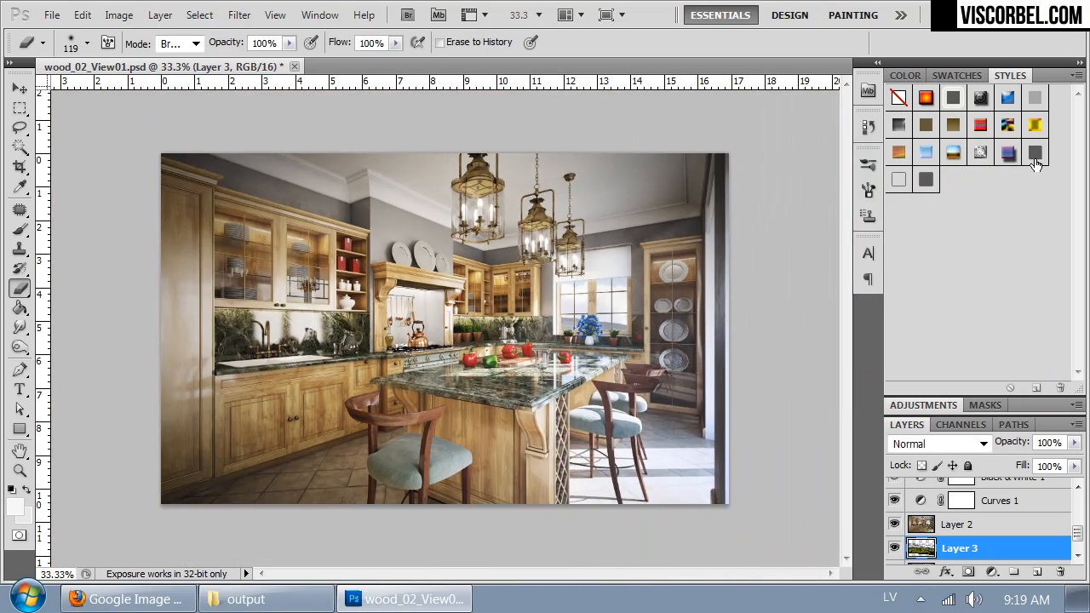
{"action": "key", "text": "ctrl+plus"}
{"action": "key", "text": "ctrl+minus"}
{"action": "key", "text": "ctrl+s"}
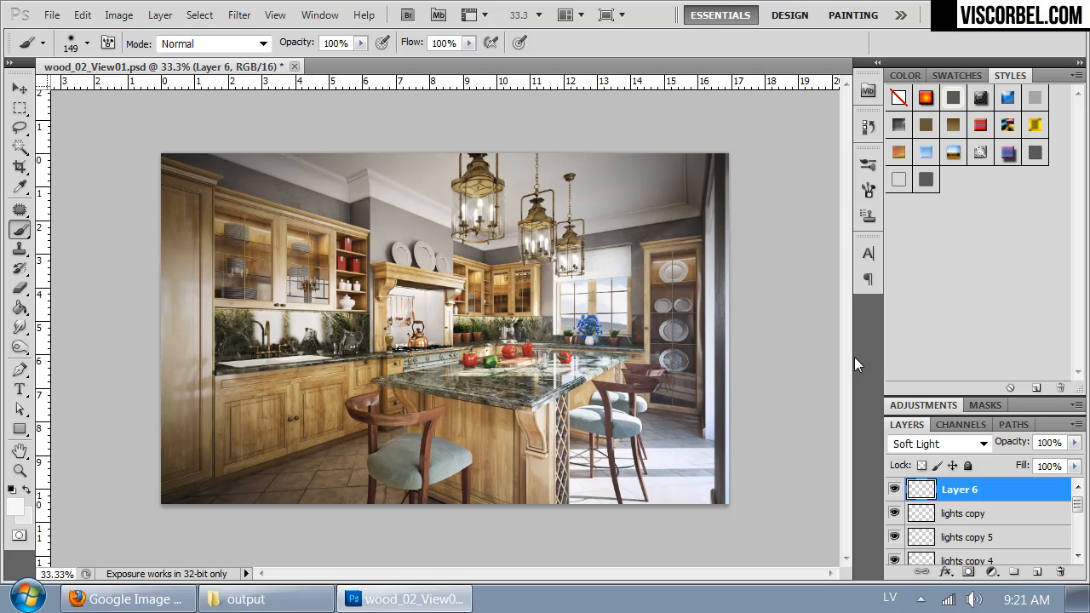
Step: Copy the entire image merged and paste it into a new document of the same size
{"action": "key", "text": "ctrl+a"}
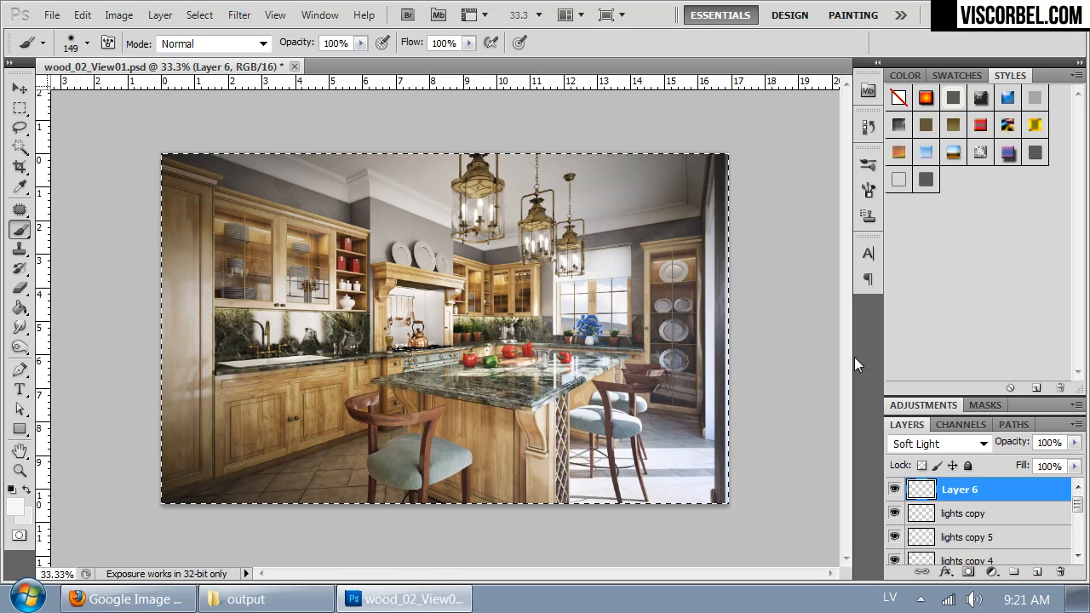
{"action": "left_click", "coordinate": [82, 15]}
{"action": "left_click", "coordinate": [141, 174]}
{"action": "key", "text": "ctrl+n"}
{"action": "key", "text": "Return"}
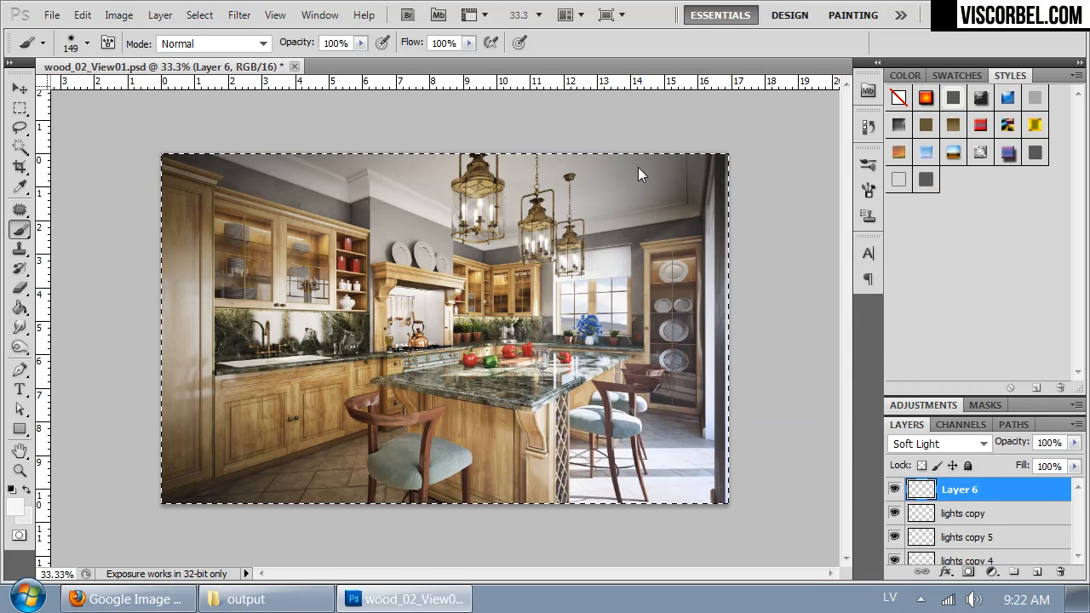
{"action": "key", "text": "ctrl+v"}
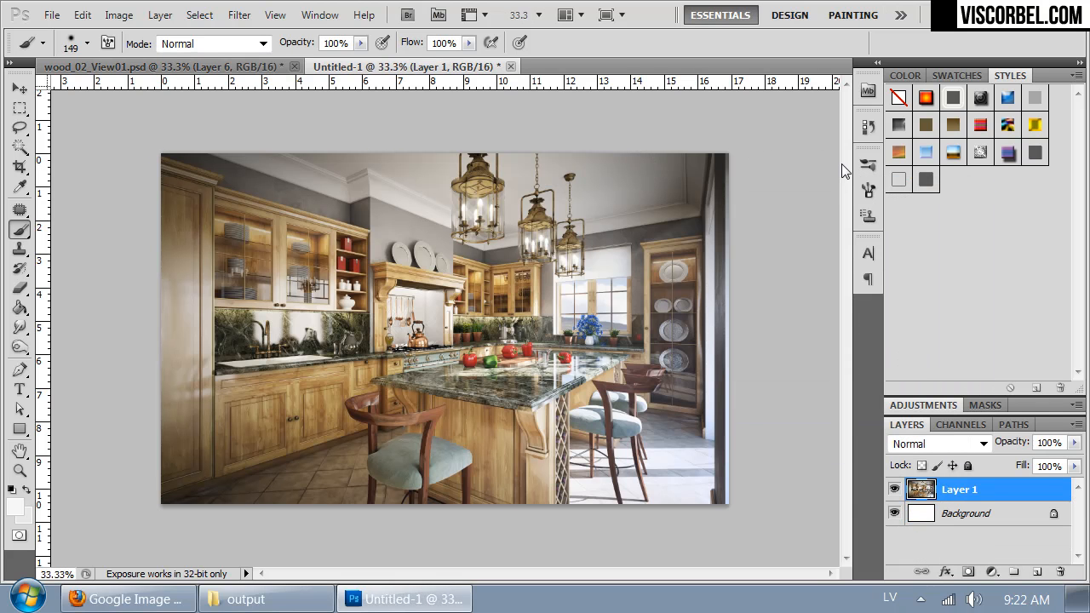
Step: Merge the pasted Layer 1 down into the Background layer
{"action": "key", "text": "ctrl+plus"}
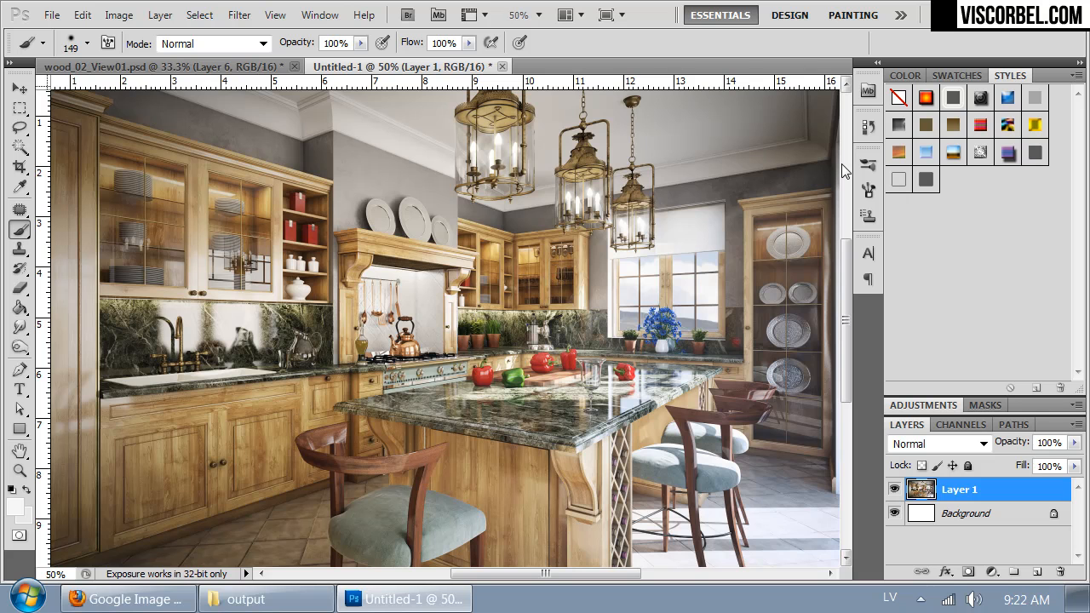
{"action": "key", "text": "ctrl+e"}
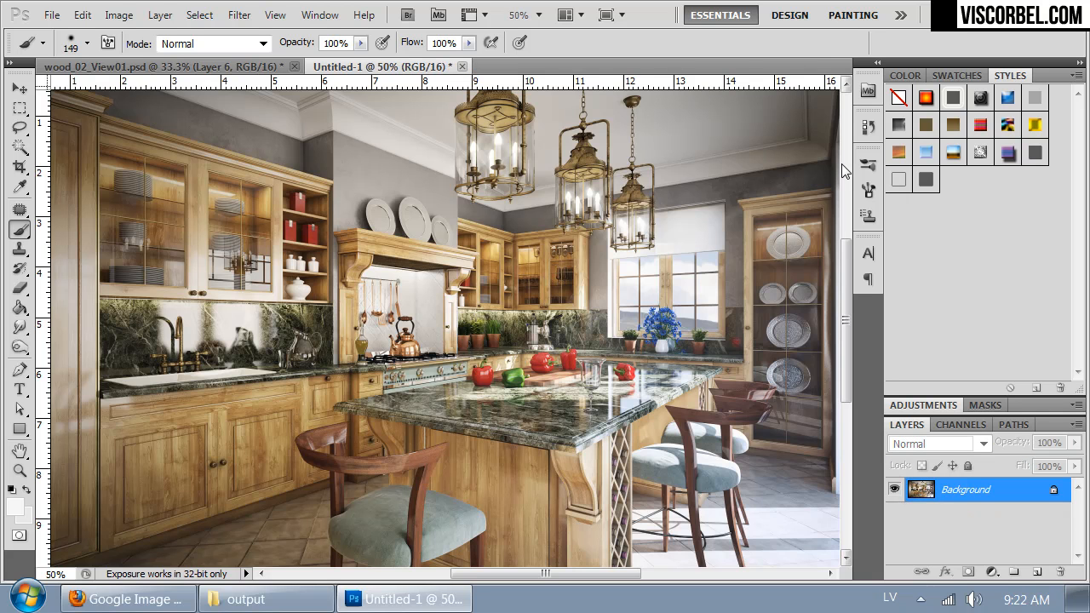
{"action": "key", "text": "ctrl+minus"}
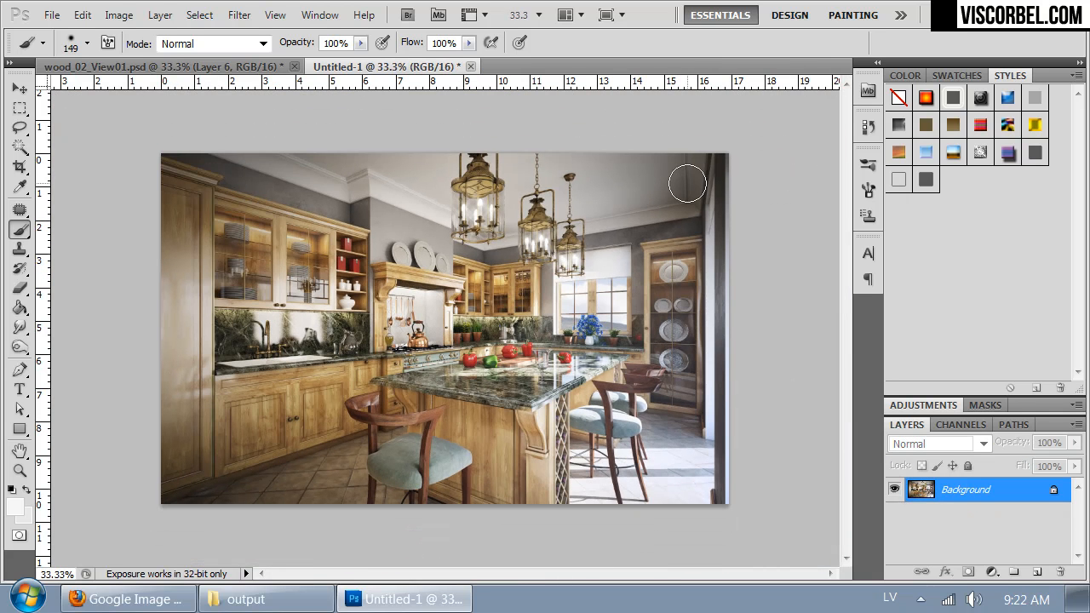
Step: Resize the flattened kitchen image to a width of 4000 pixels
{"action": "key", "text": "ctrl+alt+i"}
{"action": "type", "text": "4000"}
{"action": "key", "text": "Return"}
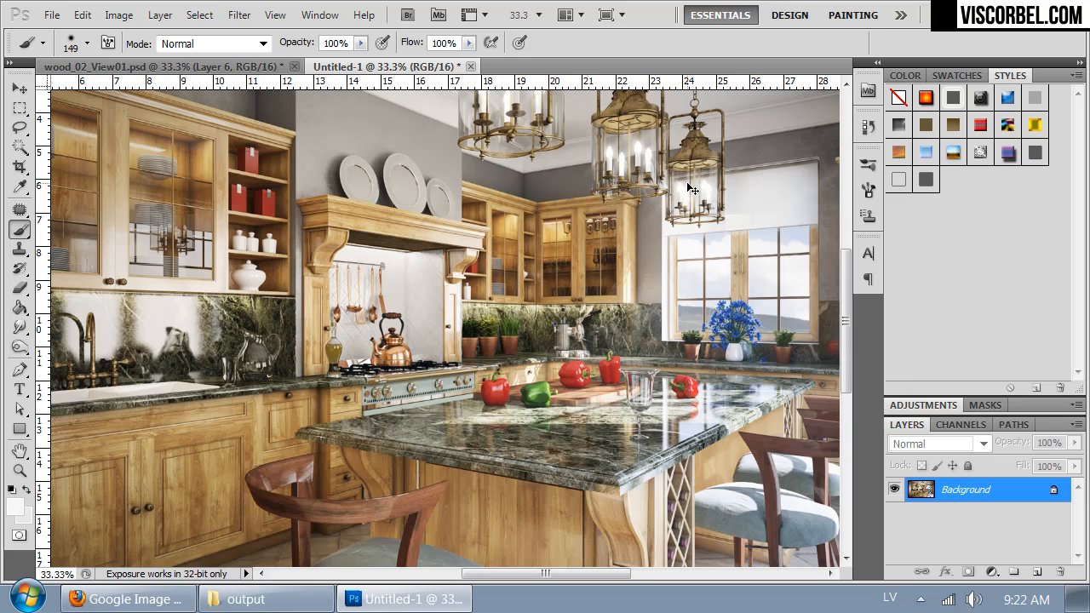
Step: Open the depth map z_wood.tif from the output folder, apply Auto Contrast and copy the entire image
{"action": "key", "text": "ctrl+o"}
{"action": "left_click_drag", "start_coordinate": [664, 325], "coordinate": [770, 363]}
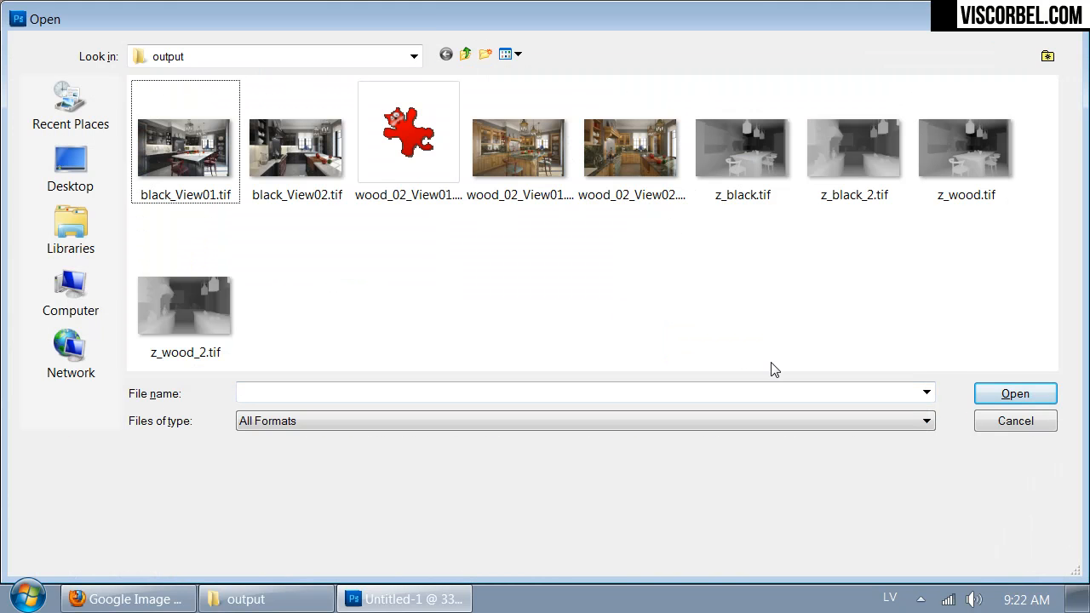
{"action": "double_click", "coordinate": [947, 154]}
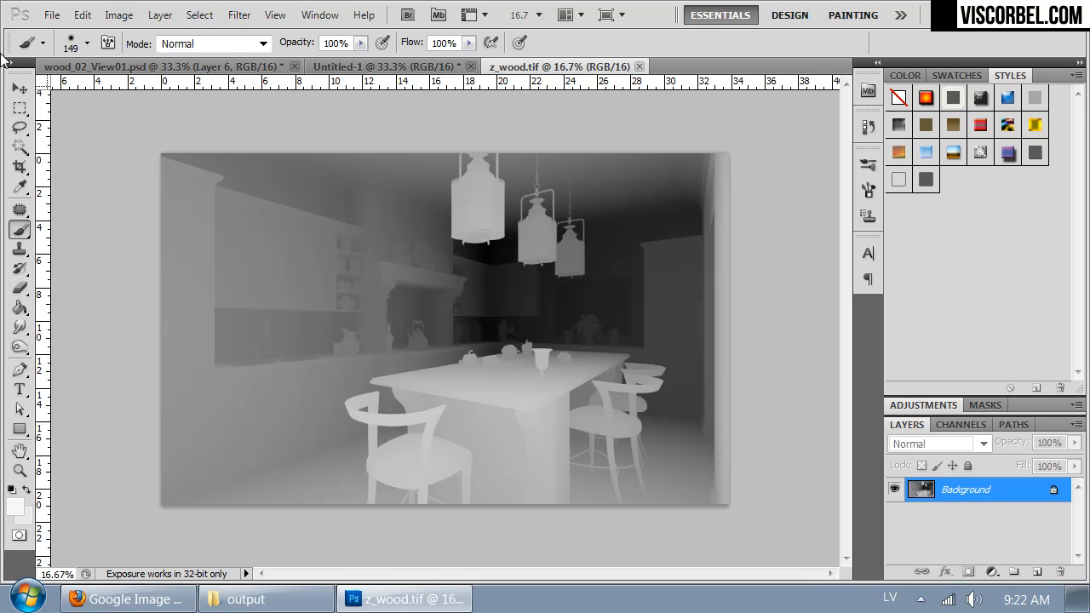
{"action": "left_click", "coordinate": [116, 15]}
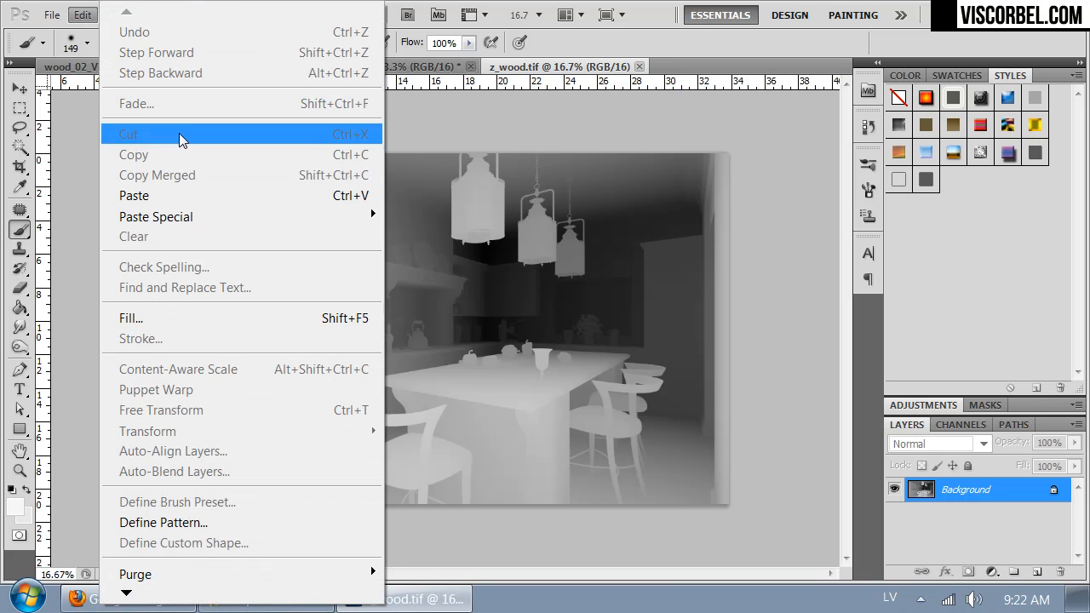
{"action": "left_click", "coordinate": [84, 12]}
{"action": "left_click", "coordinate": [109, 15]}
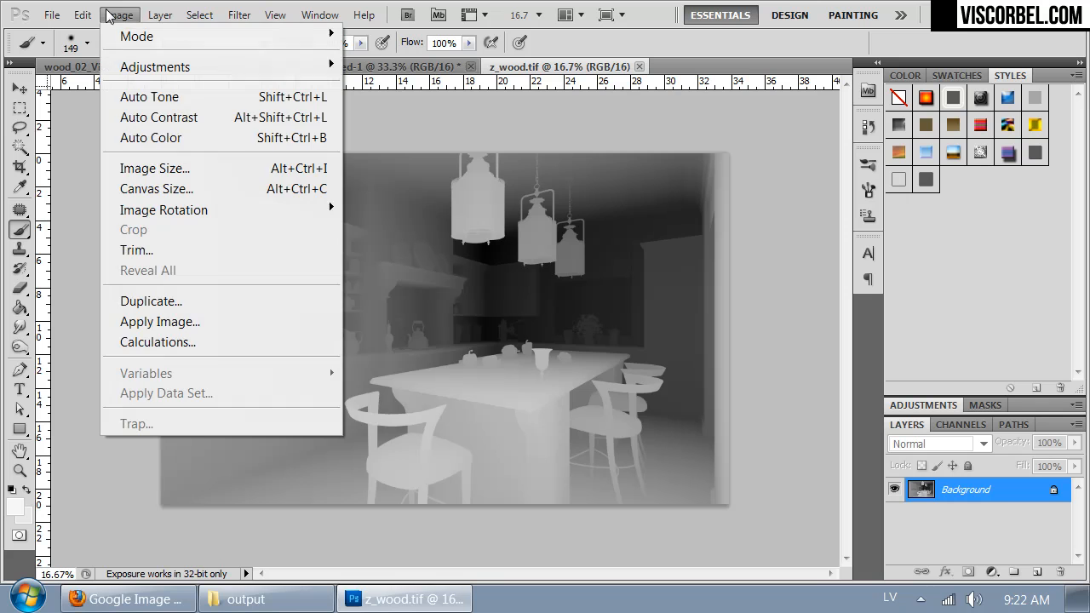
{"action": "left_click", "coordinate": [151, 117]}
{"action": "key", "text": "ctrl+a"}
Step: In Untitled-1, duplicate the Background layer and add a layer mask to the copy
{"action": "left_click", "coordinate": [387, 66]}
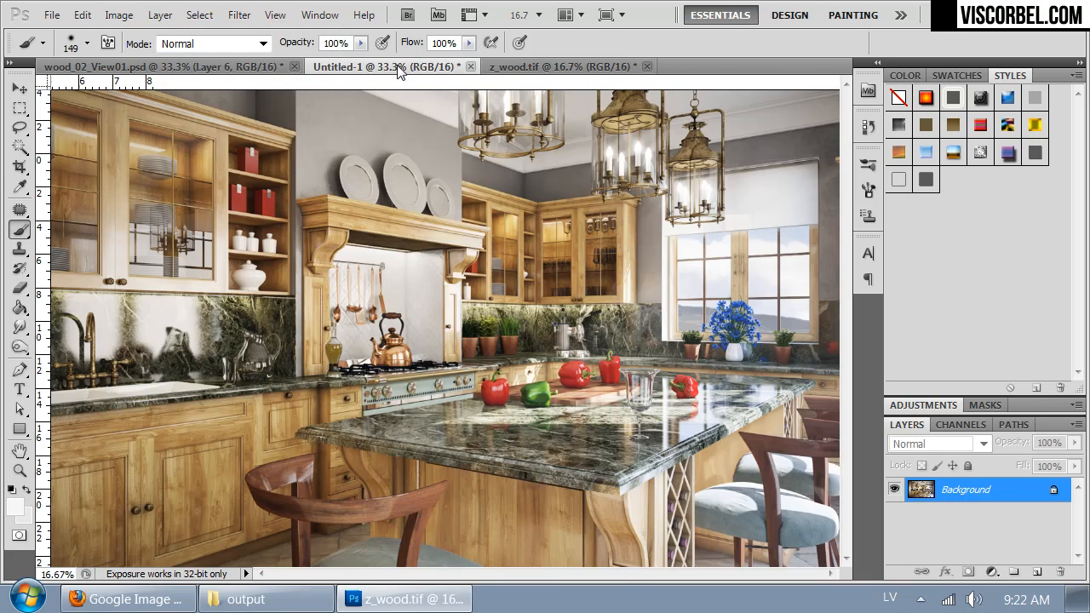
{"action": "key", "text": "ctrl+minus"}
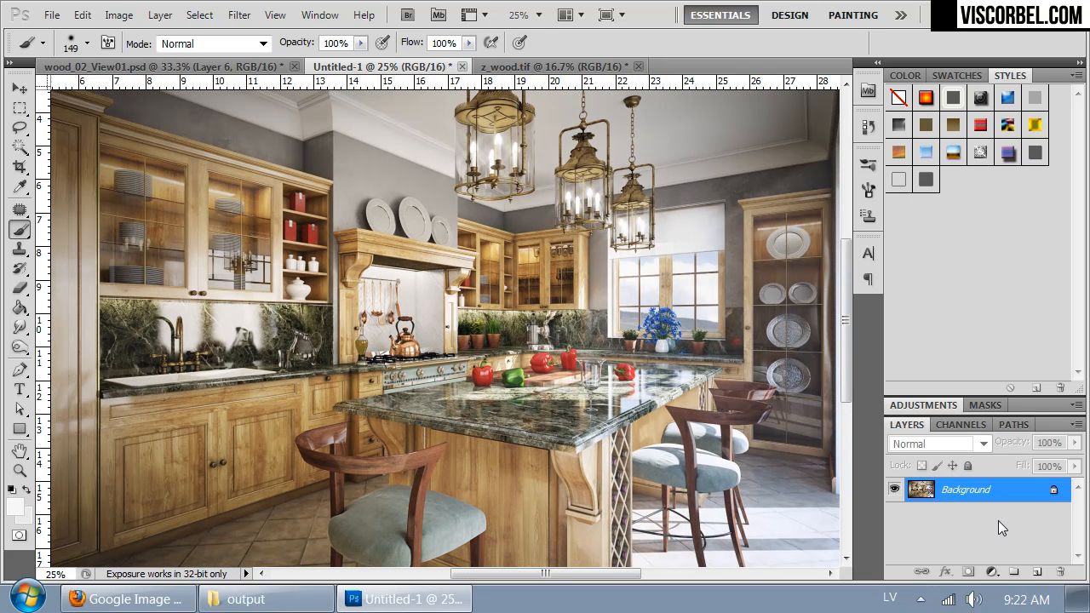
{"action": "key", "text": "ctrl+j"}
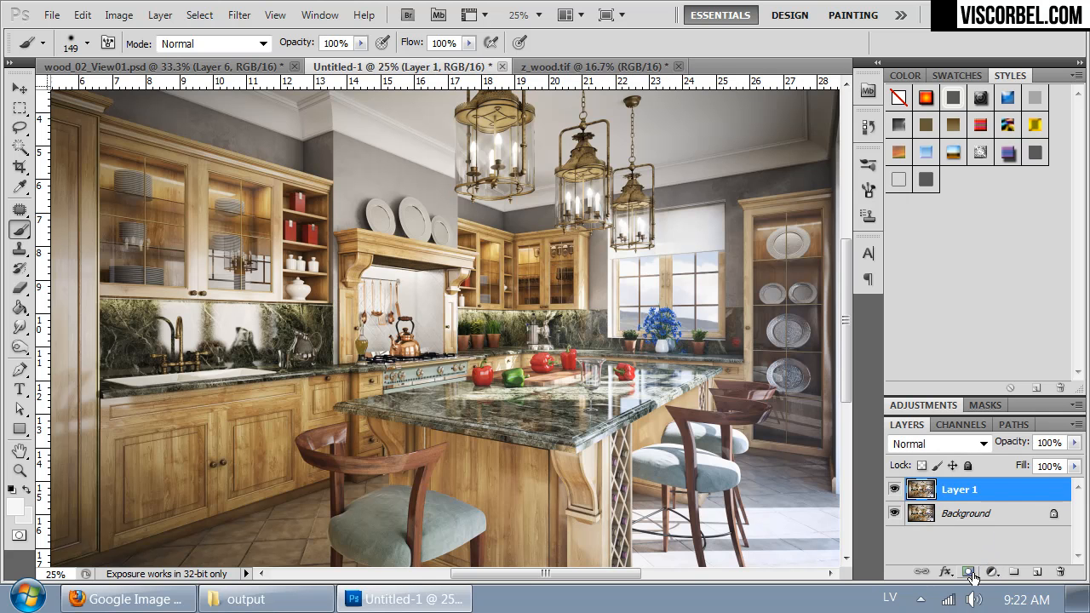
{"action": "left_click", "coordinate": [968, 572]}
Step: Paste the copied depth map into the Layer 1 Mask channel
{"action": "left_click", "coordinate": [958, 424]}
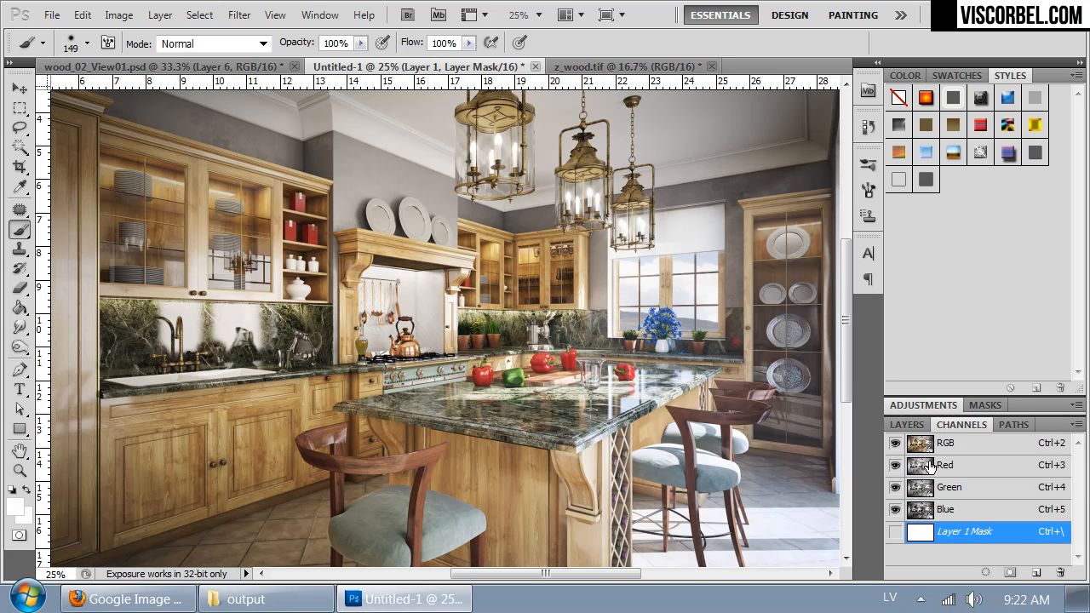
{"action": "left_click", "coordinate": [894, 531]}
{"action": "key", "text": "ctrl+v"}
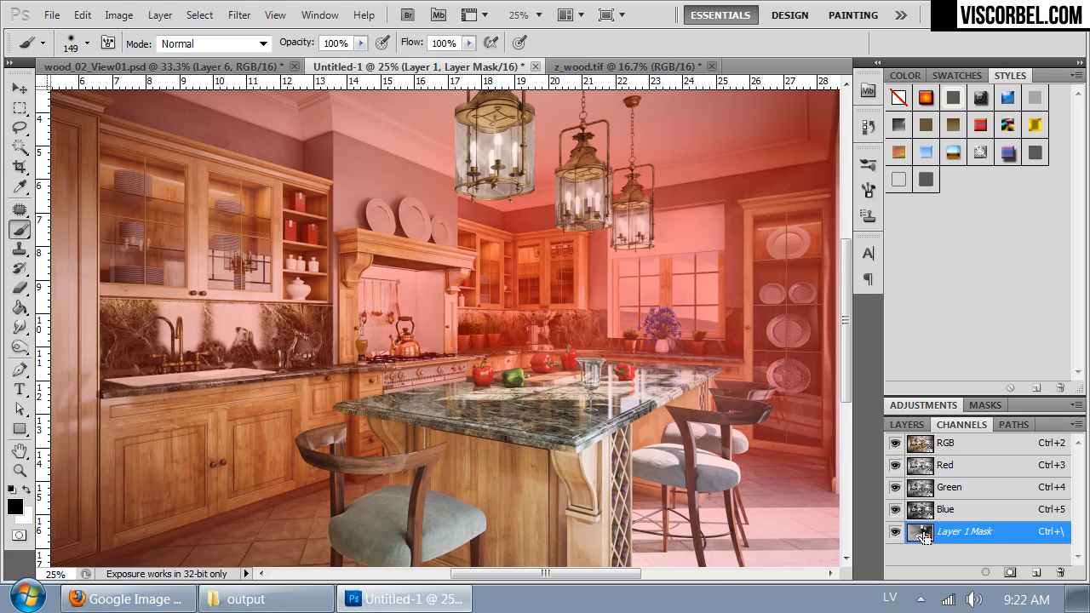
{"action": "left_click_drag", "start_coordinate": [567, 432], "coordinate": [830, 357]}
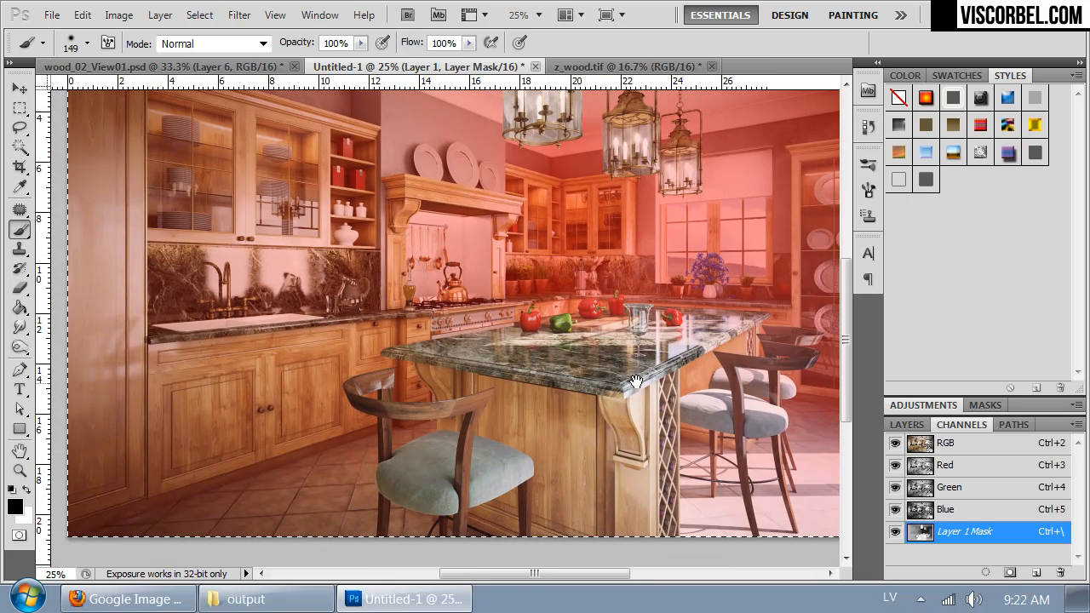
Step: Load the Layer 1 Mask channel as a selection and hide its red overlay on the image
{"action": "left_click", "coordinate": [915, 534], "text": "ctrl"}
{"action": "left_click", "coordinate": [894, 531]}
{"action": "key", "text": "x"}
{"action": "left_click", "coordinate": [906, 424]}
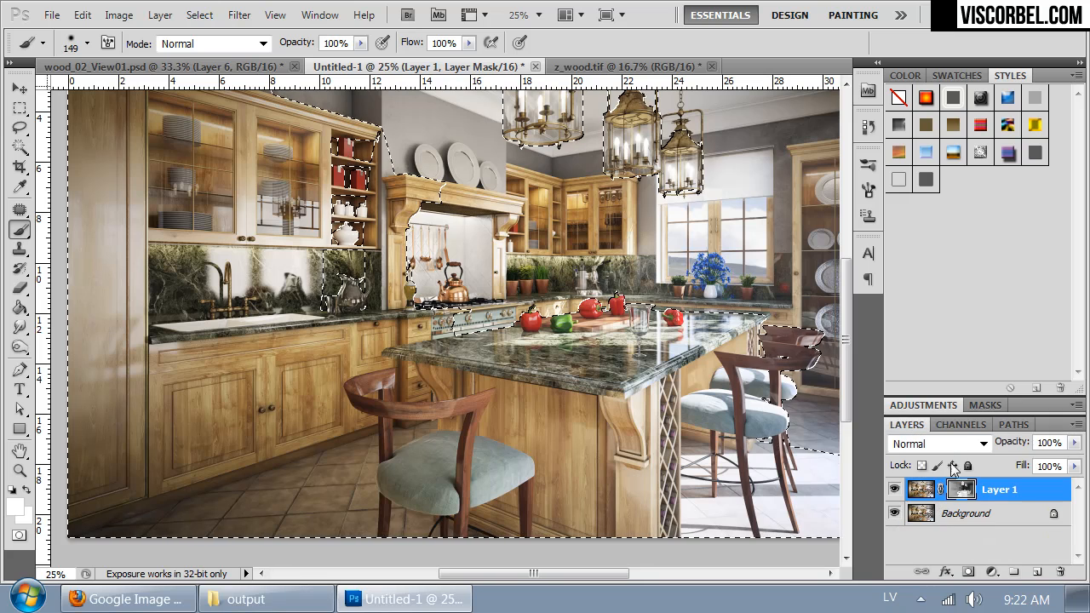
Step: Delete the layer mask from Layer 1 and keep the depth map selection active over the whole image
{"action": "right_click", "coordinate": [959, 491]}
{"action": "left_click", "coordinate": [928, 353]}
{"action": "key", "text": "ctrl+d"}
{"action": "key", "text": "ctrl+minus"}
{"action": "key", "text": "ctrl+shift+d"}
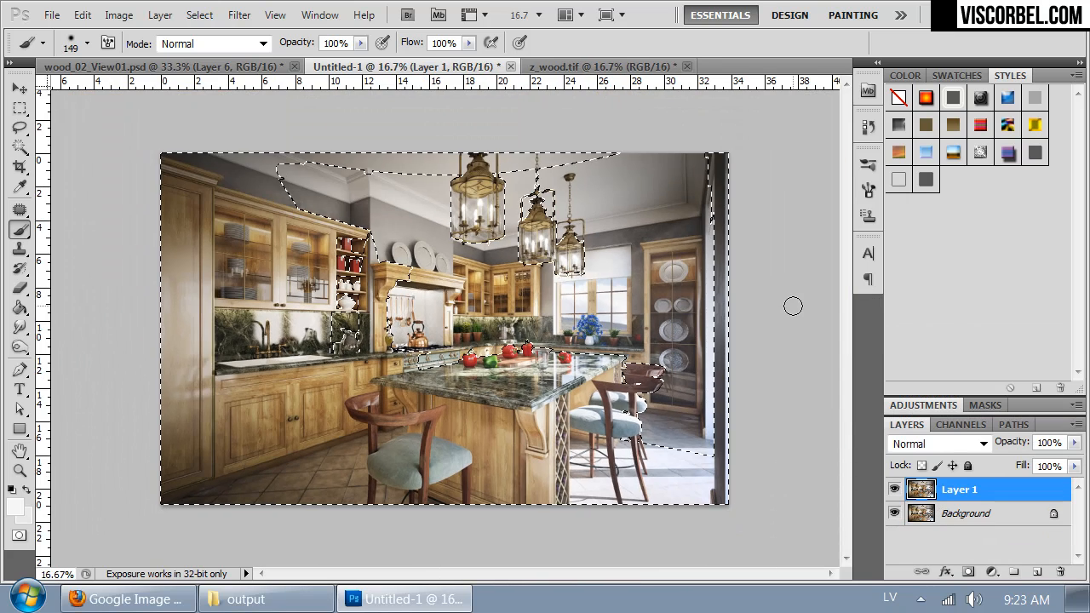
Step: Start the Frischluft Lenscare filter on Layer 1 and preview its sharp zone
{"action": "left_click", "coordinate": [238, 15]}
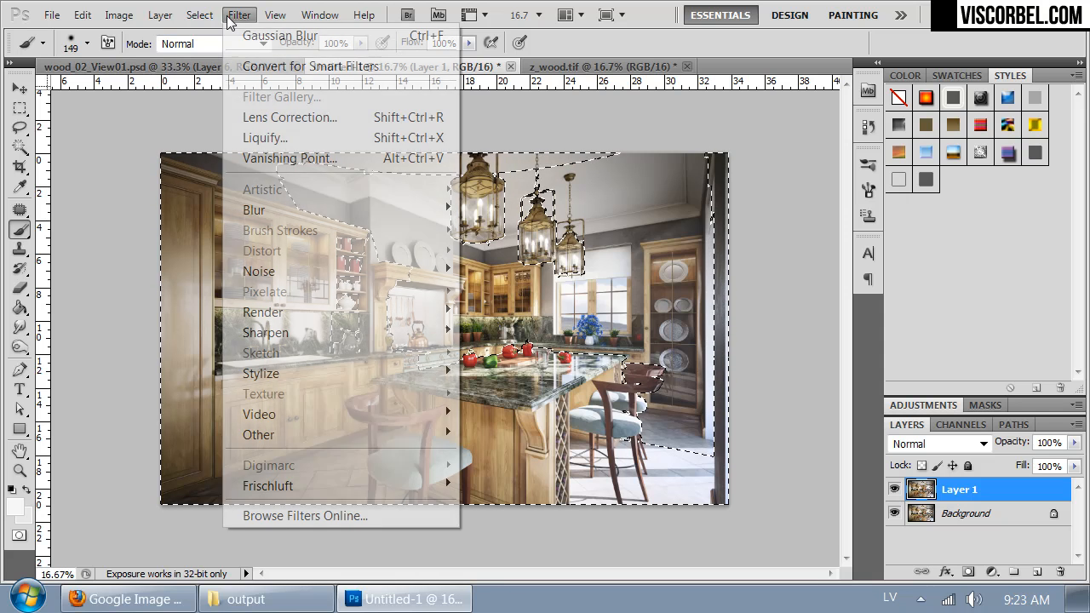
{"action": "mouse_move", "coordinate": [357, 491]}
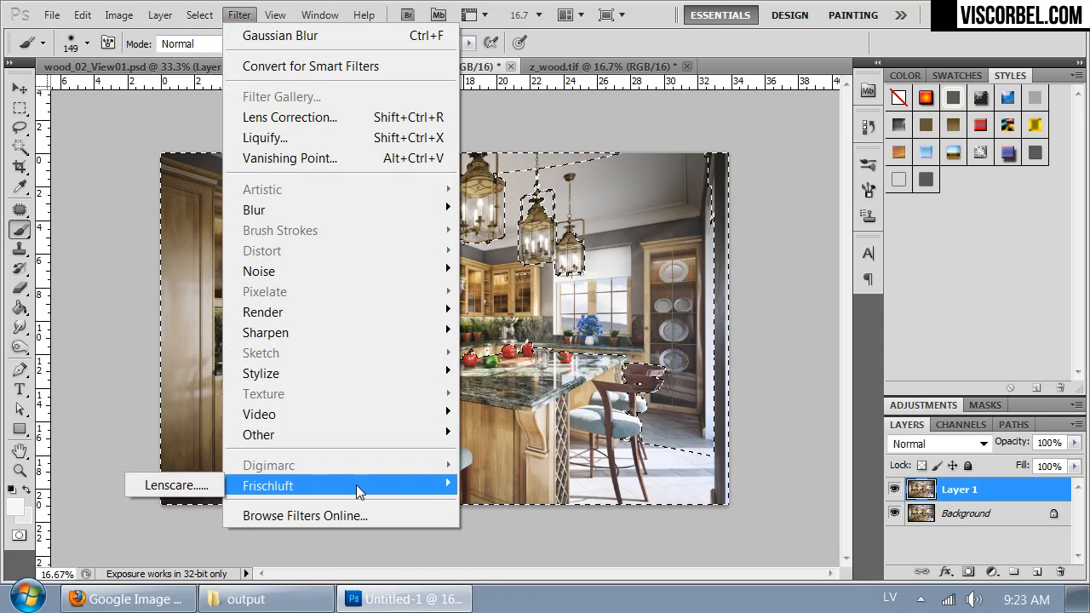
{"action": "left_click", "coordinate": [177, 485]}
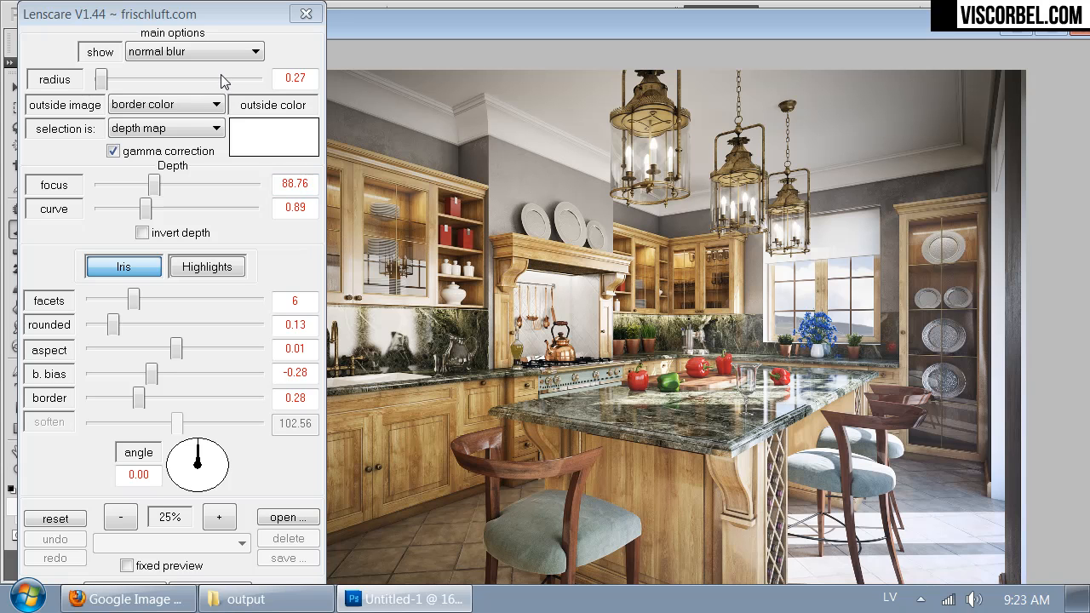
{"action": "left_click", "coordinate": [215, 53]}
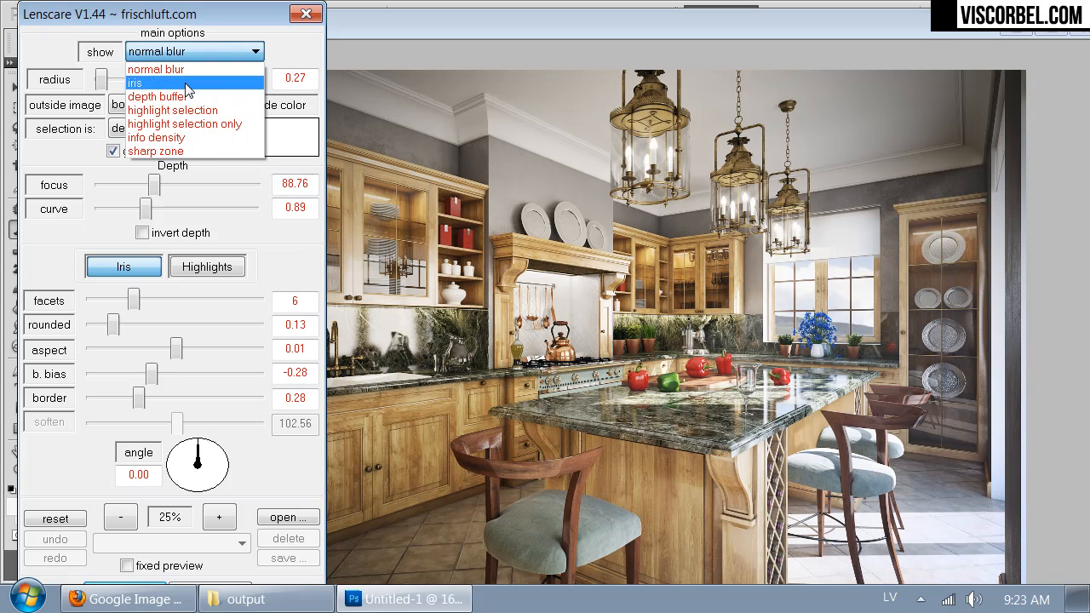
{"action": "left_click", "coordinate": [170, 150]}
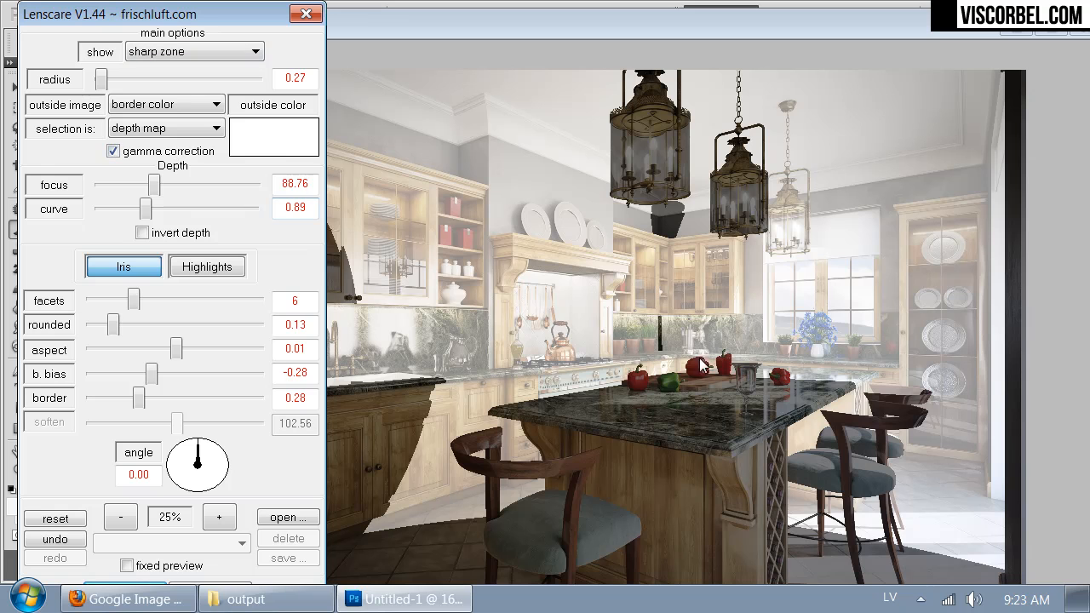
Step: Set the Lenscare focus to 78.9 and radius to 0.27, and return the preview to normal blur
{"action": "mouse_move", "coordinate": [154, 185]}
{"action": "left_mouse_down"}
{"action": "mouse_move", "coordinate": [137, 185]}
{"action": "mouse_move", "coordinate": [189, 194]}
{"action": "mouse_move", "coordinate": [151, 194]}
{"action": "left_mouse_up"}
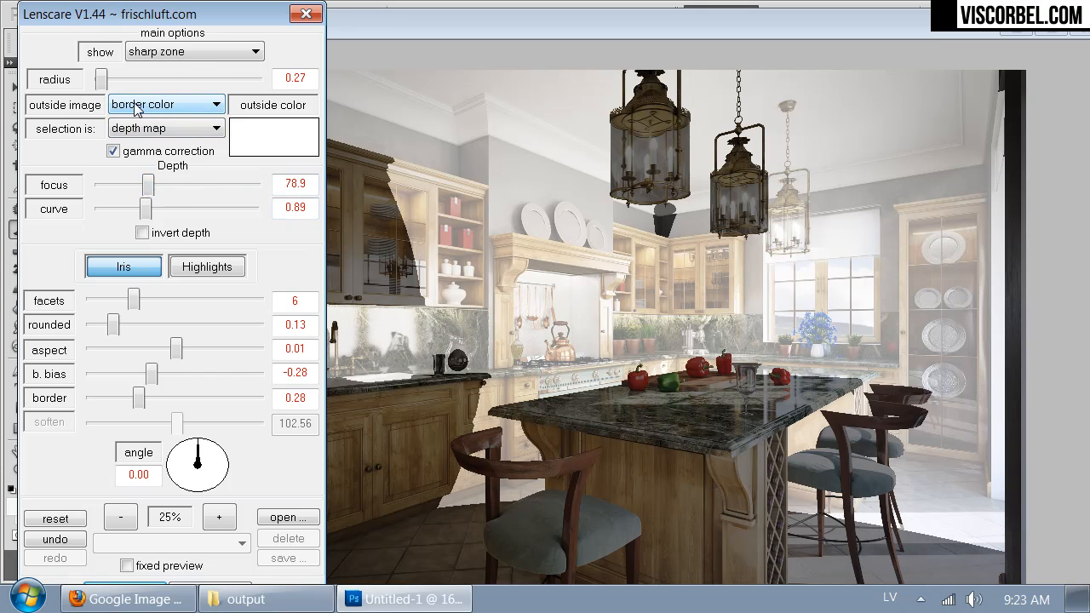
{"action": "left_click_drag", "start_coordinate": [102, 80], "coordinate": [101, 89]}
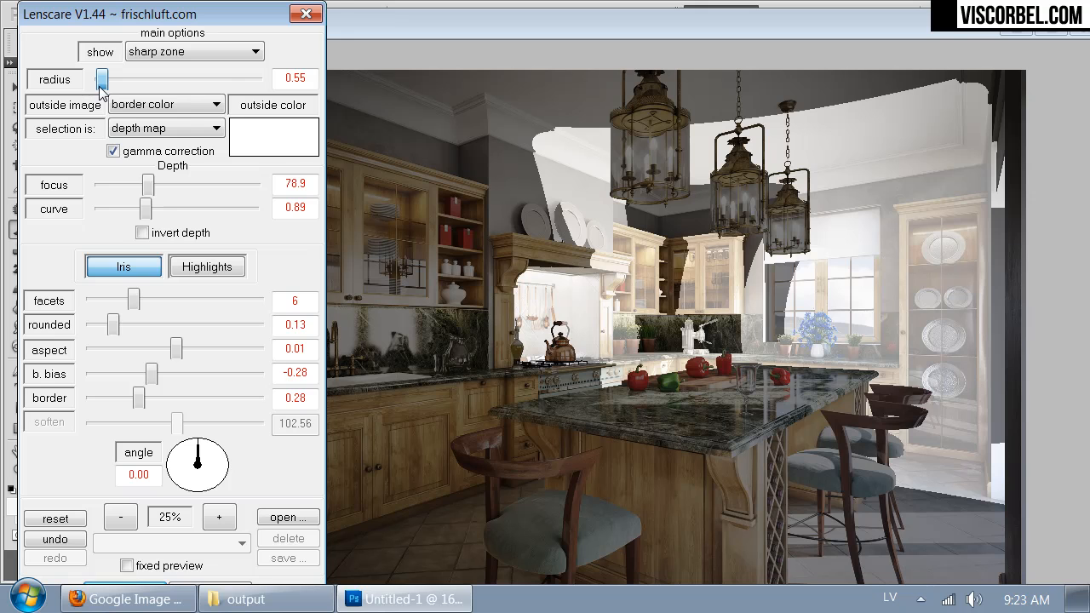
{"action": "left_click_drag", "start_coordinate": [101, 87], "coordinate": [99, 89]}
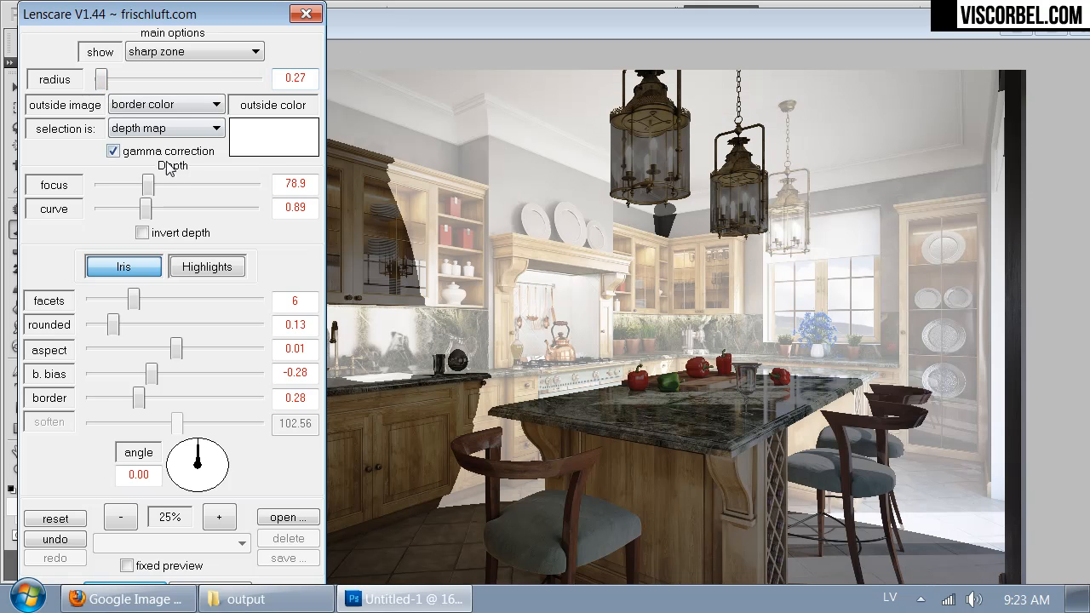
{"action": "left_click", "coordinate": [189, 52]}
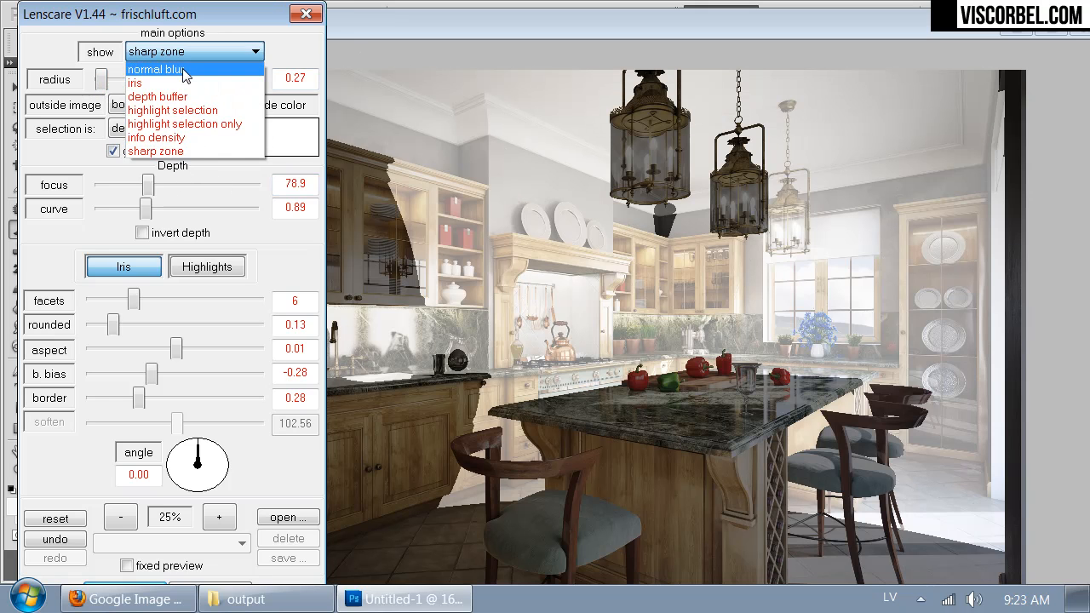
{"action": "left_click", "coordinate": [186, 69]}
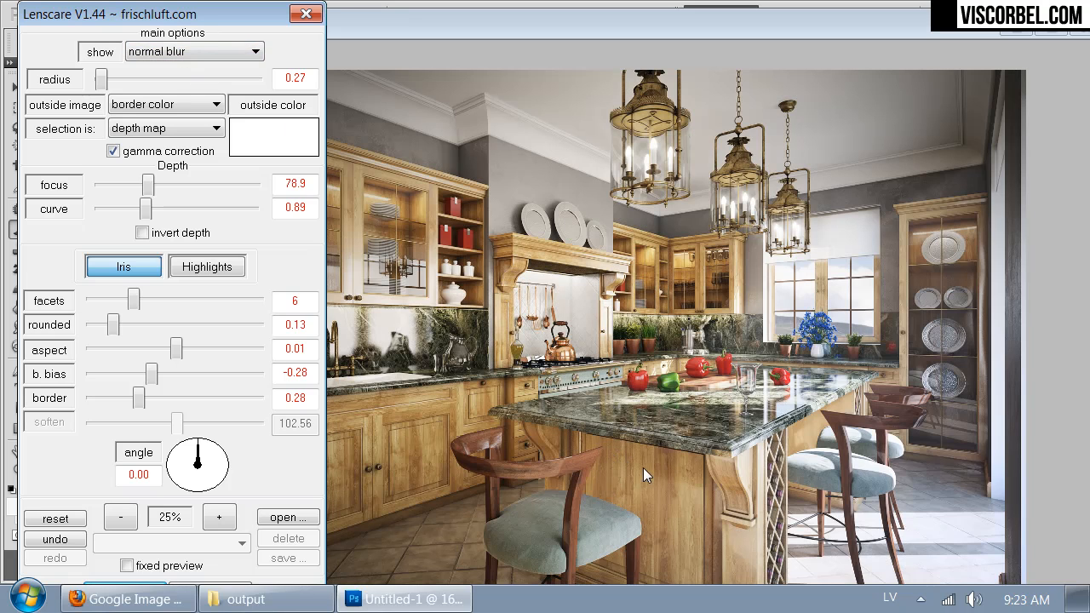
Step: Check the depth blur in the Lenscare preview and apply the filter to Layer 1
{"action": "key", "text": "Return"}
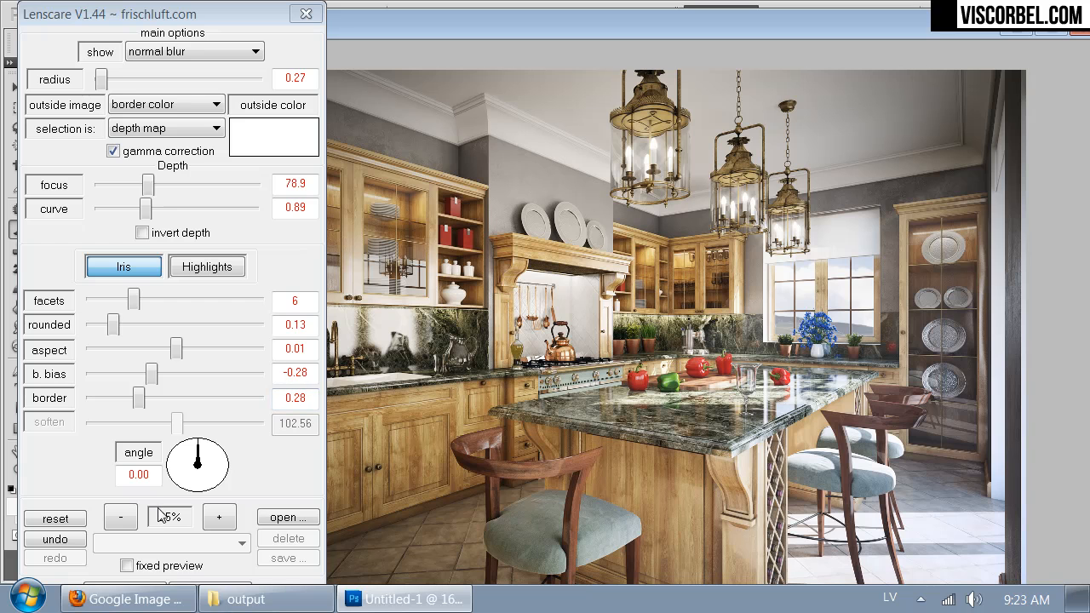
{"action": "left_click", "coordinate": [215, 517]}
{"action": "left_click", "coordinate": [211, 516]}
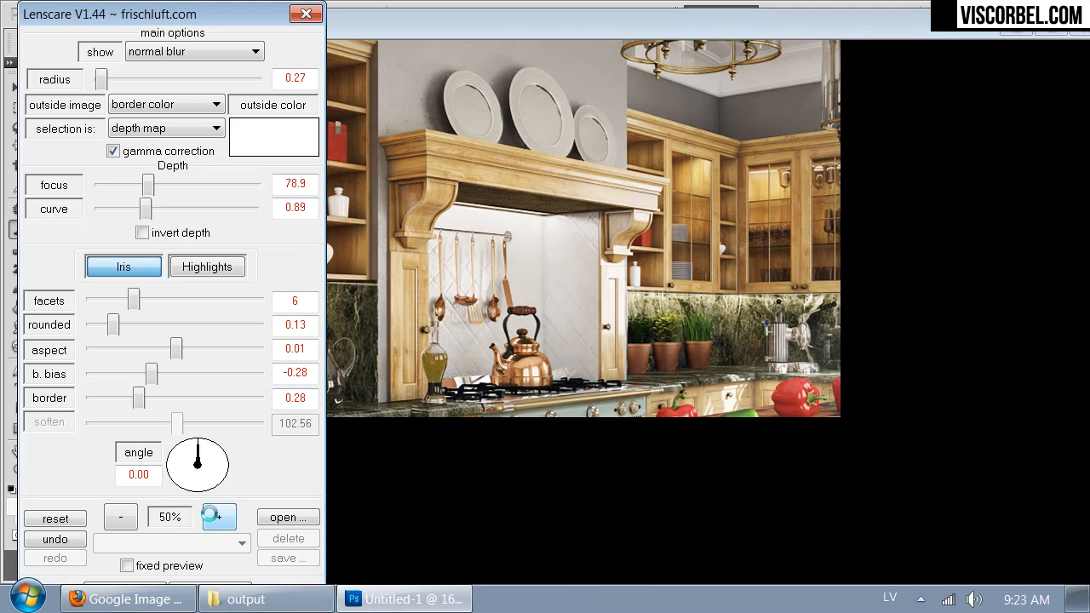
{"action": "left_click", "coordinate": [121, 516]}
{"action": "left_click", "coordinate": [124, 516]}
{"action": "left_click", "coordinate": [127, 517]}
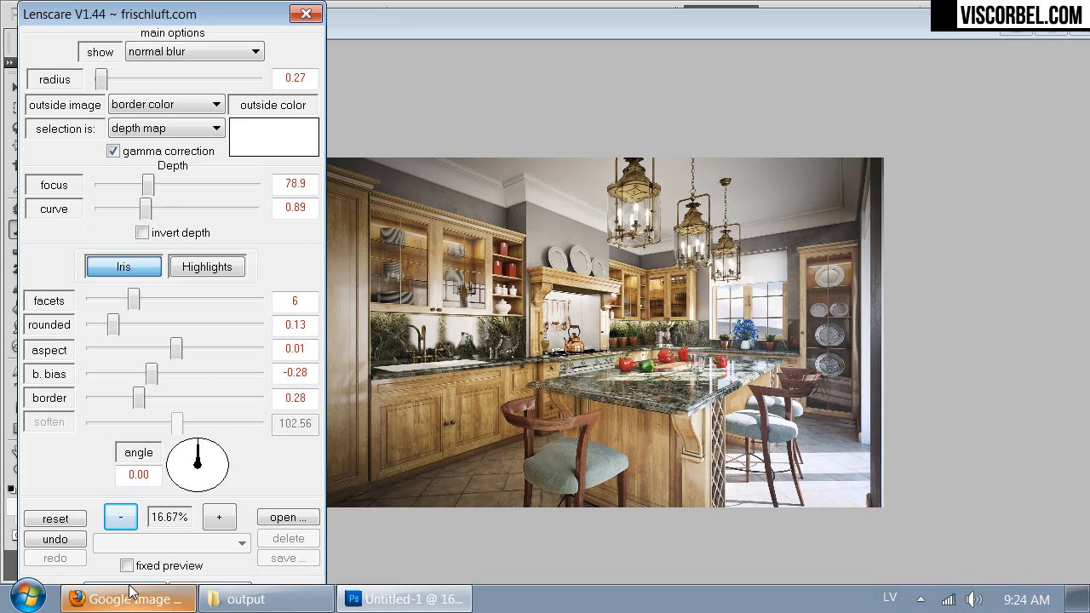
{"action": "mouse_move", "coordinate": [132, 590]}
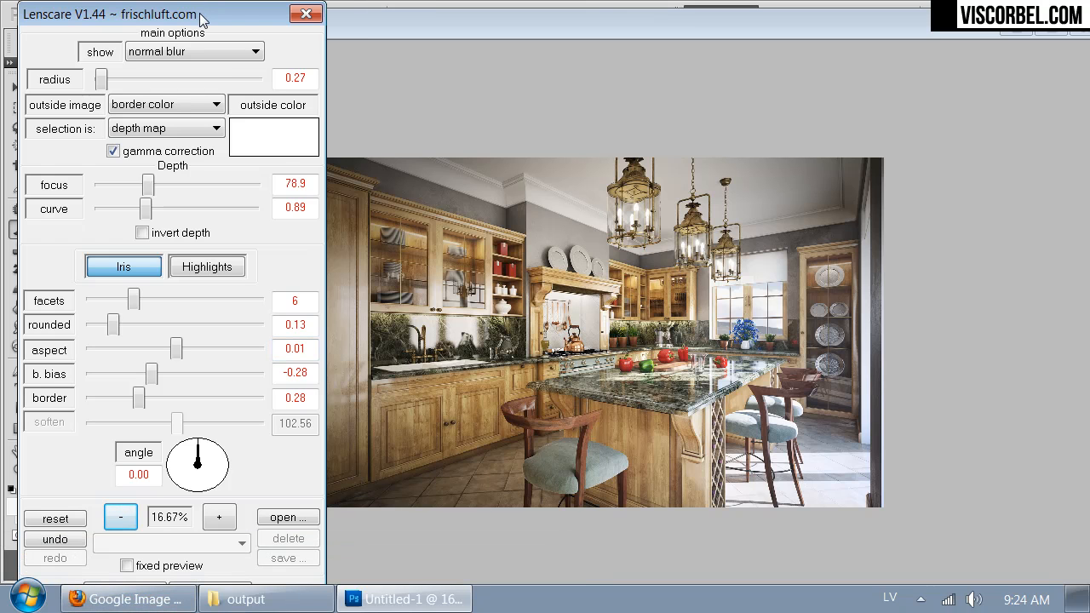
{"action": "key", "text": "Return"}
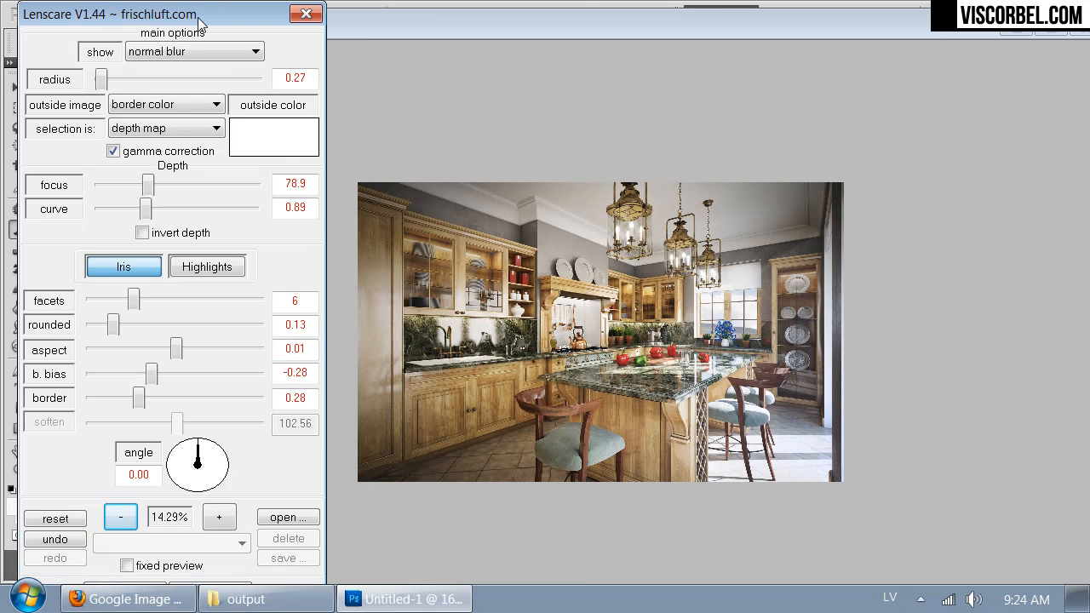
{"action": "key", "text": "Return"}
{"action": "key", "text": "Tab"}
{"action": "key", "text": "Tab"}
{"action": "key", "text": "Tab"}
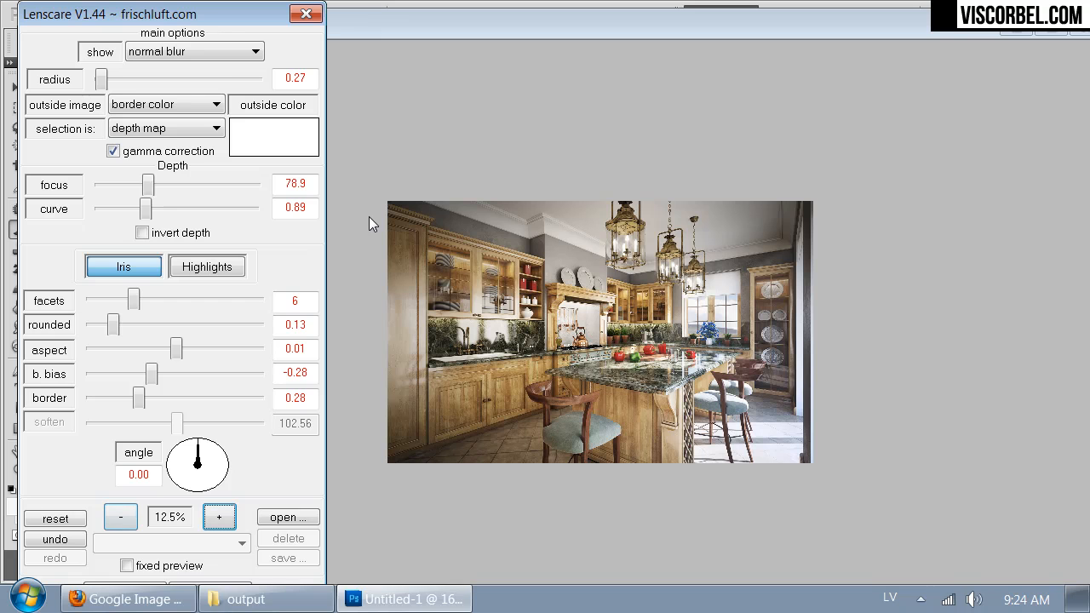
{"action": "left_click", "coordinate": [153, 584]}
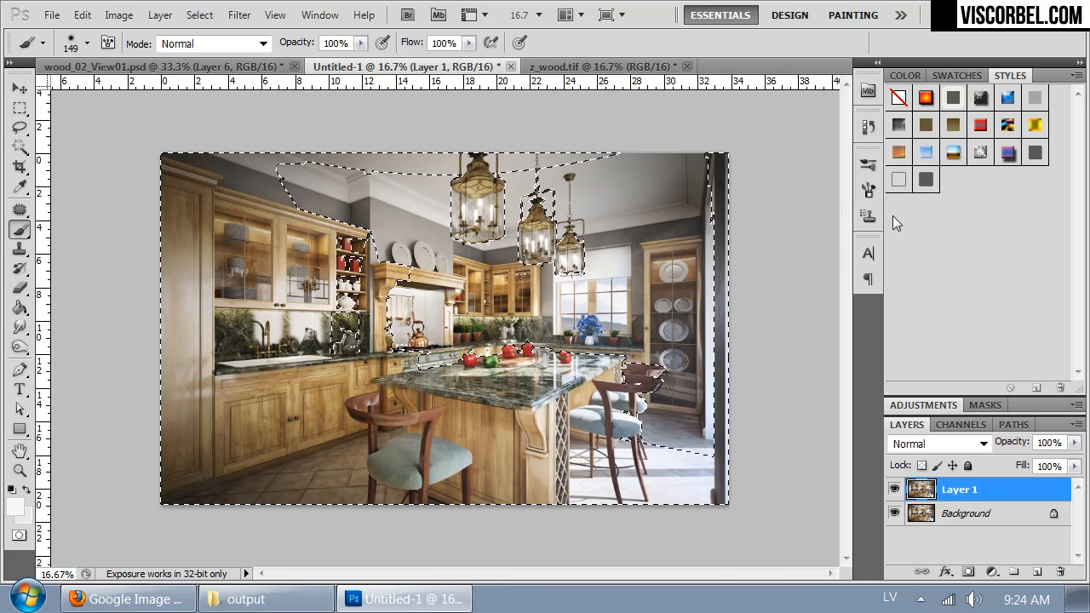
Step: Inspect the depth blur at 100% around the stove and front chair, comparing Layer 1 hidden and shown
{"action": "key", "text": "ctrl+1"}
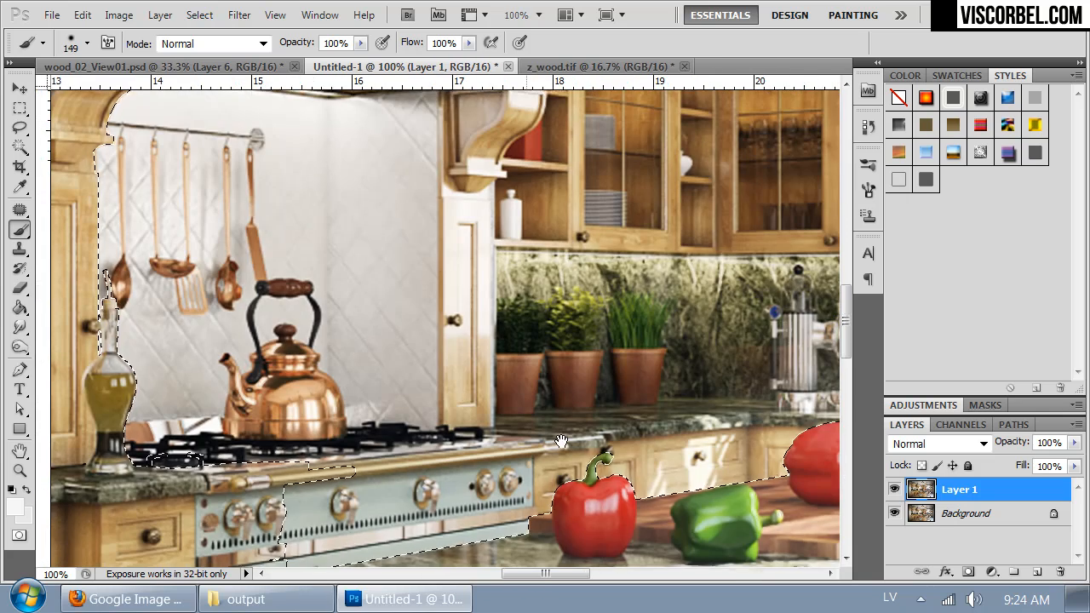
{"action": "left_click_drag", "start_coordinate": [526, 517], "coordinate": [639, 248]}
{"action": "left_click_drag", "start_coordinate": [592, 282], "coordinate": [553, 313]}
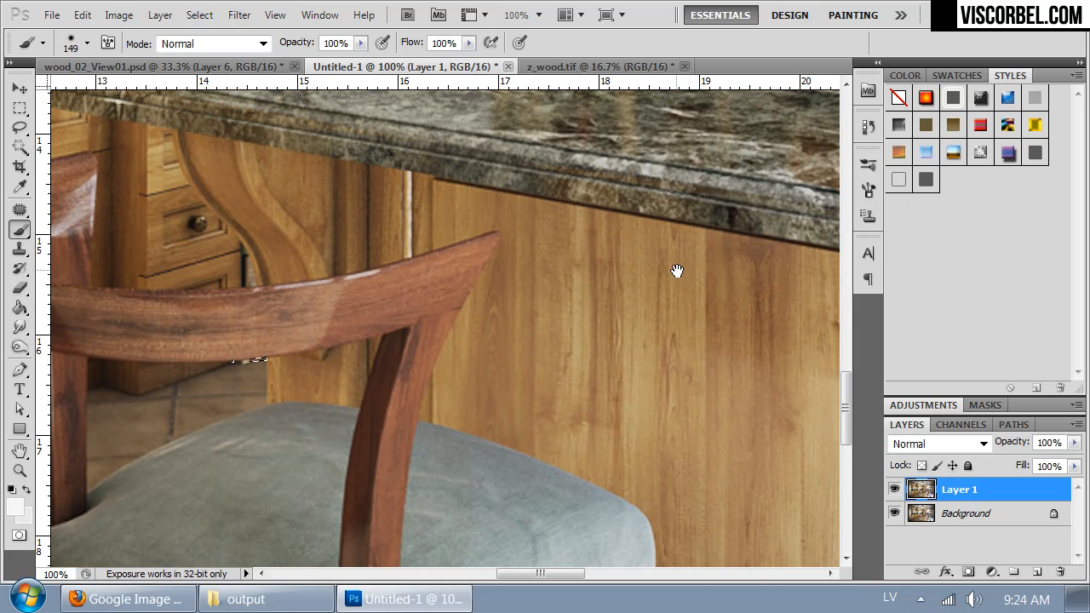
{"action": "left_click_drag", "start_coordinate": [677, 276], "coordinate": [446, 266]}
{"action": "left_click_drag", "start_coordinate": [218, 341], "coordinate": [451, 244]}
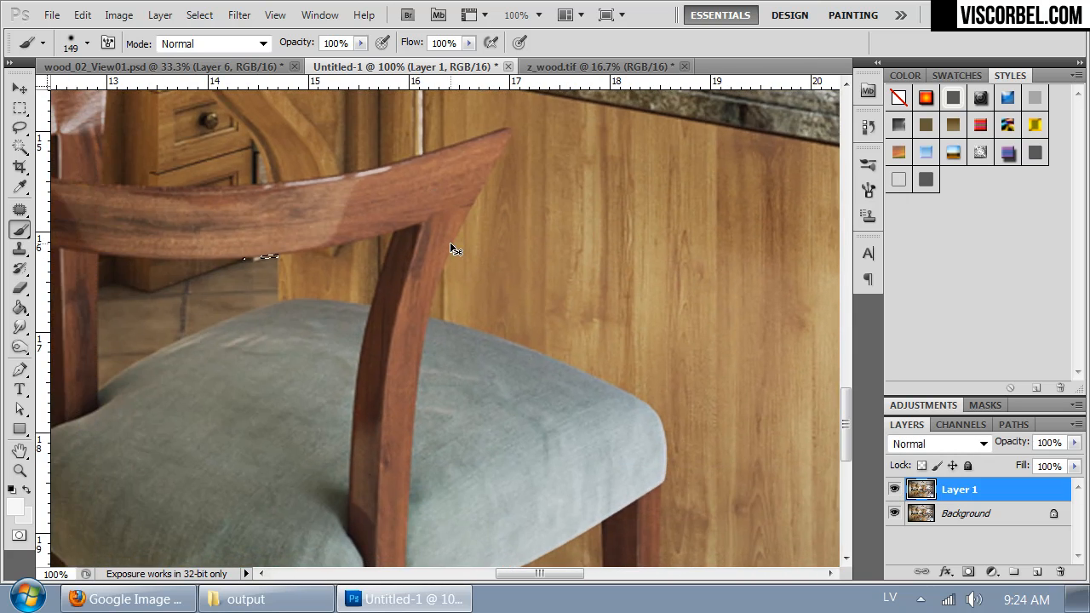
{"action": "left_click", "coordinate": [895, 490]}
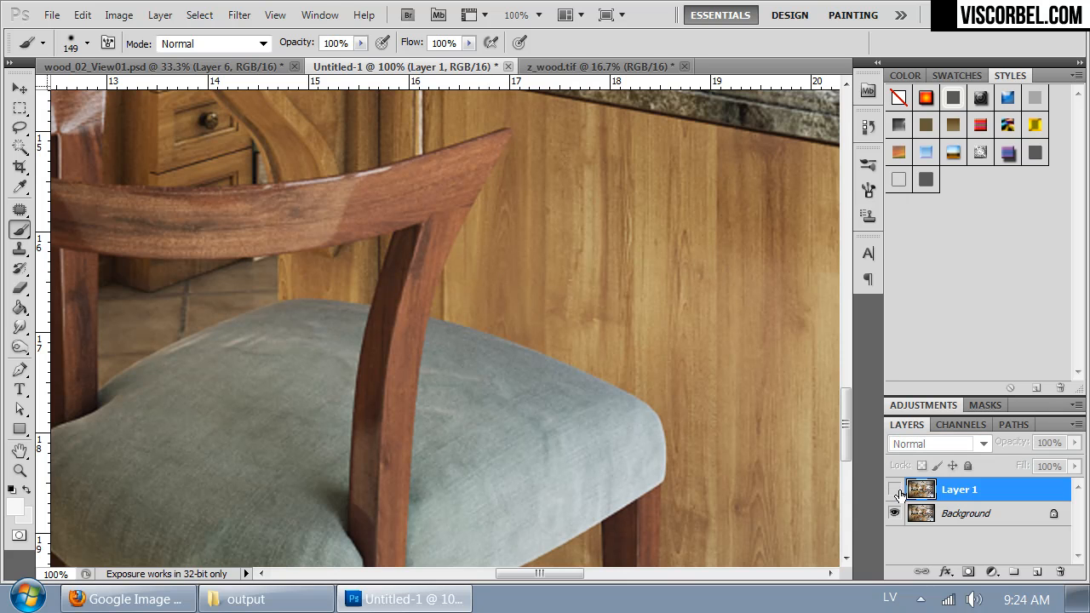
{"action": "left_click", "coordinate": [895, 490]}
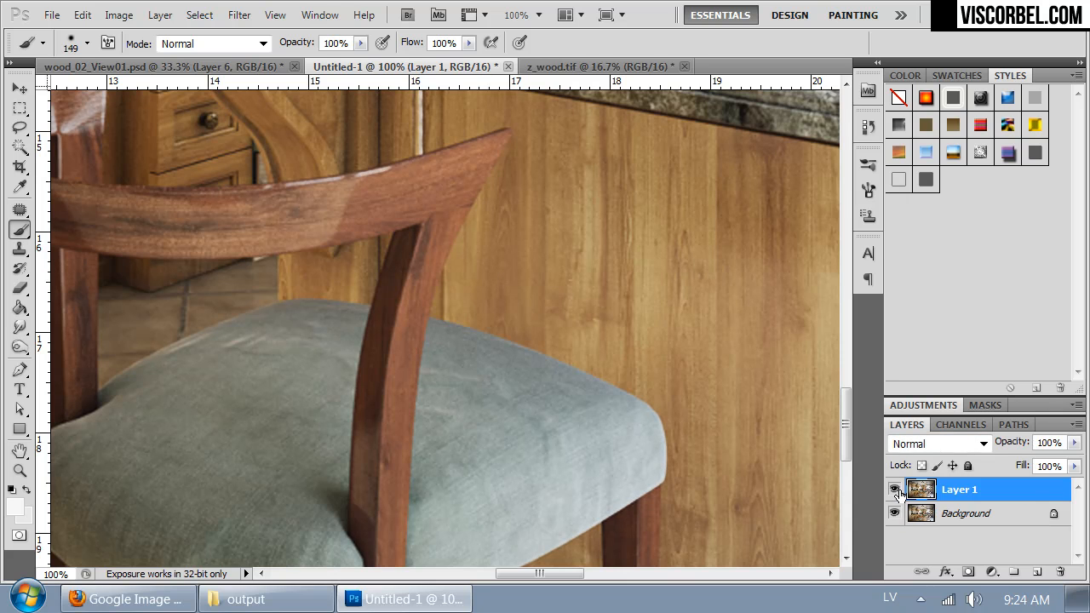
Step: Compare the blur with Layer 1 hidden and shown, and review the whole kitchen image at 25%
{"action": "left_click", "coordinate": [895, 489]}
{"action": "left_click", "coordinate": [894, 490]}
{"action": "key", "text": "ctrl+minus"}
{"action": "key", "text": "ctrl+minus"}
{"action": "key", "text": "ctrl+minus"}
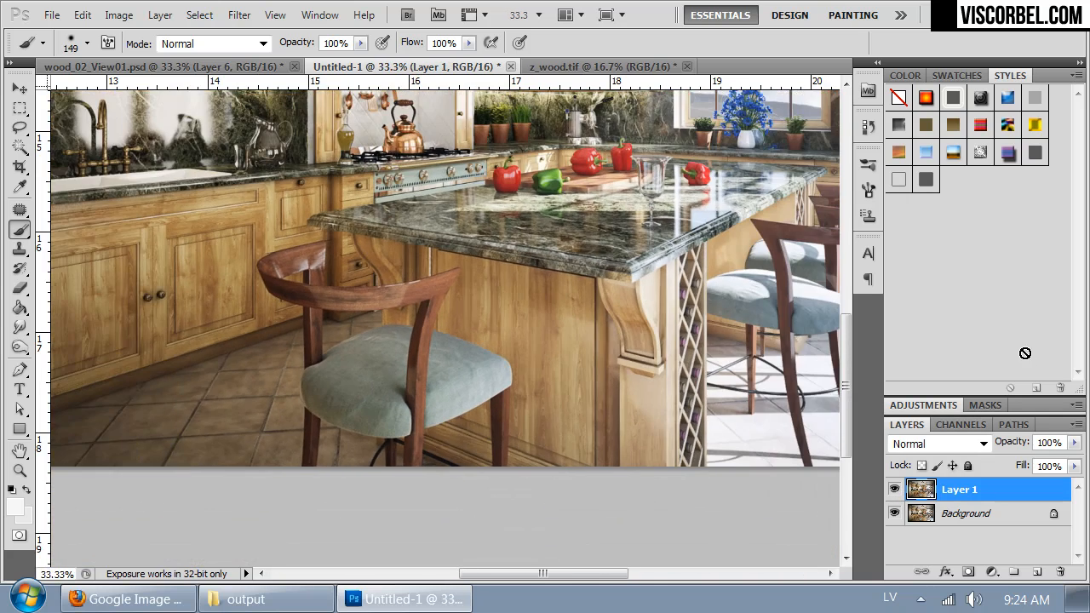
{"action": "key", "text": "ctrl+minus"}
{"action": "left_click_drag", "start_coordinate": [675, 258], "coordinate": [668, 409]}
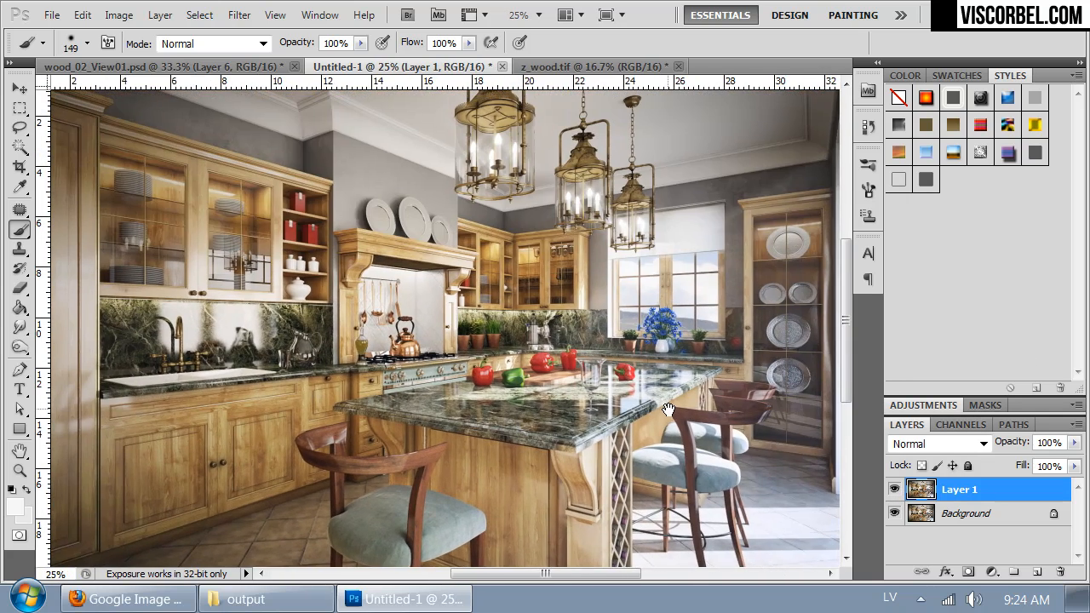
{"action": "left_click_drag", "start_coordinate": [621, 288], "coordinate": [594, 306]}
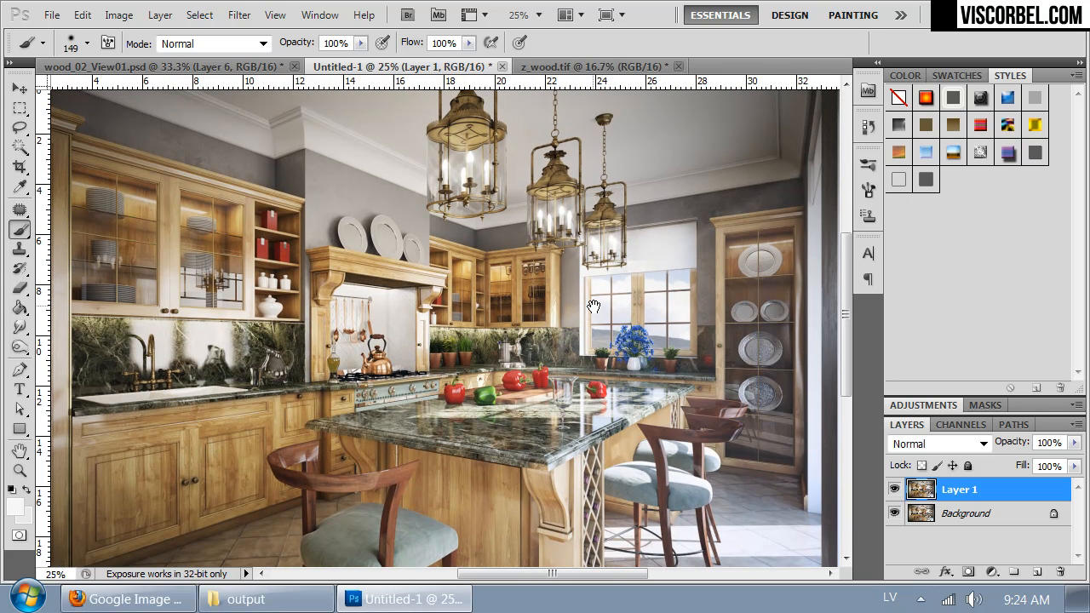
{"action": "mouse_move", "coordinate": [339, 384]}
{"action": "left_mouse_down"}
{"action": "mouse_move", "coordinate": [550, 356]}
{"action": "mouse_move", "coordinate": [540, 261]}
{"action": "mouse_move", "coordinate": [552, 366]}
{"action": "mouse_move", "coordinate": [434, 336]}
{"action": "left_mouse_up"}
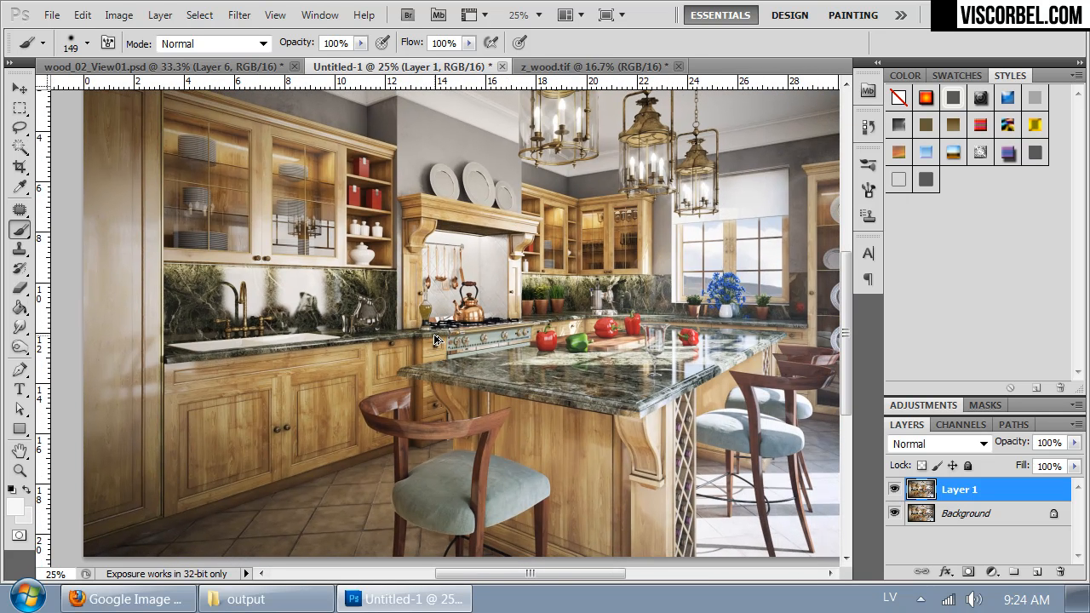
Step: Resize the image to 2000 pixels wide with Bicubic (best for smooth gradients) resampling
{"action": "key", "text": "ctrl+alt+i"}
{"action": "type", "text": "400"}
{"action": "key", "text": "BackSpace"}
{"action": "key", "text": "BackSpace"}
{"action": "key", "text": "BackSpace"}
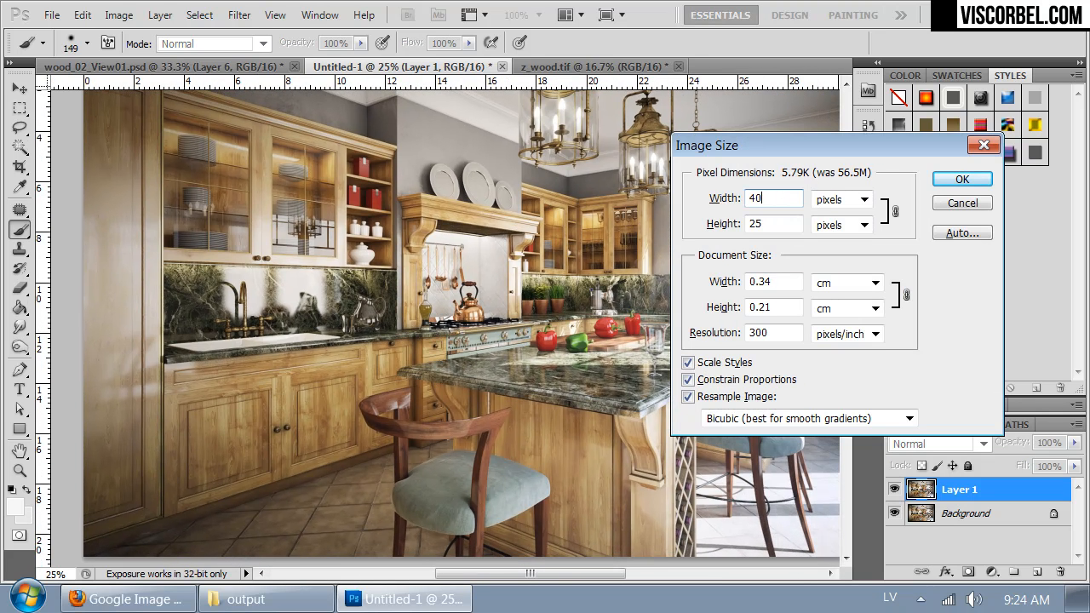
{"action": "type", "text": "2000"}
{"action": "key", "text": "Return"}
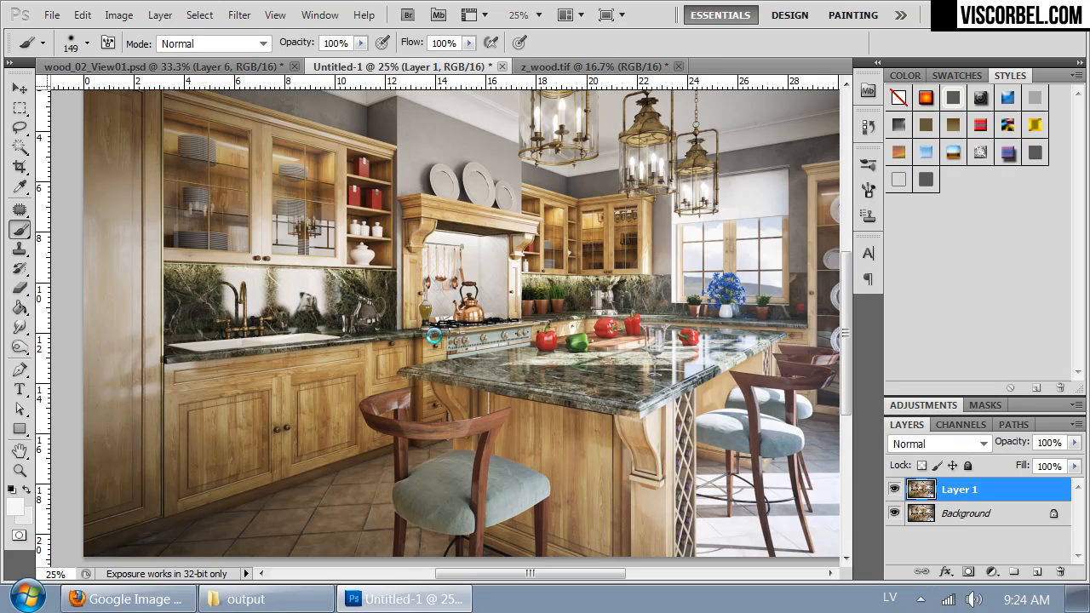
Step: Compare the resized image with wood_02_View01.psd at 100% around the stove, island and window
{"action": "key", "text": "ctrl+1"}
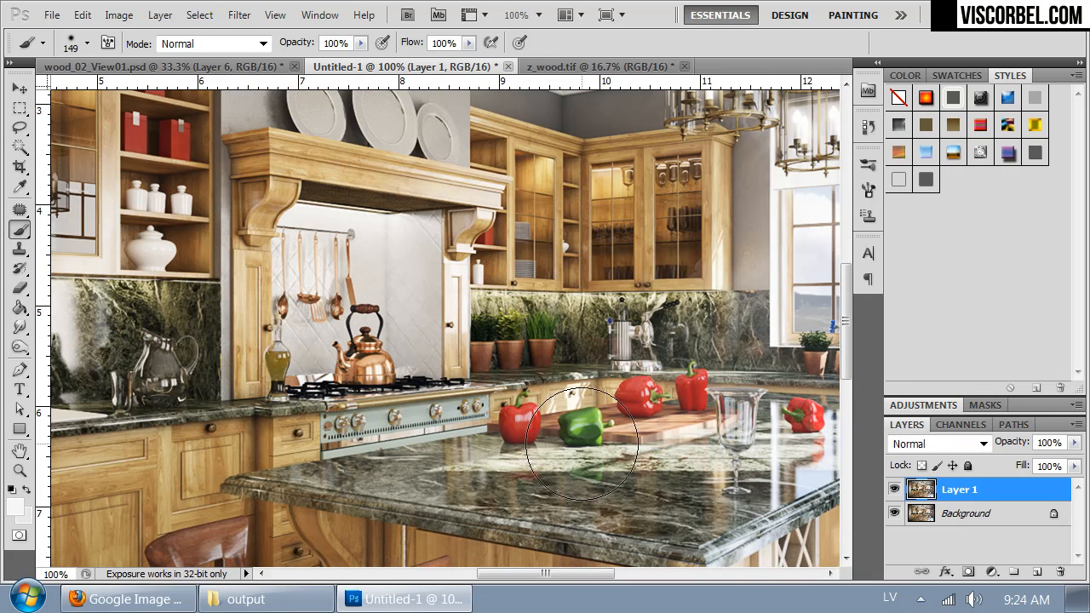
{"action": "key", "text": "ctrl+shift+Tab"}
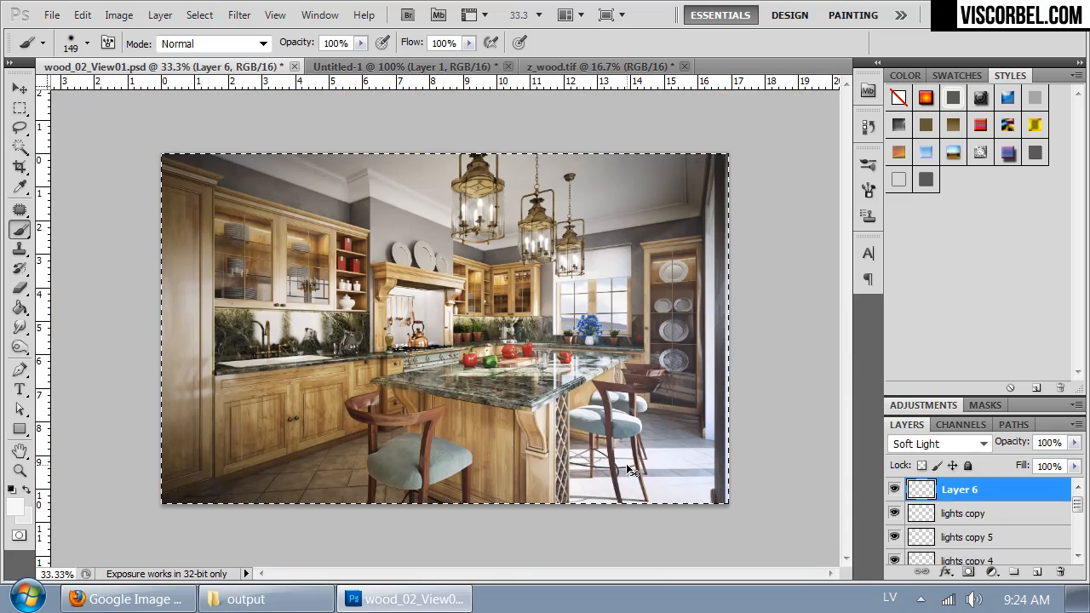
{"action": "key", "text": "ctrl+1"}
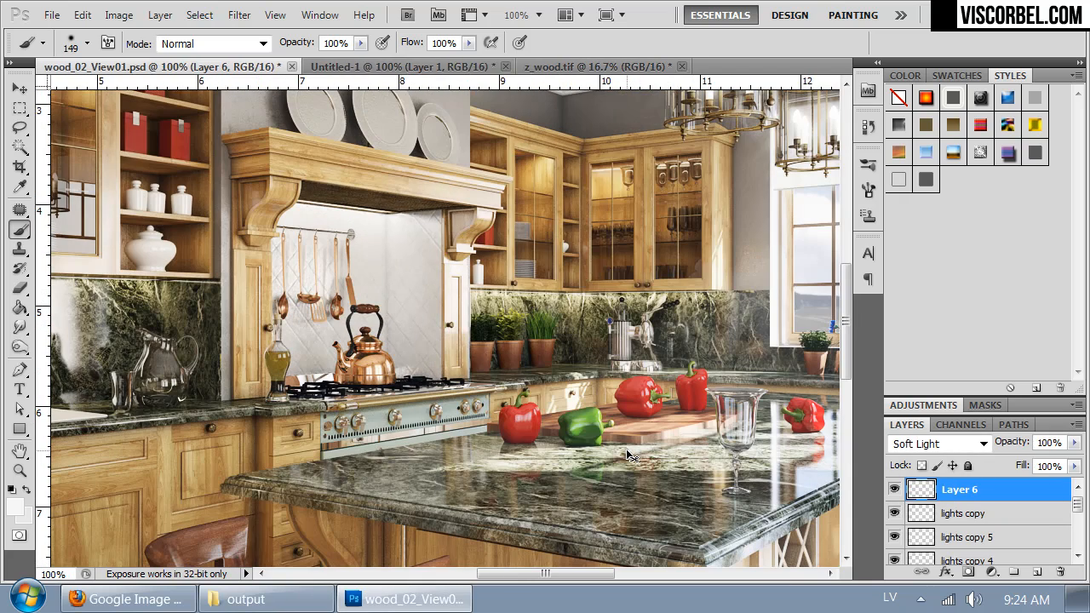
{"action": "key", "text": "ctrl+Tab"}
{"action": "key", "text": "ctrl+Tab"}
{"action": "key", "text": "ctrl+Tab"}
{"action": "left_click_drag", "start_coordinate": [687, 406], "coordinate": [537, 407]}
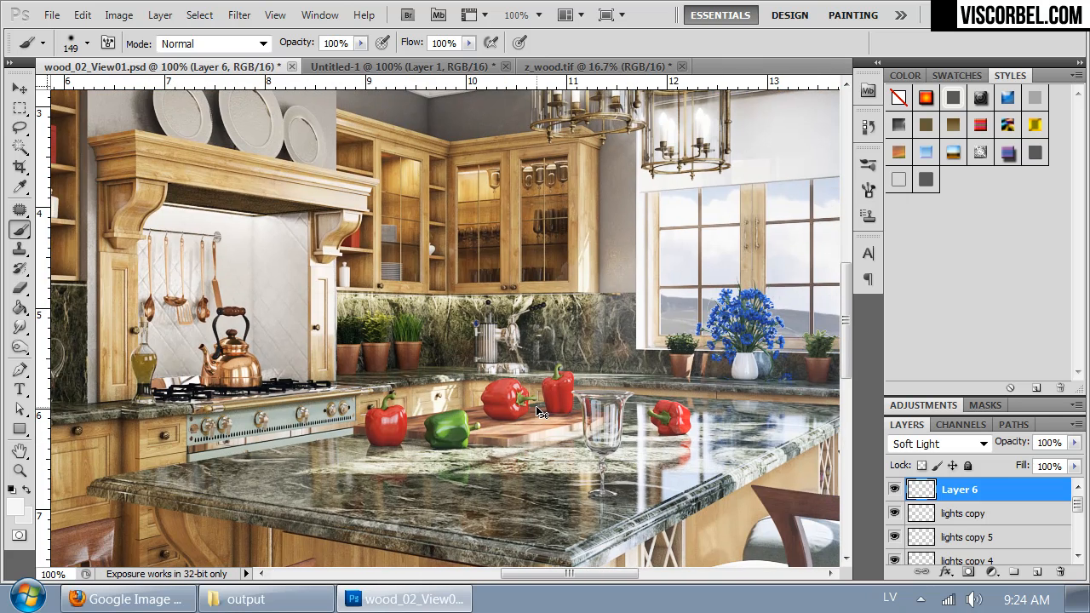
{"action": "key", "text": "ctrl+Tab"}
{"action": "left_click_drag", "start_coordinate": [543, 363], "coordinate": [426, 366]}
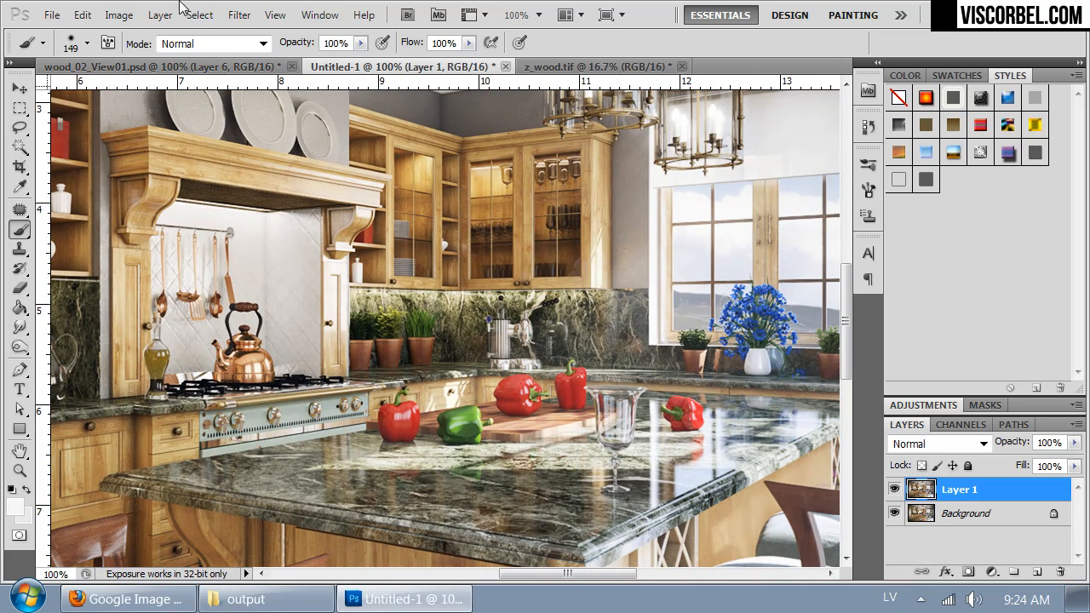
{"action": "left_click", "coordinate": [185, 67]}
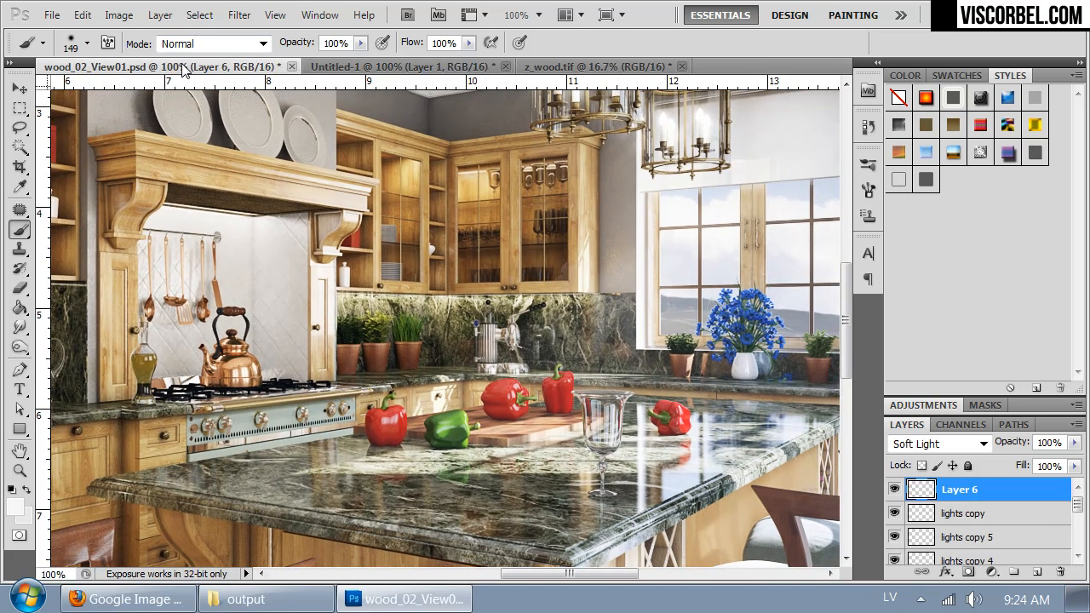
{"action": "left_click", "coordinate": [402, 68]}
{"action": "left_click", "coordinate": [278, 73]}
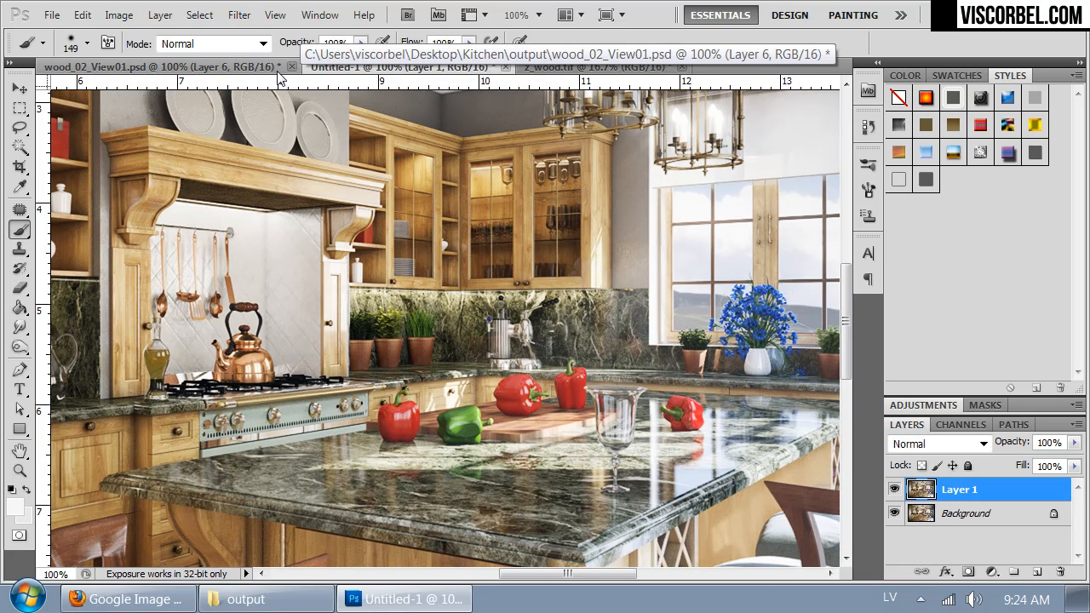
{"action": "left_click", "coordinate": [203, 69]}
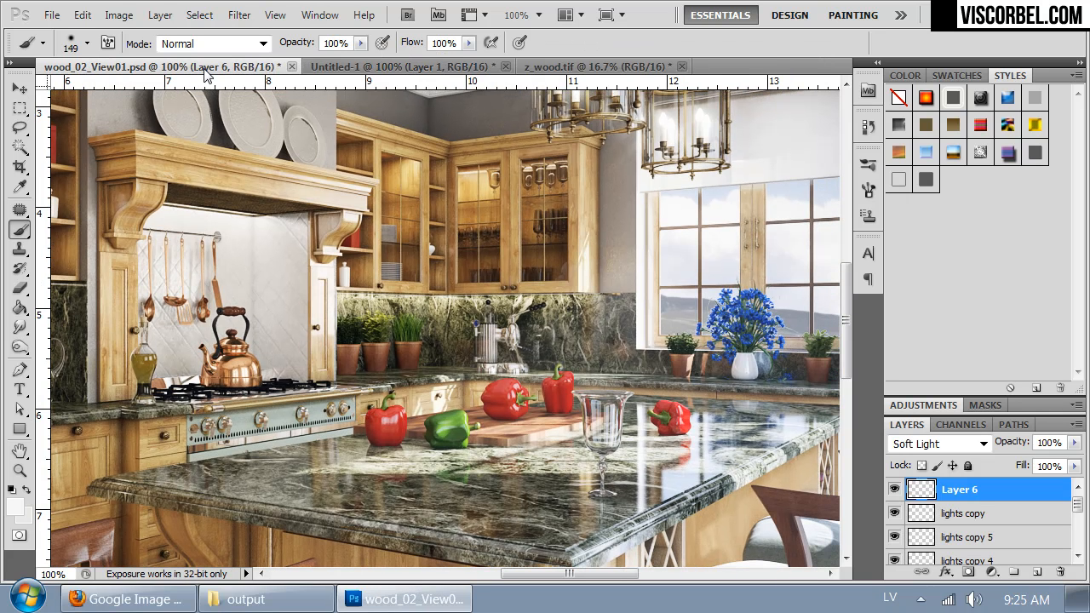
{"action": "left_click", "coordinate": [364, 68]}
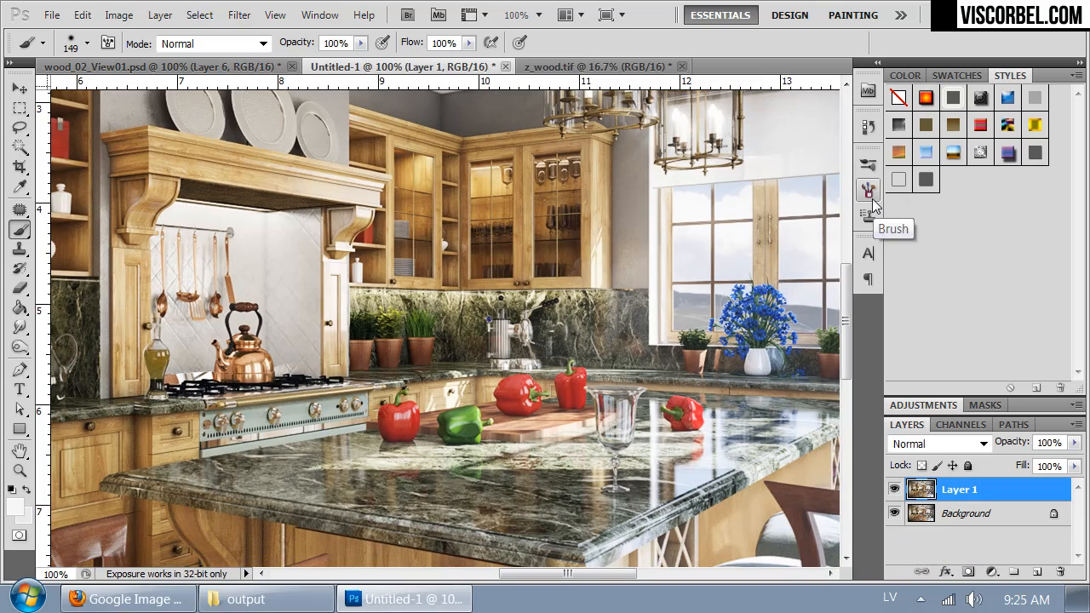
Step: Undo the resize, scale the image to 2000 pixels wide with a different resampling method, and compare it with wood_02_View01.psd
{"action": "key", "text": "ctrl+minus"}
{"action": "key", "text": "ctrl+plus"}
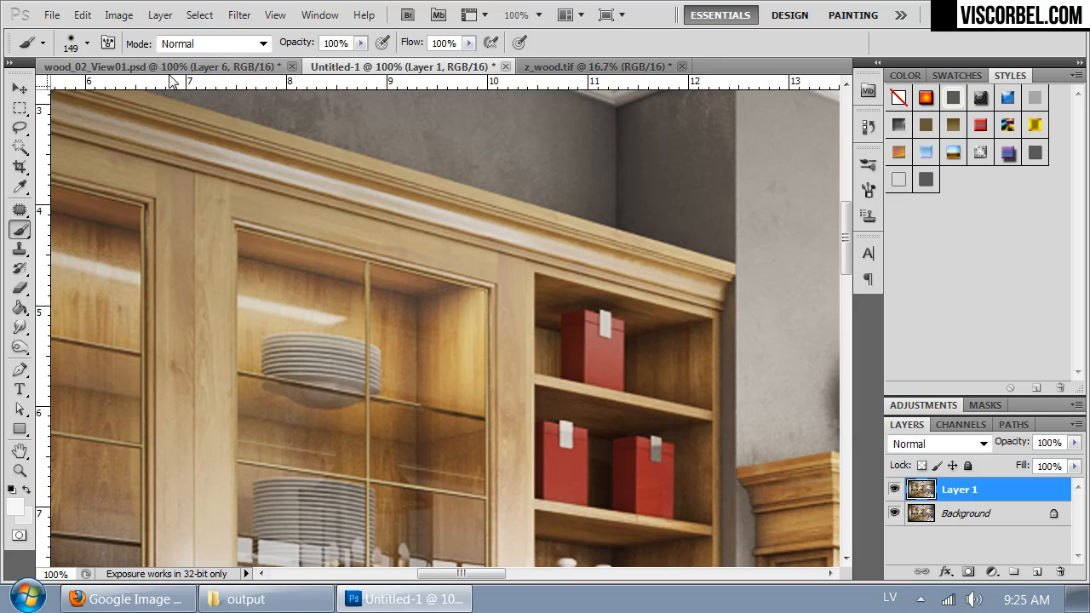
{"action": "key", "text": "ctrl+alt+i"}
{"action": "type", "text": "2000"}
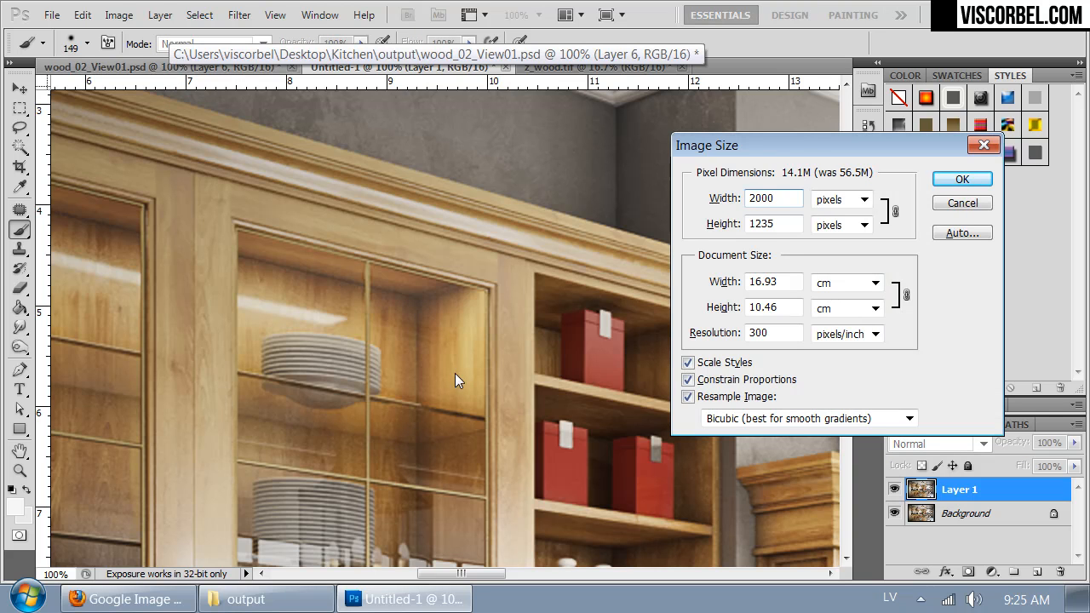
{"action": "left_click", "coordinate": [767, 420]}
{"action": "left_click", "coordinate": [732, 449]}
{"action": "left_click", "coordinate": [953, 176]}
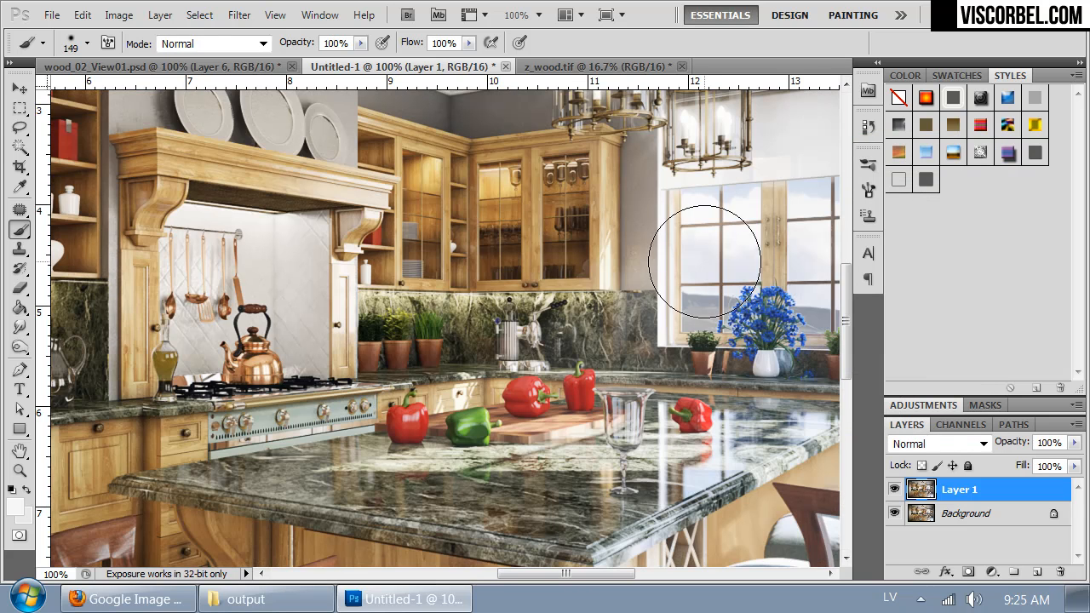
{"action": "left_click", "coordinate": [179, 68]}
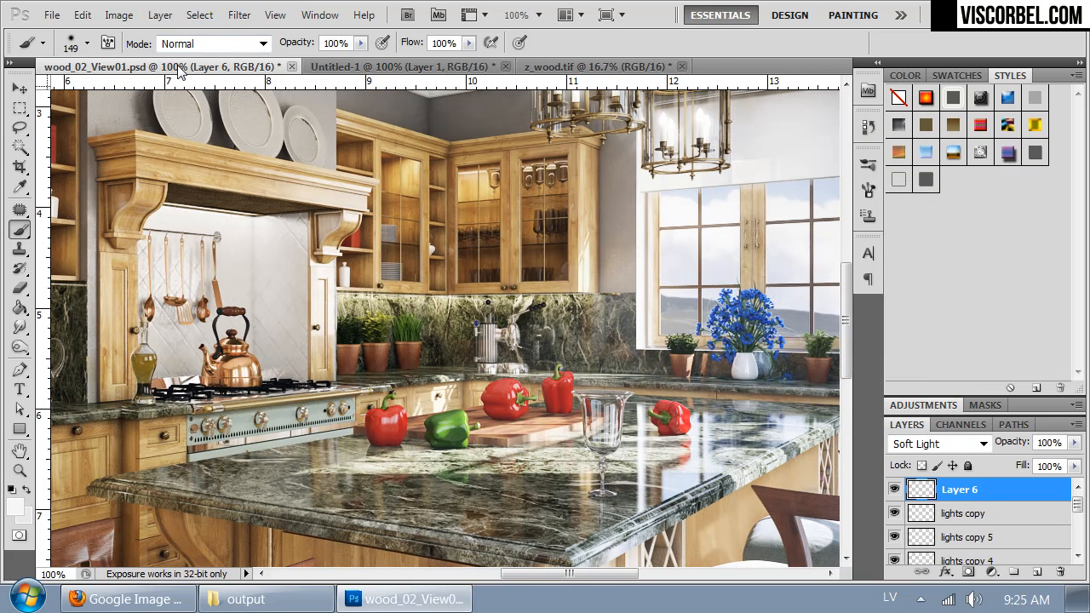
{"action": "left_click", "coordinate": [380, 68]}
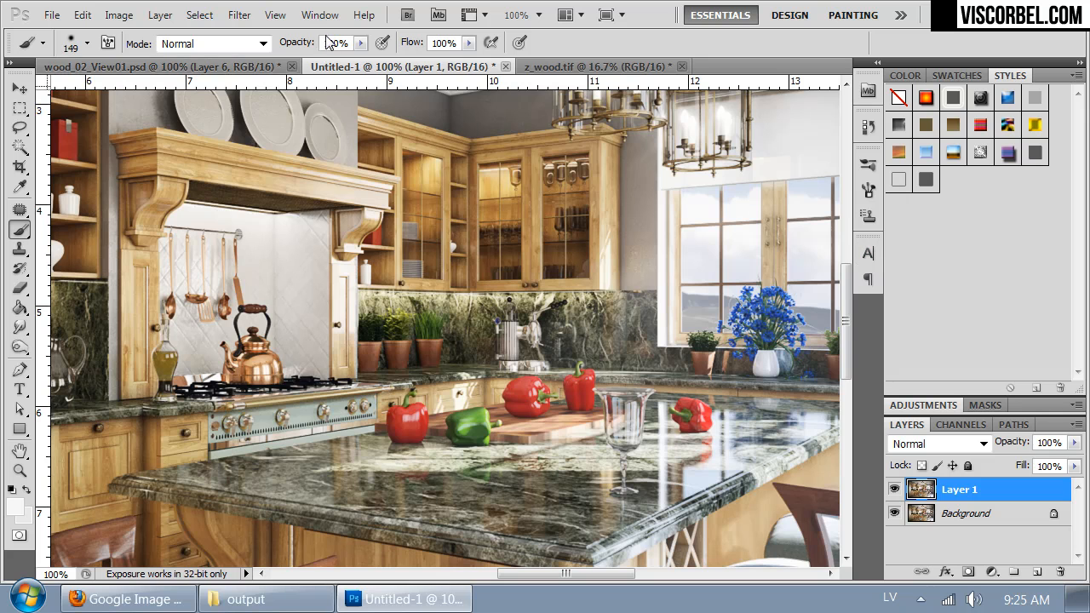
Step: Try a custom Lens Correction on Layer 1 with the Green/Magenta Fringe at -7.14
{"action": "left_click", "coordinate": [239, 15]}
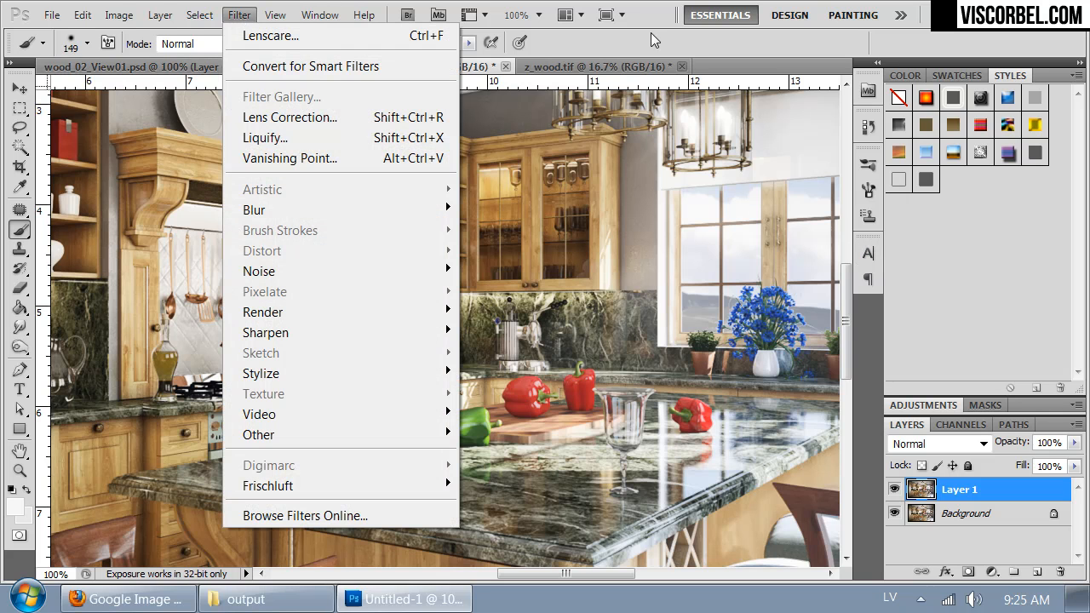
{"action": "left_click", "coordinate": [376, 124]}
{"action": "left_click", "coordinate": [919, 105]}
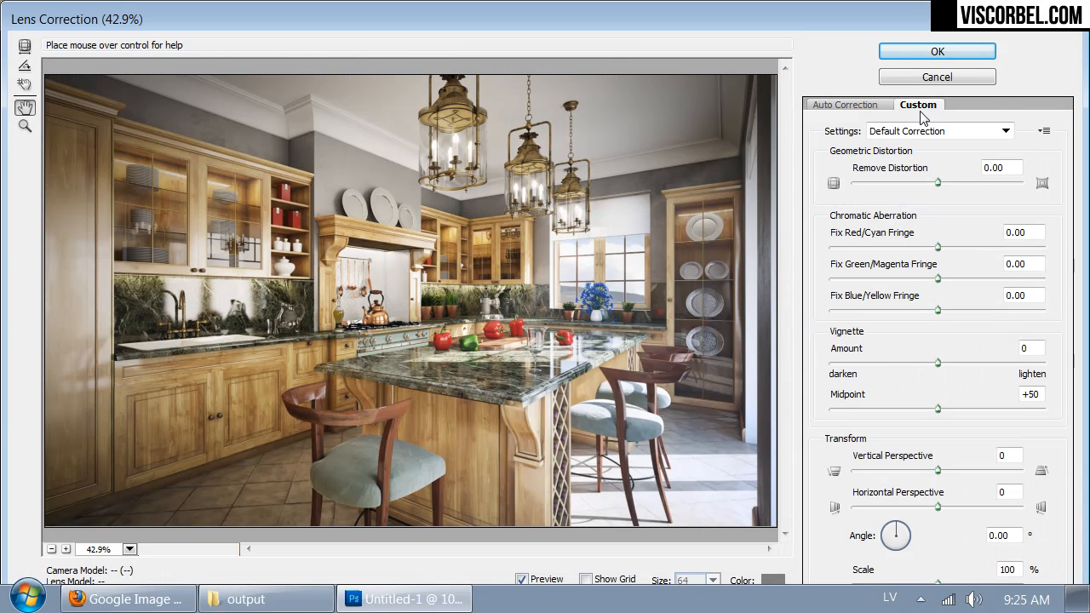
{"action": "left_click", "coordinate": [931, 279]}
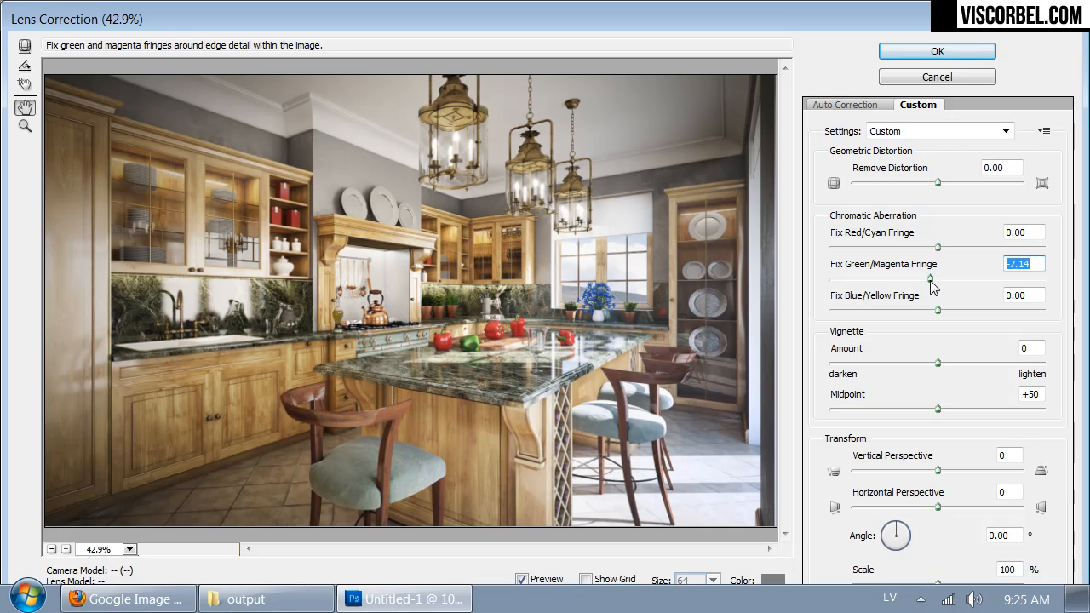
{"action": "left_click", "coordinate": [925, 47]}
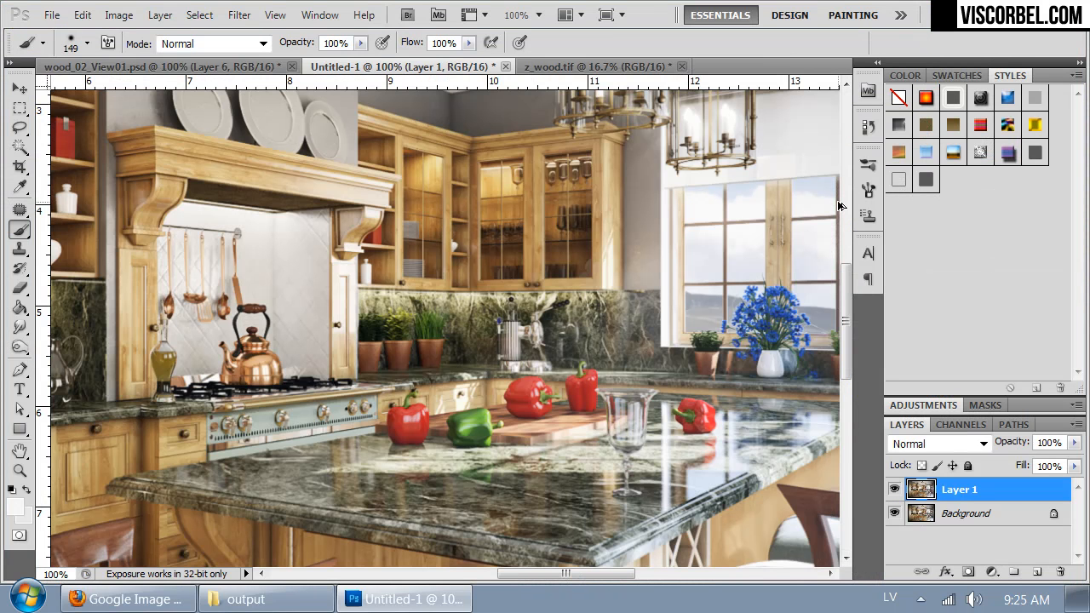
{"action": "left_click_drag", "start_coordinate": [432, 189], "coordinate": [214, 346]}
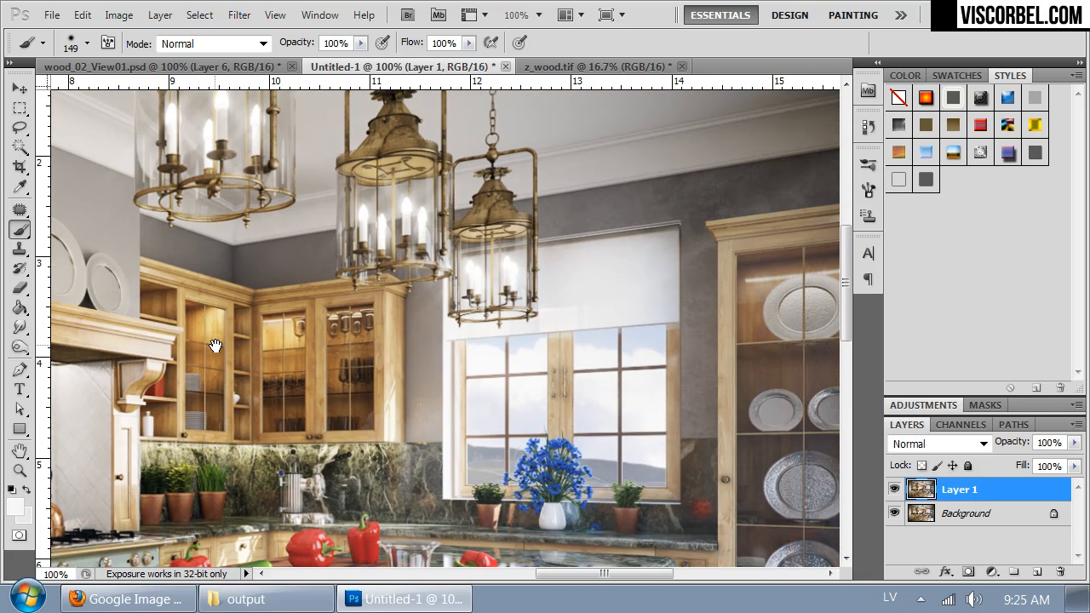
Step: Start a custom Lens Correction on Layer 1 and test Green/Magenta Fringe values such as -24.60 on the lanterns at 100%
{"action": "left_click", "coordinate": [239, 15]}
{"action": "left_click", "coordinate": [293, 118]}
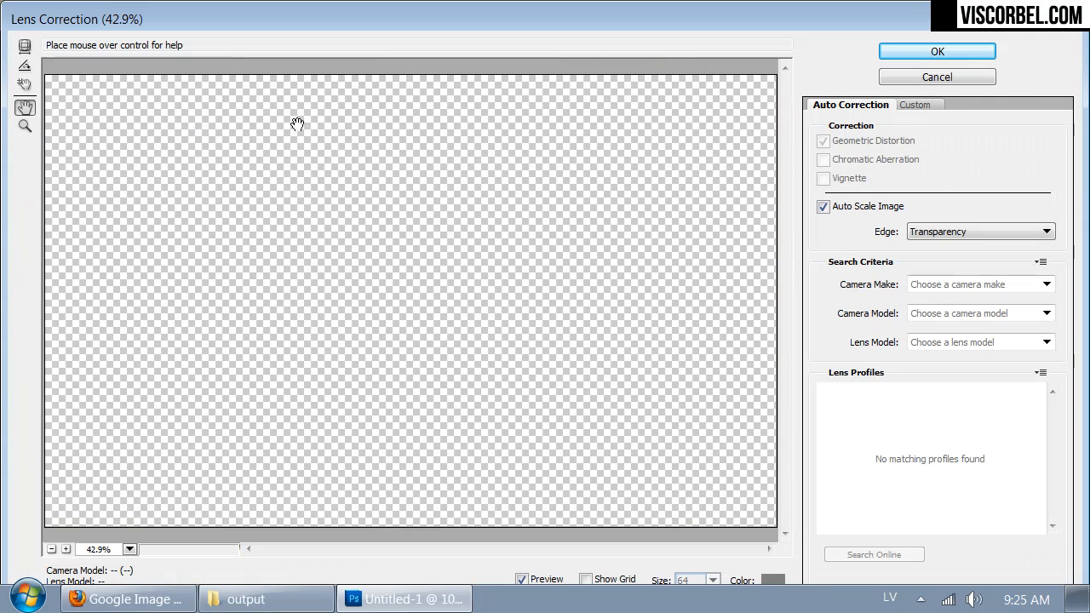
{"action": "left_click", "coordinate": [914, 107]}
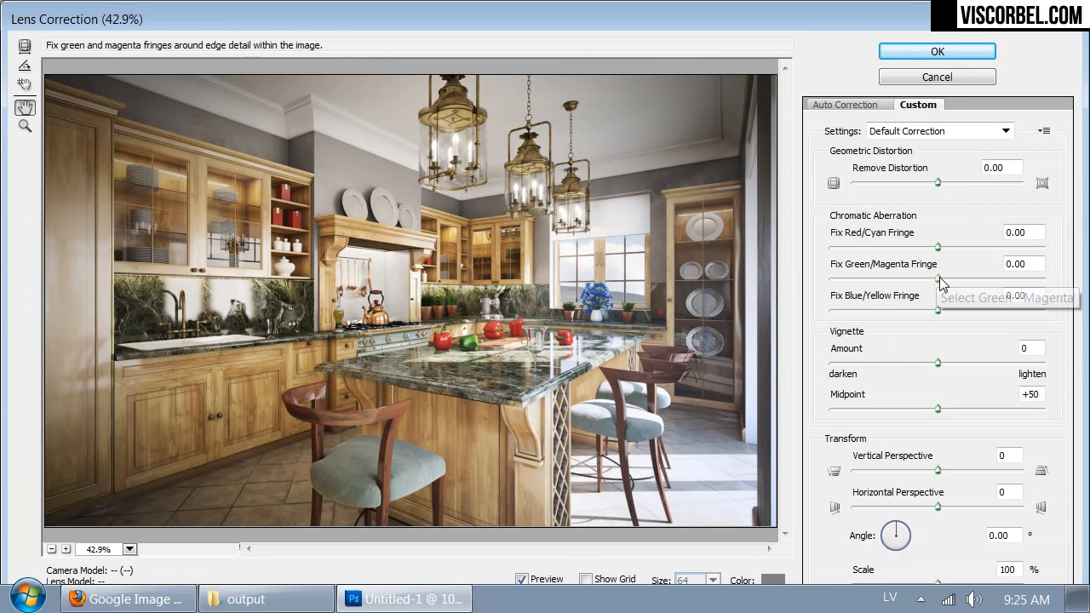
{"action": "left_click", "coordinate": [66, 549]}
{"action": "left_click", "coordinate": [66, 550]}
{"action": "left_click_drag", "start_coordinate": [667, 192], "coordinate": [369, 467]}
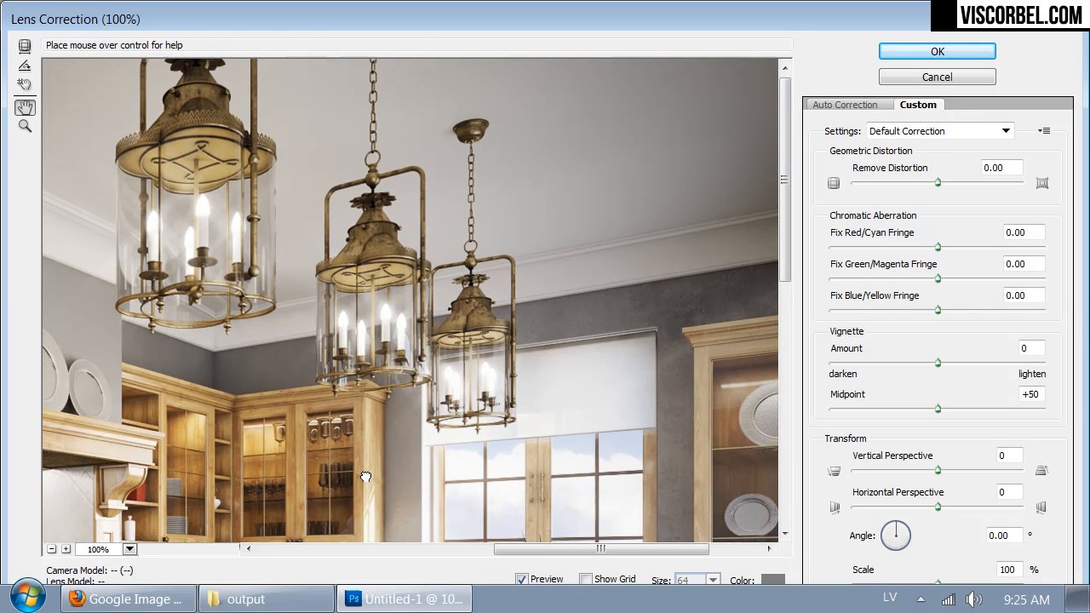
{"action": "mouse_move", "coordinate": [937, 279]}
{"action": "left_mouse_down"}
{"action": "mouse_move", "coordinate": [965, 281]}
{"action": "mouse_move", "coordinate": [954, 279]}
{"action": "left_mouse_up"}
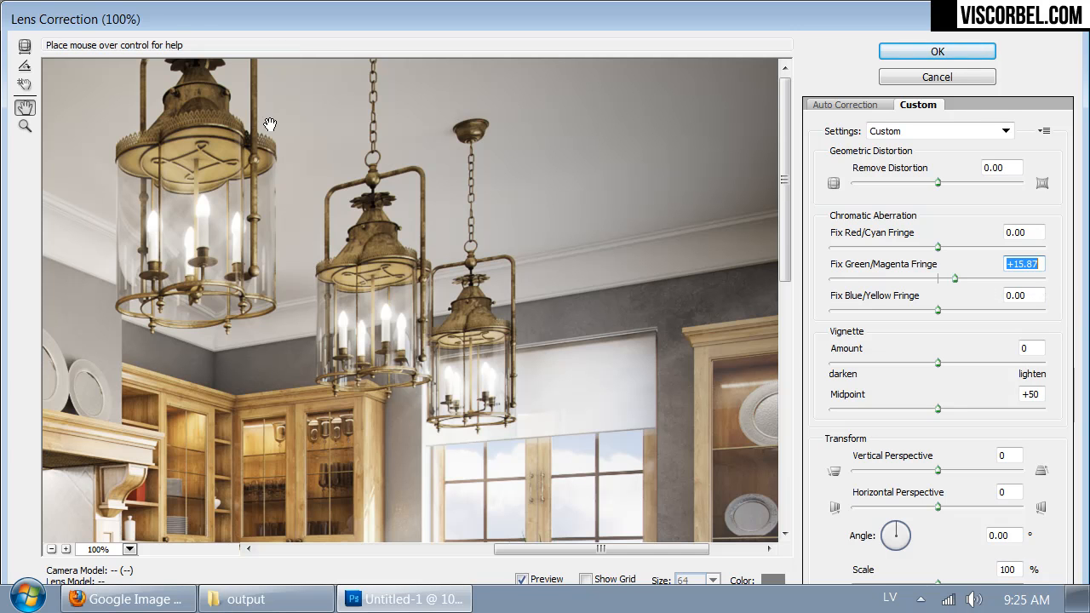
{"action": "left_click", "coordinate": [893, 279]}
{"action": "left_click_drag", "start_coordinate": [898, 278], "coordinate": [910, 279]}
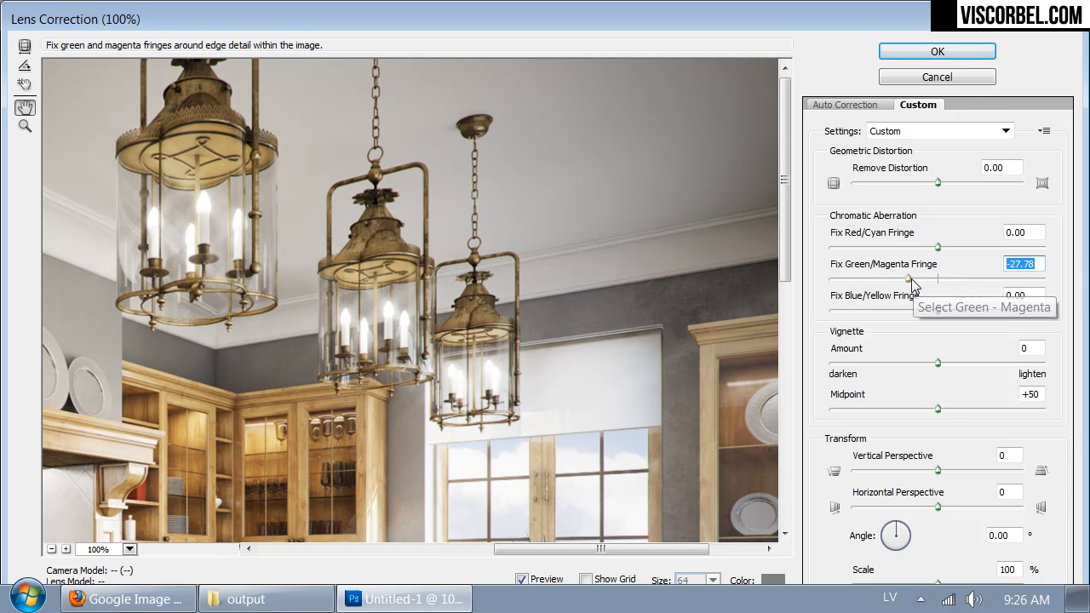
{"action": "left_click", "coordinate": [911, 279]}
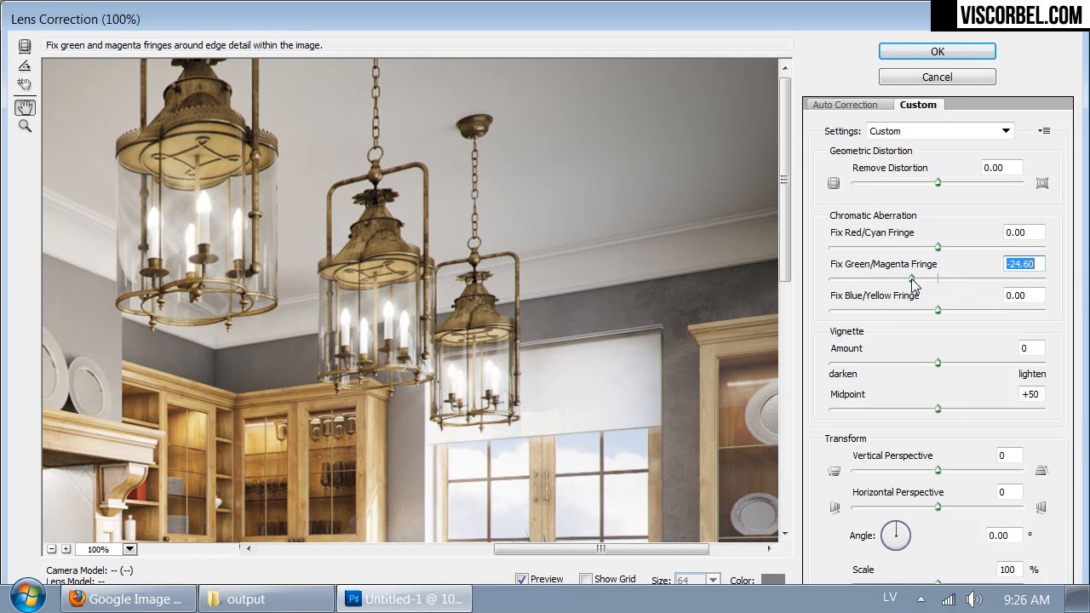
Step: Set the Green/Magenta Fringe to +14.29 and the Blue/Yellow Fringe to -0.79, and apply the lens correction to Layer 1
{"action": "left_click_drag", "start_coordinate": [911, 280], "coordinate": [920, 312]}
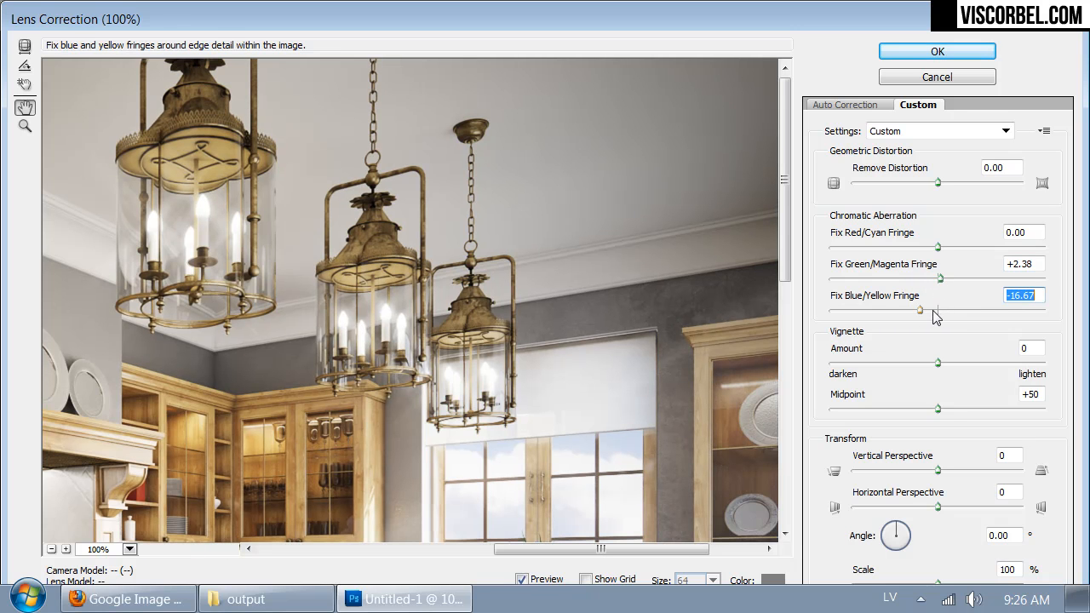
{"action": "left_click", "coordinate": [966, 313]}
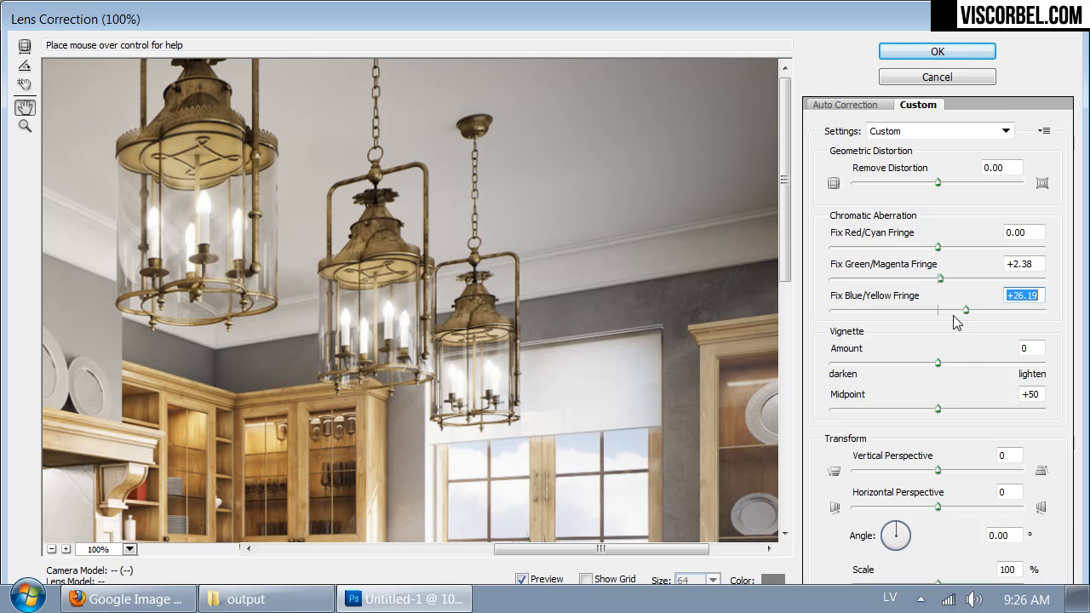
{"action": "left_click", "coordinate": [937, 313]}
{"action": "left_click_drag", "start_coordinate": [939, 314], "coordinate": [951, 279]}
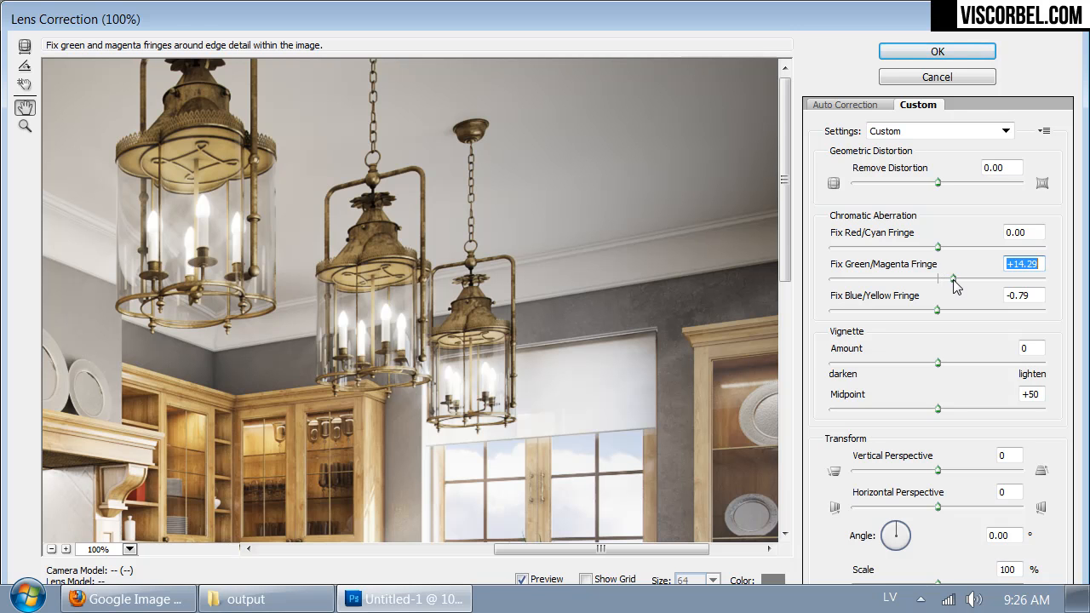
{"action": "left_click", "coordinate": [937, 52]}
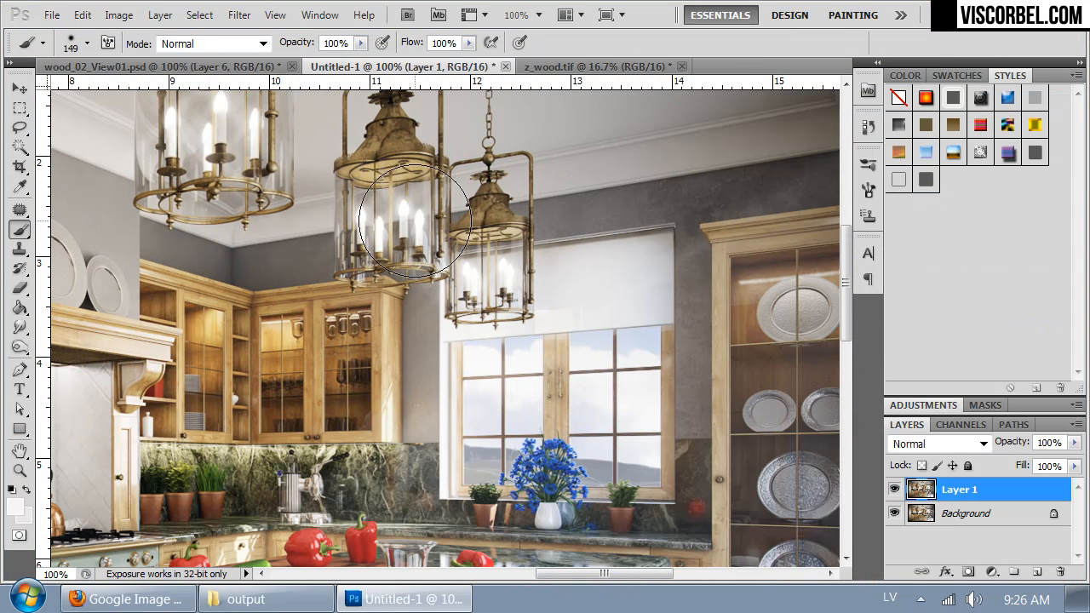
{"action": "left_click_drag", "start_coordinate": [326, 487], "coordinate": [627, 223]}
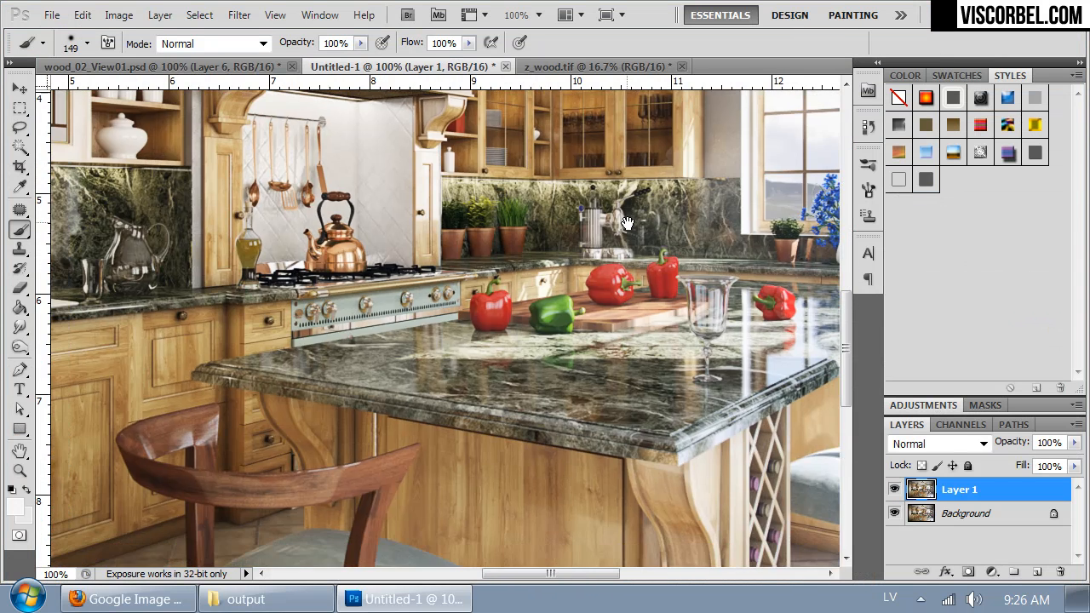
Step: Sharpen Layer 1 using Unsharp Mask with an Amount of 75% and a Radius of 0.6 pixels
{"action": "left_click", "coordinate": [238, 15]}
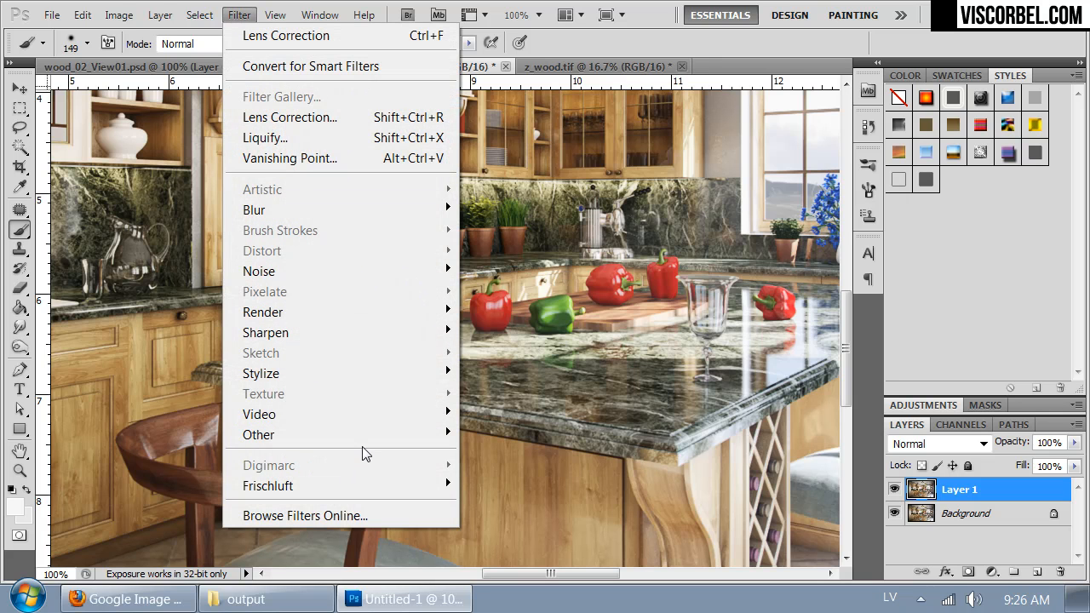
{"action": "mouse_move", "coordinate": [341, 334]}
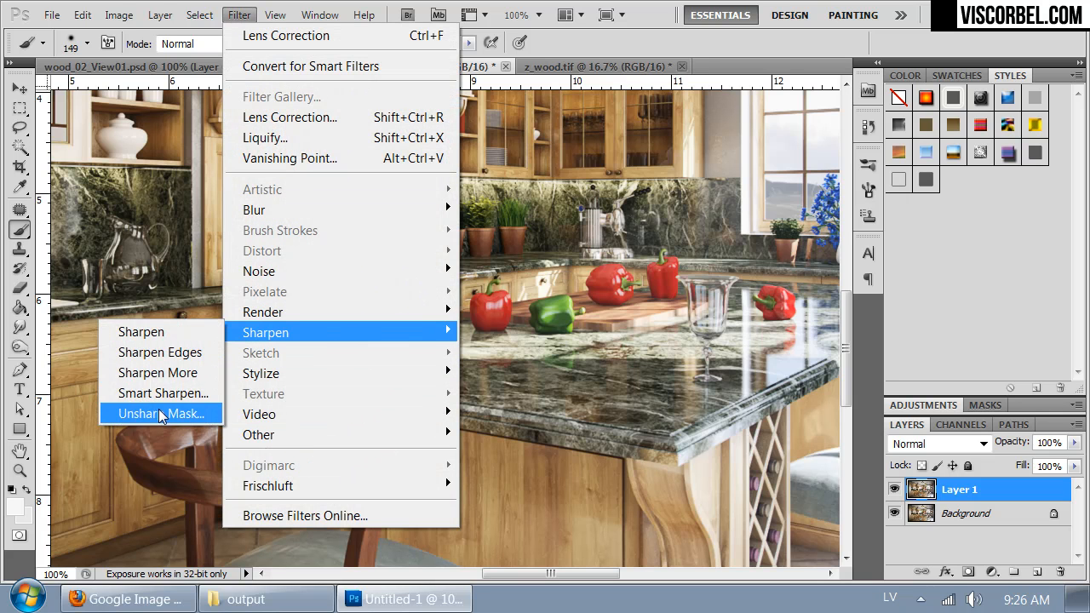
{"action": "left_click", "coordinate": [154, 412]}
{"action": "left_click_drag", "start_coordinate": [518, 197], "coordinate": [487, 294]}
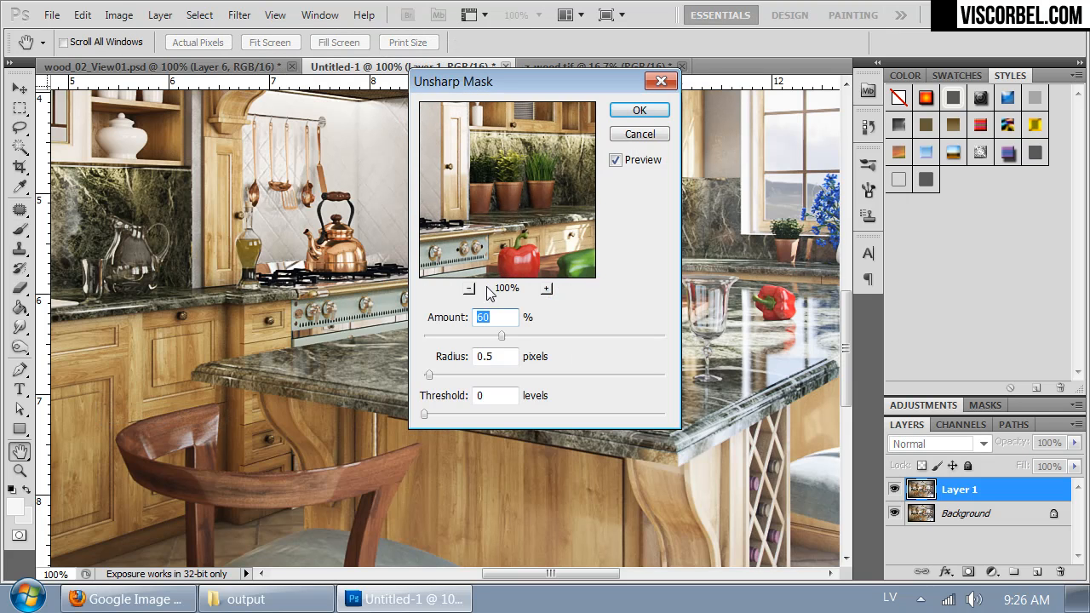
{"action": "left_click_drag", "start_coordinate": [505, 235], "coordinate": [645, 180]}
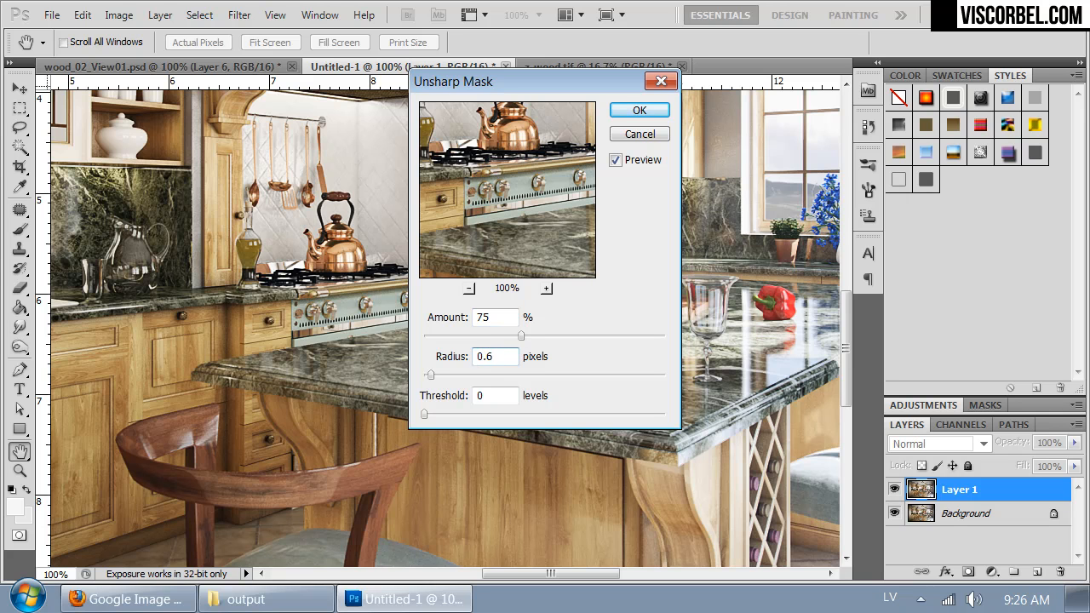
{"action": "left_click_drag", "start_coordinate": [483, 171], "coordinate": [496, 302]}
{"action": "left_click_drag", "start_coordinate": [501, 194], "coordinate": [503, 276]}
{"action": "left_click_drag", "start_coordinate": [531, 183], "coordinate": [467, 274]}
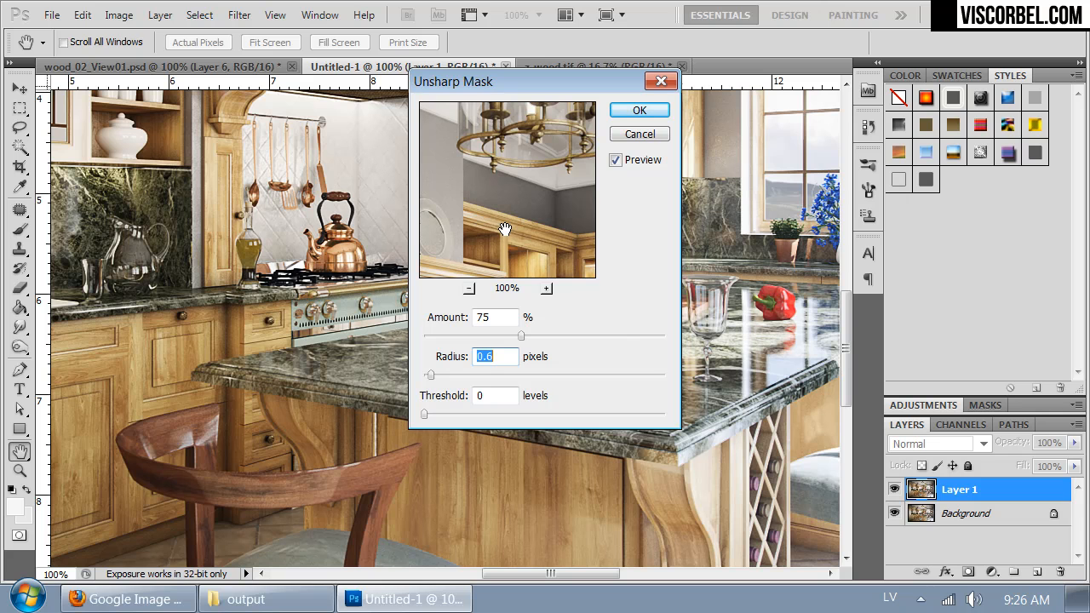
{"action": "left_click", "coordinate": [620, 110]}
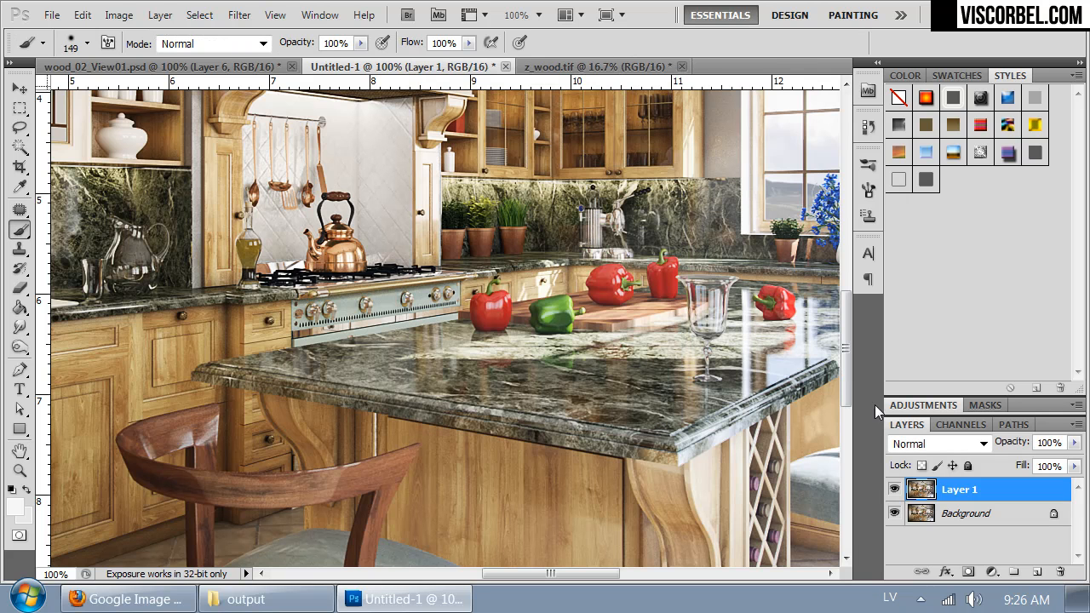
Step: Compare Layer 1 with the Background by toggling the layer's visibility
{"action": "left_click", "coordinate": [893, 489]}
{"action": "left_click", "coordinate": [893, 491]}
{"action": "left_click", "coordinate": [893, 492]}
{"action": "left_click", "coordinate": [893, 492]}
Step: Brighten the highlights of the tall cabinet and the glass wall cabinets above the sink with the Dodge tool at 11% exposure
{"action": "key", "text": "ctrl+minus"}
{"action": "key", "text": "ctrl+minus"}
{"action": "key", "text": "ctrl+minus"}
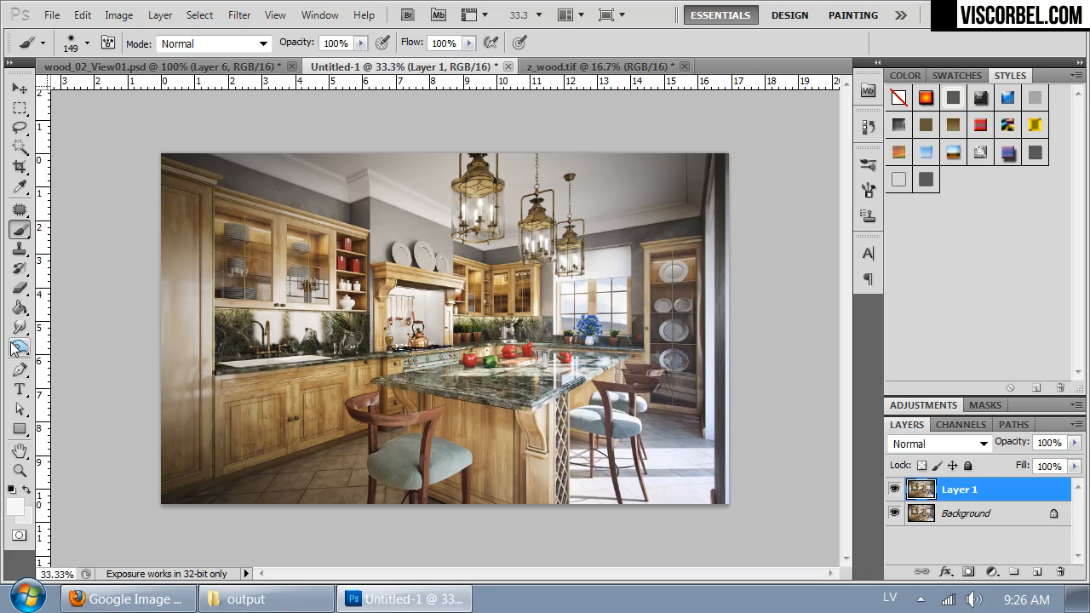
{"action": "left_click_drag", "start_coordinate": [15, 349], "coordinate": [68, 344]}
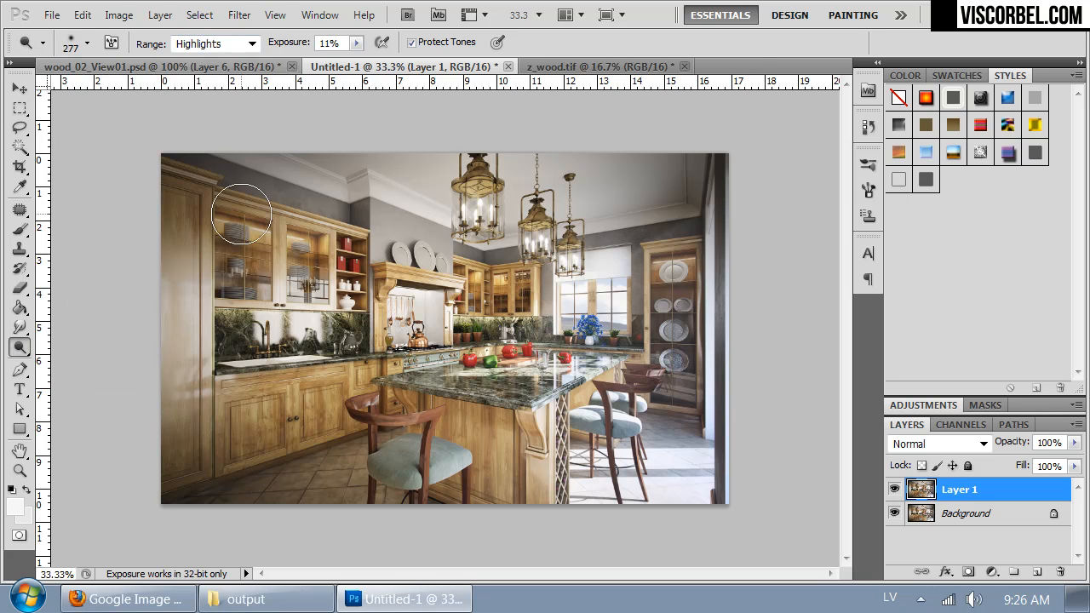
{"action": "right_click", "coordinate": [325, 241]}
{"action": "left_click", "coordinate": [357, 44]}
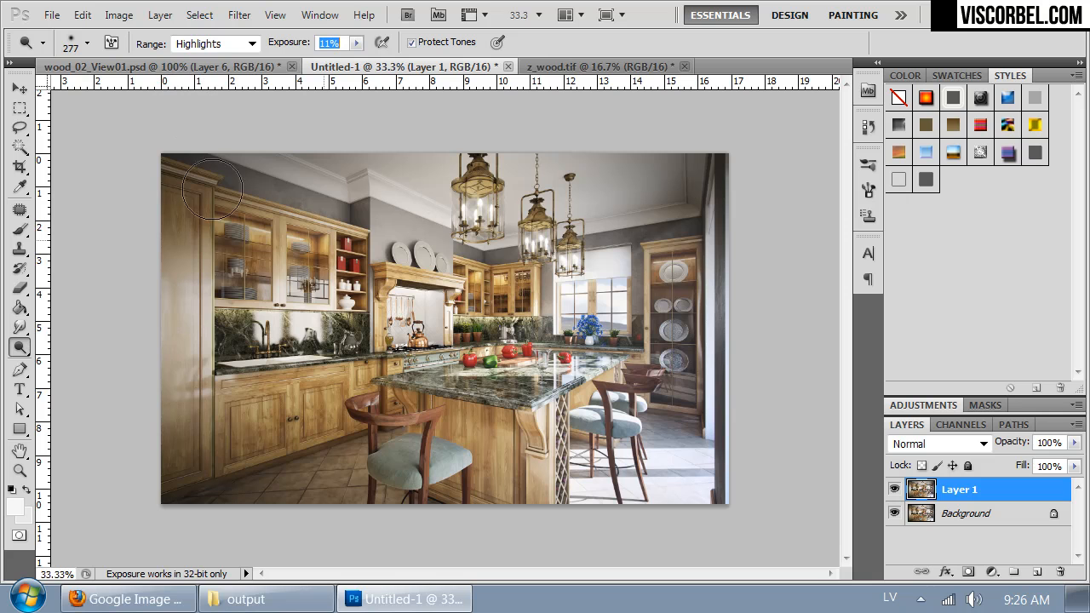
{"action": "right_click", "coordinate": [293, 260]}
{"action": "mouse_move", "coordinate": [193, 293]}
{"action": "left_mouse_down"}
{"action": "mouse_move", "coordinate": [192, 416]}
{"action": "mouse_move", "coordinate": [161, 282]}
{"action": "mouse_move", "coordinate": [182, 453]}
{"action": "left_mouse_up"}
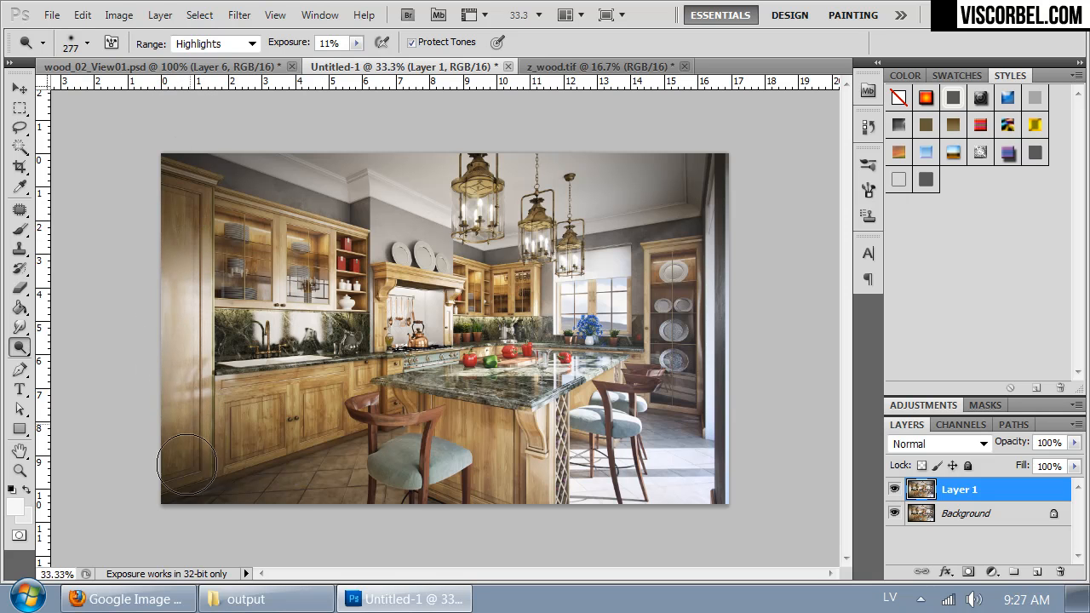
{"action": "left_click_drag", "start_coordinate": [284, 228], "coordinate": [311, 230]}
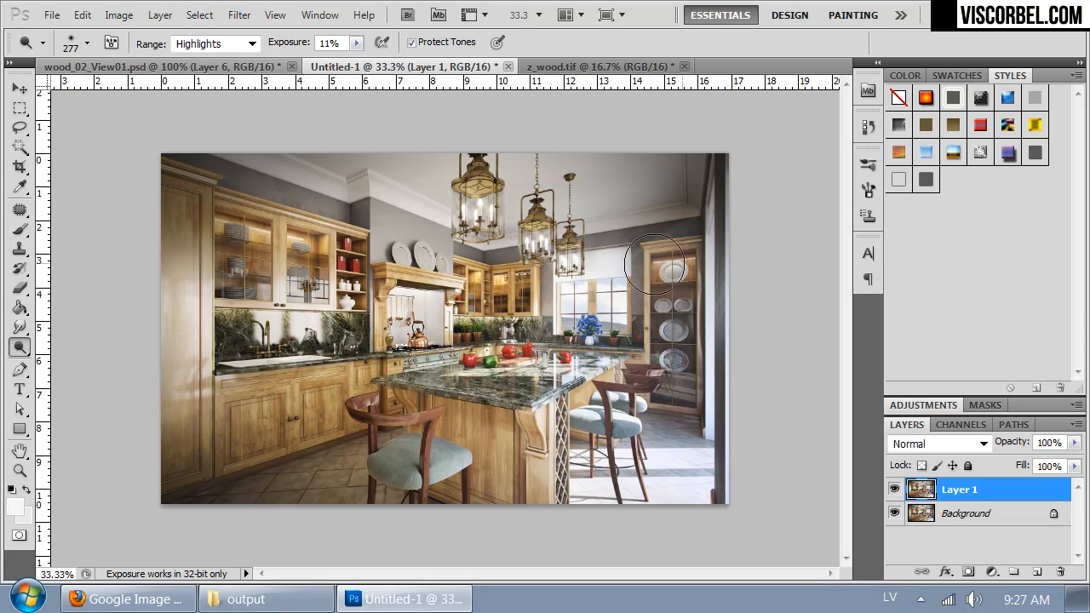
Step: Dodge the highlights on the plate display cabinet, the hanging lanterns and the window
{"action": "left_click_drag", "start_coordinate": [686, 348], "coordinate": [675, 292]}
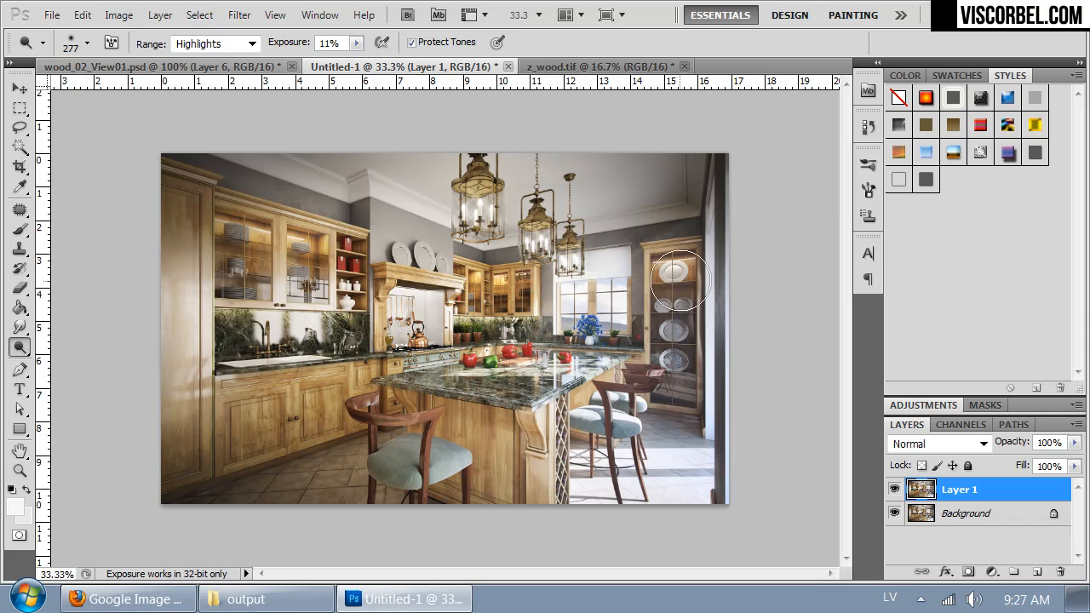
{"action": "left_click_drag", "start_coordinate": [490, 203], "coordinate": [497, 181]}
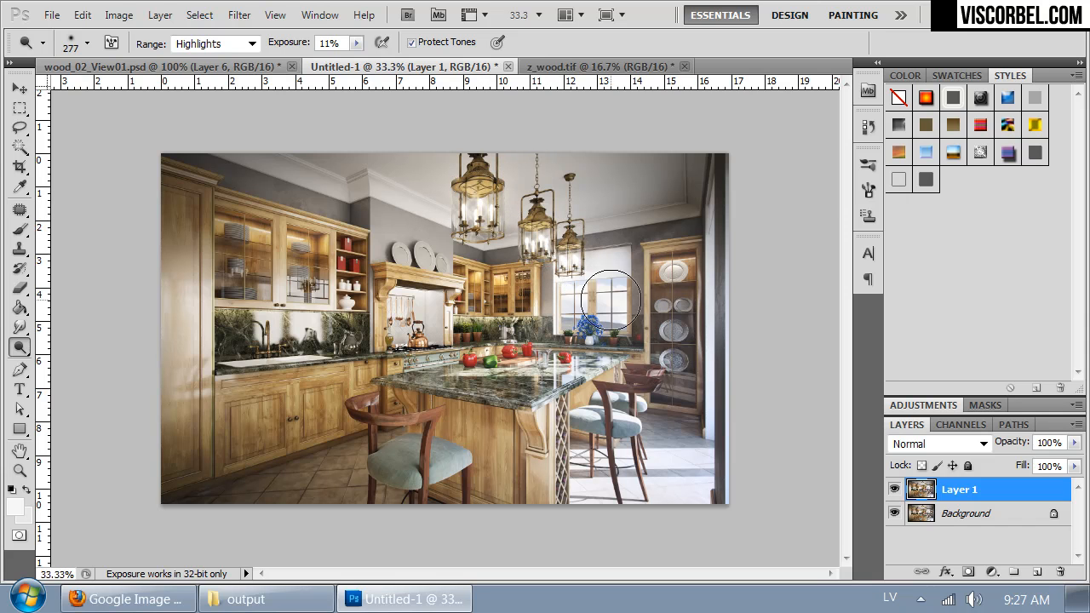
{"action": "left_click_drag", "start_coordinate": [586, 296], "coordinate": [620, 299]}
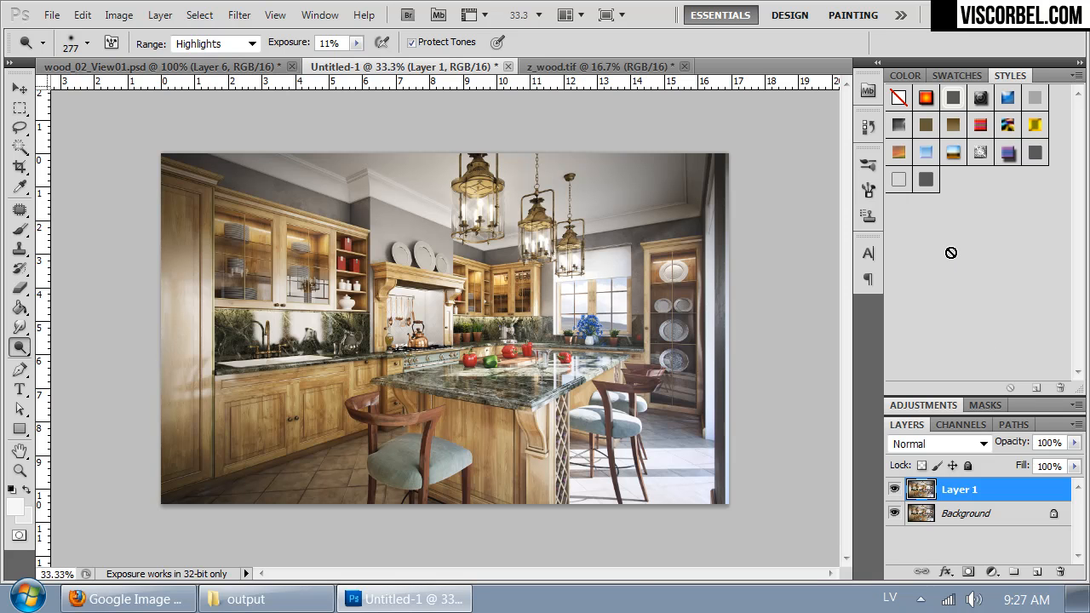
Step: Examine the dodged highlights across the whole kitchen at 50%
{"action": "key", "text": "ctrl+plus"}
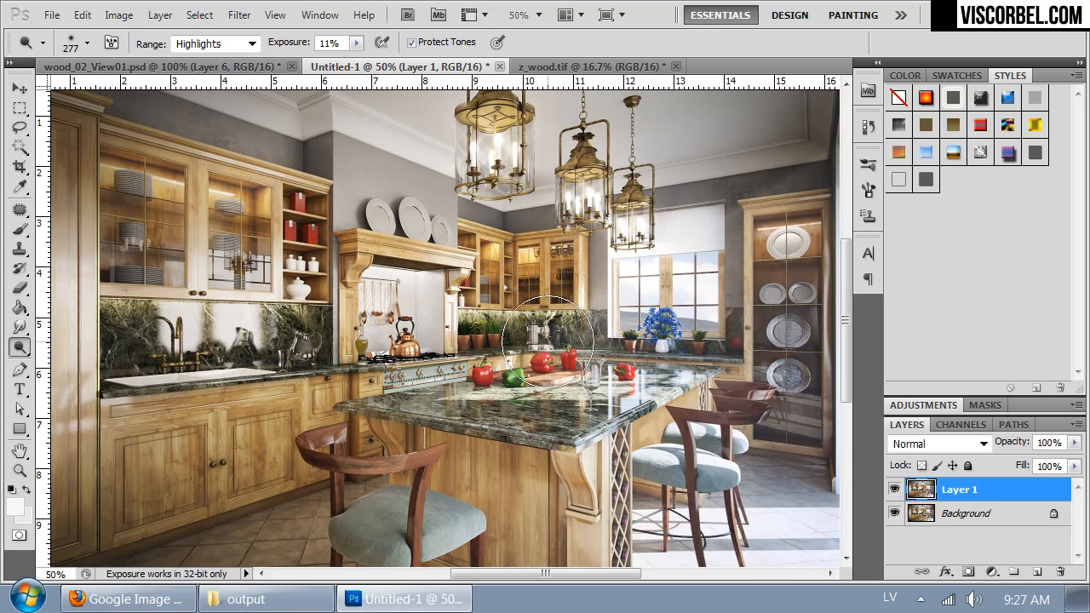
{"action": "mouse_move", "coordinate": [424, 342]}
{"action": "left_mouse_down"}
{"action": "mouse_move", "coordinate": [404, 340]}
{"action": "mouse_move", "coordinate": [391, 324]}
{"action": "mouse_move", "coordinate": [387, 277]}
{"action": "mouse_move", "coordinate": [406, 361]}
{"action": "left_mouse_up"}
{"action": "left_click_drag", "start_coordinate": [278, 428], "coordinate": [499, 407]}
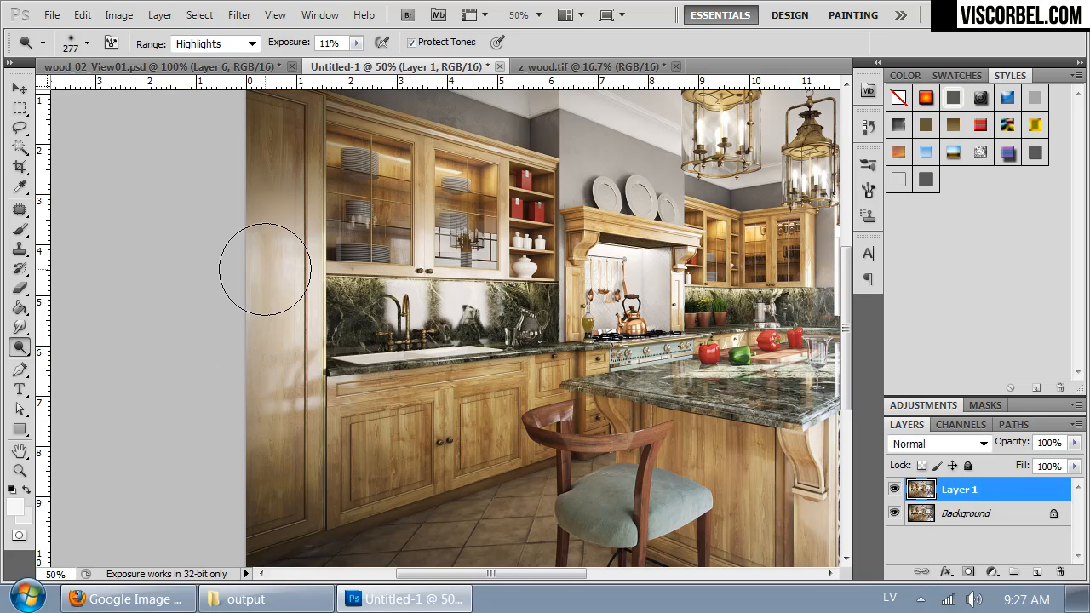
{"action": "mouse_move", "coordinate": [730, 417]}
{"action": "left_mouse_down"}
{"action": "mouse_move", "coordinate": [666, 426]}
{"action": "mouse_move", "coordinate": [374, 412]}
{"action": "mouse_move", "coordinate": [375, 318]}
{"action": "mouse_move", "coordinate": [333, 394]}
{"action": "left_mouse_up"}
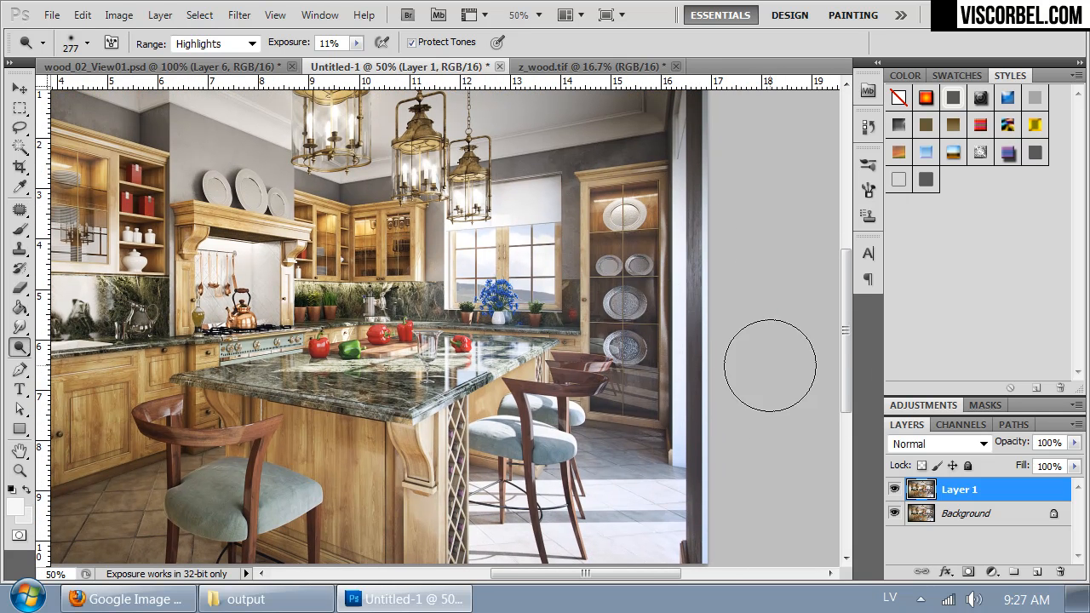
{"action": "mouse_move", "coordinate": [311, 345]}
{"action": "left_mouse_down"}
{"action": "mouse_move", "coordinate": [446, 340]}
{"action": "mouse_move", "coordinate": [464, 281]}
{"action": "mouse_move", "coordinate": [452, 241]}
{"action": "mouse_move", "coordinate": [412, 364]}
{"action": "mouse_move", "coordinate": [577, 340]}
{"action": "mouse_move", "coordinate": [547, 244]}
{"action": "mouse_move", "coordinate": [460, 311]}
{"action": "mouse_move", "coordinate": [444, 347]}
{"action": "left_mouse_up"}
{"action": "key", "text": "ctrl+minus"}
Step: Copy the entire finished image from Untitled-1 and paste it into wood_02_View01.psd as a new layer above Layer 6
{"action": "key", "text": "ctrl+a"}
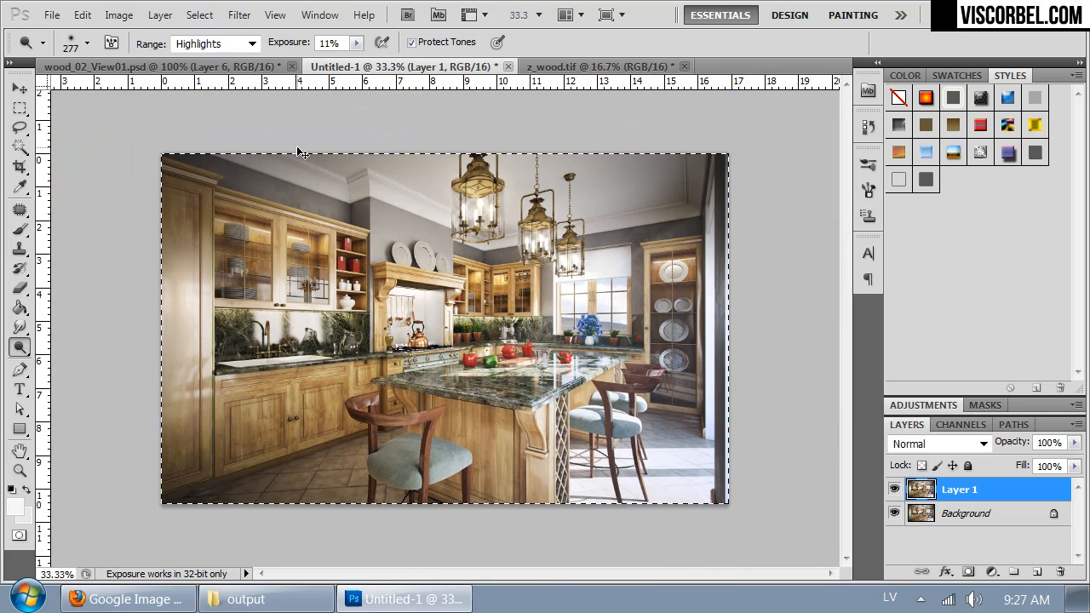
{"action": "left_click", "coordinate": [162, 66]}
{"action": "key", "text": "ctrl+minus"}
{"action": "key", "text": "ctrl+minus"}
{"action": "key", "text": "ctrl+minus"}
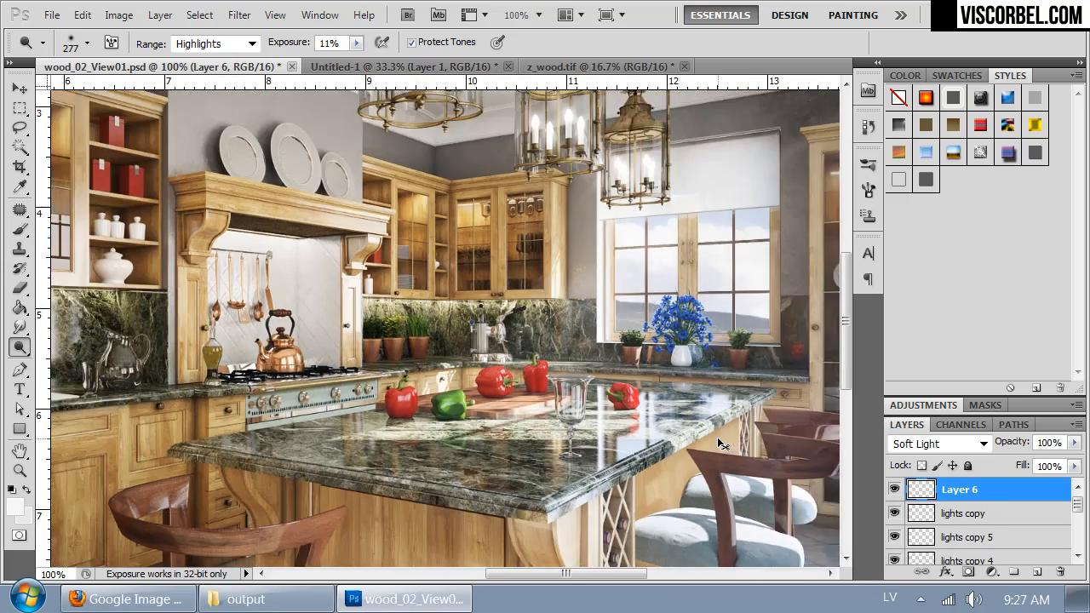
{"action": "key", "text": "ctrl+shift+c"}
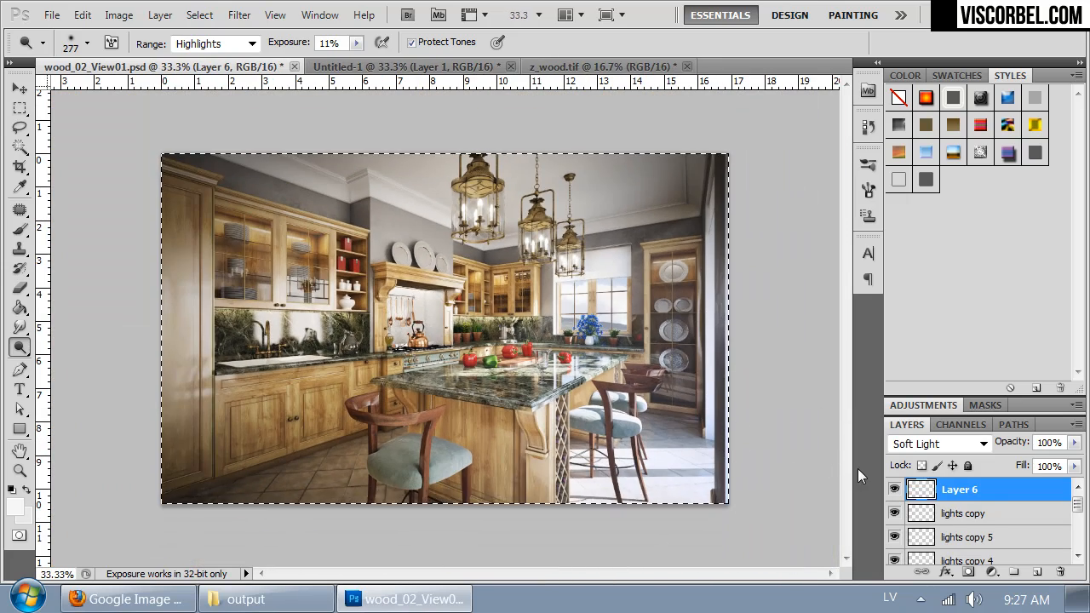
{"action": "key", "text": "ctrl+v"}
Step: Compare Layer 7 with the version beneath it, checking the full image and the stove and island at 100%
{"action": "left_click", "coordinate": [893, 490]}
{"action": "left_click", "coordinate": [893, 490]}
{"action": "left_click", "coordinate": [893, 490]}
{"action": "left_click", "coordinate": [893, 490]}
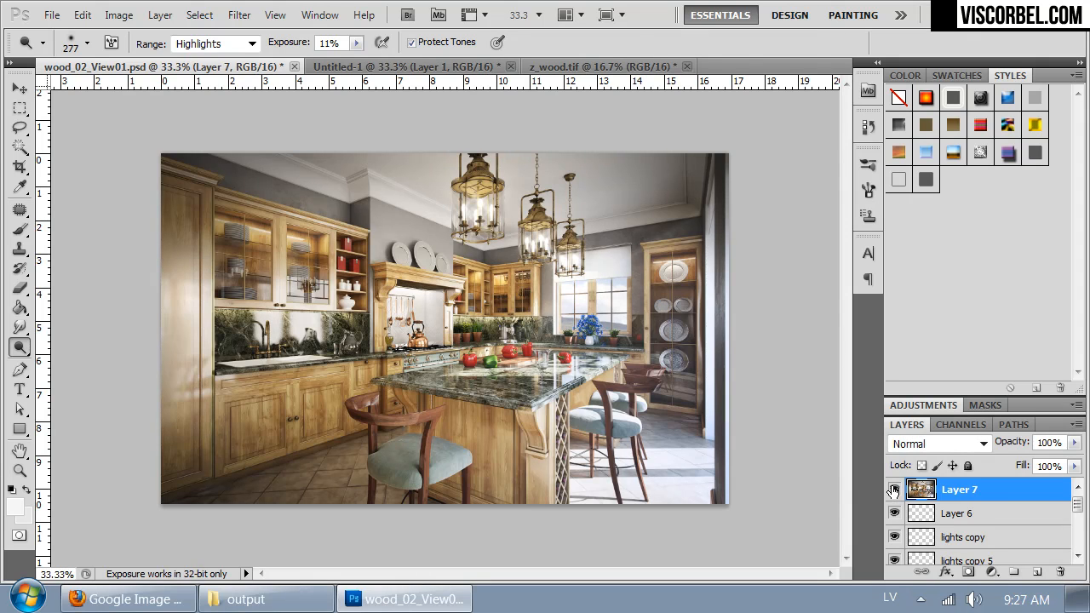
{"action": "key", "text": "ctrl+1"}
{"action": "left_click", "coordinate": [893, 490]}
{"action": "left_click", "coordinate": [893, 490]}
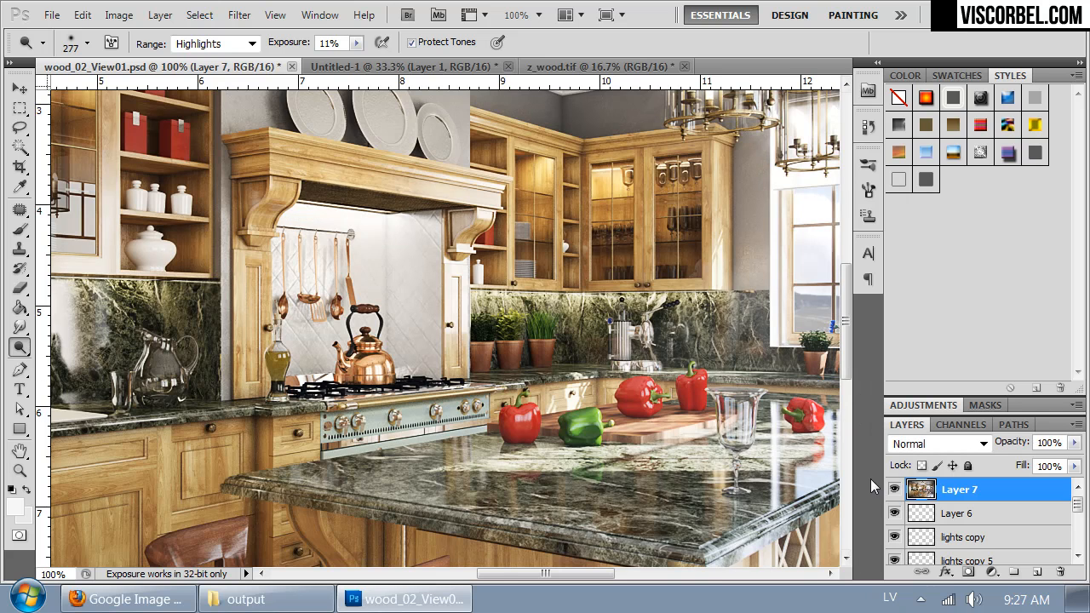
{"action": "left_click_drag", "start_coordinate": [614, 470], "coordinate": [448, 206]}
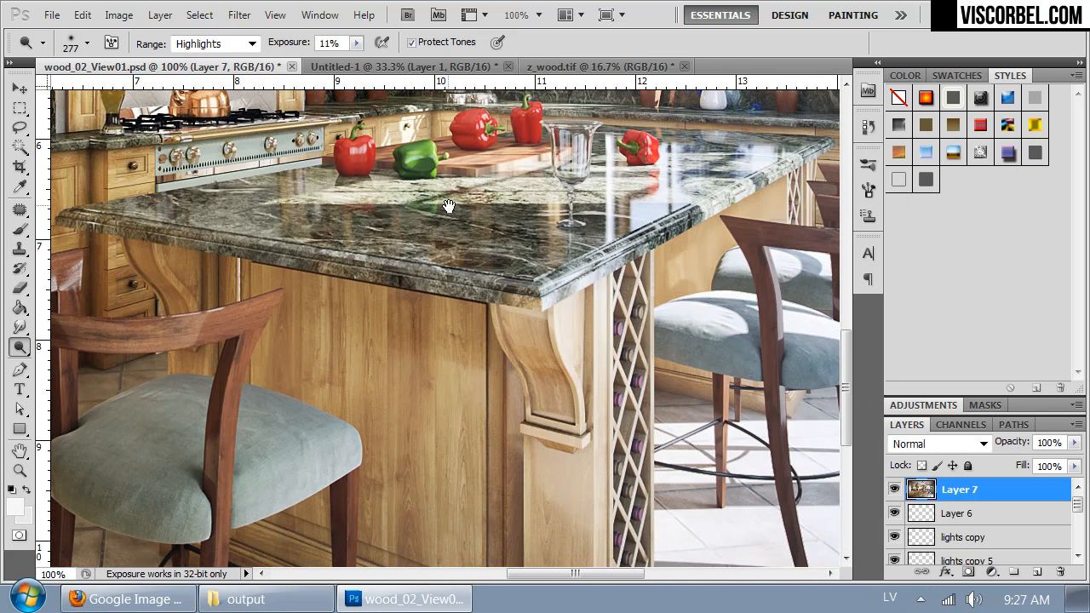
{"action": "left_click", "coordinate": [893, 490]}
{"action": "left_click", "coordinate": [893, 490]}
{"action": "left_click", "coordinate": [893, 489]}
{"action": "key", "text": "ctrl+minus"}
{"action": "key", "text": "ctrl+minus"}
{"action": "key", "text": "ctrl+minus"}
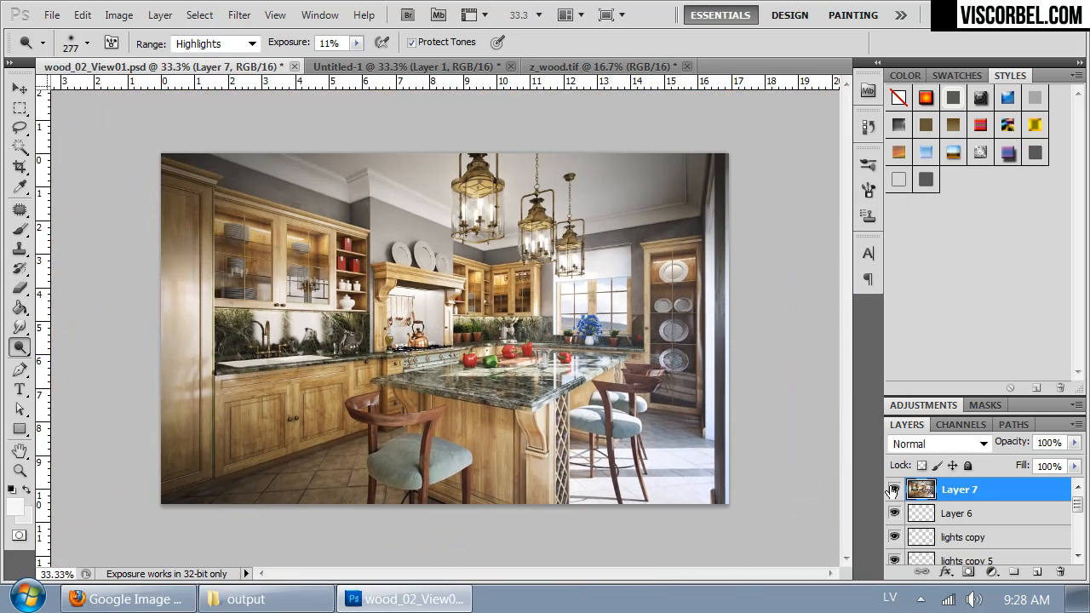
Step: Save wood_02_View01.psd and close all open documents, discarding the changes to Untitled-1 and z_wood.tif
{"action": "left_click", "coordinate": [54, 16]}
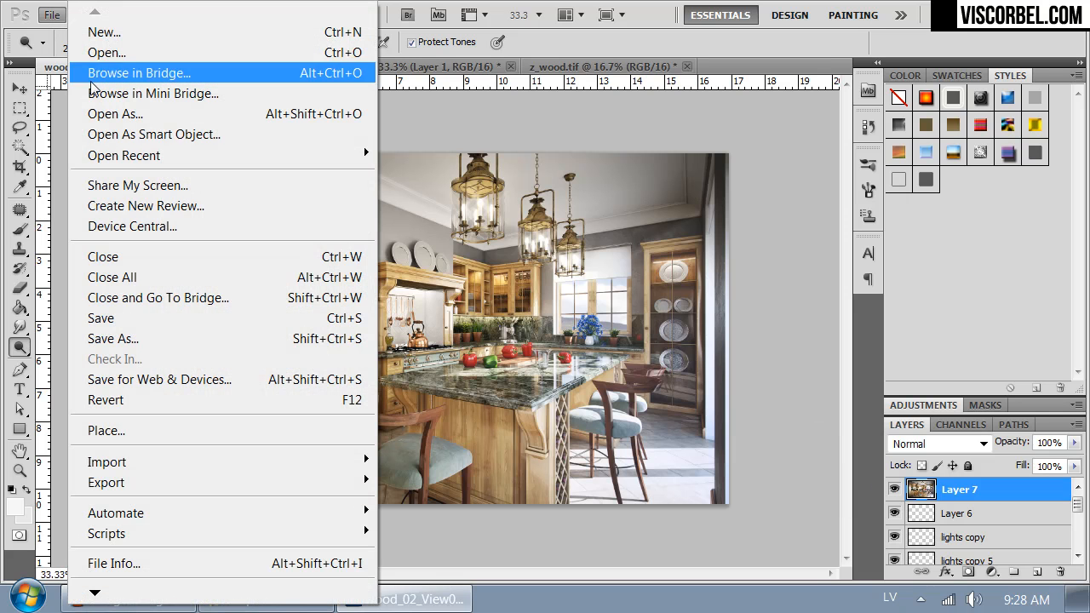
{"action": "left_click", "coordinate": [141, 318]}
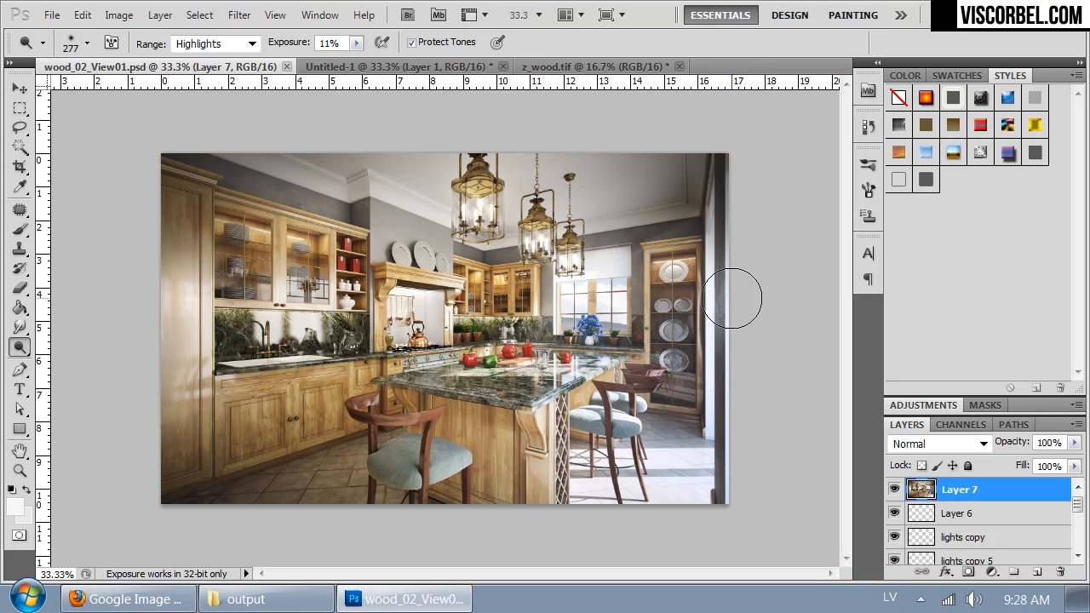
{"action": "left_click", "coordinate": [290, 67]}
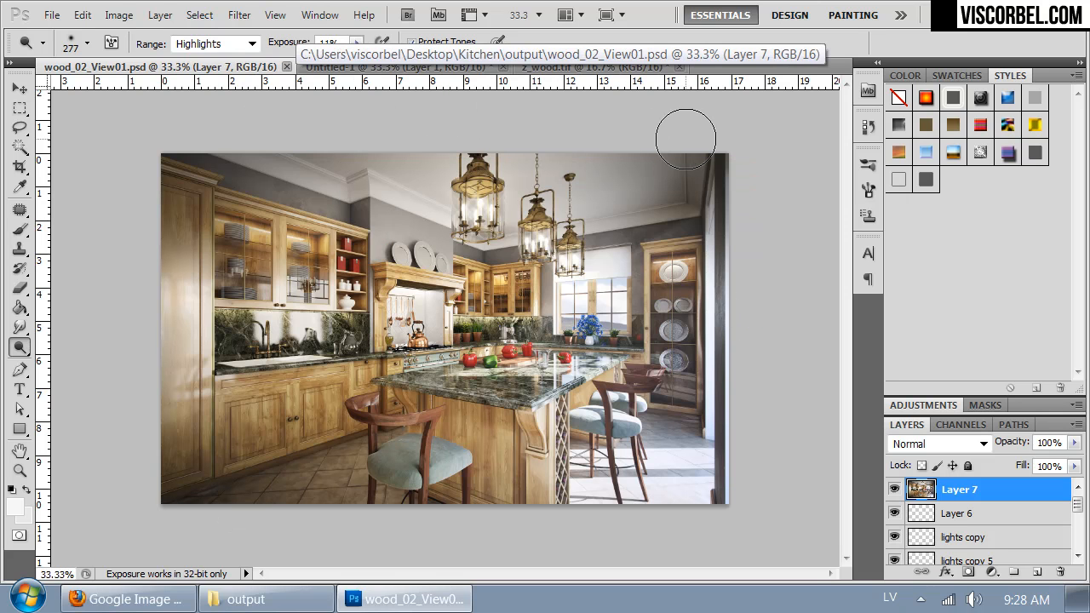
{"action": "key", "text": "ctrl+w"}
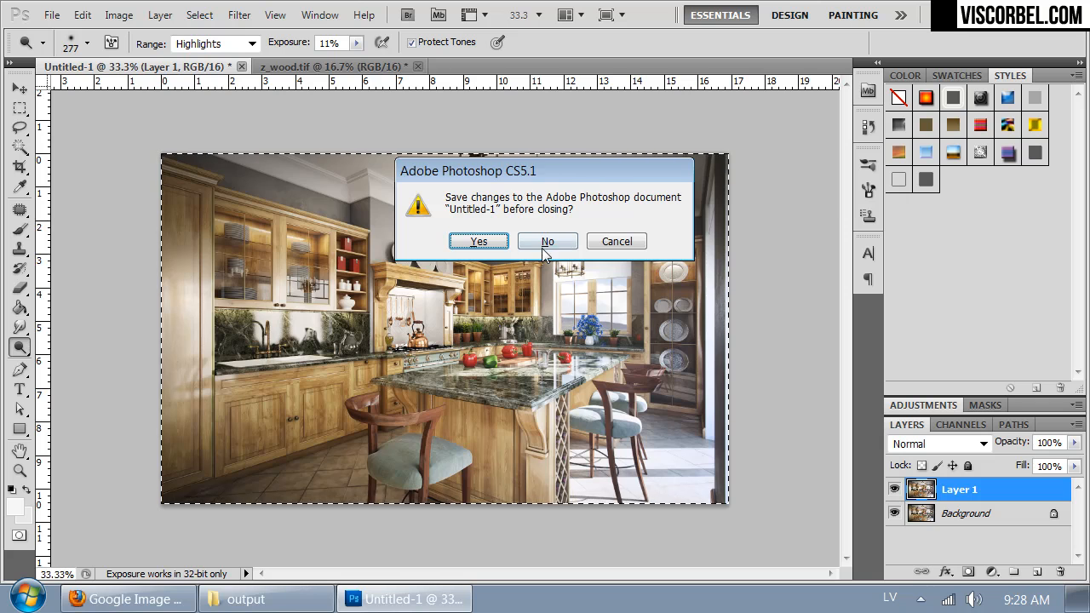
{"action": "left_click", "coordinate": [545, 243]}
{"action": "left_click", "coordinate": [541, 242]}
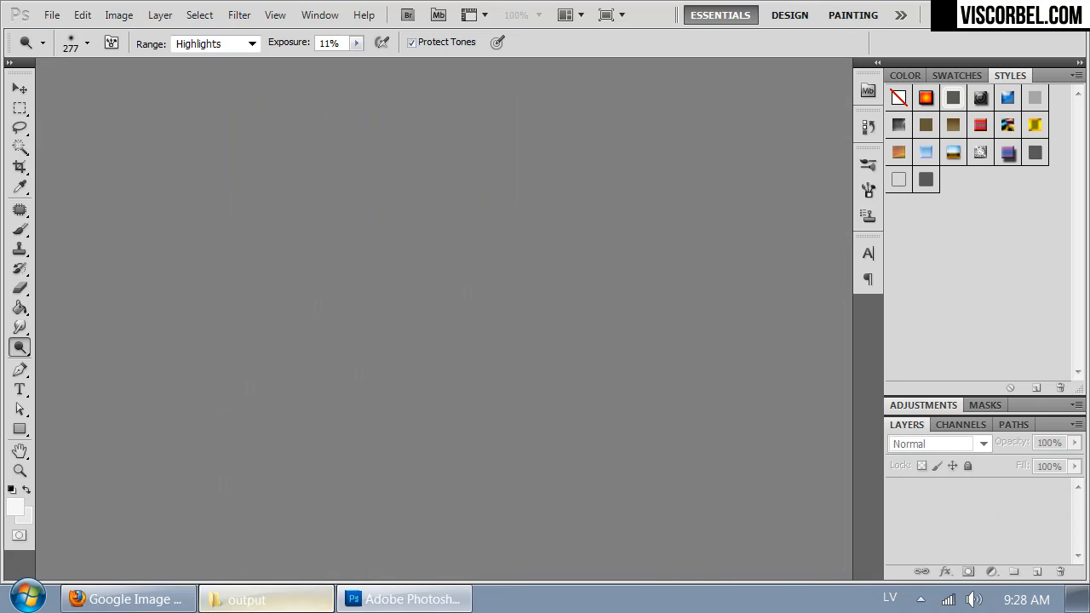
Step: Open black_View01.tif from the output folder and duplicate its Background layer
{"action": "left_click", "coordinate": [256, 599]}
{"action": "left_click_drag", "start_coordinate": [170, 156], "coordinate": [428, 163]}
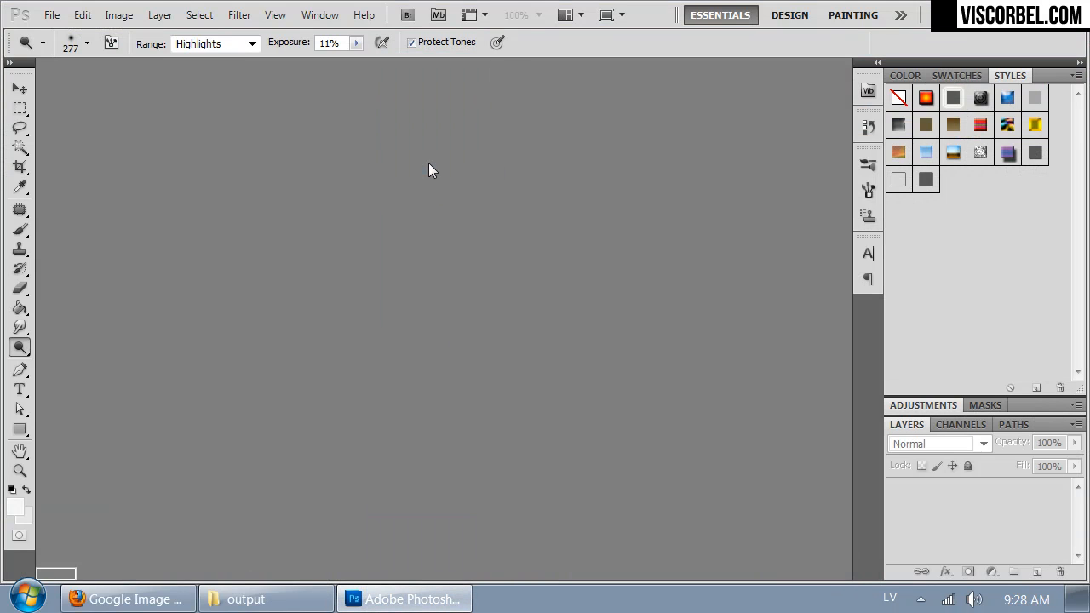
{"action": "key", "text": "ctrl+plus"}
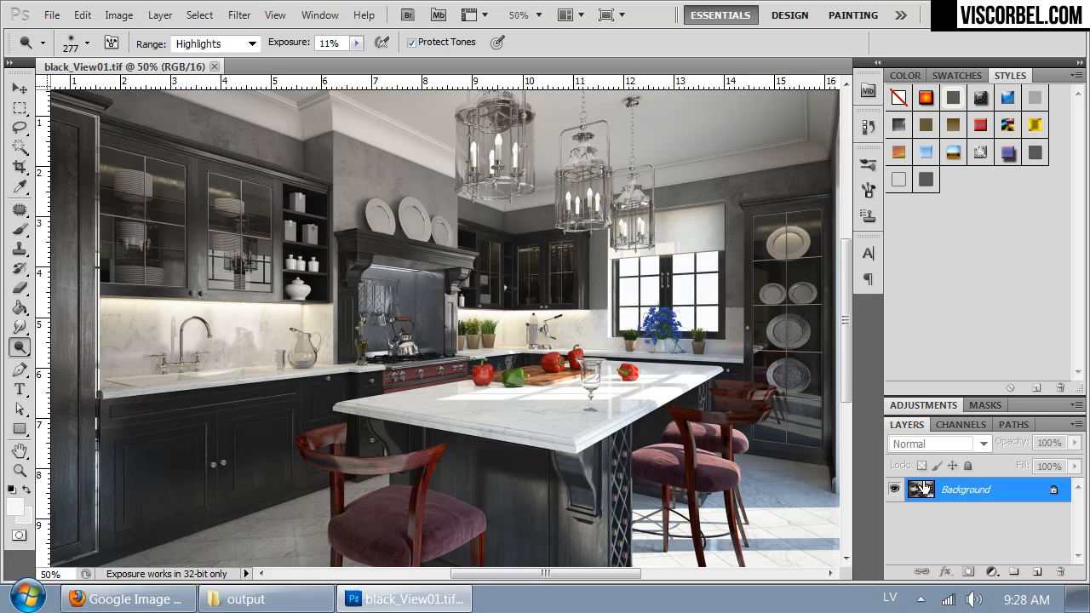
{"action": "key", "text": "ctrl+j"}
Step: Save the document in the output folder in Photoshop format as black_View01.psd
{"action": "left_click", "coordinate": [51, 15]}
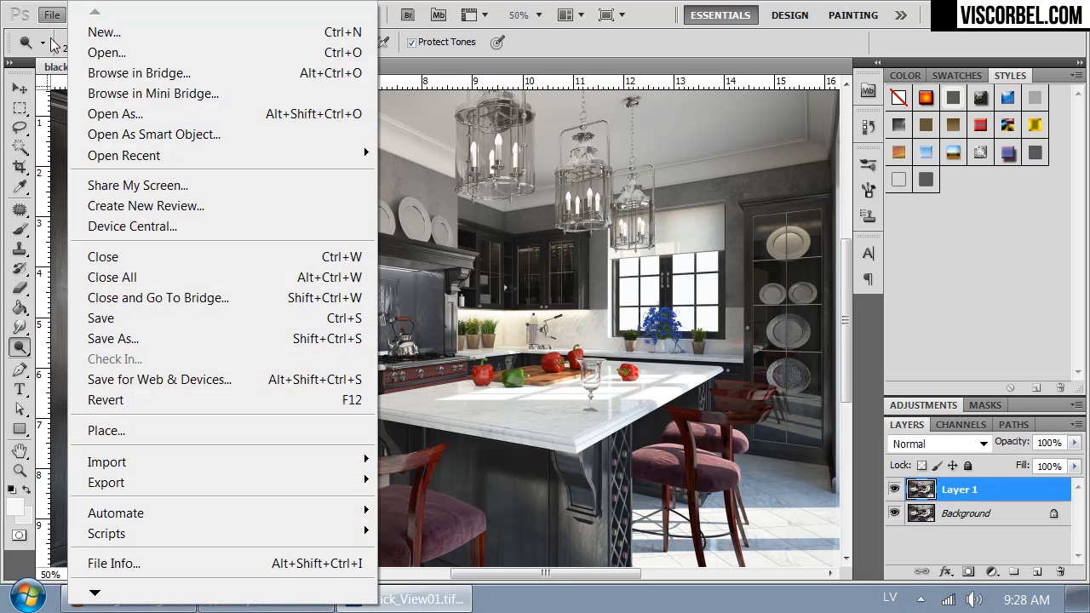
{"action": "left_click", "coordinate": [148, 337]}
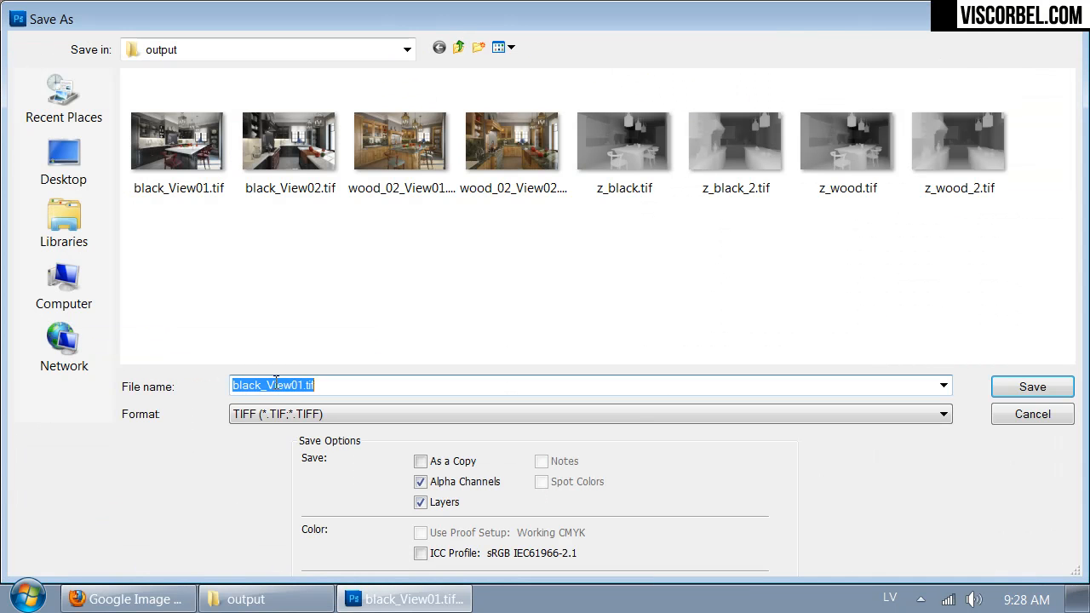
{"action": "left_click", "coordinate": [311, 413]}
{"action": "left_click", "coordinate": [289, 423]}
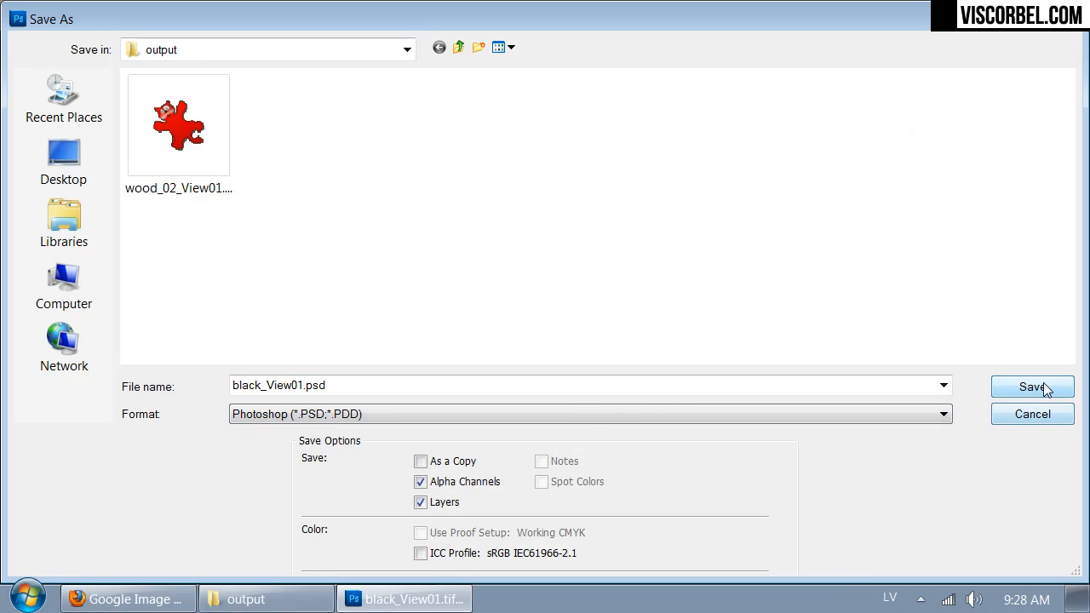
{"action": "left_click", "coordinate": [1032, 386]}
{"action": "left_click", "coordinate": [755, 185]}
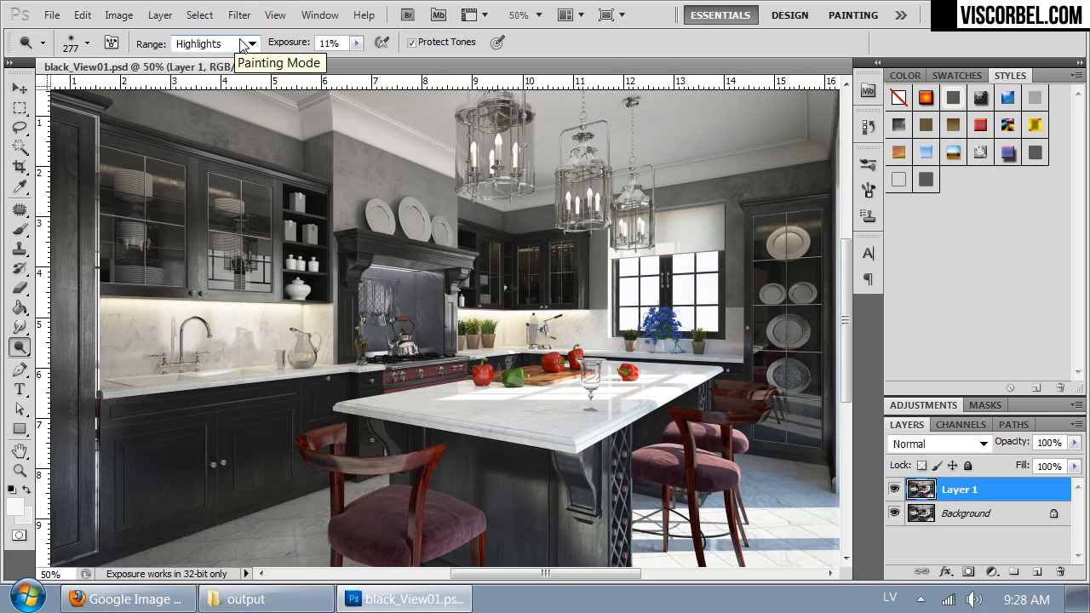
Step: Add a Curves adjustment layer above Layer 1 and slightly raise the midtones of its RGB curve
{"action": "left_click", "coordinate": [160, 15]}
{"action": "mouse_move", "coordinate": [257, 197]}
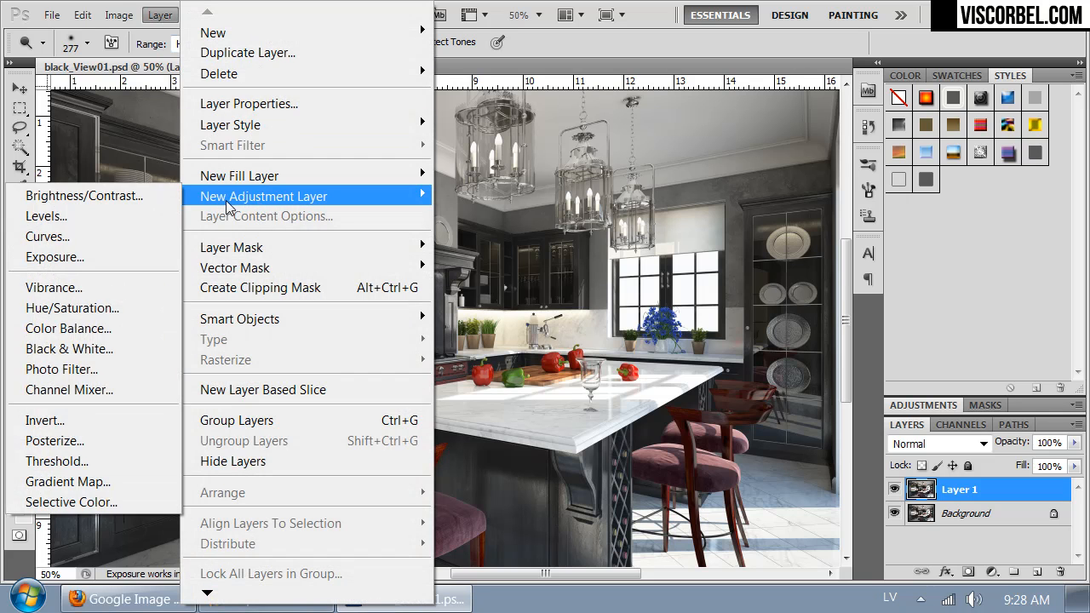
{"action": "left_click", "coordinate": [82, 238]}
{"action": "left_click", "coordinate": [950, 255]}
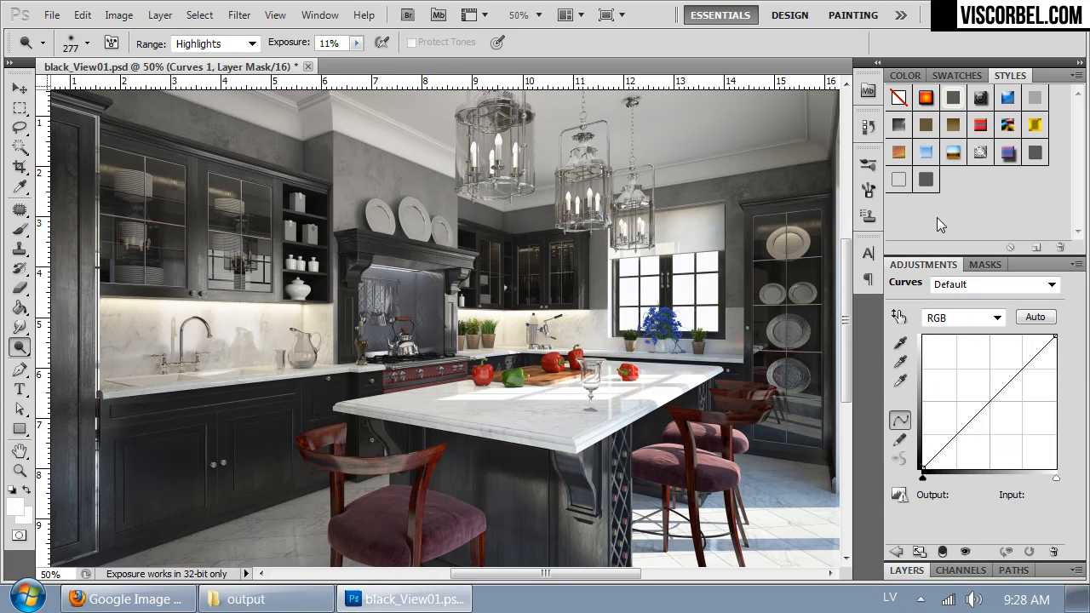
{"action": "left_click", "coordinate": [987, 406]}
{"action": "key", "text": "Left"}
{"action": "key", "text": "Left"}
{"action": "key", "text": "Left"}
{"action": "key", "text": "Left"}
{"action": "key", "text": "Left"}
{"action": "key", "text": "Left"}
{"action": "key", "text": "Left"}
{"action": "key", "text": "Left"}
{"action": "key", "text": "Left"}
{"action": "key", "text": "Left"}
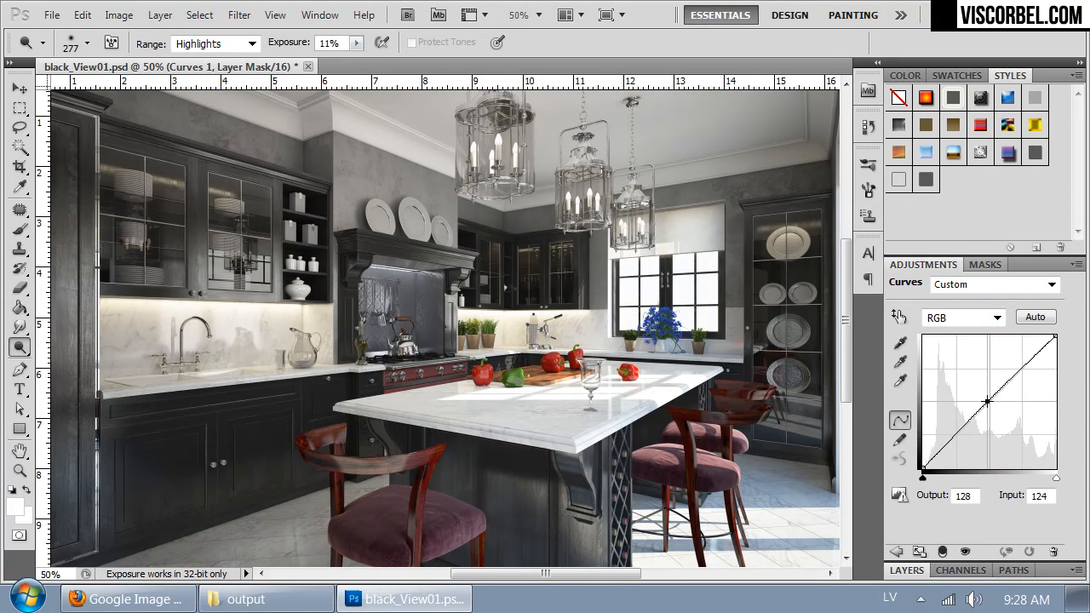
{"action": "key", "text": "Down"}
{"action": "key", "text": "Down"}
{"action": "key", "text": "Down"}
{"action": "key", "text": "Down"}
{"action": "key", "text": "Down"}
{"action": "left_click_drag", "start_coordinate": [981, 407], "coordinate": [979, 404]}
Step: Add a shadow point to the RGB curve and set it to input 44, output 51
{"action": "left_click", "coordinate": [946, 441]}
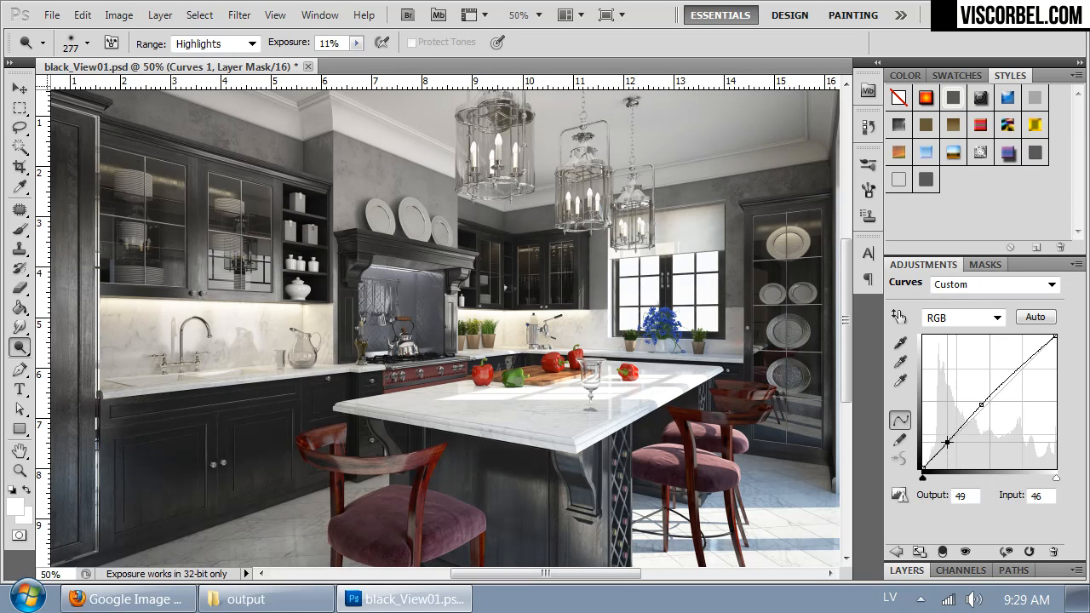
{"action": "left_click_drag", "start_coordinate": [946, 441], "coordinate": [945, 441]}
{"action": "left_click_drag", "start_coordinate": [582, 373], "coordinate": [608, 318]}
{"action": "left_click", "coordinate": [905, 571]}
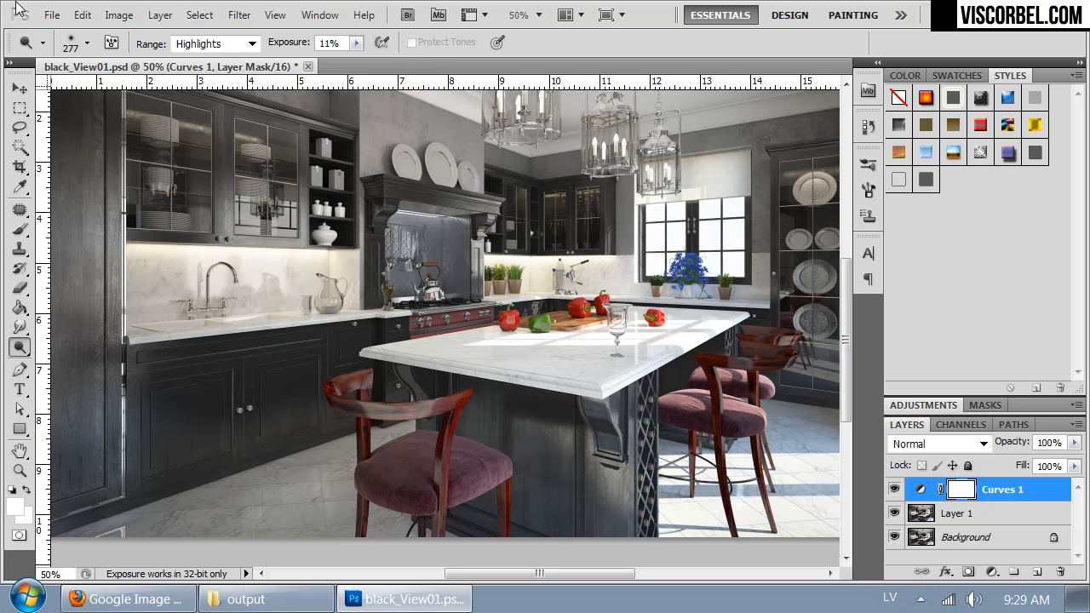
Step: Add a Black & White adjustment layer above Curves 1
{"action": "left_click", "coordinate": [160, 15]}
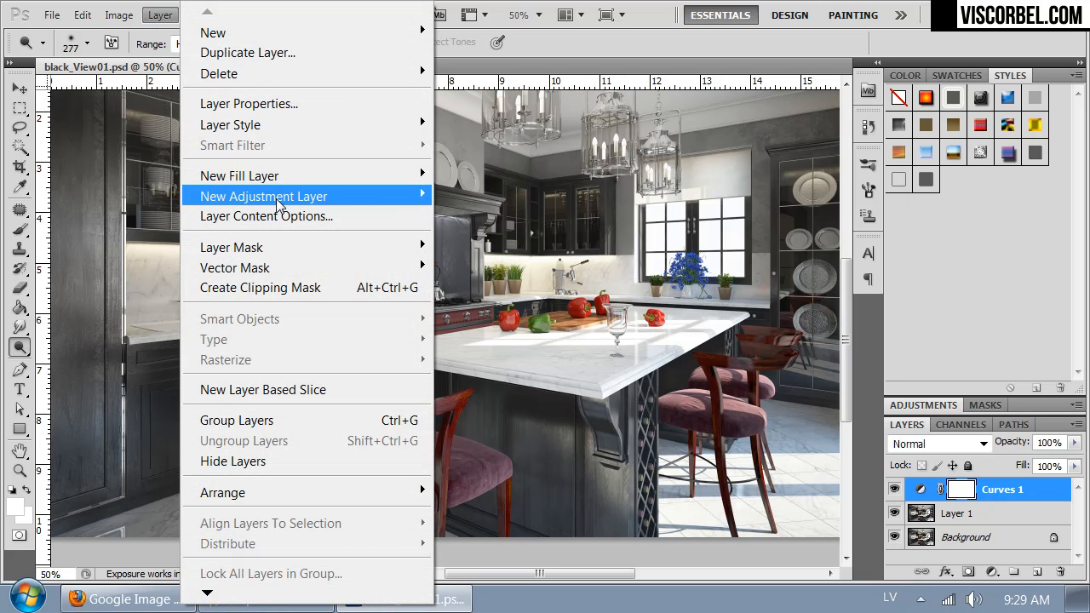
{"action": "mouse_move", "coordinate": [275, 207]}
{"action": "left_click", "coordinate": [136, 349]}
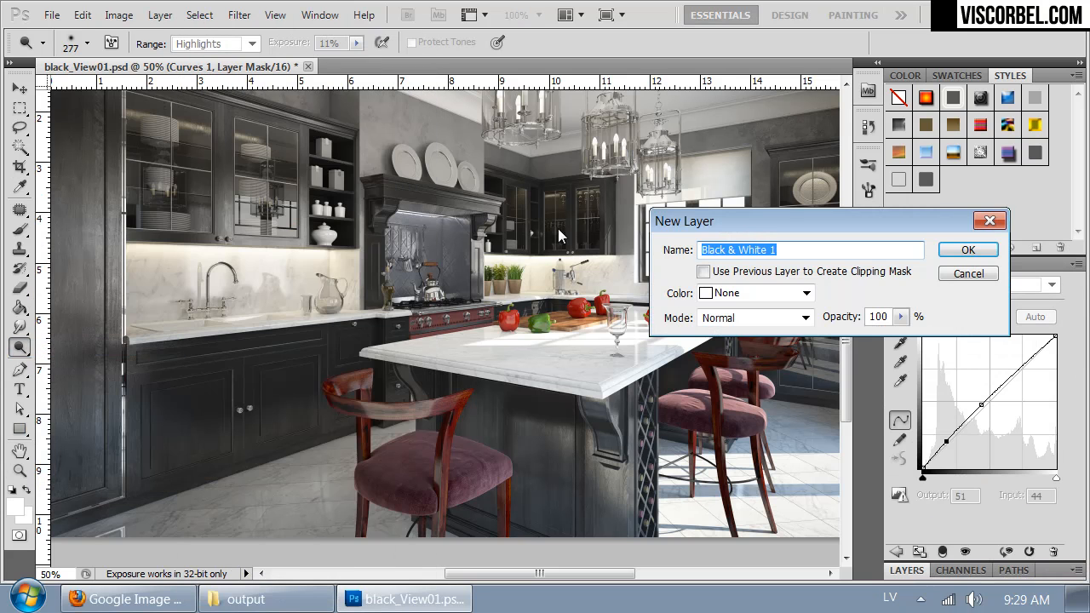
{"action": "left_click", "coordinate": [967, 249]}
{"action": "left_click_drag", "start_coordinate": [502, 209], "coordinate": [452, 272]}
{"action": "left_click_drag", "start_coordinate": [564, 307], "coordinate": [577, 320]}
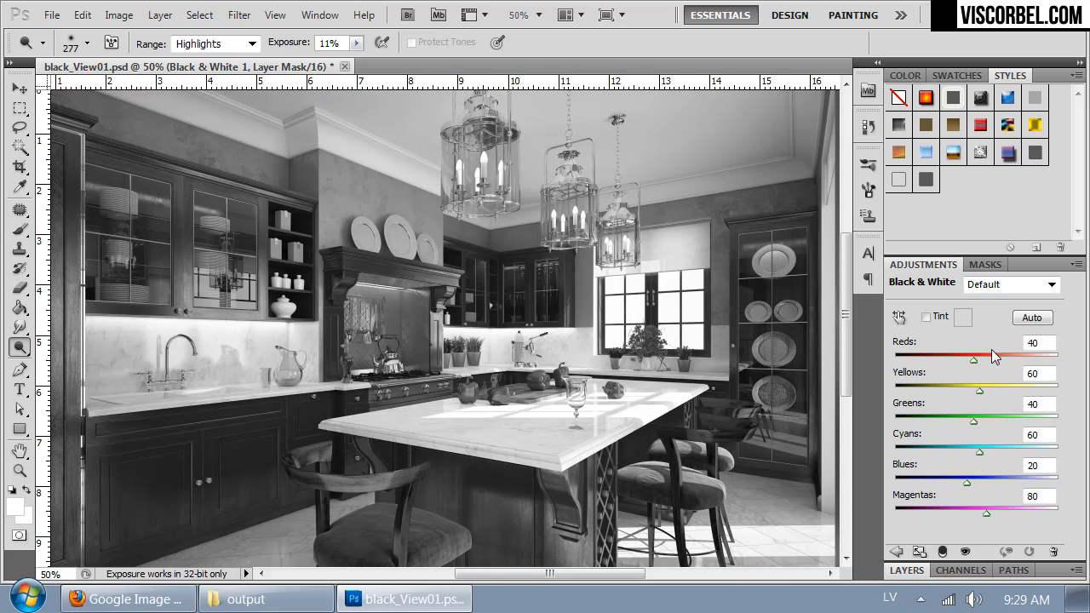
Step: Set the Black & White mix to Reds 106, Yellows 49, Greens 72, Cyans -14 and Blues 64
{"action": "left_click_drag", "start_coordinate": [975, 359], "coordinate": [994, 362]}
{"action": "left_click_drag", "start_coordinate": [967, 483], "coordinate": [984, 421]}
{"action": "mouse_move", "coordinate": [977, 381]}
{"action": "left_mouse_down"}
{"action": "mouse_move", "coordinate": [1006, 387]}
{"action": "mouse_move", "coordinate": [1013, 405]}
{"action": "mouse_move", "coordinate": [951, 397]}
{"action": "mouse_move", "coordinate": [976, 396]}
{"action": "left_mouse_up"}
{"action": "key", "text": "ctrl+minus"}
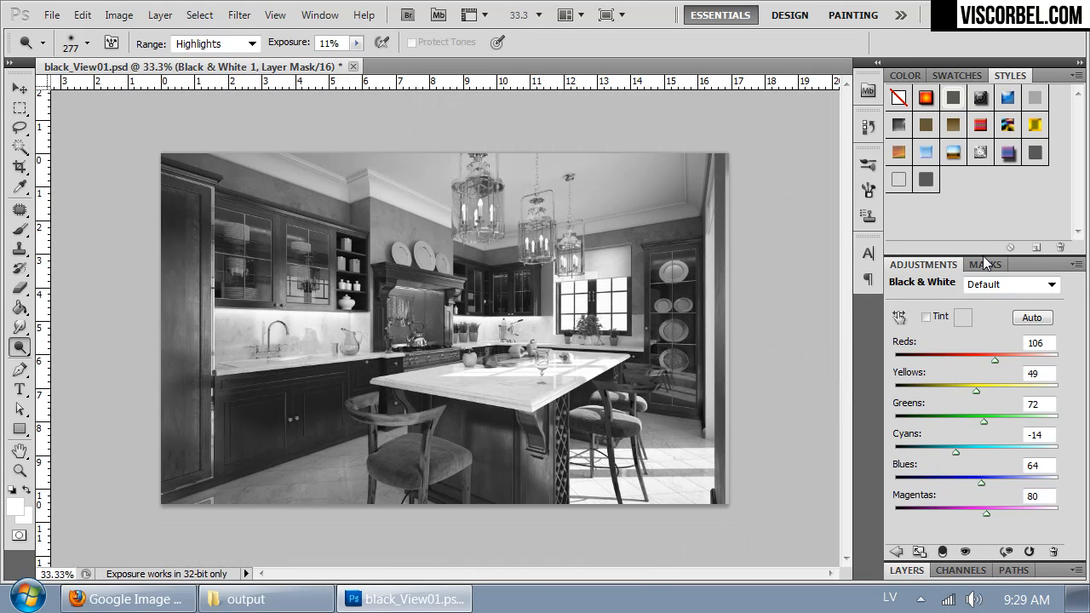
Step: Set the Black & White layer's blend mode to Soft Light after trying Hard Light
{"action": "left_click", "coordinate": [906, 571]}
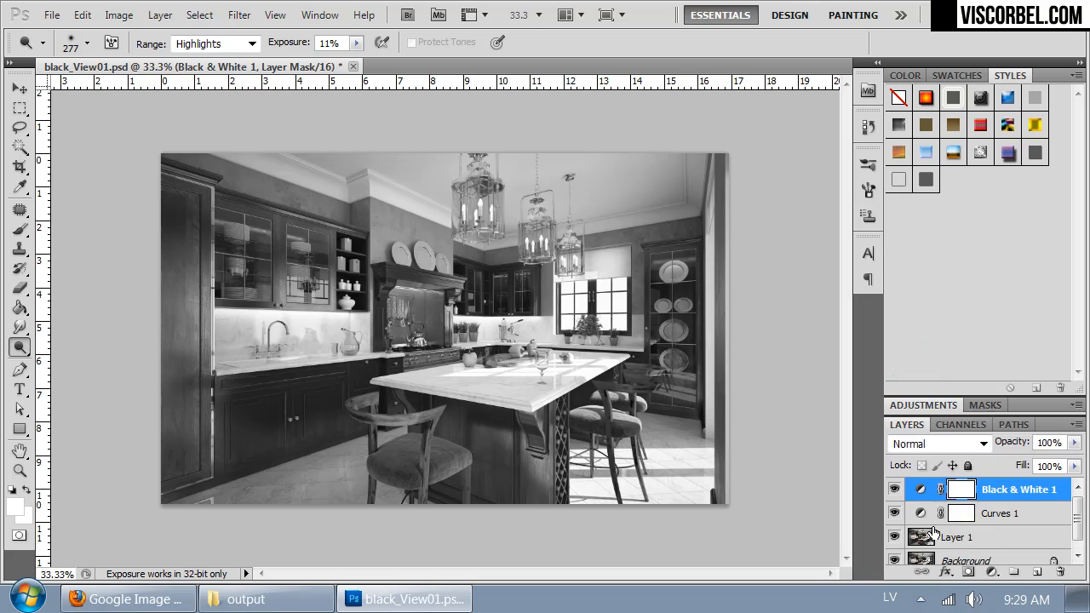
{"action": "left_click", "coordinate": [923, 443]}
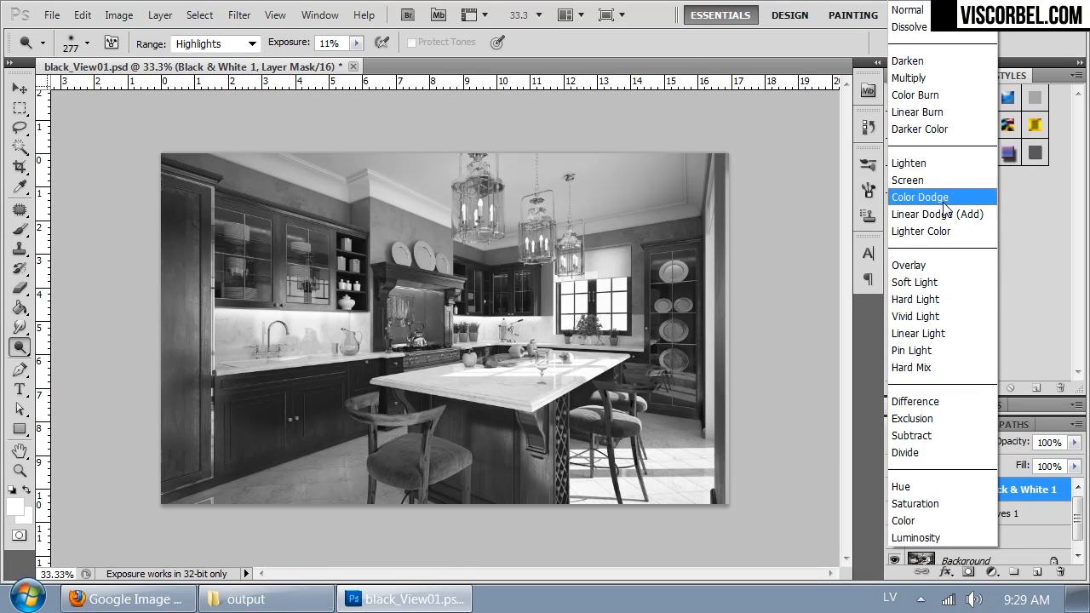
{"action": "left_click", "coordinate": [916, 287]}
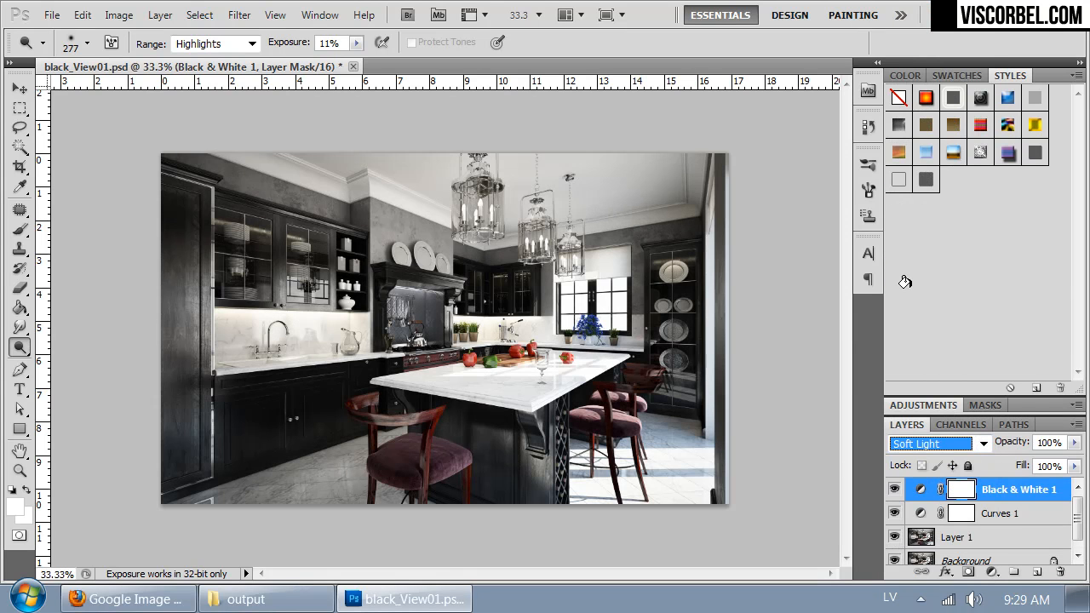
{"action": "key", "text": "Down"}
{"action": "key", "text": "Down"}
{"action": "key", "text": "Up"}
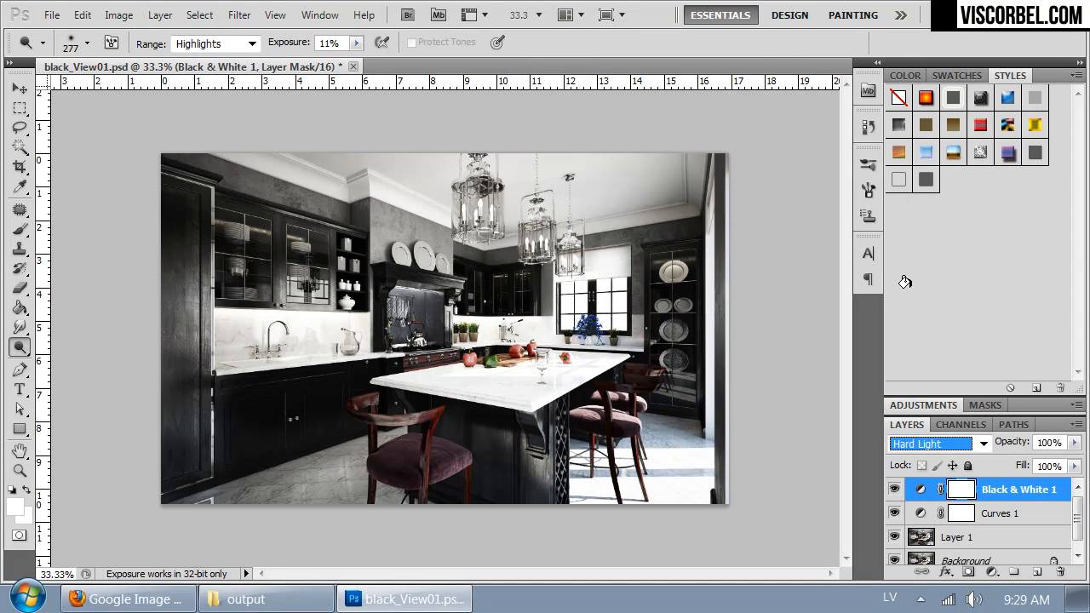
{"action": "key", "text": "Up"}
{"action": "key", "text": "Down"}
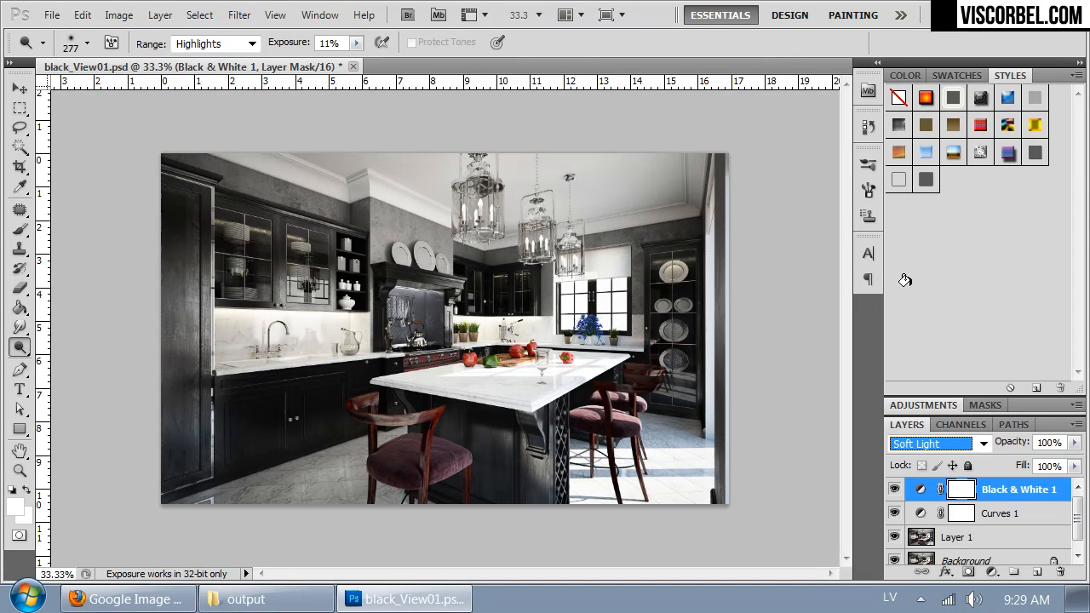
Step: Lower the Black & White layer's opacity to 43%
{"action": "left_click", "coordinate": [1074, 443]}
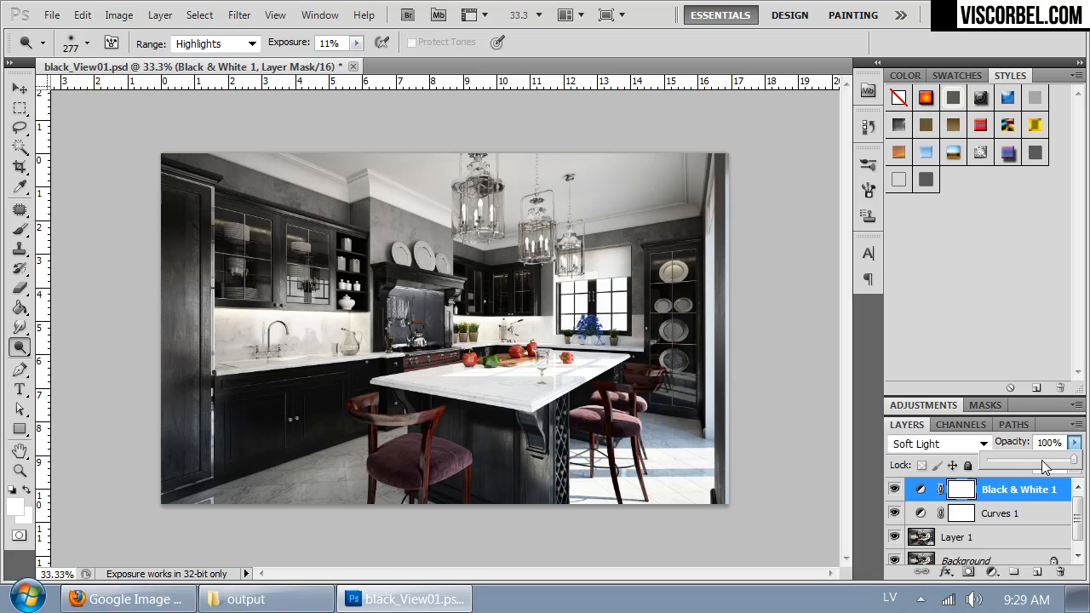
{"action": "left_click_drag", "start_coordinate": [1041, 460], "coordinate": [1020, 457]}
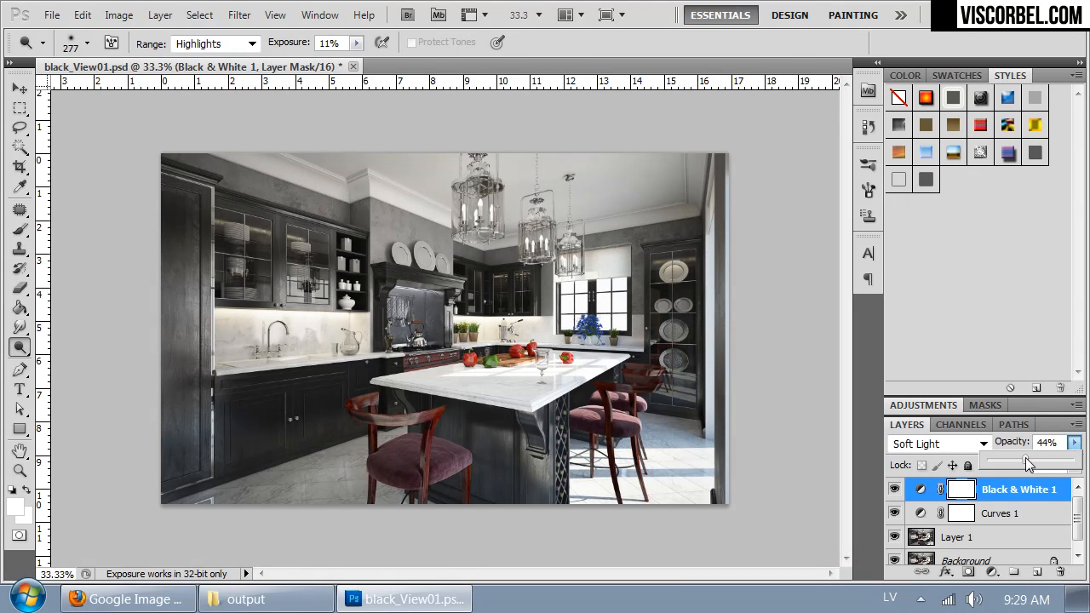
{"action": "left_click_drag", "start_coordinate": [1026, 463], "coordinate": [1037, 464]}
Step: Apply Shadows/Highlights to Layer 1 with shadows at 0% and highlights at 2%
{"action": "left_click", "coordinate": [960, 540]}
{"action": "left_click", "coordinate": [118, 14]}
{"action": "mouse_move", "coordinate": [207, 69]}
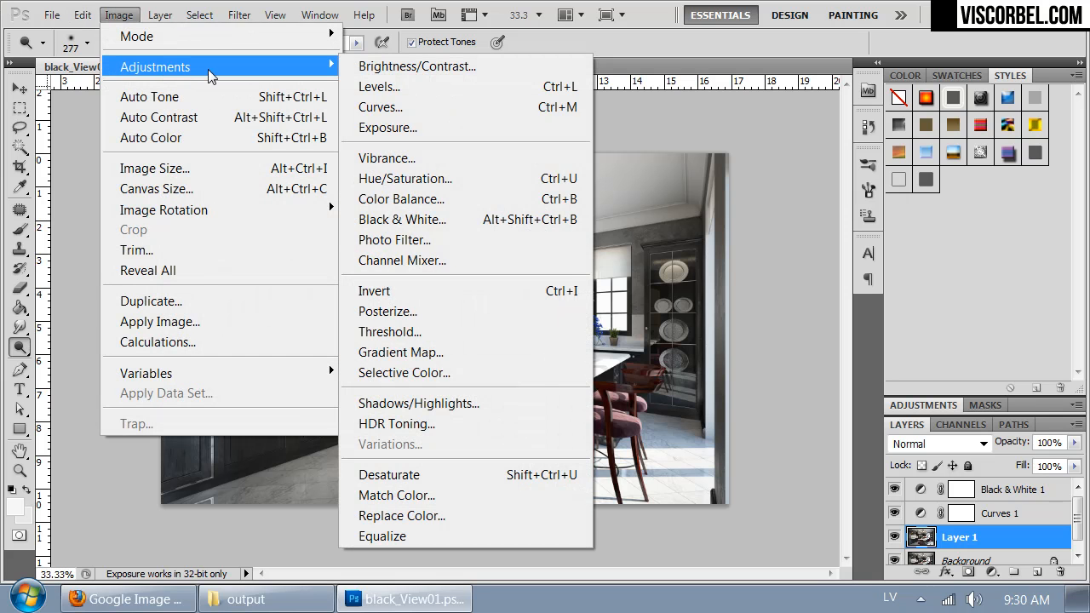
{"action": "left_click", "coordinate": [415, 403]}
{"action": "left_click_drag", "start_coordinate": [534, 139], "coordinate": [802, 193]}
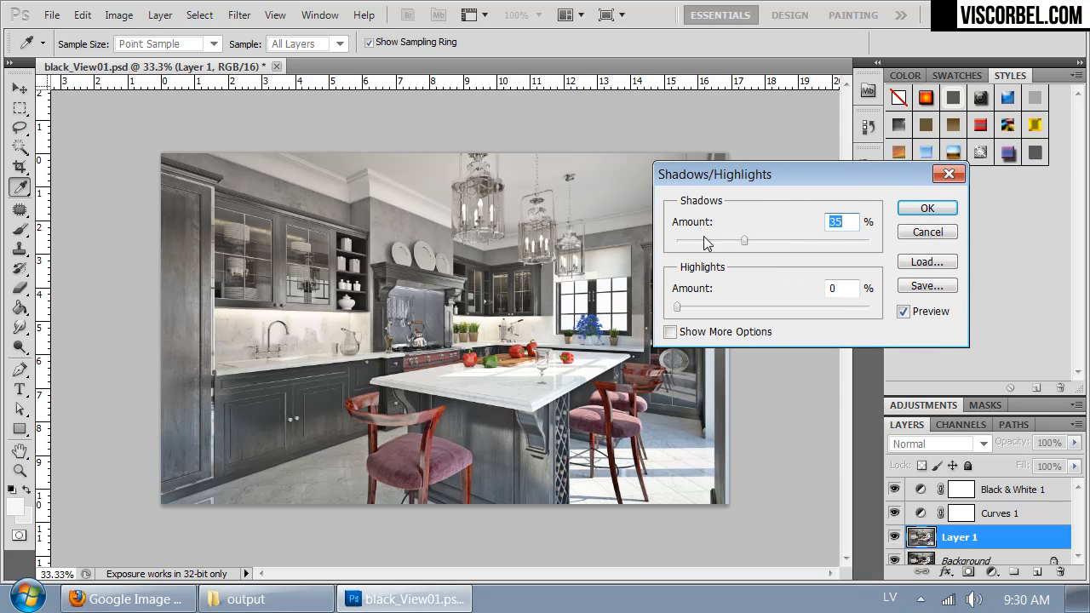
{"action": "left_click_drag", "start_coordinate": [744, 241], "coordinate": [630, 247]}
{"action": "left_click_drag", "start_coordinate": [679, 309], "coordinate": [681, 313]}
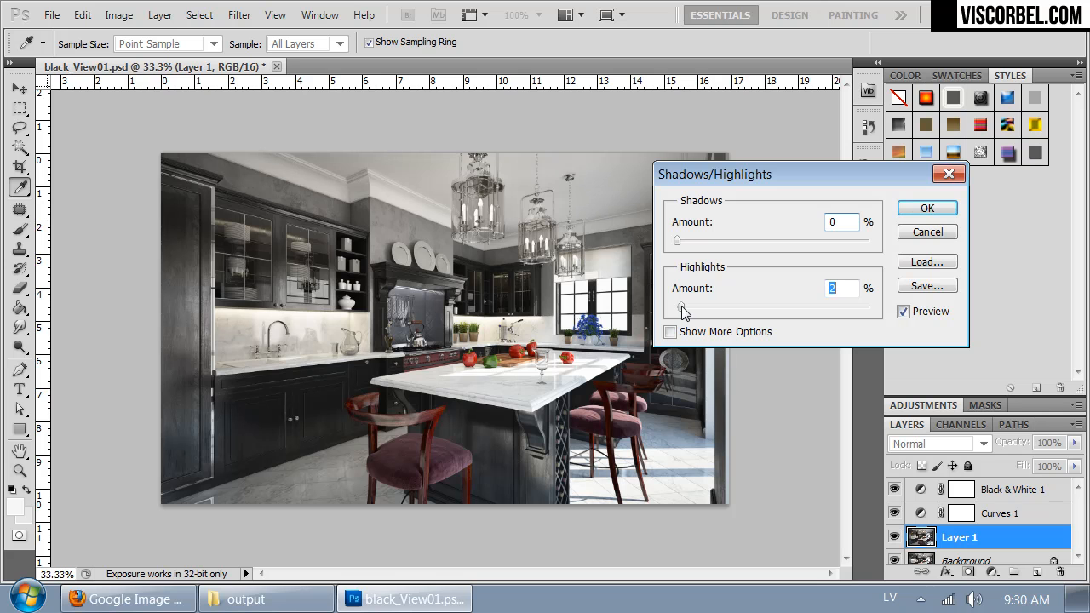
{"action": "mouse_move", "coordinate": [686, 313]}
{"action": "left_mouse_down"}
{"action": "mouse_move", "coordinate": [725, 316]}
{"action": "mouse_move", "coordinate": [645, 319]}
{"action": "mouse_move", "coordinate": [681, 310]}
{"action": "left_mouse_up"}
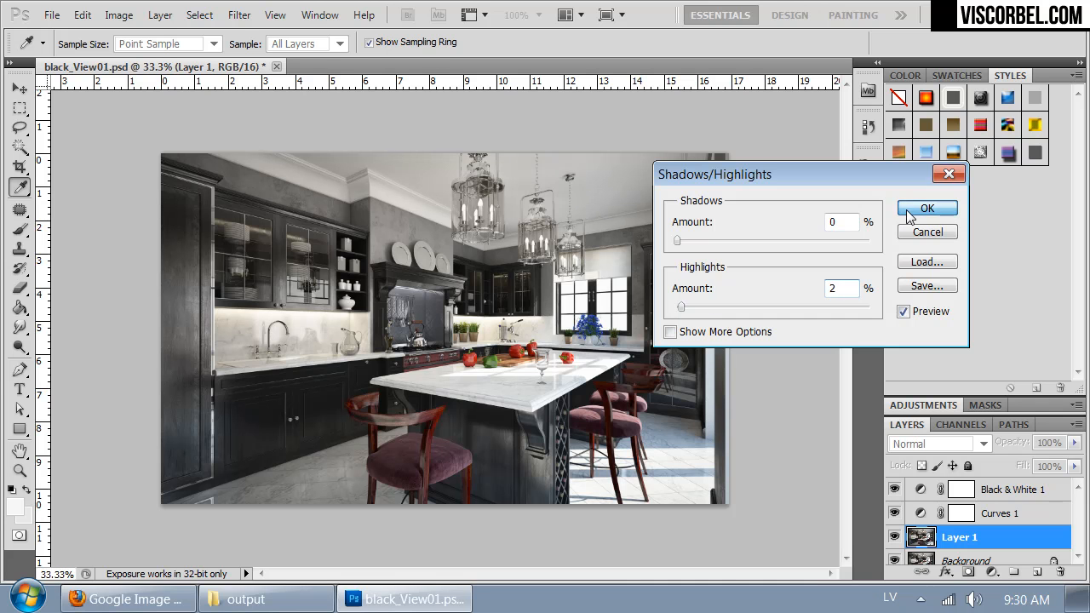
{"action": "left_click", "coordinate": [906, 209]}
Step: Add a Photo Filter adjustment layer above the Black & White layer
{"action": "key", "text": "o"}
{"action": "key", "text": "ctrl+plus"}
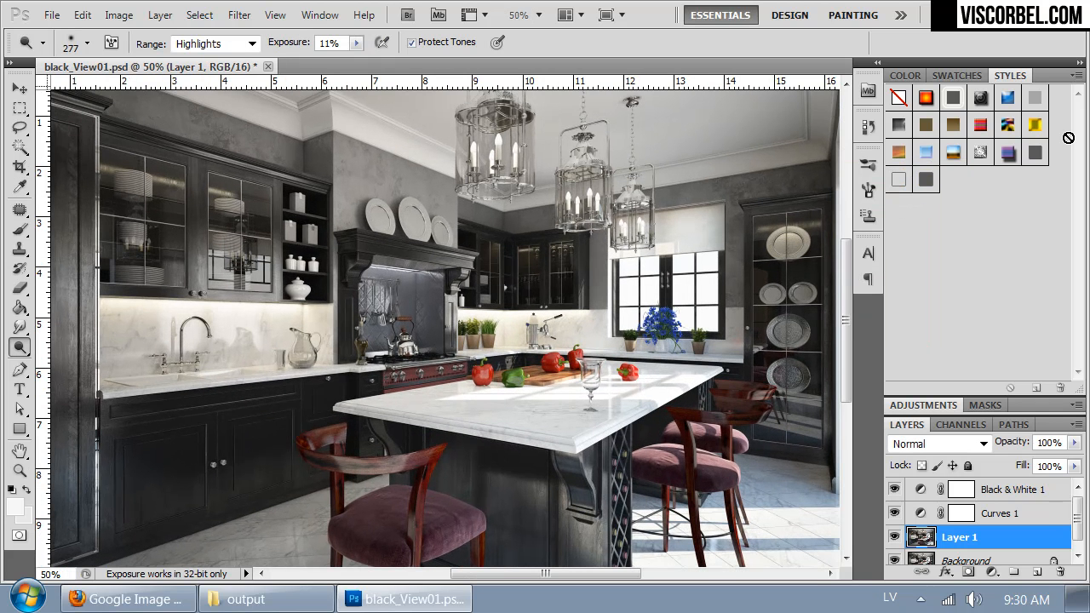
{"action": "left_click_drag", "start_coordinate": [557, 184], "coordinate": [592, 178]}
{"action": "mouse_move", "coordinate": [639, 310]}
{"action": "left_mouse_down"}
{"action": "mouse_move", "coordinate": [511, 228]}
{"action": "mouse_move", "coordinate": [568, 286]}
{"action": "mouse_move", "coordinate": [621, 300]}
{"action": "mouse_move", "coordinate": [618, 315]}
{"action": "left_mouse_up"}
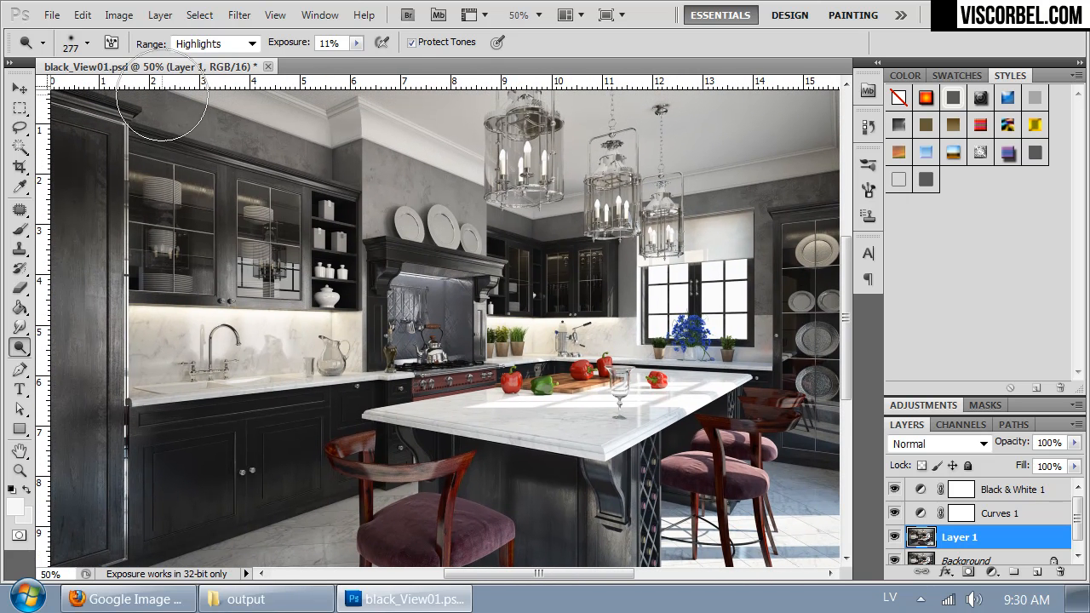
{"action": "left_click", "coordinate": [1013, 489]}
{"action": "left_click", "coordinate": [160, 14]}
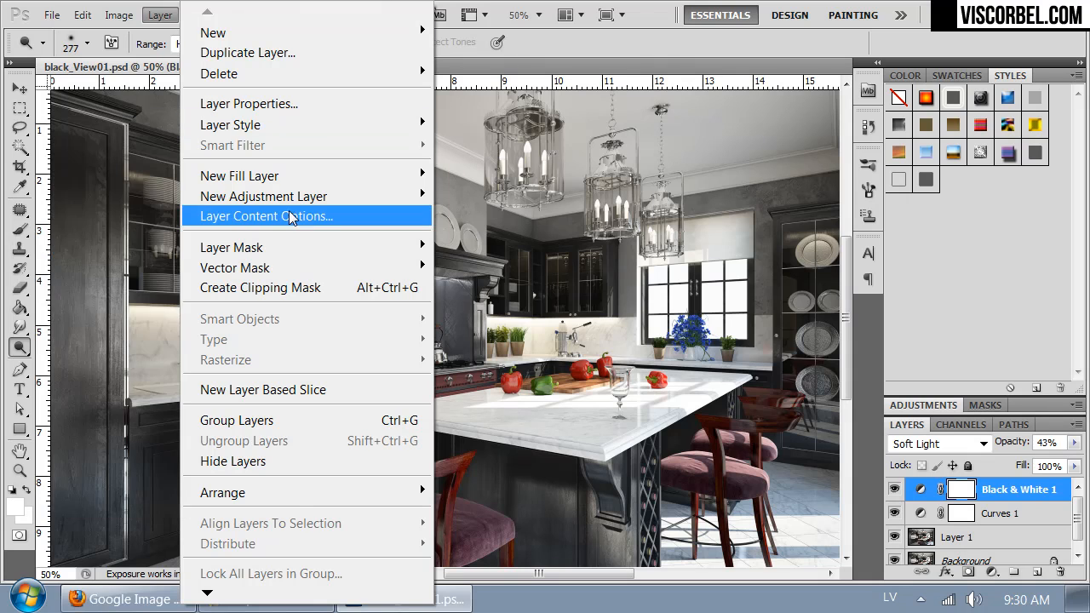
{"action": "mouse_move", "coordinate": [277, 199]}
{"action": "left_click", "coordinate": [111, 368]}
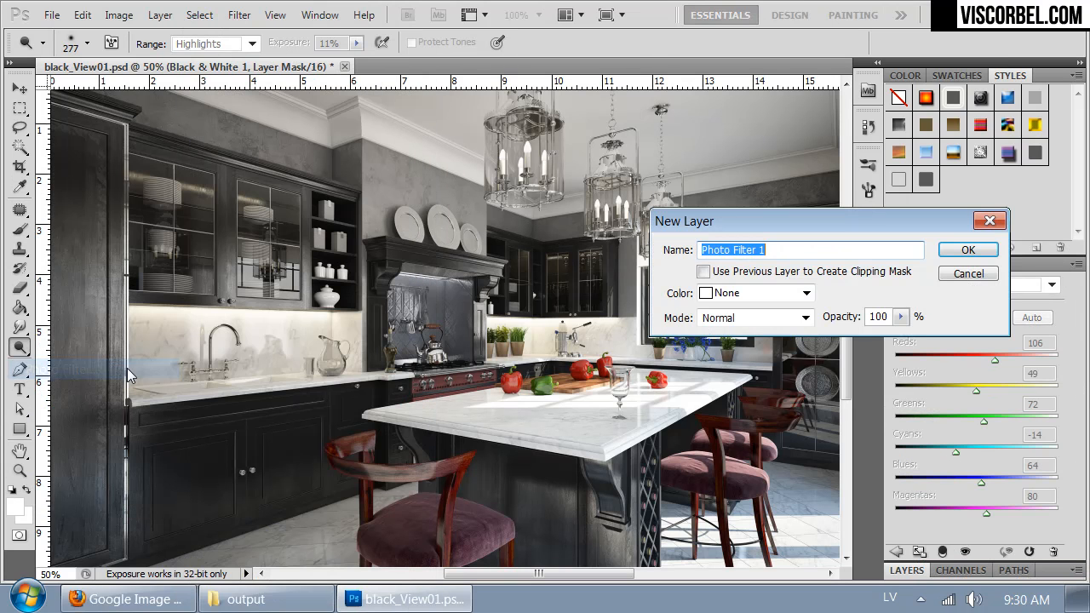
{"action": "left_click", "coordinate": [957, 252]}
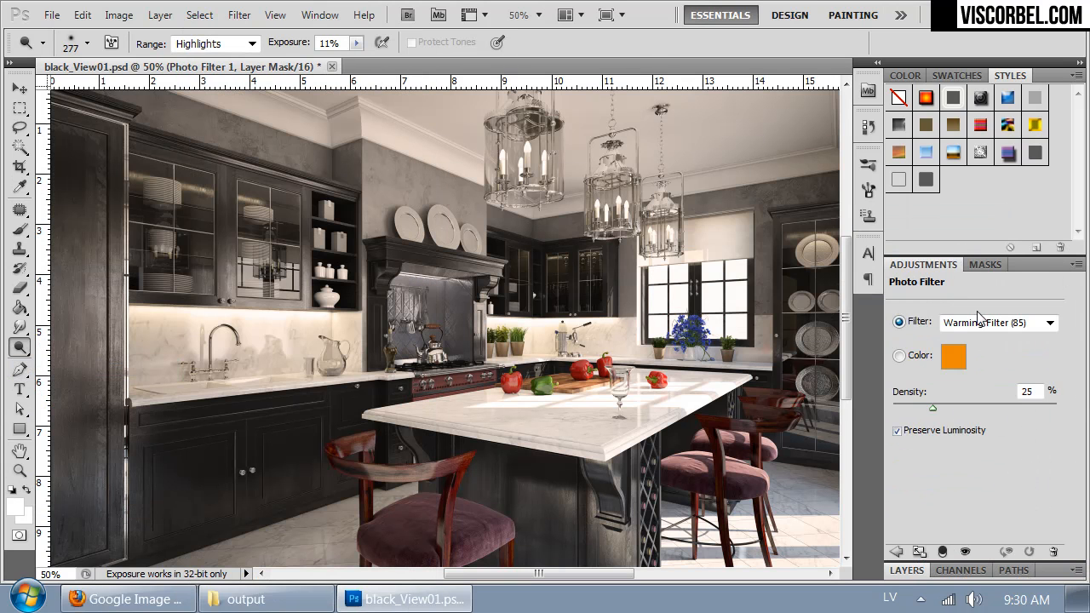
Step: Set the photo filter to Cooling Filter (LBB) and reduce its density
{"action": "left_click", "coordinate": [979, 322]}
{"action": "left_click", "coordinate": [981, 58]}
{"action": "key", "text": "Down"}
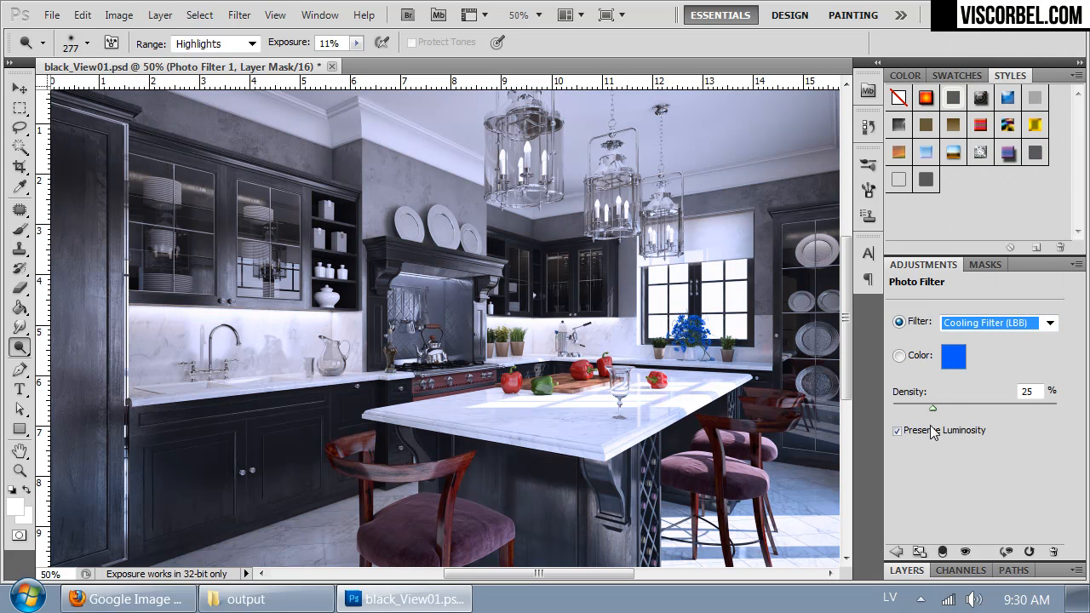
{"action": "left_click_drag", "start_coordinate": [927, 405], "coordinate": [913, 409]}
{"action": "left_click", "coordinate": [921, 573]}
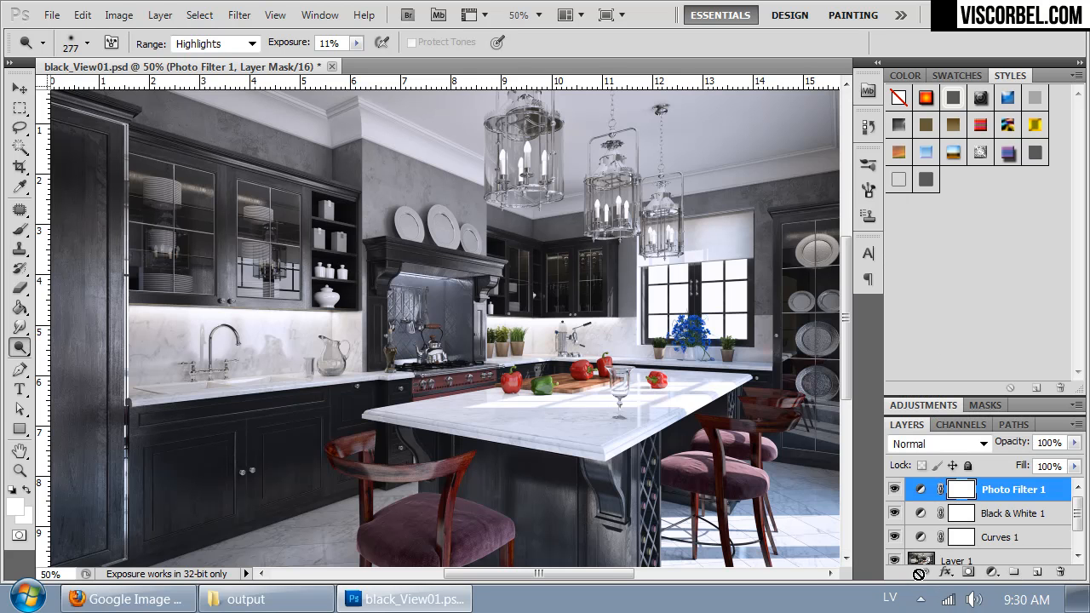
{"action": "left_click_drag", "start_coordinate": [598, 428], "coordinate": [549, 370]}
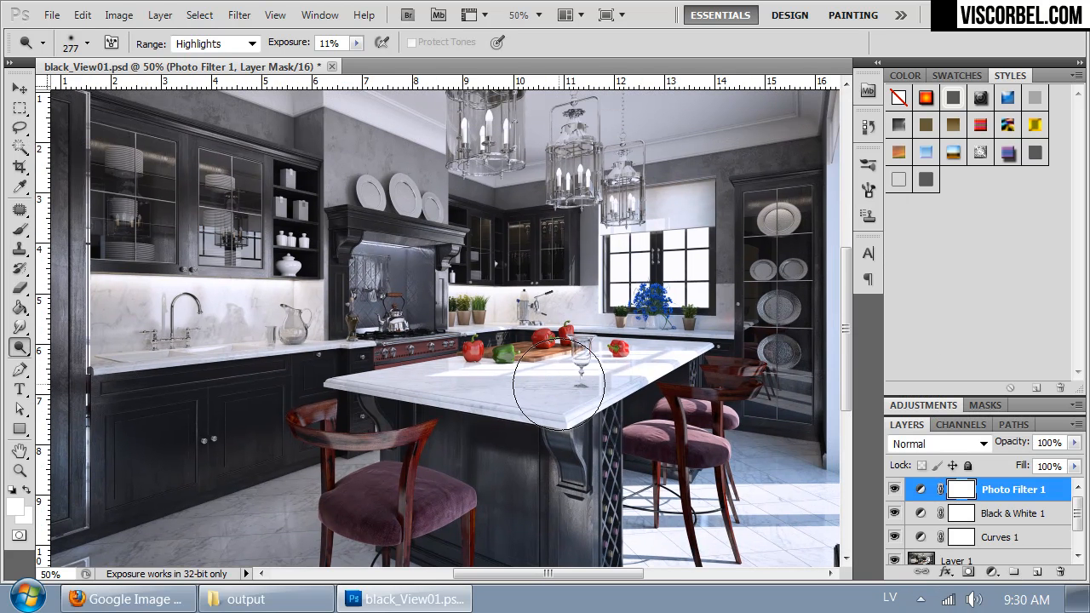
Step: Open wood_02_View01.psd, copy the whole landscape image on its Layer 3 and return to black_View01.psd
{"action": "key", "text": "ctrl+o"}
{"action": "double_click", "coordinate": [210, 141]}
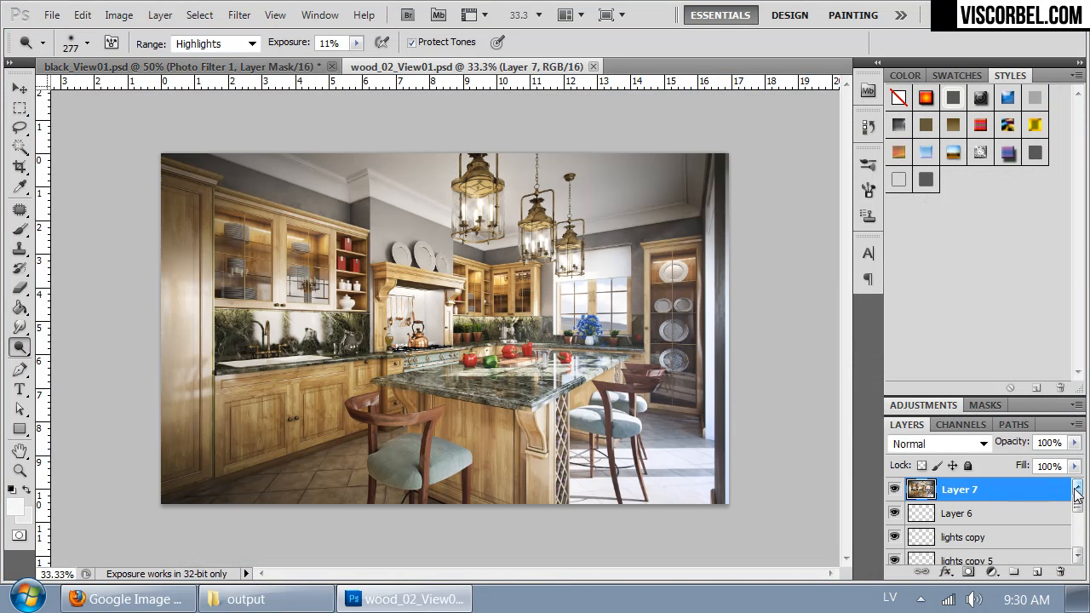
{"action": "left_click_drag", "start_coordinate": [1077, 507], "coordinate": [1078, 544]}
{"action": "left_click", "coordinate": [962, 507]}
{"action": "key", "text": "ctrl+a"}
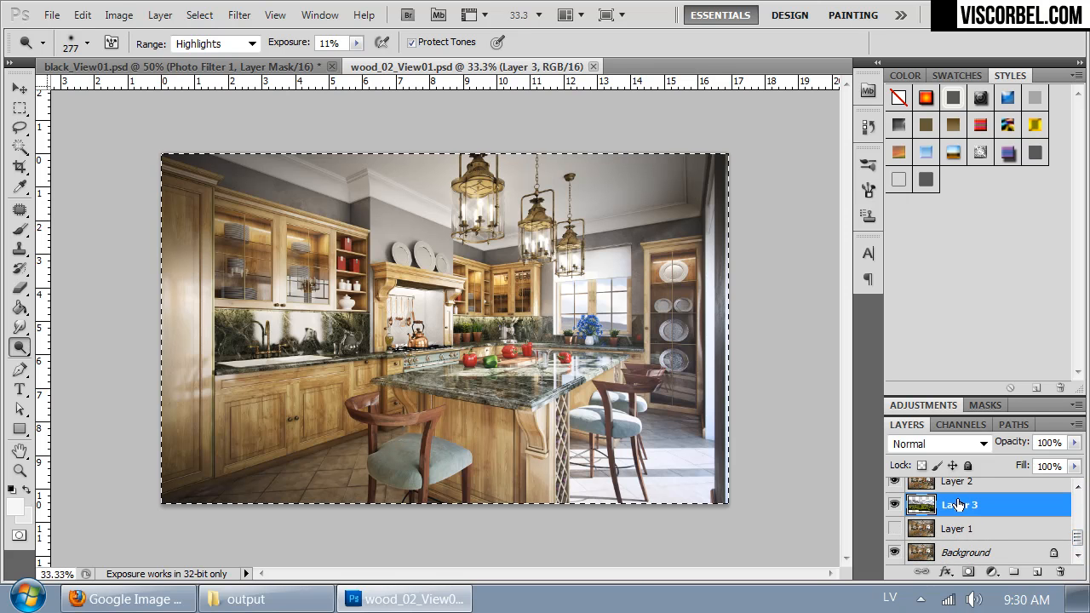
{"action": "key", "text": "ctrl+Tab"}
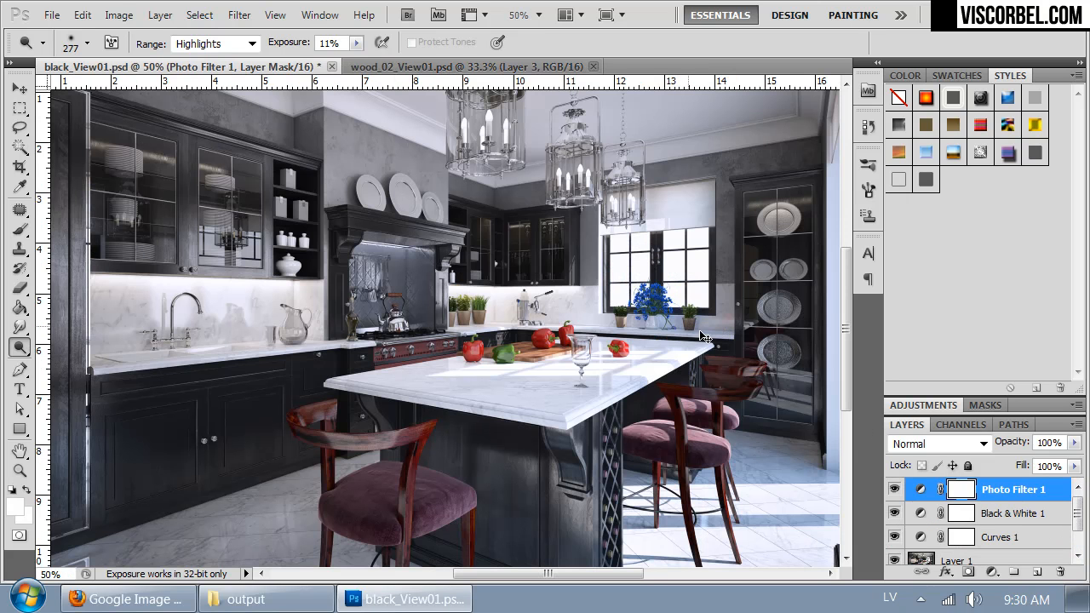
Step: Check the document for the Alpha 1 channel and paste the copied landscape directly above the Background layer
{"action": "left_click", "coordinate": [961, 424]}
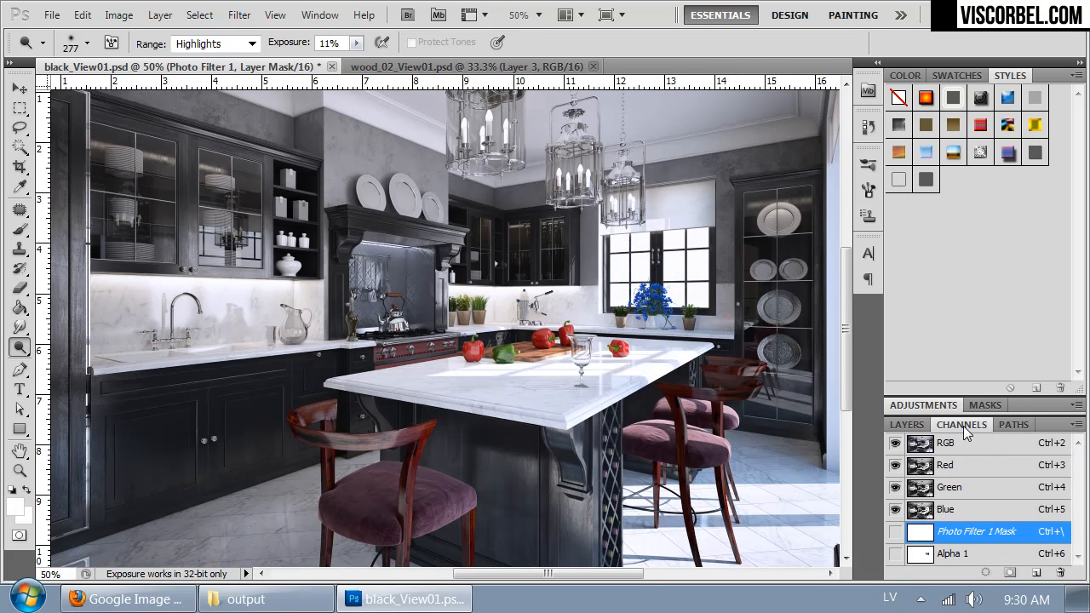
{"action": "left_click", "coordinate": [906, 424]}
{"action": "left_click", "coordinate": [936, 513]}
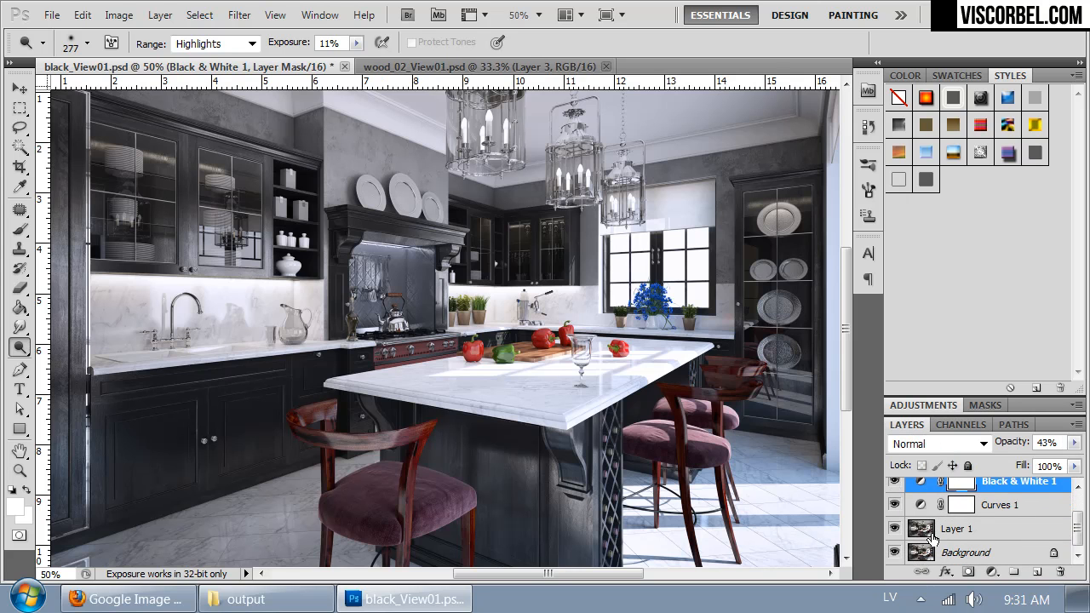
{"action": "left_click", "coordinate": [932, 537]}
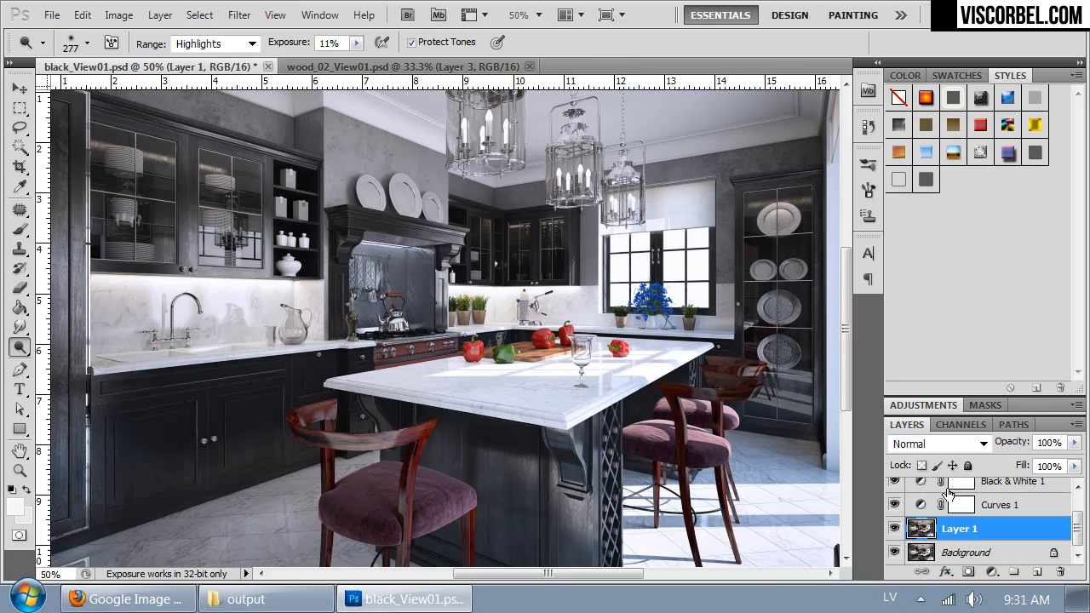
{"action": "left_click", "coordinate": [958, 425]}
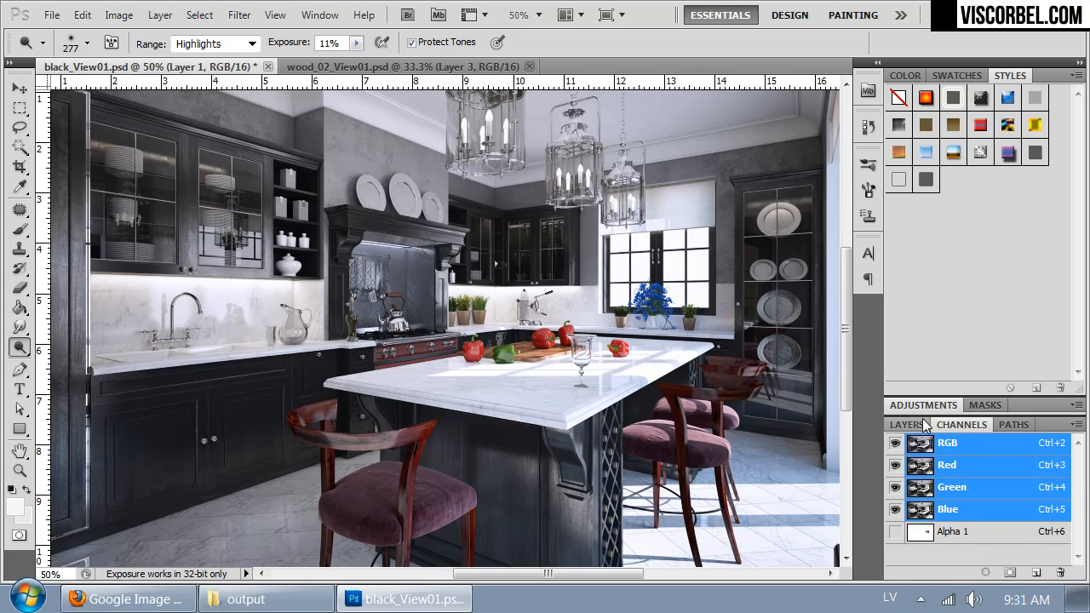
{"action": "left_click", "coordinate": [913, 426]}
{"action": "left_click", "coordinate": [924, 554]}
{"action": "key", "text": "ctrl+j"}
Step: Load the Alpha 1 channel as a selection and copy that part of Layer 1 to a new layer
{"action": "left_click", "coordinate": [928, 529]}
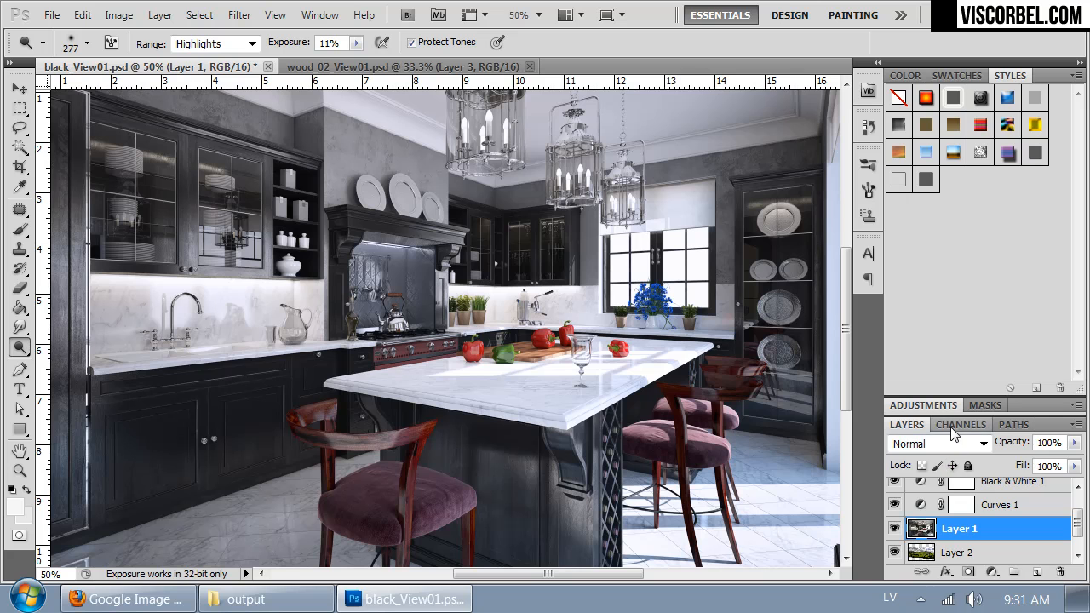
{"action": "left_click", "coordinate": [959, 425]}
{"action": "left_click", "coordinate": [923, 535], "text": "ctrl"}
{"action": "left_click", "coordinate": [907, 424]}
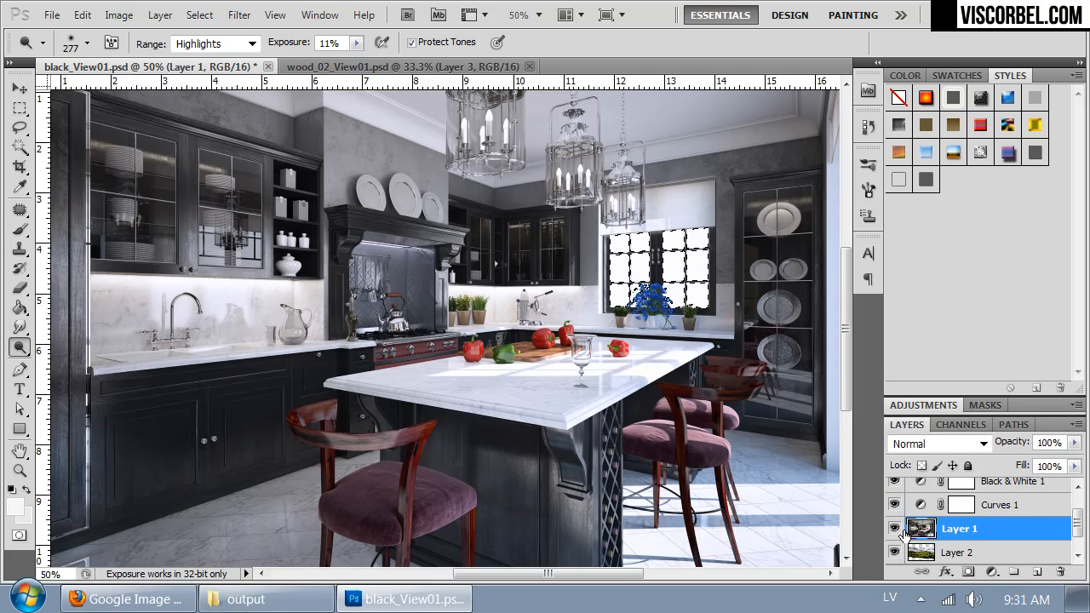
{"action": "key", "text": "ctrl+j"}
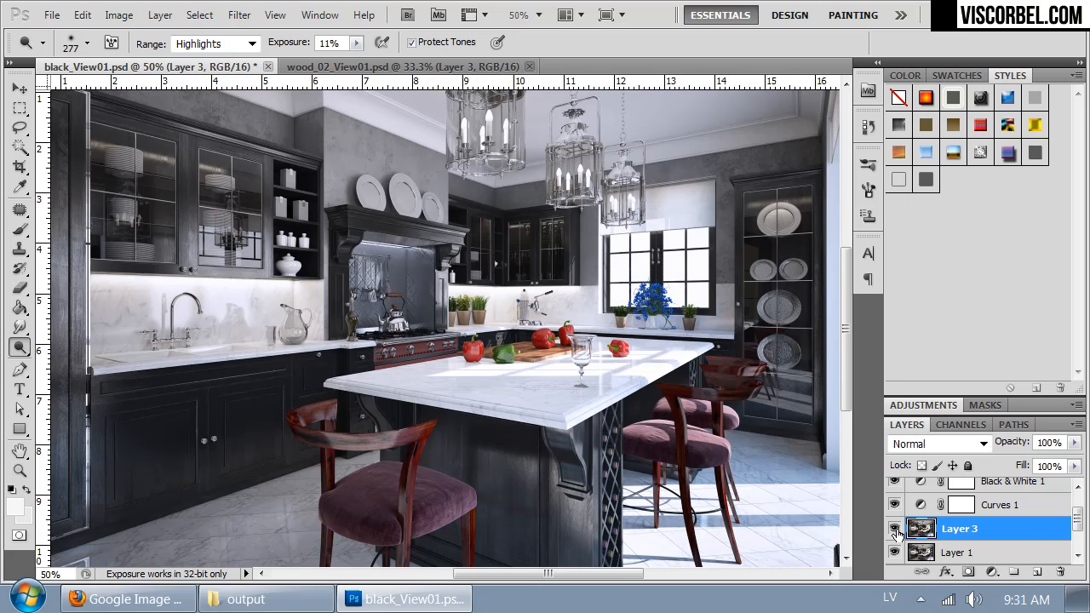
Step: Hide Layer 1 and move it below the landscape layer
{"action": "left_click", "coordinate": [893, 554]}
{"action": "scroll", "coordinate": [932, 548], "scroll_direction": "down", "scroll_amount": 1}
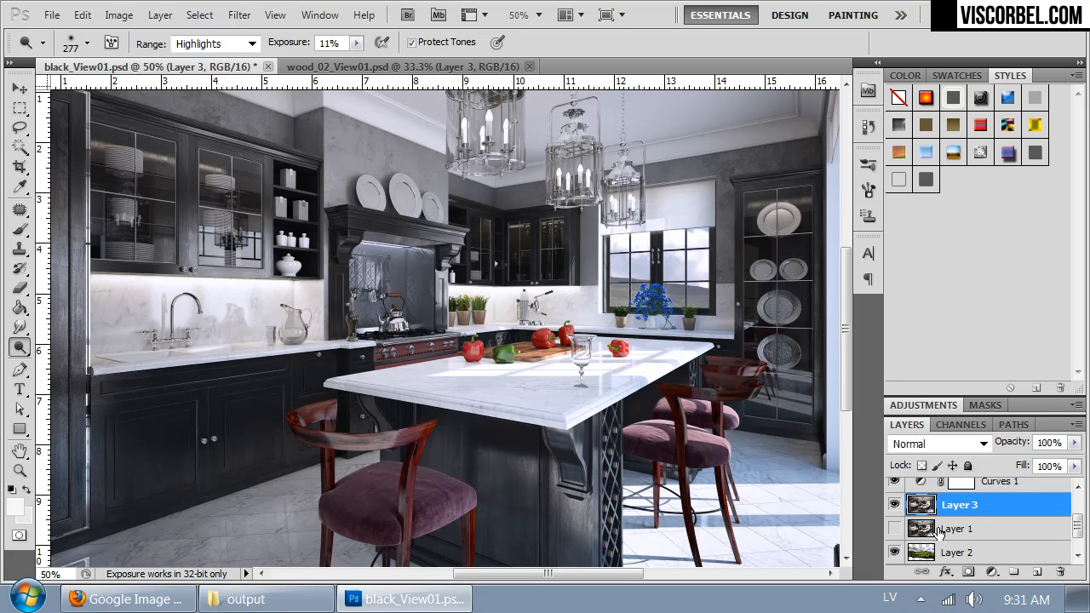
{"action": "left_click_drag", "start_coordinate": [938, 522], "coordinate": [918, 562]}
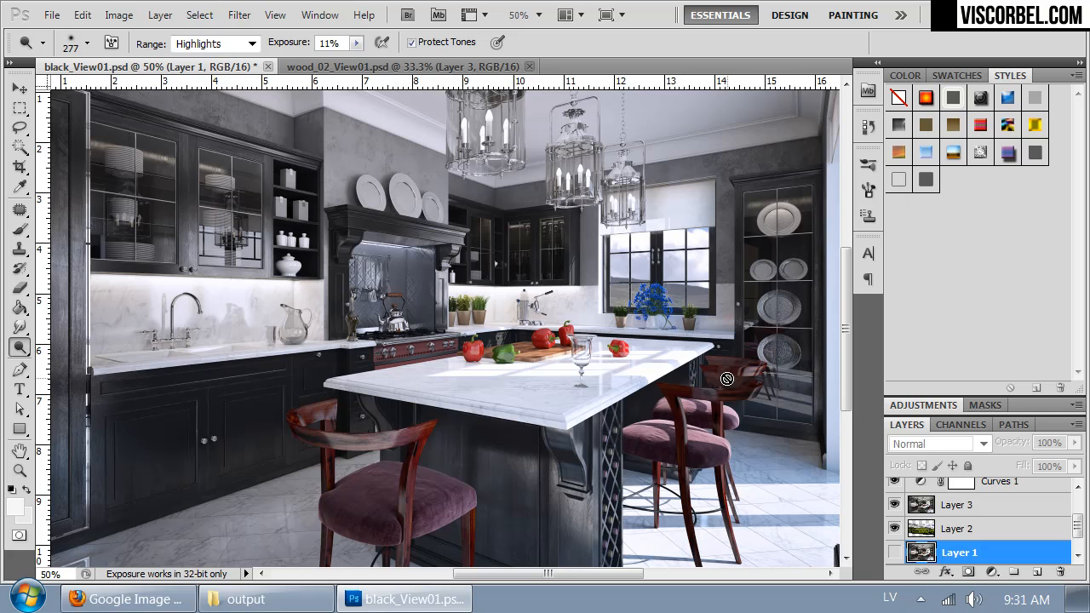
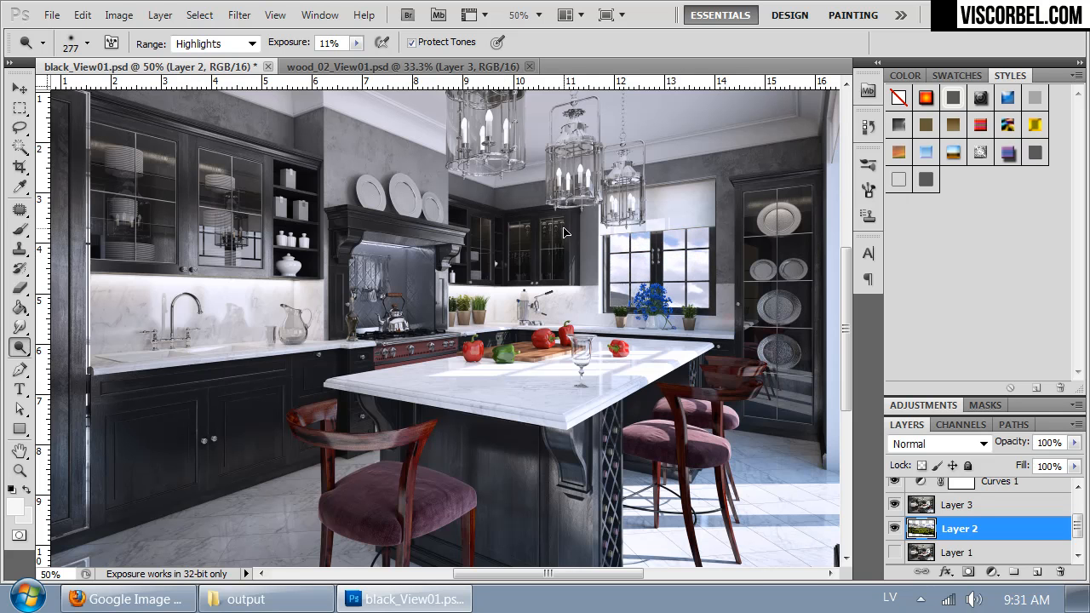
Step: Hide the Photo Filter 1 layer and make Black & White 1 the active layer
{"action": "left_click_drag", "start_coordinate": [586, 214], "coordinate": [562, 236]}
{"action": "key", "text": "ctrl+minus"}
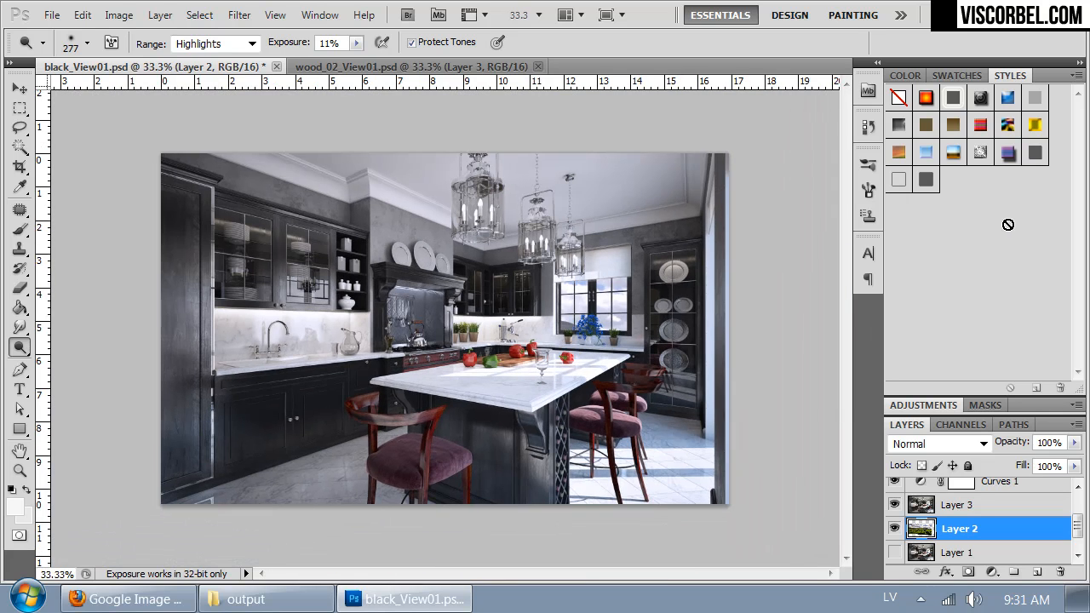
{"action": "key", "text": "ctrl+plus"}
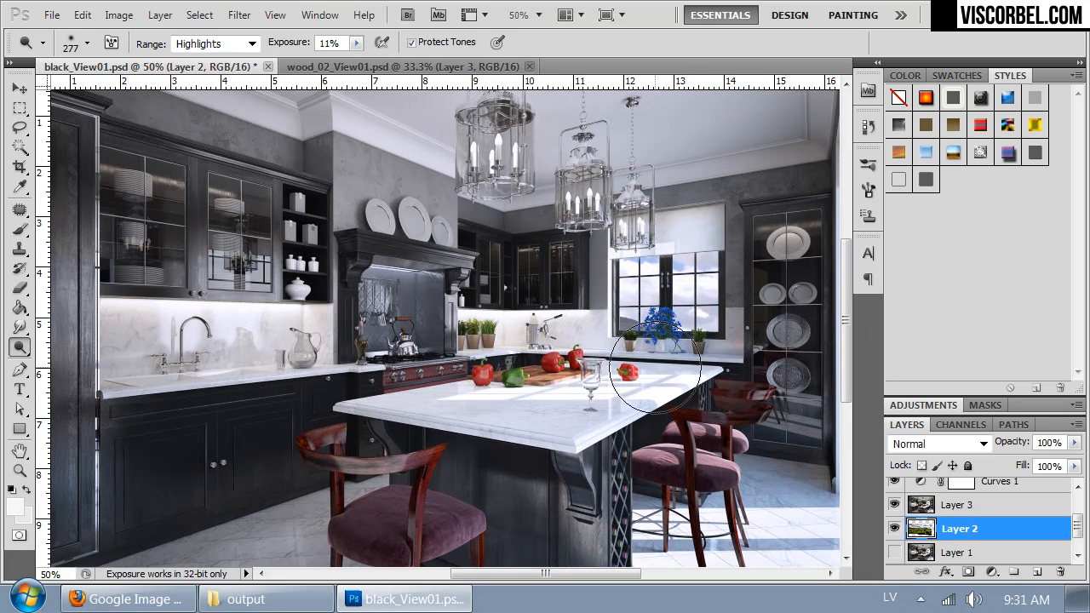
{"action": "scroll", "coordinate": [1070, 521], "scroll_direction": "up", "scroll_amount": 3}
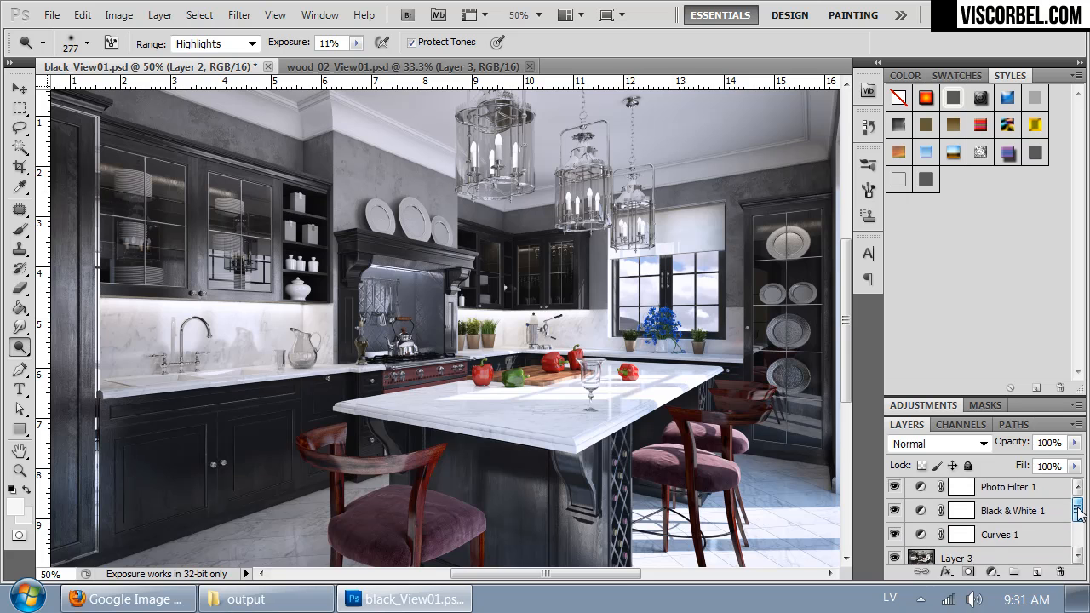
{"action": "key", "text": "ctrl+minus"}
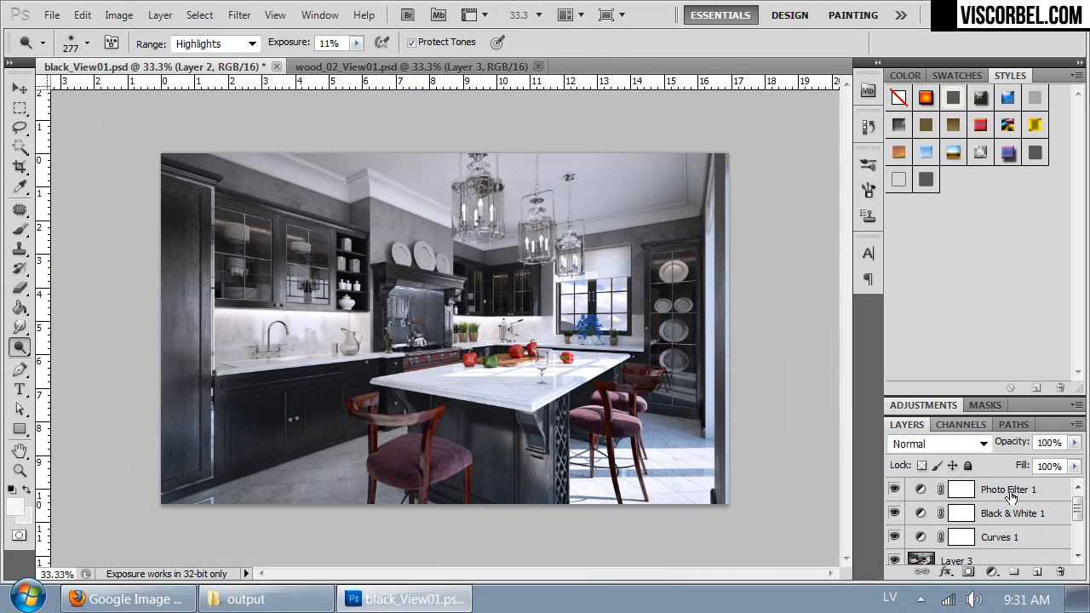
{"action": "left_click", "coordinate": [1011, 497]}
{"action": "left_click", "coordinate": [1012, 513]}
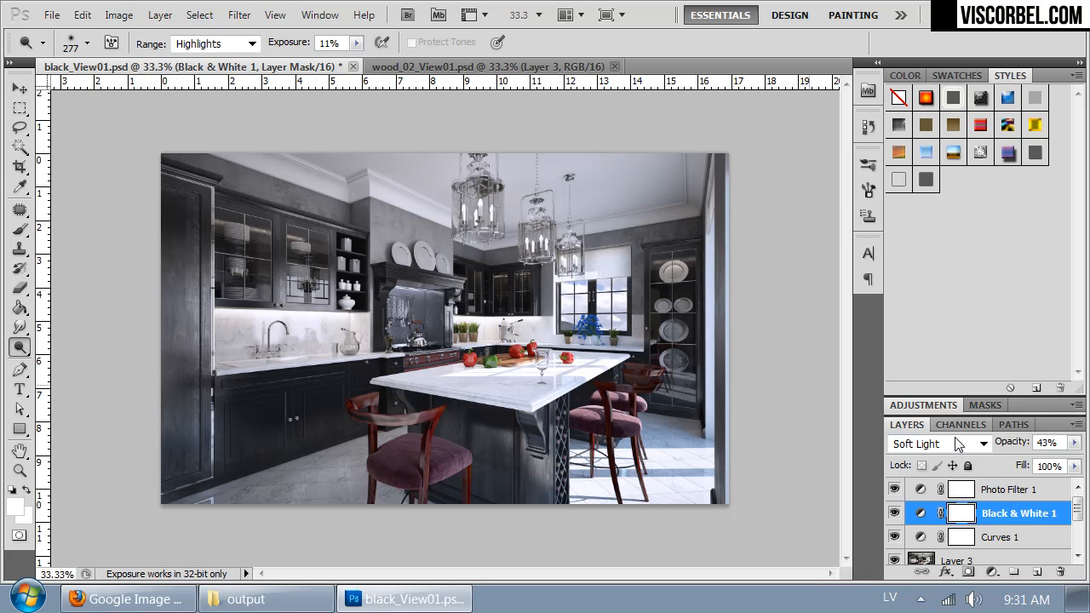
{"action": "left_click", "coordinate": [896, 492]}
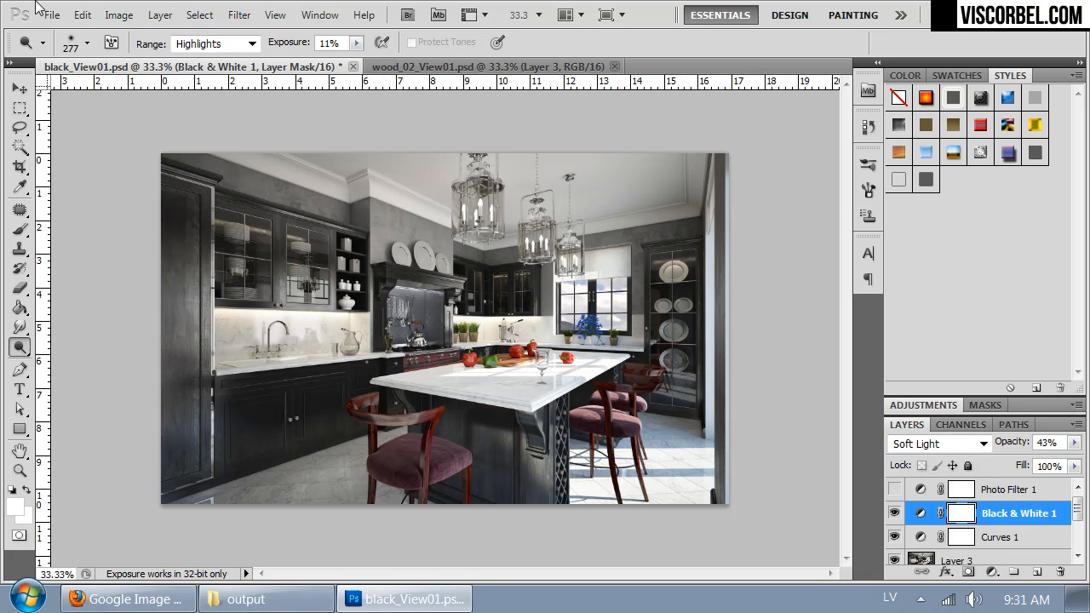
Step: Add a Color Balance adjustment layer with default settings directly above Black & White 1
{"action": "left_click", "coordinate": [119, 15]}
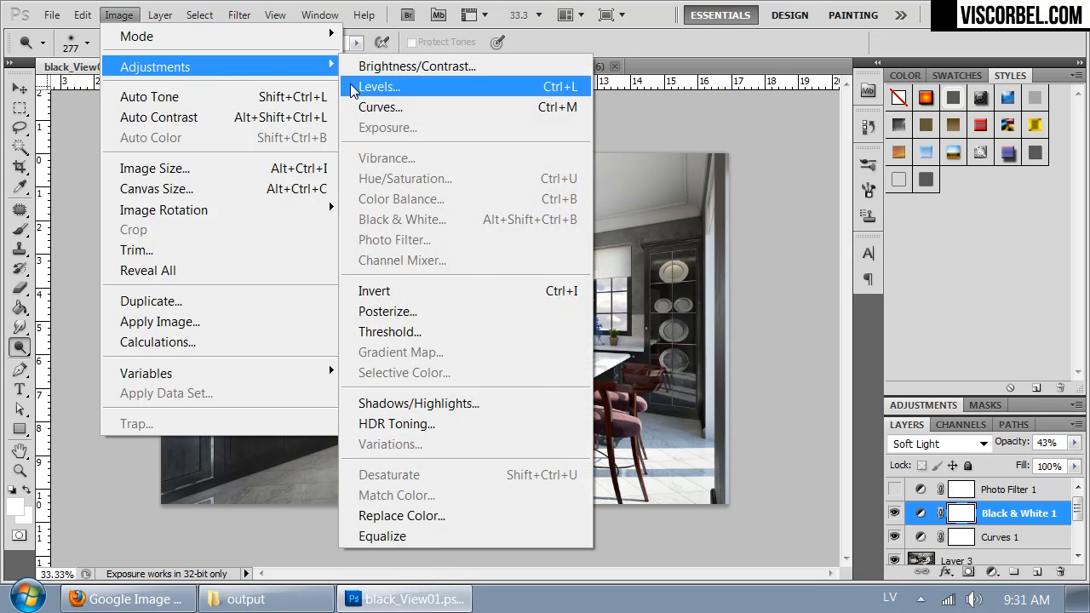
{"action": "mouse_move", "coordinate": [160, 14]}
{"action": "mouse_move", "coordinate": [235, 198]}
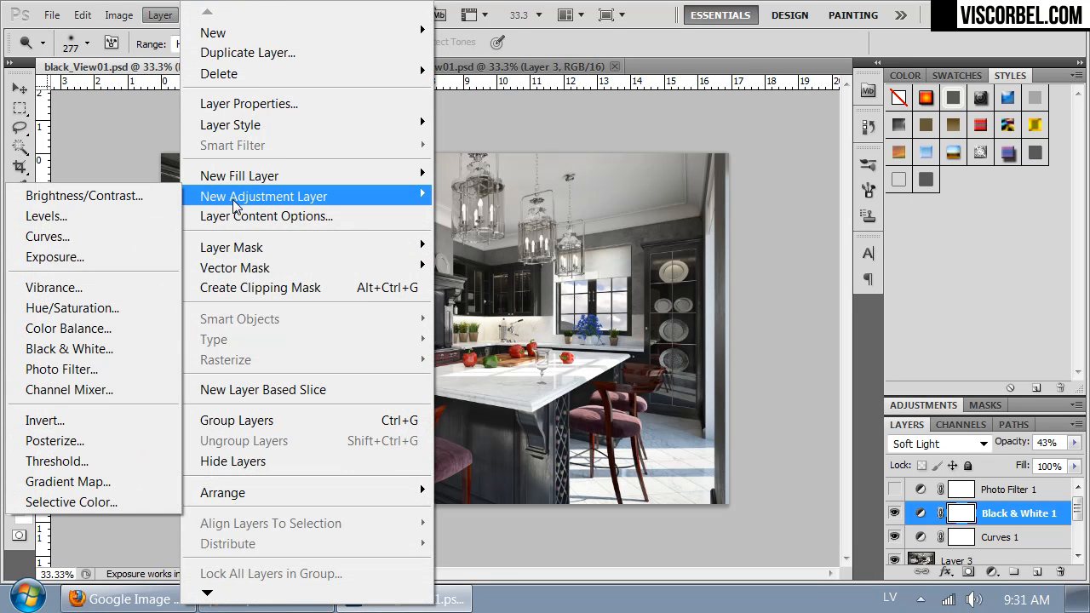
{"action": "left_click", "coordinate": [68, 329]}
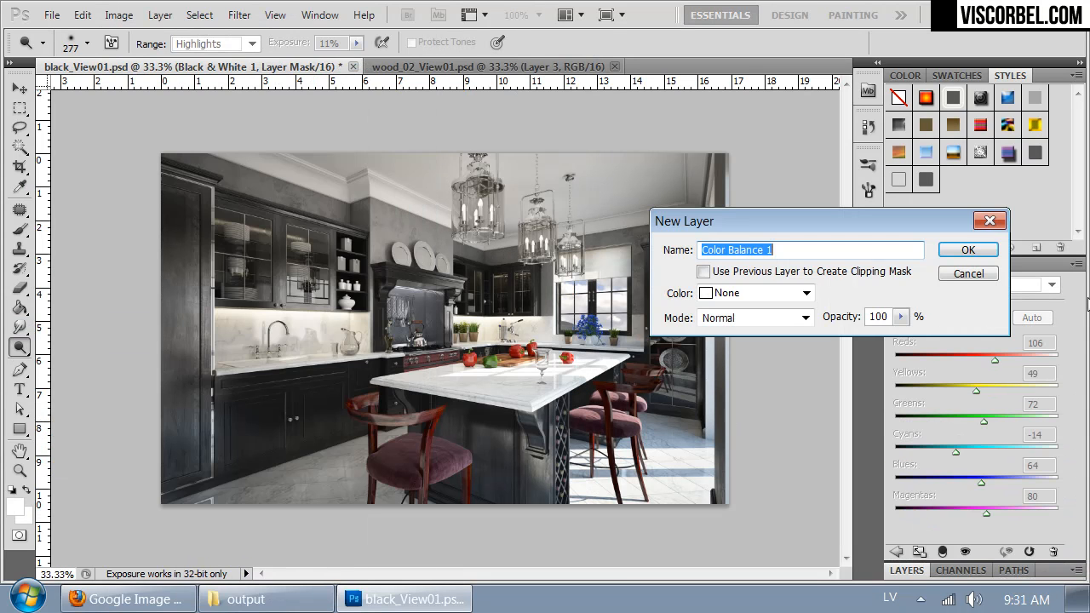
{"action": "left_click", "coordinate": [968, 245]}
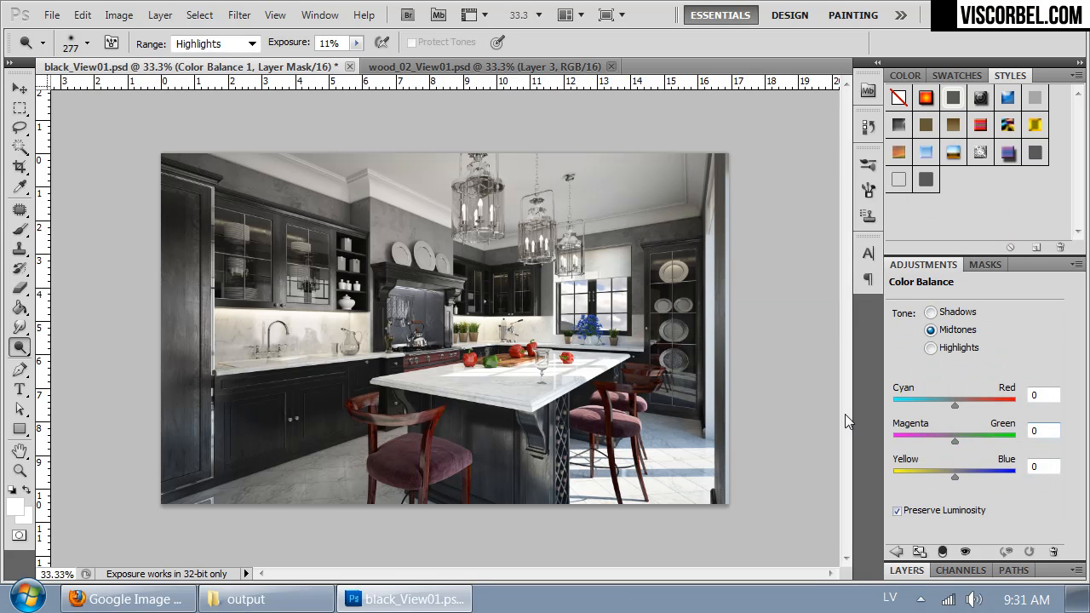
Step: Set the Color Balance shadows to +5, -5 and -2, shift the midtones slightly toward cyan and yellow, and set the highlights' Yellow–Blue value to +10
{"action": "left_click", "coordinate": [945, 315]}
{"action": "left_click_drag", "start_coordinate": [953, 444], "coordinate": [957, 446]}
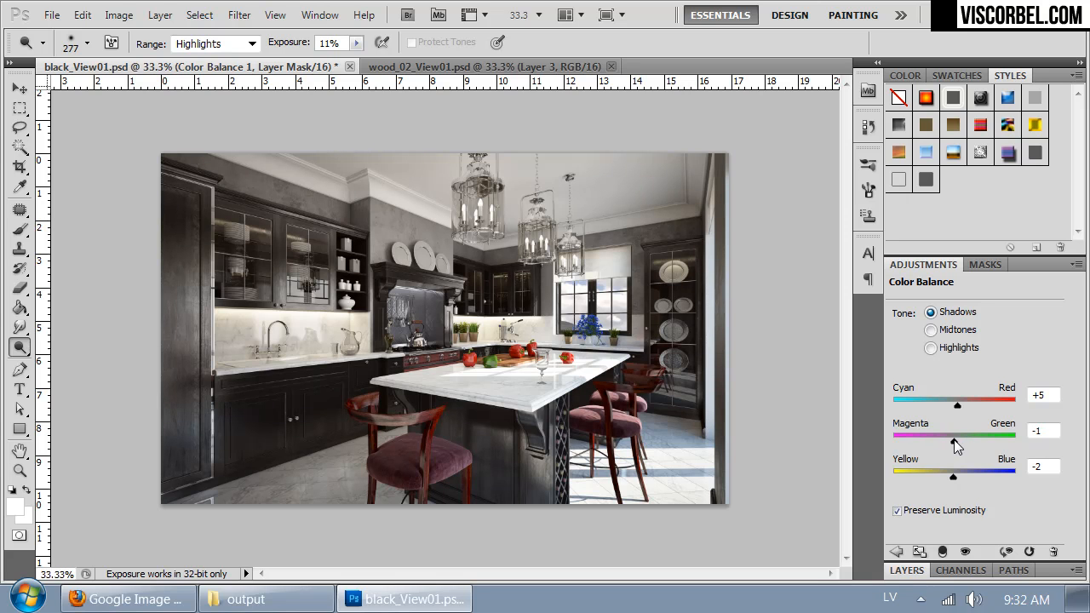
{"action": "left_click", "coordinate": [949, 332]}
{"action": "left_click_drag", "start_coordinate": [948, 475], "coordinate": [948, 472]}
{"action": "left_click_drag", "start_coordinate": [955, 405], "coordinate": [952, 406]}
{"action": "left_click", "coordinate": [954, 349]}
{"action": "mouse_move", "coordinate": [955, 476]}
{"action": "left_mouse_down"}
{"action": "mouse_move", "coordinate": [950, 484]}
{"action": "mouse_move", "coordinate": [962, 477]}
{"action": "left_mouse_up"}
Step: Compare the image with and without Color Balance 1, leaving it on, and show the Photo Filter 1 layer again
{"action": "left_click", "coordinate": [906, 569]}
{"action": "left_click", "coordinate": [892, 513]}
{"action": "left_click", "coordinate": [892, 513]}
{"action": "left_click", "coordinate": [892, 513]}
{"action": "left_click", "coordinate": [892, 514]}
{"action": "left_click", "coordinate": [893, 489]}
Step: Apply a radial gradient to the Photo Filter 1 mask, white at the image's lower-right corner and fading to black toward the upper left
{"action": "left_click", "coordinate": [985, 488]}
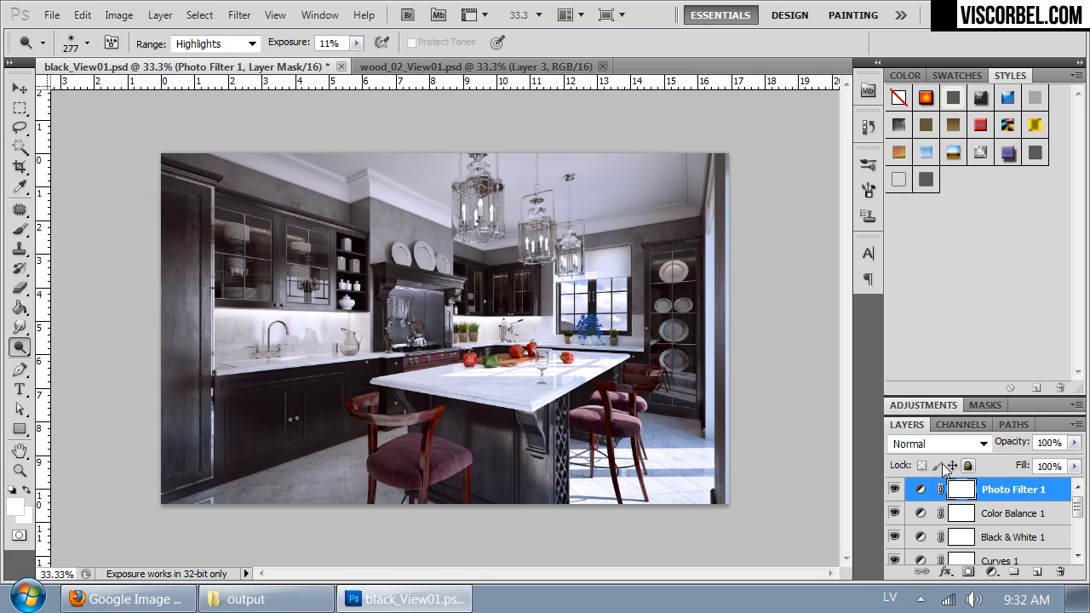
{"action": "left_click_drag", "start_coordinate": [19, 307], "coordinate": [74, 309]}
{"action": "left_click_drag", "start_coordinate": [698, 486], "coordinate": [457, 295]}
{"action": "left_click_drag", "start_coordinate": [794, 490], "coordinate": [691, 439]}
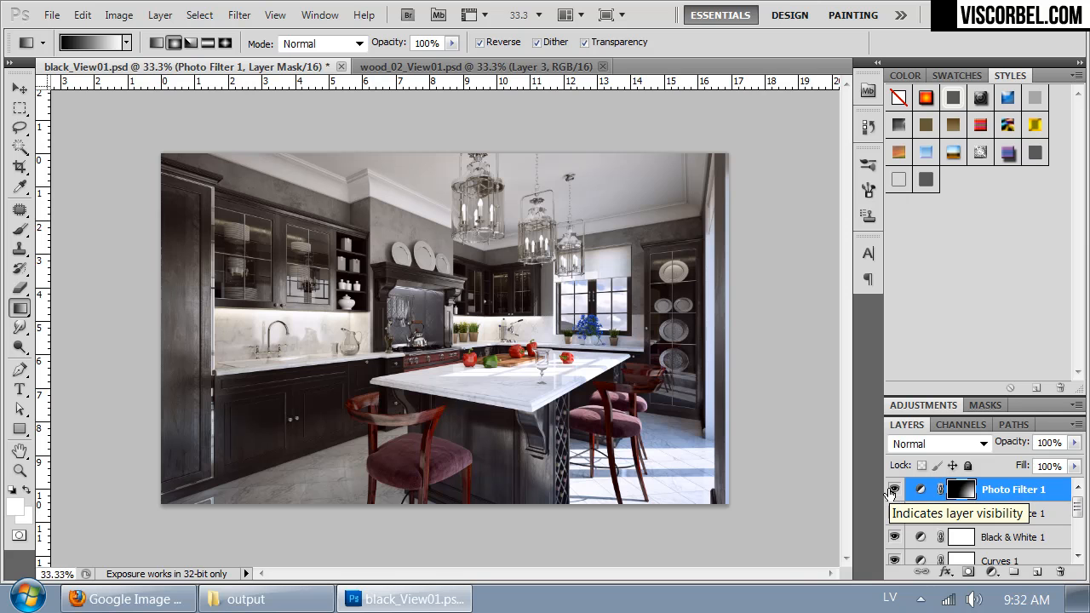
Step: Lower the Color Balance 1 layer's opacity to 67%
{"action": "key", "text": "ctrl+plus"}
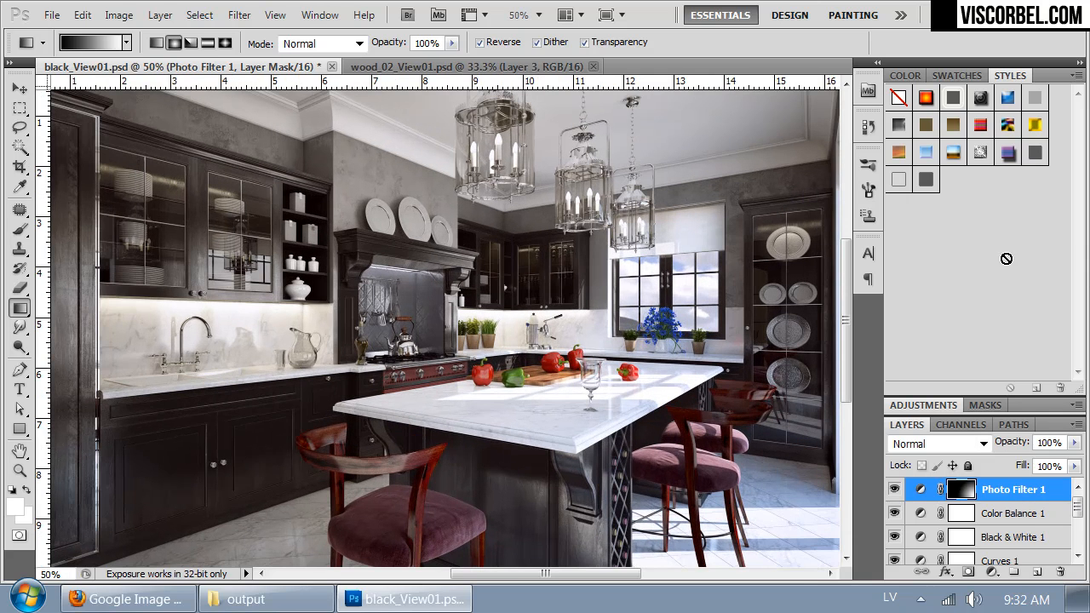
{"action": "key", "text": "ctrl+plus"}
{"action": "key", "text": "ctrl+plus"}
{"action": "left_click_drag", "start_coordinate": [595, 431], "coordinate": [540, 226]}
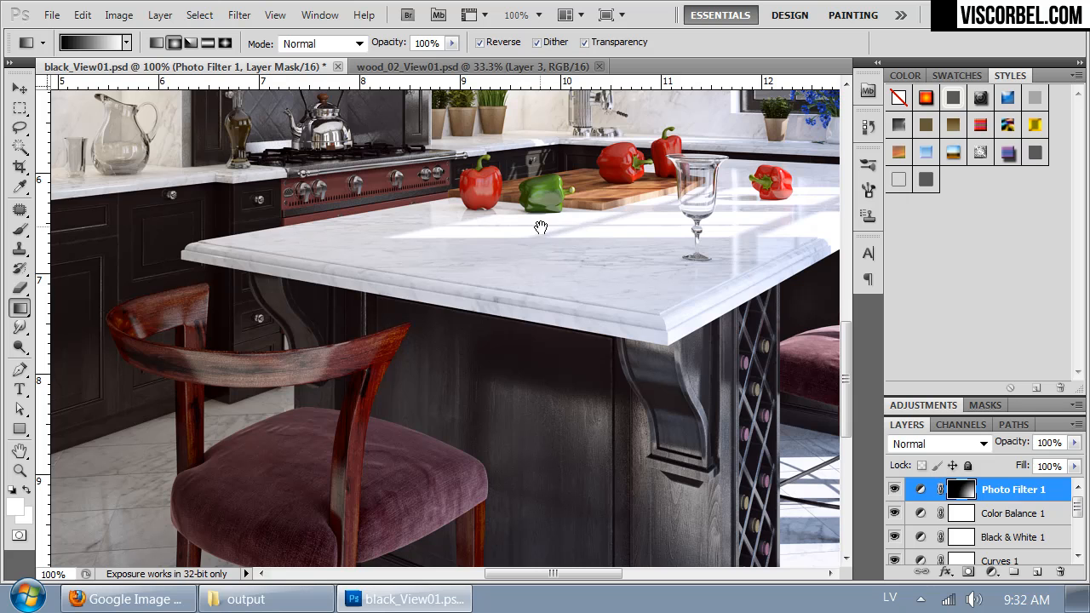
{"action": "left_click", "coordinate": [1004, 517]}
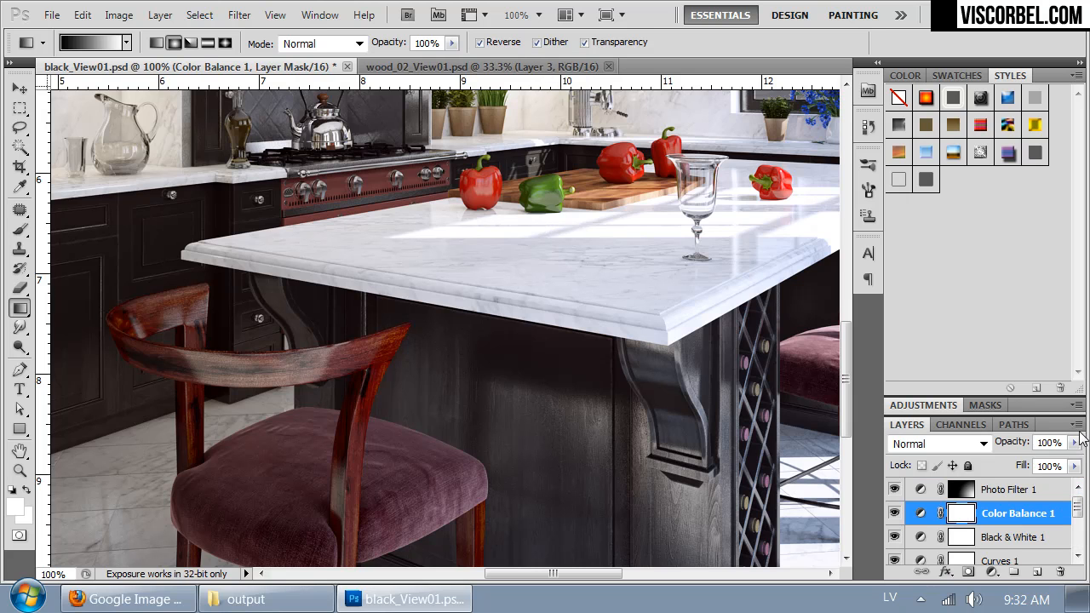
{"action": "left_click_drag", "start_coordinate": [1074, 443], "coordinate": [1048, 464]}
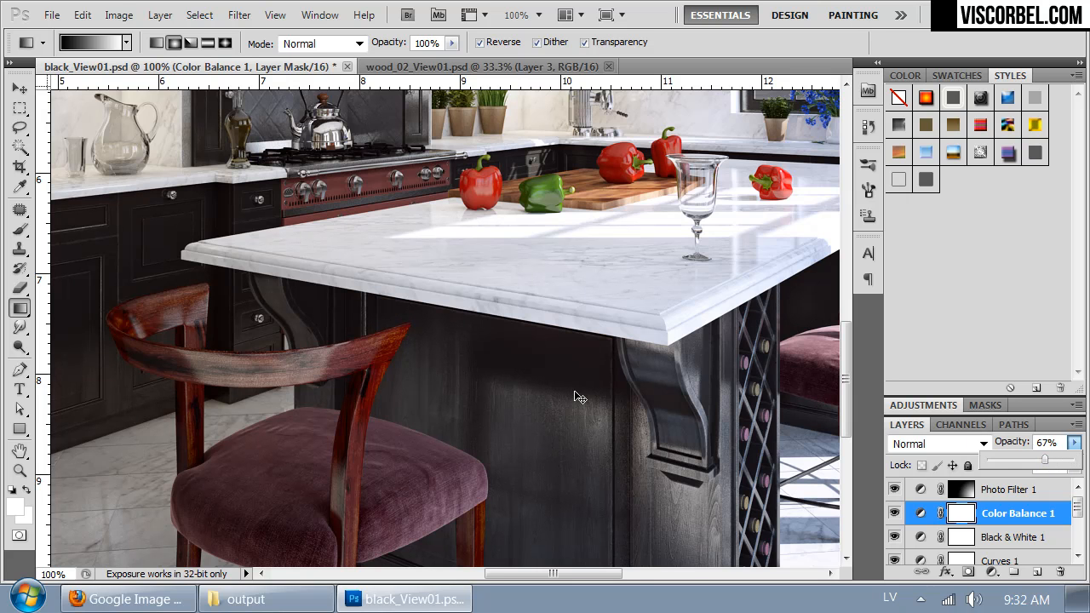
Step: Add a new empty layer above Photo Filter 1 and prepare the Brush tool with black (000000) as the foreground color
{"action": "key", "text": "ctrl+minus"}
{"action": "key", "text": "ctrl+minus"}
{"action": "left_click_drag", "start_coordinate": [336, 271], "coordinate": [341, 374]}
{"action": "key", "text": "ctrl+minus"}
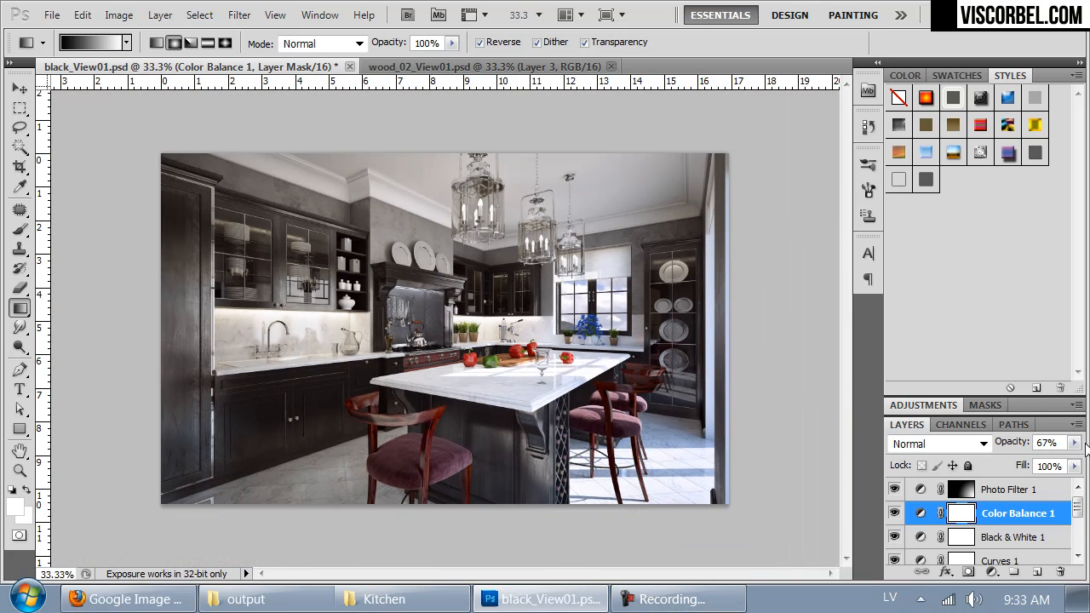
{"action": "left_click", "coordinate": [1039, 494]}
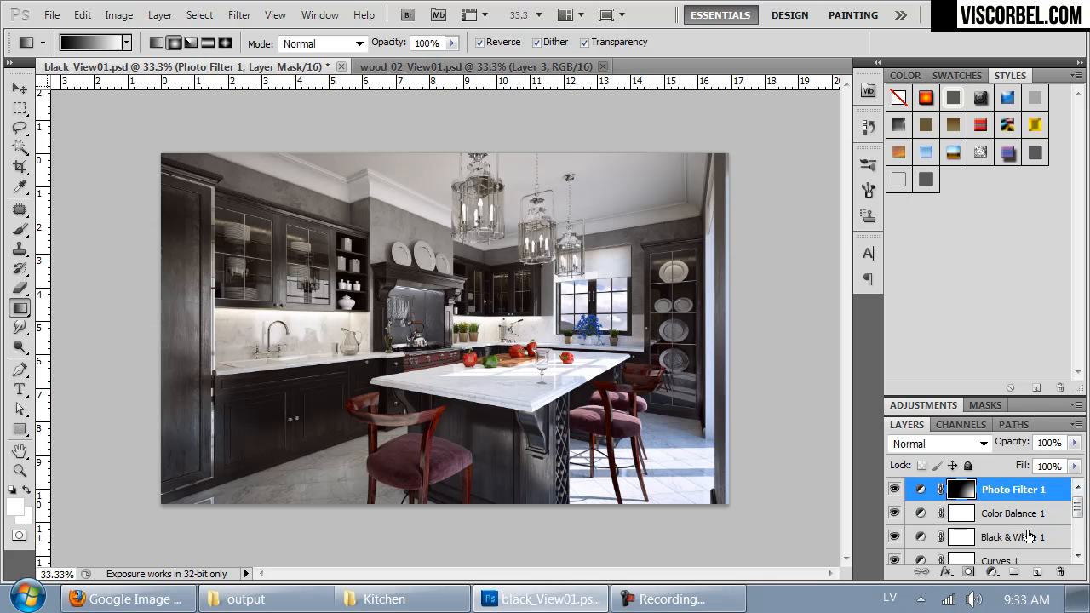
{"action": "left_click", "coordinate": [1035, 572]}
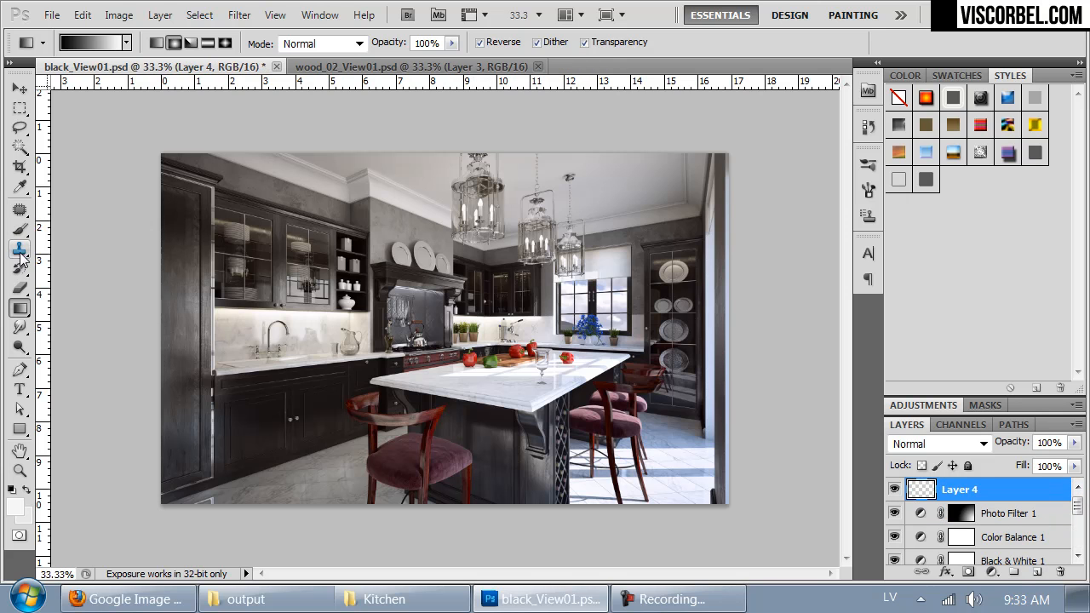
{"action": "left_click", "coordinate": [23, 231]}
{"action": "right_click", "coordinate": [246, 207]}
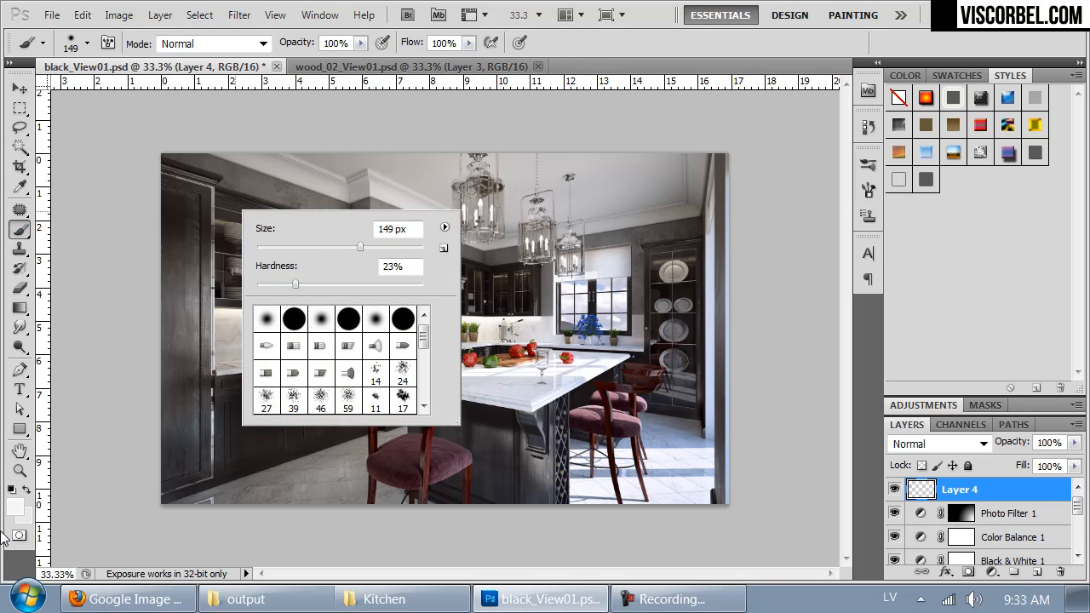
{"action": "left_click", "coordinate": [14, 511]}
{"action": "left_click_drag", "start_coordinate": [683, 295], "coordinate": [543, 394]}
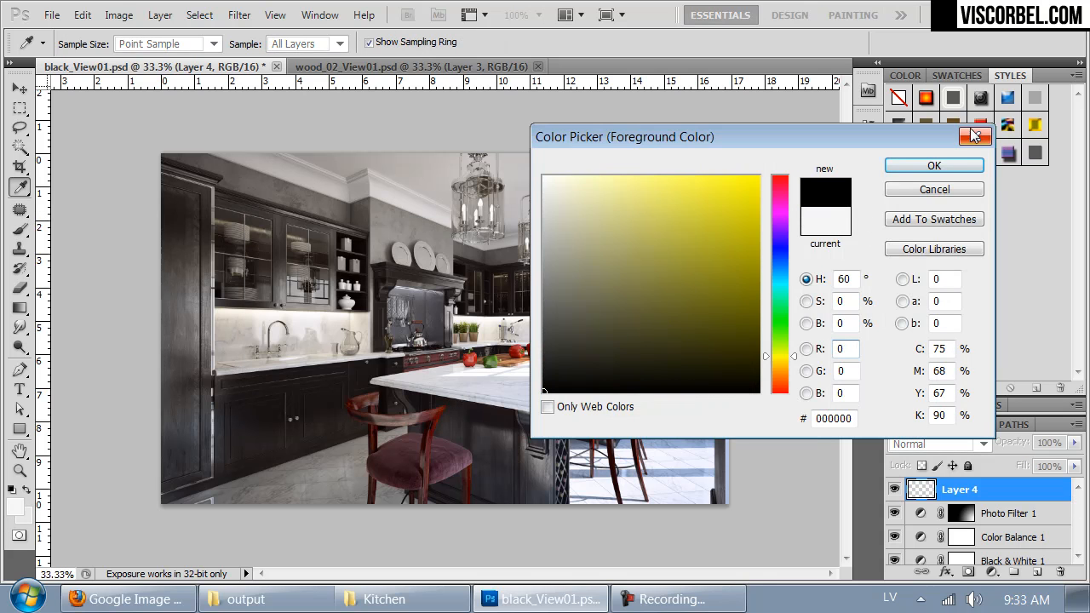
{"action": "left_click", "coordinate": [934, 166]}
Step: Paint black over the image's upper corners, left edge and lower-left corner with a soft 319 px brush
{"action": "right_click", "coordinate": [587, 197]}
{"action": "left_click_drag", "start_coordinate": [718, 232], "coordinate": [732, 233]}
{"action": "left_click_drag", "start_coordinate": [636, 271], "coordinate": [592, 271]}
{"action": "mouse_move", "coordinate": [145, 188]}
{"action": "left_mouse_down"}
{"action": "mouse_move", "coordinate": [144, 224]}
{"action": "mouse_move", "coordinate": [210, 137]}
{"action": "mouse_move", "coordinate": [368, 122]}
{"action": "mouse_move", "coordinate": [235, 148]}
{"action": "mouse_move", "coordinate": [127, 254]}
{"action": "mouse_move", "coordinate": [124, 280]}
{"action": "mouse_move", "coordinate": [219, 166]}
{"action": "mouse_move", "coordinate": [490, 115]}
{"action": "mouse_move", "coordinate": [687, 143]}
{"action": "mouse_move", "coordinate": [807, 225]}
{"action": "mouse_move", "coordinate": [619, 128]}
{"action": "mouse_move", "coordinate": [398, 100]}
{"action": "mouse_move", "coordinate": [150, 536]}
{"action": "mouse_move", "coordinate": [120, 428]}
{"action": "mouse_move", "coordinate": [145, 461]}
{"action": "mouse_move", "coordinate": [337, 517]}
{"action": "mouse_move", "coordinate": [214, 528]}
{"action": "mouse_move", "coordinate": [76, 424]}
{"action": "mouse_move", "coordinate": [116, 352]}
{"action": "mouse_move", "coordinate": [154, 470]}
{"action": "mouse_move", "coordinate": [318, 556]}
{"action": "mouse_move", "coordinate": [453, 552]}
{"action": "mouse_move", "coordinate": [217, 501]}
{"action": "mouse_move", "coordinate": [106, 384]}
{"action": "left_mouse_up"}
Step: Apply a 250-pixel Gaussian Blur to the black painting on Layer 4 and reduce the layer's opacity to 19%
{"action": "left_click", "coordinate": [239, 14]}
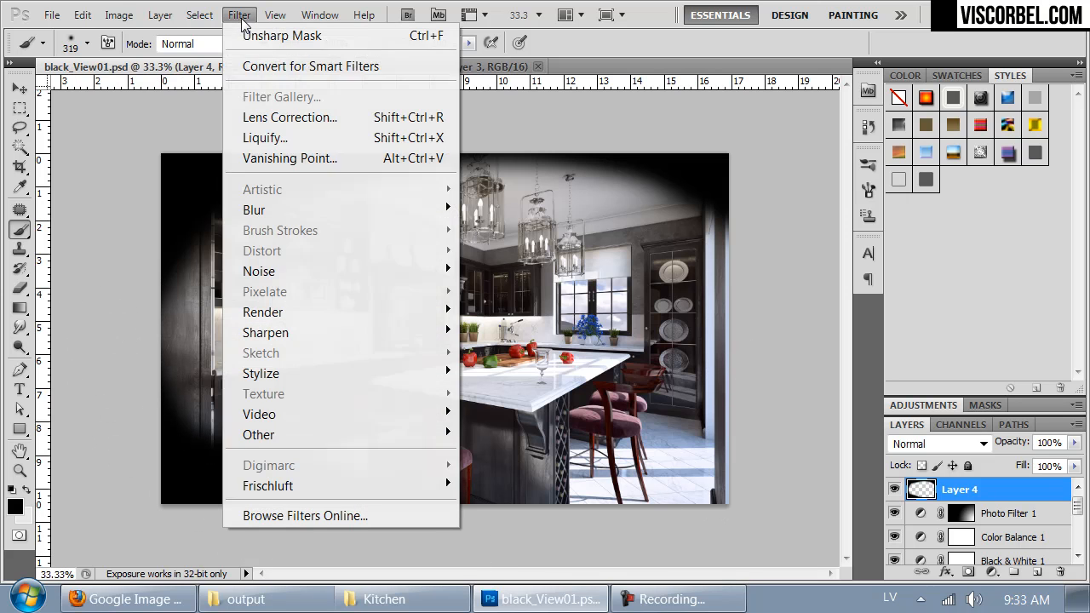
{"action": "mouse_move", "coordinate": [335, 204]}
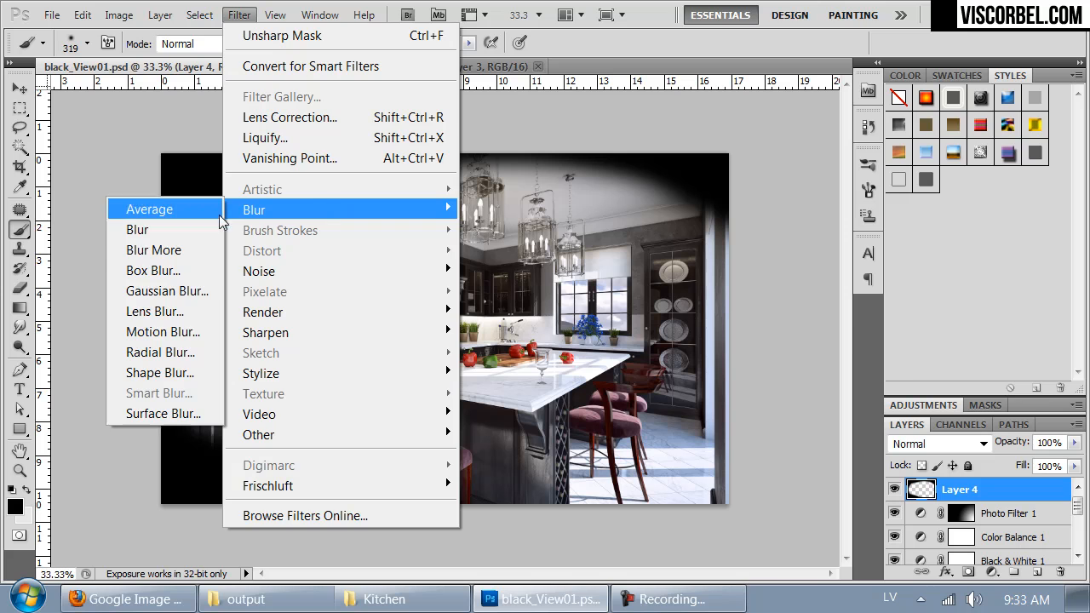
{"action": "left_click", "coordinate": [195, 286]}
{"action": "left_click", "coordinate": [962, 384]}
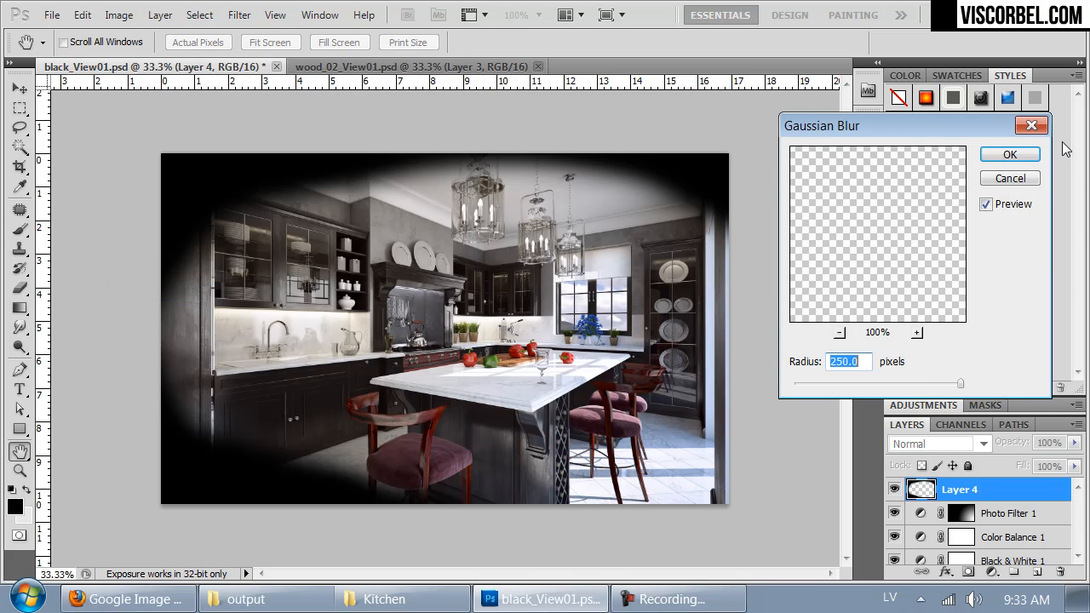
{"action": "left_click", "coordinate": [1004, 156]}
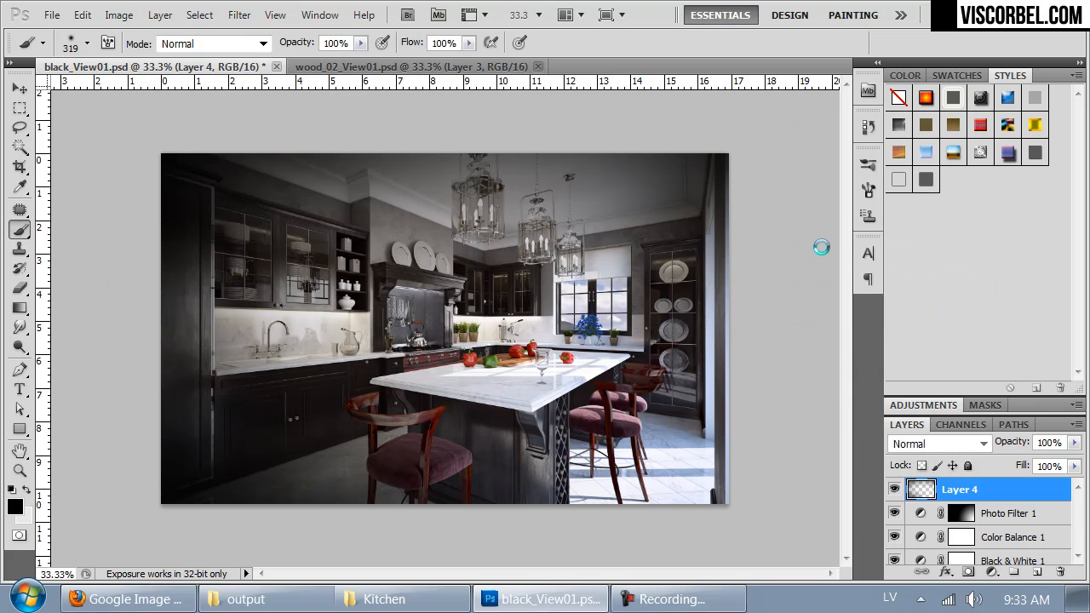
{"action": "left_click_drag", "start_coordinate": [1074, 444], "coordinate": [1004, 464]}
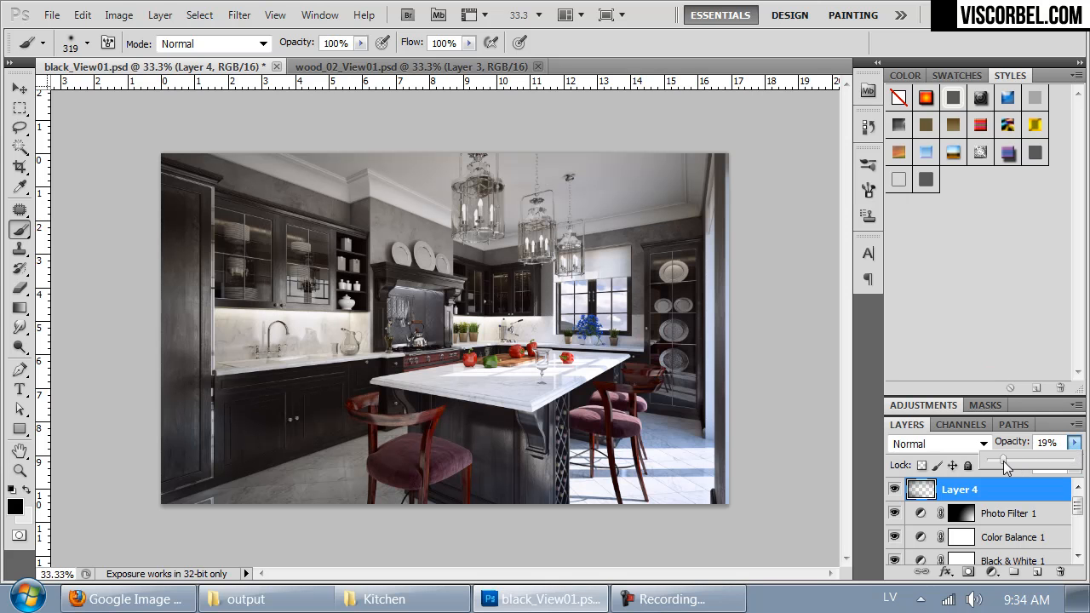
Step: Add a new layer above Layer 4 and paint black over the image's upper corners and lower-left corner with the 319 px brush
{"action": "left_click", "coordinate": [1036, 571]}
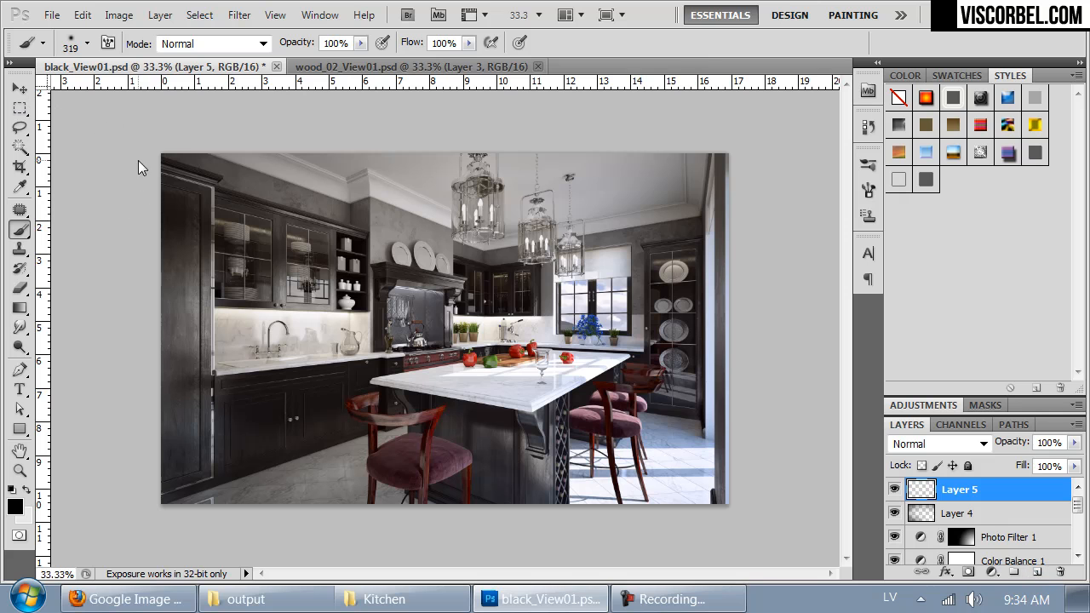
{"action": "left_click_drag", "start_coordinate": [203, 139], "coordinate": [277, 139]}
{"action": "mouse_move", "coordinate": [693, 117]}
{"action": "left_mouse_down"}
{"action": "mouse_move", "coordinate": [745, 156]}
{"action": "mouse_move", "coordinate": [647, 118]}
{"action": "left_mouse_up"}
{"action": "mouse_move", "coordinate": [117, 467]}
{"action": "left_mouse_down"}
{"action": "mouse_move", "coordinate": [193, 534]}
{"action": "mouse_move", "coordinate": [243, 533]}
{"action": "left_mouse_up"}
Step: Apply a Gaussian Blur with a 69.3-pixel radius to the black corners on Layer 5
{"action": "left_click", "coordinate": [239, 14]}
{"action": "mouse_move", "coordinate": [341, 205]}
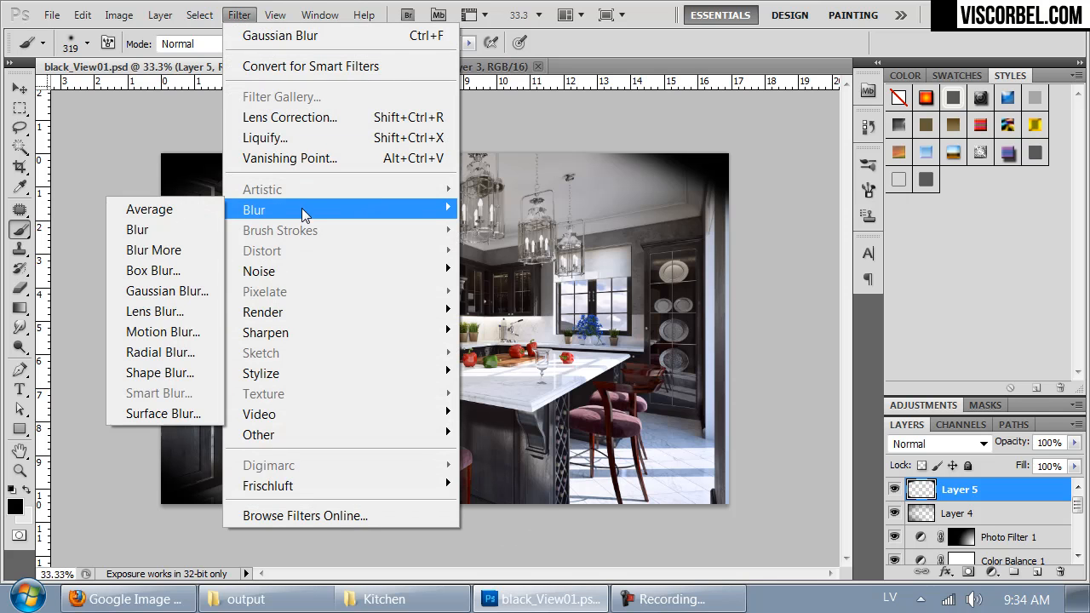
{"action": "left_click", "coordinate": [189, 290]}
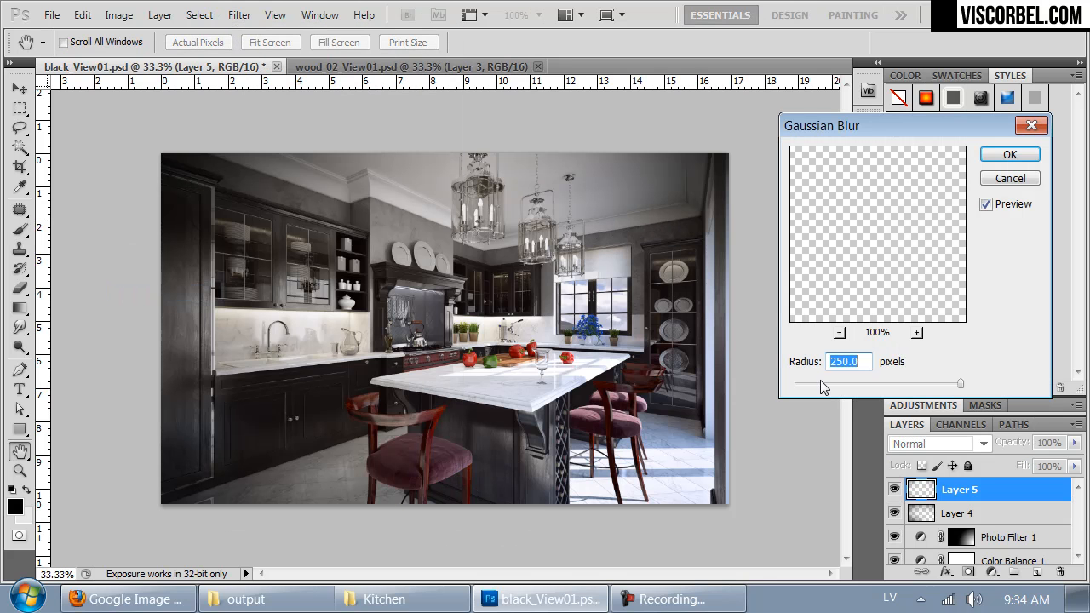
{"action": "left_click_drag", "start_coordinate": [876, 382], "coordinate": [915, 382]}
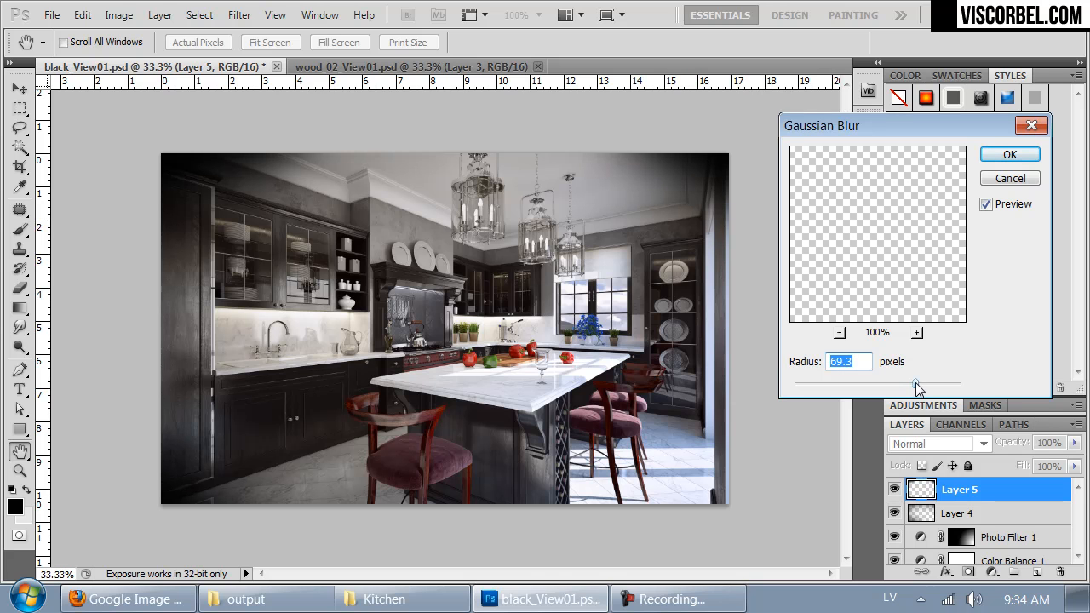
{"action": "left_click", "coordinate": [1015, 157]}
Step: Reduce Layer 5's opacity to 16% and compare the image with and without this layer, leaving it on
{"action": "left_click", "coordinate": [1074, 442]}
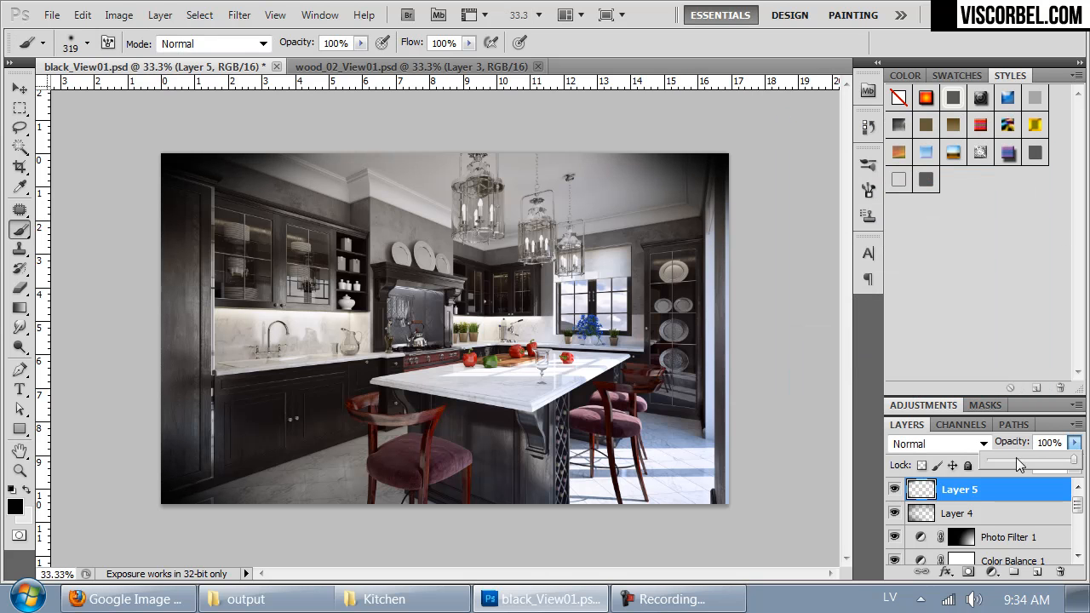
{"action": "left_click_drag", "start_coordinate": [1028, 459], "coordinate": [1006, 460]}
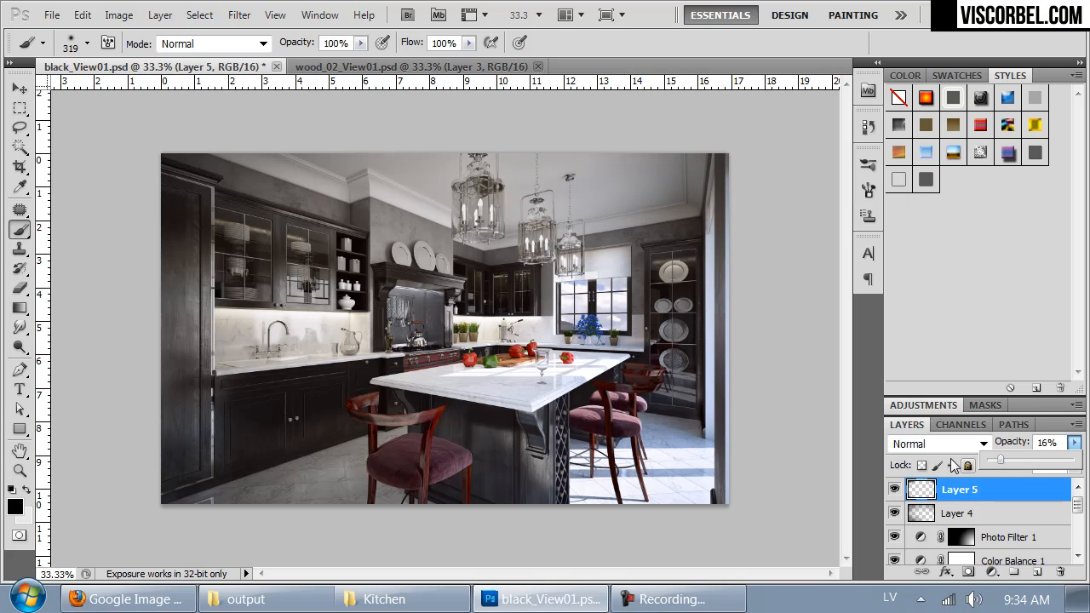
{"action": "left_click", "coordinate": [894, 489]}
{"action": "left_click", "coordinate": [893, 488]}
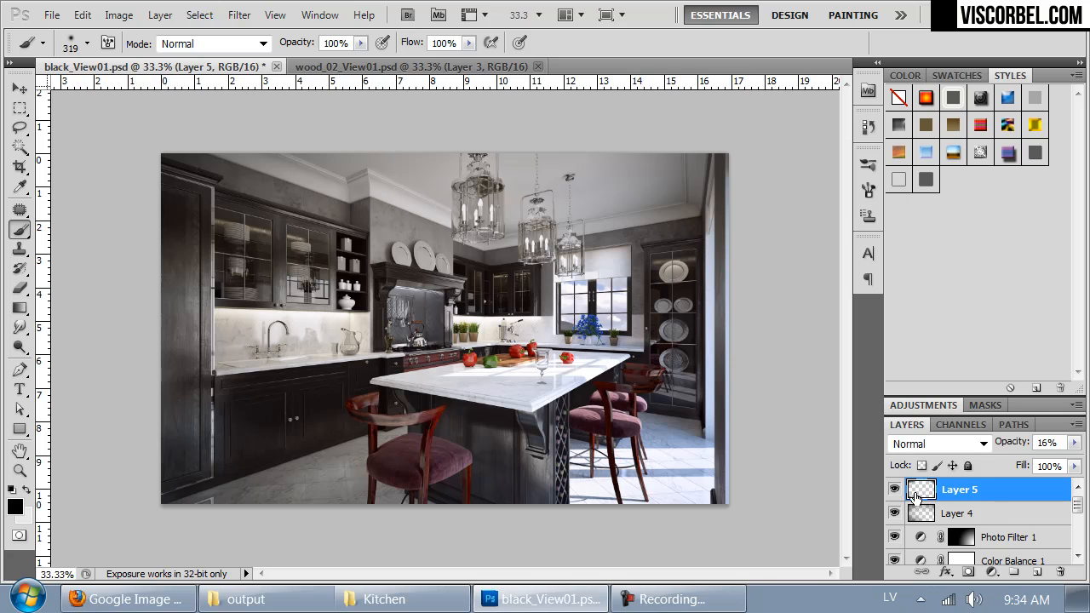
Step: Merge the blurred corner layer down into Layer 4 and set the merged layer's opacity to 88%
{"action": "key", "text": "ctrl+e"}
{"action": "left_click", "coordinate": [1074, 441]}
{"action": "left_click_drag", "start_coordinate": [1071, 463], "coordinate": [1065, 462]}
{"action": "key", "text": "ctrl+plus"}
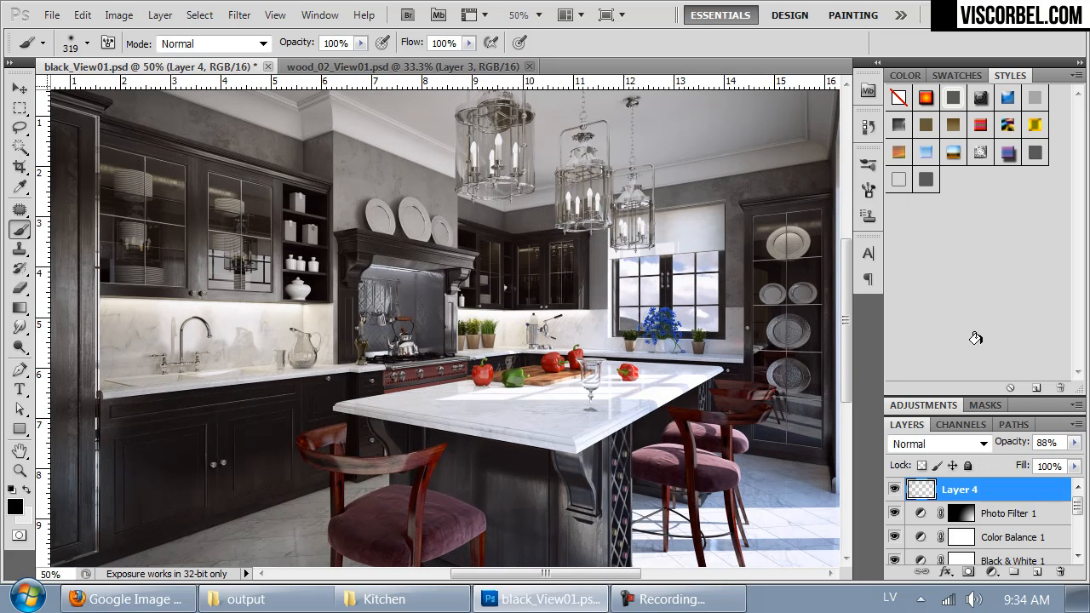
{"action": "mouse_move", "coordinate": [650, 390]}
{"action": "left_mouse_down"}
{"action": "mouse_move", "coordinate": [652, 343]}
{"action": "mouse_move", "coordinate": [653, 393]}
{"action": "left_mouse_up"}
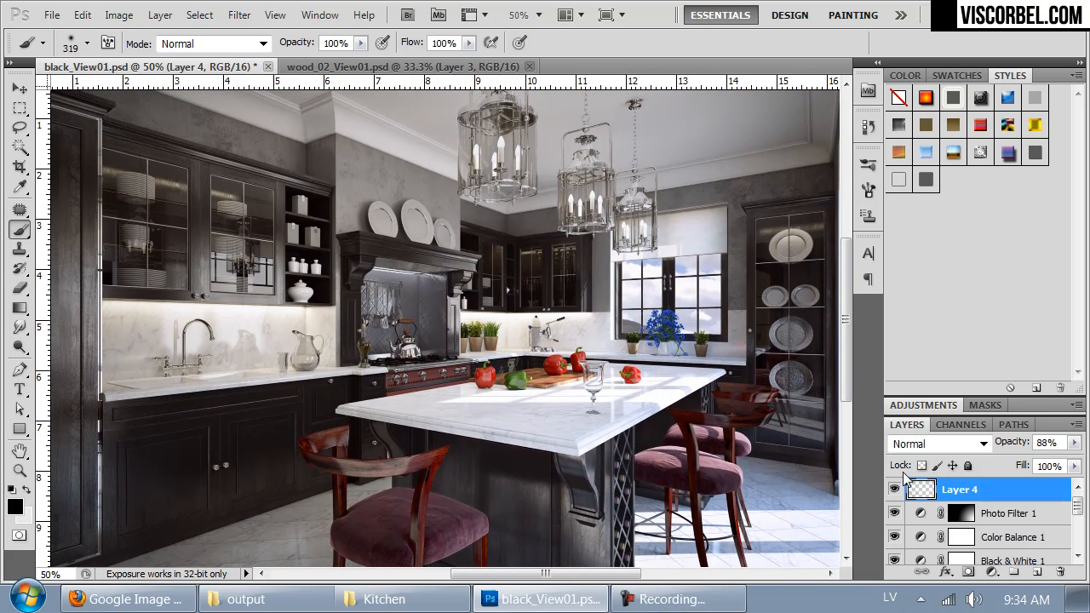
Step: Set the Color Balance 1 layer's shadows to -1 cyan-red, -5 magenta-green and -8 yellow-blue
{"action": "left_click", "coordinate": [1028, 541]}
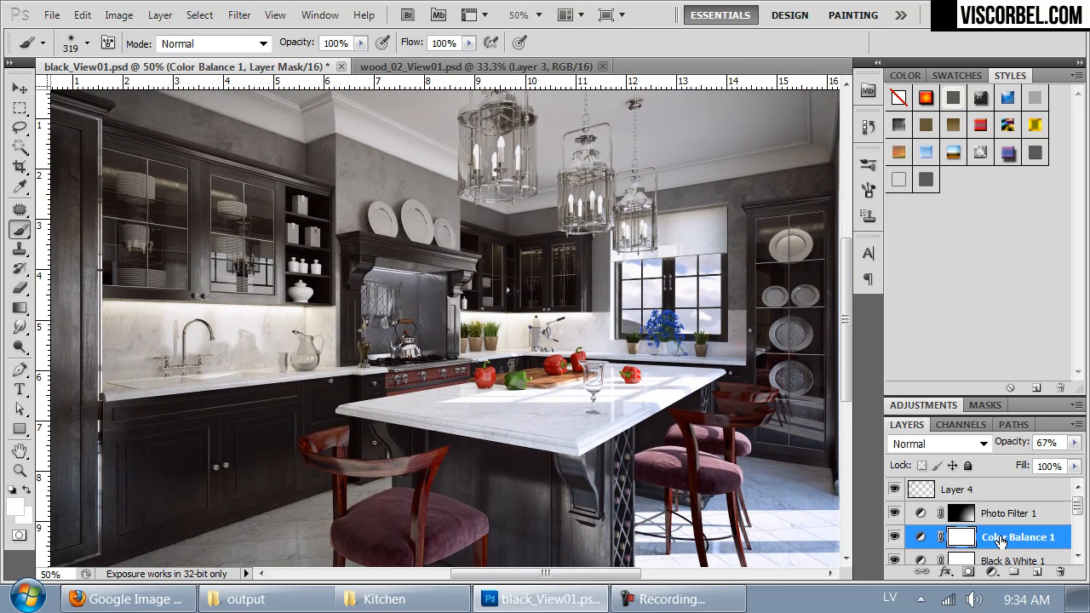
{"action": "double_click", "coordinate": [1001, 538]}
{"action": "left_click", "coordinate": [923, 405]}
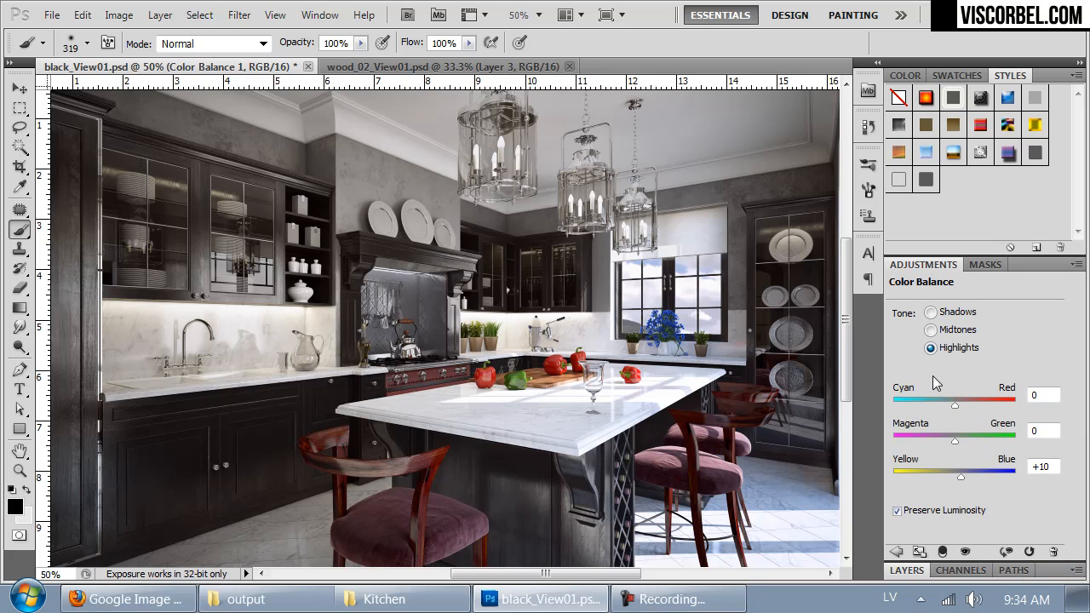
{"action": "left_click", "coordinate": [932, 313]}
{"action": "left_click_drag", "start_coordinate": [956, 406], "coordinate": [953, 409]}
{"action": "left_click_drag", "start_coordinate": [952, 475], "coordinate": [948, 475]}
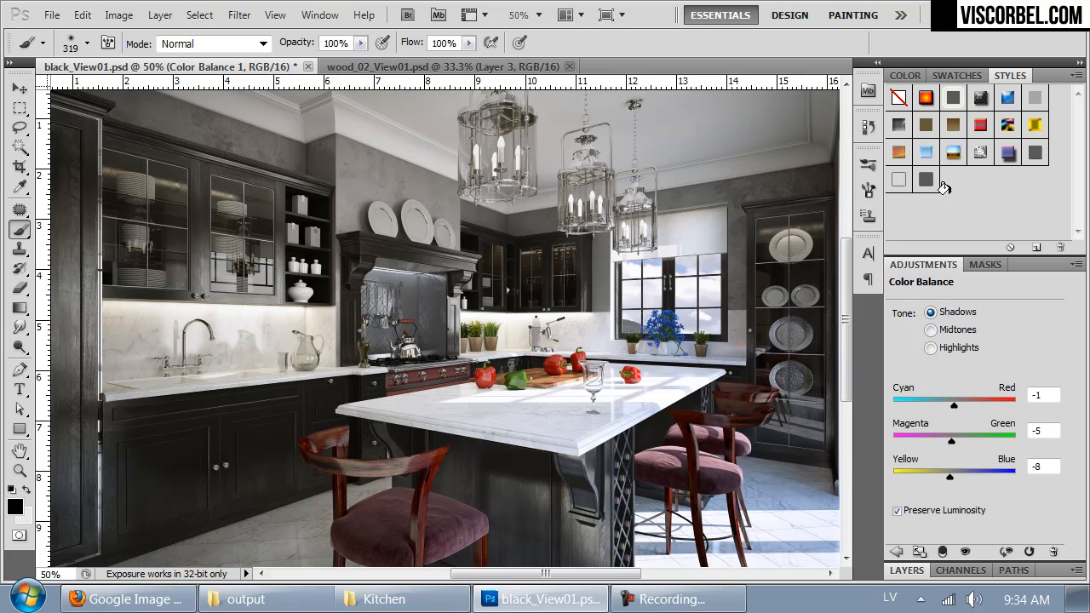
{"action": "left_click", "coordinate": [1077, 265]}
{"action": "key", "text": "Escape"}
{"action": "left_click", "coordinate": [904, 265]}
{"action": "left_click", "coordinate": [906, 576]}
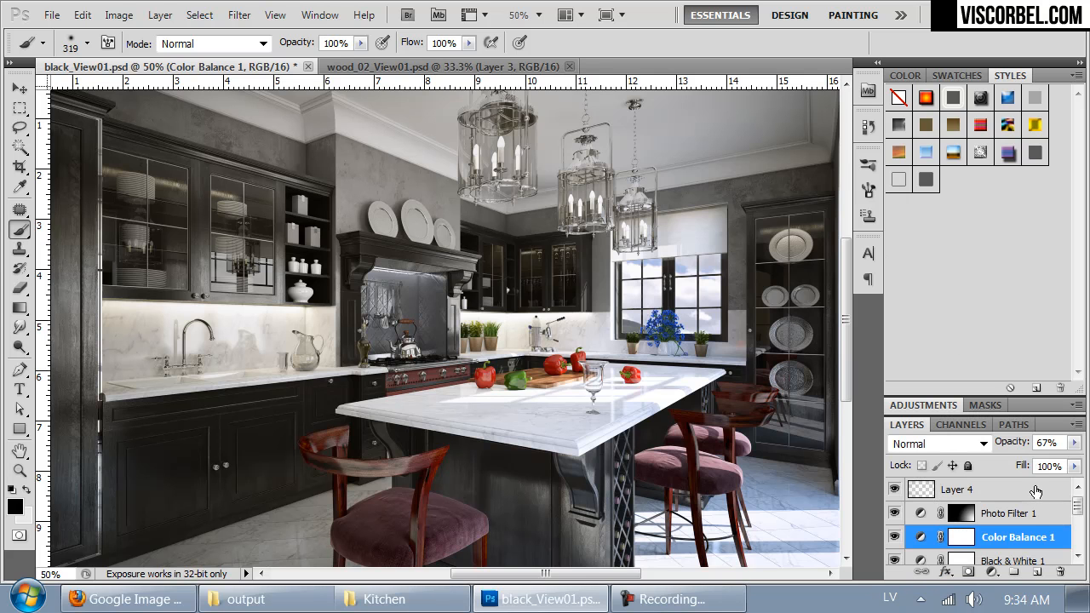
Step: Make a merged copy of the whole canvas and paste it as a new layer above Photo Filter 1
{"action": "left_click", "coordinate": [1032, 521]}
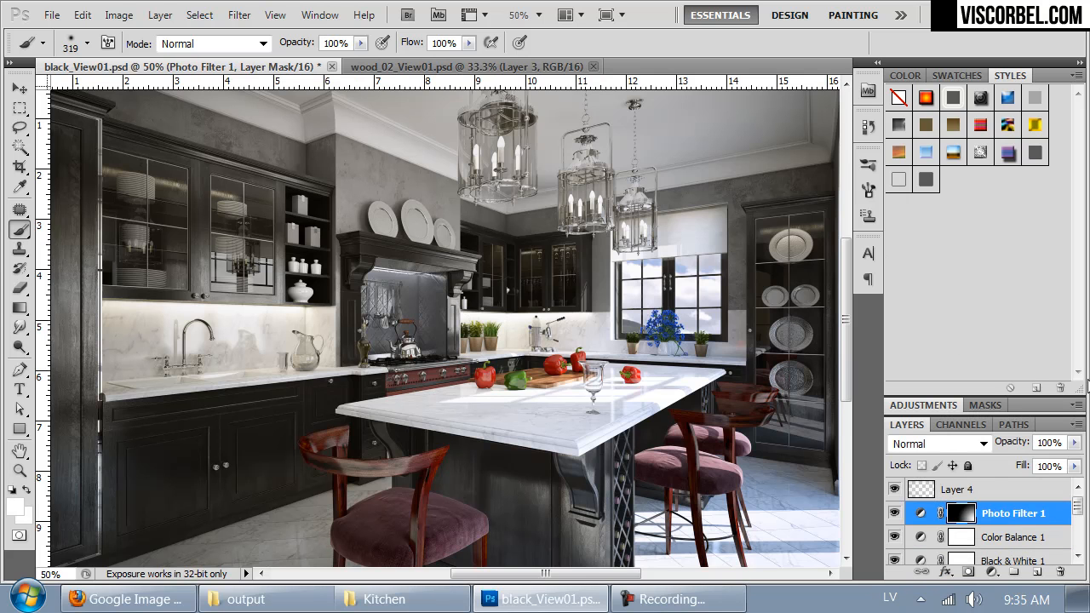
{"action": "key", "text": "ctrl+minus"}
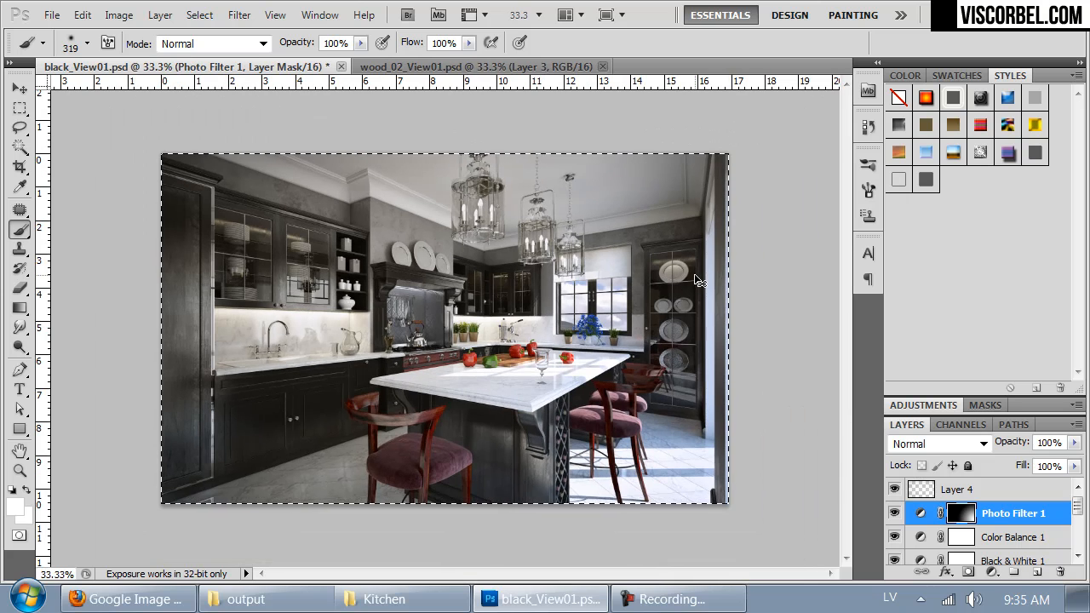
{"action": "left_click", "coordinate": [83, 15]}
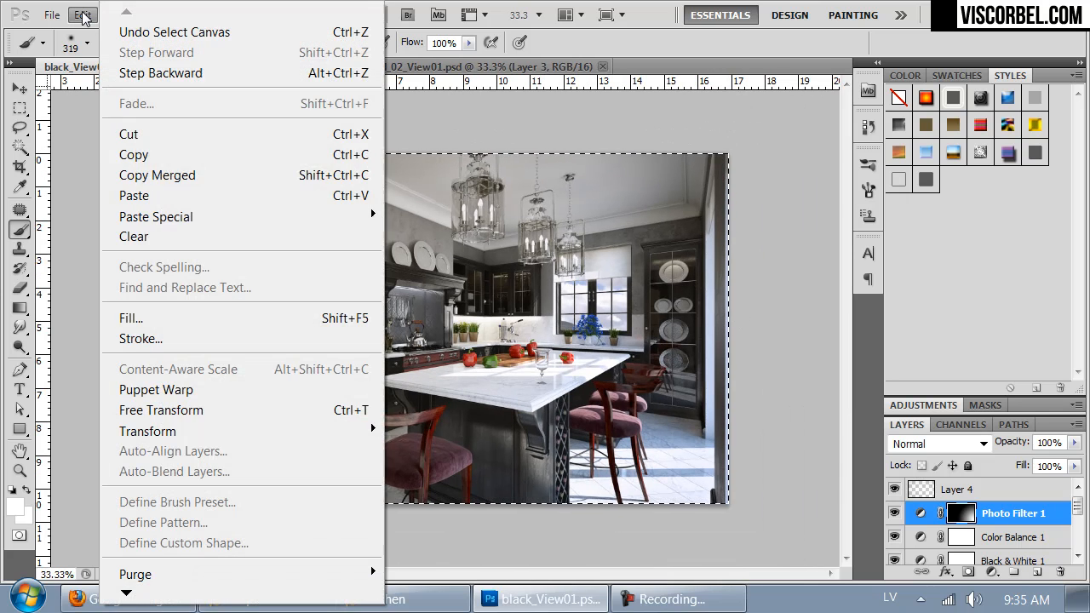
{"action": "left_click", "coordinate": [157, 175]}
{"action": "key", "text": "ctrl+v"}
{"action": "key", "text": "ctrl+plus"}
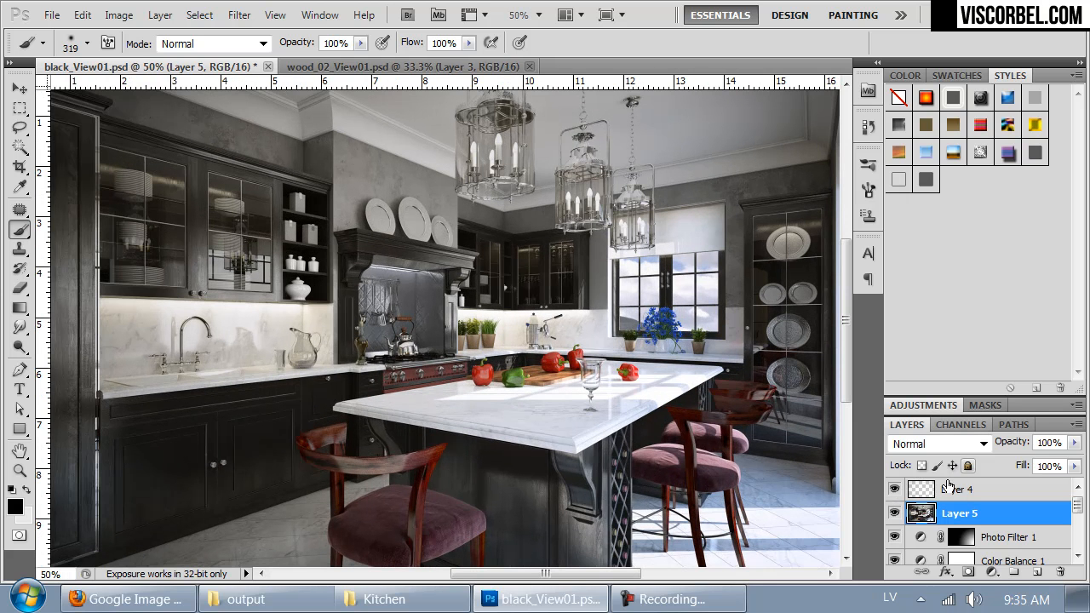
Step: Compare the image with and without the pasted merged layer and move that layer above Layer 4
{"action": "left_click", "coordinate": [894, 512]}
{"action": "left_click", "coordinate": [894, 513]}
{"action": "left_click", "coordinate": [894, 512]}
{"action": "left_click", "coordinate": [894, 513]}
{"action": "left_click", "coordinate": [894, 513]}
{"action": "left_click", "coordinate": [894, 513]}
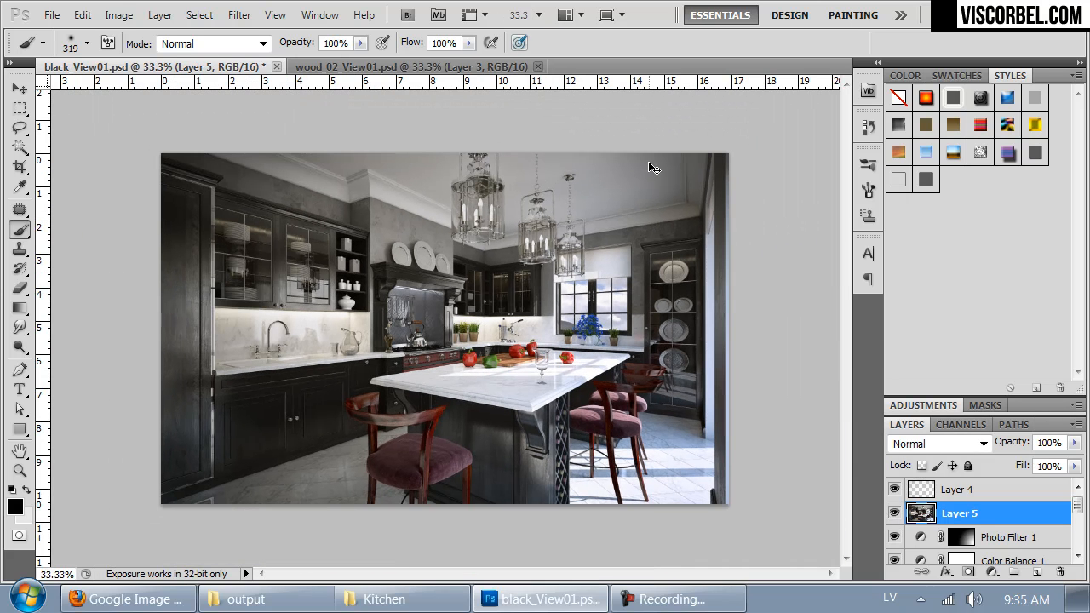
{"action": "left_click_drag", "start_coordinate": [918, 511], "coordinate": [921, 480]}
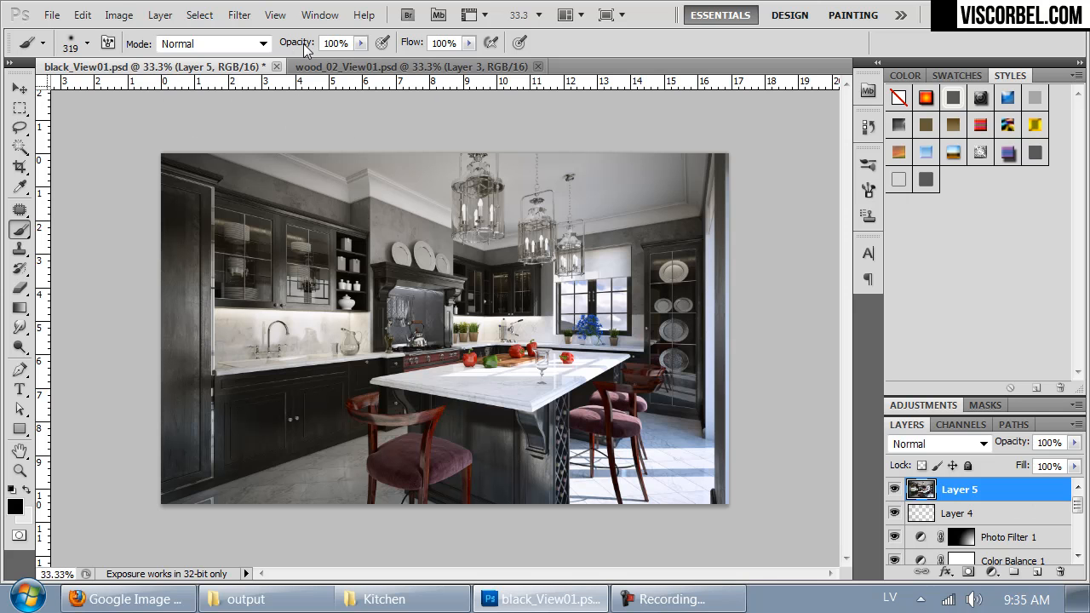
Step: Apply a High Pass filter with a 30.8-pixel radius to the merged copy on Layer 5
{"action": "left_click", "coordinate": [240, 15]}
{"action": "mouse_move", "coordinate": [376, 433]}
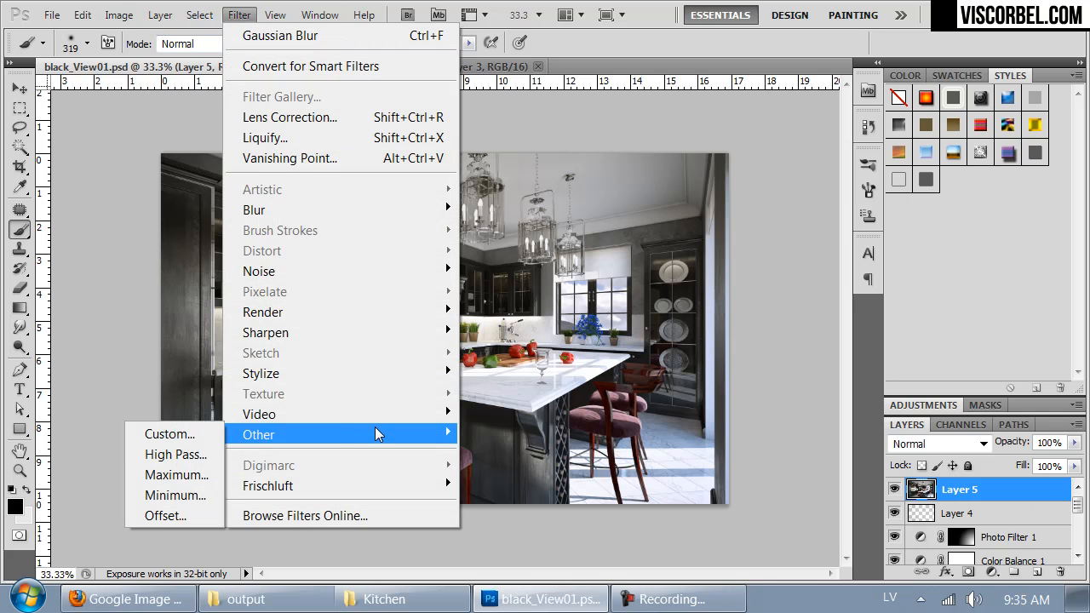
{"action": "left_click", "coordinate": [210, 455]}
{"action": "left_click_drag", "start_coordinate": [746, 370], "coordinate": [712, 365]}
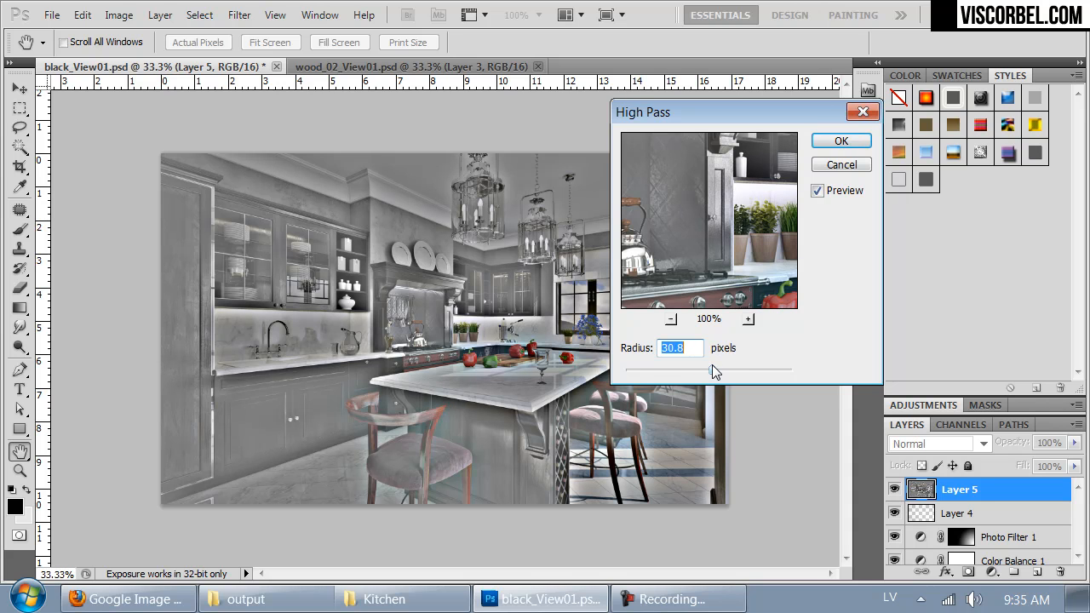
{"action": "left_click", "coordinate": [839, 139]}
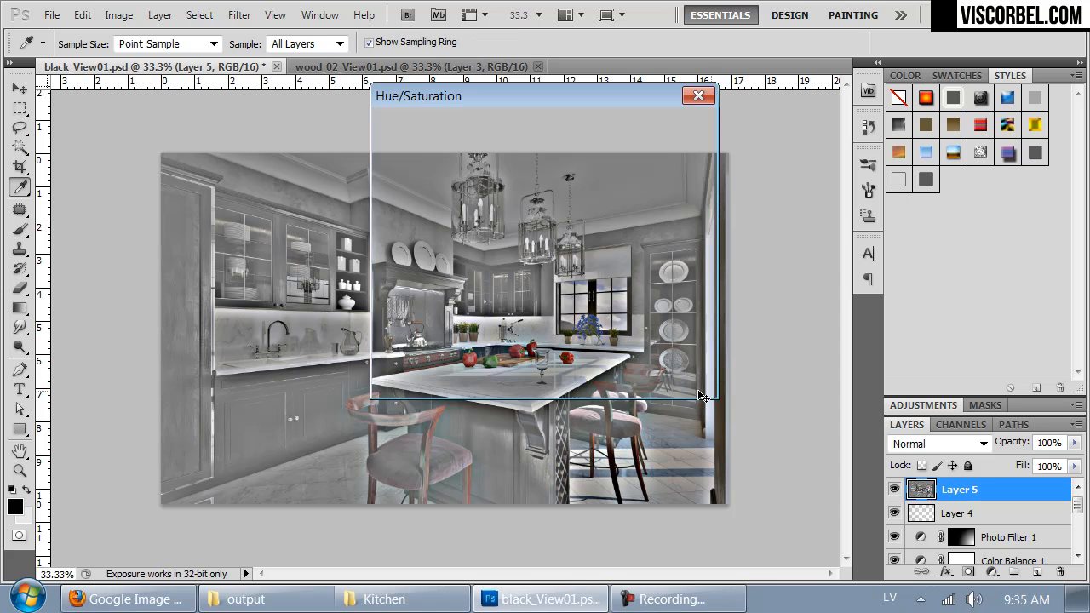
Step: Desaturate the High Pass layer by setting its Hue/Saturation saturation to -100
{"action": "key", "text": "ctrl+u"}
{"action": "left_click_drag", "start_coordinate": [507, 255], "coordinate": [422, 256]}
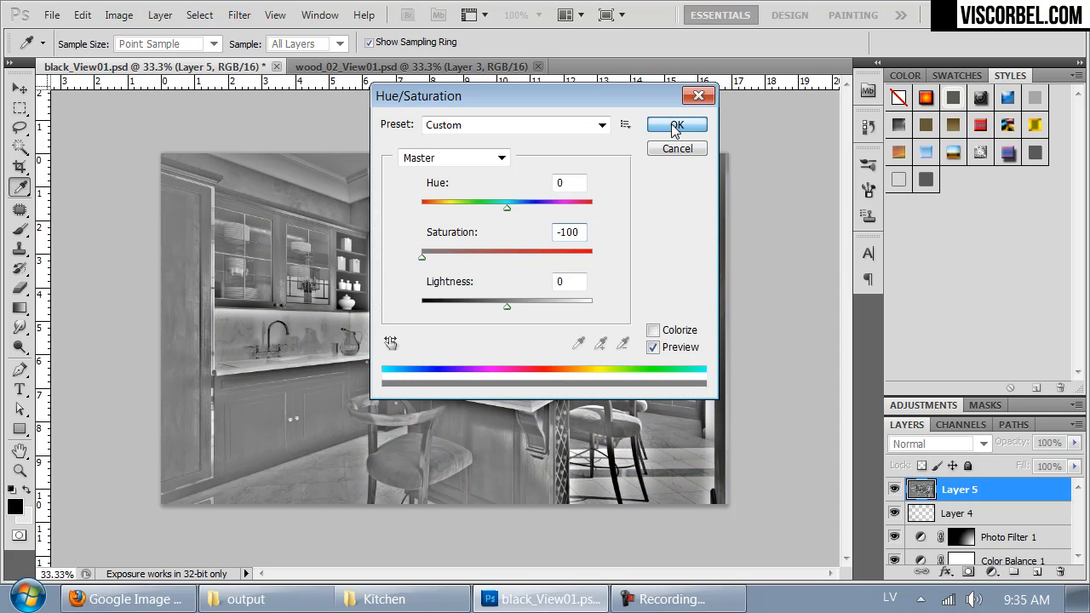
{"action": "left_click", "coordinate": [675, 127]}
Step: Set Layer 5's blend mode to Overlay after comparing it with the neighbouring blend modes
{"action": "left_click", "coordinate": [954, 449]}
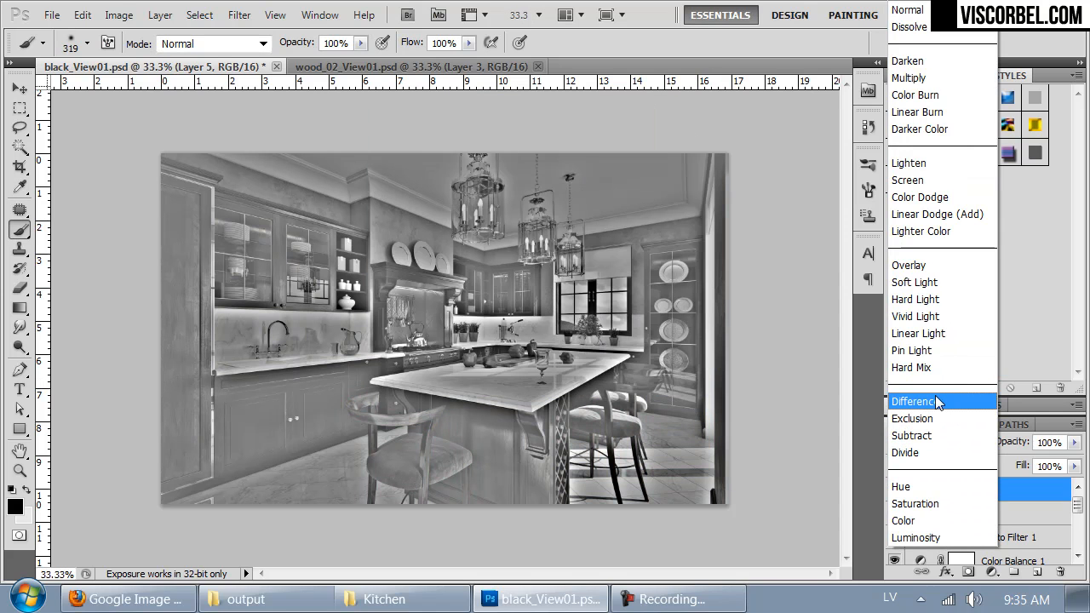
{"action": "left_click", "coordinate": [926, 269]}
{"action": "left_click", "coordinate": [928, 270]}
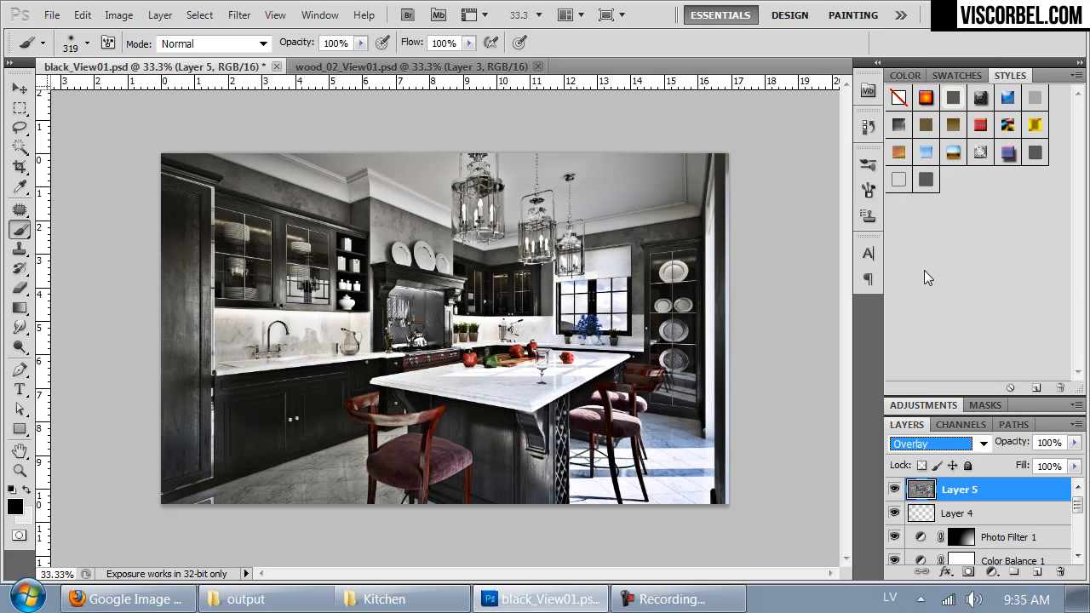
{"action": "key", "text": "Down"}
{"action": "key", "text": "Up"}
{"action": "key", "text": "Up"}
{"action": "key", "text": "Down"}
{"action": "key", "text": "Up"}
{"action": "key", "text": "Down"}
{"action": "key", "text": "Up"}
{"action": "key", "text": "Down"}
{"action": "key", "text": "Up"}
{"action": "key", "text": "Down"}
Step: Reduce the Overlay High Pass layer's opacity to 43%
{"action": "key", "text": "ctrl+plus"}
{"action": "left_click_drag", "start_coordinate": [543, 454], "coordinate": [519, 535]}
{"action": "left_click", "coordinate": [1074, 443]}
{"action": "mouse_move", "coordinate": [1001, 460]}
{"action": "left_mouse_down"}
{"action": "mouse_move", "coordinate": [1026, 463]}
{"action": "mouse_move", "coordinate": [1010, 461]}
{"action": "left_mouse_up"}
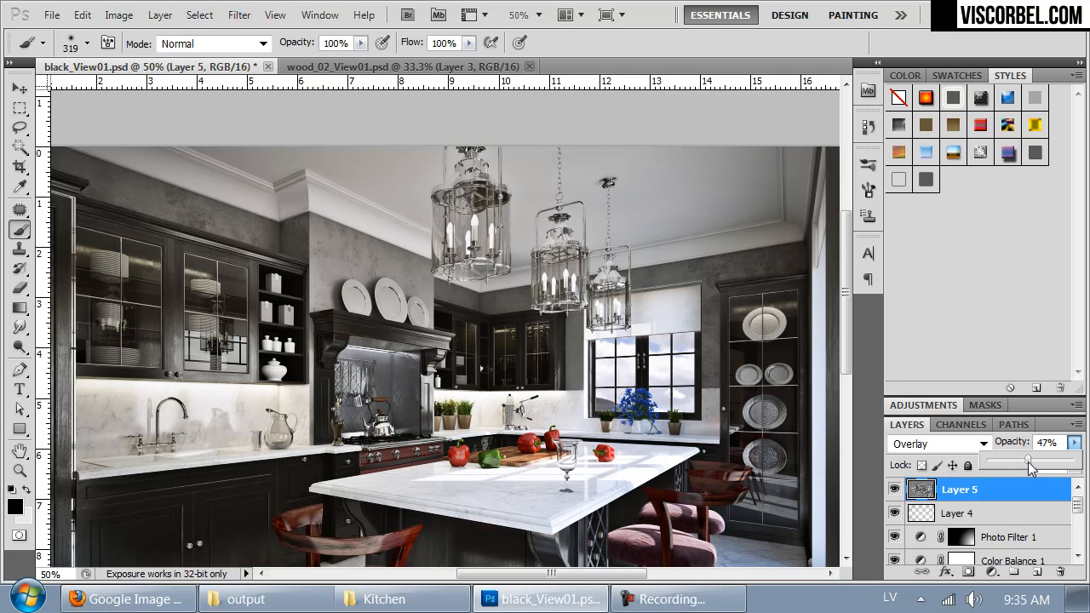
{"action": "left_click_drag", "start_coordinate": [562, 467], "coordinate": [627, 368]}
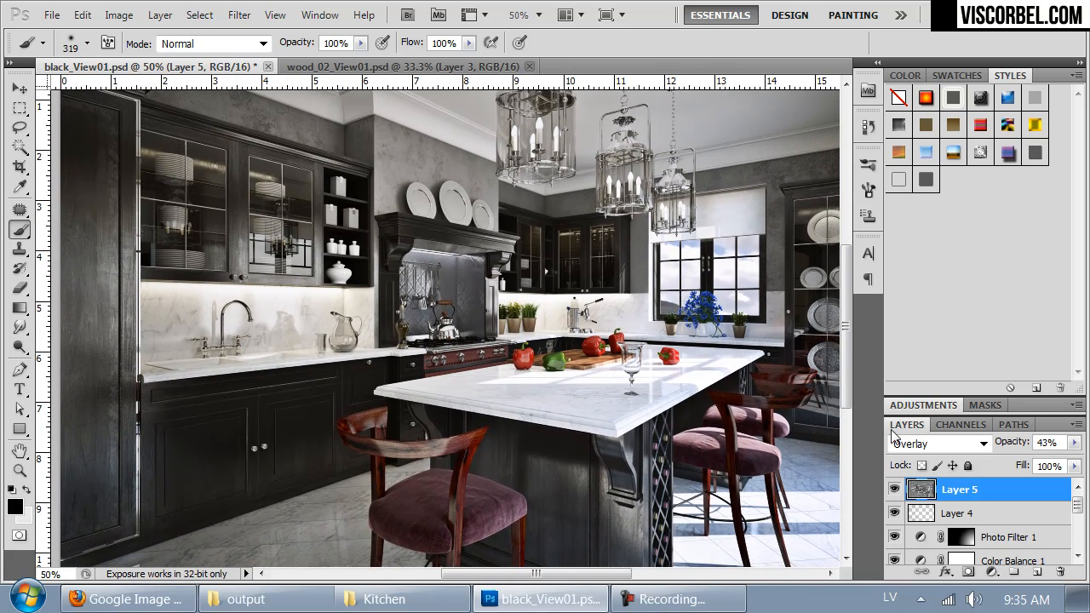
Step: Compare the kitchen image with and without the High Pass sharpening layer, leaving it on
{"action": "left_click", "coordinate": [894, 490]}
{"action": "left_click", "coordinate": [894, 490]}
{"action": "left_click", "coordinate": [894, 490]}
{"action": "left_click", "coordinate": [893, 489]}
{"action": "left_click", "coordinate": [894, 490]}
{"action": "left_click", "coordinate": [894, 490]}
{"action": "left_click", "coordinate": [894, 490]}
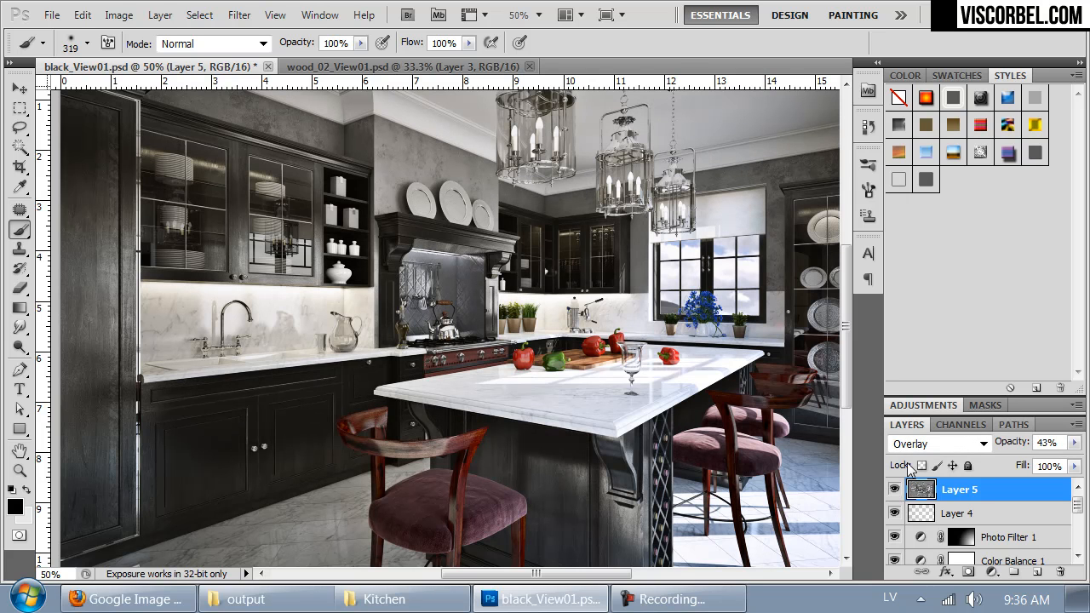
{"action": "key", "text": "ctrl+minus"}
{"action": "key", "text": "ctrl+plus"}
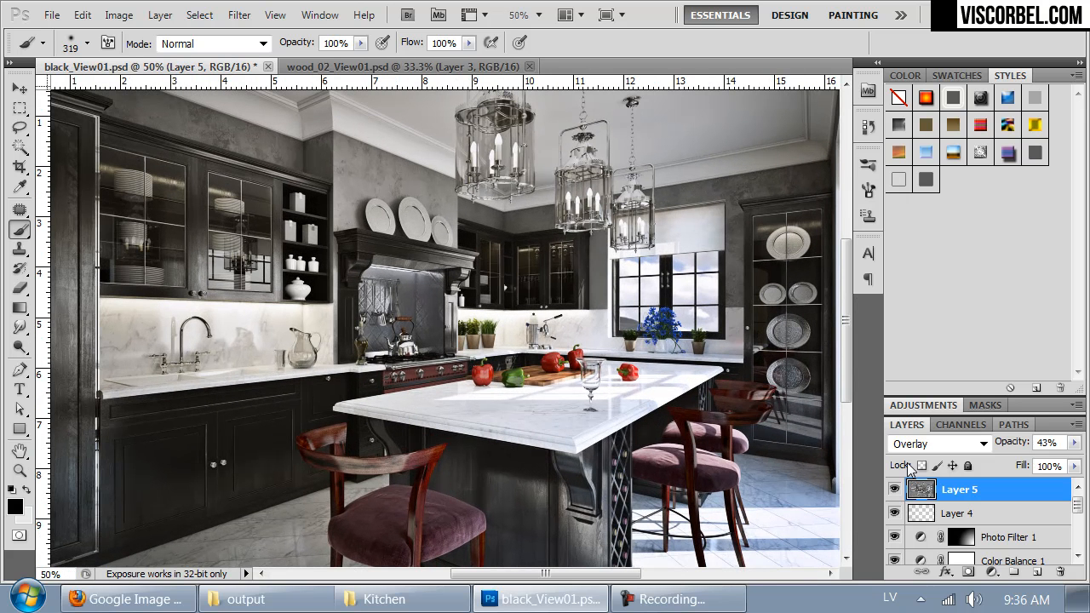
Step: Add a new empty layer above the High Pass layer
{"action": "left_click", "coordinate": [1035, 573]}
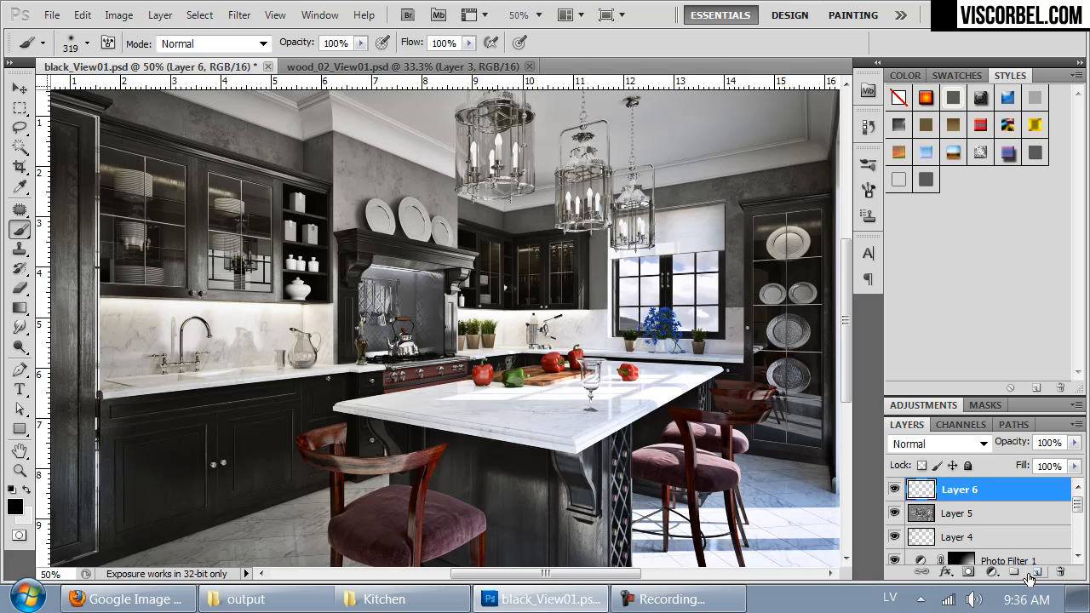
{"action": "left_click_drag", "start_coordinate": [692, 374], "coordinate": [579, 393]}
{"action": "key", "text": "ctrl+minus"}
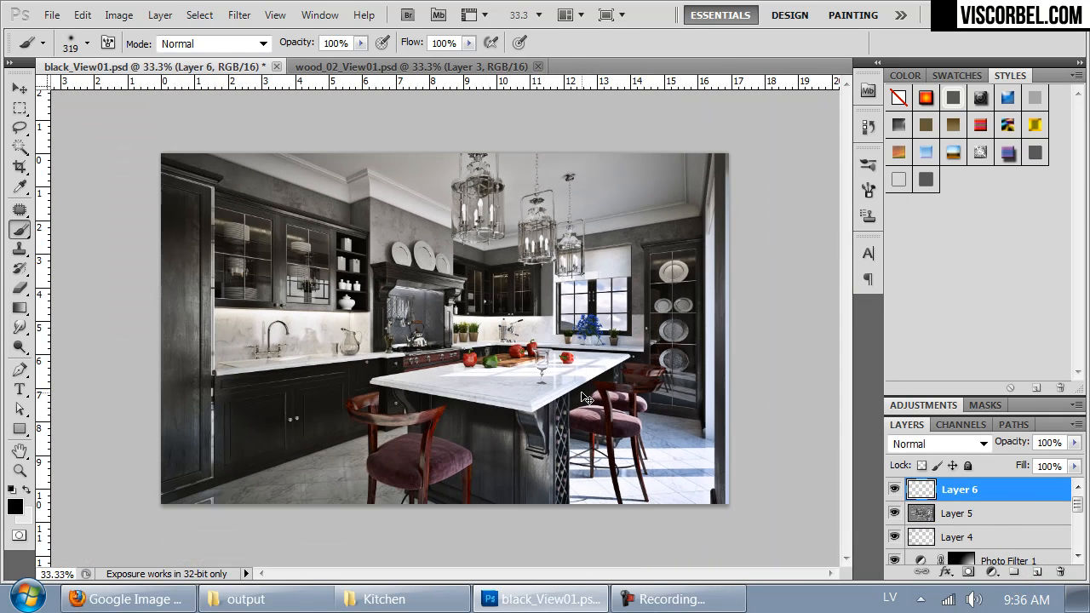
Step: Switch to wood_02_View01.psd, clear its selection and make Layer 5 copy the active layer
{"action": "key", "text": "ctrl+Tab"}
{"action": "scroll", "coordinate": [1025, 530], "scroll_direction": "up", "scroll_amount": 3}
{"action": "scroll", "coordinate": [1026, 529], "scroll_direction": "up", "scroll_amount": 1}
{"action": "left_click", "coordinate": [894, 496]}
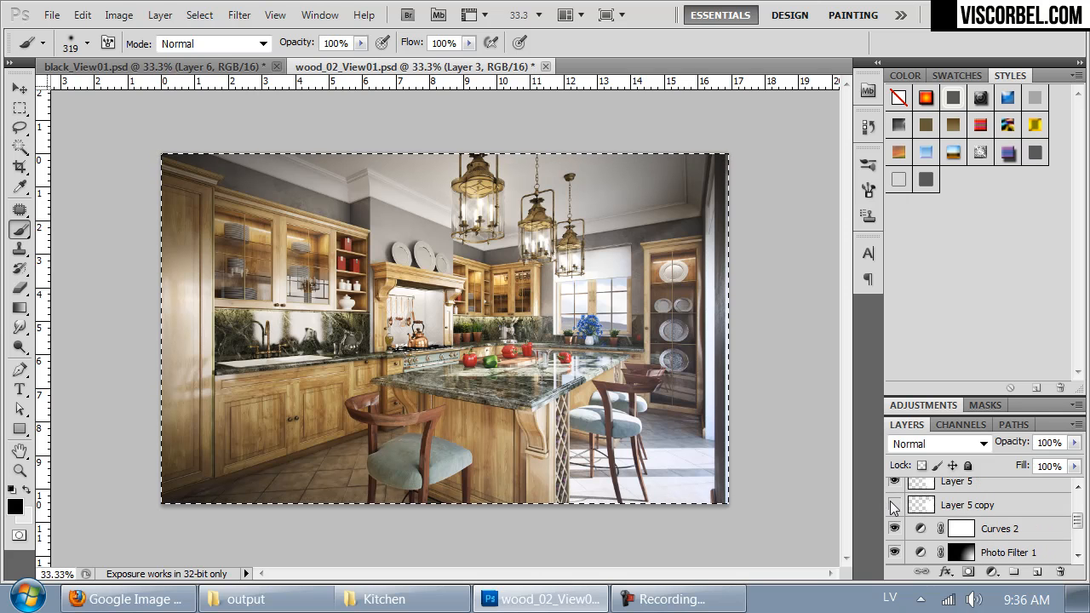
{"action": "left_click", "coordinate": [961, 504]}
{"action": "left_click", "coordinate": [957, 483], "text": "shift"}
{"action": "key", "text": "ctrl+d"}
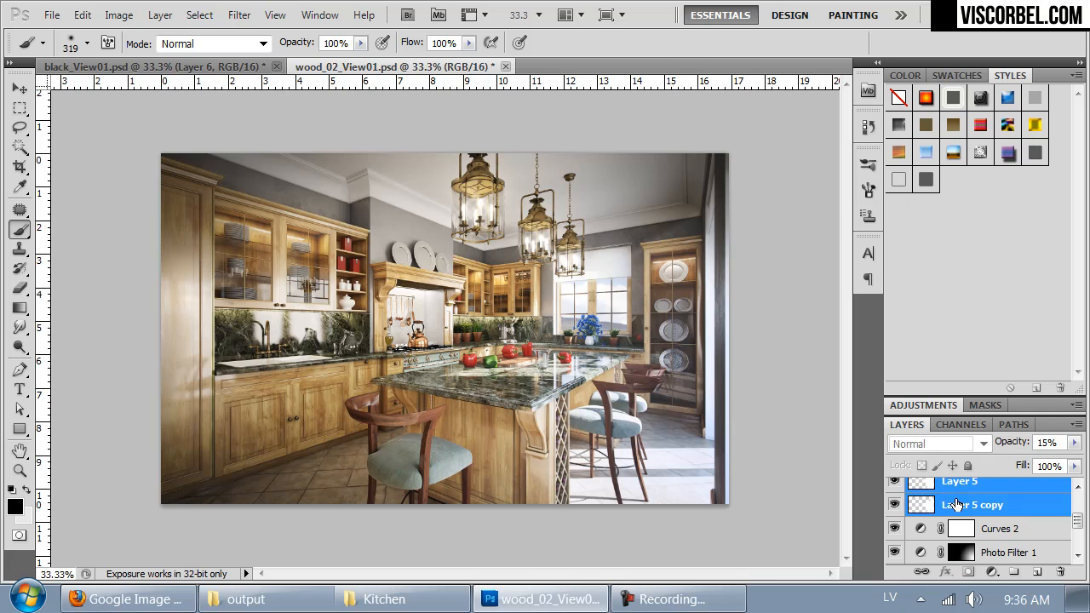
{"action": "left_click", "coordinate": [957, 504]}
Step: Copy the entire white glow from Layer 5 copy and paste it onto Layer 6 of black_View01.psd
{"action": "key", "text": "ctrl+a"}
{"action": "key", "text": "ctrl+Tab"}
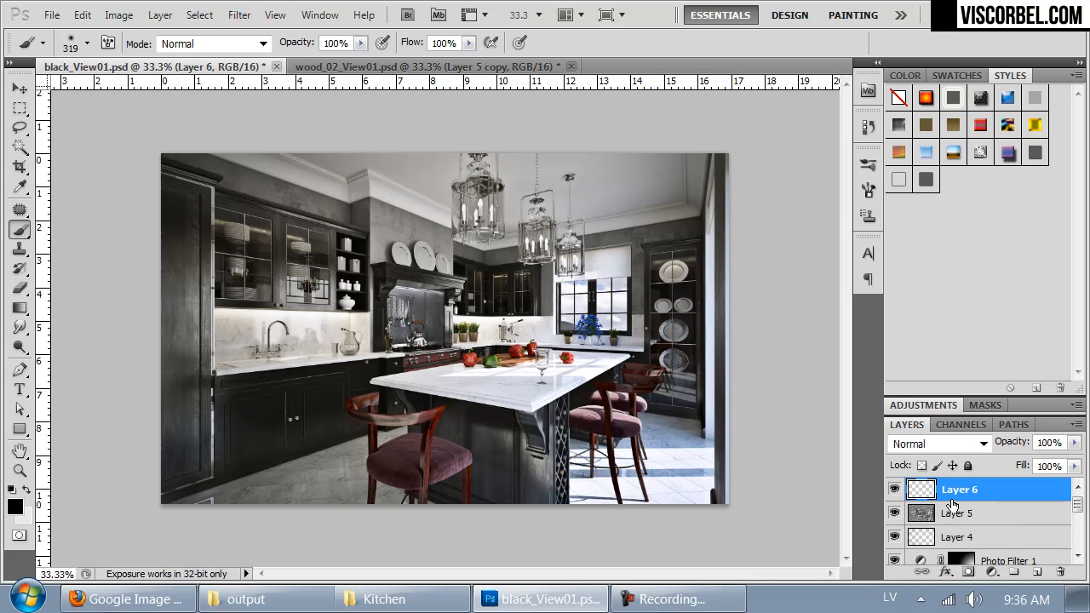
{"action": "key", "text": "ctrl+v"}
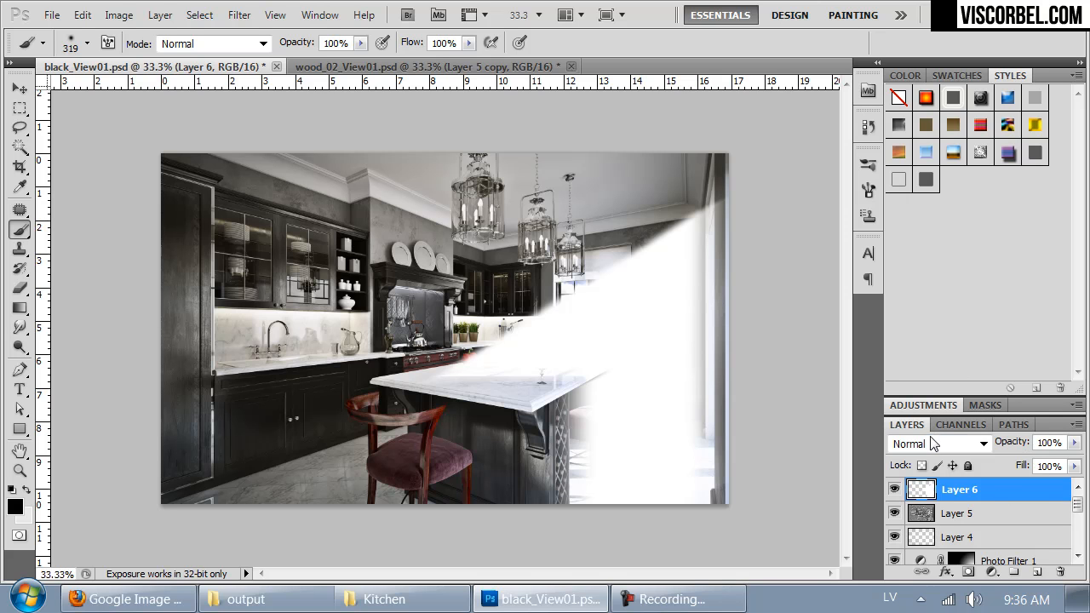
{"action": "mouse_move", "coordinate": [659, 423]}
{"action": "left_mouse_down"}
{"action": "mouse_move", "coordinate": [635, 386]}
{"action": "mouse_move", "coordinate": [661, 409]}
{"action": "left_mouse_up"}
{"action": "key", "text": "m"}
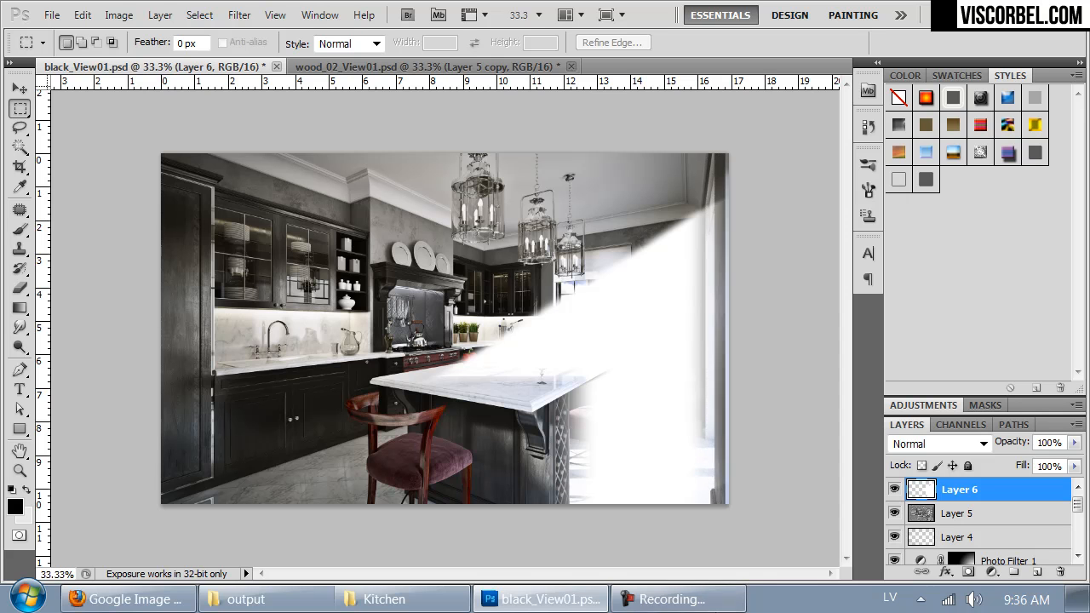
{"action": "key", "text": "ctrl+d"}
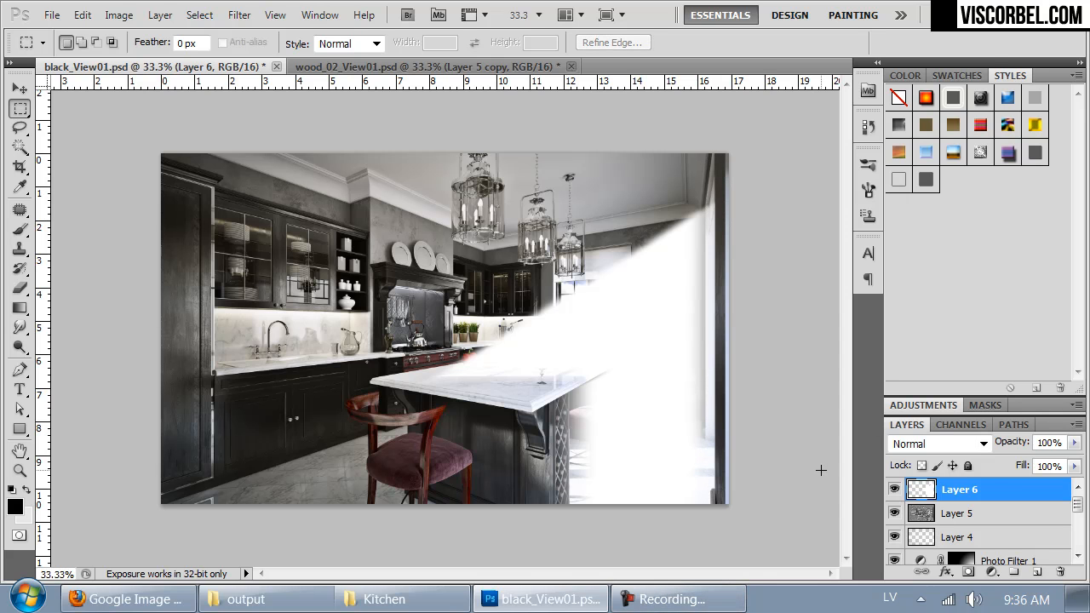
Step: Set the white glow on Layer 6 to Overlay blend mode at 15% opacity
{"action": "left_click", "coordinate": [939, 443]}
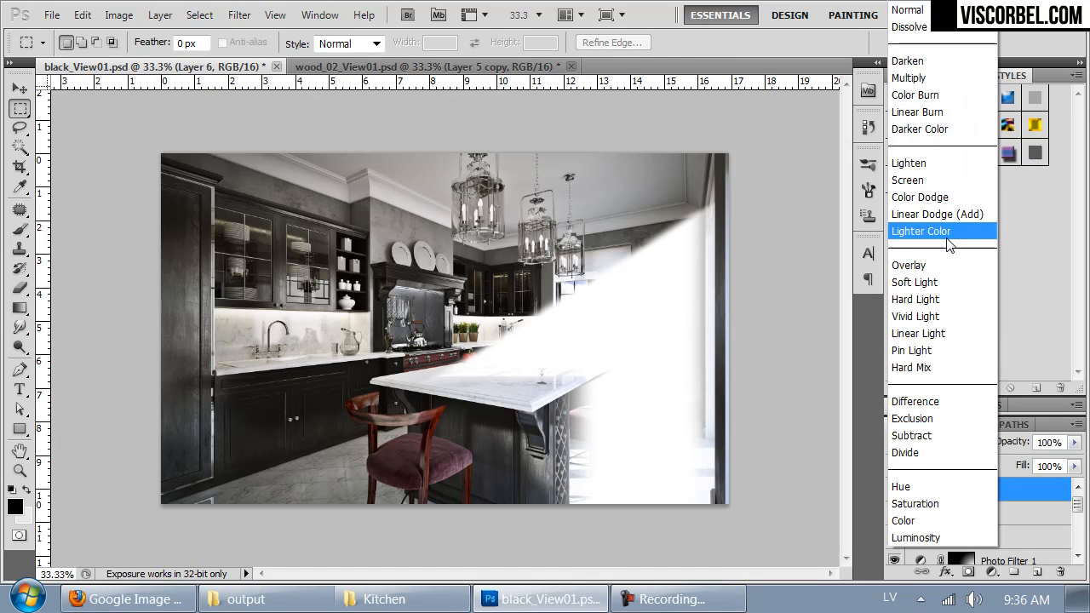
{"action": "left_click", "coordinate": [907, 266]}
{"action": "key", "text": "Up"}
{"action": "key", "text": "Down"}
{"action": "key", "text": "Down"}
{"action": "key", "text": "Up"}
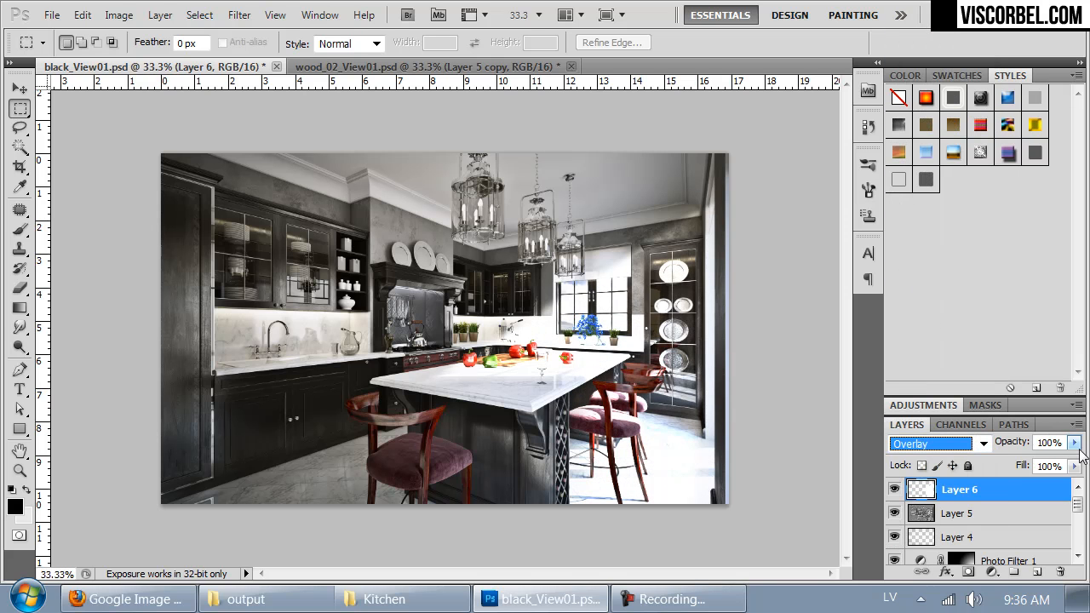
{"action": "left_click", "coordinate": [1073, 442]}
{"action": "left_click_drag", "start_coordinate": [995, 466], "coordinate": [1000, 463]}
Step: Duplicate Layer 6 and set the duplicate to Normal blend mode at 10% opacity
{"action": "key", "text": "ctrl+j"}
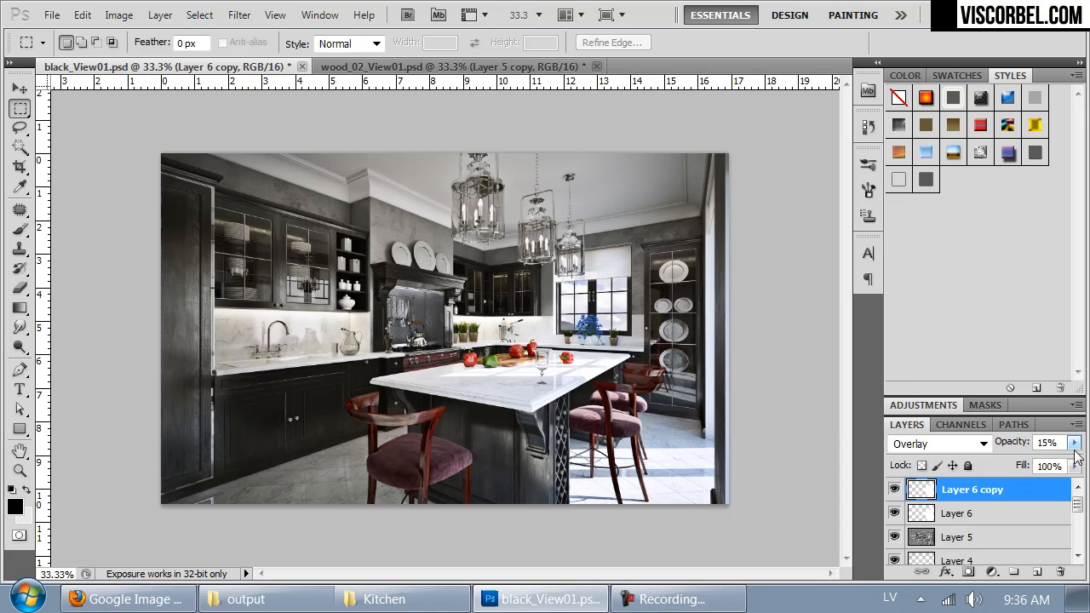
{"action": "left_click", "coordinate": [954, 444]}
{"action": "left_click", "coordinate": [913, 10]}
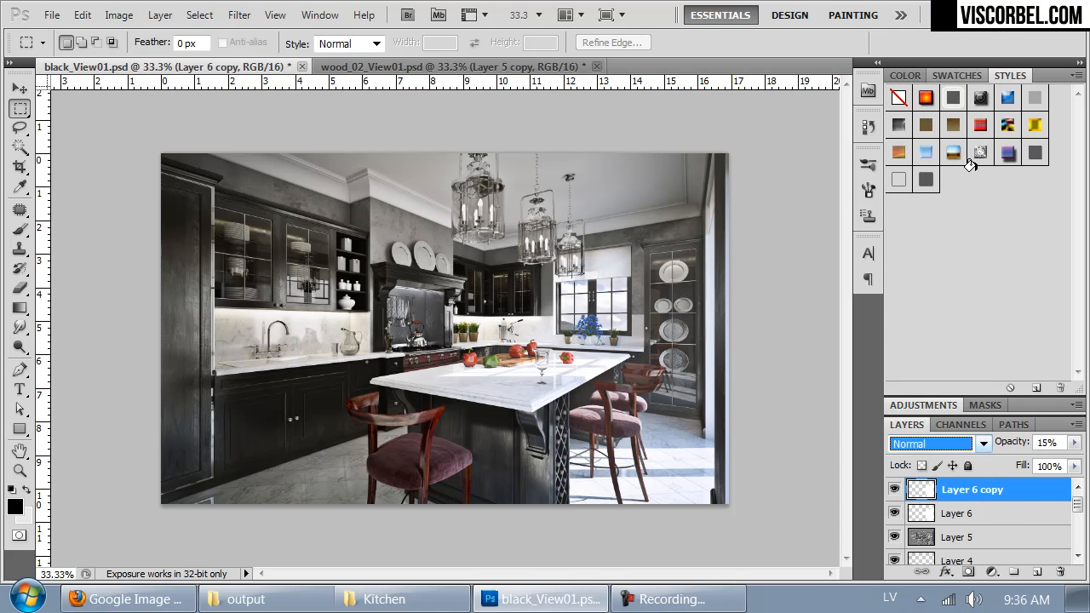
{"action": "left_click", "coordinate": [1074, 443]}
{"action": "left_click_drag", "start_coordinate": [999, 464], "coordinate": [998, 464]}
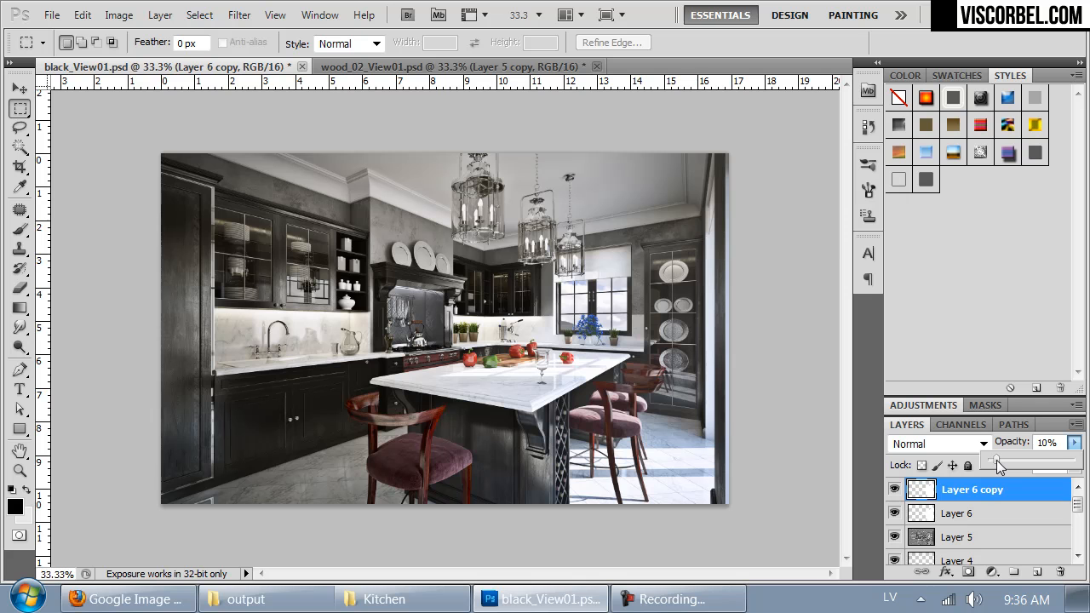
Step: Compare the overall look of black_View01.psd with wood_02_View01.psd, checking the light and glow around the lamps and window
{"action": "left_click", "coordinate": [794, 224]}
{"action": "key", "text": "ctrl+plus"}
{"action": "key", "text": "ctrl+Tab"}
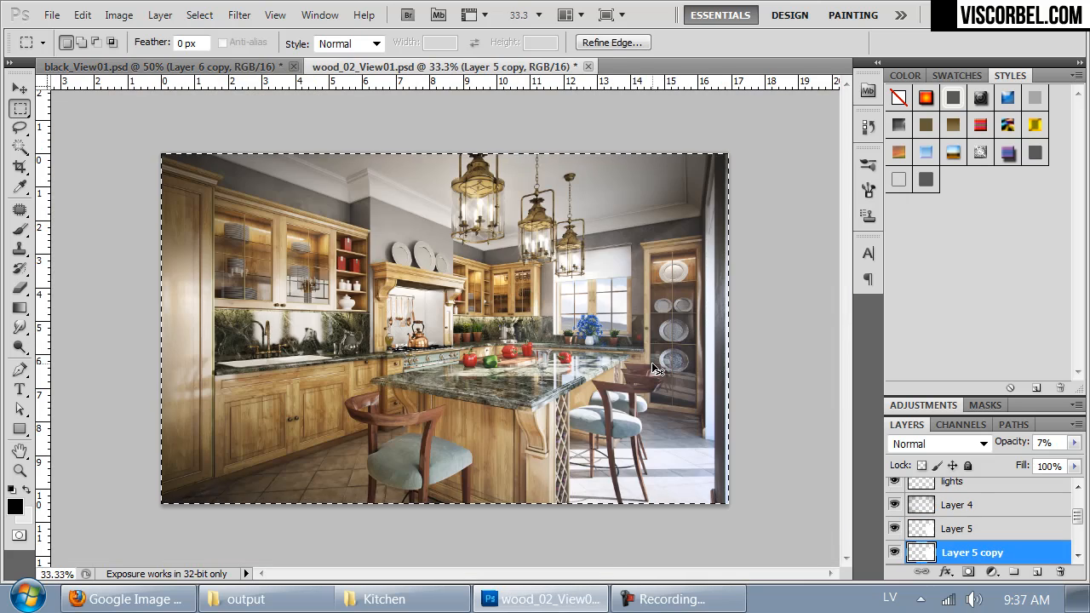
{"action": "key", "text": "ctrl+Tab"}
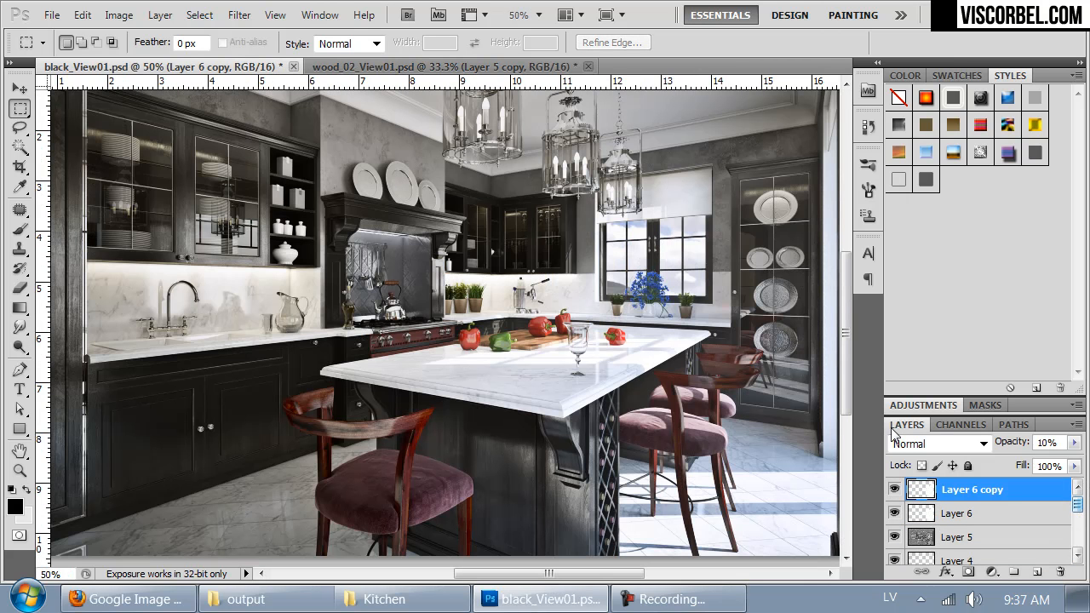
{"action": "key", "text": "ctrl+Tab"}
{"action": "key", "text": "ctrl+Tab"}
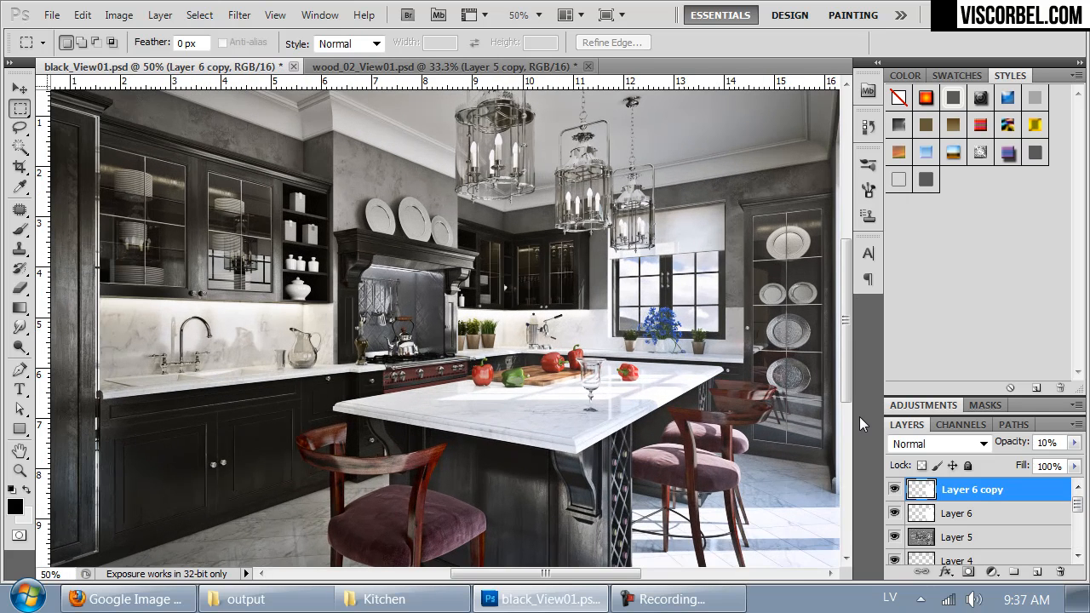
{"action": "left_click_drag", "start_coordinate": [706, 397], "coordinate": [663, 487]}
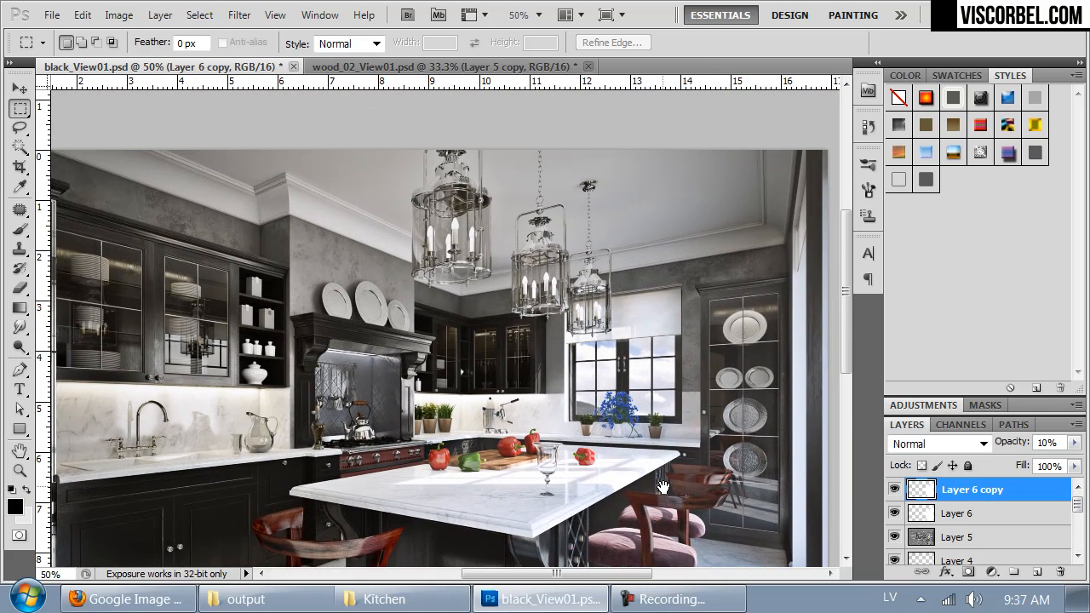
Step: Copy the contents of the lights and lights copy 4 layers from wood_02_View01.psd onto separate new layers in black_View01.psd
{"action": "left_click", "coordinate": [431, 68]}
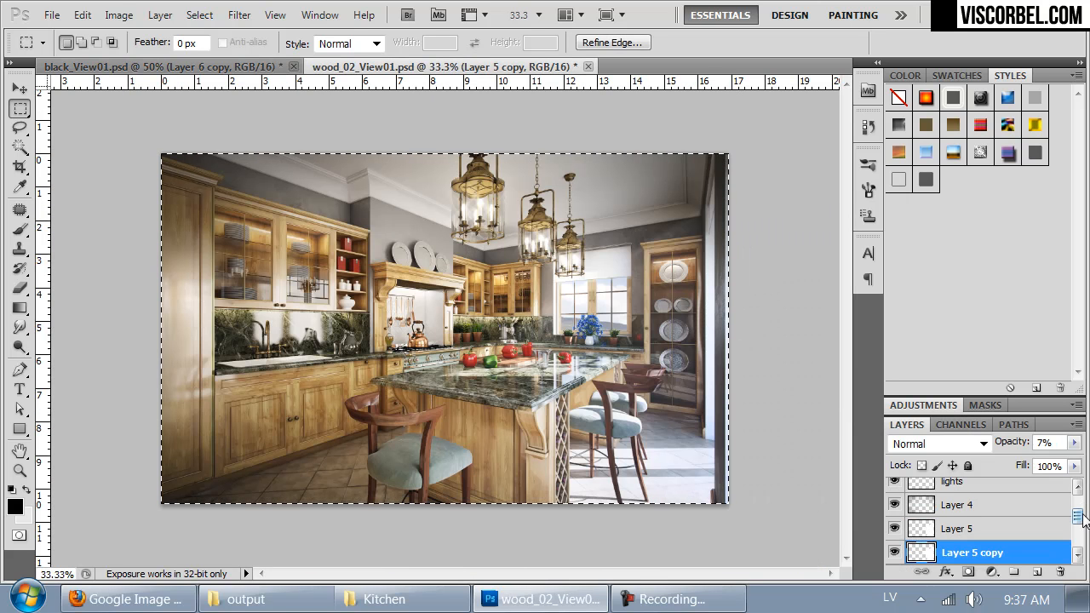
{"action": "scroll", "coordinate": [1083, 515], "scroll_direction": "up", "scroll_amount": 1}
{"action": "left_click", "coordinate": [922, 508]}
{"action": "scroll", "coordinate": [985, 524], "scroll_direction": "up", "scroll_amount": 2}
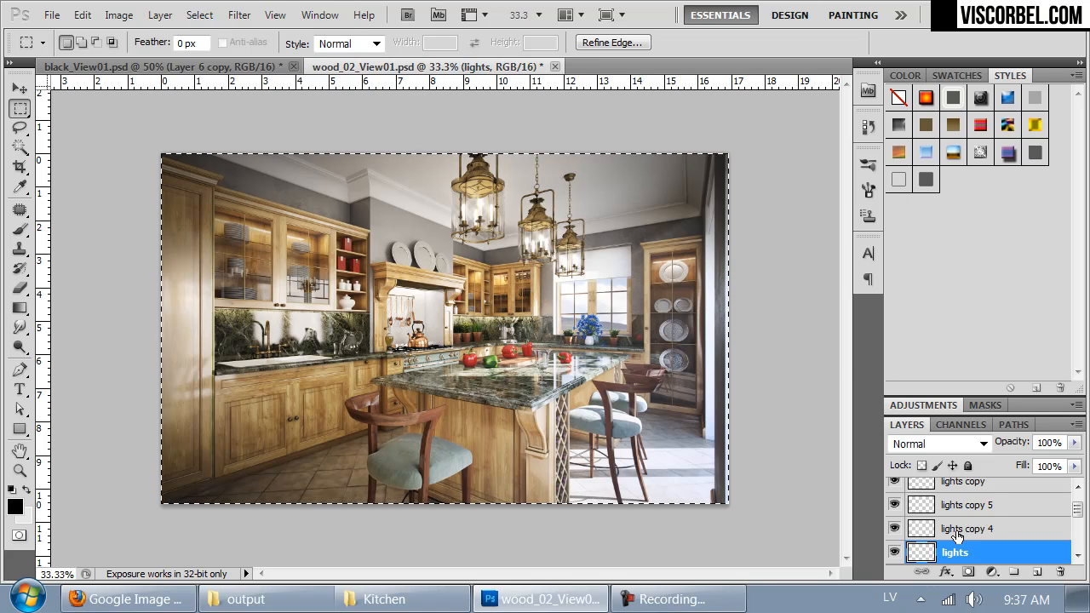
{"action": "key", "text": "ctrl+Tab"}
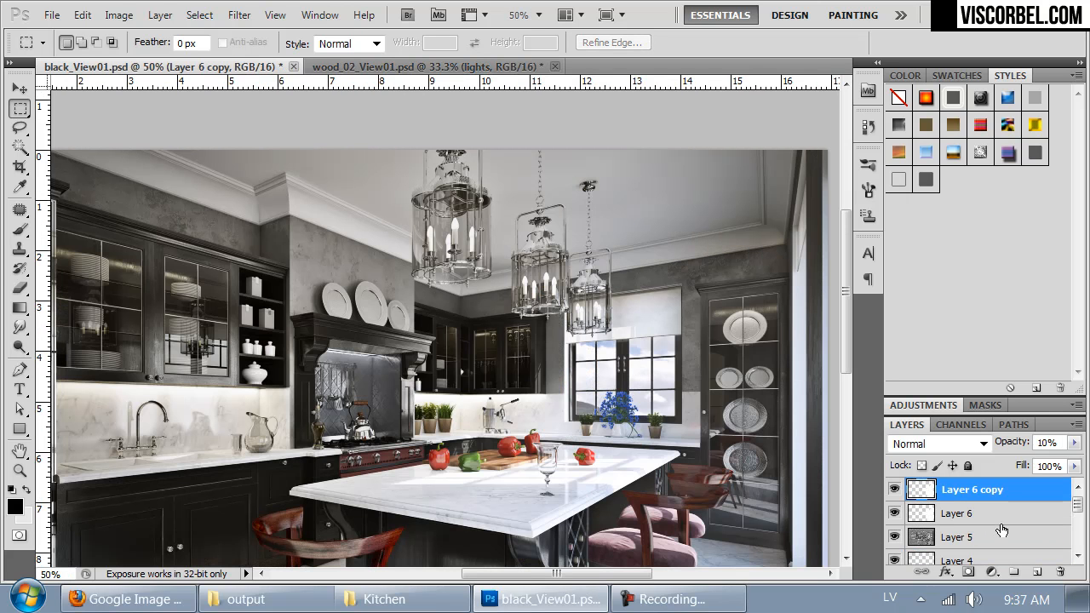
{"action": "key", "text": "ctrl+v"}
{"action": "key", "text": "ctrl+Tab"}
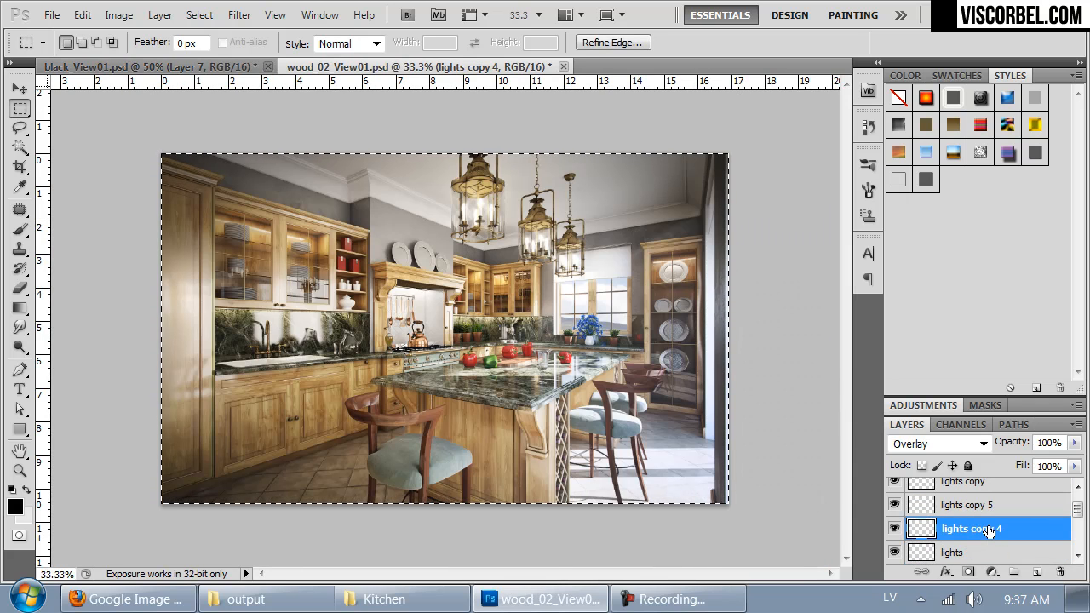
{"action": "key", "text": "ctrl+Tab"}
{"action": "key", "text": "ctrl+v"}
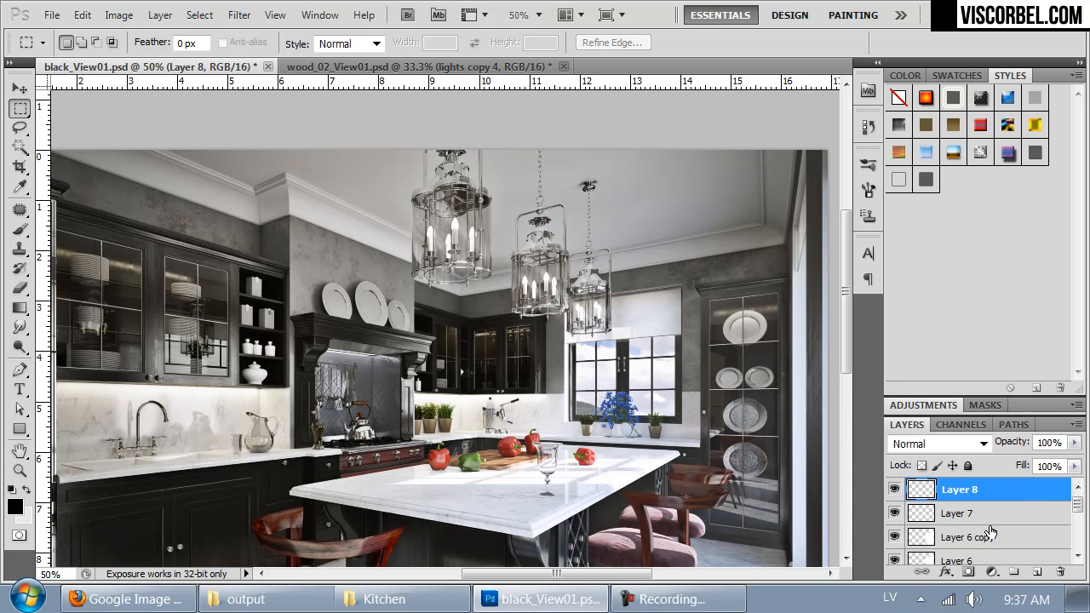
Step: Copy the contents of lights copy 5 and lights copy from wood_02_View01.psd onto separate new layers in black_View01.psd
{"action": "key", "text": "ctrl+Tab"}
{"action": "key", "text": "ctrl+j"}
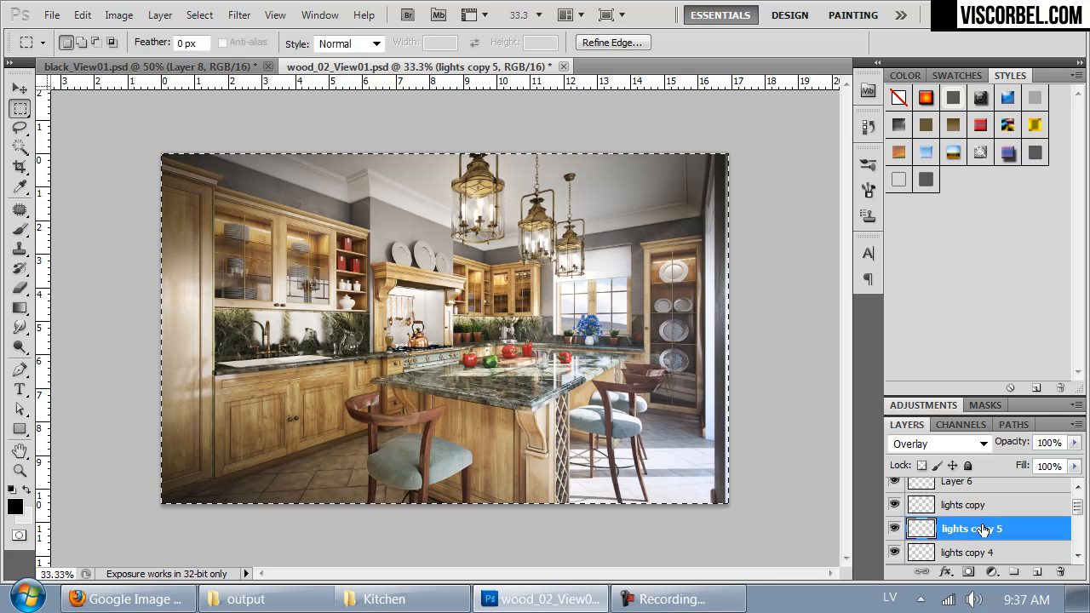
{"action": "key", "text": "ctrl+Tab"}
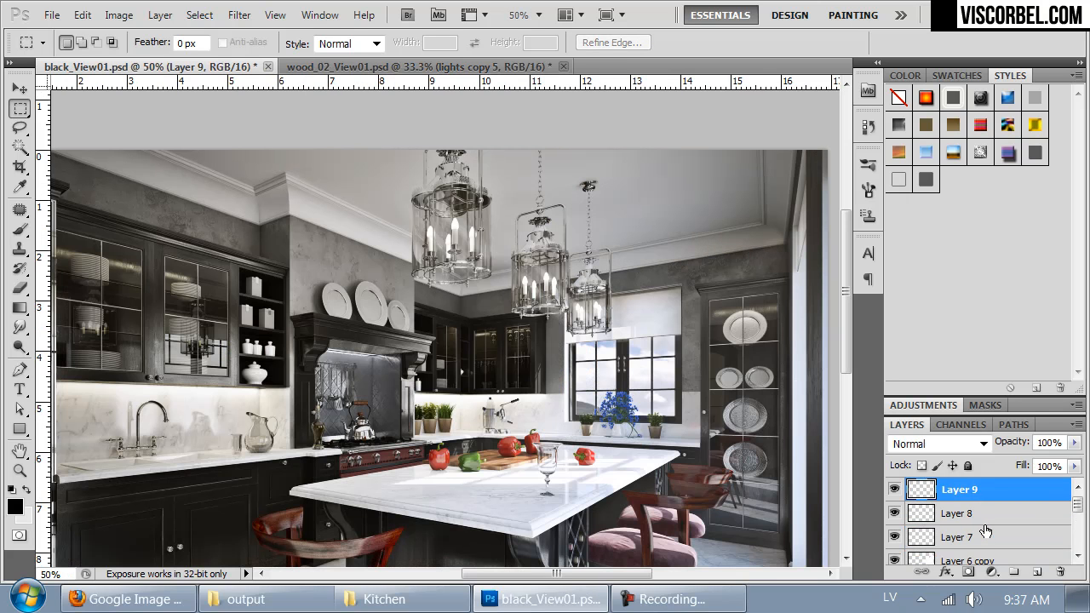
{"action": "key", "text": "ctrl+v"}
{"action": "key", "text": "ctrl+Tab"}
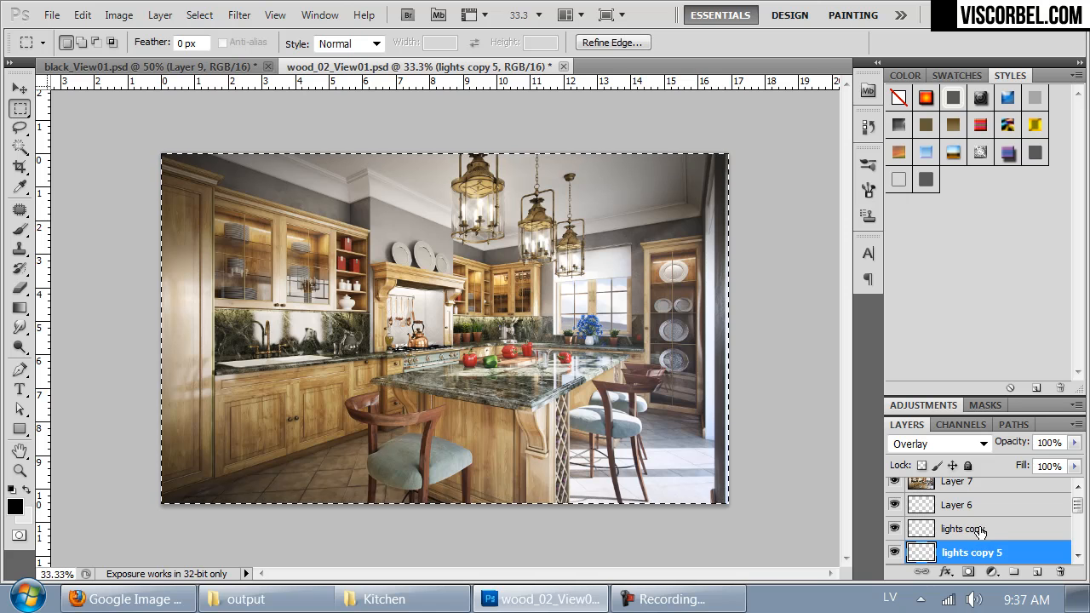
{"action": "left_click", "coordinate": [979, 529]}
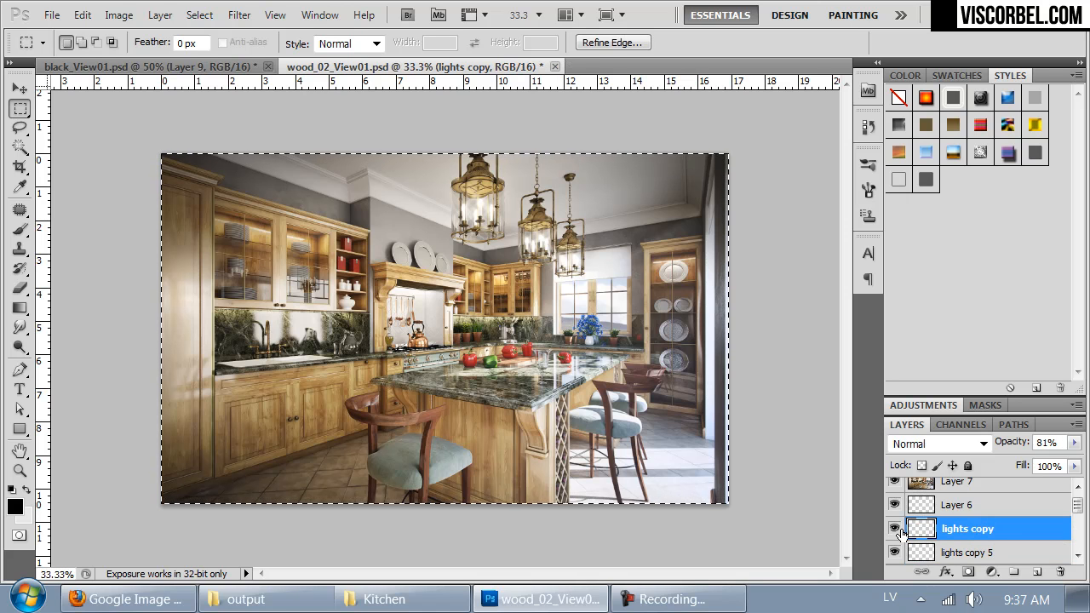
{"action": "key", "text": "ctrl+Tab"}
{"action": "key", "text": "ctrl+v"}
Step: Try strengthening the lamp glow by duplicating Layer 9 twice and Layer 8 once, and undo the duplicates
{"action": "left_click_drag", "start_coordinate": [603, 490], "coordinate": [608, 409]}
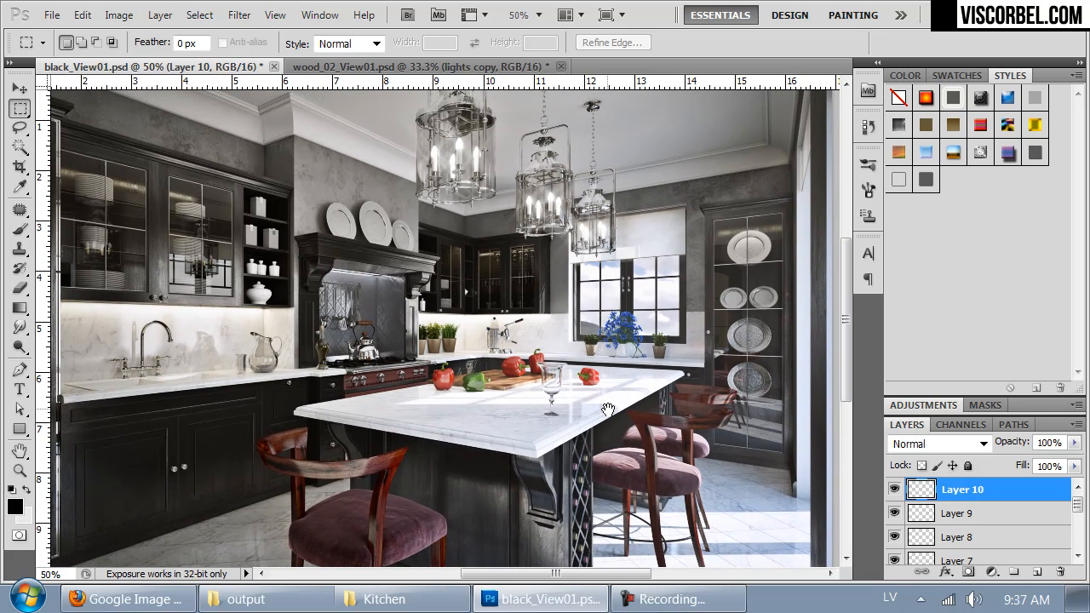
{"action": "left_click", "coordinate": [937, 514]}
{"action": "key", "text": "ctrl+j"}
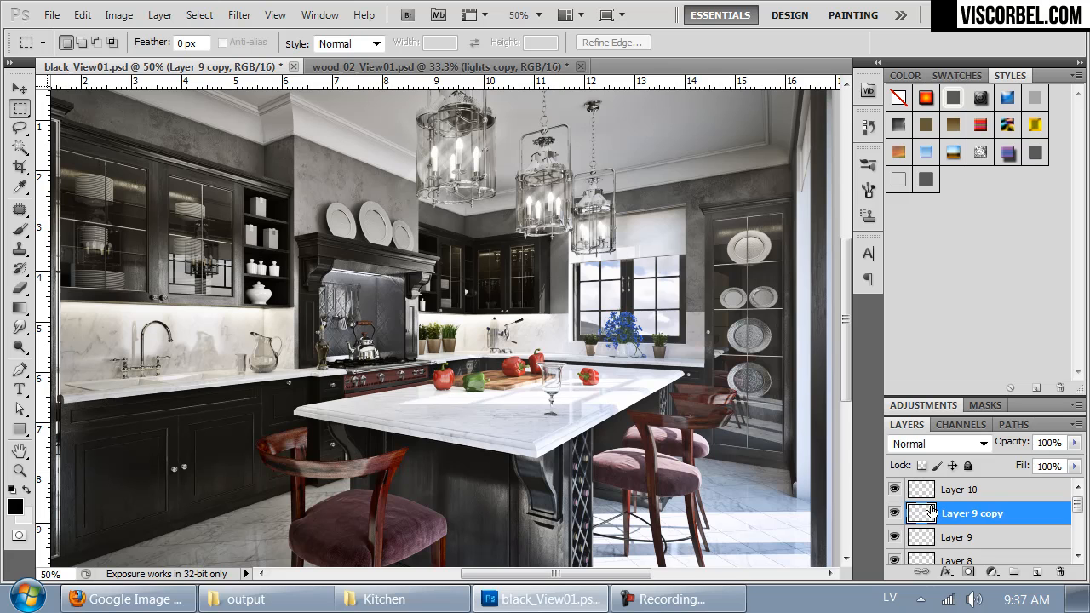
{"action": "left_click", "coordinate": [984, 540]}
{"action": "key", "text": "ctrl+j"}
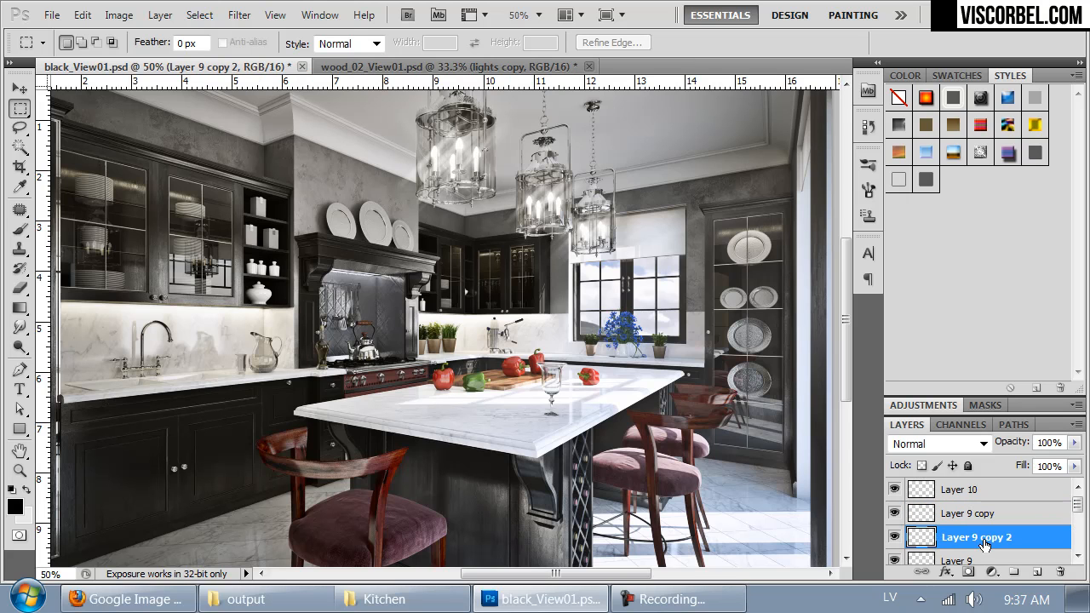
{"action": "key", "text": "ctrl+z"}
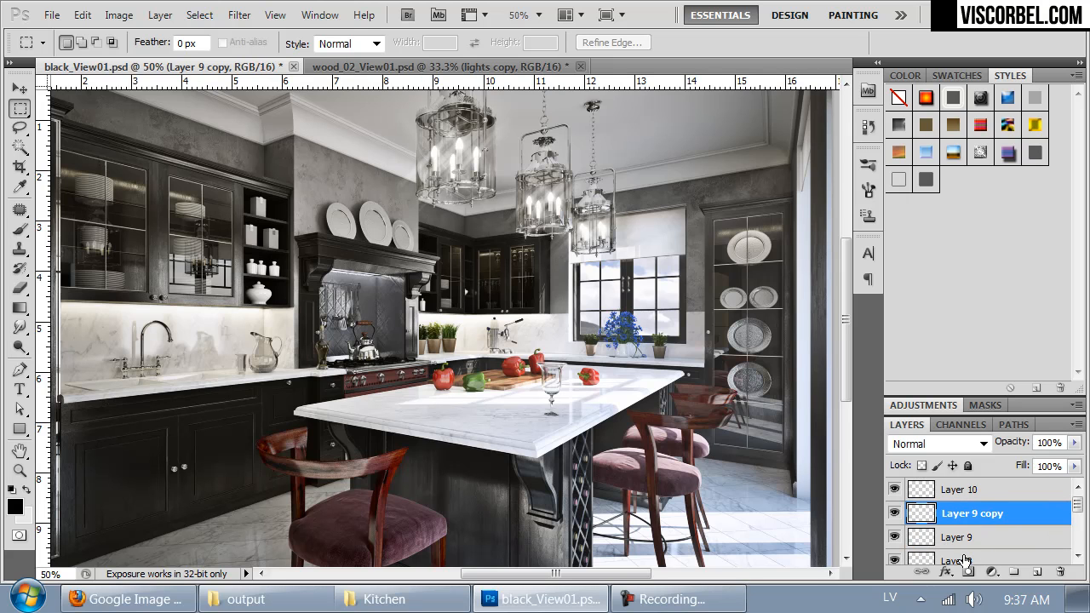
{"action": "key", "text": "ctrl+alt+z"}
{"action": "left_click", "coordinate": [959, 544]}
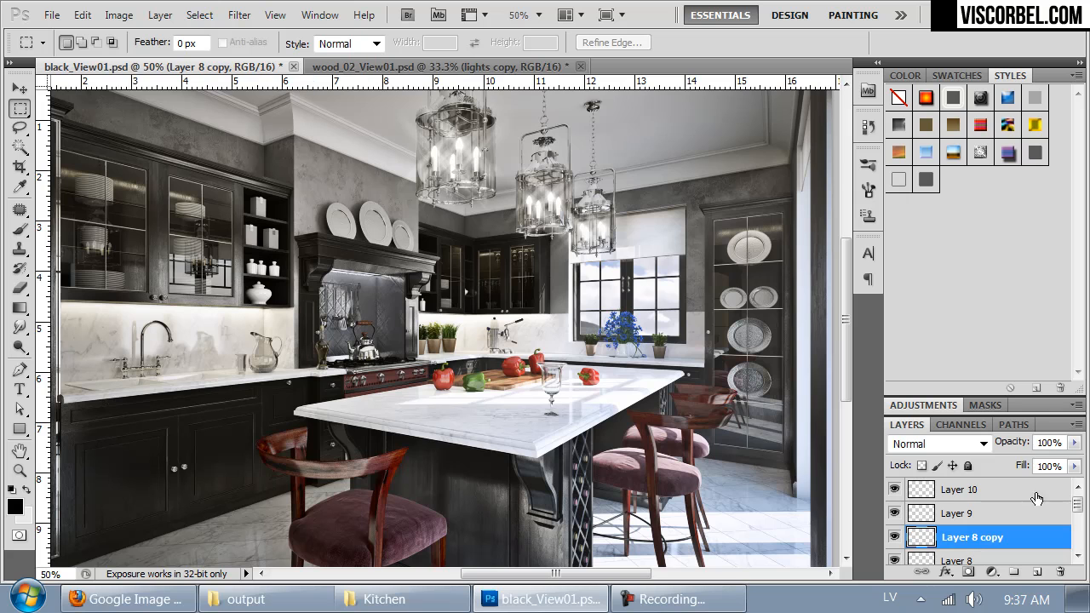
{"action": "key", "text": "ctrl+alt+z"}
Step: Set Layer 8 to 62% opacity and Overlay blend mode
{"action": "left_click_drag", "start_coordinate": [1073, 443], "coordinate": [1043, 466]}
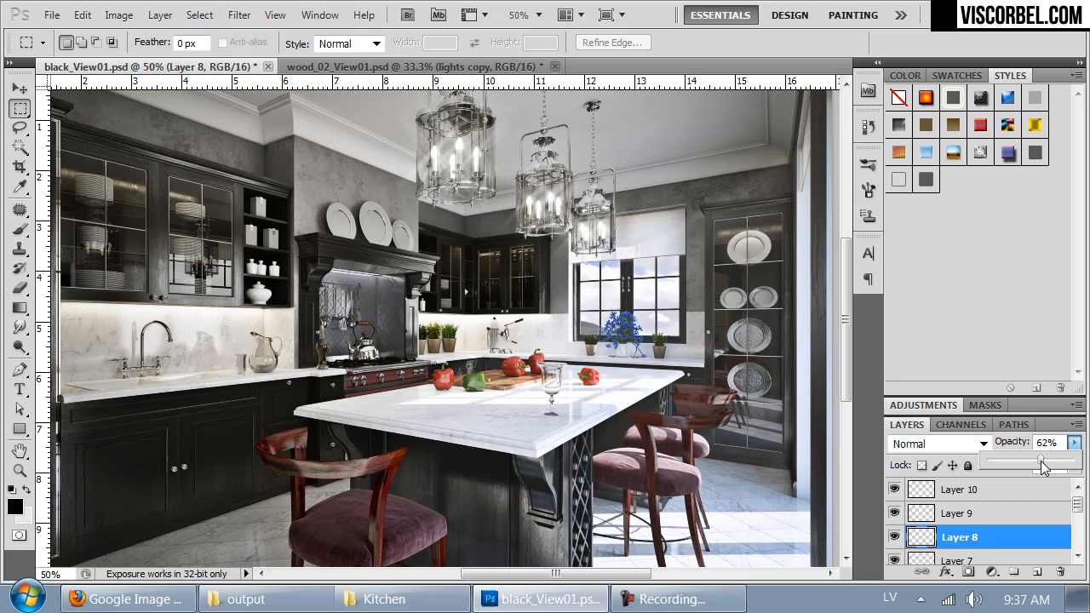
{"action": "left_click", "coordinate": [938, 449]}
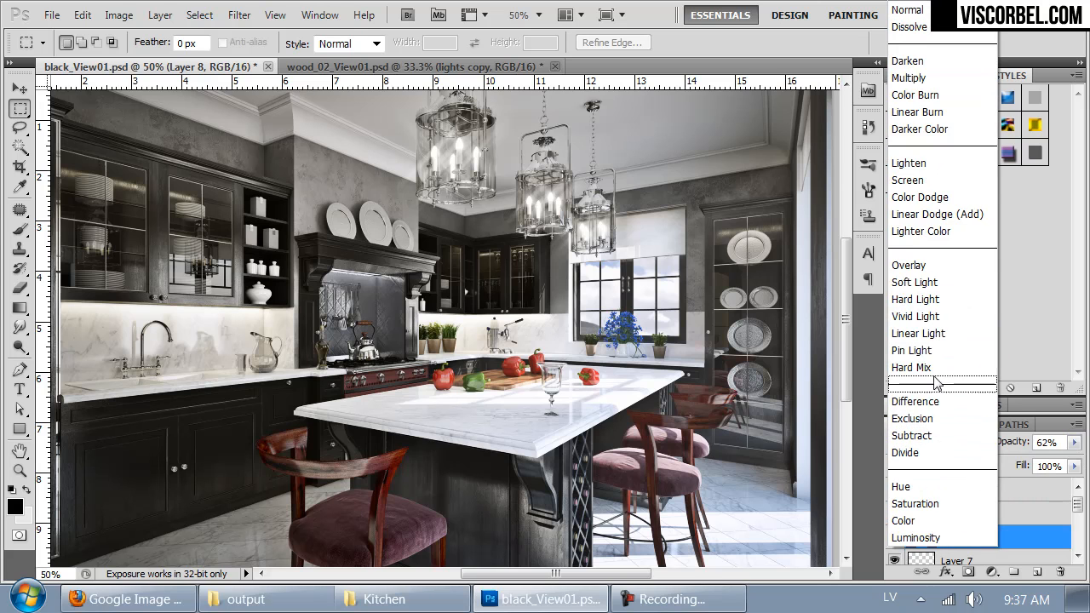
{"action": "left_click", "coordinate": [913, 266]}
{"action": "key", "text": "Up"}
{"action": "key", "text": "Up"}
{"action": "key", "text": "Down"}
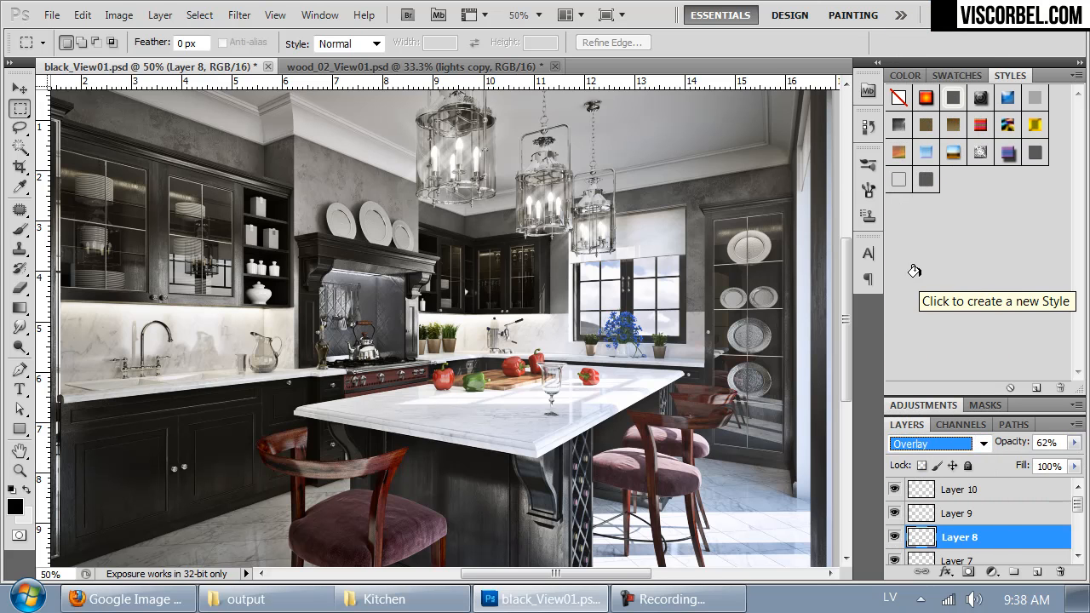
Step: Set Layer 9 to Overlay blend mode and check the lamp glow across the whole kitchen
{"action": "left_click", "coordinate": [940, 551]}
{"action": "left_click", "coordinate": [940, 506]}
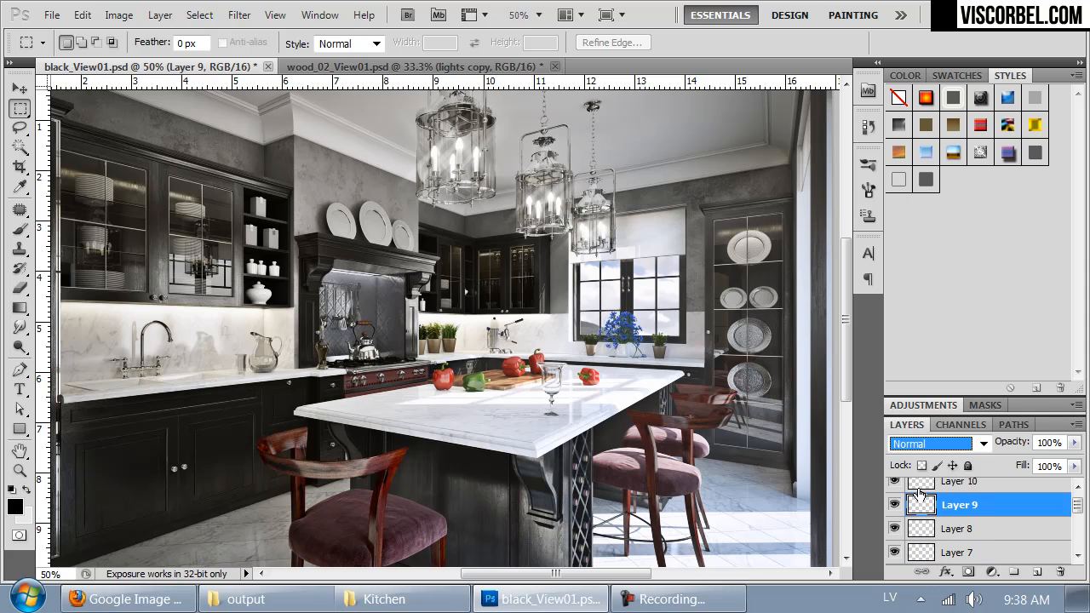
{"action": "left_click", "coordinate": [896, 506]}
{"action": "left_click", "coordinate": [895, 507]}
{"action": "left_click", "coordinate": [936, 443]}
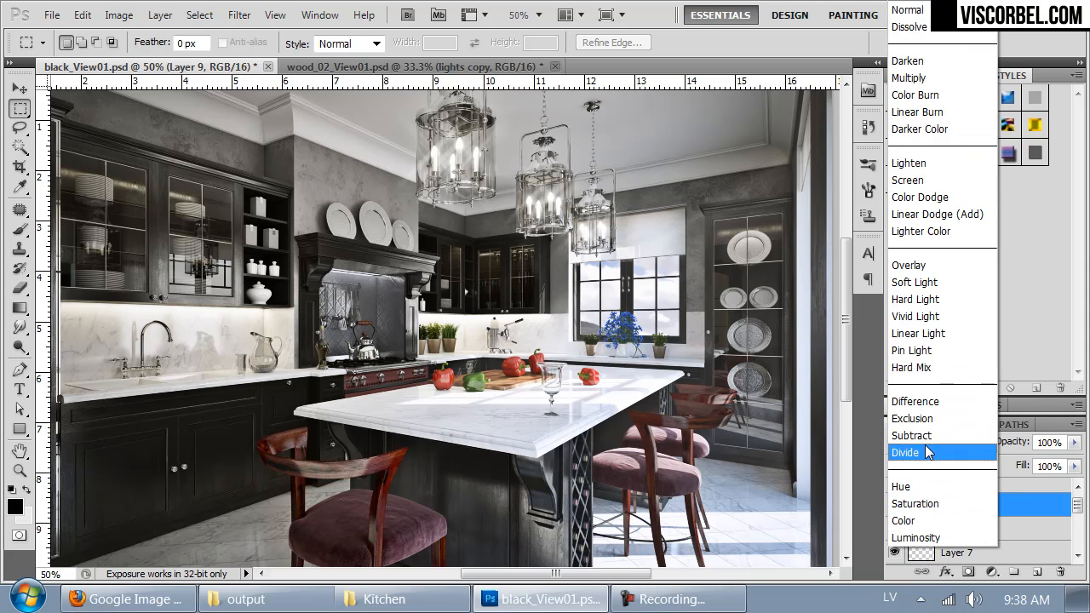
{"action": "left_click", "coordinate": [926, 270]}
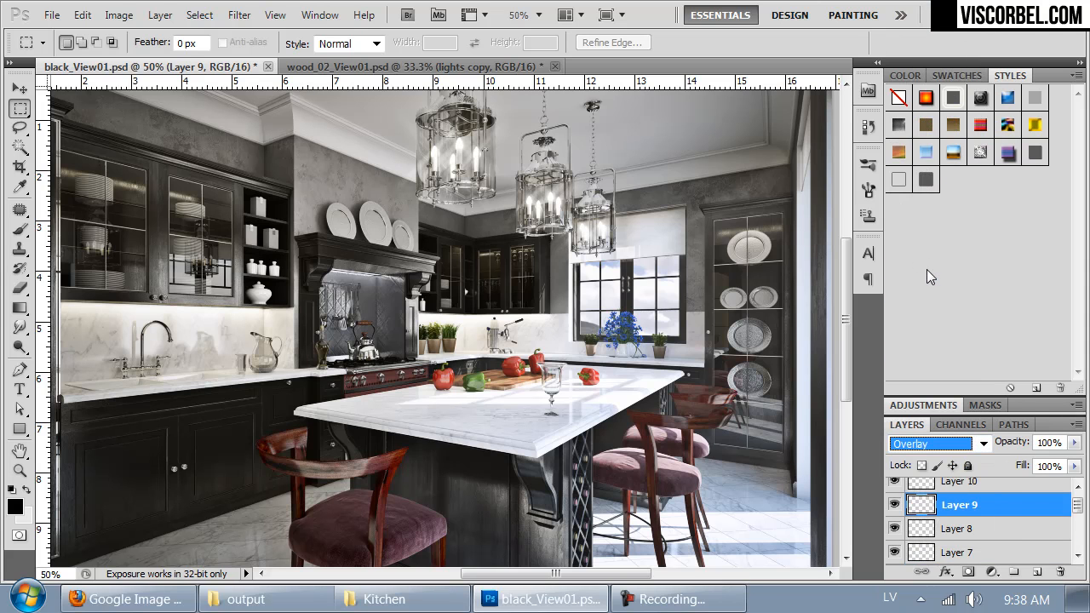
{"action": "left_click_drag", "start_coordinate": [689, 435], "coordinate": [696, 370]}
{"action": "key", "text": "ctrl+minus"}
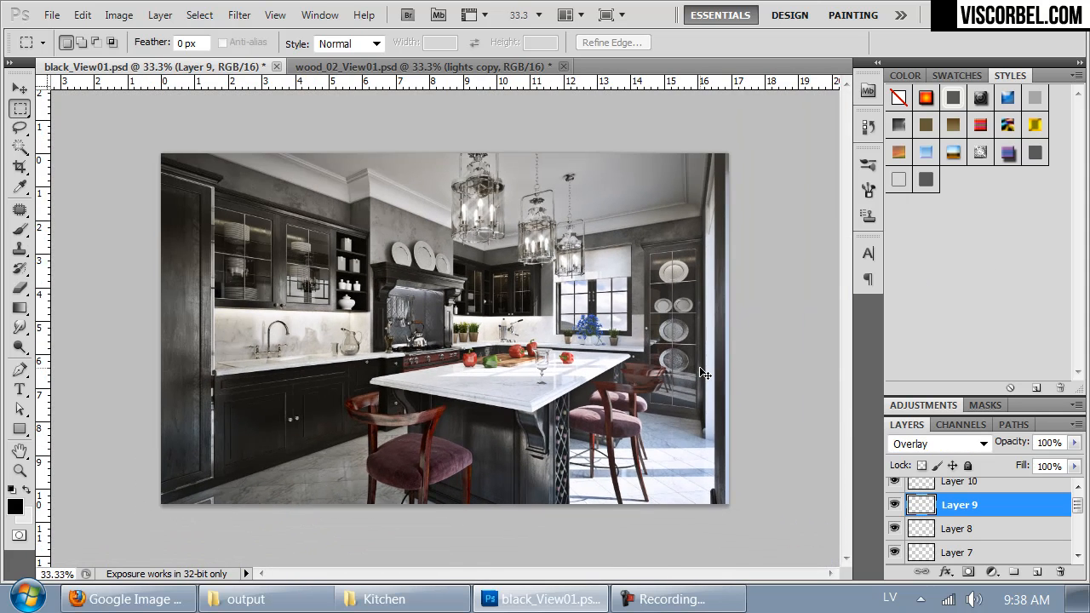
{"action": "key", "text": "ctrl+plus"}
{"action": "left_click_drag", "start_coordinate": [576, 381], "coordinate": [549, 378]}
Step: Add a Hue/Saturation adjustment layer above Layer 10 with Saturation set to -5
{"action": "left_click", "coordinate": [1077, 486]}
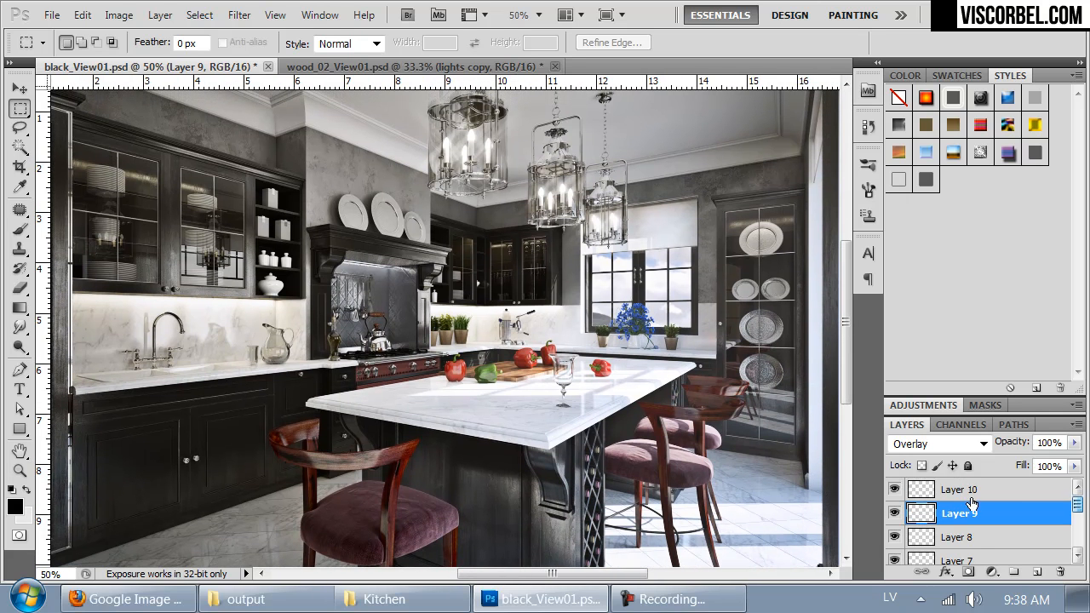
{"action": "left_click", "coordinate": [962, 498]}
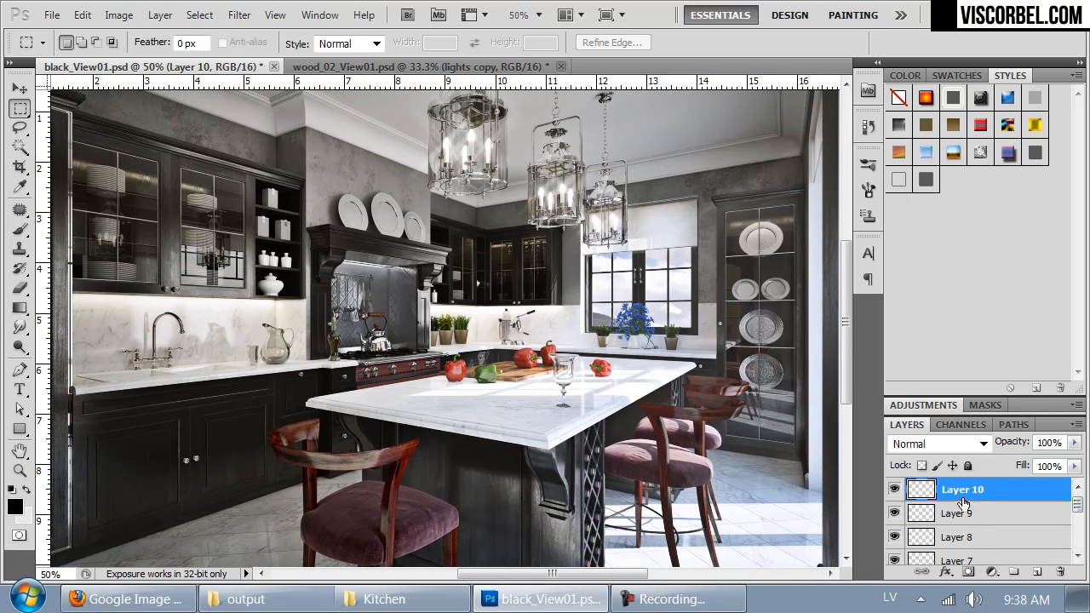
{"action": "left_click", "coordinate": [119, 16]}
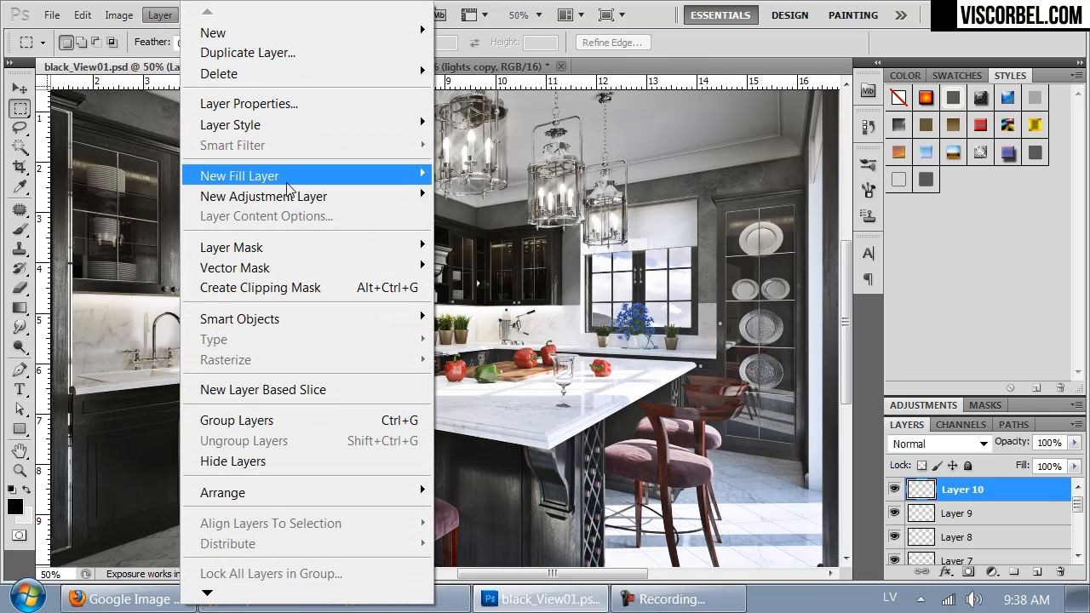
{"action": "mouse_move", "coordinate": [289, 198]}
{"action": "left_click", "coordinate": [81, 306]}
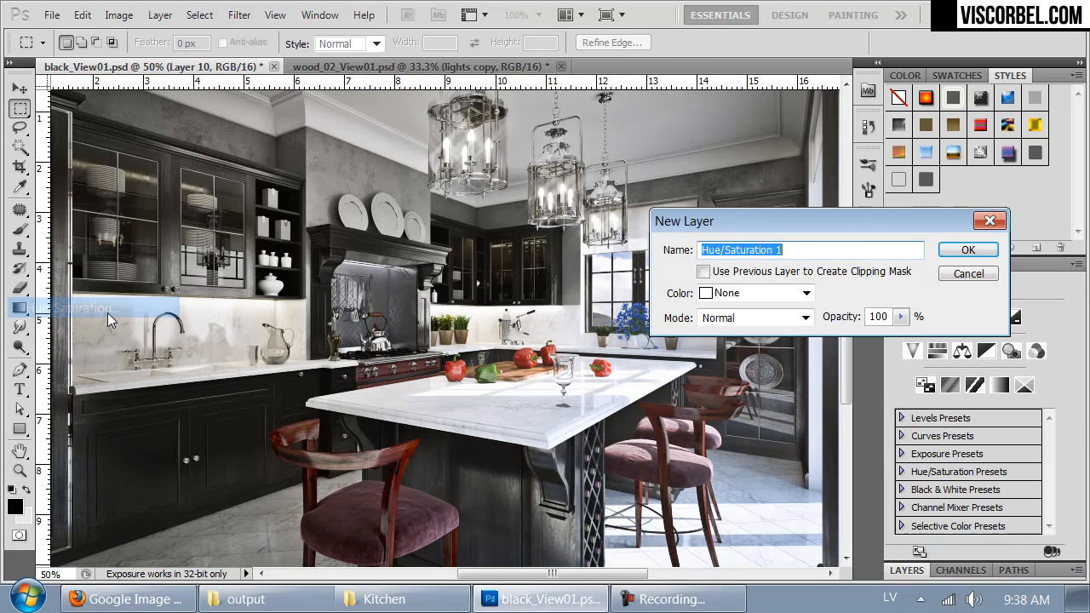
{"action": "left_click", "coordinate": [956, 251]}
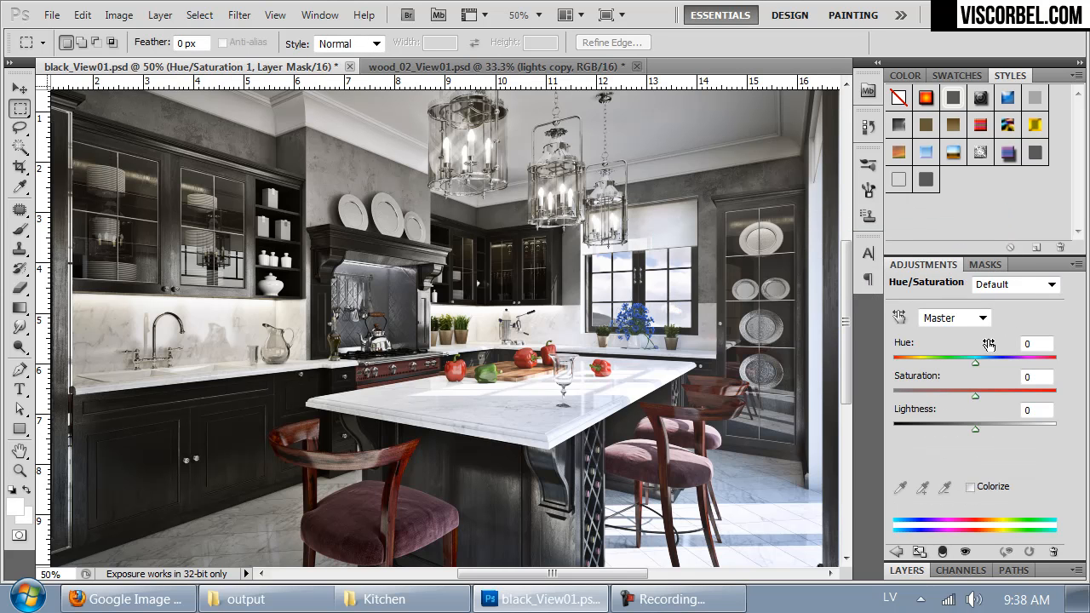
{"action": "left_click_drag", "start_coordinate": [978, 396], "coordinate": [970, 397]}
{"action": "scroll", "coordinate": [734, 410], "scroll_direction": "down", "scroll_amount": 2}
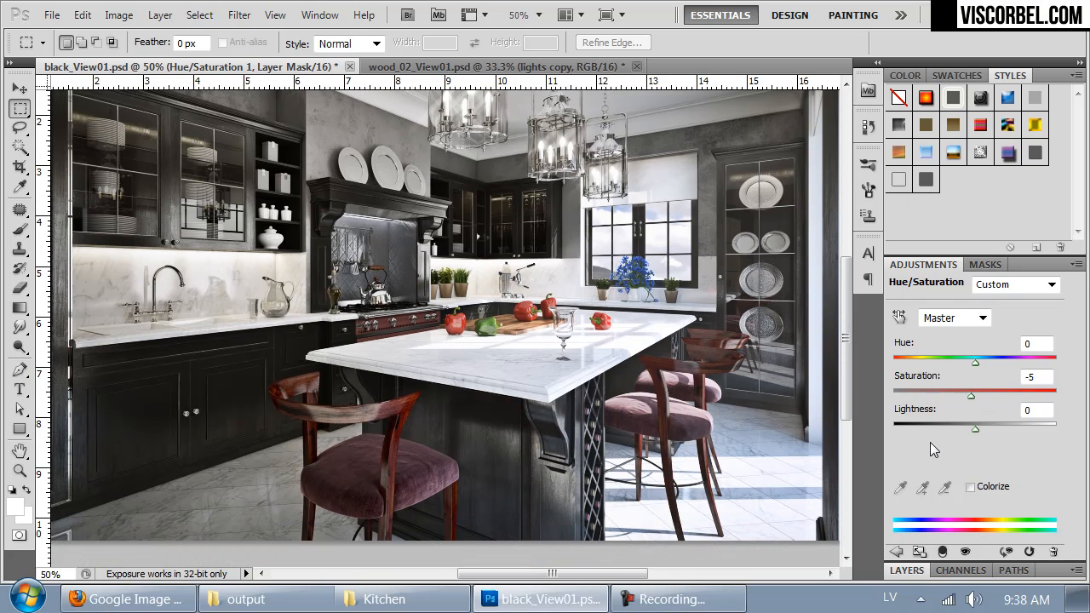
Step: Examine the desaturated black kitchen at full and closer view and compare it with wood_02_View01.psd
{"action": "left_click_drag", "start_coordinate": [542, 196], "coordinate": [547, 228]}
{"action": "key", "text": "ctrl+minus"}
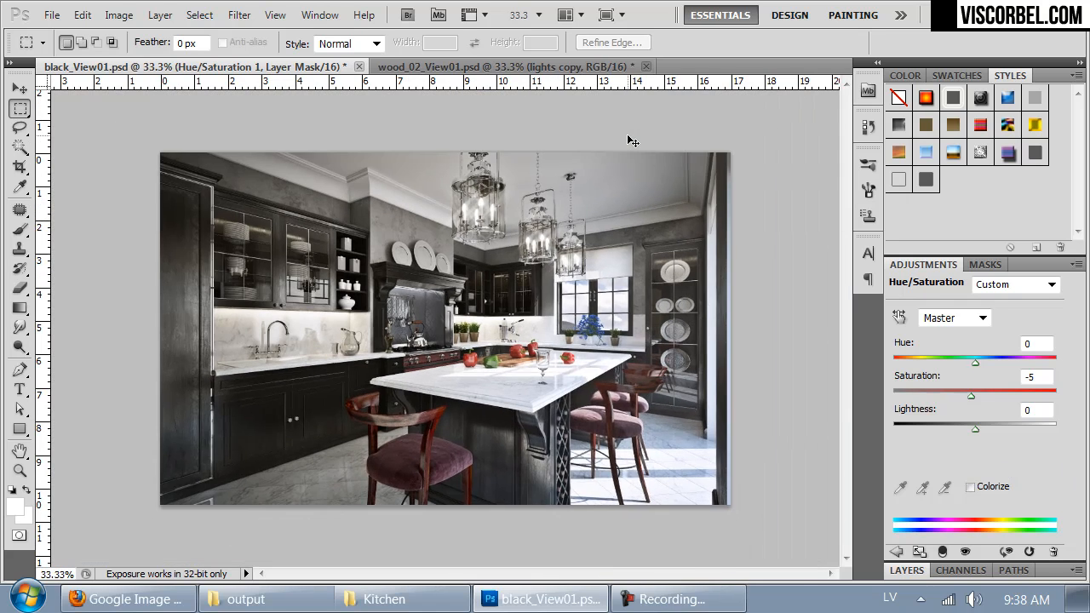
{"action": "key", "text": "ctrl+plus"}
{"action": "left_click_drag", "start_coordinate": [511, 274], "coordinate": [473, 304]}
{"action": "left_click", "coordinate": [458, 68]}
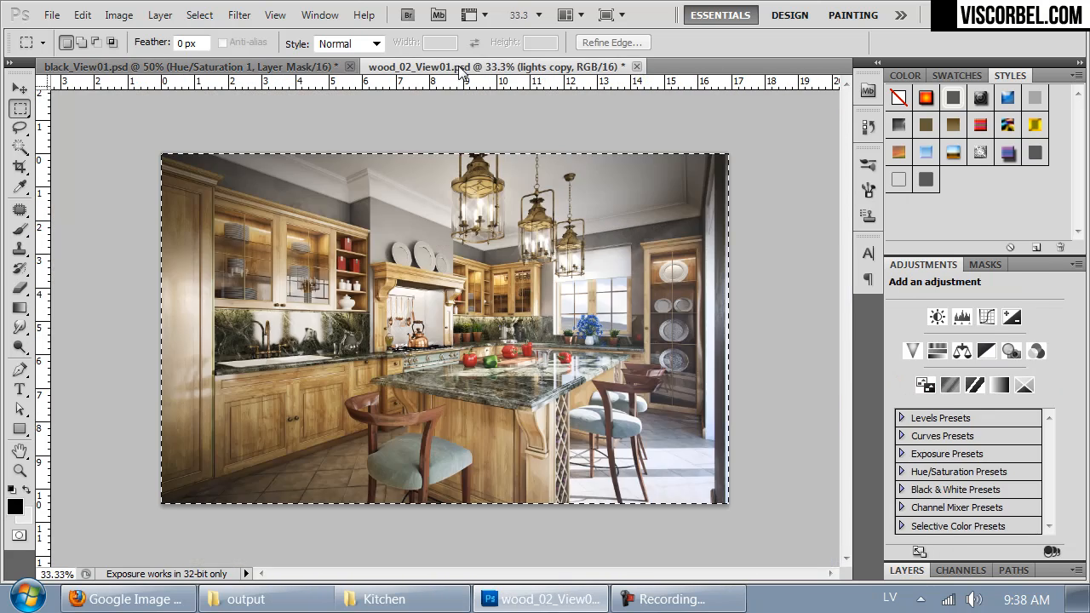
{"action": "left_click", "coordinate": [291, 68]}
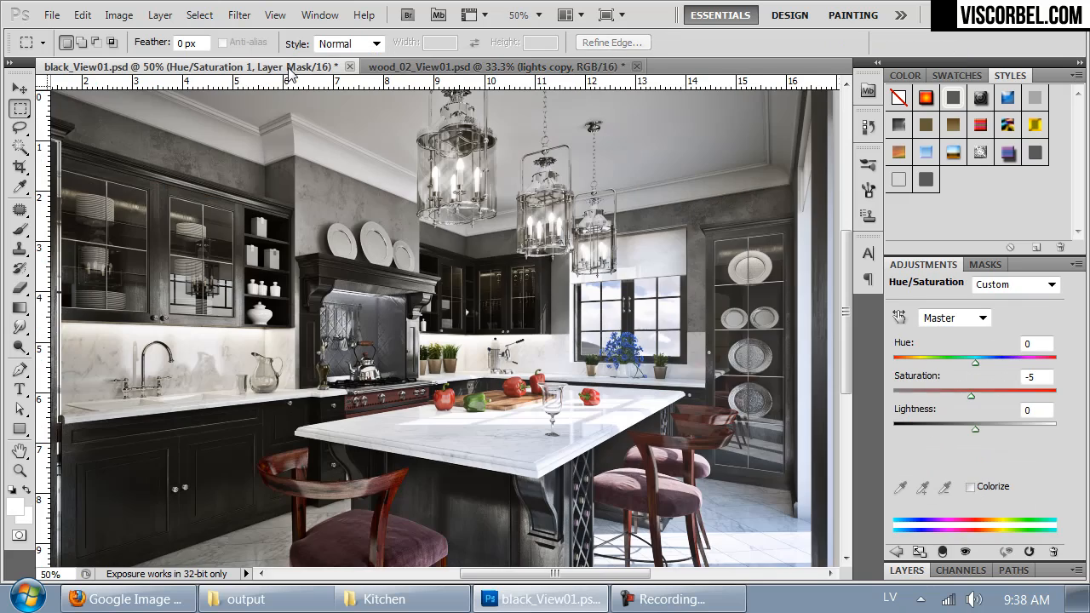
Step: Close wood_02_View01.psd without saving its changes and save black_View01.psd
{"action": "left_click", "coordinate": [596, 67]}
{"action": "left_click", "coordinate": [635, 67]}
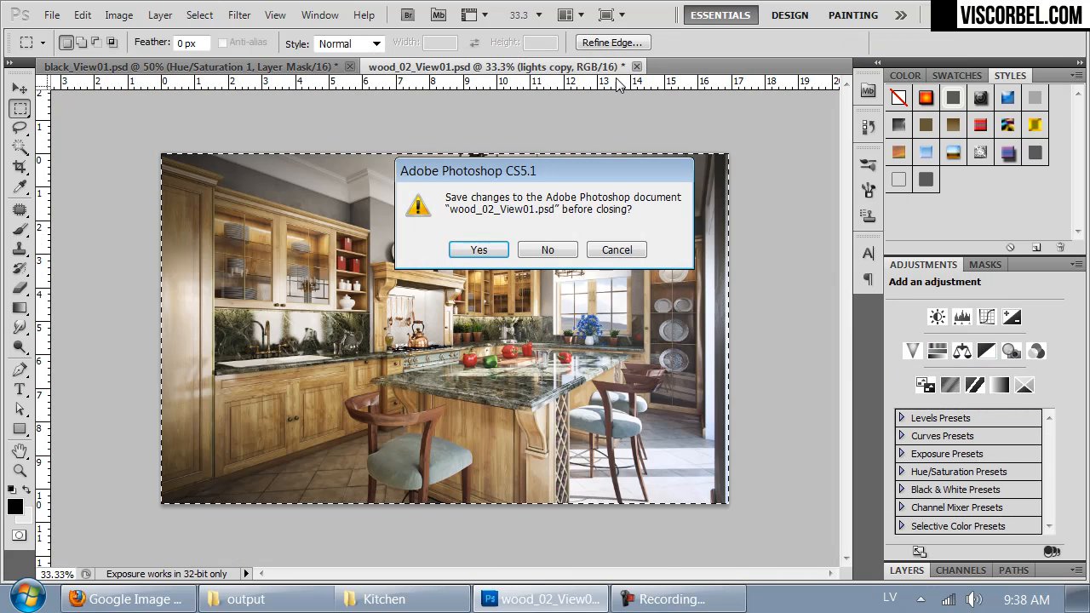
{"action": "left_click", "coordinate": [553, 247]}
{"action": "left_click_drag", "start_coordinate": [482, 413], "coordinate": [456, 368]}
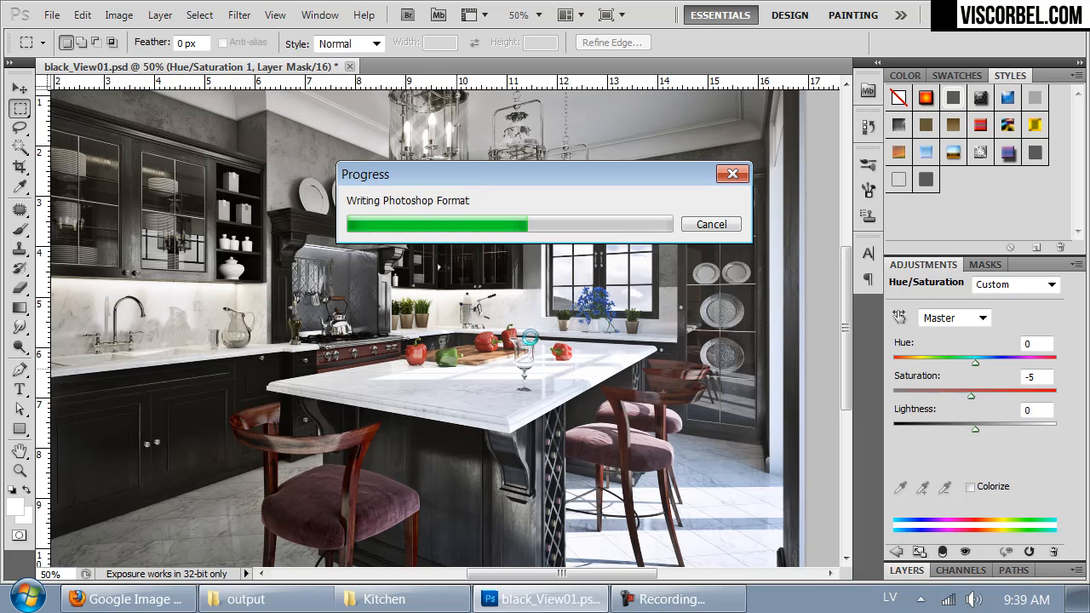
Step: Copy the entire merged black kitchen render and paste it into a new document with the default size
{"action": "key", "text": "ctrl+a"}
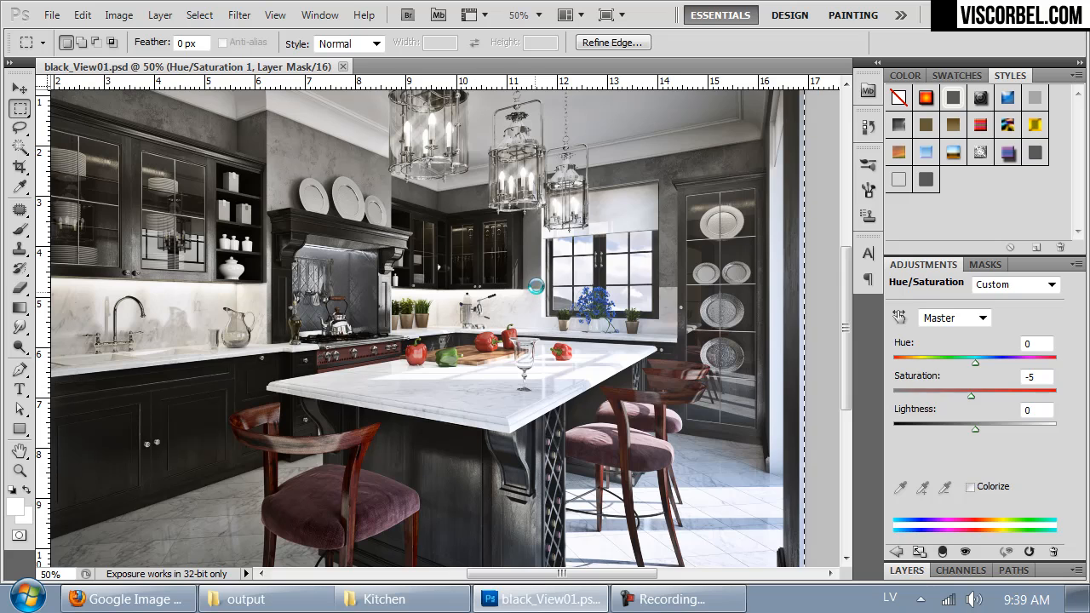
{"action": "key", "text": "ctrl+n"}
{"action": "key", "text": "Return"}
{"action": "key", "text": "ctrl+v"}
Step: Resize the new document to 4000 pixels wide with Bilinear resampling and compare it at 100% with black_View01.psd
{"action": "key", "text": "ctrl+alt+i"}
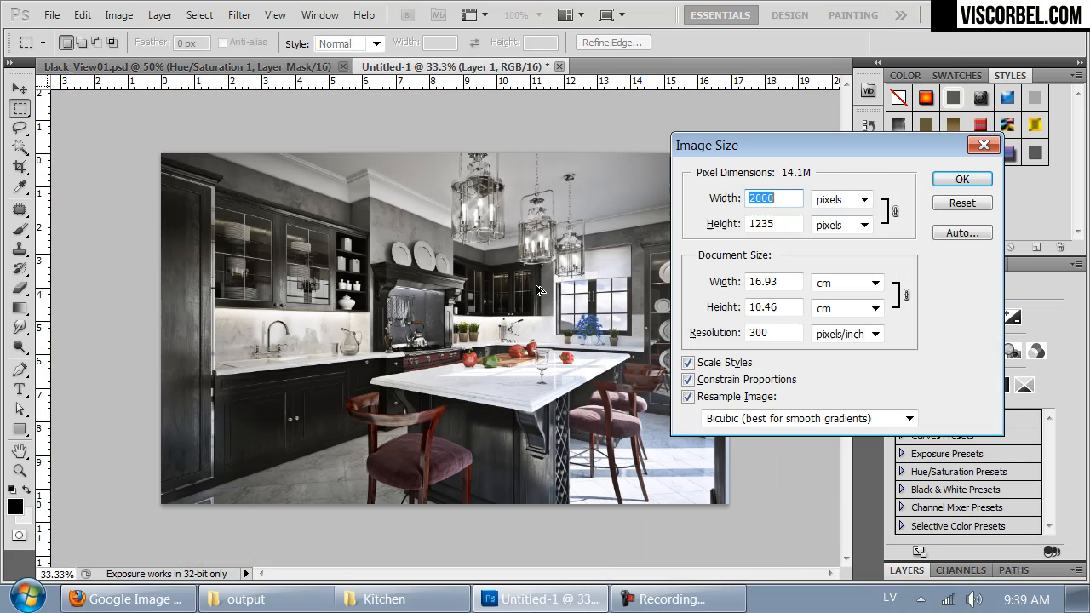
{"action": "type", "text": "4000"}
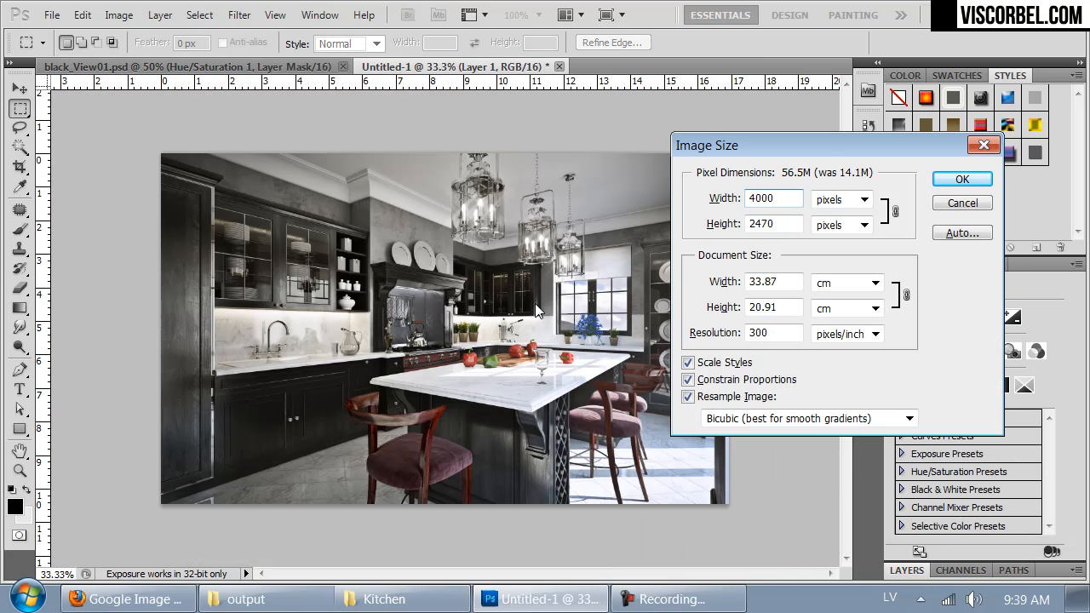
{"action": "left_click", "coordinate": [800, 418]}
{"action": "left_click", "coordinate": [777, 457]}
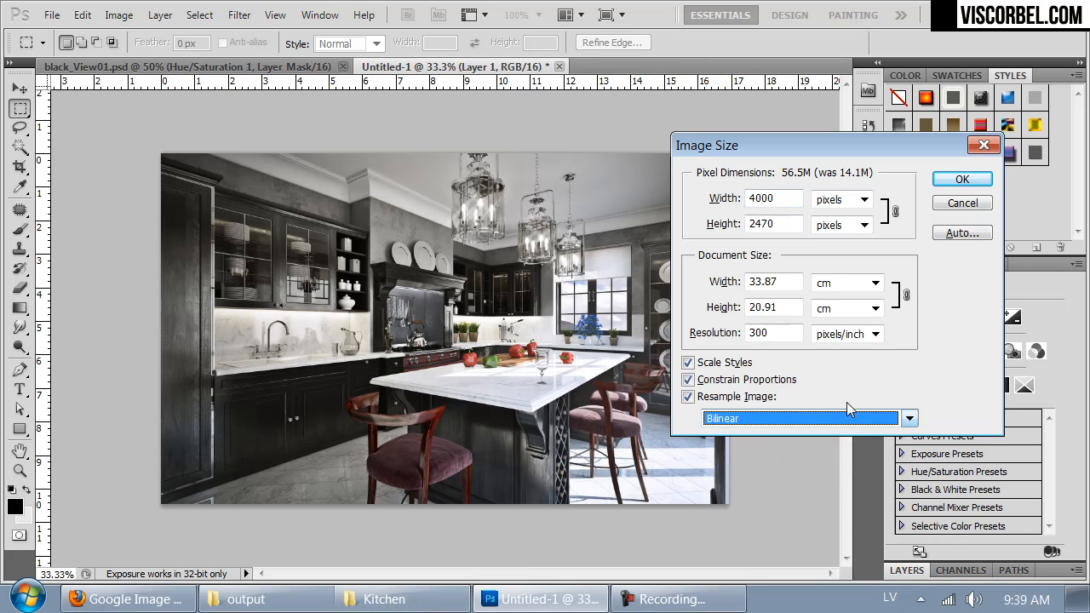
{"action": "left_click", "coordinate": [962, 179]}
{"action": "key", "text": "ctrl+1"}
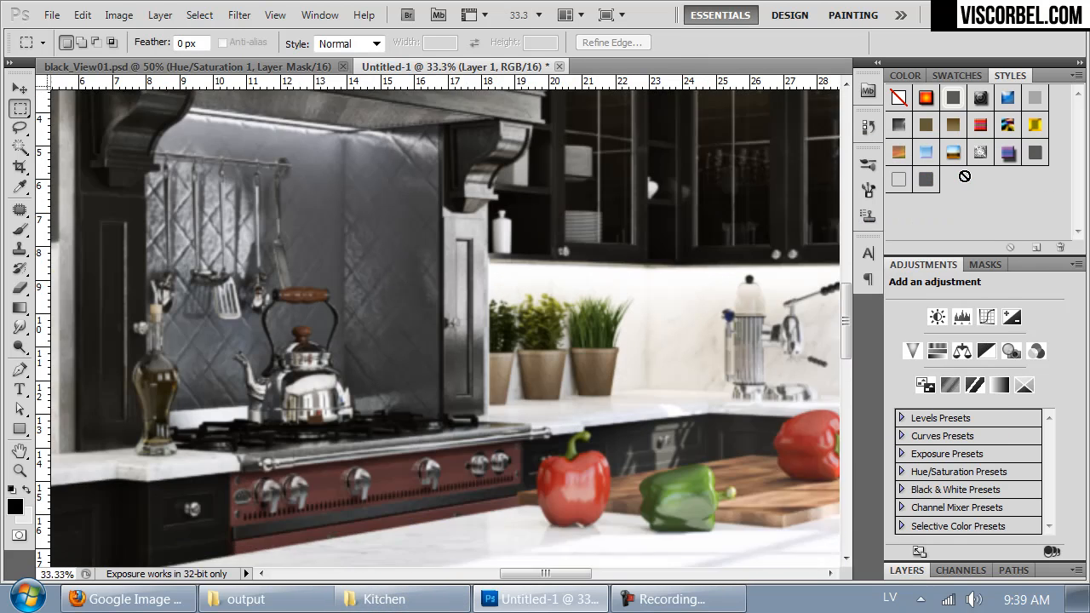
{"action": "key", "text": "ctrl+Tab"}
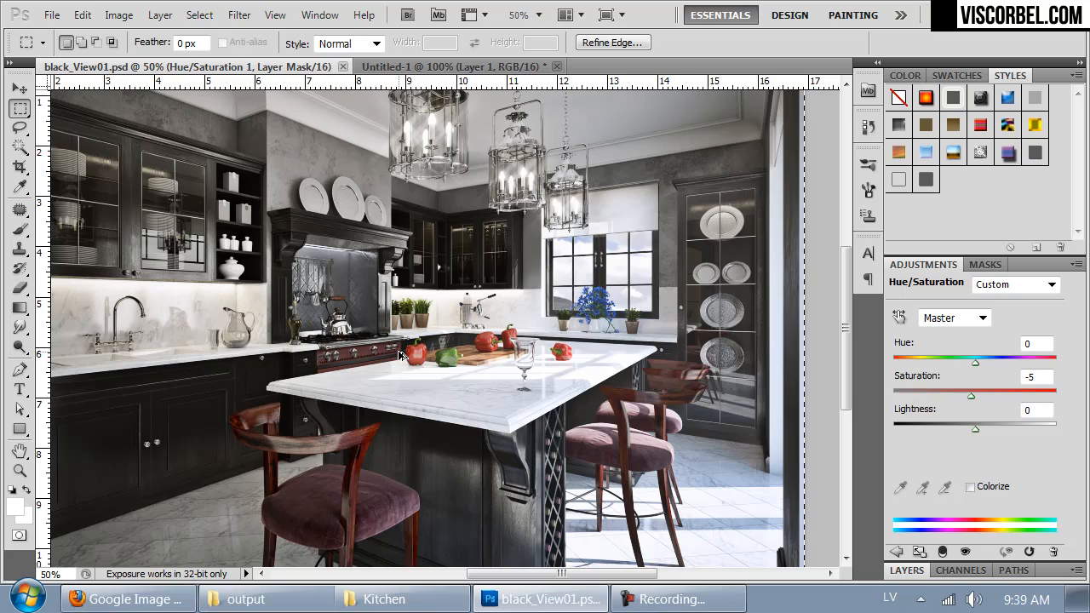
{"action": "key", "text": "ctrl+1"}
{"action": "key", "text": "ctrl+Tab"}
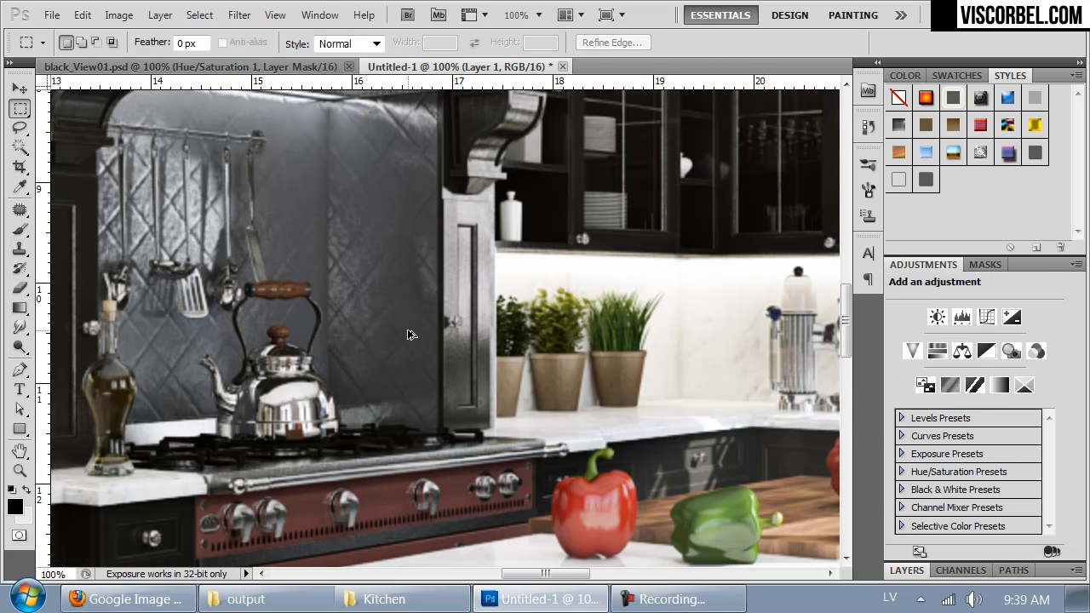
Step: Scale the enlarged document down to 2000 pixels wide with Bilinear resampling and compare its detail with black_View01.psd
{"action": "key", "text": "ctrl+alt+i"}
{"action": "type", "text": "2000"}
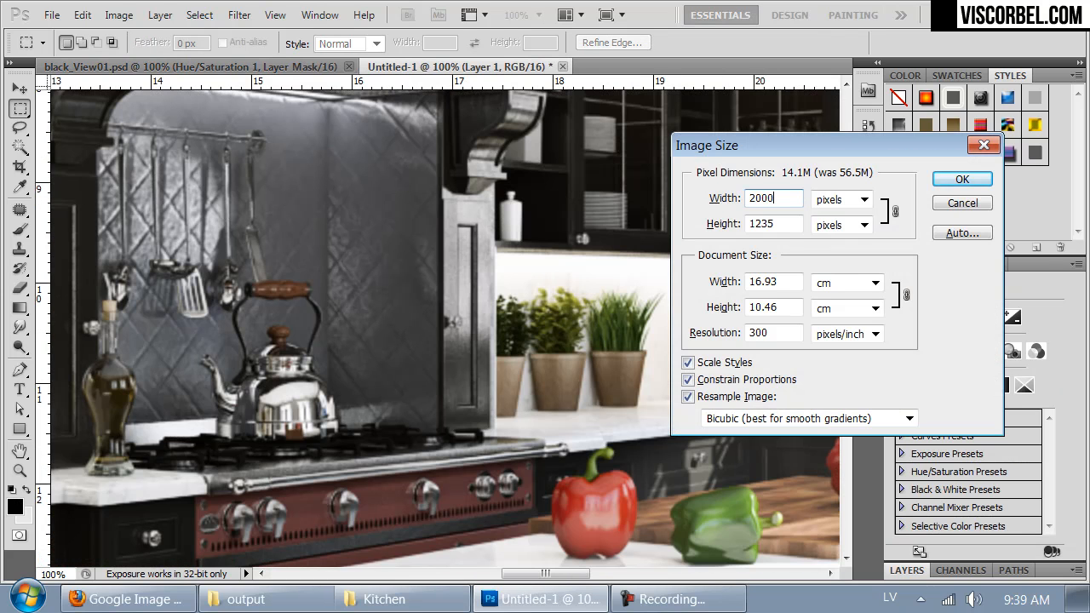
{"action": "left_click", "coordinate": [766, 426]}
{"action": "left_click", "coordinate": [766, 454]}
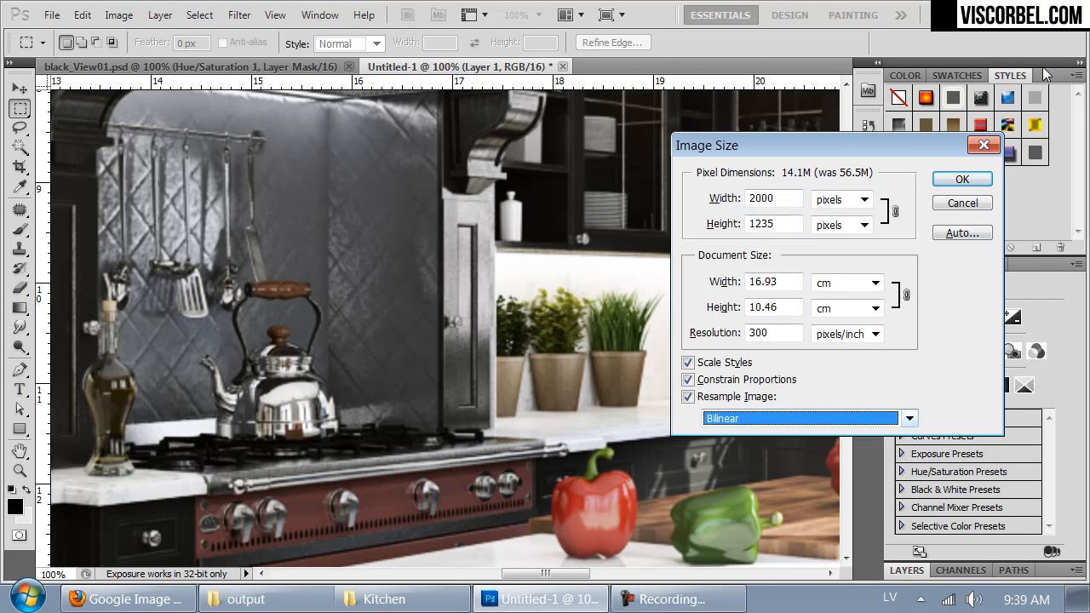
{"action": "left_click", "coordinate": [960, 177]}
{"action": "left_click_drag", "start_coordinate": [257, 226], "coordinate": [567, 346]}
{"action": "key", "text": "ctrl+Tab"}
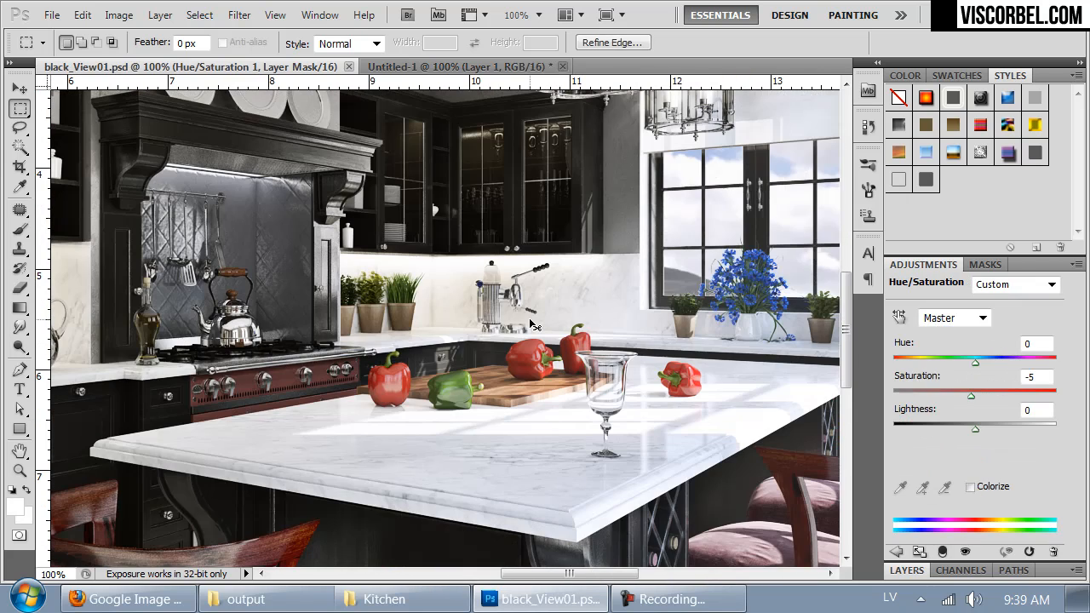
{"action": "key", "text": "ctrl+Tab"}
{"action": "key", "text": "ctrl+Tab"}
{"action": "key", "text": "ctrl+Tab"}
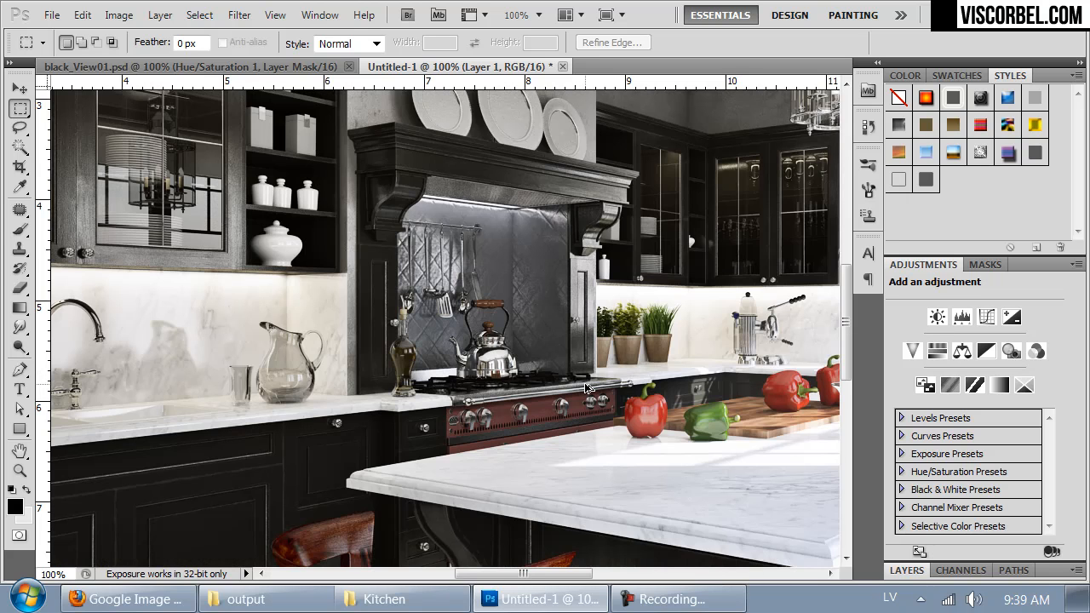
Step: Undo both Bilinear resizes, keeping the pasted kitchen render in the new document
{"action": "key", "text": "ctrl+z"}
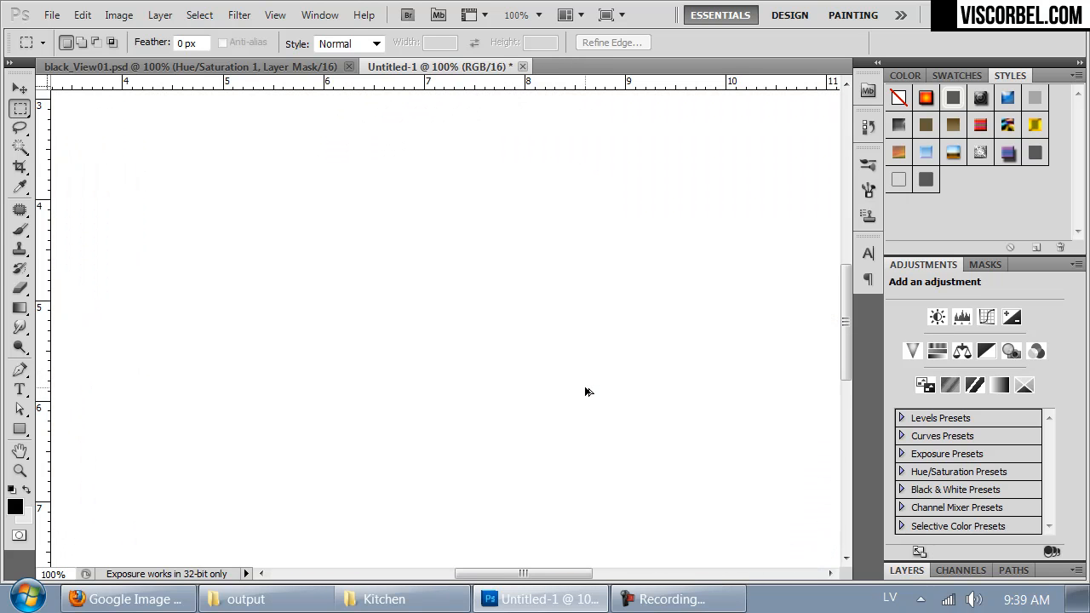
{"action": "key", "text": "ctrl+minus"}
{"action": "key", "text": "ctrl+minus"}
{"action": "key", "text": "ctrl+minus"}
{"action": "key", "text": "ctrl+minus"}
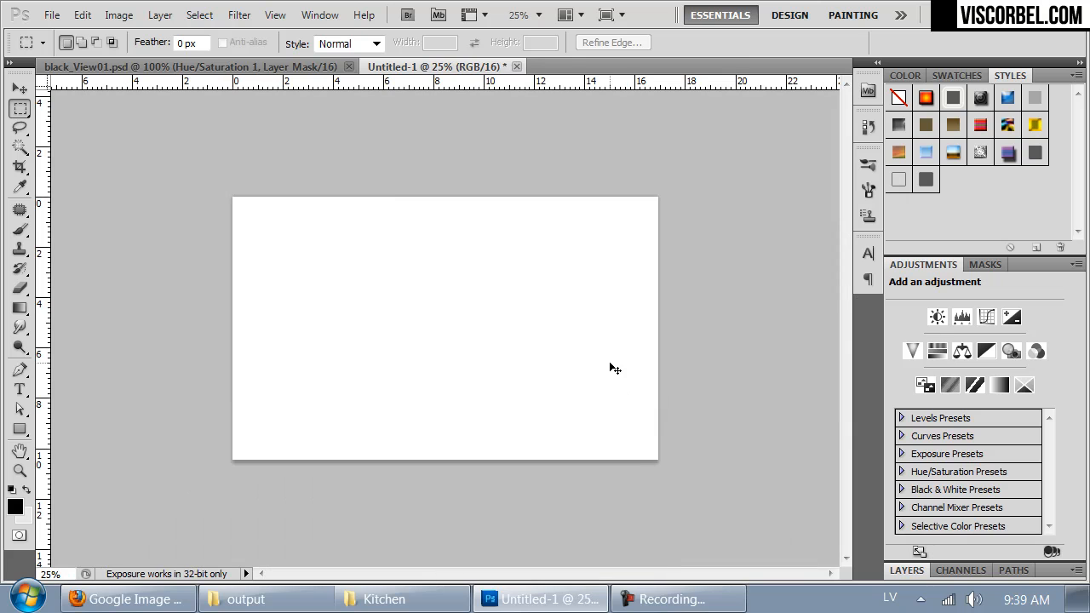
{"action": "key", "text": "ctrl+plus"}
{"action": "key", "text": "ctrl+z"}
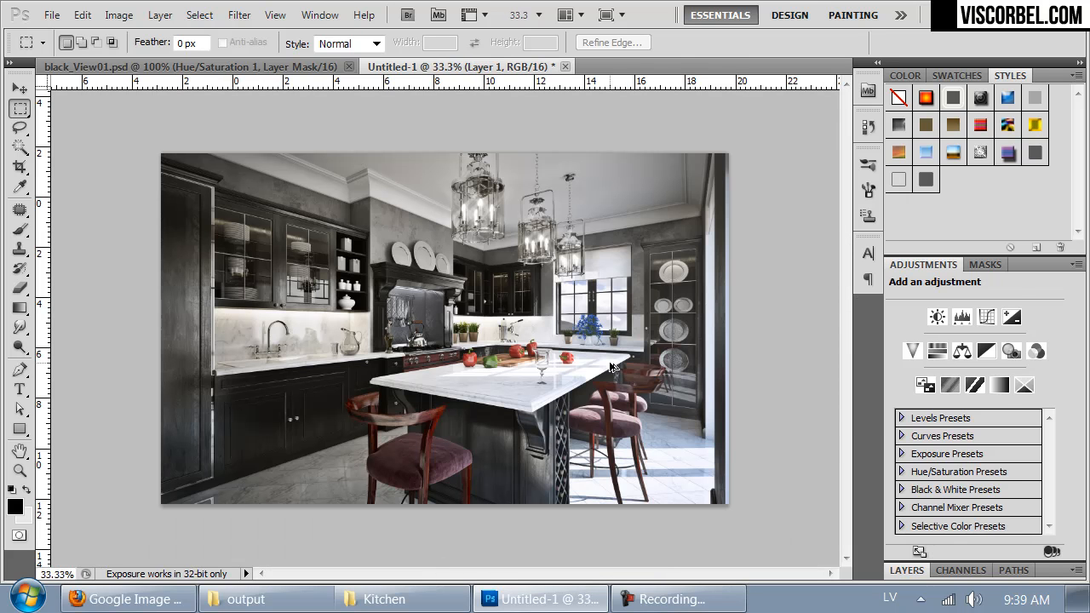
Step: Resize the new document to 4000 pixels wide with Bicubic (best for smooth gradients) resampling
{"action": "key", "text": "ctrl+alt+i"}
{"action": "left_click", "coordinate": [831, 420]}
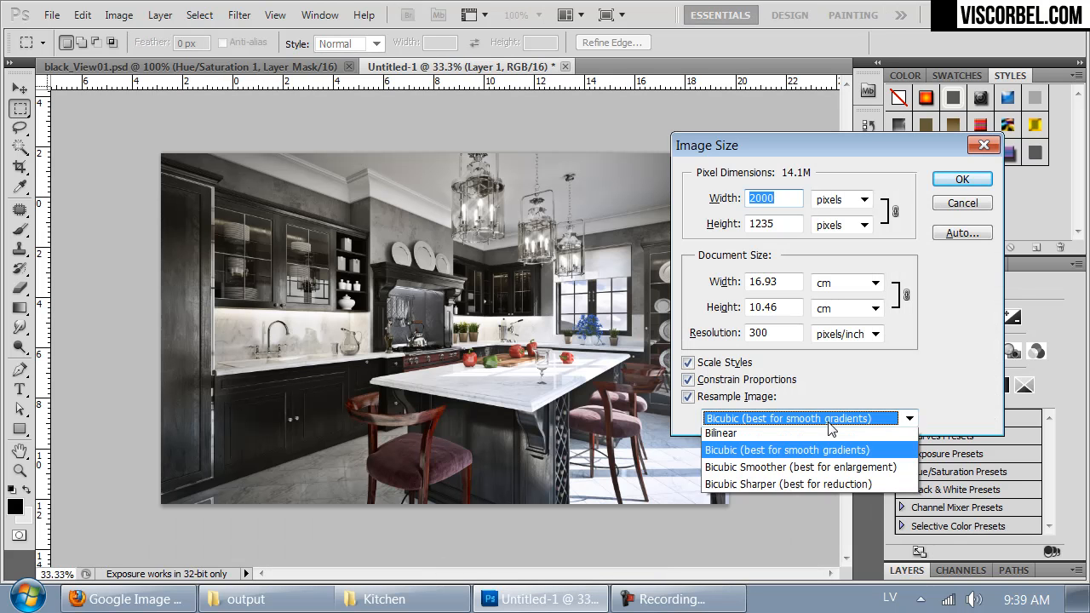
{"action": "left_click", "coordinate": [830, 419]}
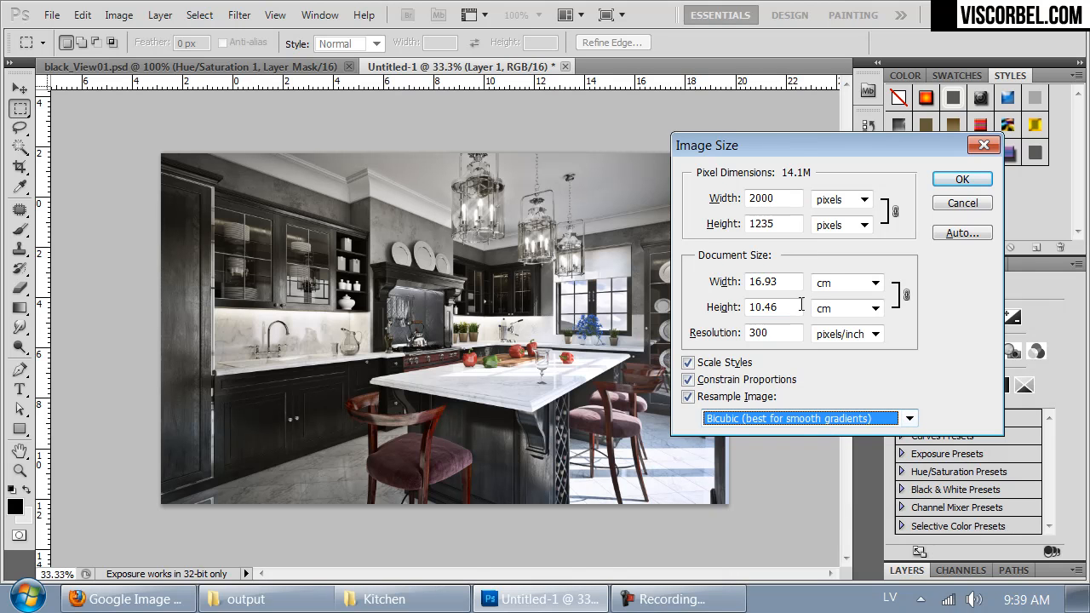
{"action": "double_click", "coordinate": [786, 200]}
{"action": "type", "text": "4000"}
{"action": "key", "text": "Return"}
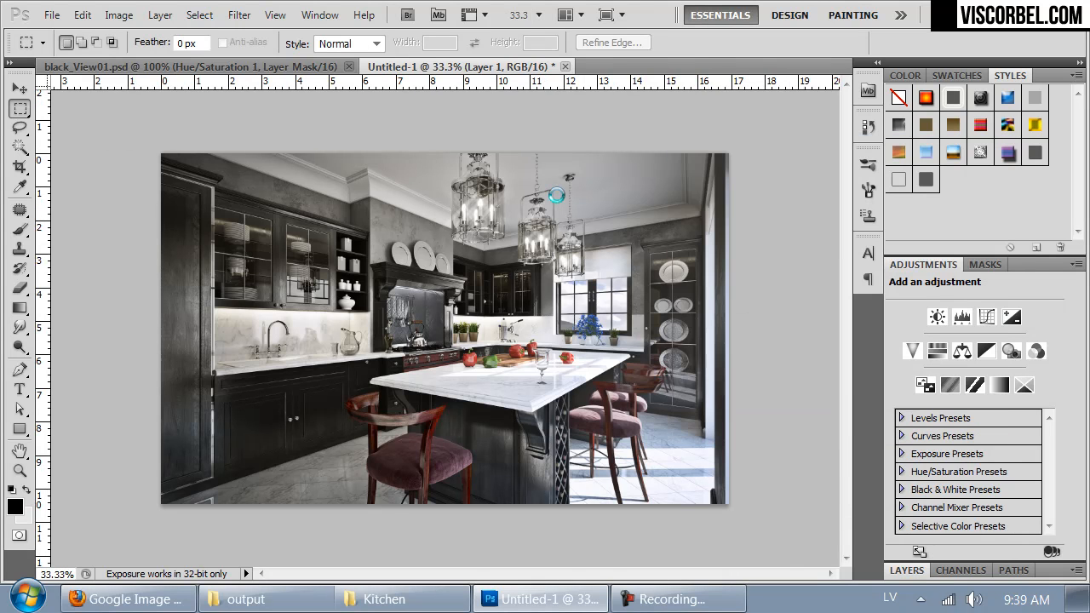
{"action": "key", "text": "ctrl+plus"}
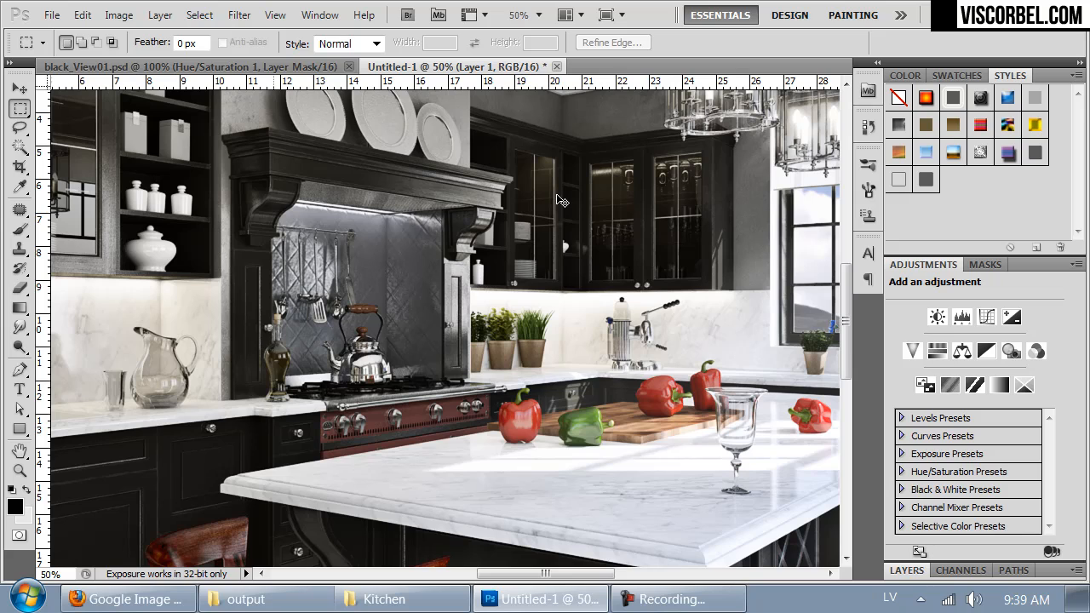
Step: Open the depth map z_black.tif, apply Auto Tone to it and copy the whole image
{"action": "key", "text": "ctrl+o"}
{"action": "left_click_drag", "start_coordinate": [511, 287], "coordinate": [630, 325]}
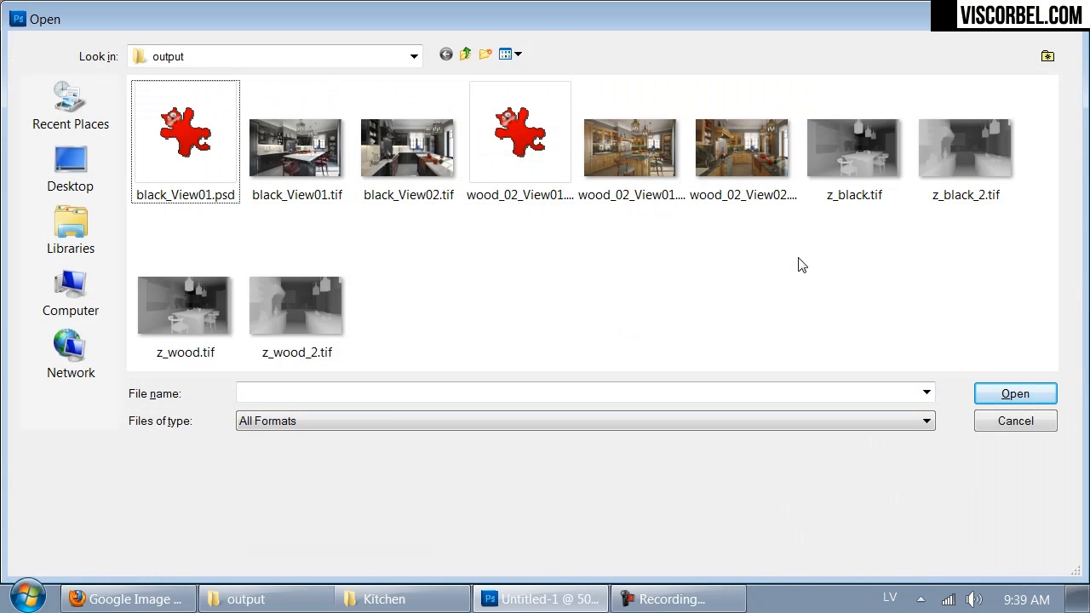
{"action": "double_click", "coordinate": [851, 143]}
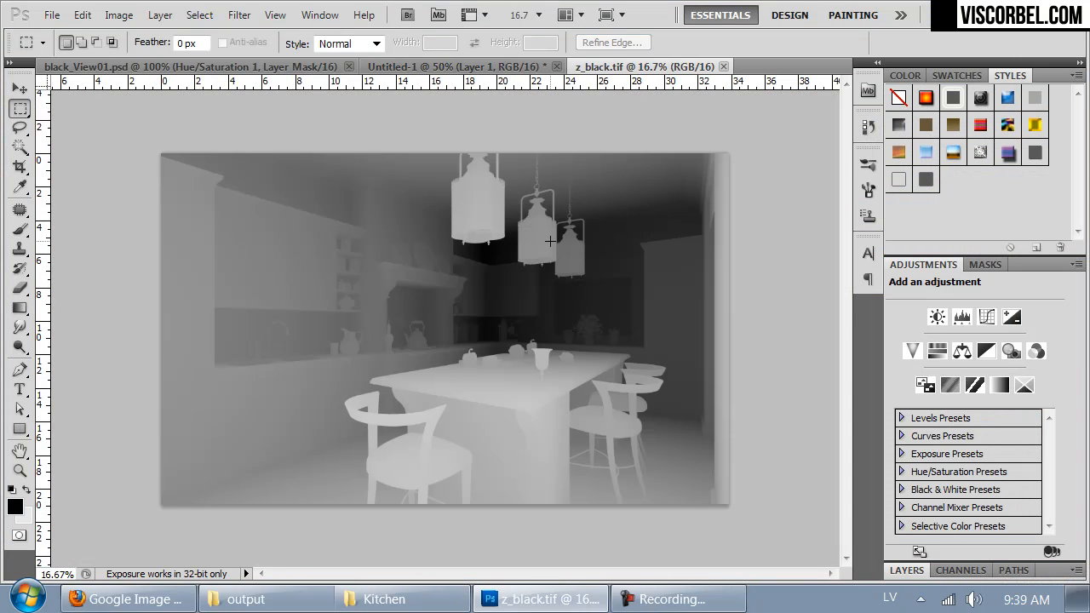
{"action": "key", "text": "ctrl+shift+l"}
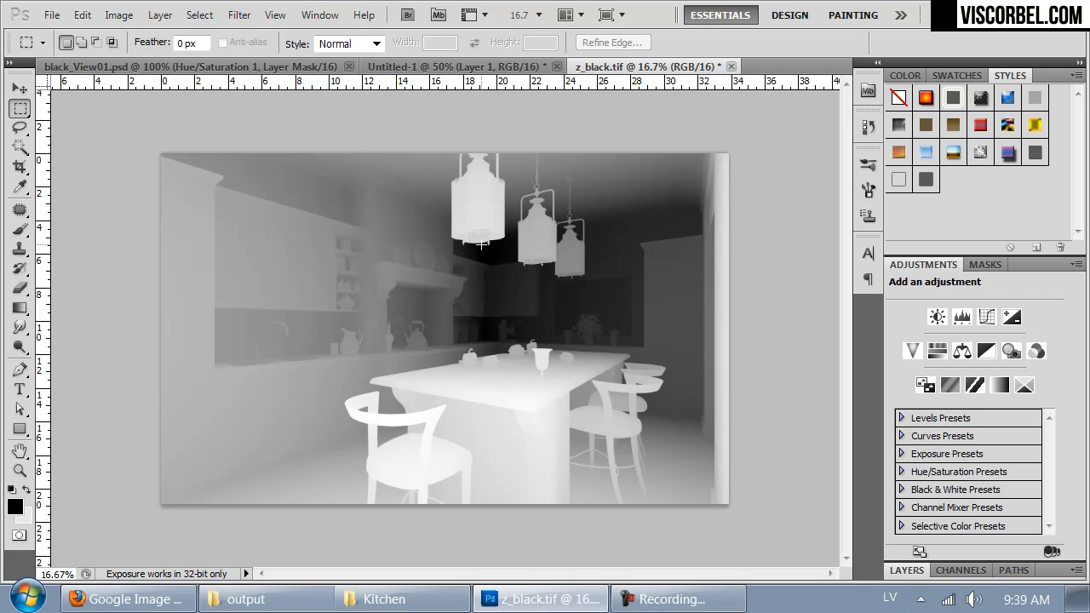
{"action": "key", "text": "ctrl+a"}
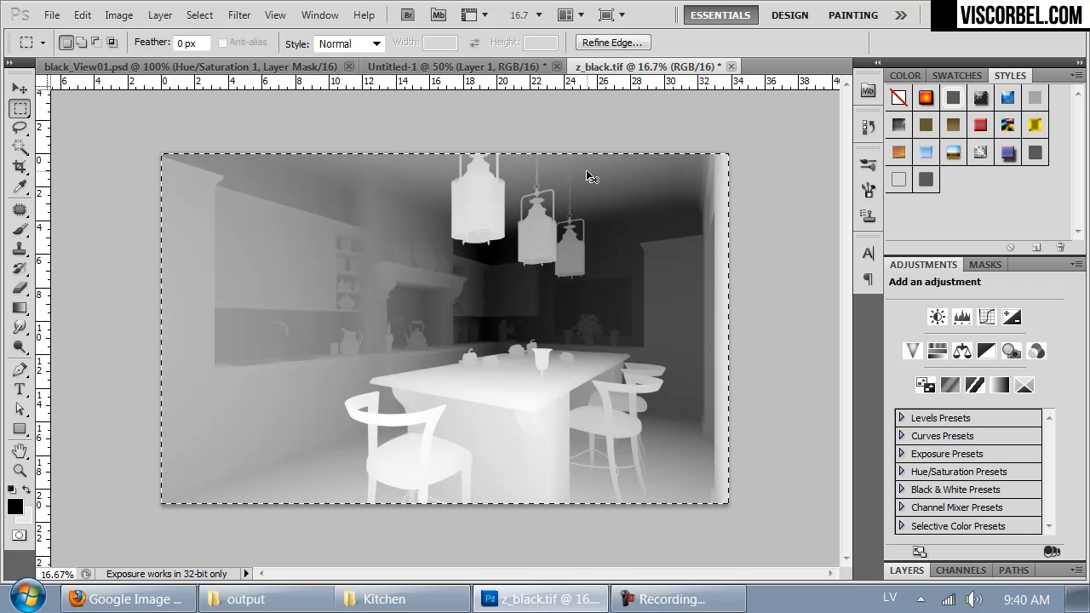
Step: Add a layer mask to Layer 1 in Untitled-1 and paste the copied depth map into that mask
{"action": "left_click", "coordinate": [406, 68]}
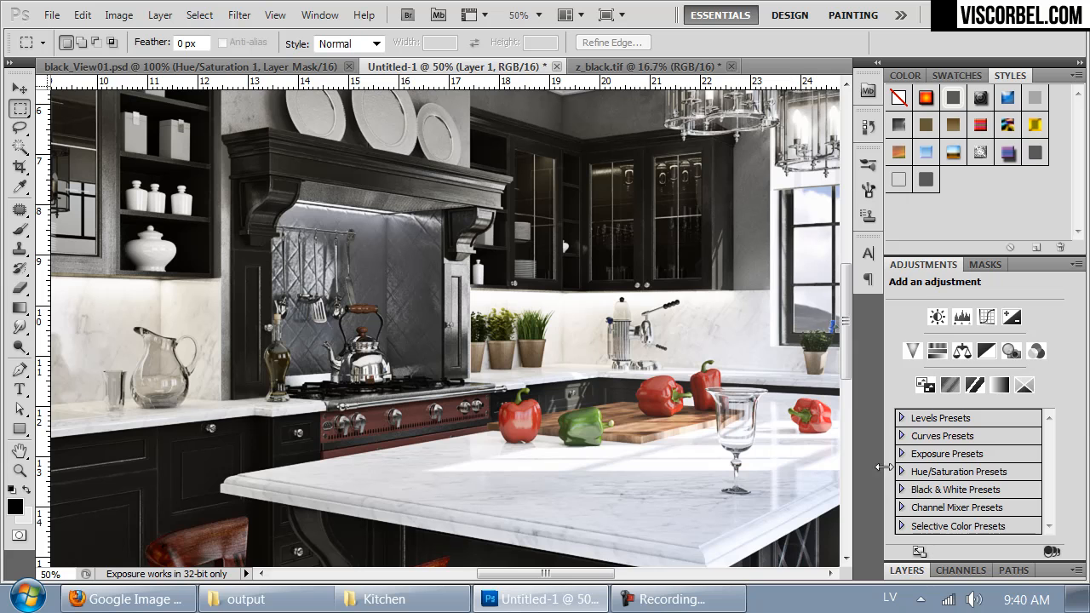
{"action": "left_click", "coordinate": [908, 571]}
{"action": "left_click", "coordinate": [971, 572]}
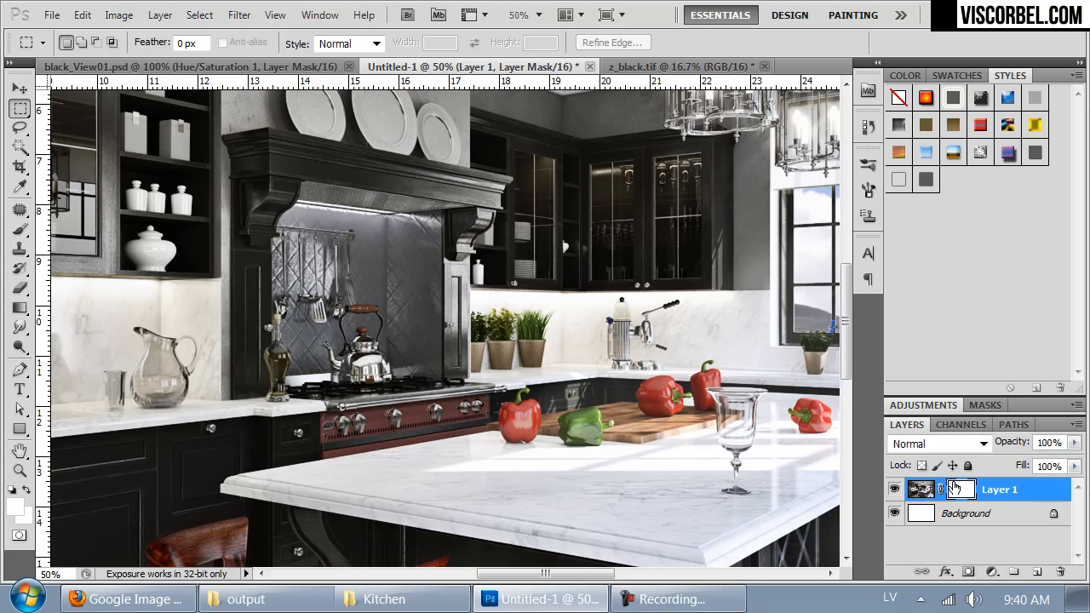
{"action": "left_click", "coordinate": [960, 424]}
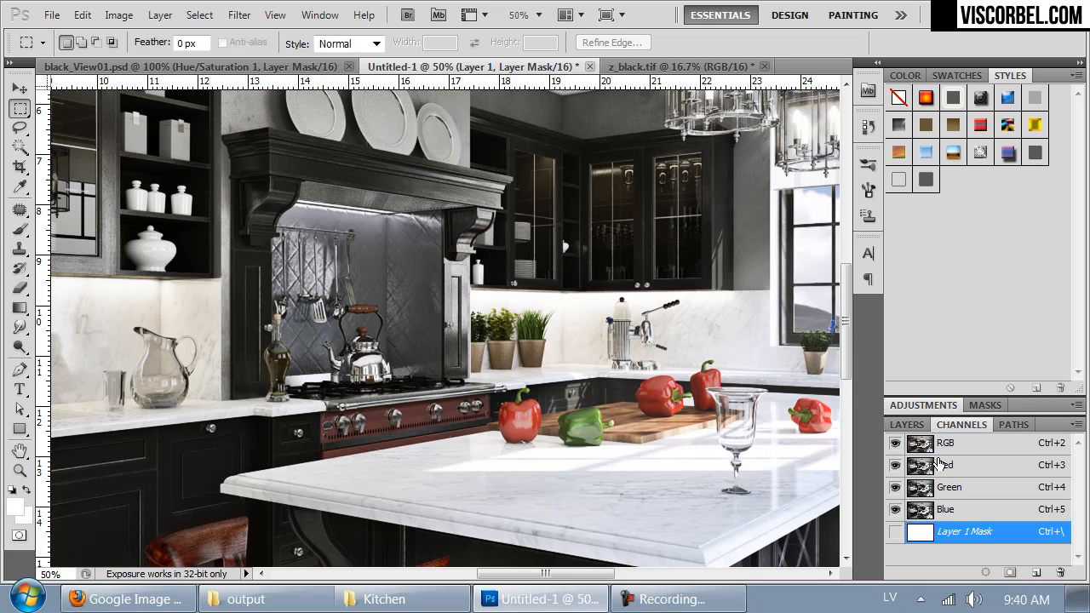
{"action": "key", "text": "ctrl+v"}
{"action": "left_click", "coordinate": [895, 533]}
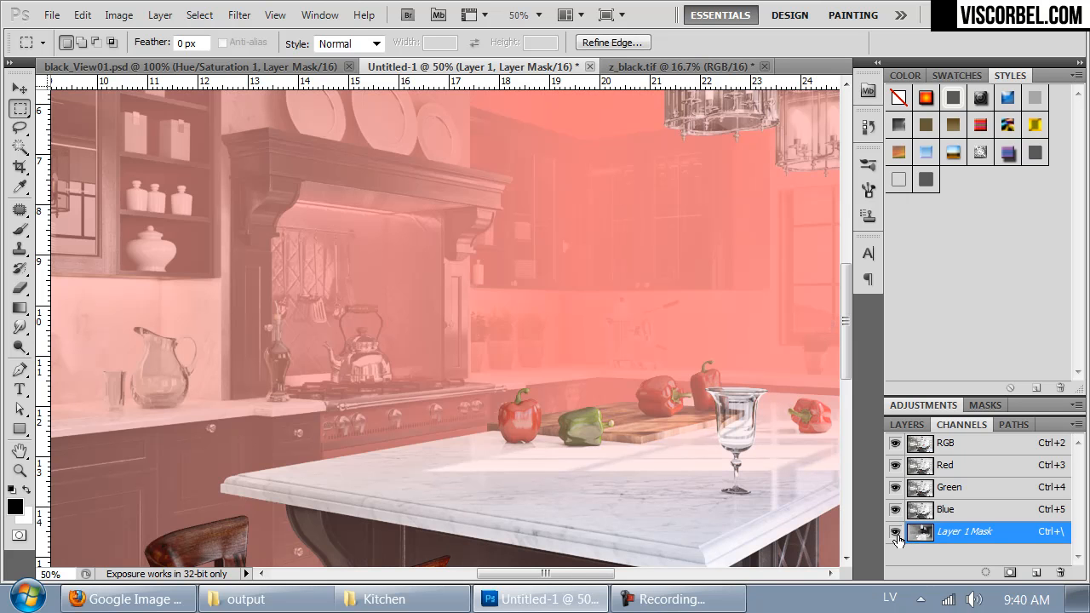
{"action": "left_click", "coordinate": [896, 537]}
Step: Load the Layer 1 mask as a selection from its channel and clear the selection
{"action": "left_click", "coordinate": [919, 532], "text": "ctrl"}
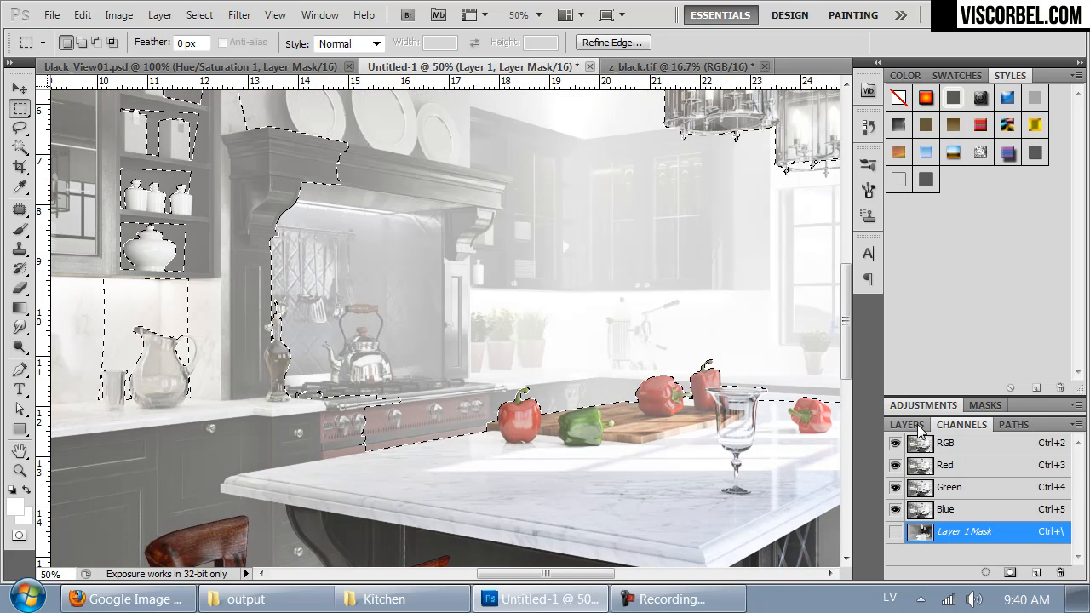
{"action": "left_click", "coordinate": [917, 426]}
{"action": "key", "text": "ctrl+d"}
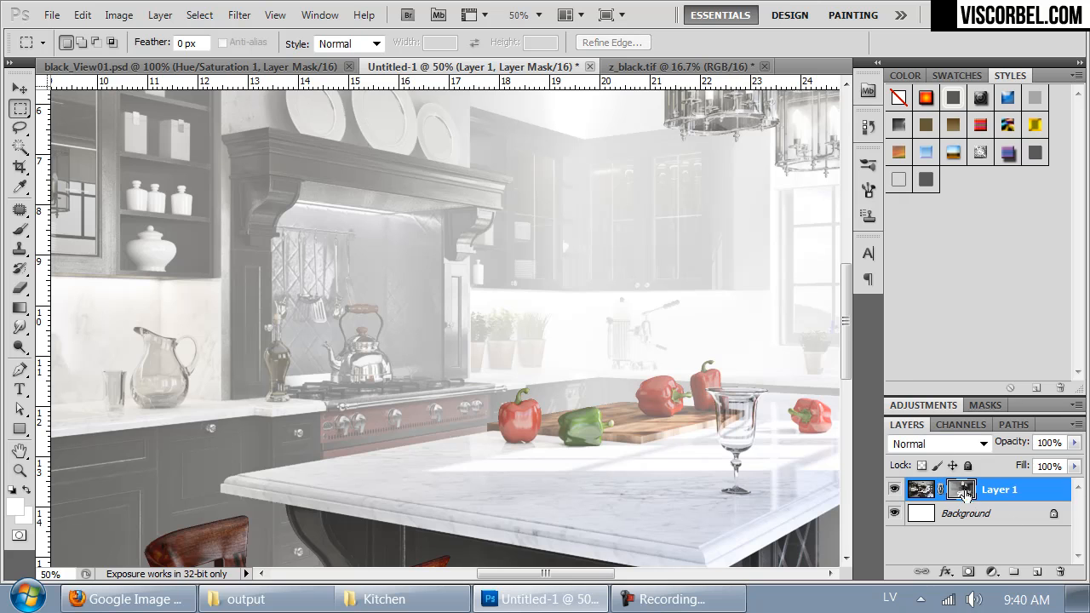
Step: Delete the mask from Layer 1 and undo the deletion
{"action": "right_click", "coordinate": [965, 494]}
{"action": "left_click", "coordinate": [915, 334]}
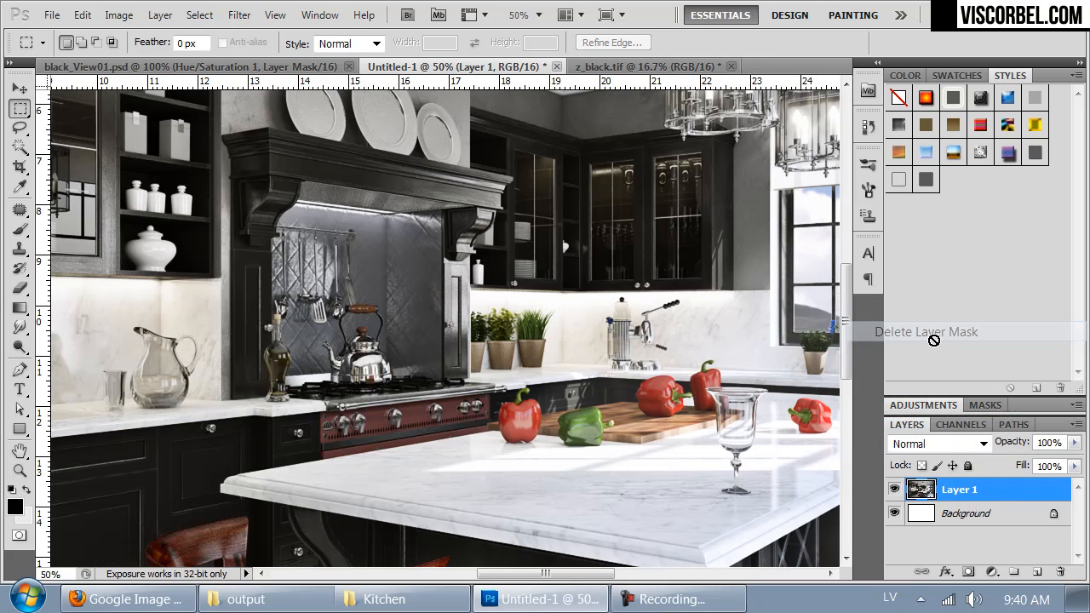
{"action": "key", "text": "ctrl+minus"}
{"action": "key", "text": "ctrl+minus"}
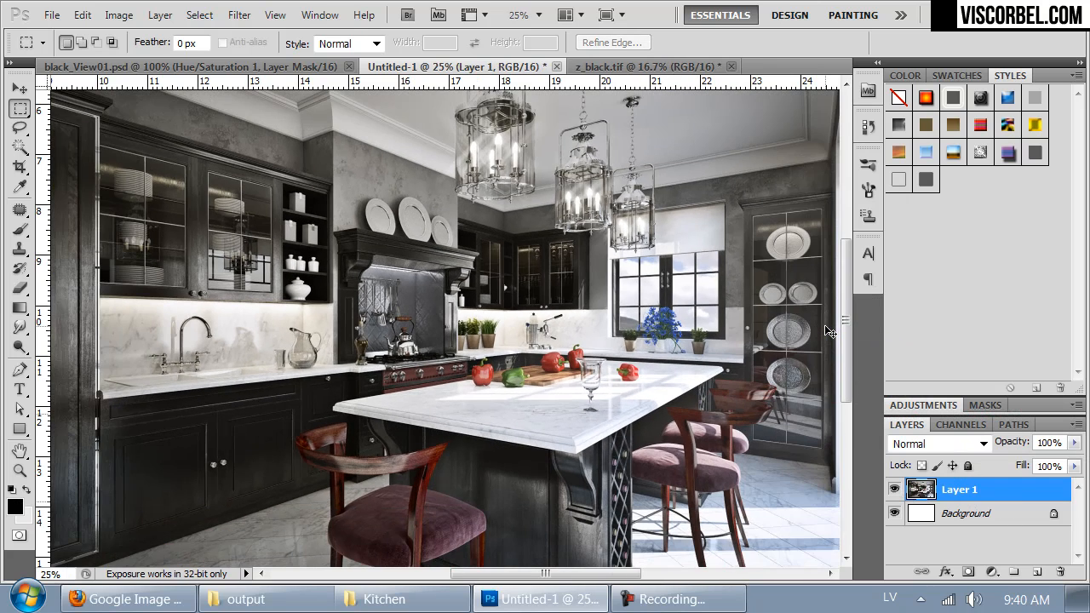
{"action": "key", "text": "ctrl+z"}
Step: Load the depth mask of Layer 1 as a selection and delete the layer mask, keeping the selection active
{"action": "left_click", "coordinate": [961, 492], "text": "ctrl"}
{"action": "left_click", "coordinate": [963, 496]}
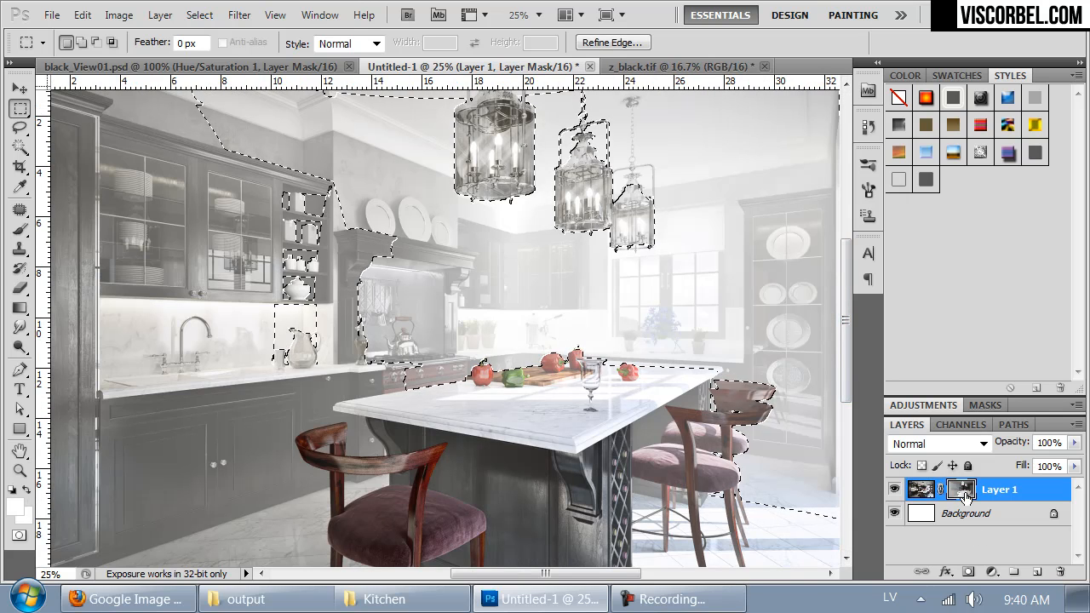
{"action": "right_click", "coordinate": [964, 495]}
{"action": "left_click", "coordinate": [928, 336]}
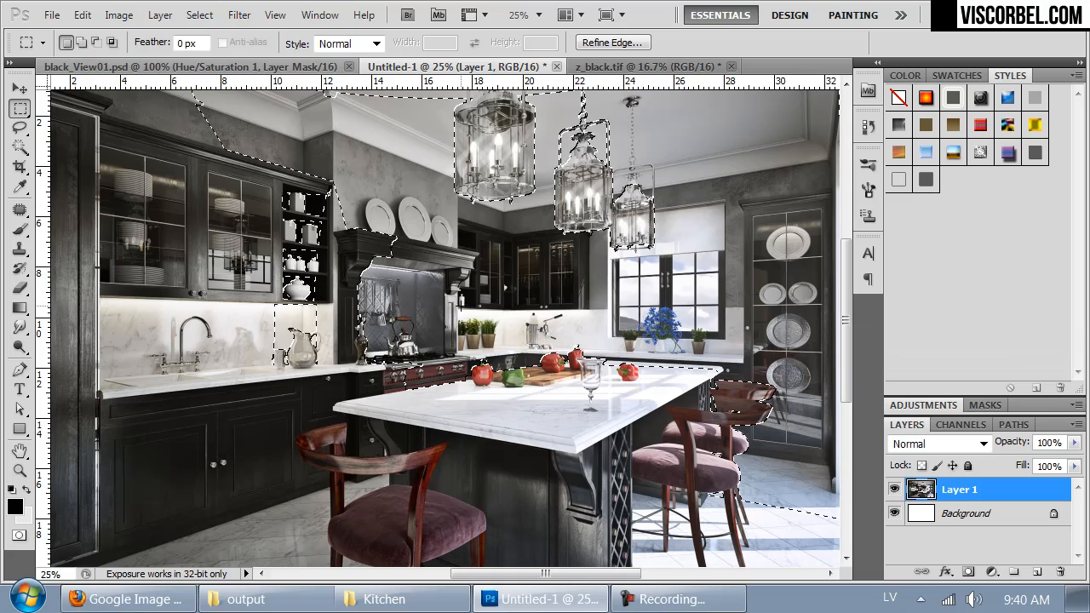
{"action": "key", "text": "ctrl+minus"}
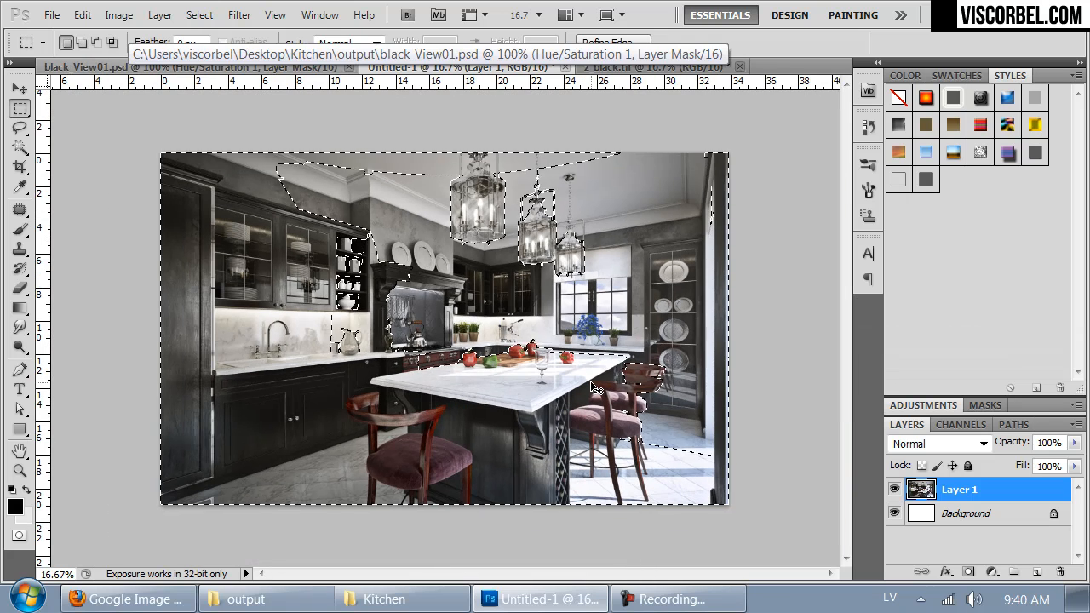
Step: Run the Frischluft Lenscare filter on Layer 1 with the selection as depth map, checking the sharp zone in its preview
{"action": "left_click", "coordinate": [239, 16]}
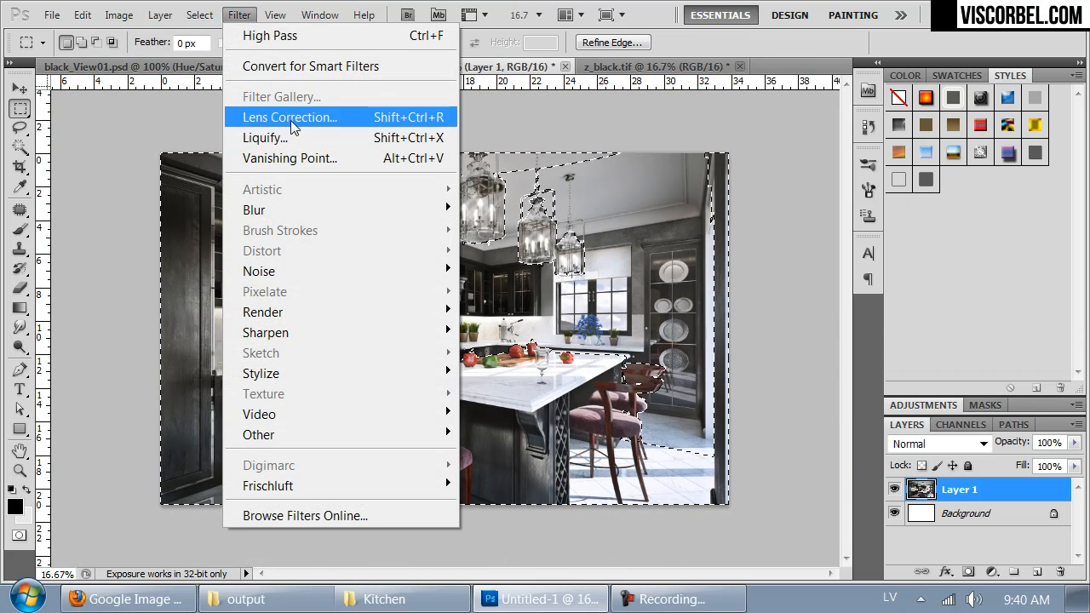
{"action": "mouse_move", "coordinate": [355, 485]}
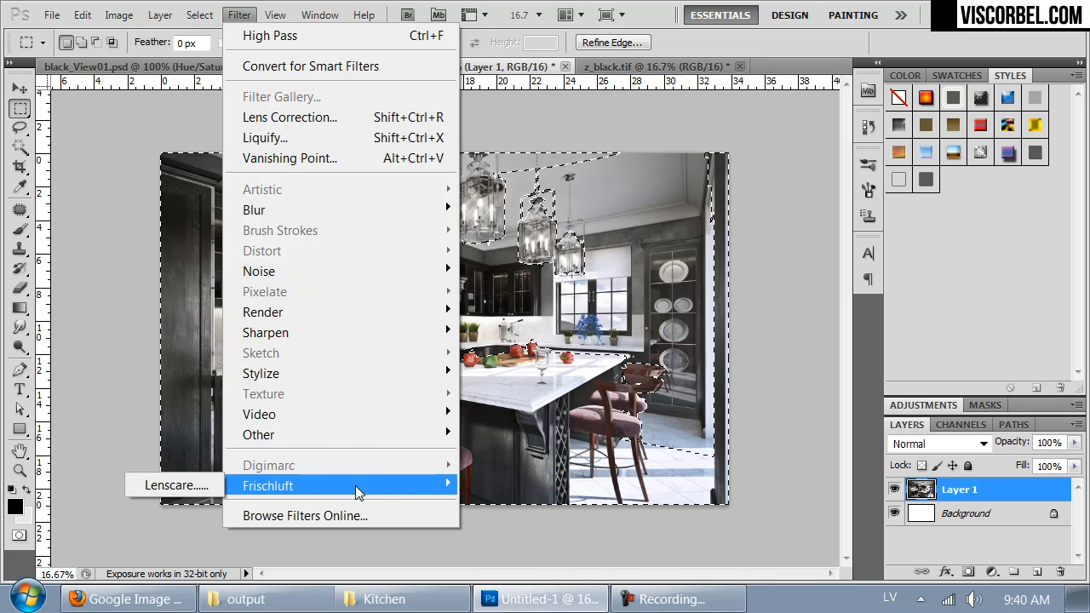
{"action": "left_click", "coordinate": [176, 485]}
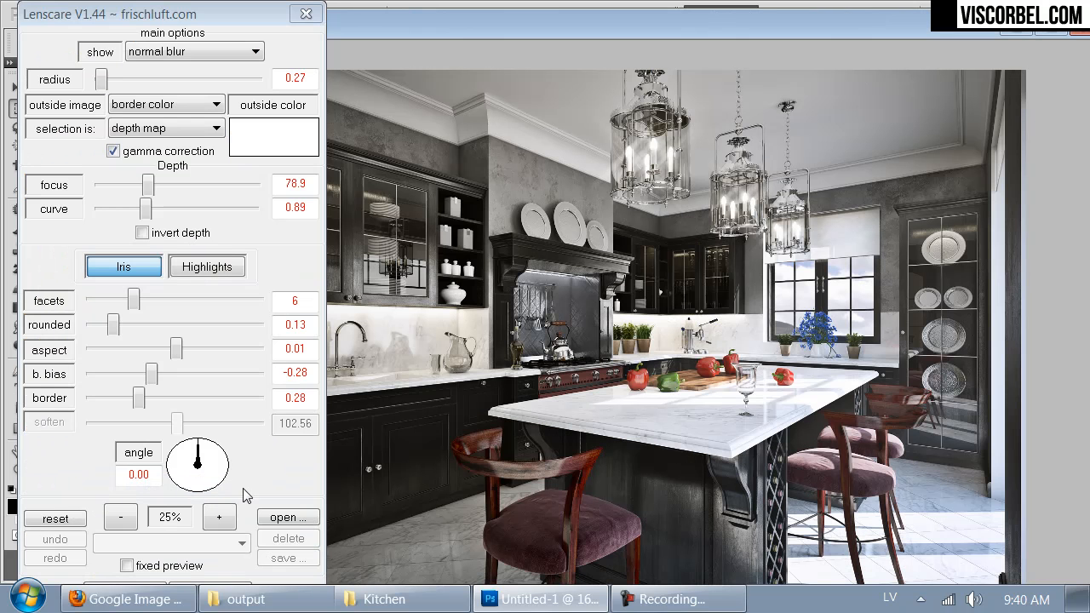
{"action": "left_click", "coordinate": [171, 56]}
{"action": "left_click", "coordinate": [156, 151]}
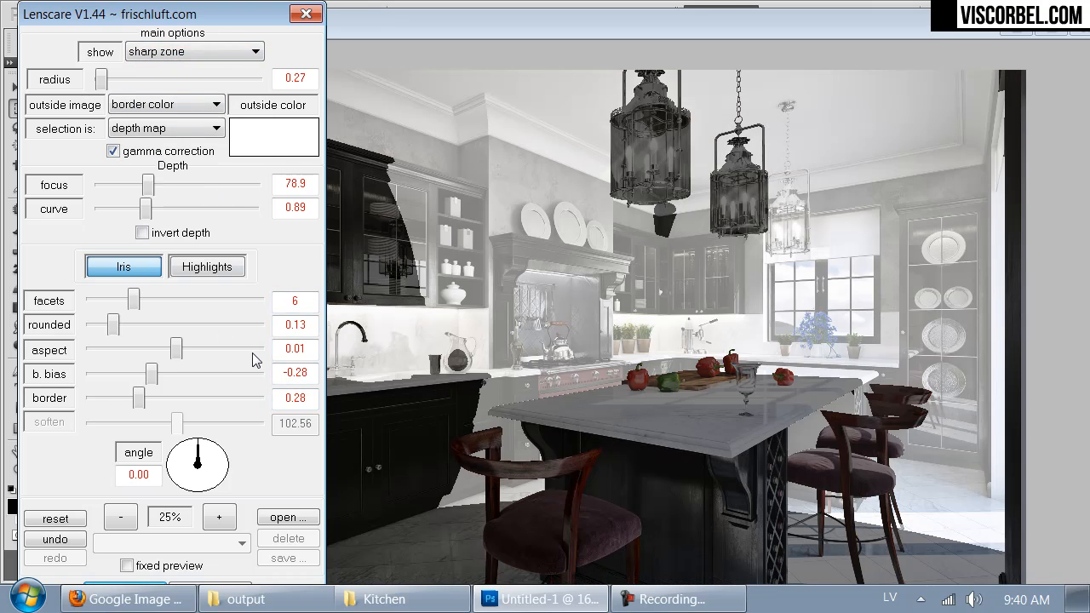
{"action": "key", "text": "Return"}
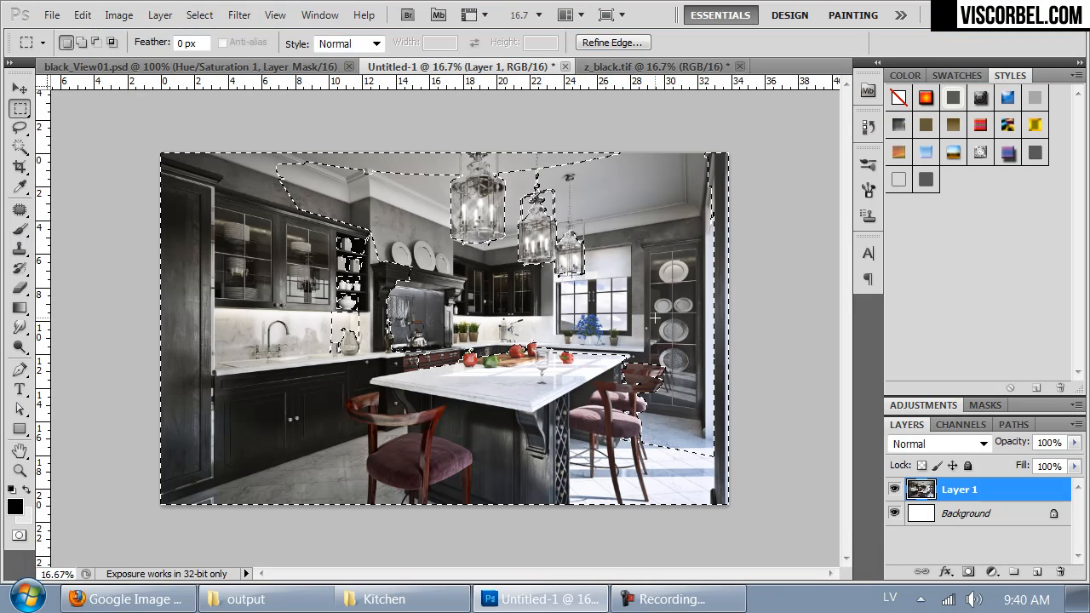
Step: Deselect the depth selection and resize the Untitled-1 image to a width of 2083
{"action": "key", "text": "ctrl+d"}
{"action": "key", "text": "ctrl+plus"}
{"action": "key", "text": "ctrl+plus"}
{"action": "key", "text": "ctrl+plus"}
{"action": "key", "text": "ctrl+plus"}
{"action": "key", "text": "ctrl+plus"}
{"action": "left_click_drag", "start_coordinate": [572, 251], "coordinate": [470, 539]}
{"action": "key", "text": "ctrl+alt+i"}
{"action": "type", "text": "2083"}
{"action": "key", "text": "Return"}
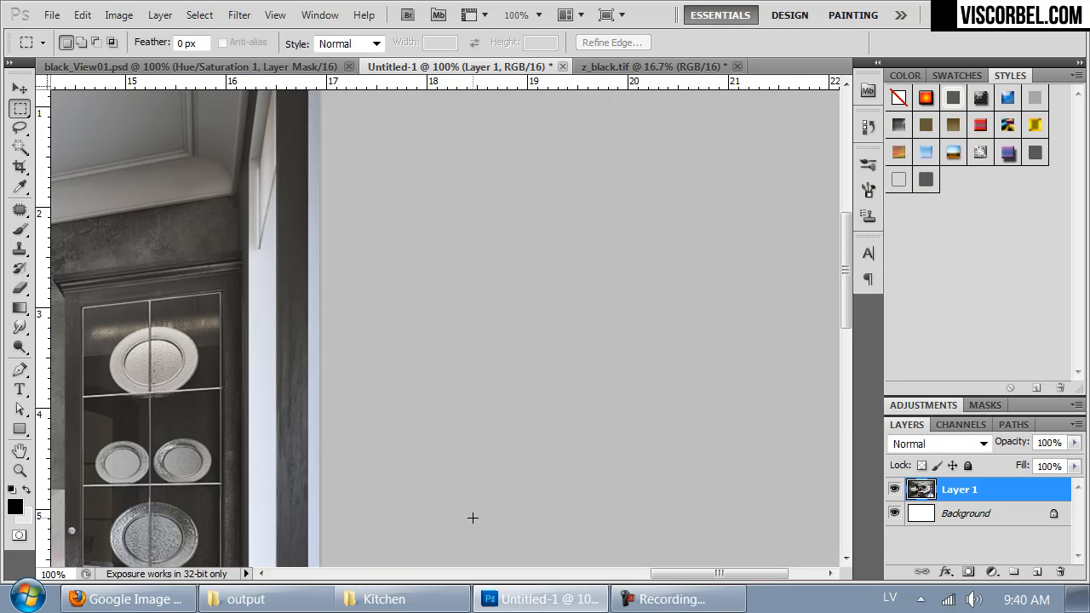
Step: Apply a custom Lens Correction to Layer 1 with the Green/Magenta Fringe set to +6.35
{"action": "left_click_drag", "start_coordinate": [246, 304], "coordinate": [402, 292]}
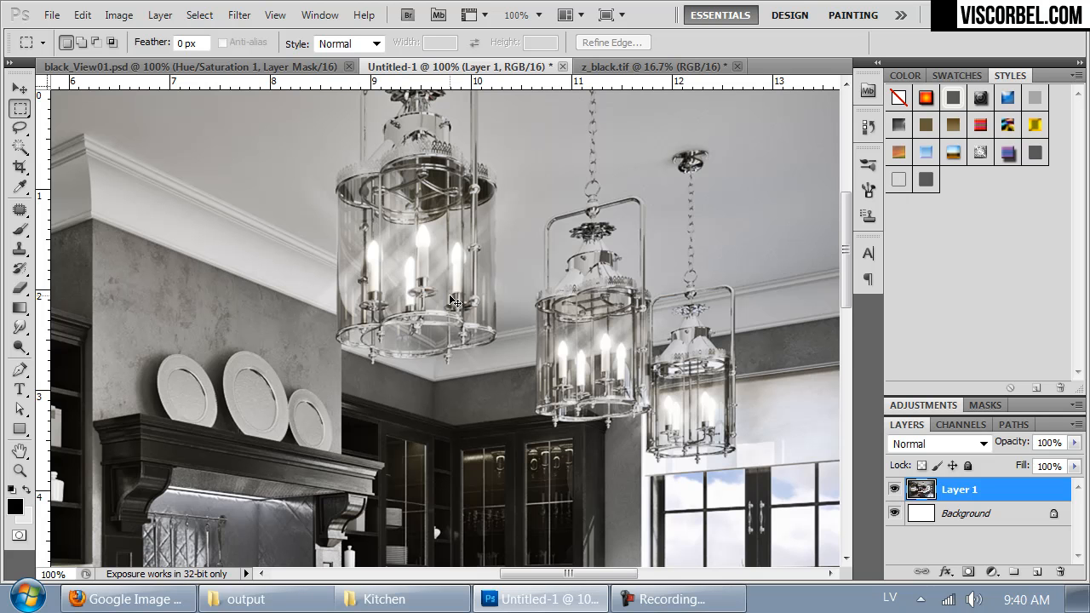
{"action": "key", "text": "ctrl+minus"}
{"action": "key", "text": "ctrl+minus"}
{"action": "key", "text": "ctrl+minus"}
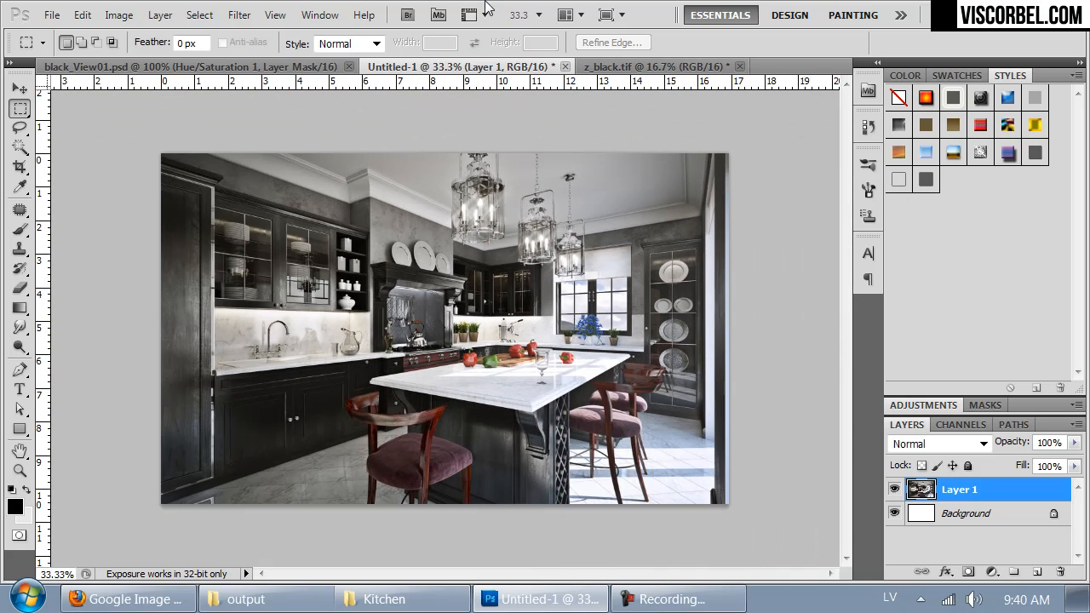
{"action": "left_click", "coordinate": [254, 17]}
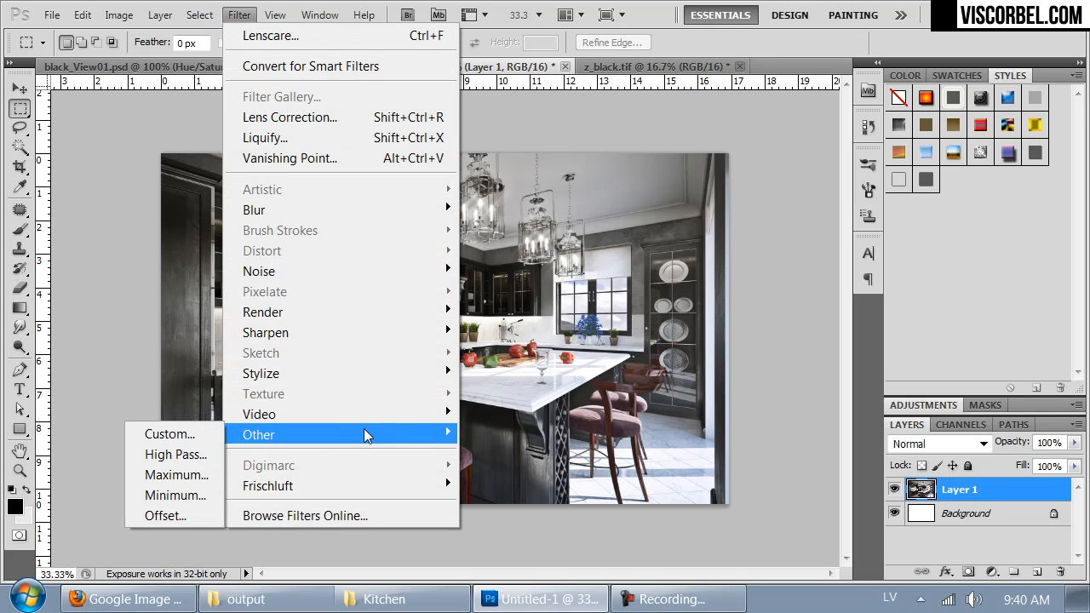
{"action": "left_click", "coordinate": [283, 119]}
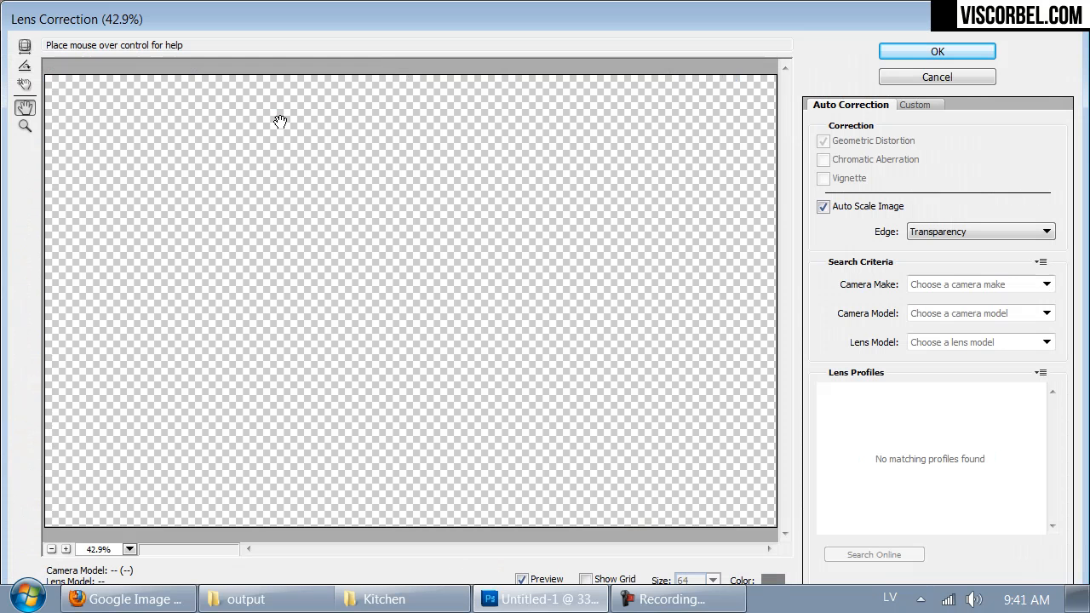
{"action": "left_click", "coordinate": [909, 107]}
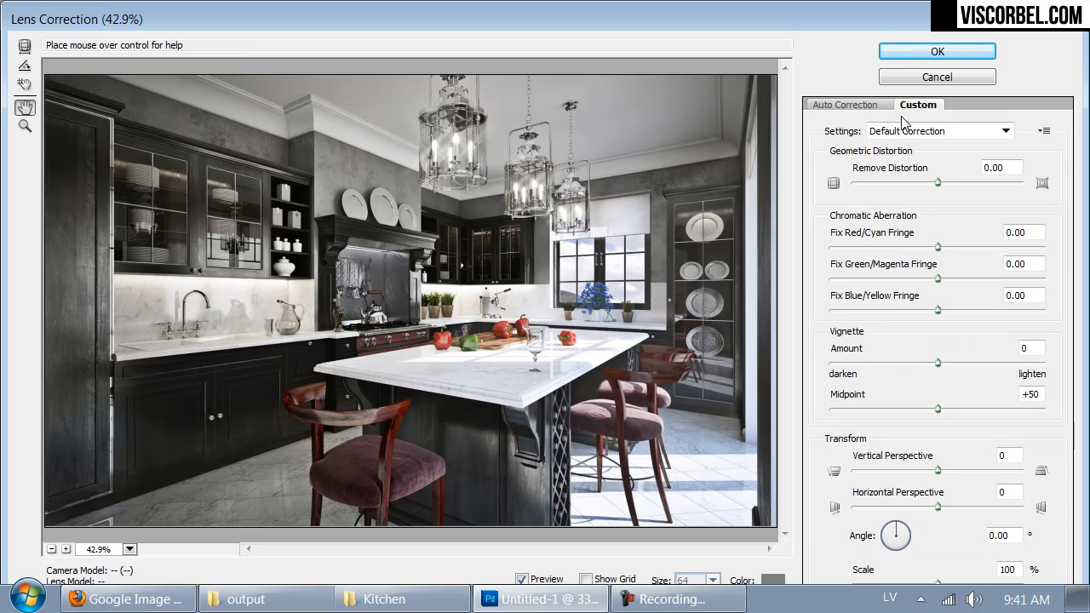
{"action": "left_click_drag", "start_coordinate": [937, 278], "coordinate": [941, 278]}
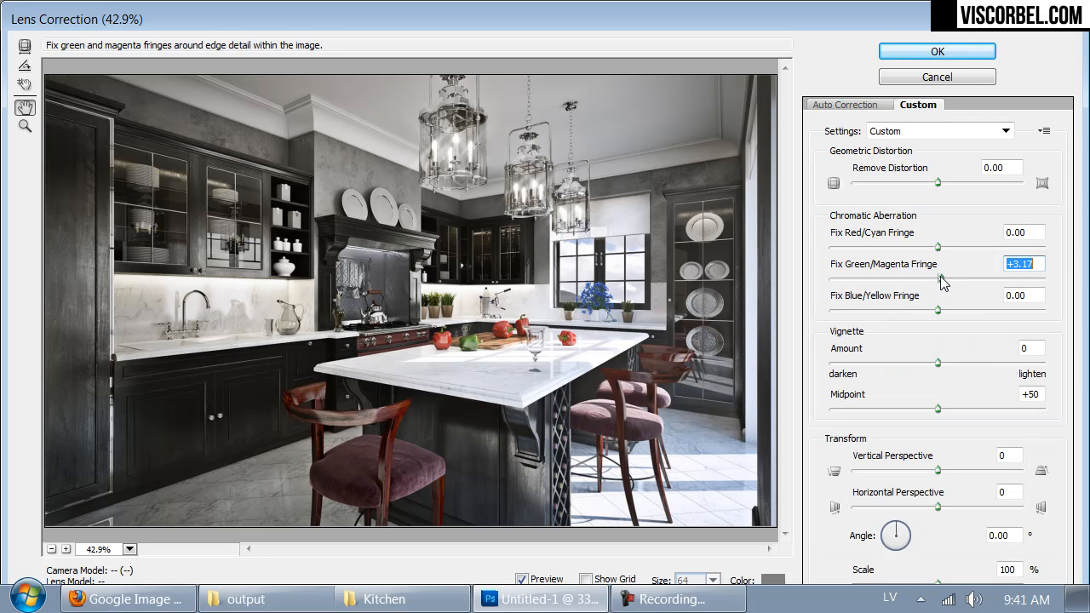
{"action": "mouse_move", "coordinate": [940, 276]}
{"action": "left_mouse_down"}
{"action": "mouse_move", "coordinate": [930, 277]}
{"action": "mouse_move", "coordinate": [944, 278]}
{"action": "left_mouse_up"}
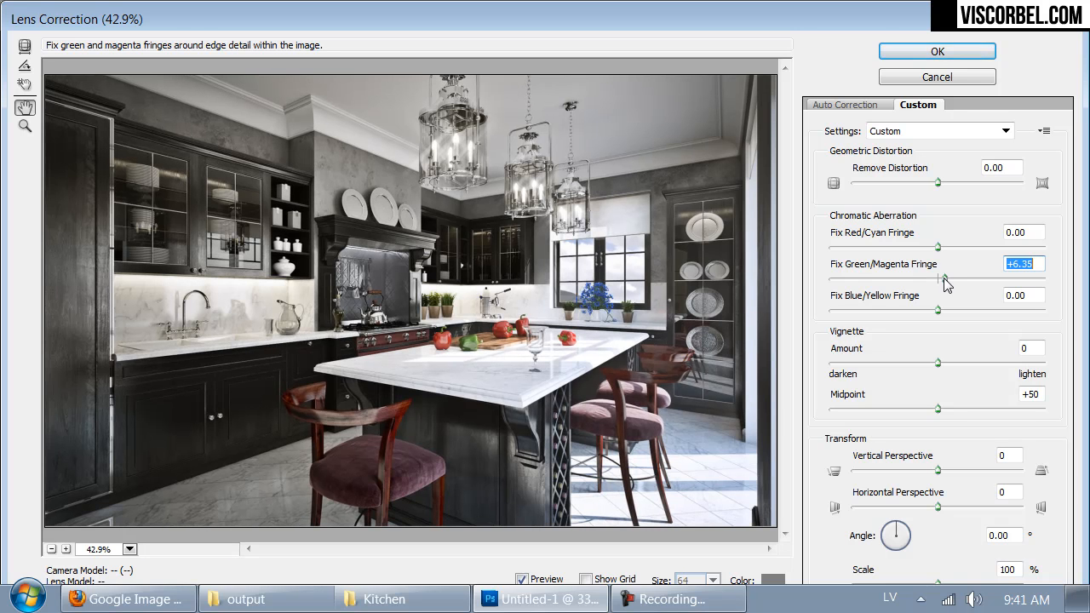
{"action": "left_click", "coordinate": [936, 52]}
Step: Sharpen Layer 1 using Unsharp Mask with an amount of 75%, a radius of 0.6 pixels and a threshold of 0
{"action": "key", "text": "ctrl+1"}
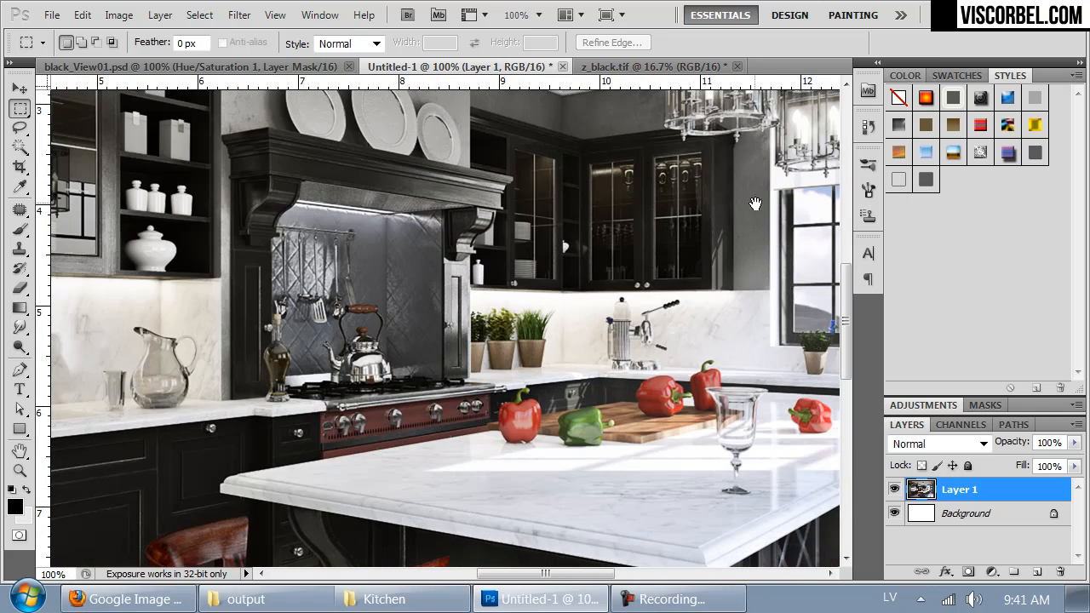
{"action": "left_click_drag", "start_coordinate": [738, 231], "coordinate": [497, 466]}
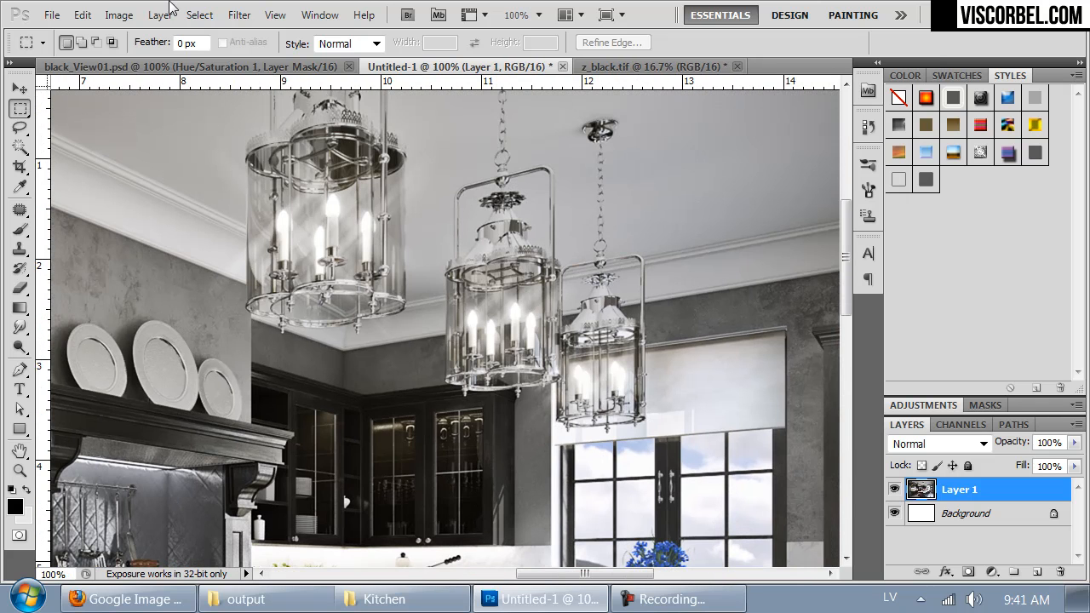
{"action": "left_click", "coordinate": [239, 14]}
{"action": "mouse_move", "coordinate": [432, 330]}
{"action": "left_click", "coordinate": [153, 411]}
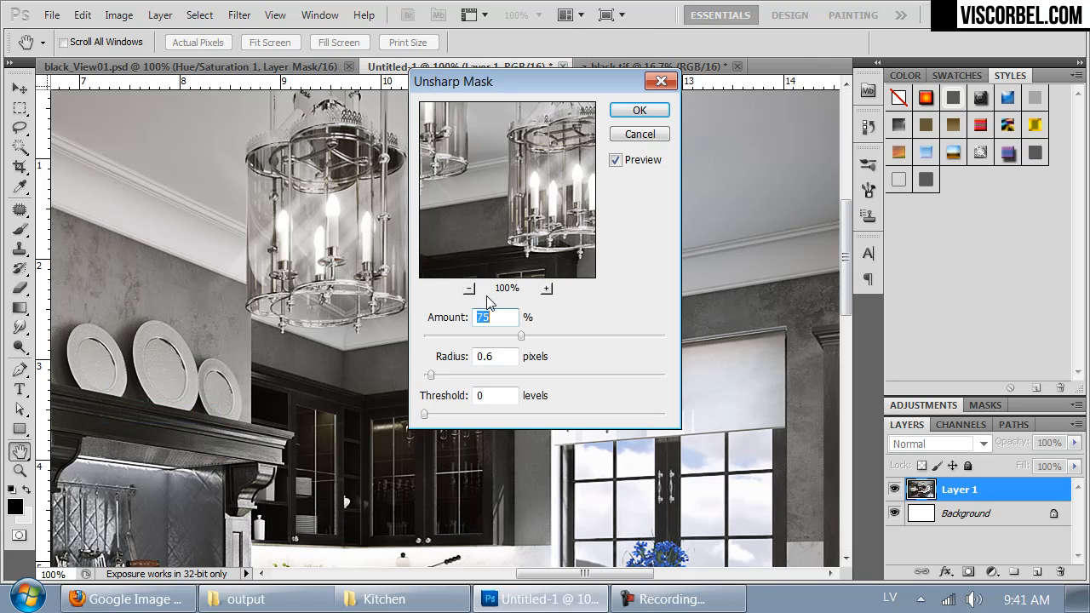
{"action": "left_click_drag", "start_coordinate": [513, 144], "coordinate": [419, 220]}
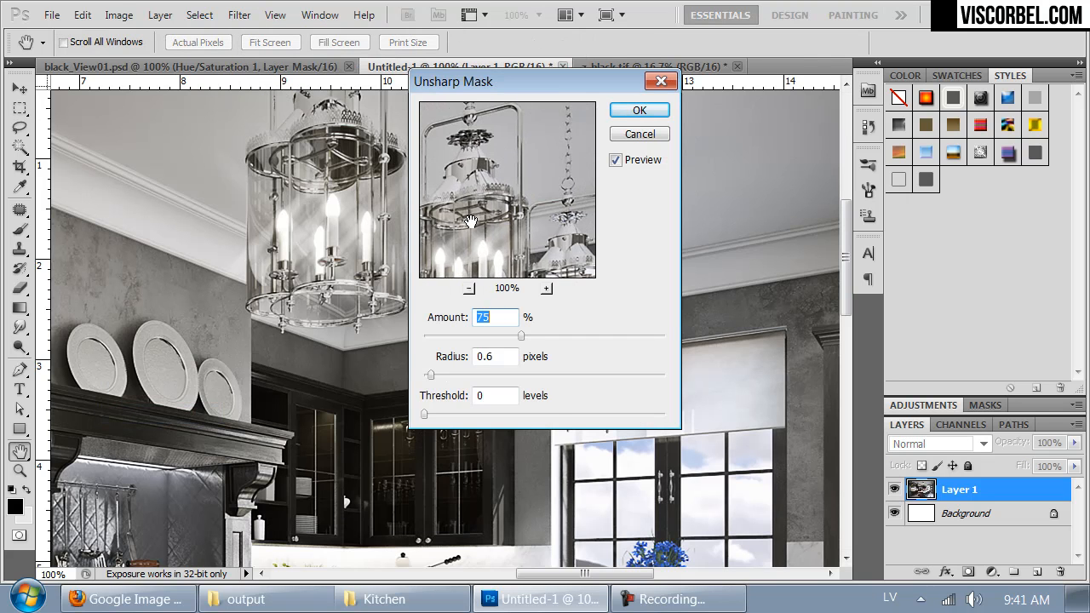
{"action": "left_click", "coordinate": [645, 113]}
Step: Activate the Dodge tool with the Highlights range and 11% exposure for retouching Layer 1
{"action": "key", "text": "ctrl+minus"}
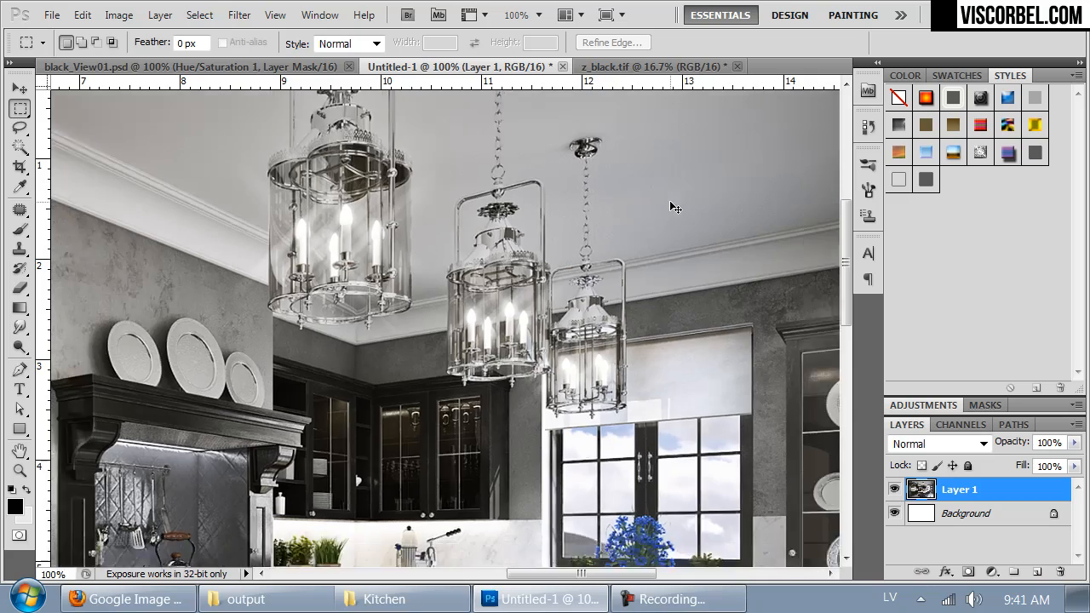
{"action": "key", "text": "ctrl+minus"}
{"action": "left_click_drag", "start_coordinate": [508, 294], "coordinate": [608, 179]}
{"action": "key", "text": "ctrl+minus"}
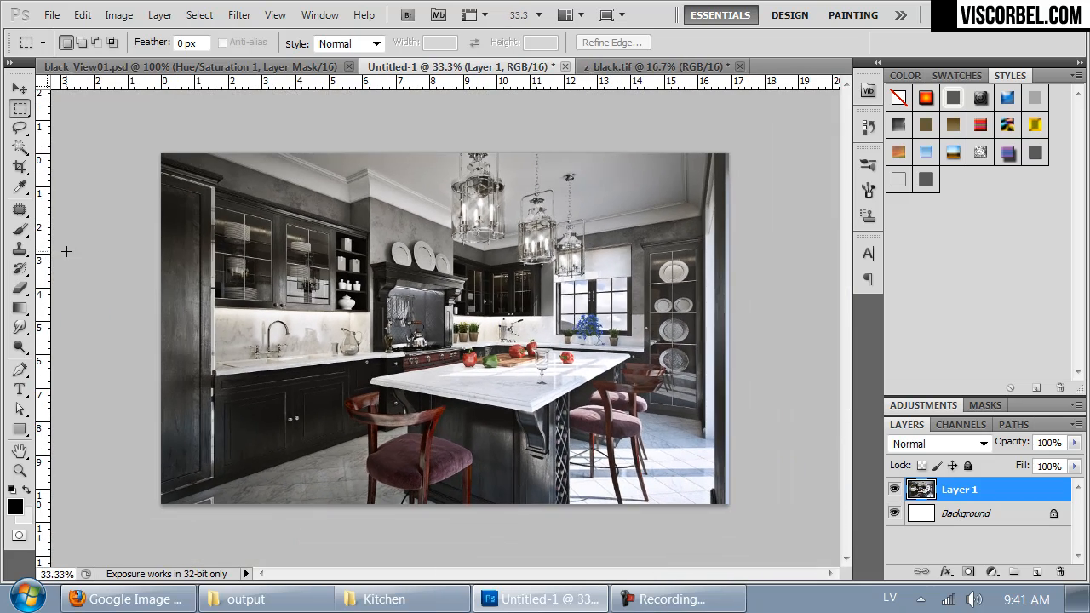
{"action": "left_click", "coordinate": [19, 373]}
{"action": "left_click", "coordinate": [19, 346]}
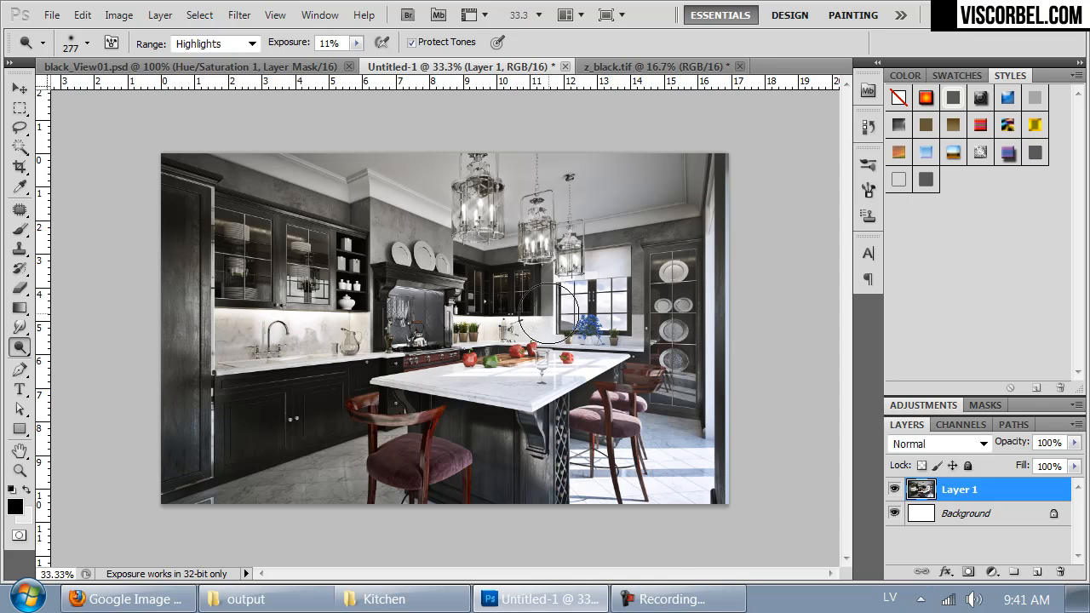
{"action": "key", "text": "ctrl+plus"}
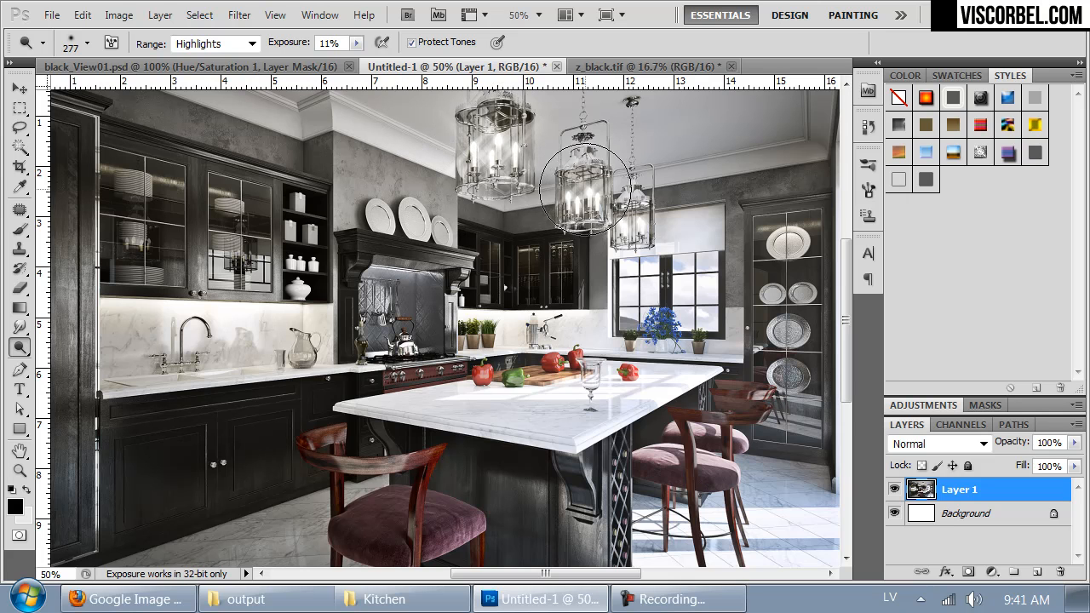
{"action": "left_click_drag", "start_coordinate": [592, 343], "coordinate": [590, 412]}
{"action": "mouse_move", "coordinate": [329, 400]}
{"action": "left_mouse_down"}
{"action": "mouse_move", "coordinate": [563, 326]}
{"action": "mouse_move", "coordinate": [553, 304]}
{"action": "left_mouse_up"}
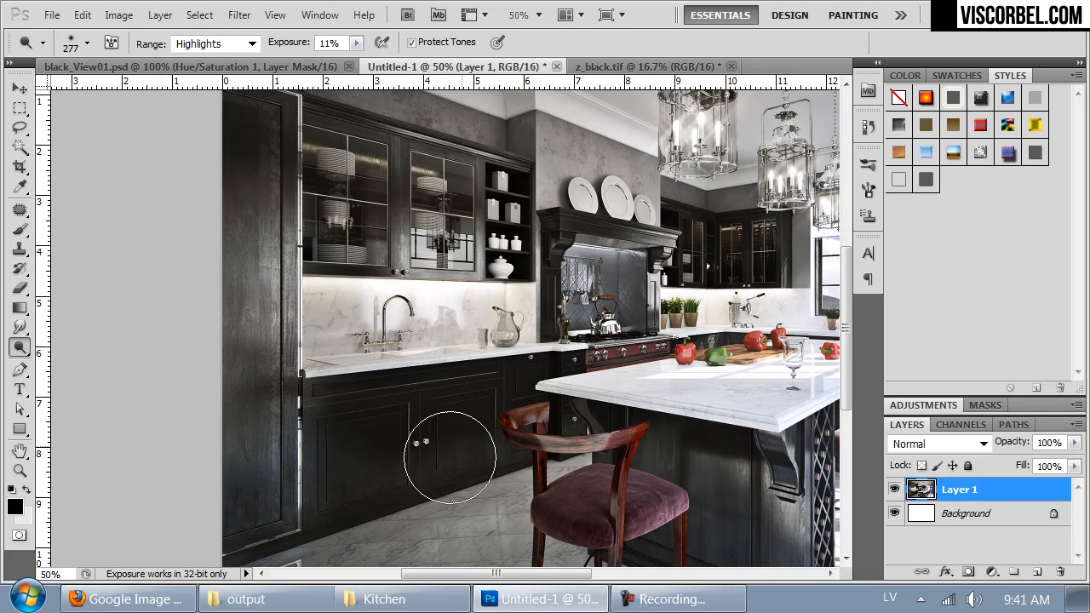
Step: Dodge the tall cabinet beside the sink with a 152 px brush and the range set to Midtones
{"action": "right_click", "coordinate": [515, 441]}
{"action": "left_click_drag", "start_coordinate": [655, 402], "coordinate": [647, 402]}
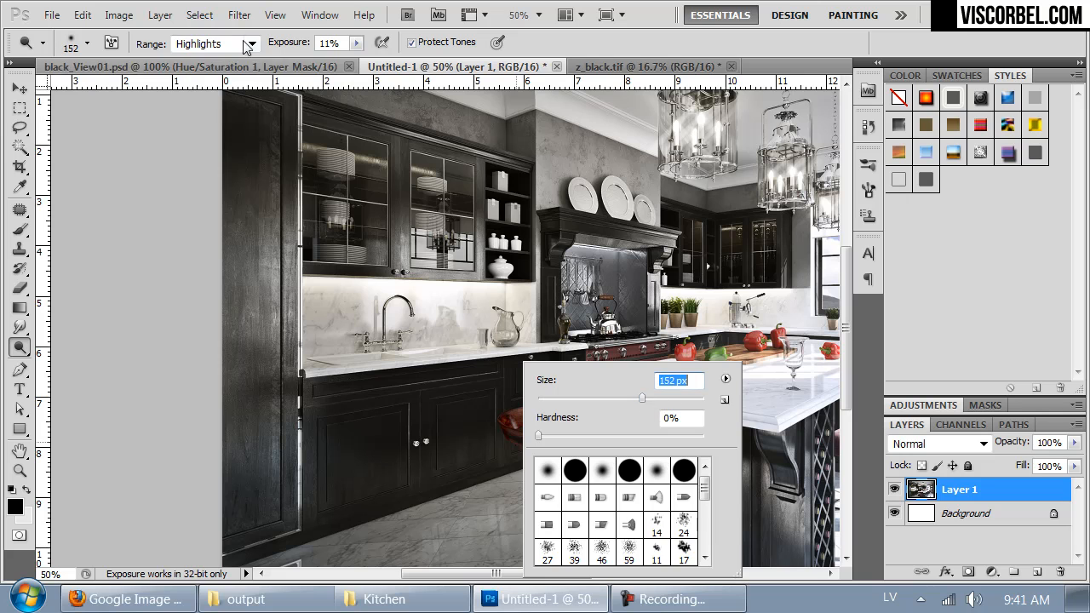
{"action": "left_click", "coordinate": [252, 44]}
{"action": "mouse_move", "coordinate": [263, 244]}
{"action": "left_mouse_down"}
{"action": "mouse_move", "coordinate": [278, 363]}
{"action": "mouse_move", "coordinate": [294, 370]}
{"action": "mouse_move", "coordinate": [273, 161]}
{"action": "left_mouse_up"}
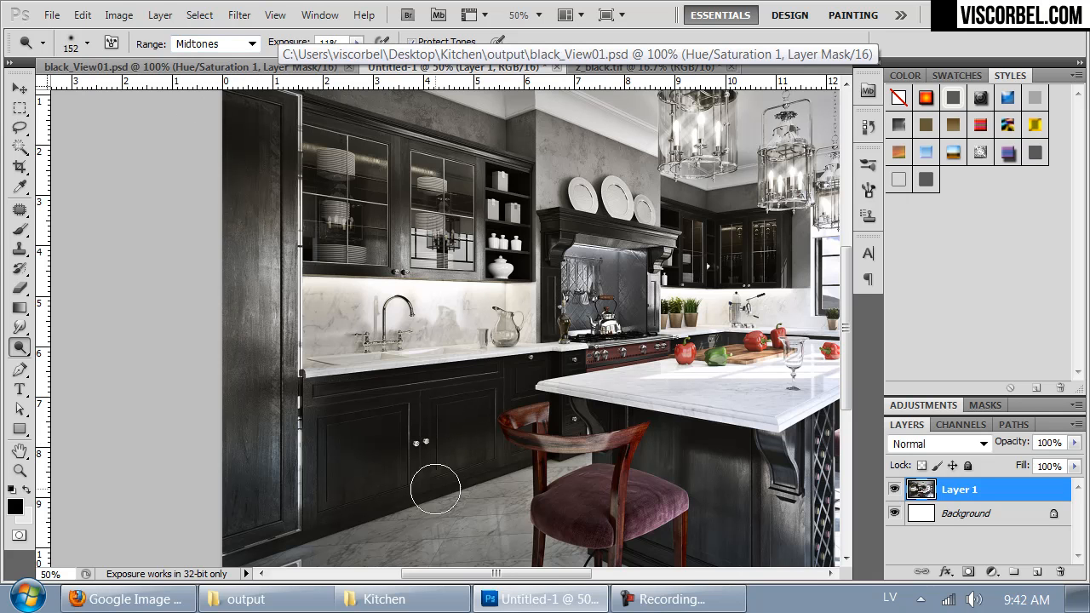
Step: Set the Dodge tool's range back to Highlights for the rest of the kitchen image
{"action": "mouse_move", "coordinate": [716, 356]}
{"action": "left_mouse_down"}
{"action": "mouse_move", "coordinate": [625, 302]}
{"action": "mouse_move", "coordinate": [593, 315]}
{"action": "mouse_move", "coordinate": [523, 416]}
{"action": "mouse_move", "coordinate": [561, 424]}
{"action": "left_mouse_up"}
{"action": "left_click", "coordinate": [218, 45]}
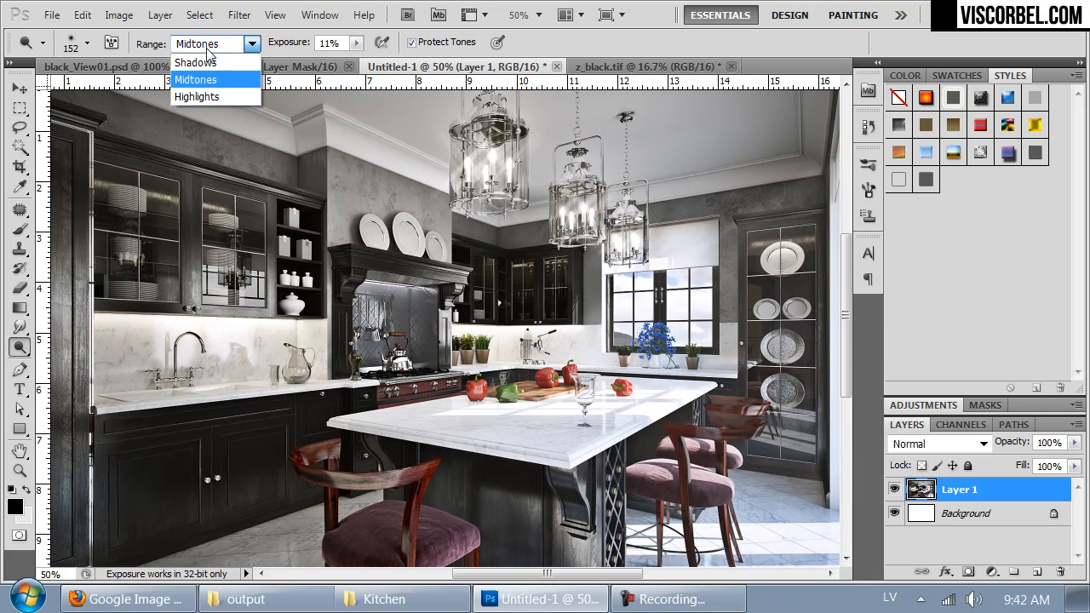
{"action": "left_click", "coordinate": [197, 97]}
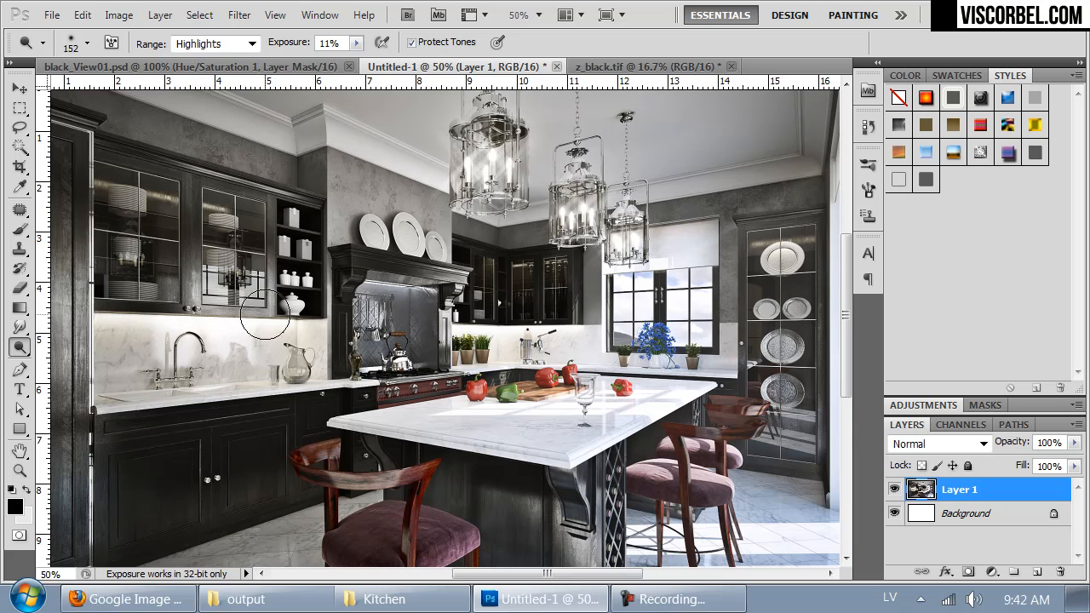
{"action": "mouse_move", "coordinate": [553, 332]}
{"action": "left_mouse_down"}
{"action": "mouse_move", "coordinate": [555, 215]}
{"action": "mouse_move", "coordinate": [562, 322]}
{"action": "mouse_move", "coordinate": [726, 267]}
{"action": "mouse_move", "coordinate": [715, 189]}
{"action": "mouse_move", "coordinate": [567, 264]}
{"action": "mouse_move", "coordinate": [564, 298]}
{"action": "left_mouse_up"}
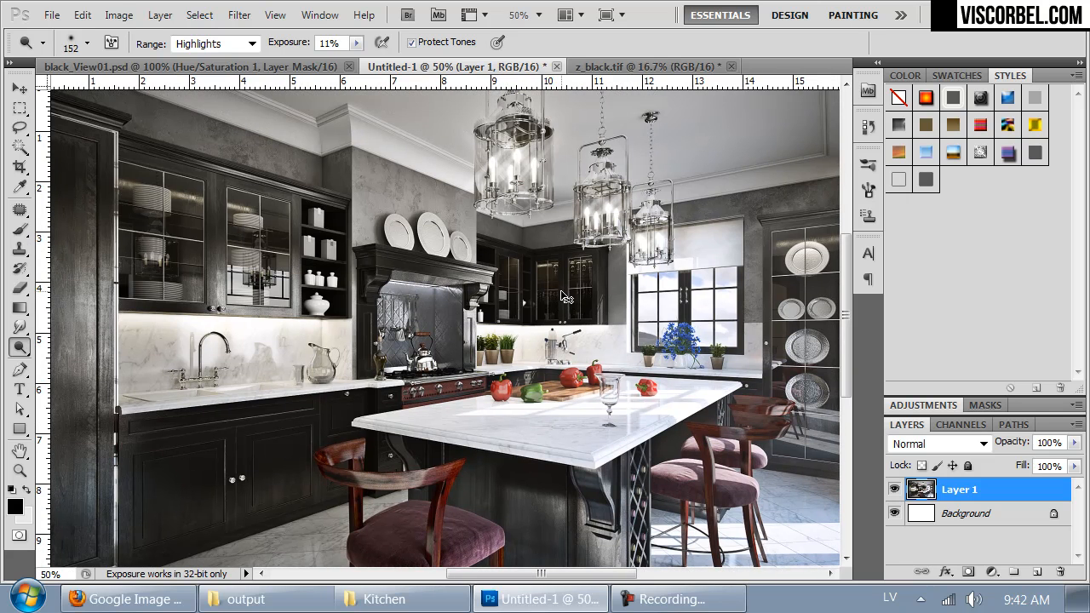
Step: Switch to black_View01.psd and stamp all visible layers into a new layer above Hue/Saturation 1
{"action": "key", "text": "ctrl+Tab"}
{"action": "key", "text": "ctrl+Tab"}
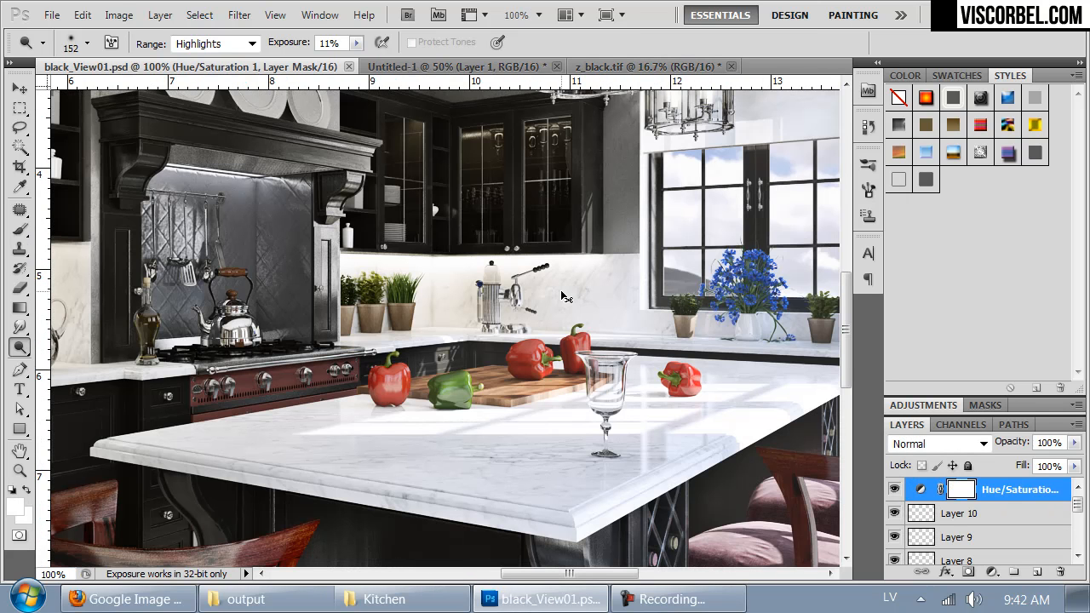
{"action": "key", "text": "ctrl+alt+shift+e"}
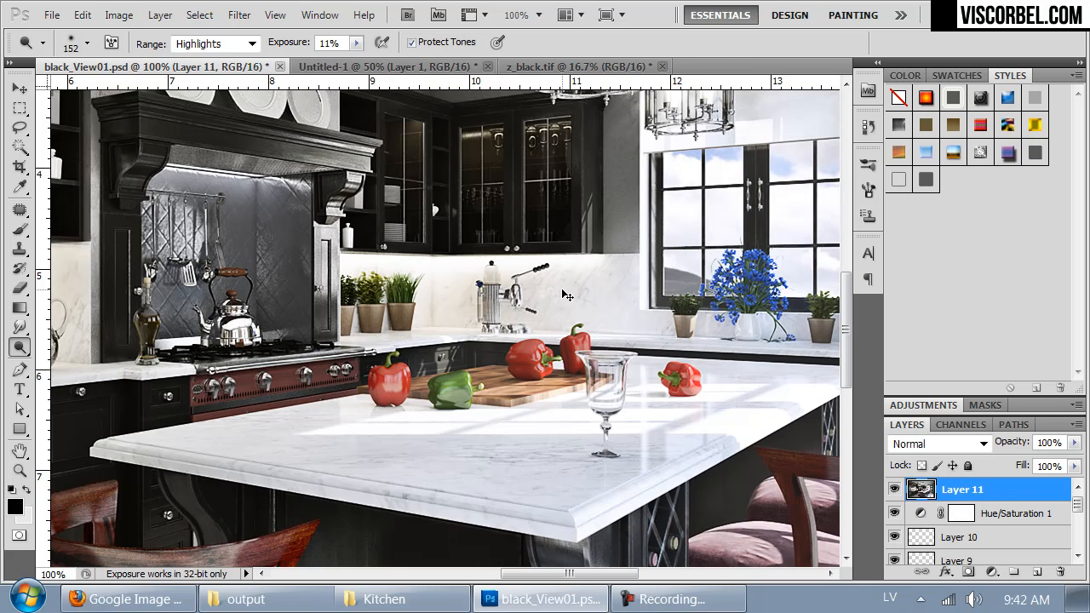
{"action": "key", "text": "ctrl+0"}
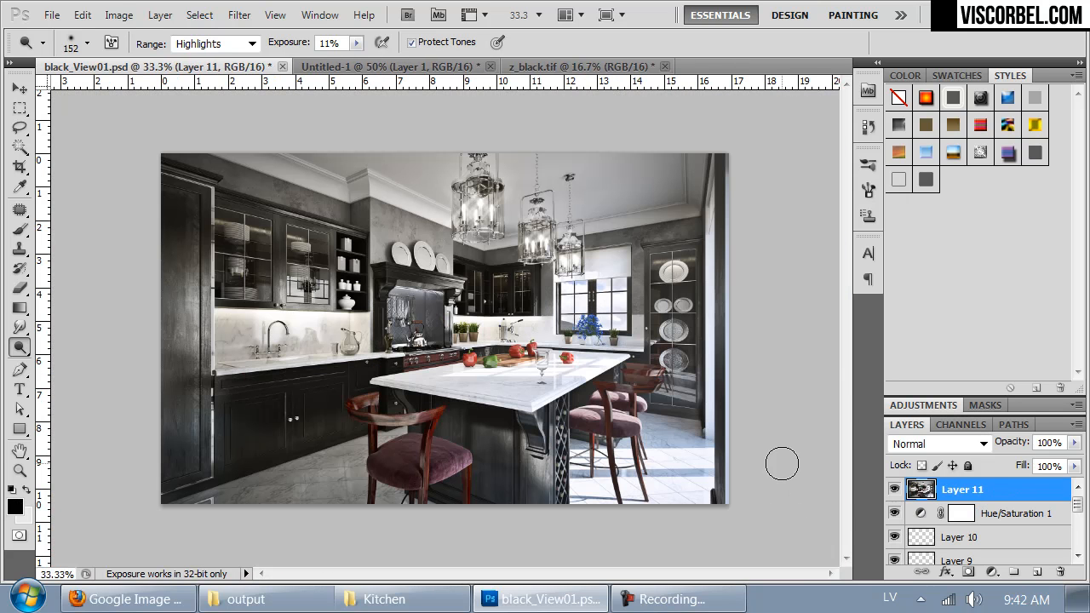